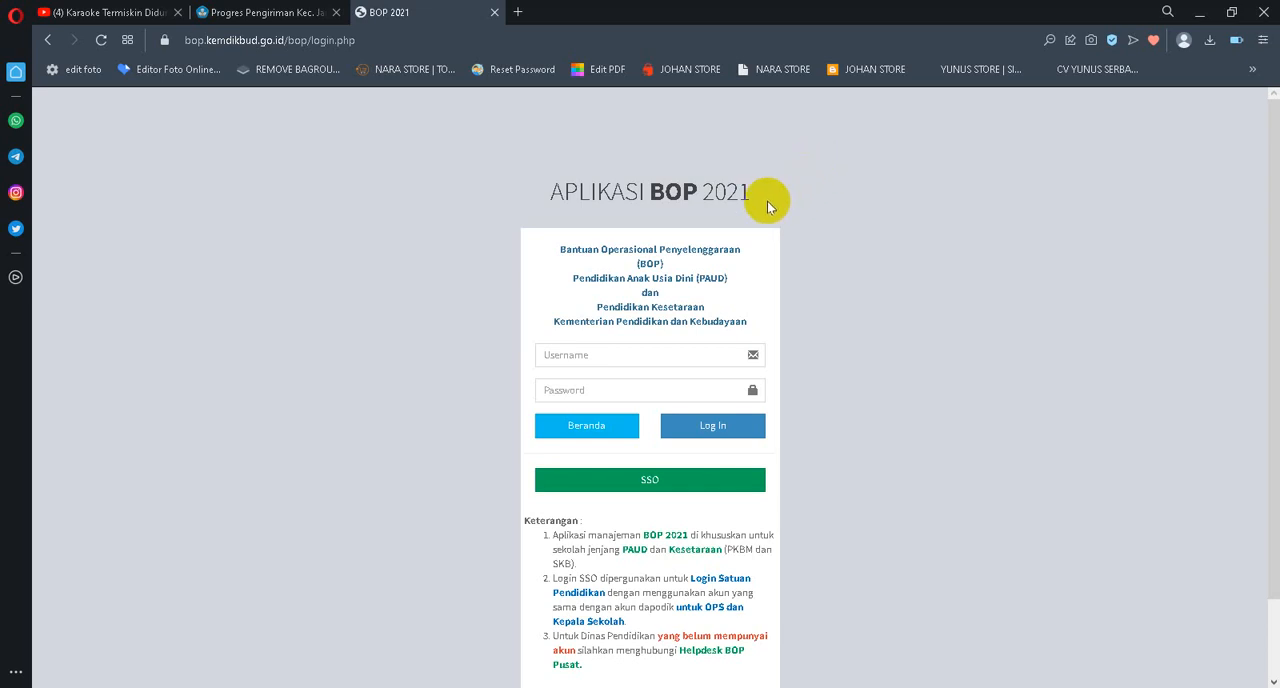
Sign in to Aplikasi BOP 2021 through SSO using the saved e-mail and password of the kbtar school account
left_click(647, 482)
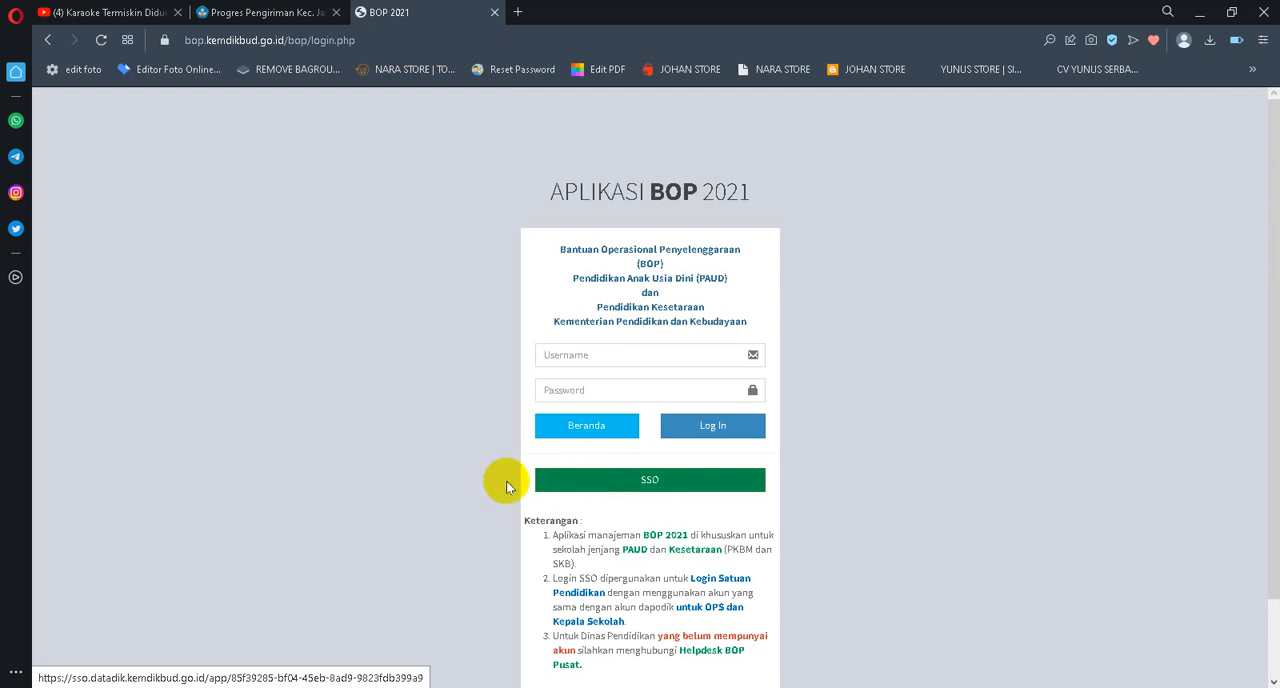
left_click(638, 485)
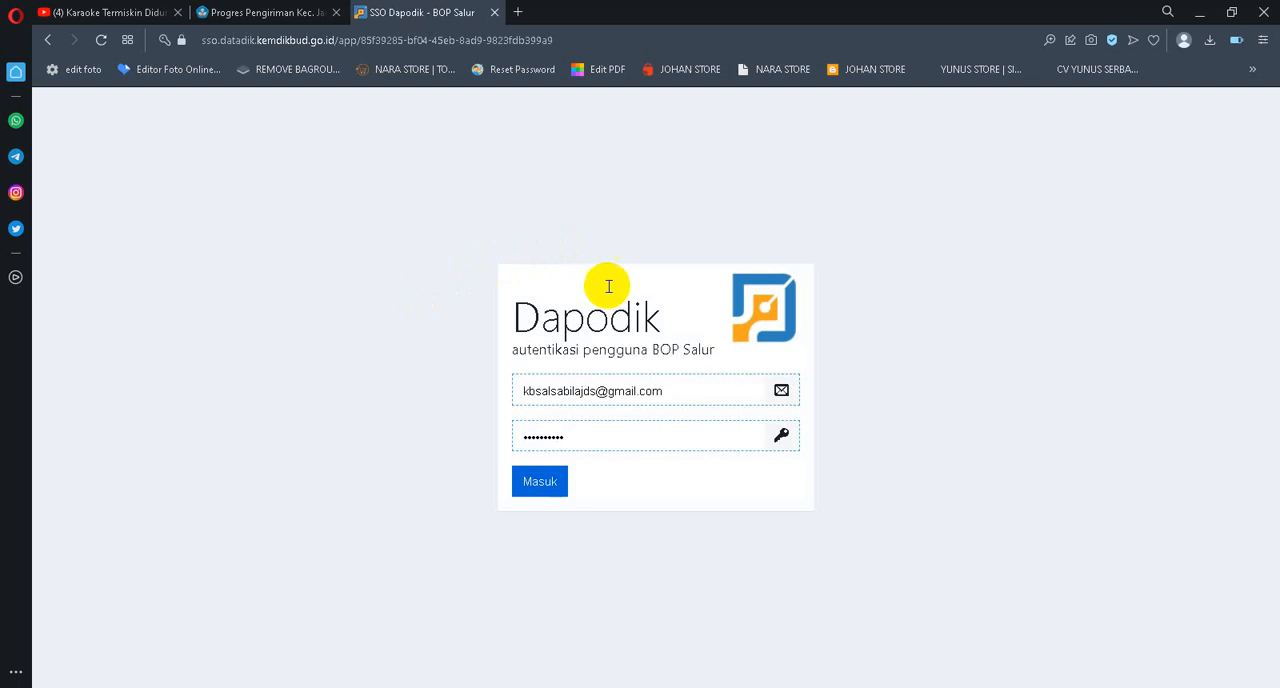
left_click(577, 390)
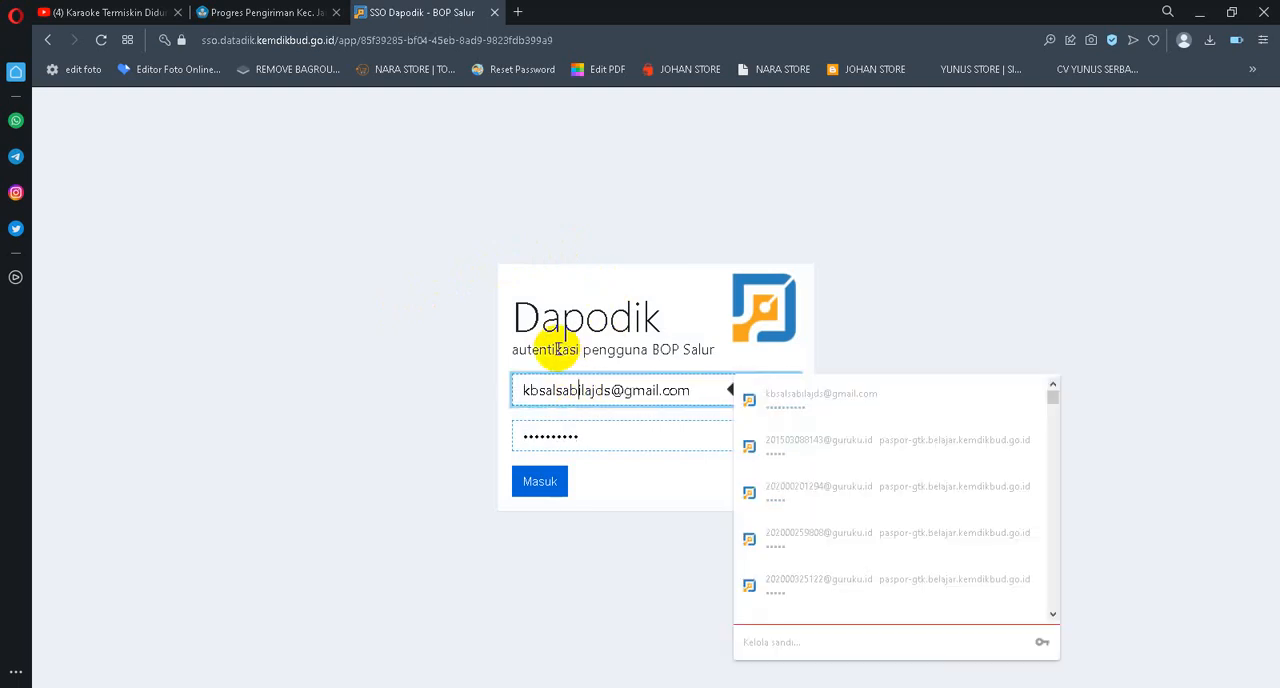
key("ctrl+a")
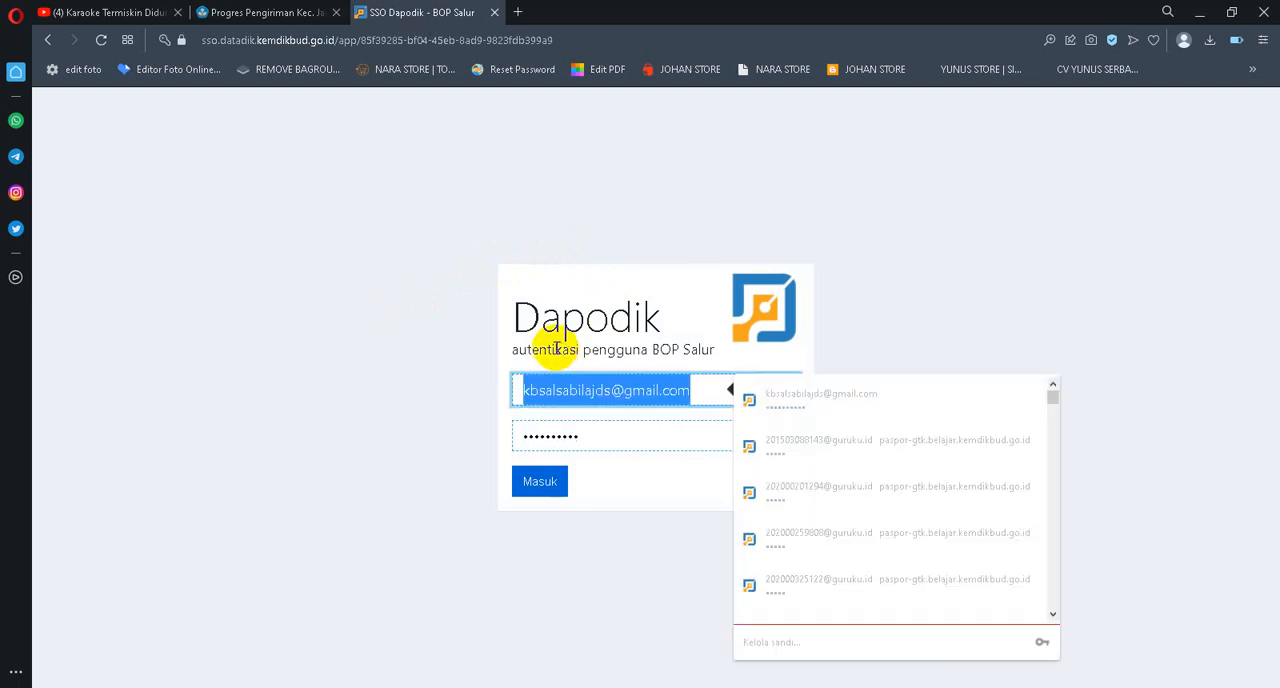
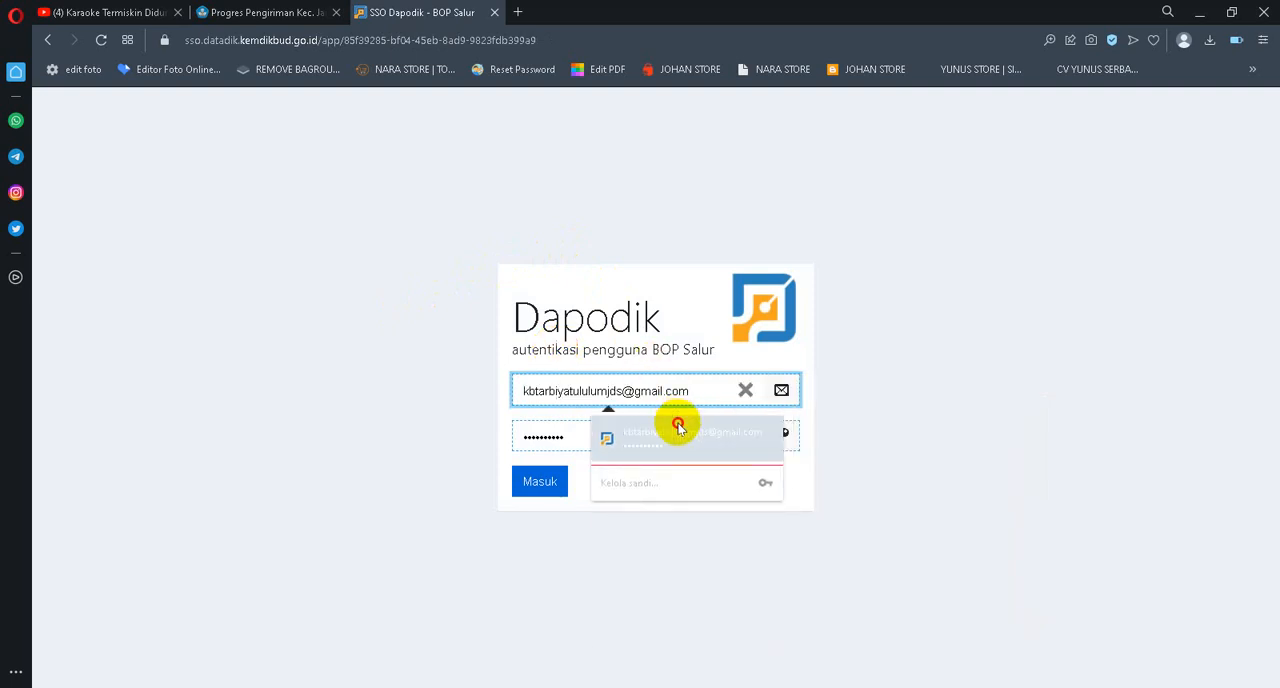
left_click(677, 428)
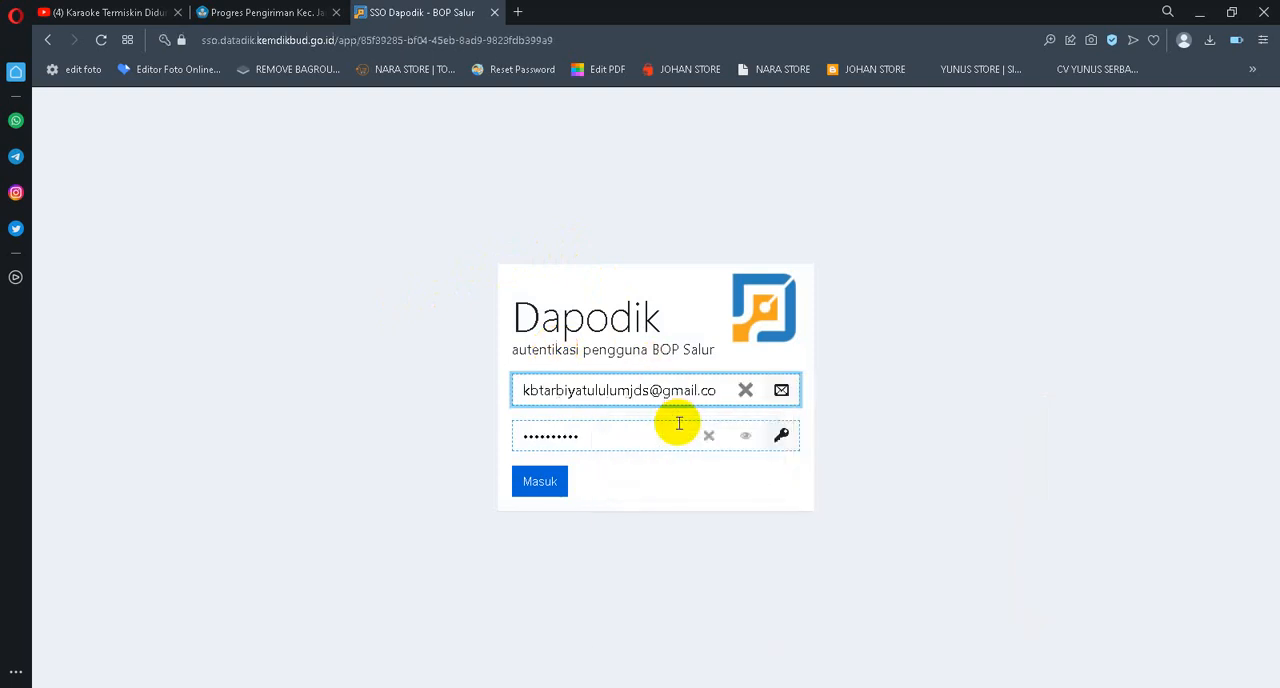
left_click(550, 483)
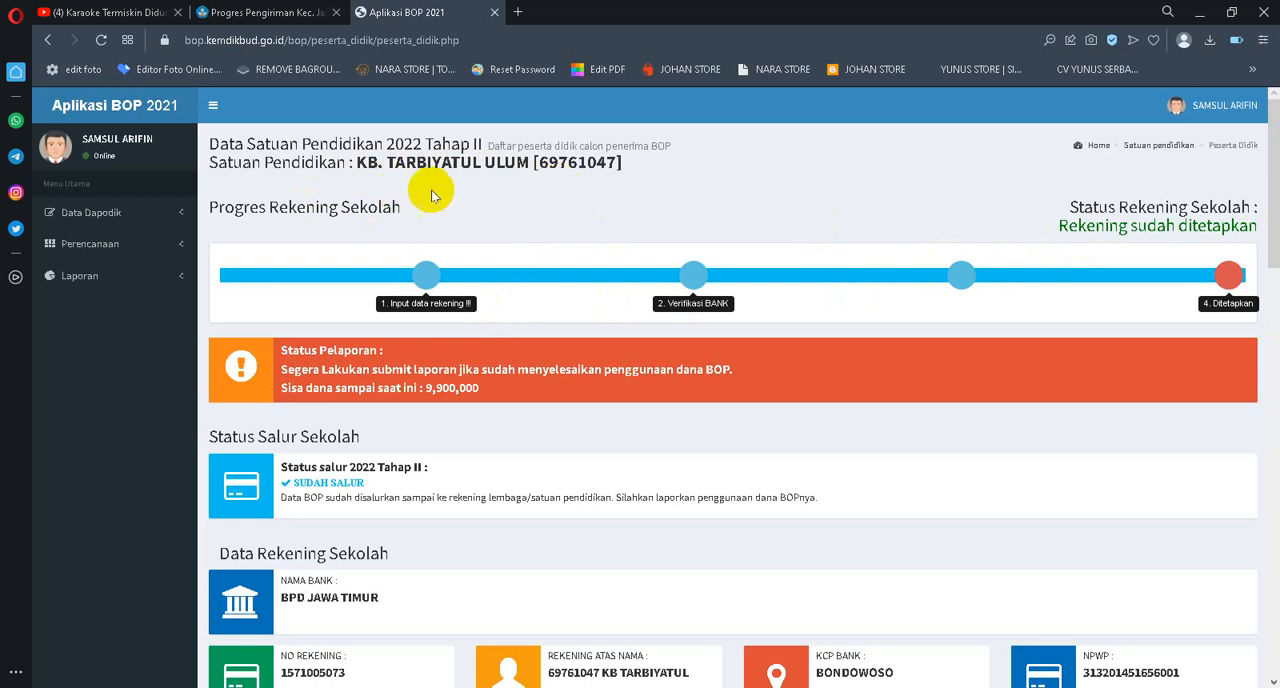
Look over the school's disbursement and bank account data, and open the Input Perencanaan page
scroll(457, 209, "down", 3)
scroll(503, 250, "down", 2)
scroll(503, 257, "up", 5)
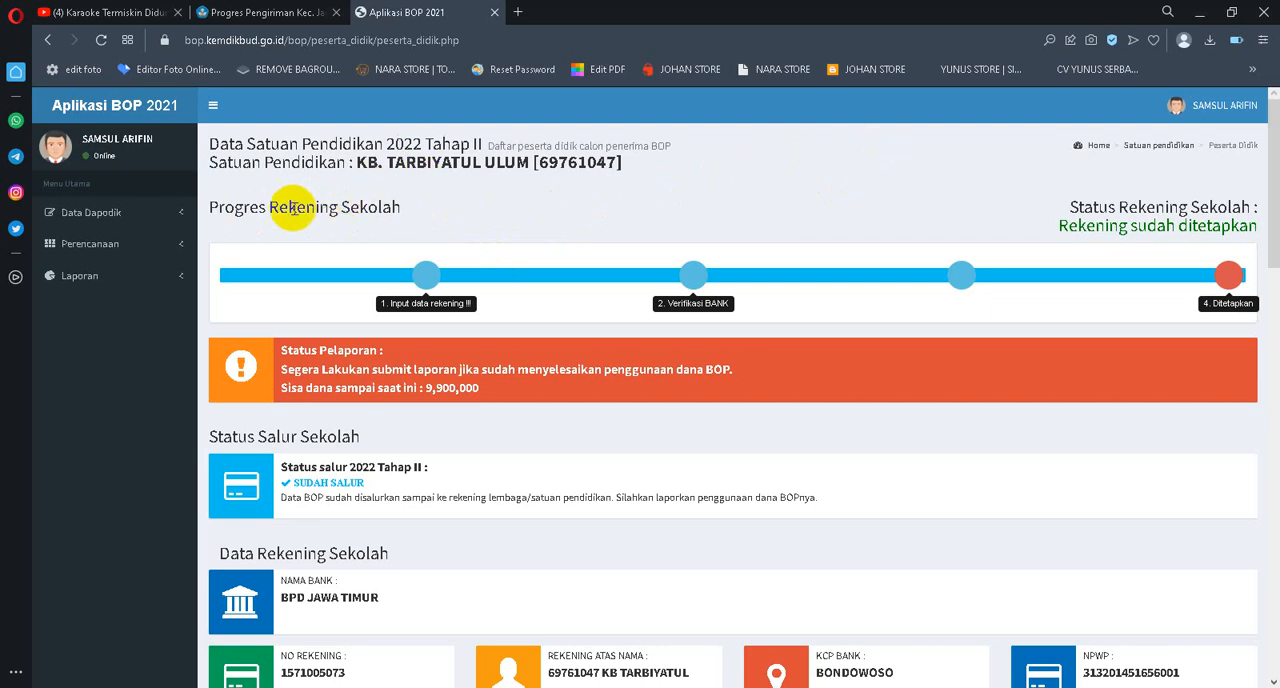
left_click(97, 252)
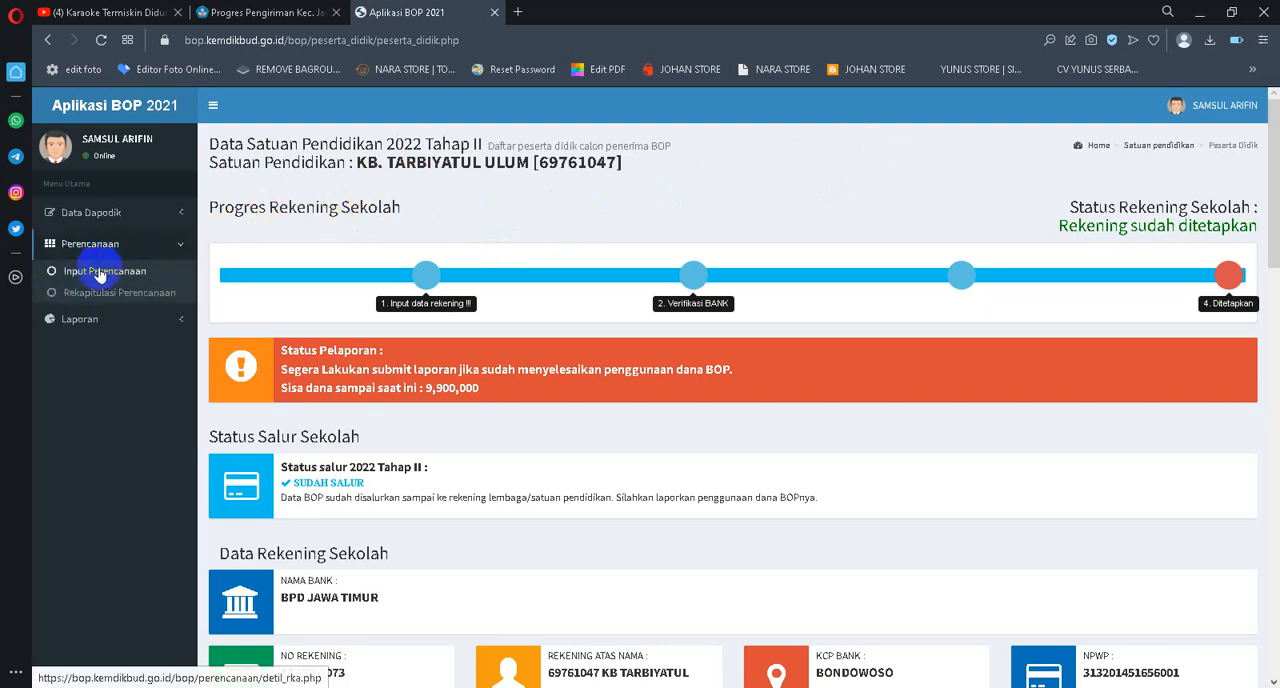
left_click(100, 271)
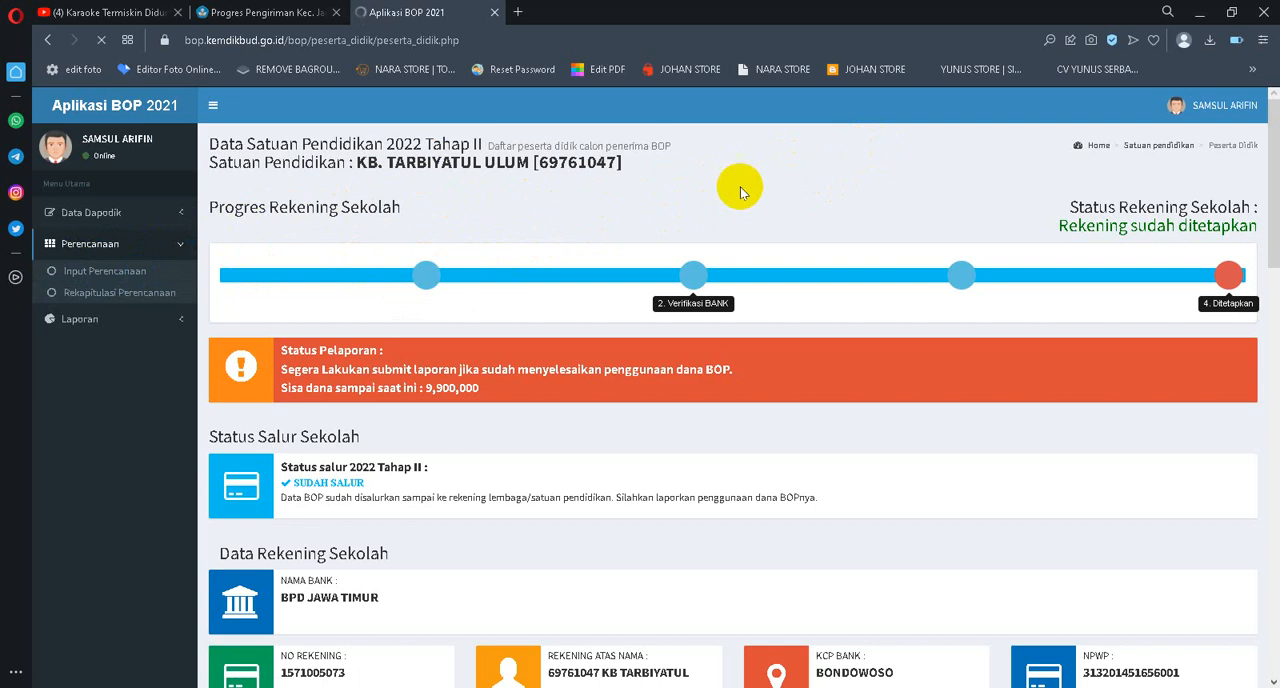
Look through the Daftar Perencanaan penggunaan anggaran table and set it to show 100 entries per page
scroll(781, 251, "down", 10)
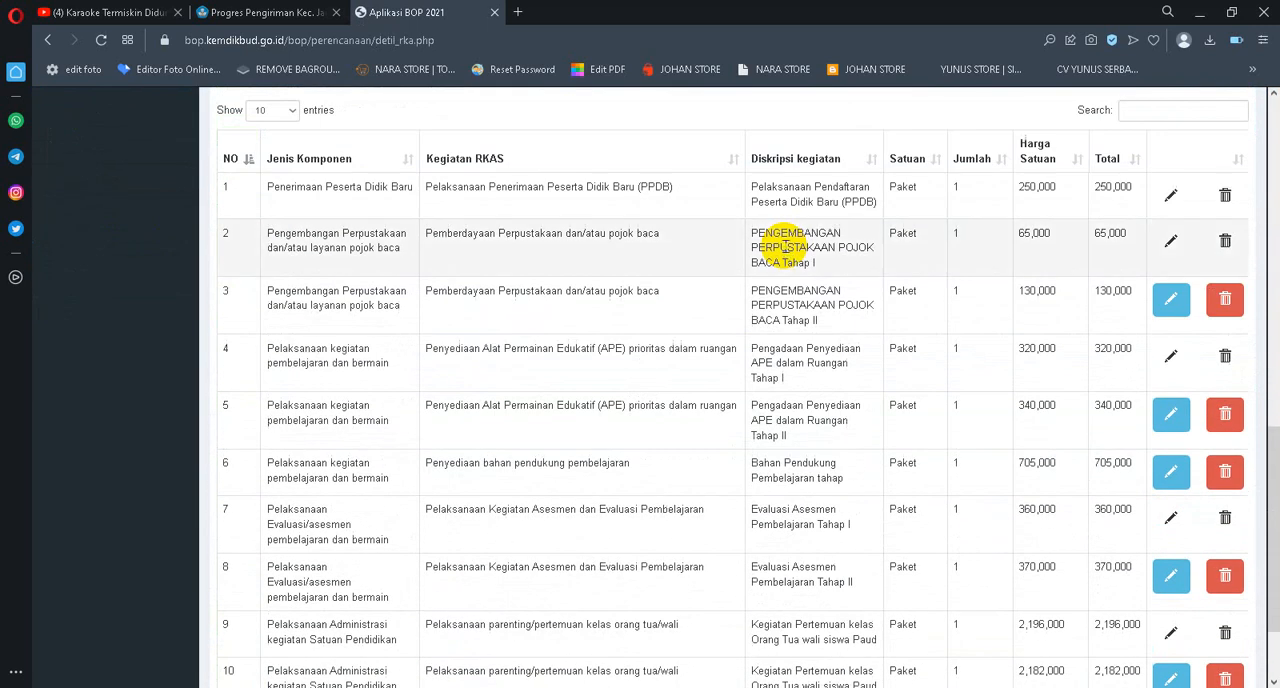
scroll(686, 244, "up", 3)
scroll(770, 298, "down", 2)
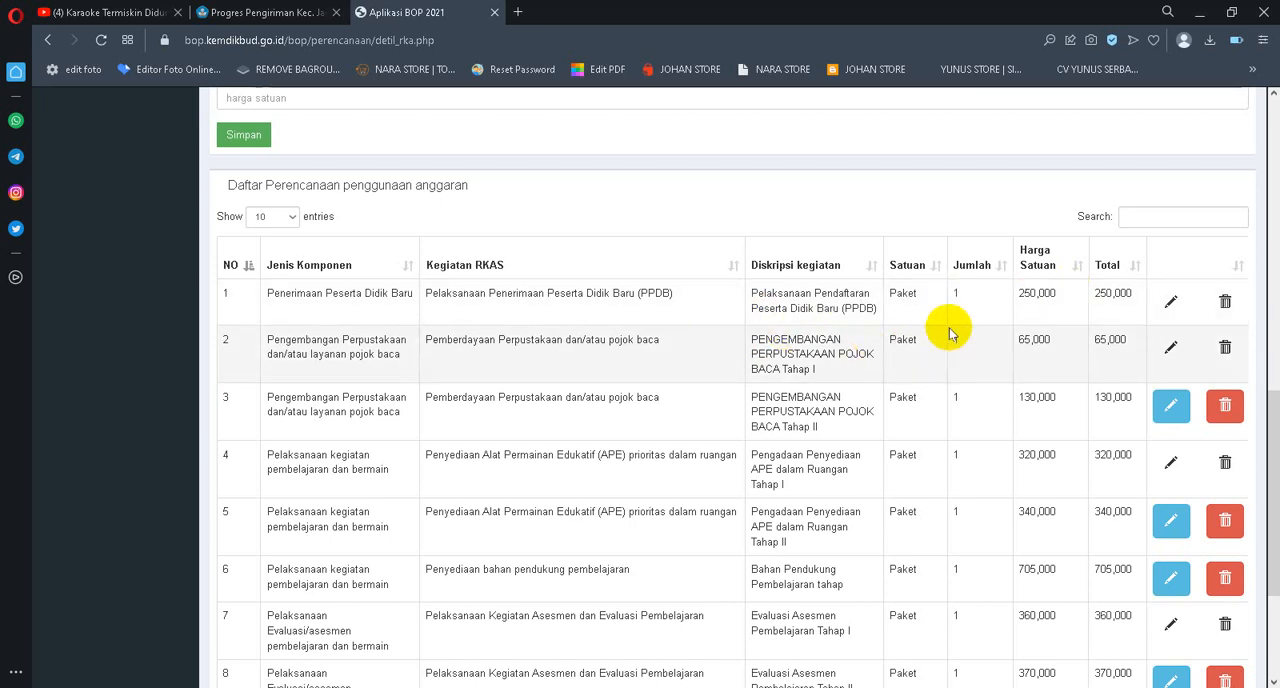
scroll(727, 311, "down", 1)
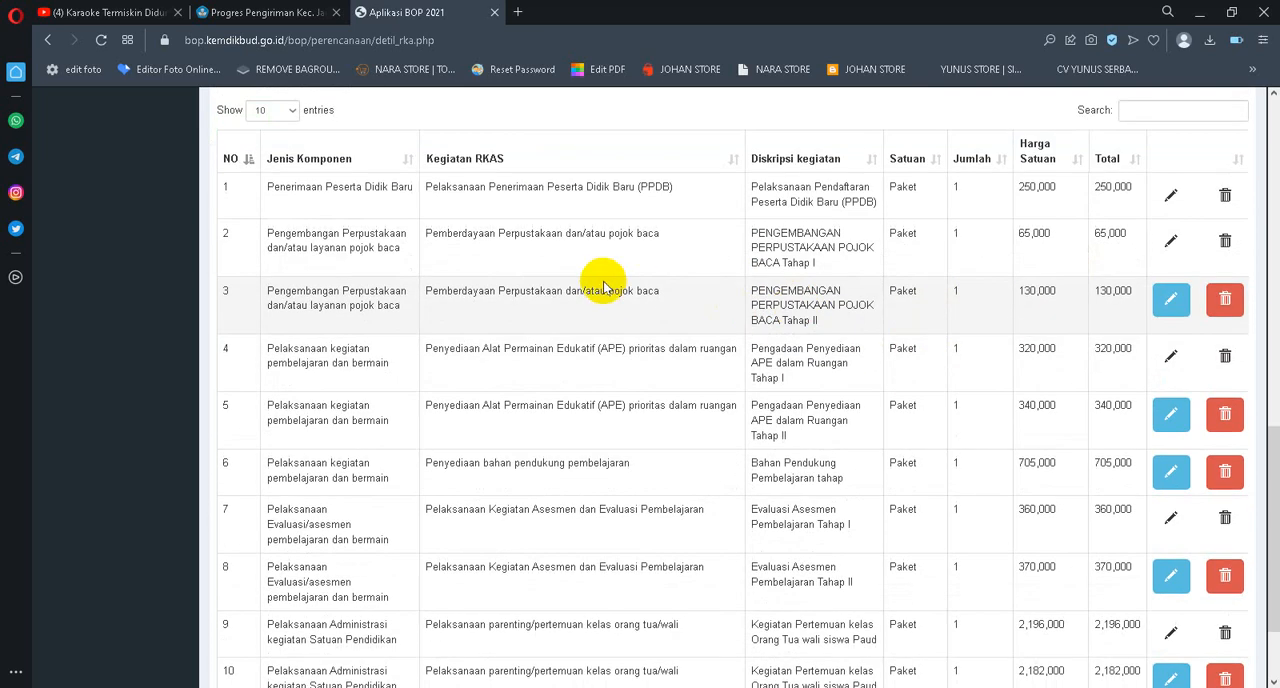
scroll(603, 285, "up", 1)
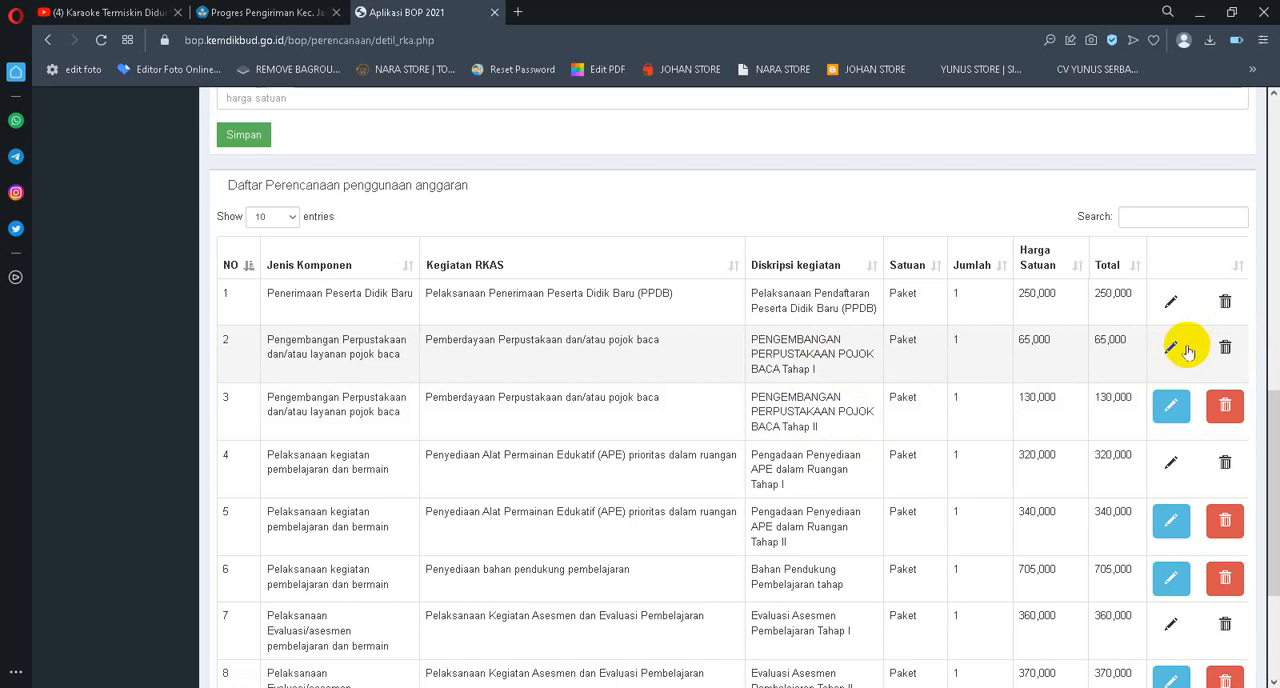
scroll(1115, 338, "down", 2)
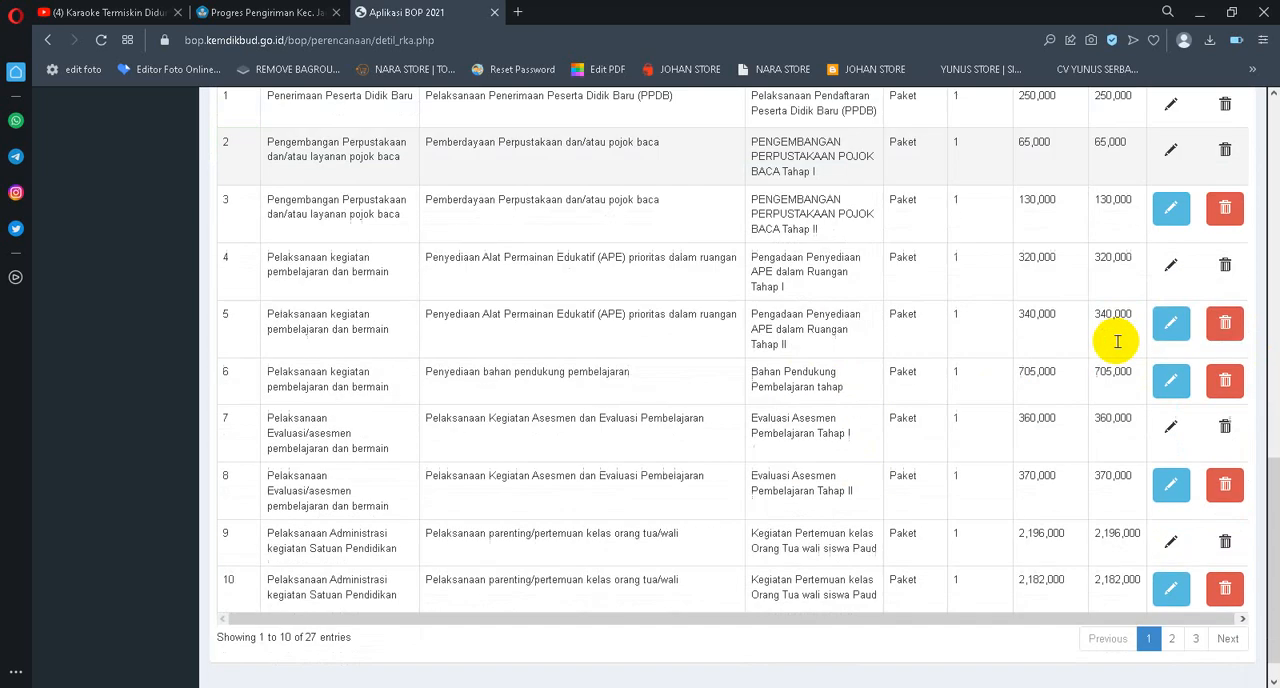
scroll(960, 392, "up", 3)
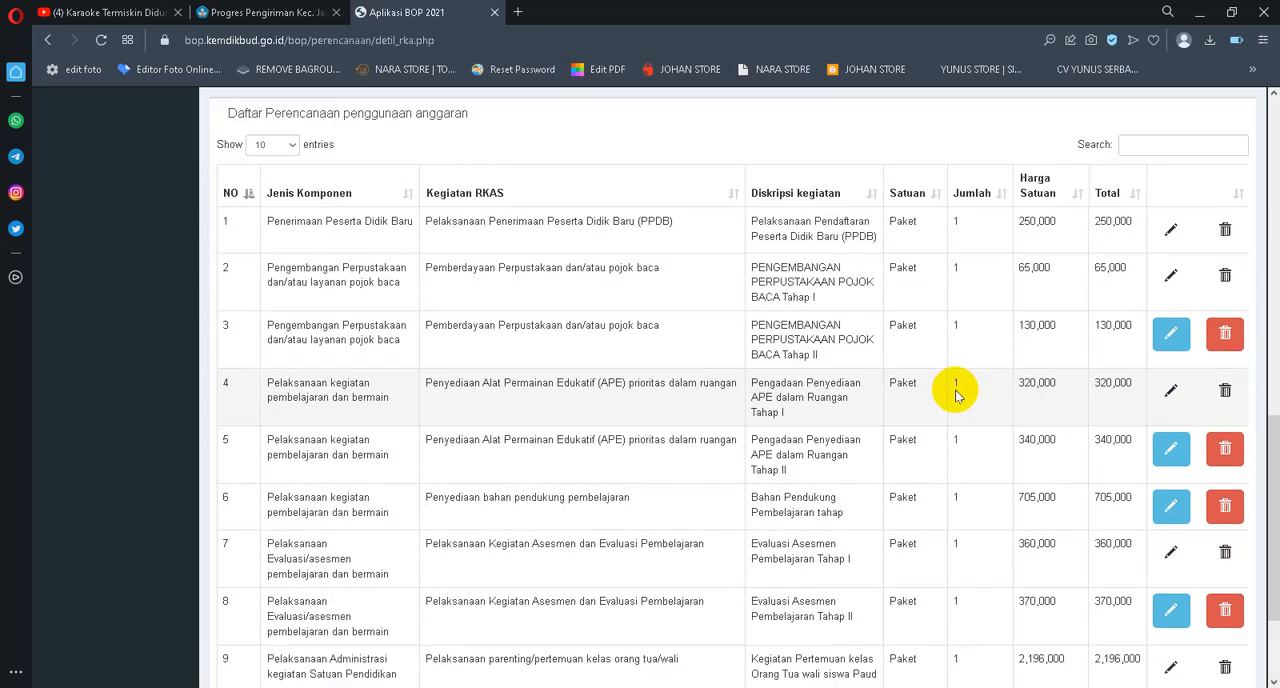
left_click(293, 304)
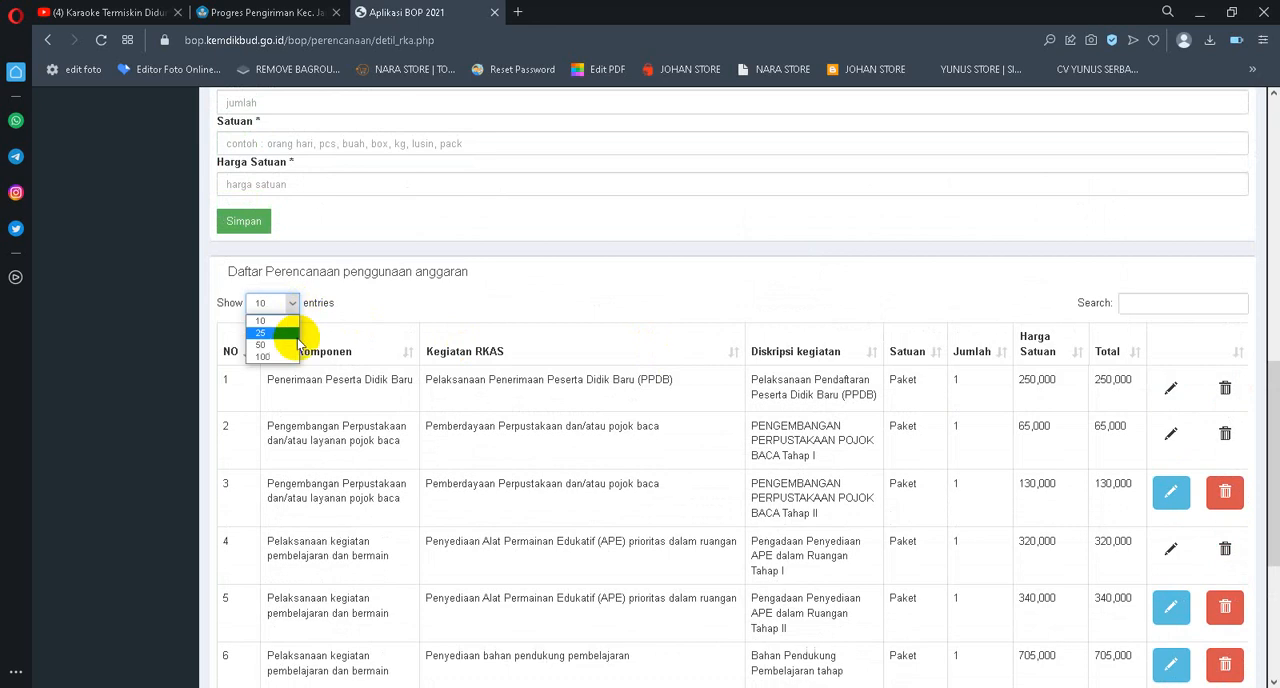
left_click(265, 351)
Examine the Tahap I and Tahap II entries in the budget planning list and the BOP Reguler PAUD funding summary
scroll(1065, 330, "down", 8)
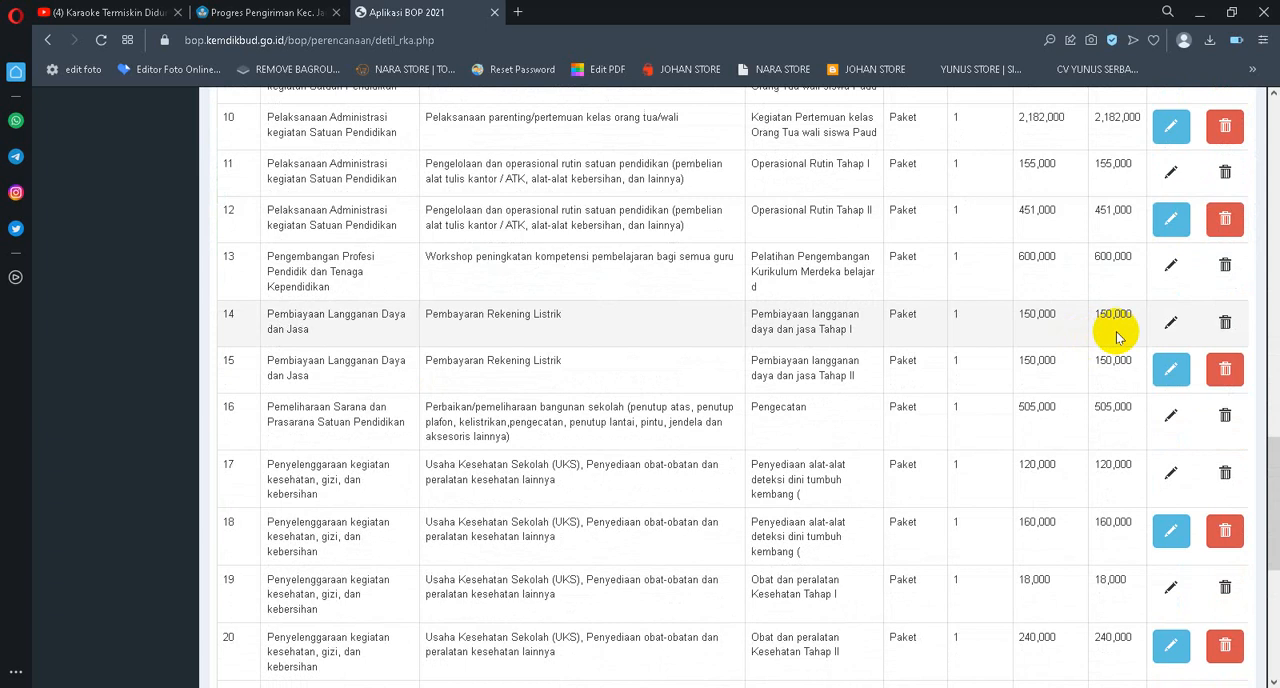
scroll(1104, 343, "down", 5)
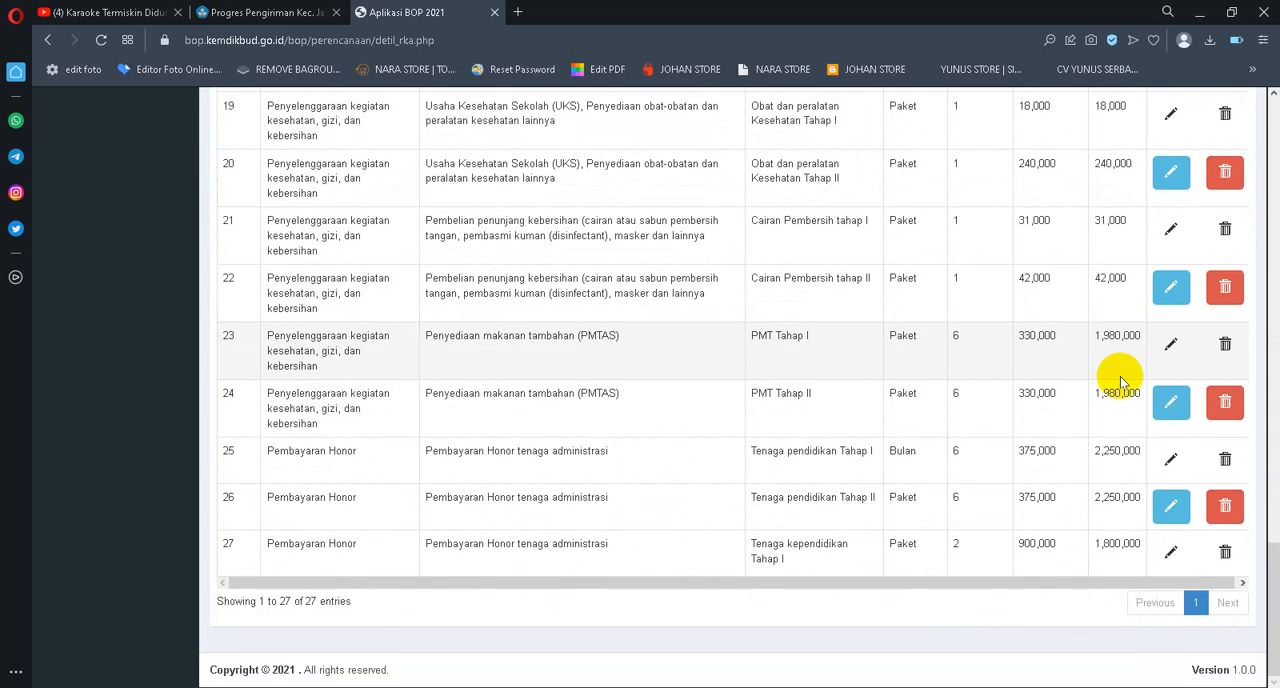
scroll(1098, 330, "up", 2)
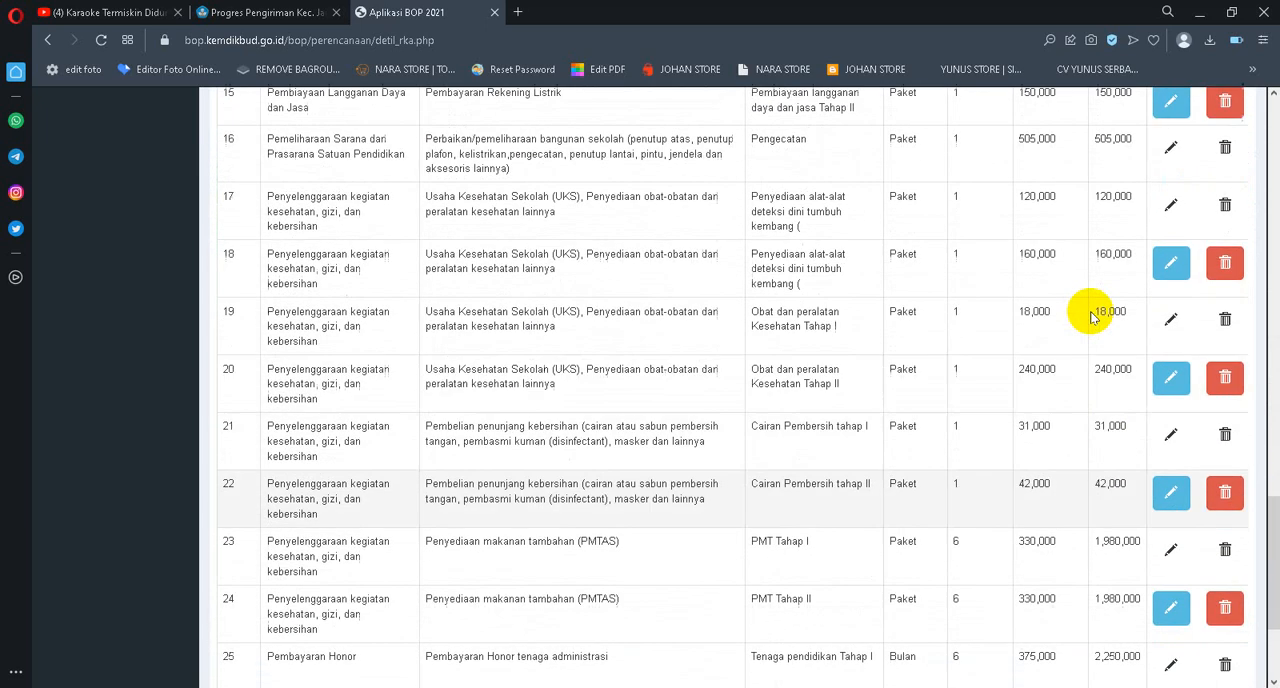
scroll(1090, 316, "up", 2)
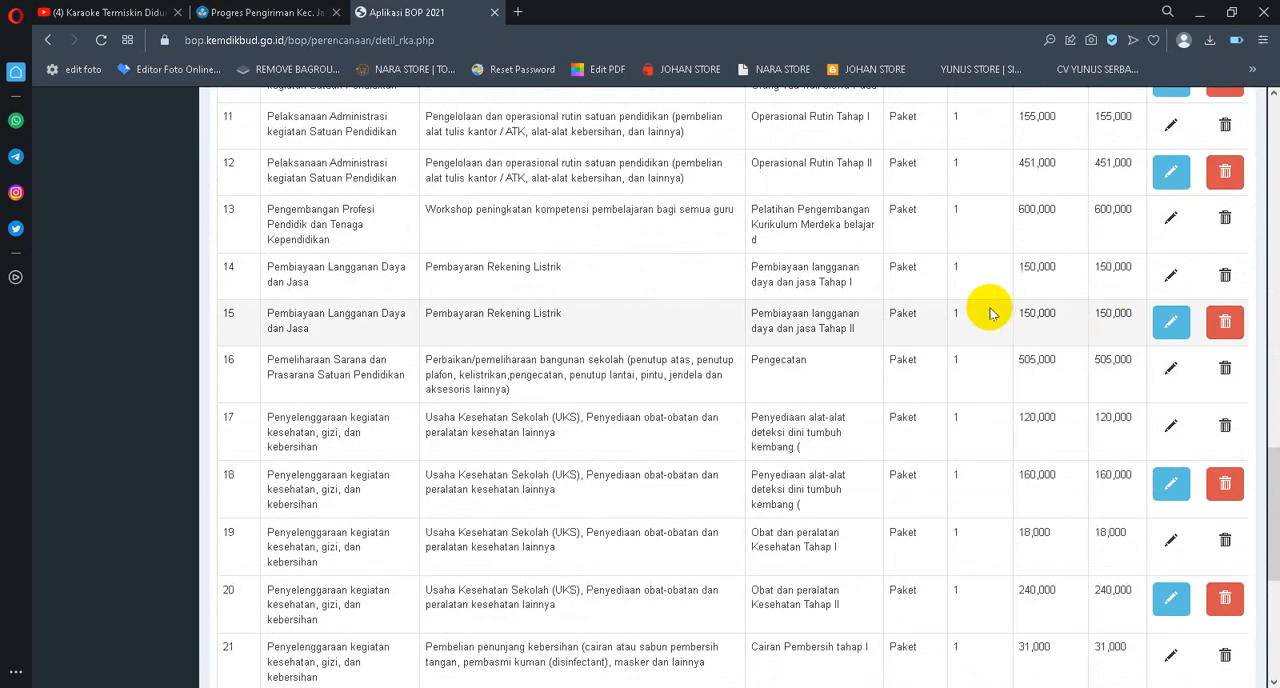
scroll(1085, 314, "up", 2)
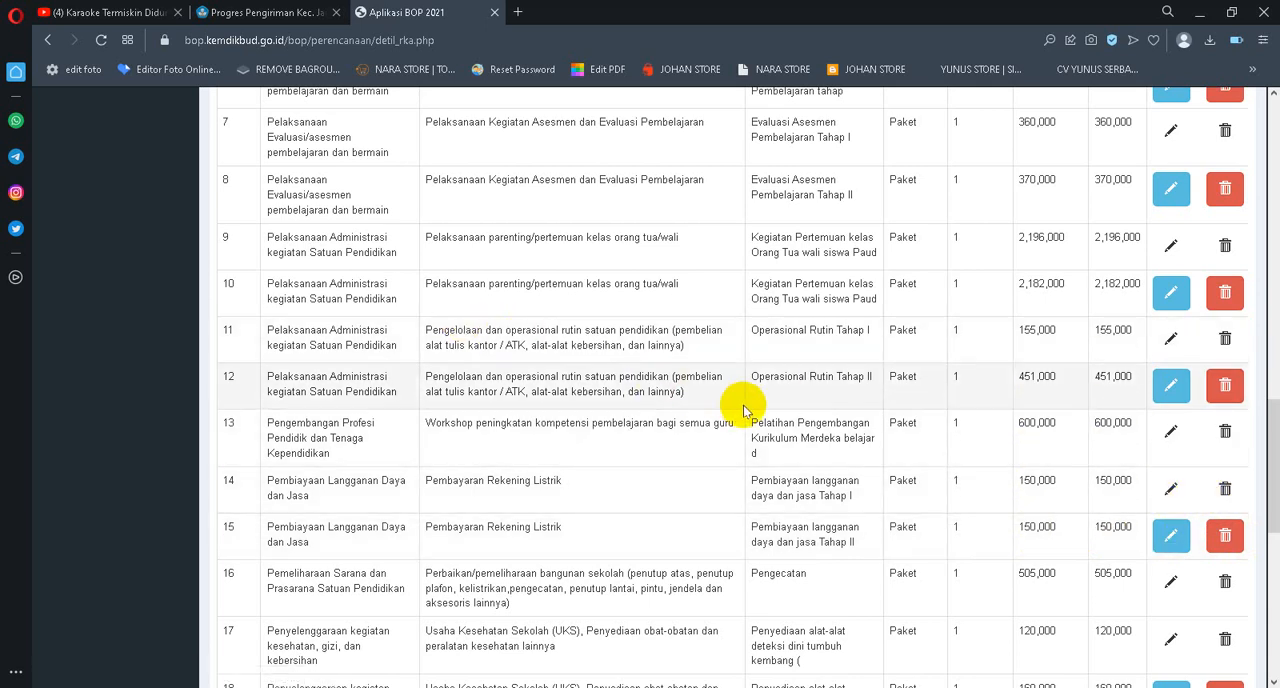
scroll(742, 338, "up", 2)
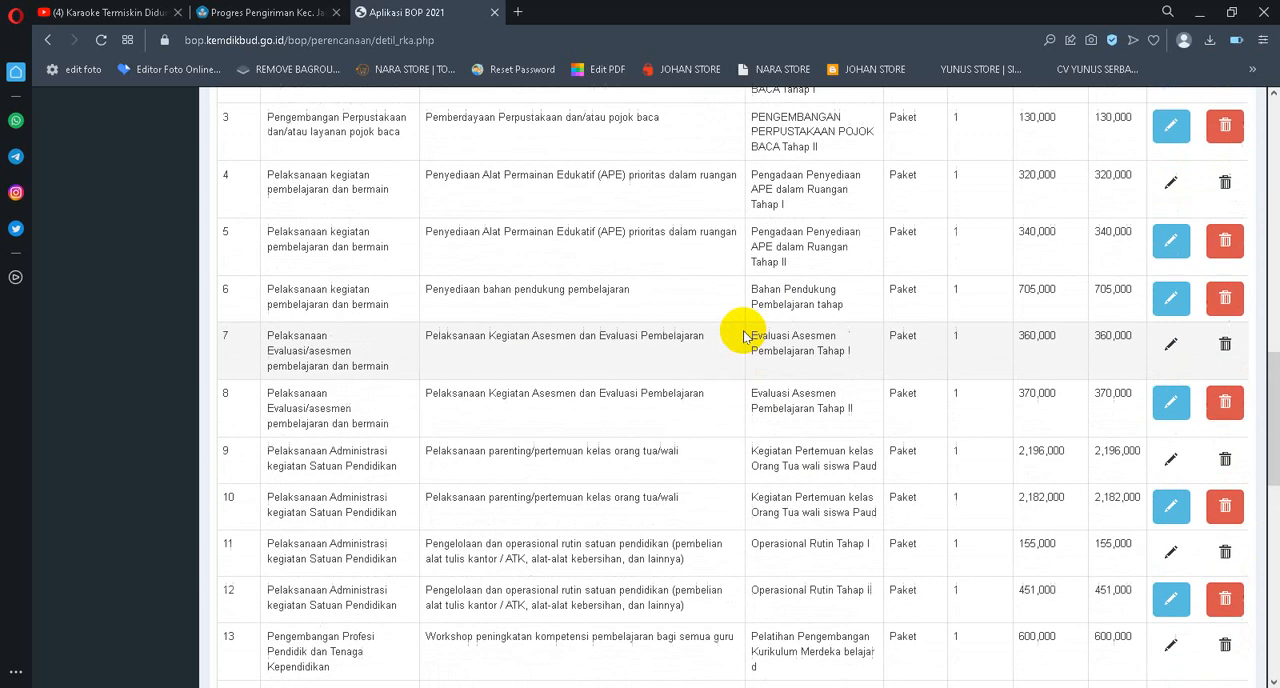
scroll(743, 337, "up", 1)
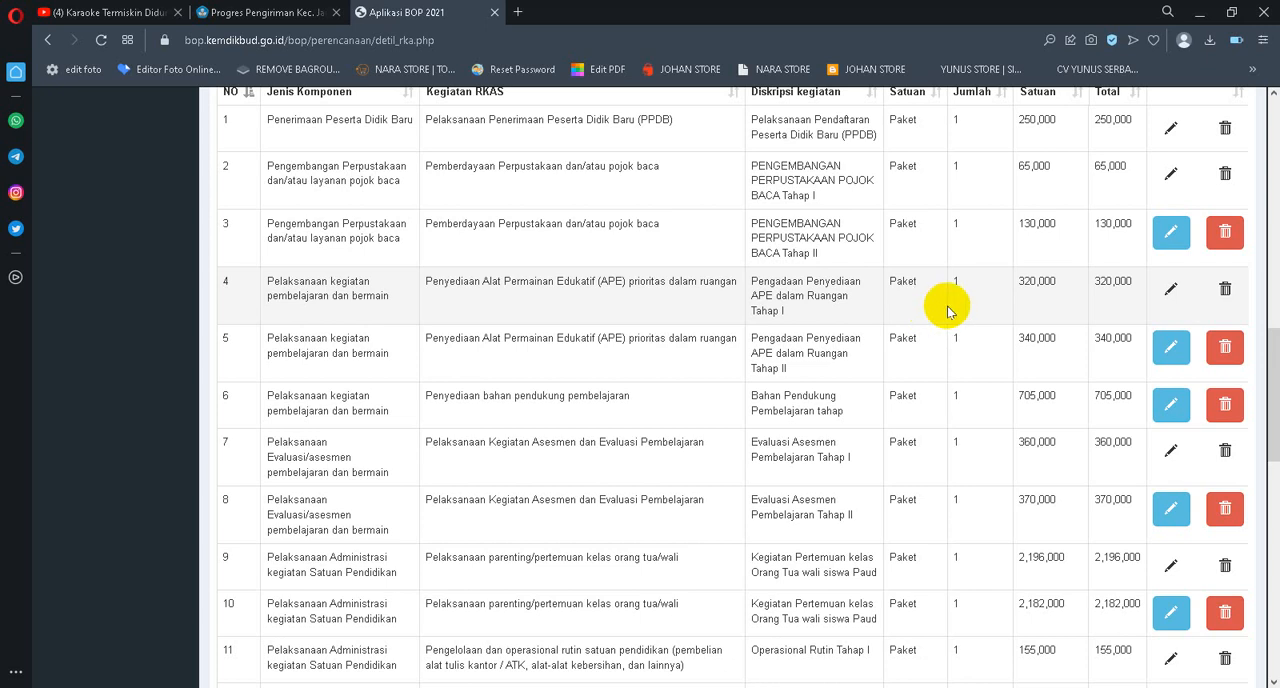
scroll(961, 309, "up", 2)
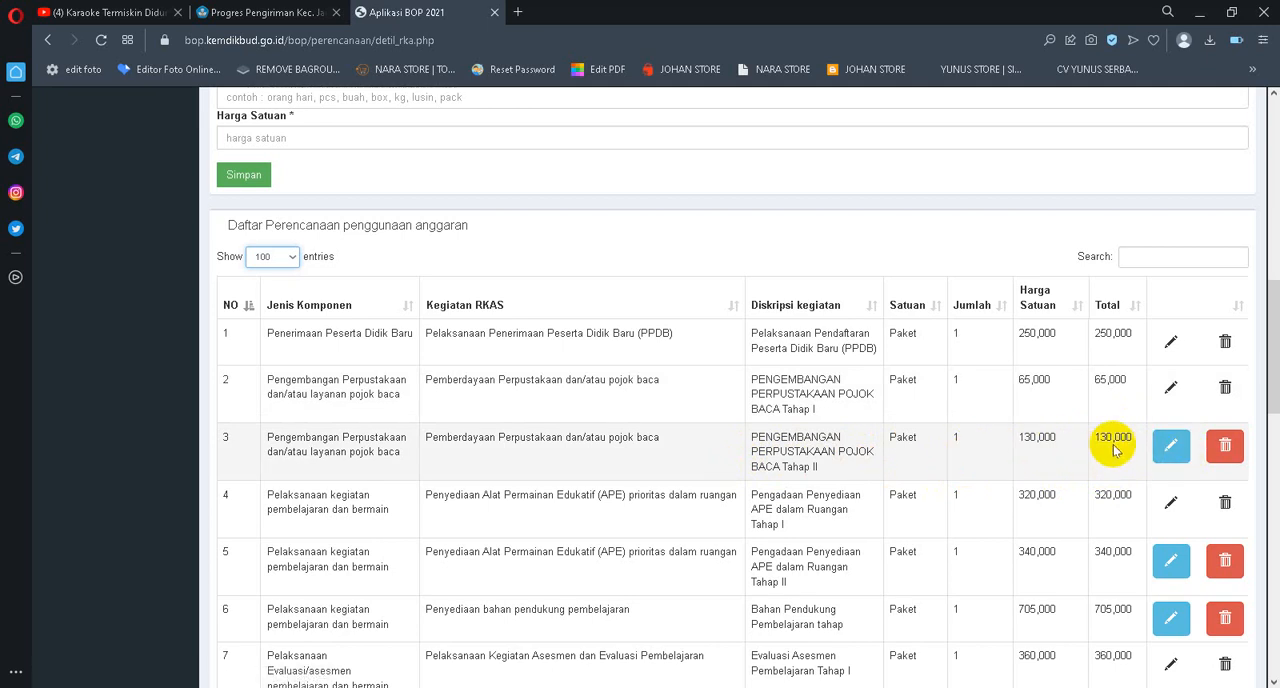
scroll(1031, 448, "up", 5)
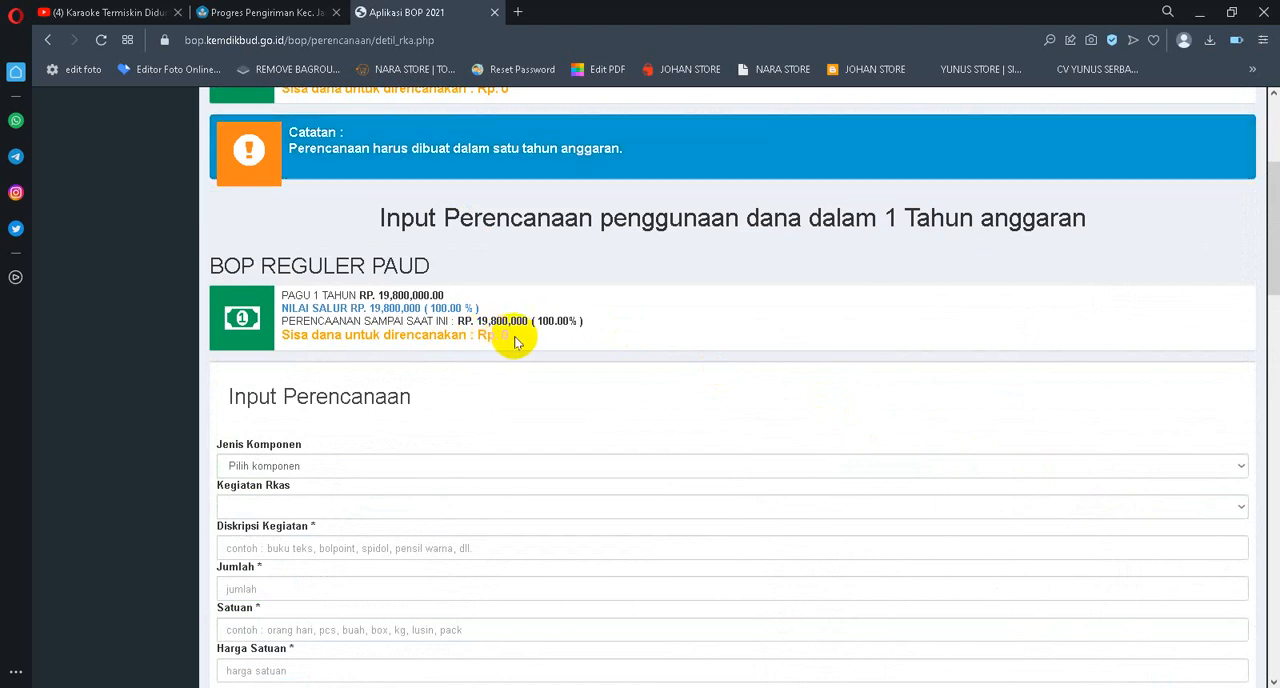
scroll(880, 428, "down", 5)
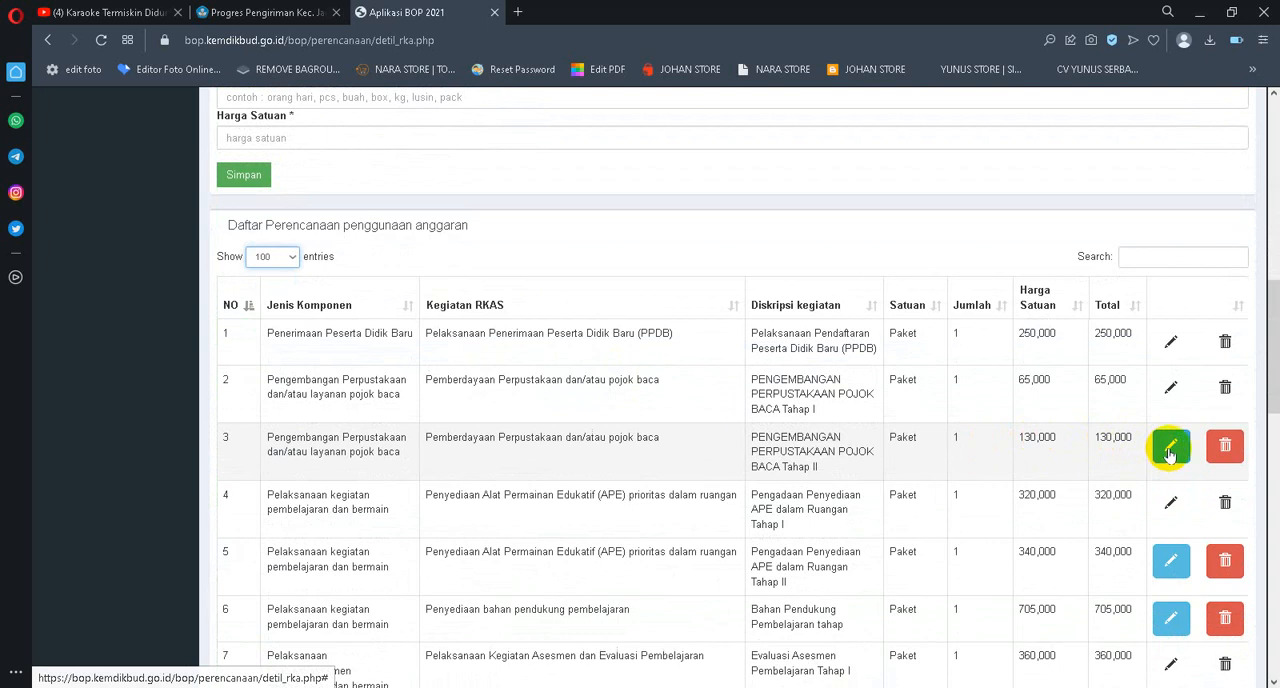
scroll(441, 288, "up", 2)
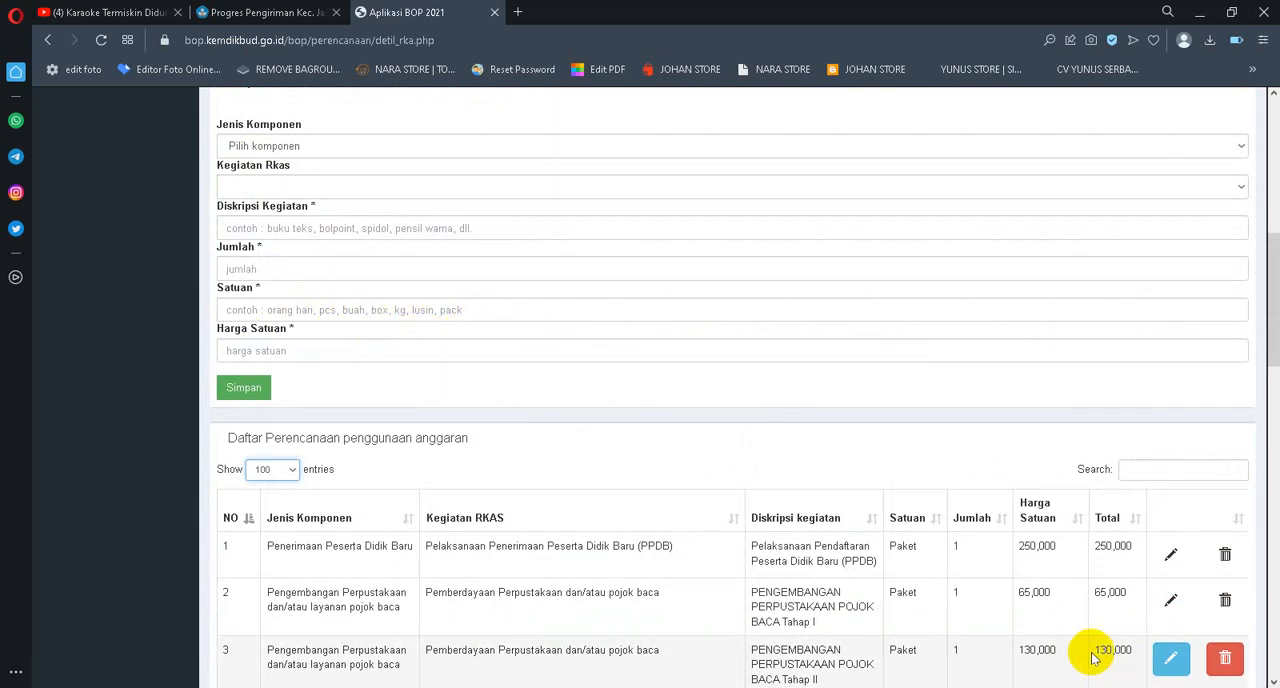
scroll(1092, 655, "down", 1)
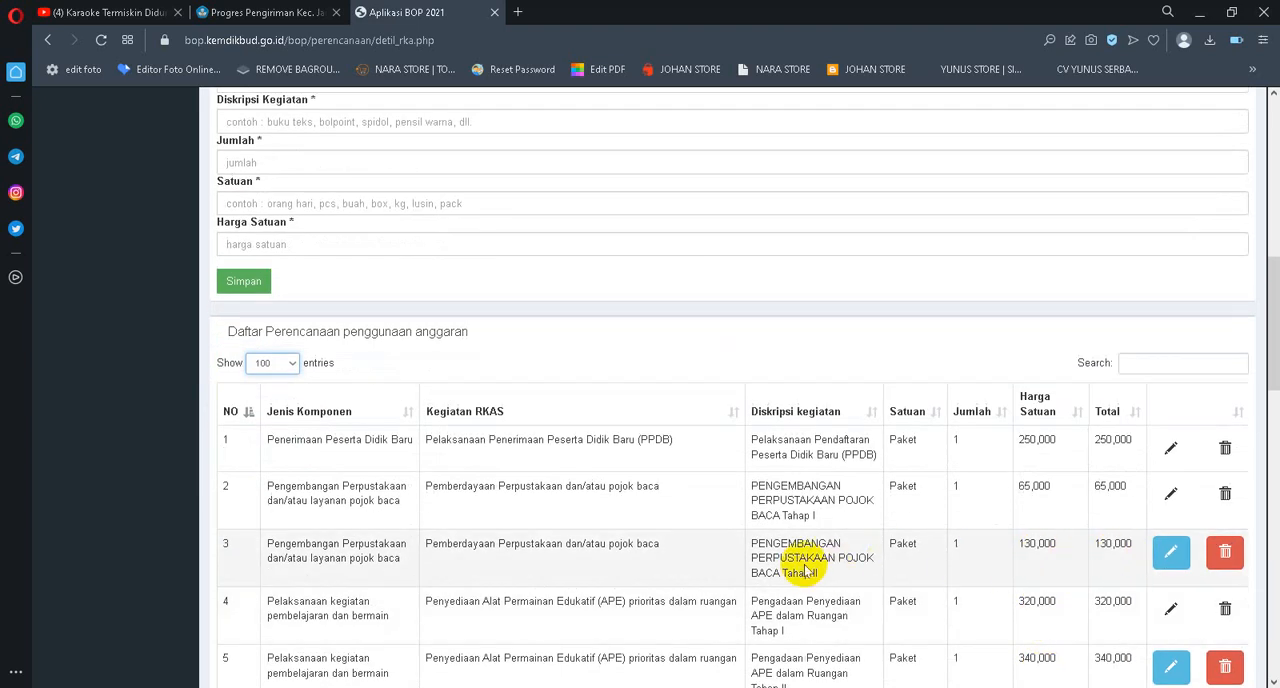
Edit the PENGEMBANGAN PERPUSTAKAAN POJOK BACA Tahap II entry, set its Harga Satuan to 0 and save it
left_click(1170, 554)
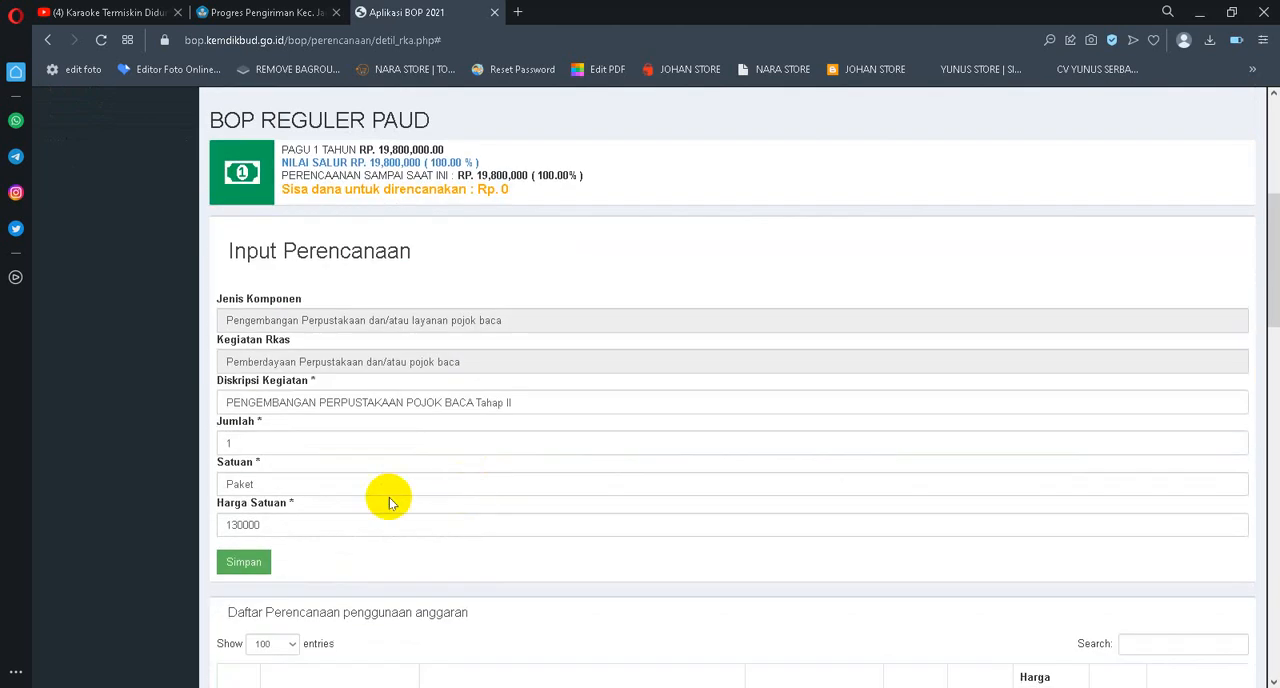
scroll(285, 522, "down", 2)
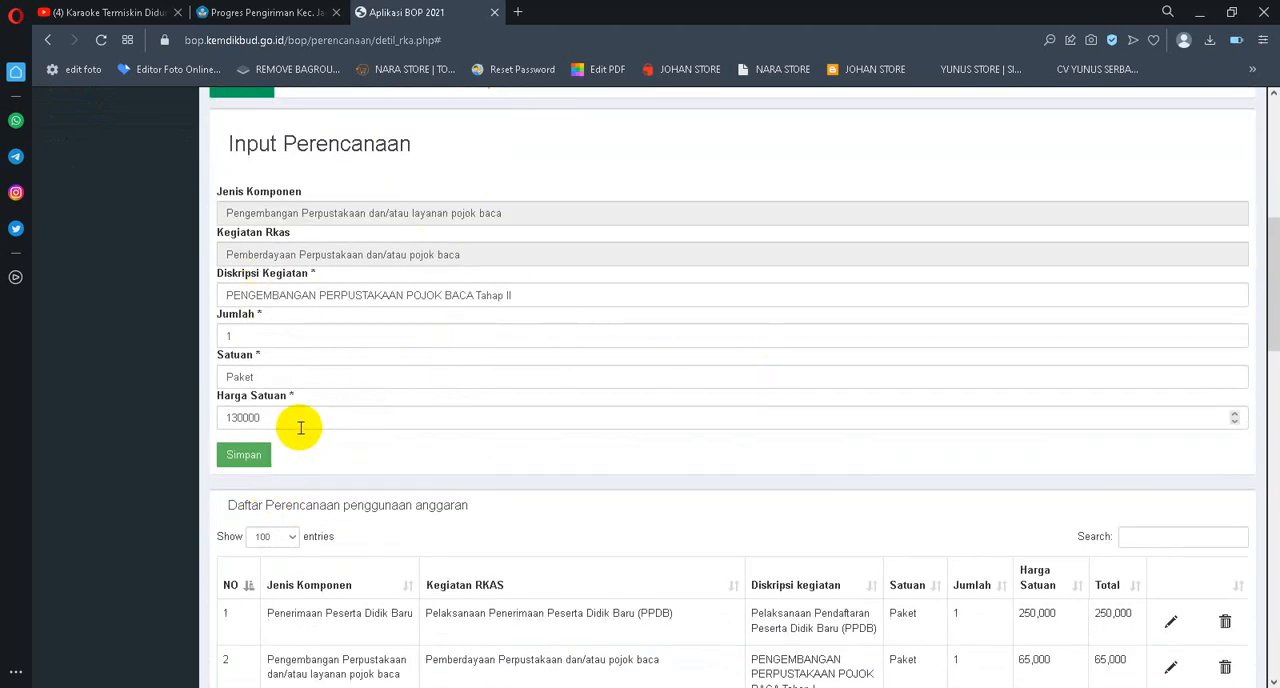
left_click_drag(305, 420, 203, 410)
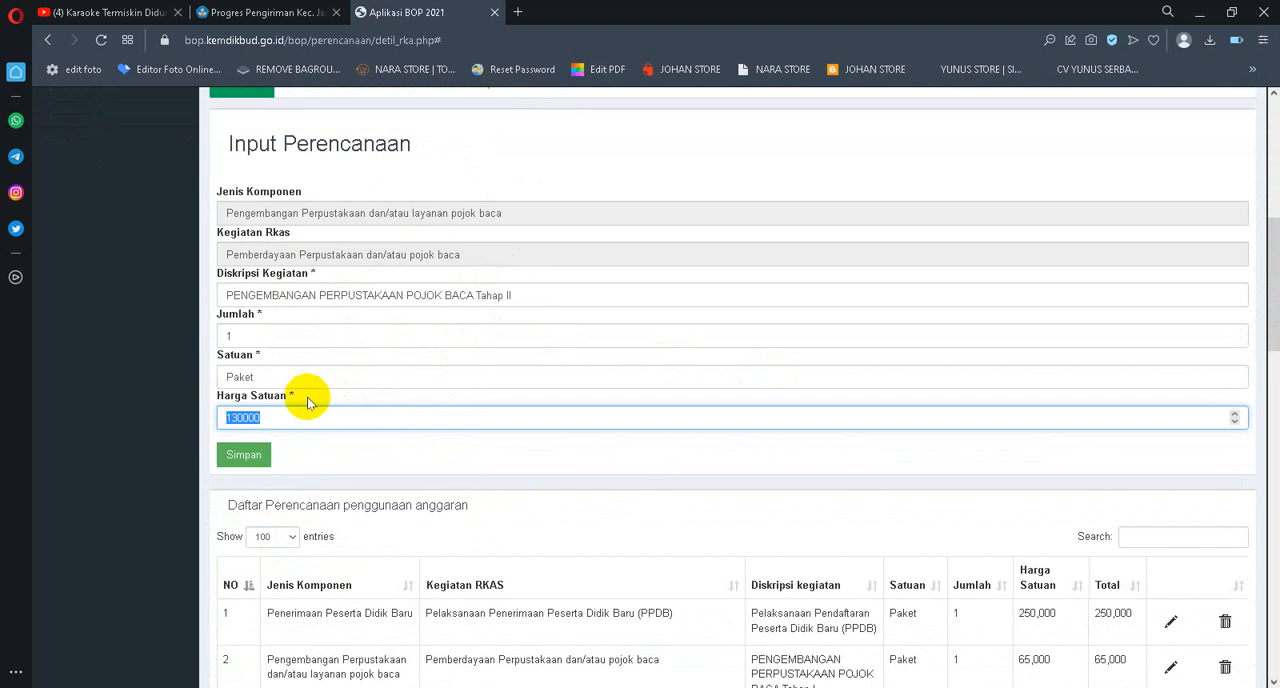
type("0")
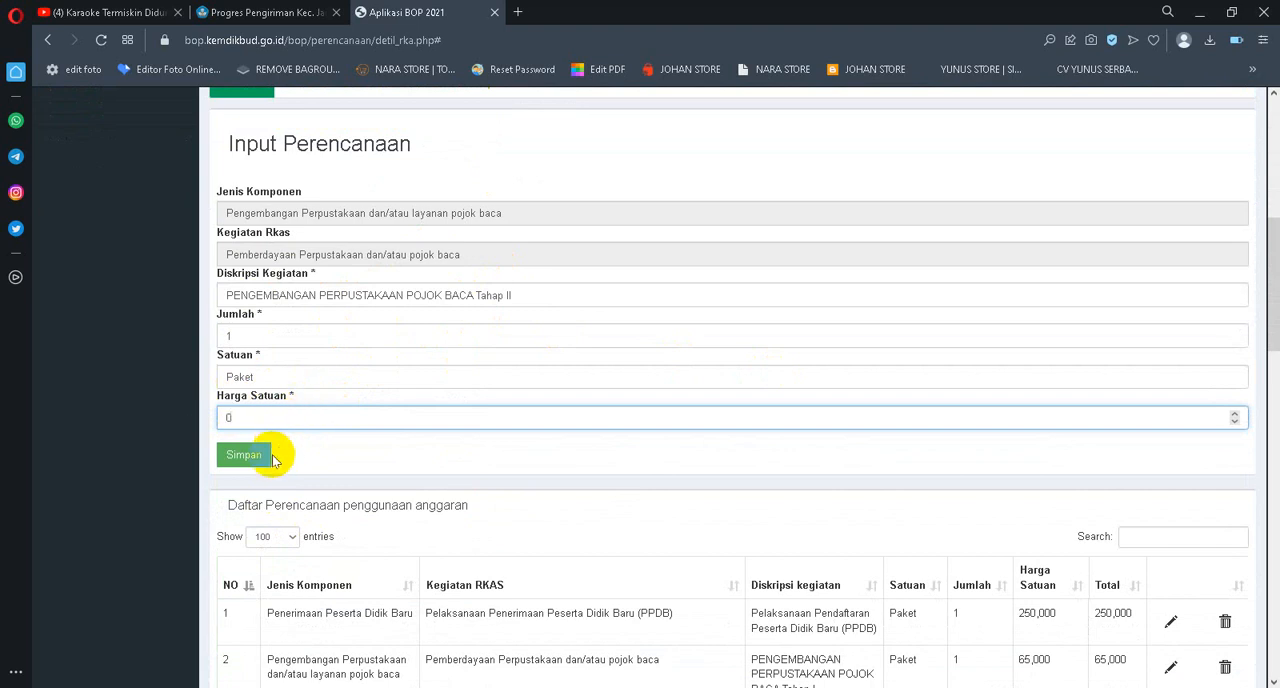
left_click(240, 458)
left_click(240, 458)
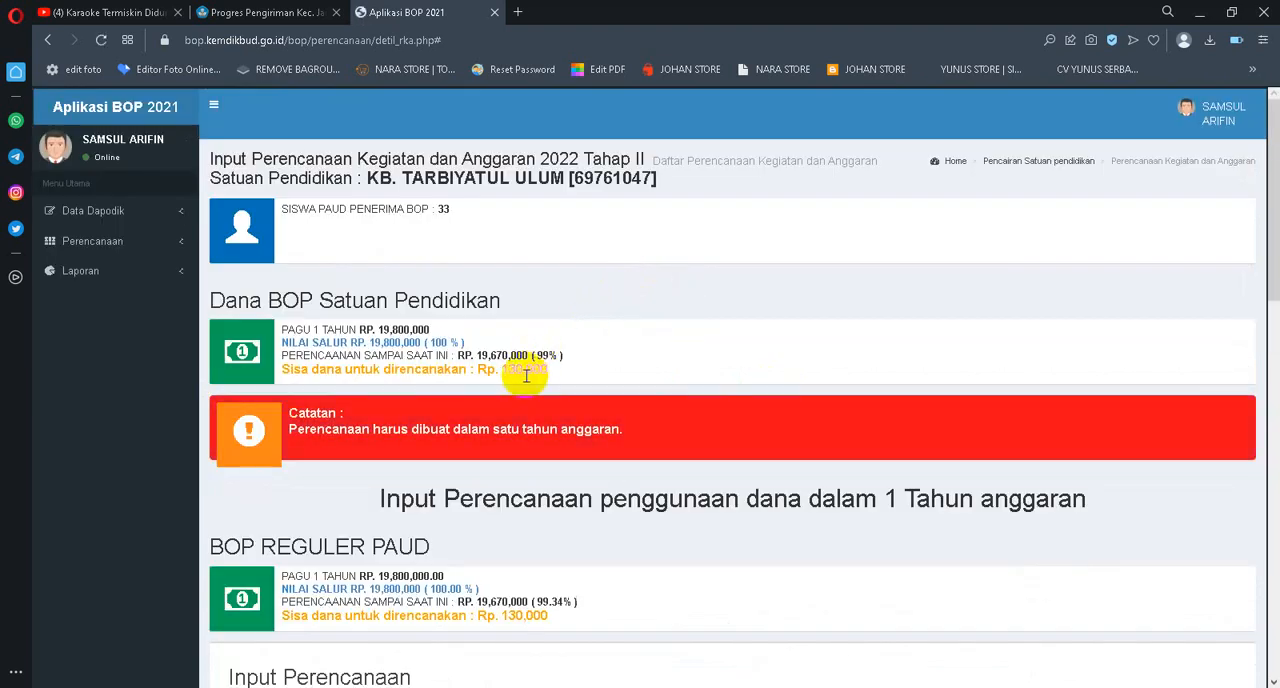
Compare the BOP Reguler PAUD funding summary with the first Tahap I and Tahap II entries in the budget planning list
scroll(540, 365, "down", 1)
scroll(565, 353, "down", 8)
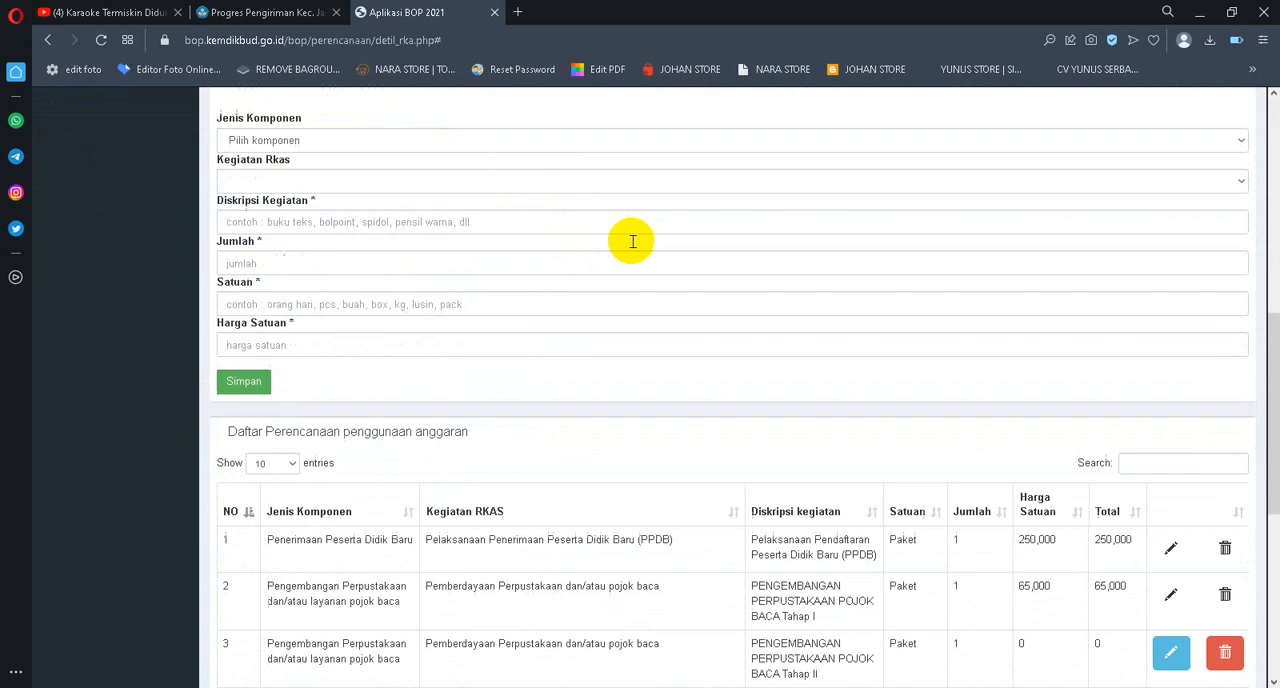
scroll(908, 391, "up", 6)
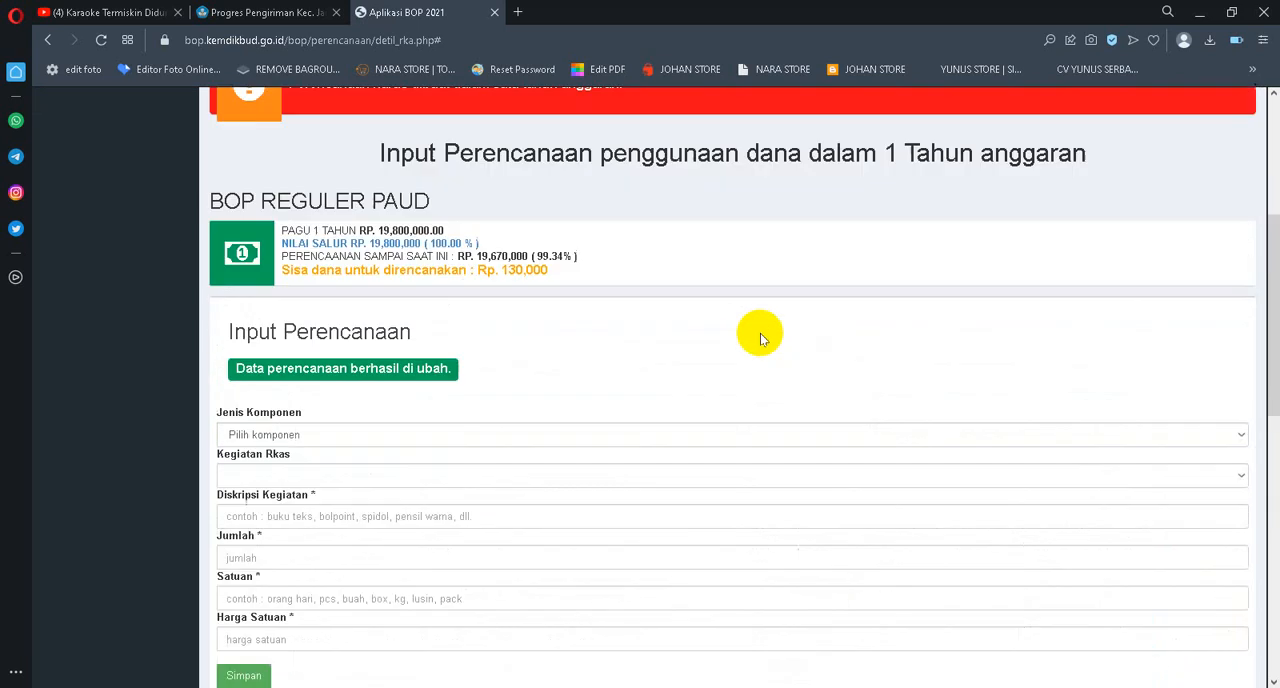
scroll(1015, 391, "down", 5)
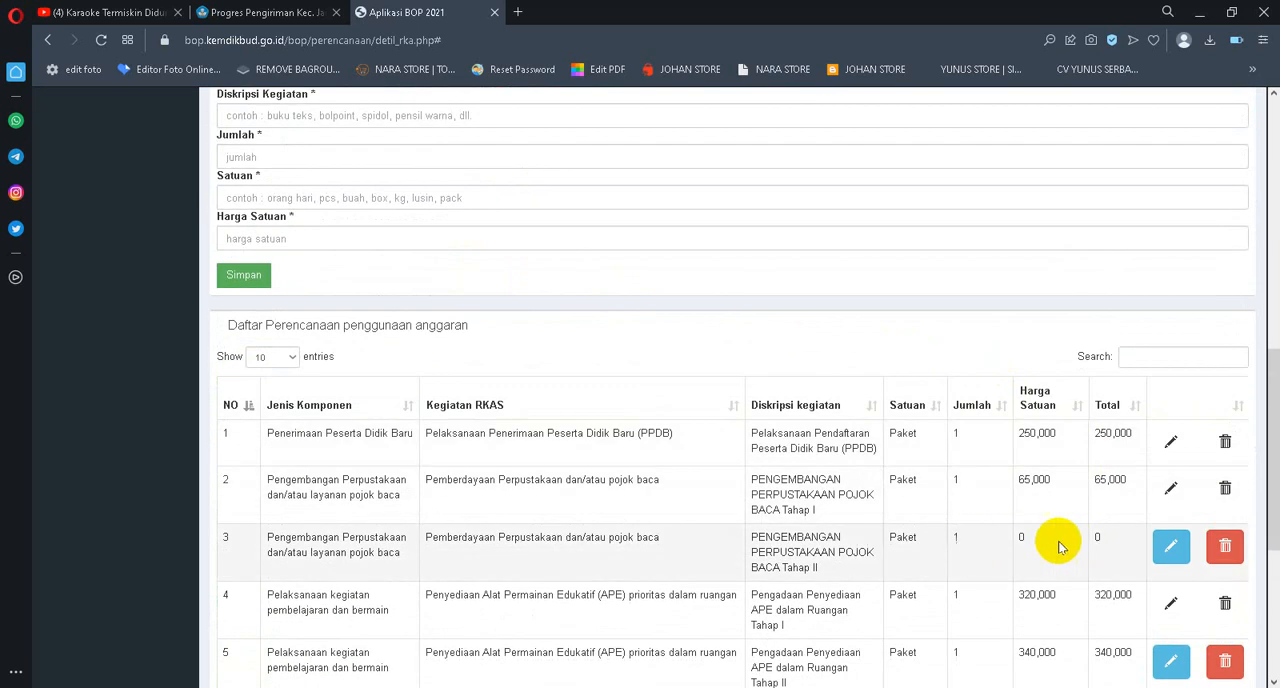
scroll(1100, 540, "down", 1)
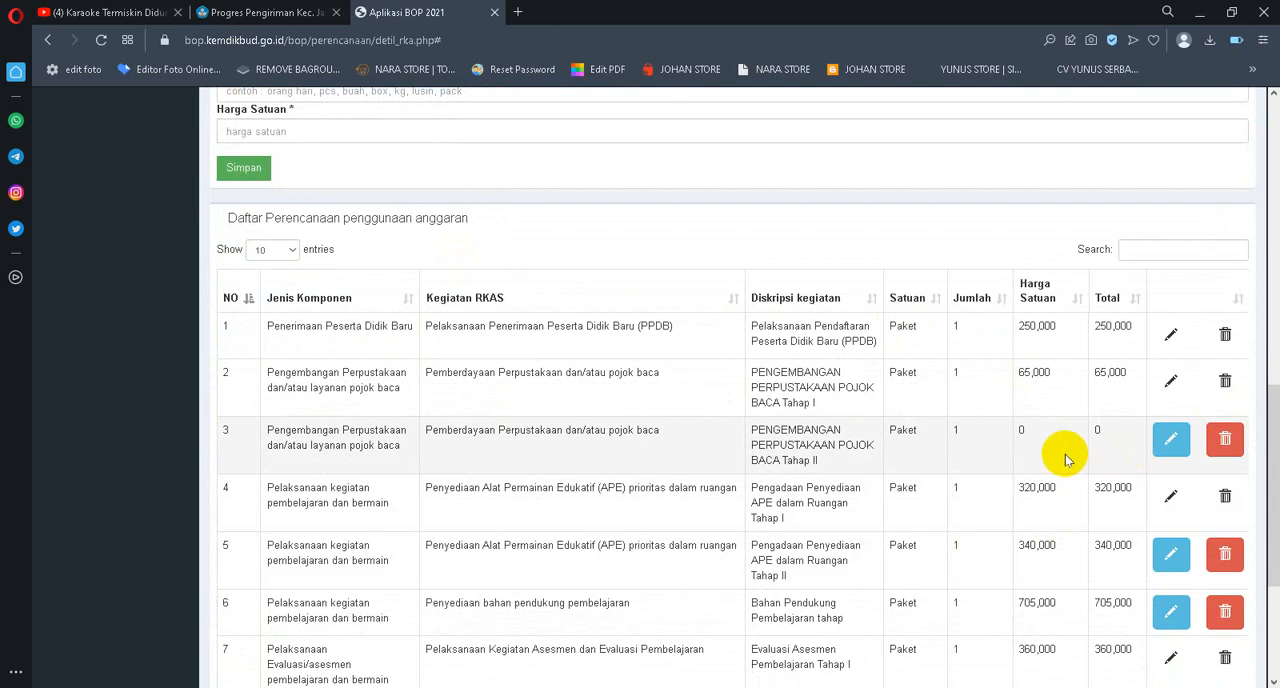
scroll(871, 414, "up", 5)
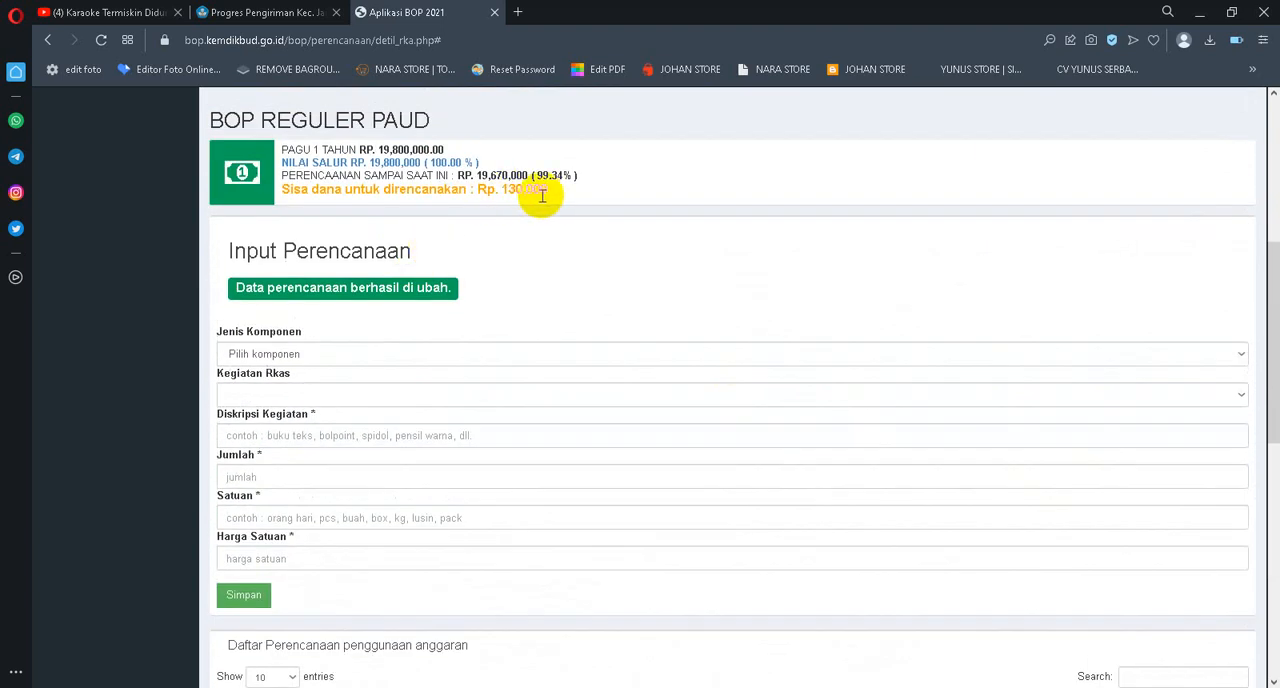
scroll(606, 223, "down", 2)
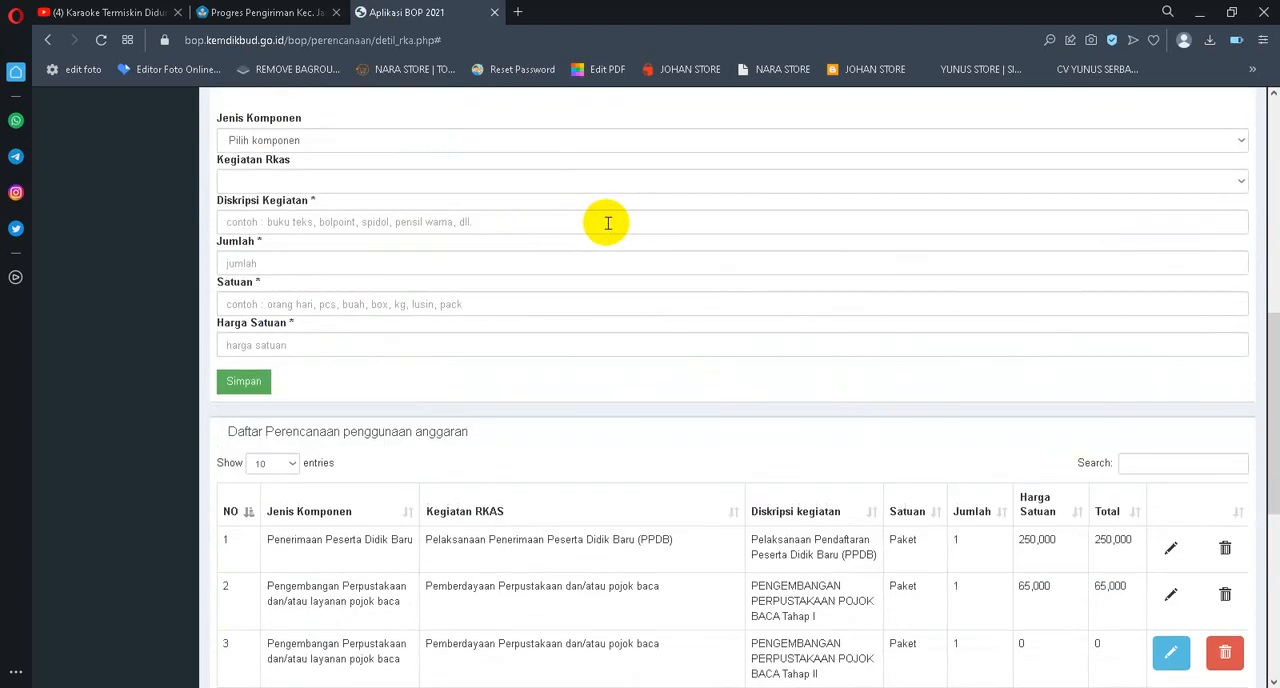
scroll(778, 263, "down", 2)
scroll(1066, 428, "down", 2)
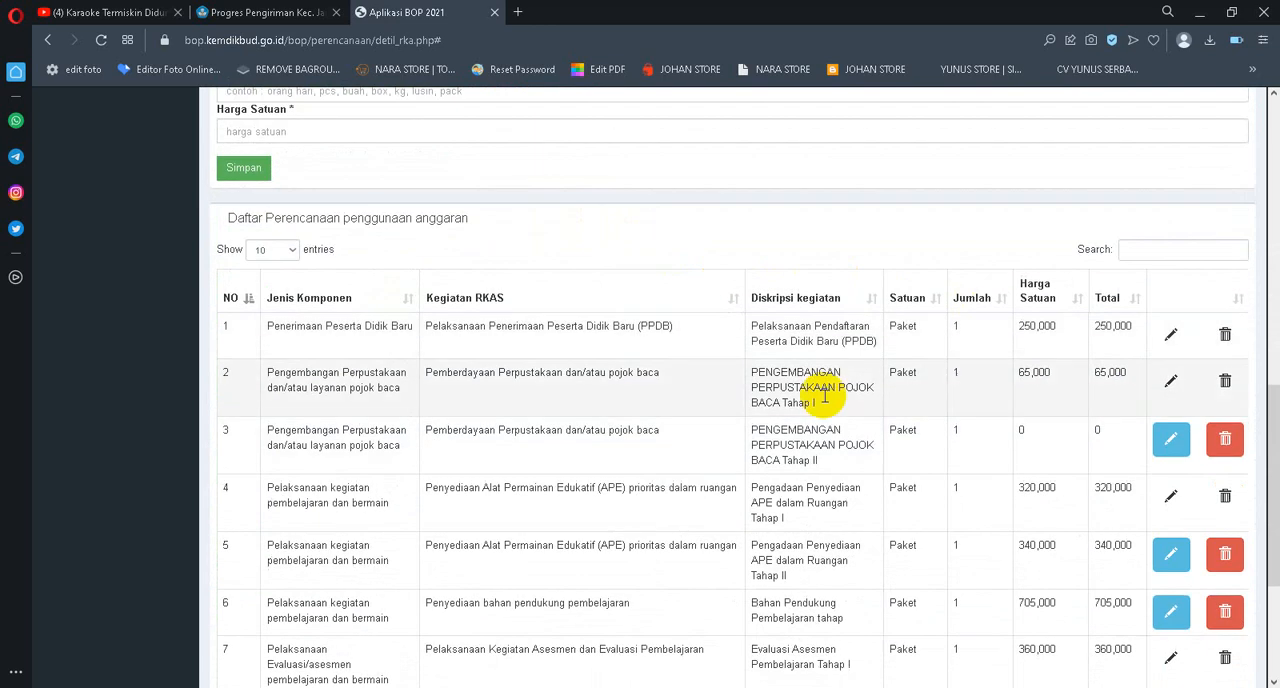
scroll(773, 302, "up", 5)
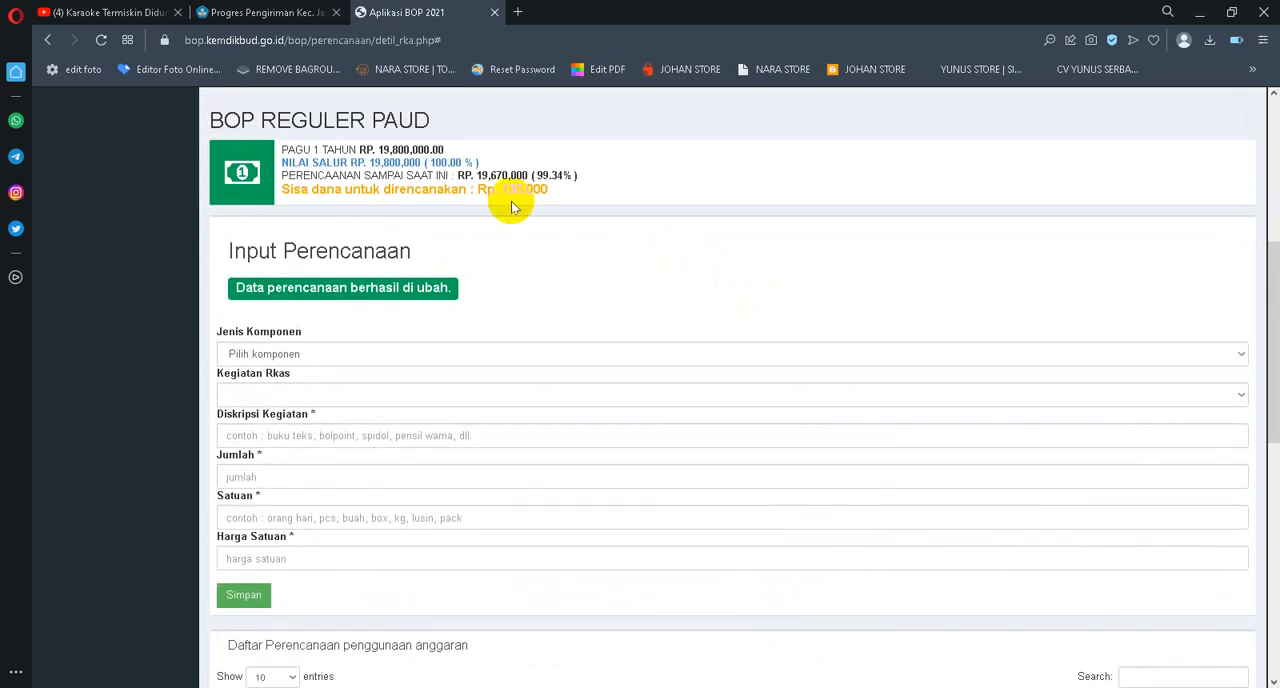
scroll(966, 444, "down", 2)
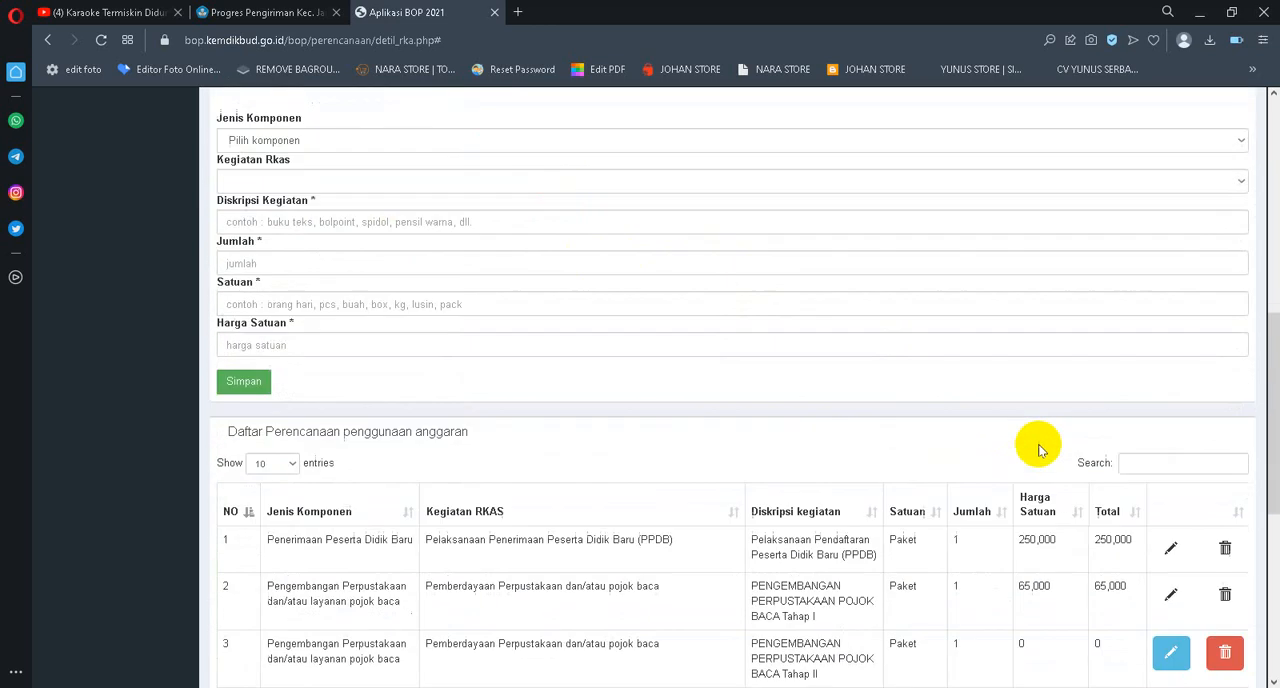
Edit the Pengadaan Penyediaan APE dalam Ruangan Tahap II entry, set its Harga Satuan to 0 and save it
scroll(1100, 580, "down", 1)
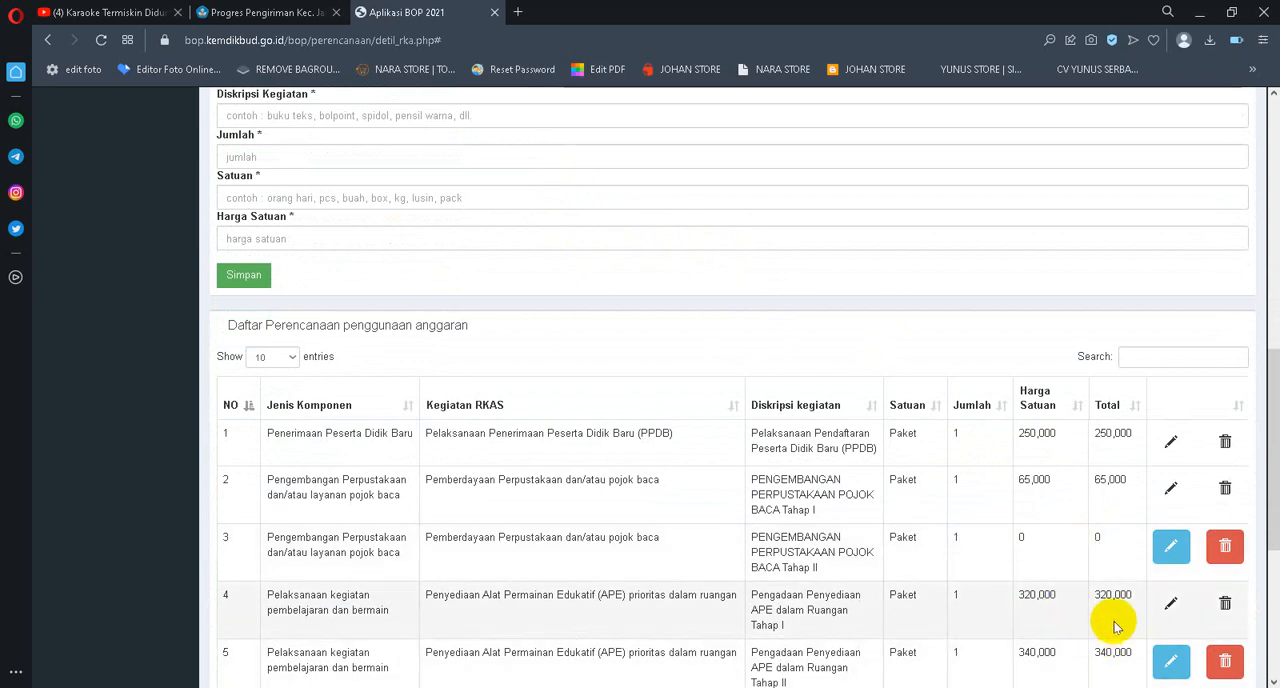
scroll(780, 605, "down", 1)
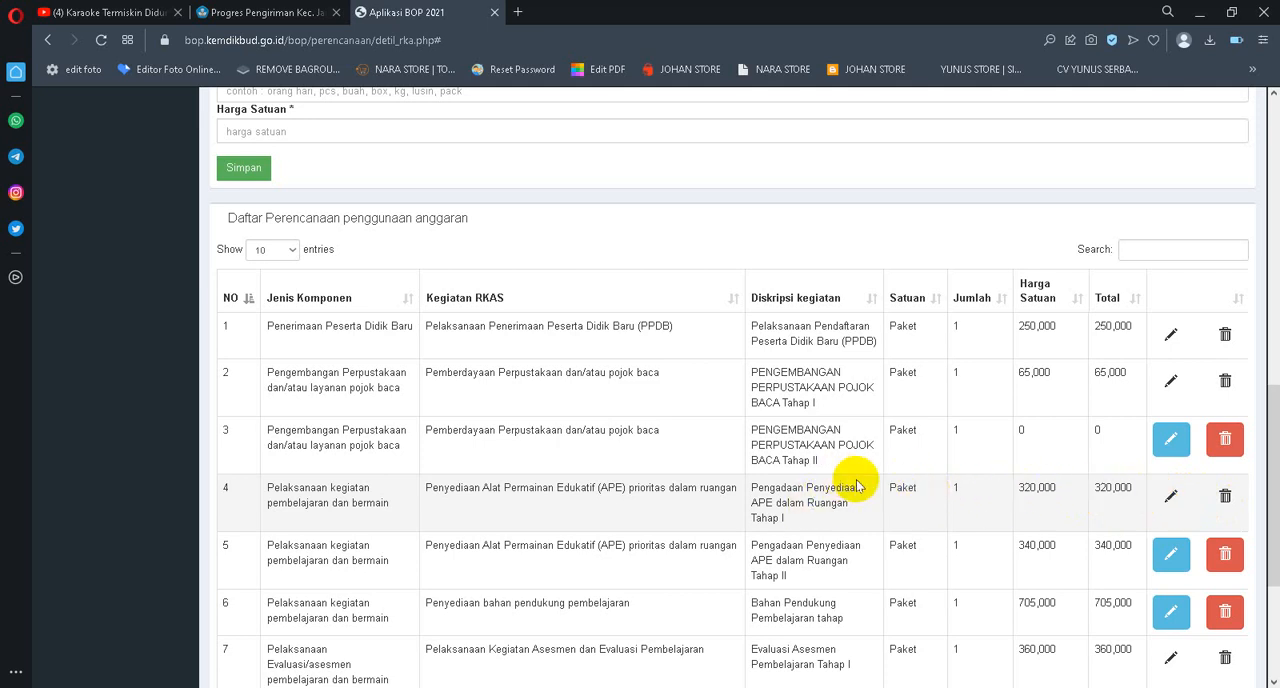
scroll(1043, 491, "down", 1)
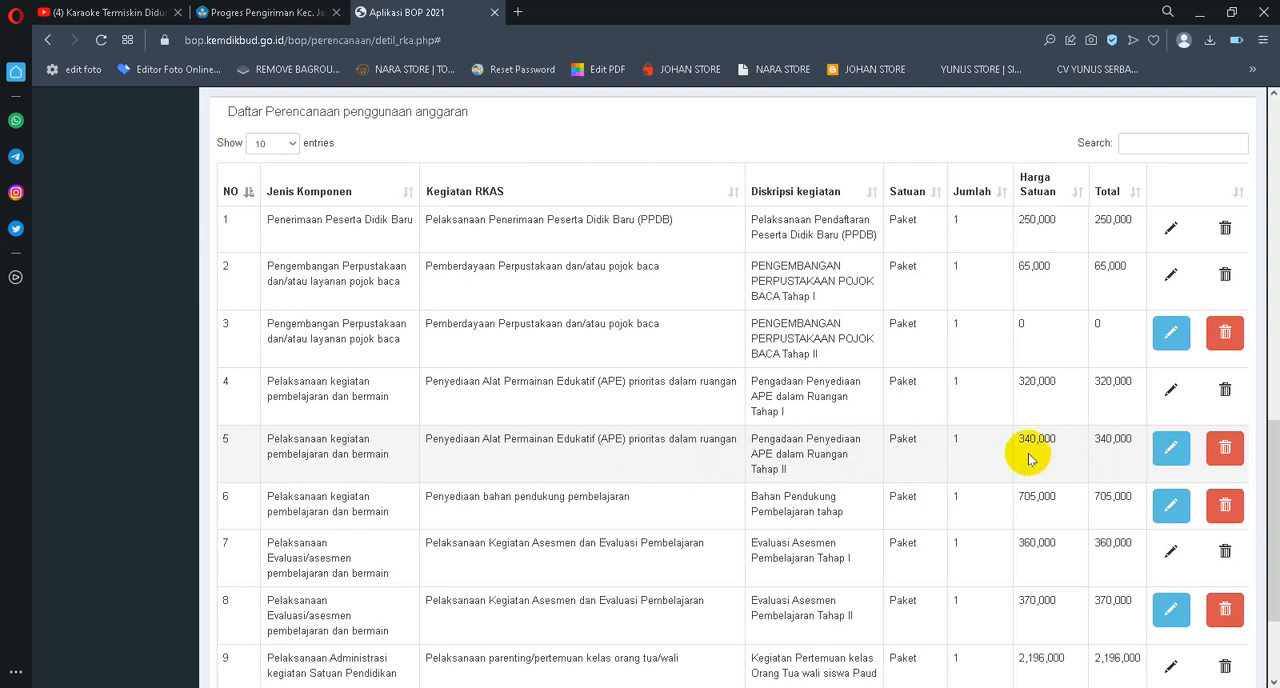
left_click(1168, 449)
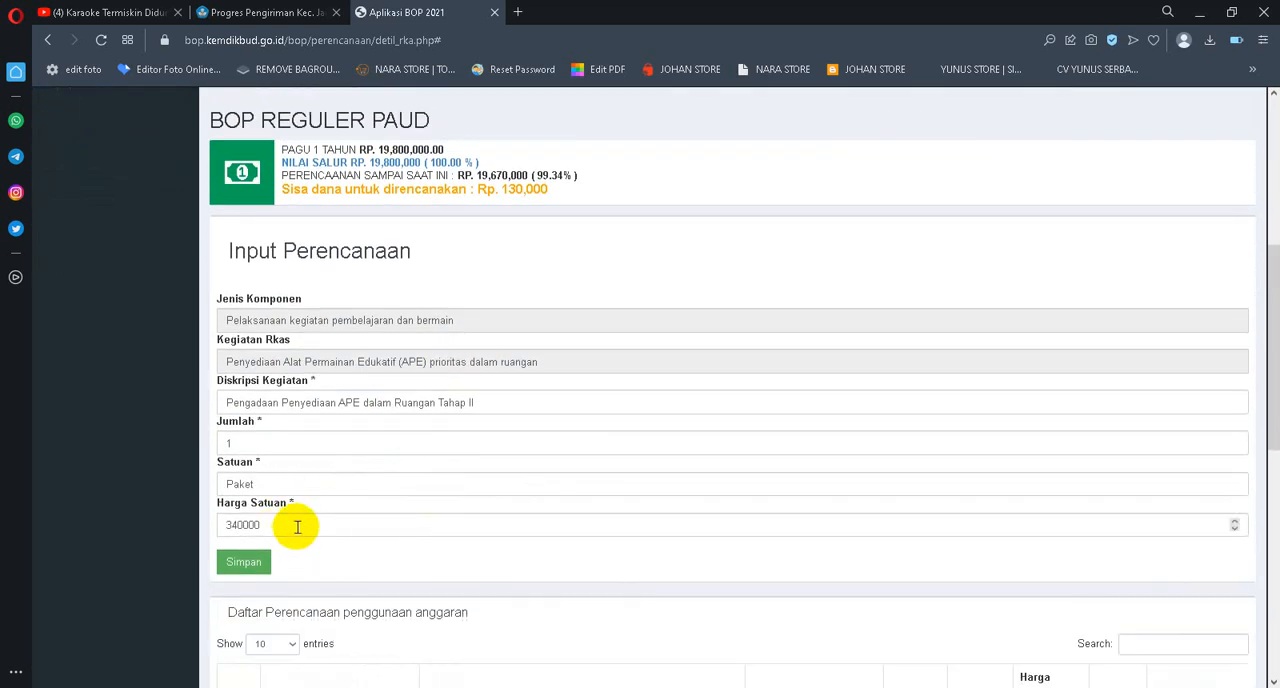
left_click_drag(300, 524, 152, 531)
type("0")
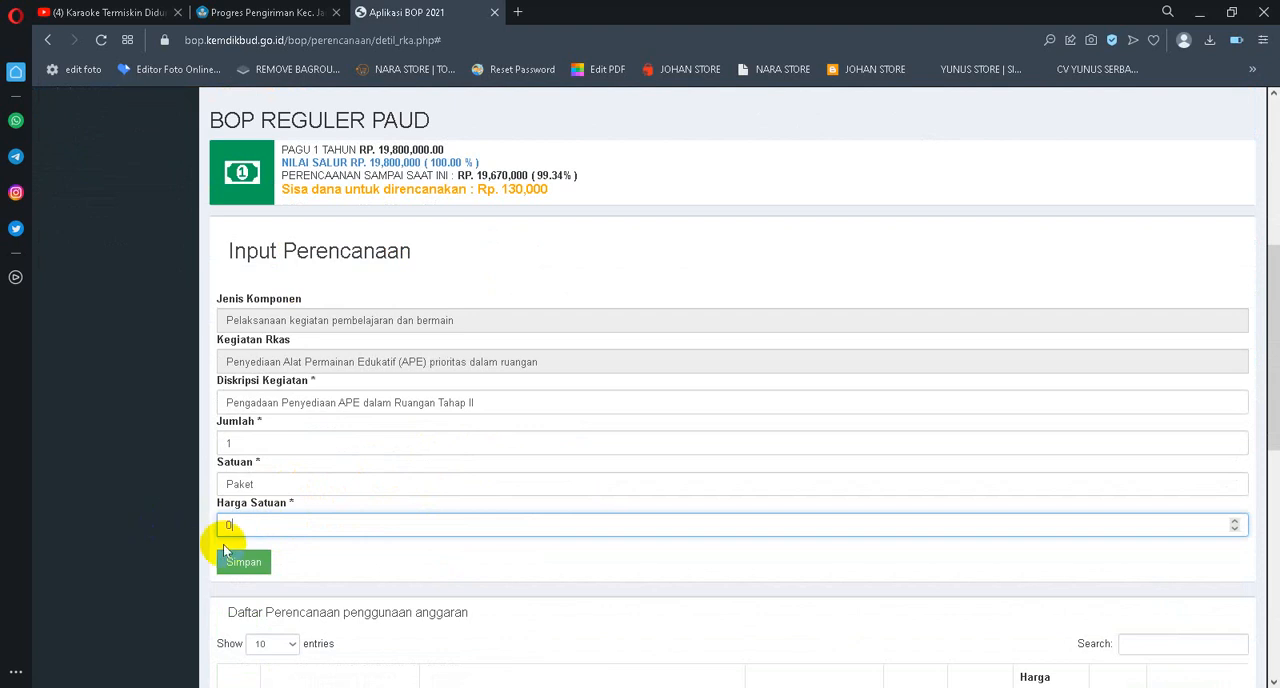
left_click(237, 563)
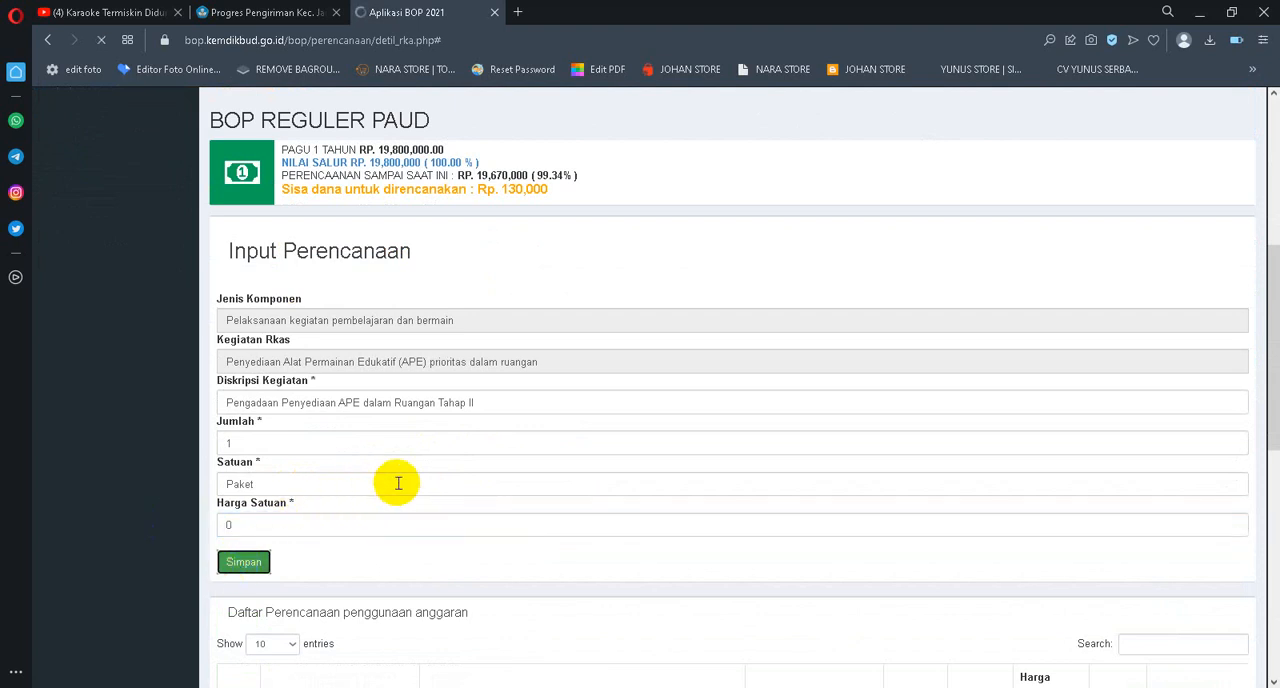
scroll(795, 420, "down", 10)
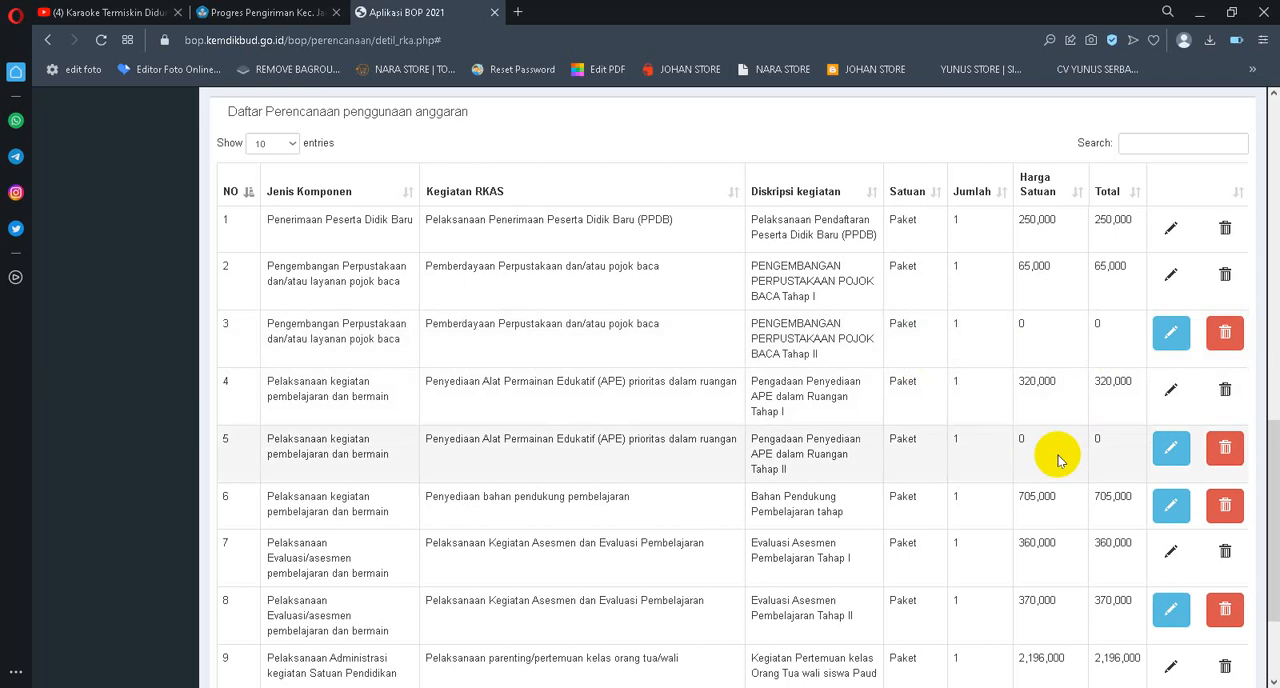
scroll(938, 362, "up", 2)
scroll(938, 362, "up", 5)
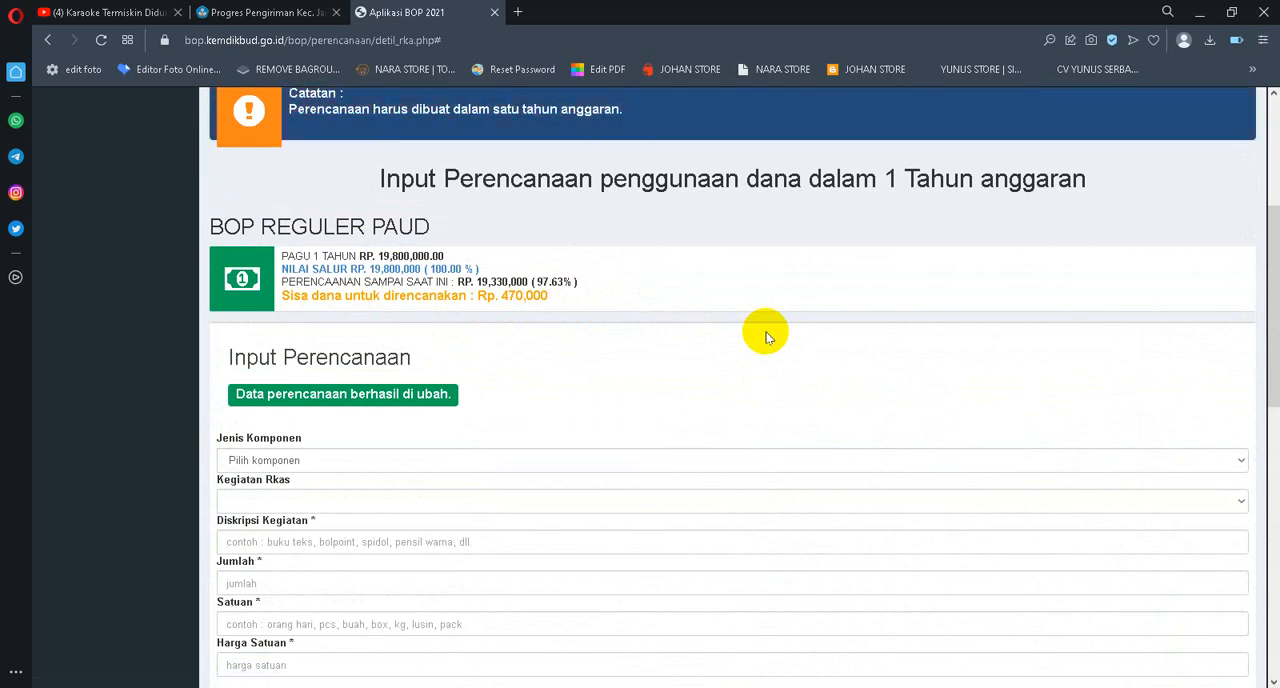
Edit the Bahan Pendukung Pembelajaran tahap entry, set its Harga Satuan to 0 and save it
scroll(894, 354, "down", 8)
scroll(930, 371, "down", 1)
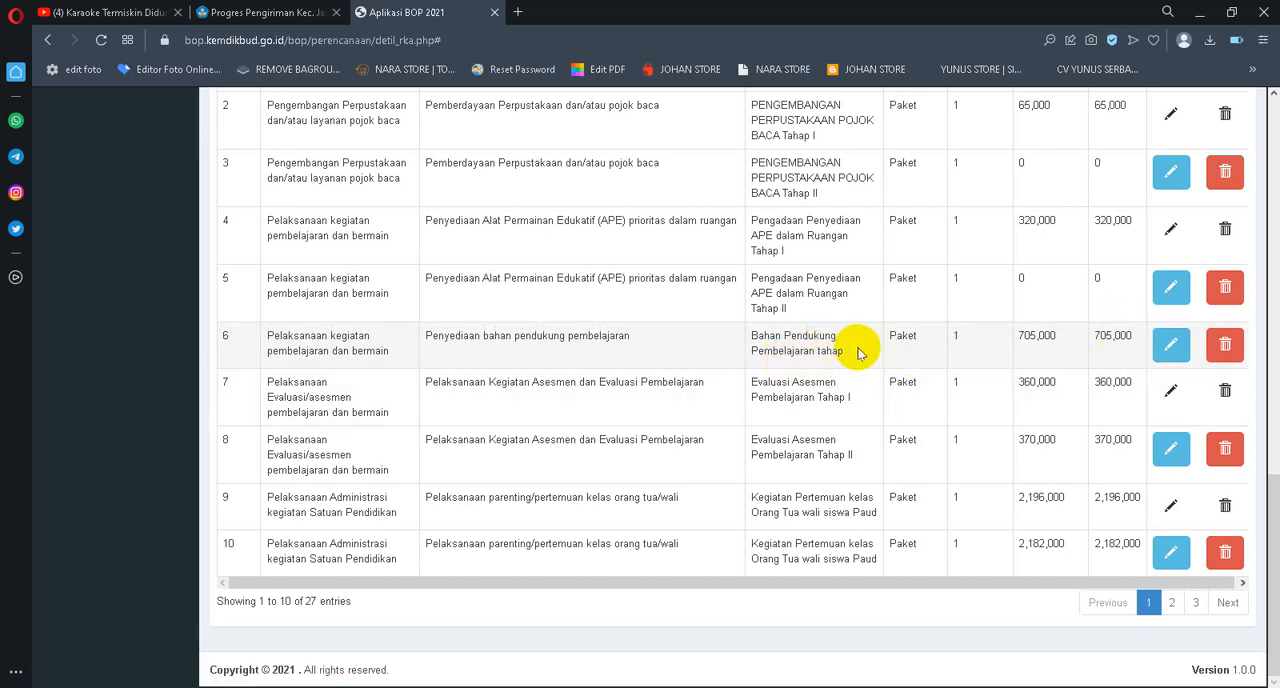
left_click(1173, 346)
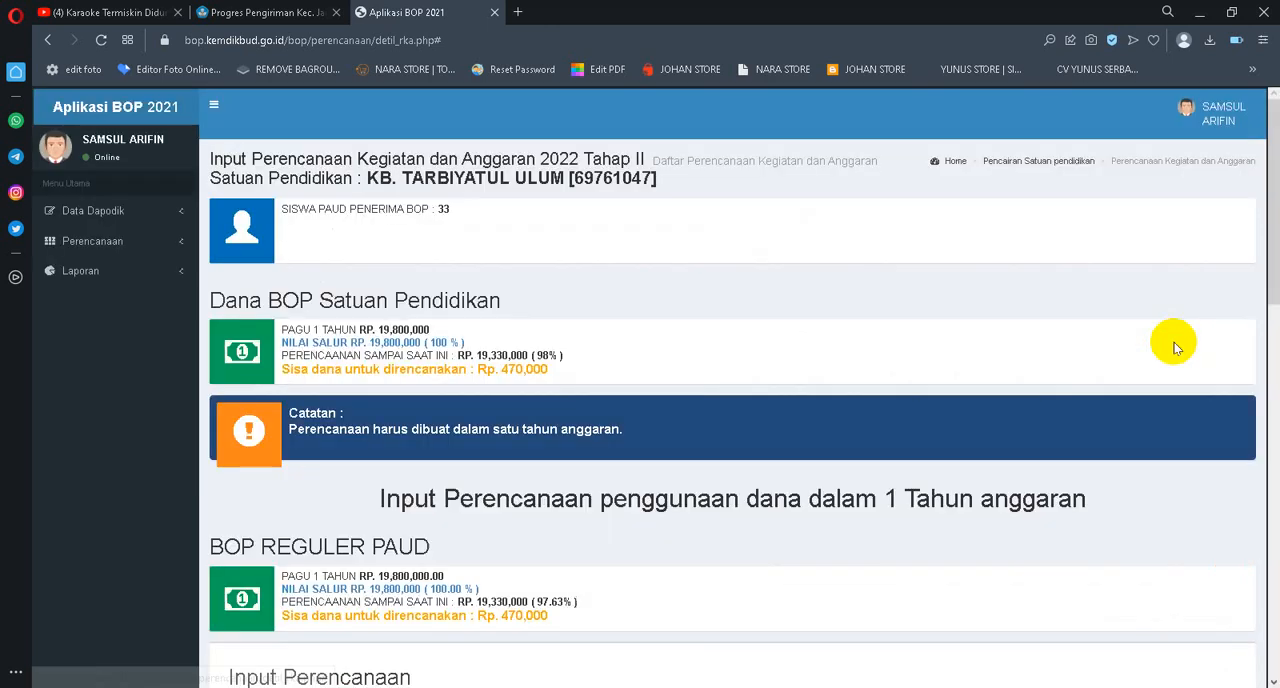
scroll(729, 443, "down", 8)
scroll(672, 440, "down", 2)
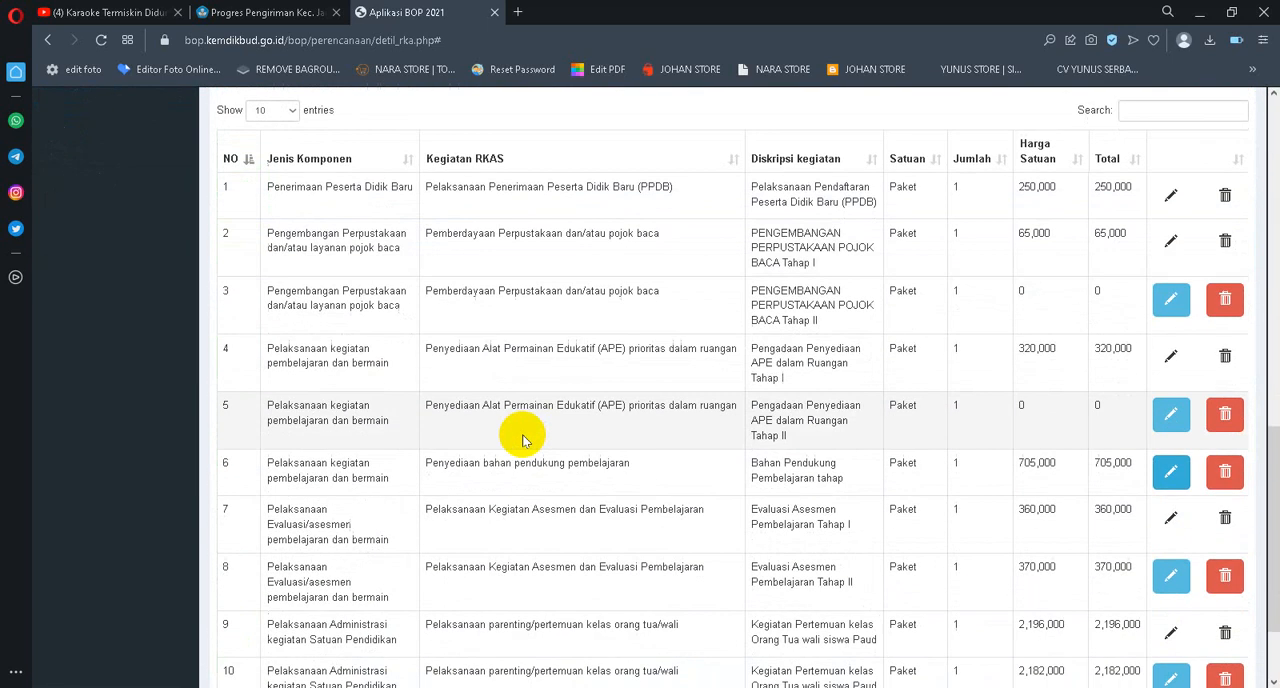
scroll(514, 509, "up", 5)
left_click_drag(311, 528, 177, 523)
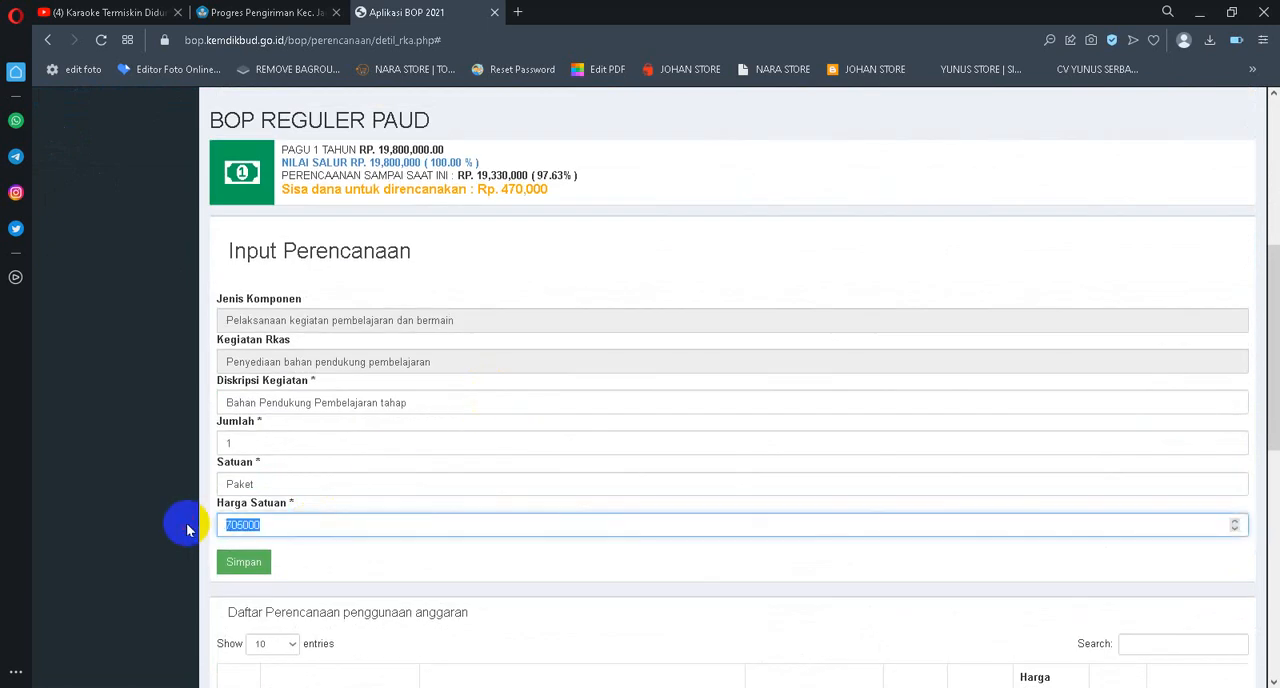
type("0")
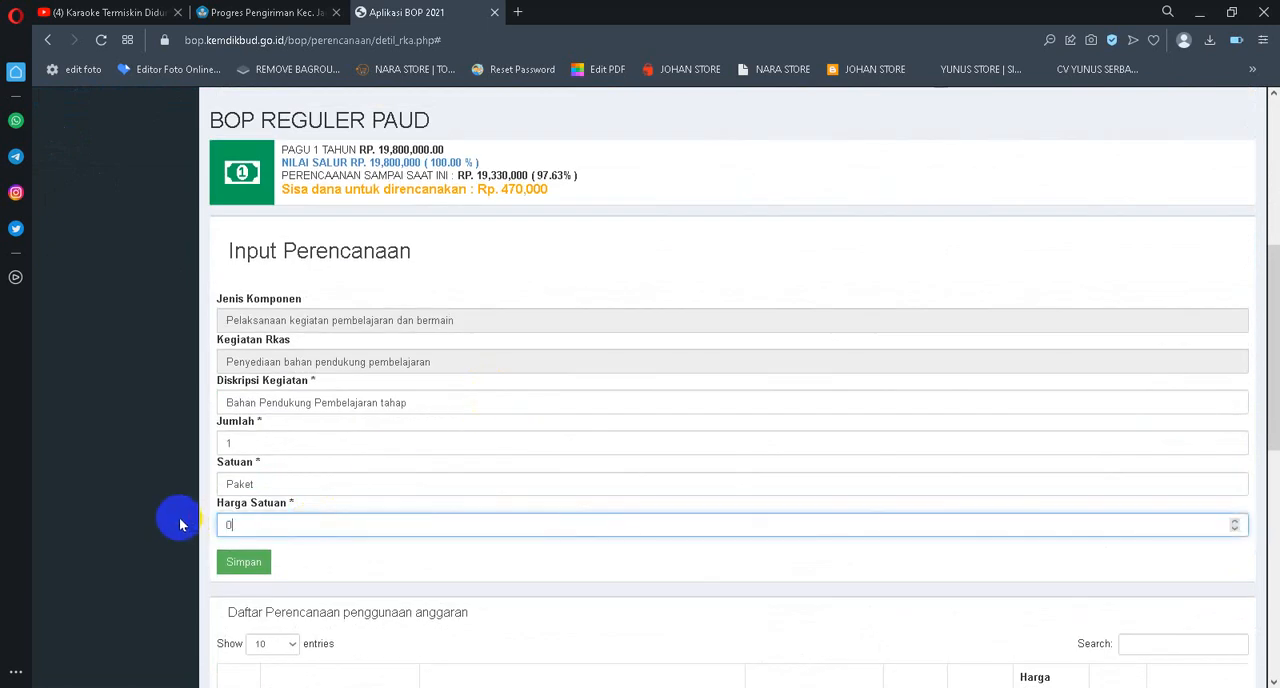
left_click(247, 562)
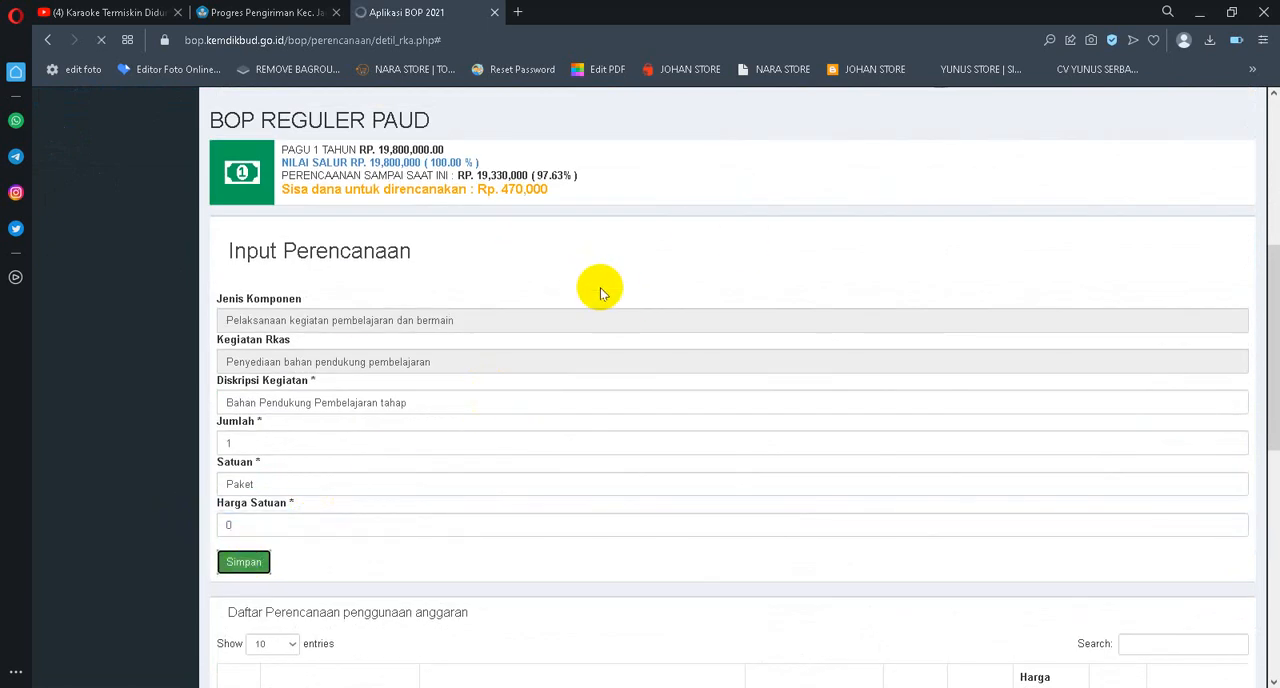
Edit the Evaluasi Asesmen Pembelajaran Tahap II entry, set its Harga Satuan to 0 and save it
scroll(1088, 346, "down", 5)
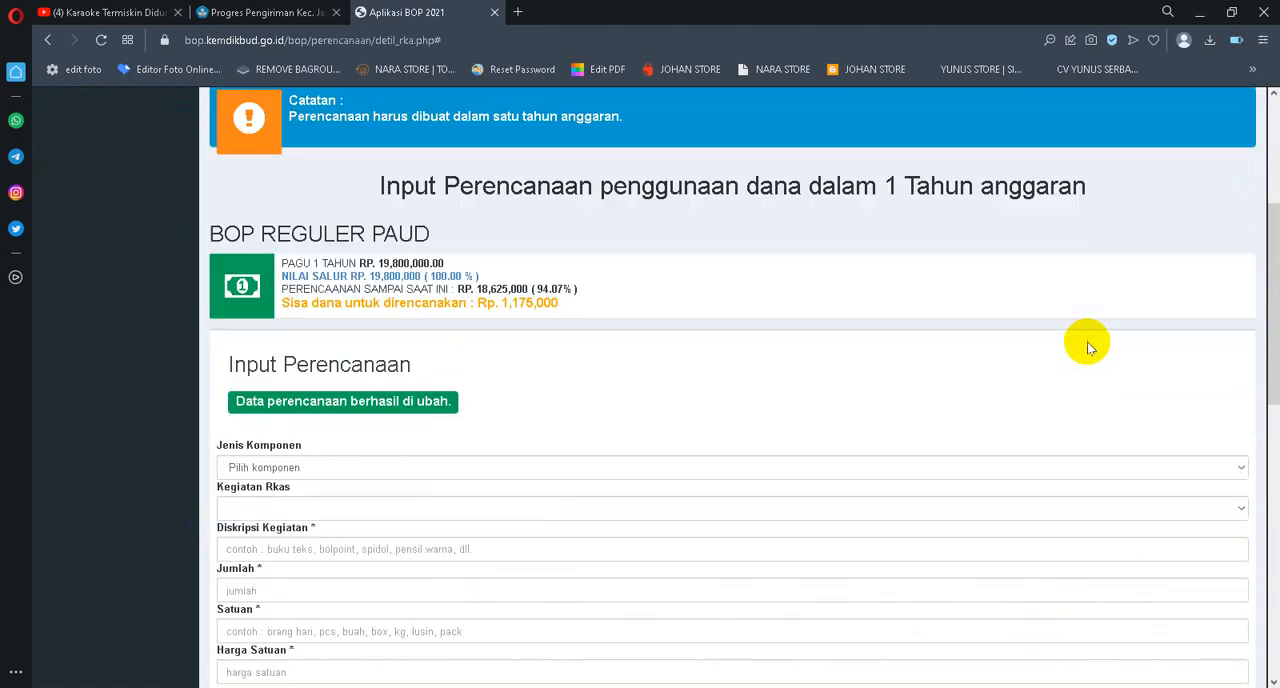
scroll(903, 277, "down", 6)
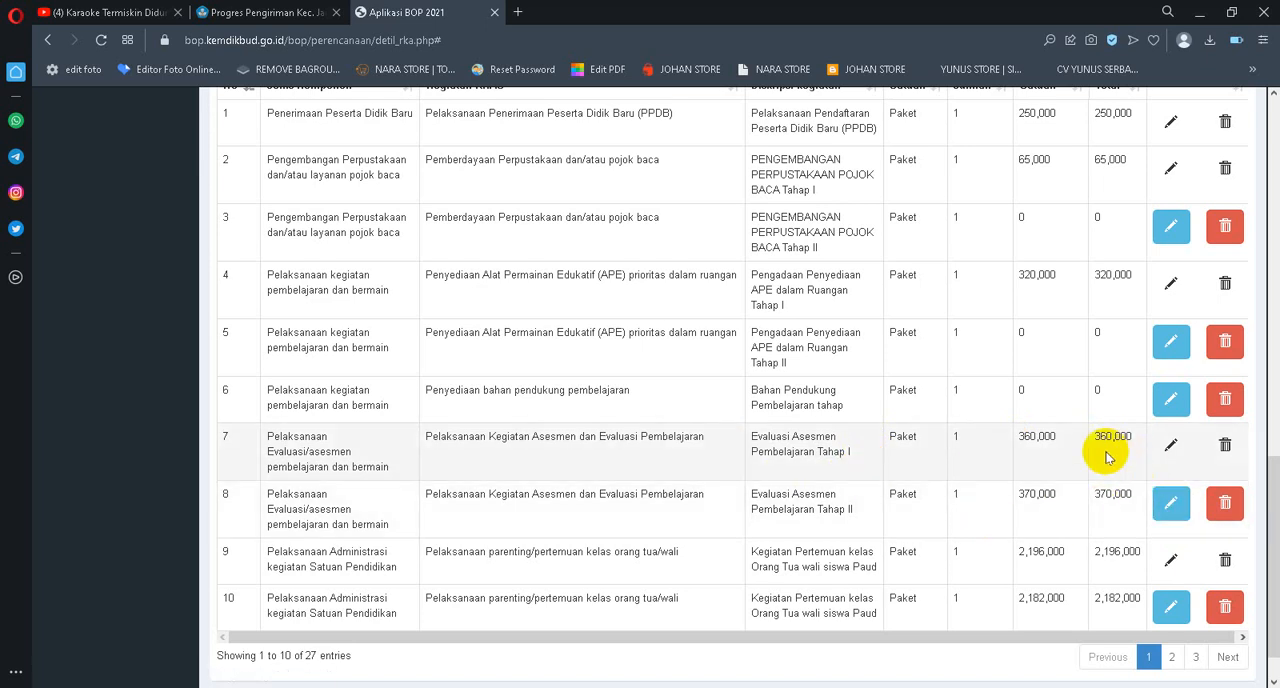
left_click(1172, 505)
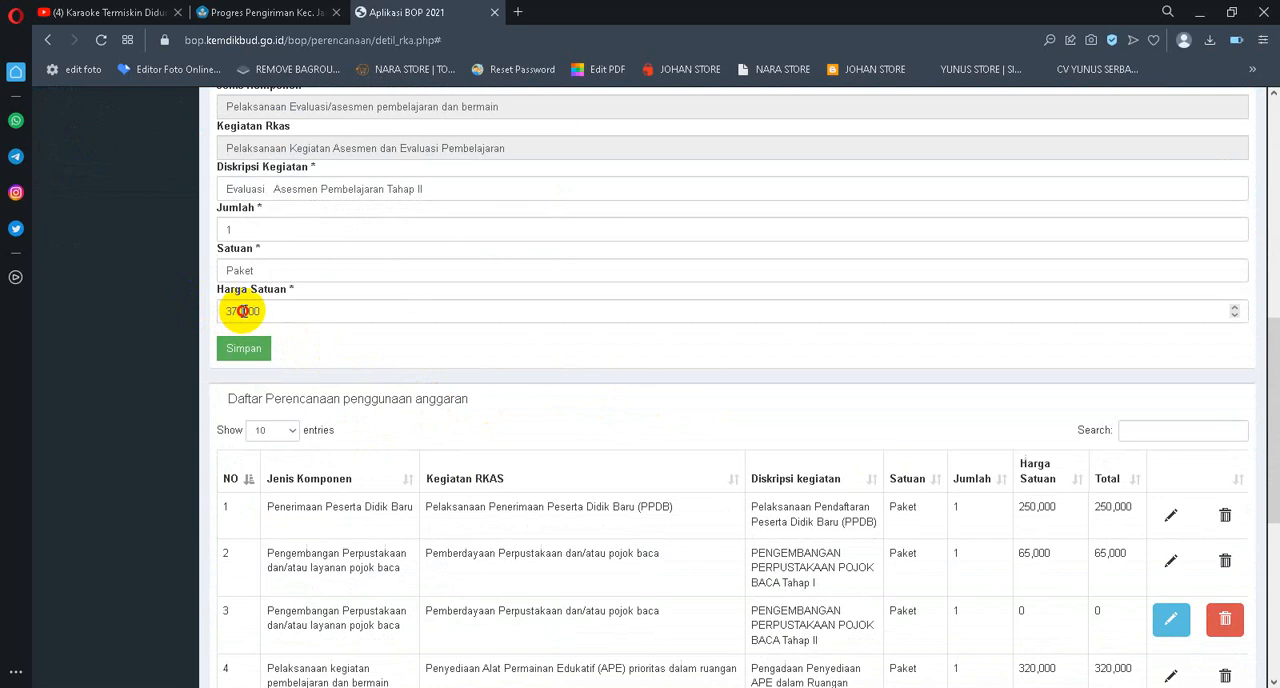
left_click_drag(243, 311, 238, 311)
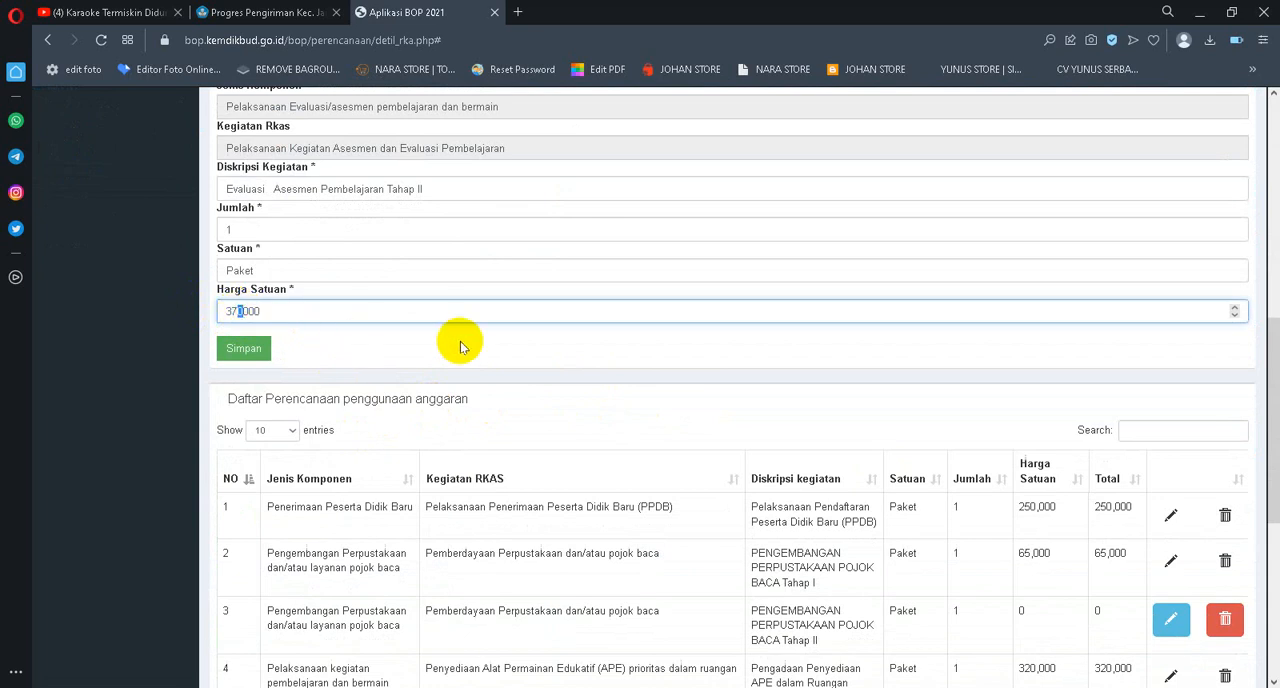
left_click(337, 311)
left_click_drag(337, 311, 88, 311)
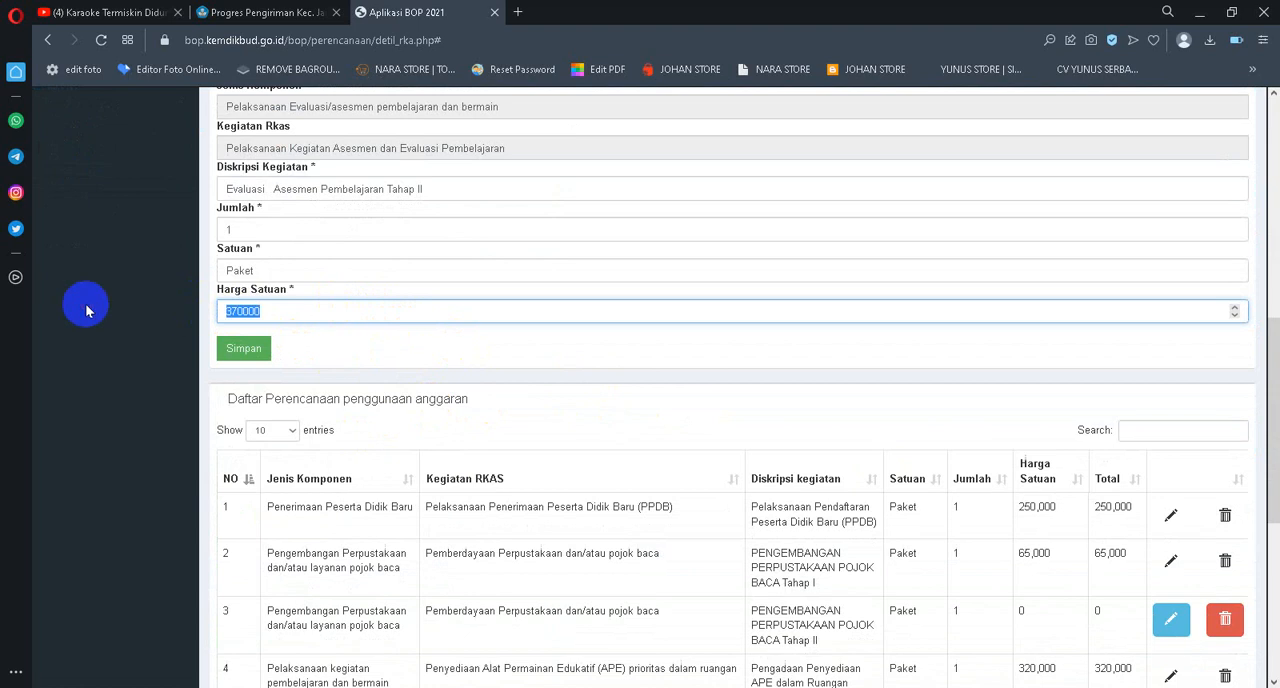
type("0")
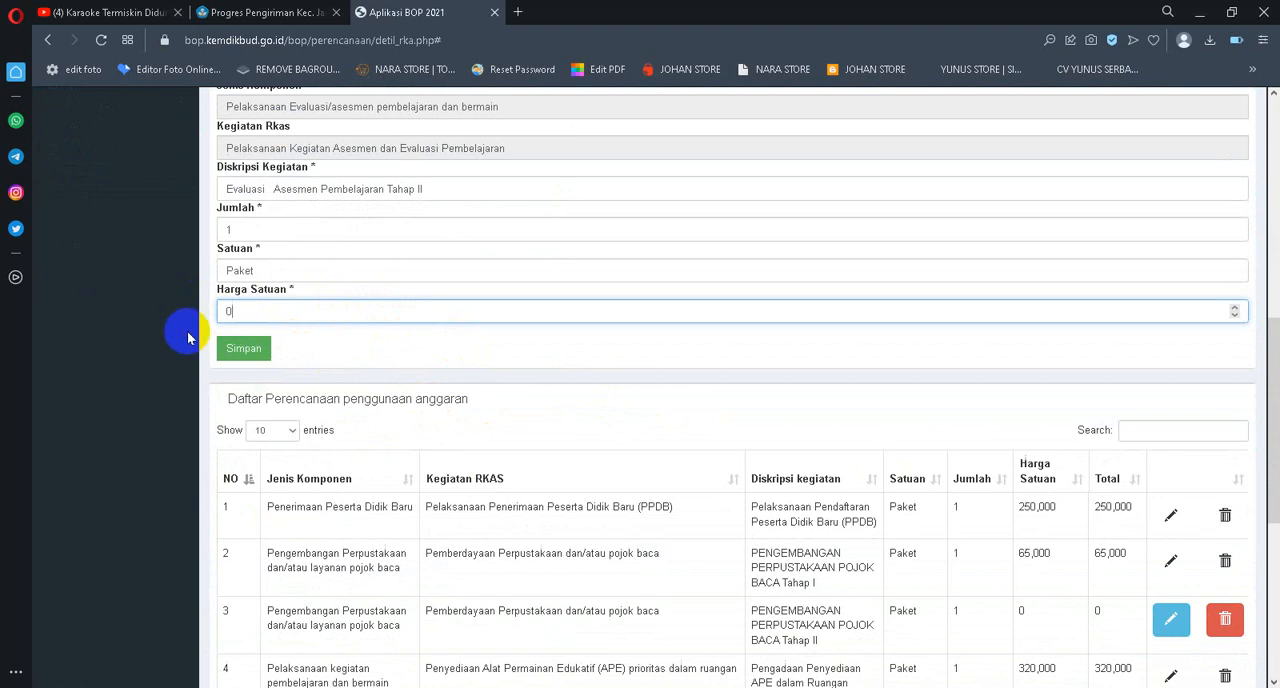
left_click(245, 348)
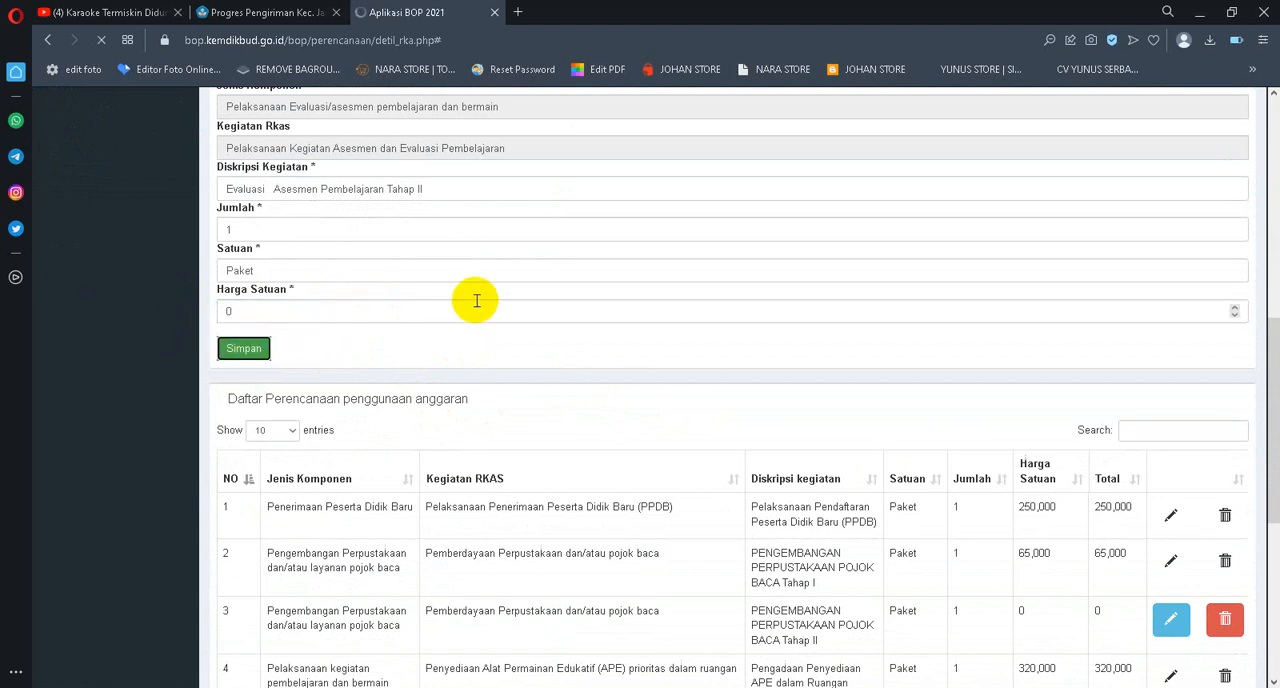
Edit entry 10, Kegiatan Pertemuan kelas Orang Tua wali siswa Paud, set its Harga Satuan to 0 and save it
scroll(520, 307, "down", 5)
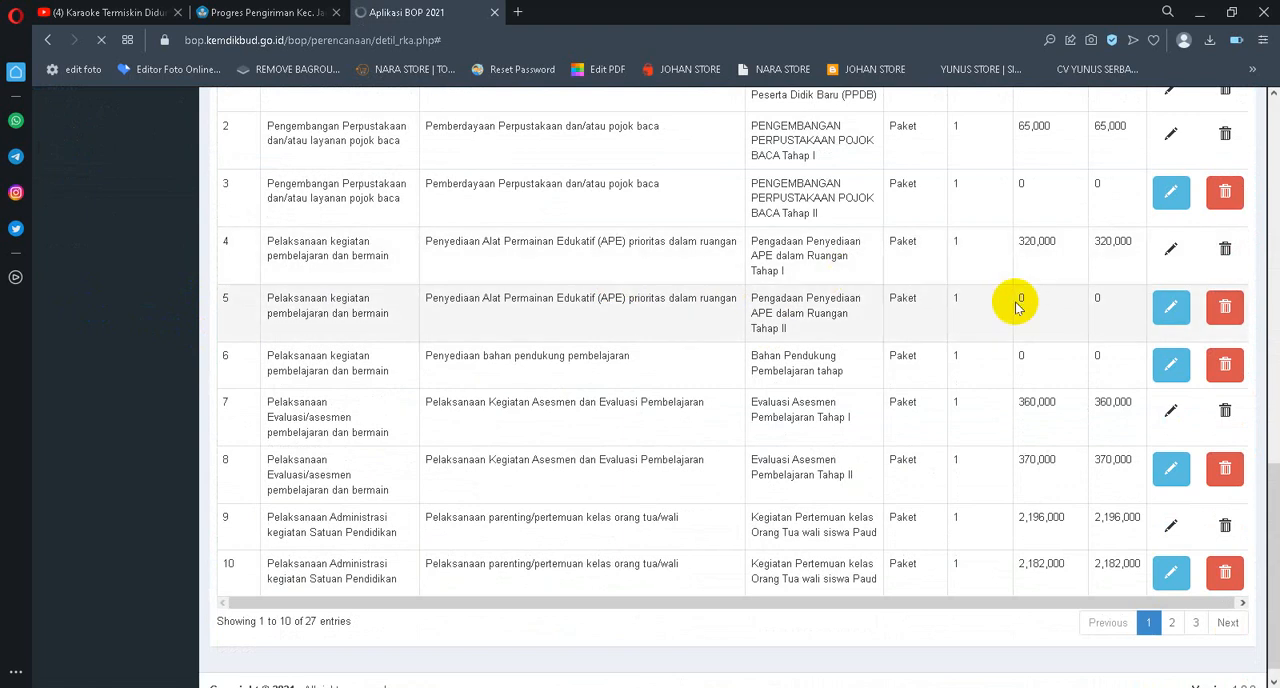
scroll(940, 321, "down", 8)
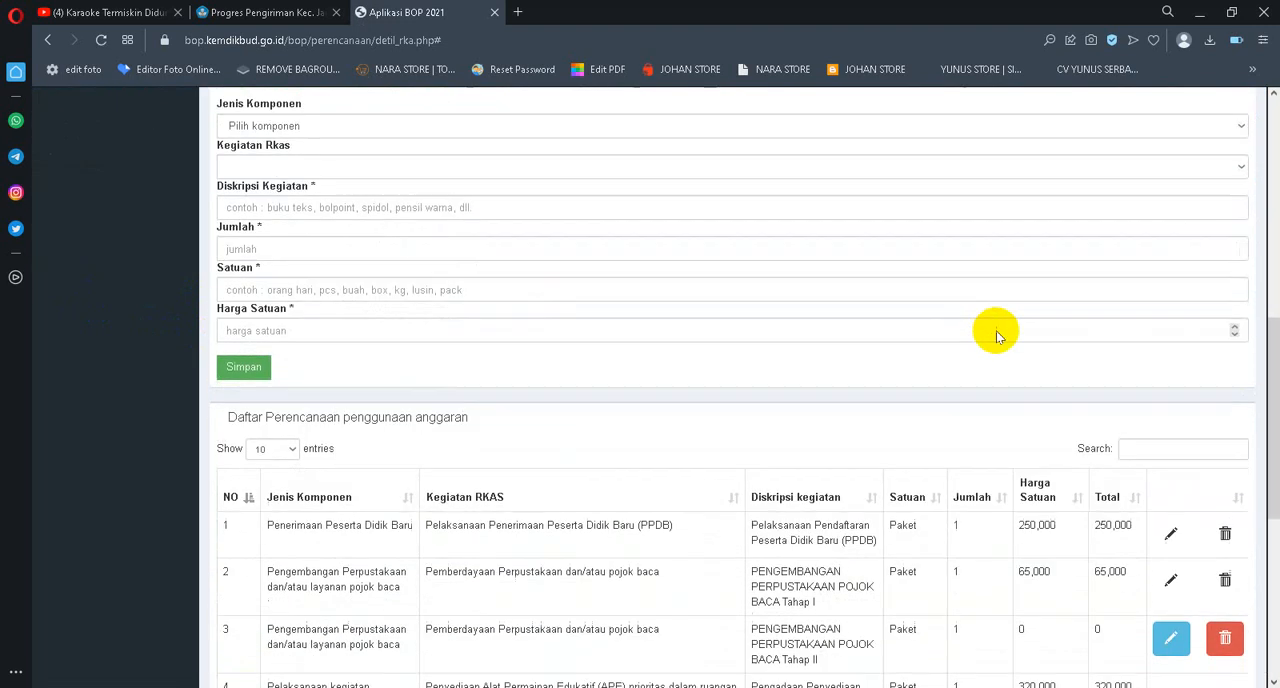
scroll(996, 336, "down", 5)
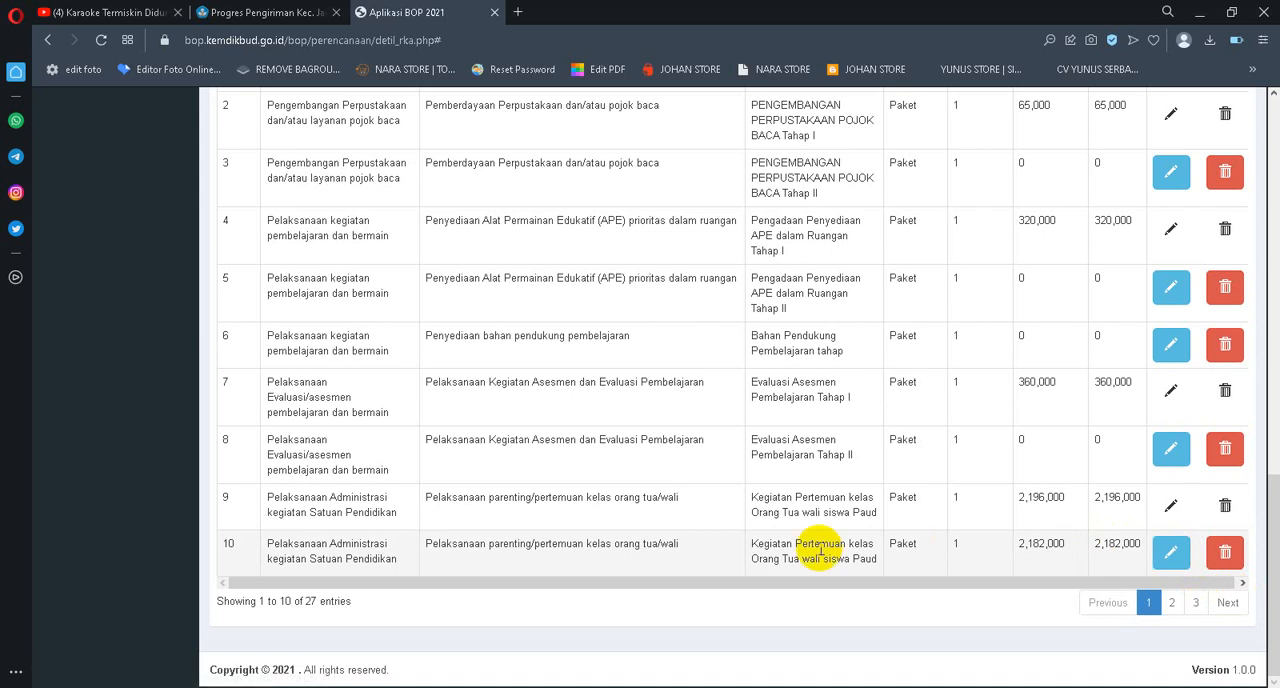
left_click(1171, 555)
scroll(657, 508, "down", 4)
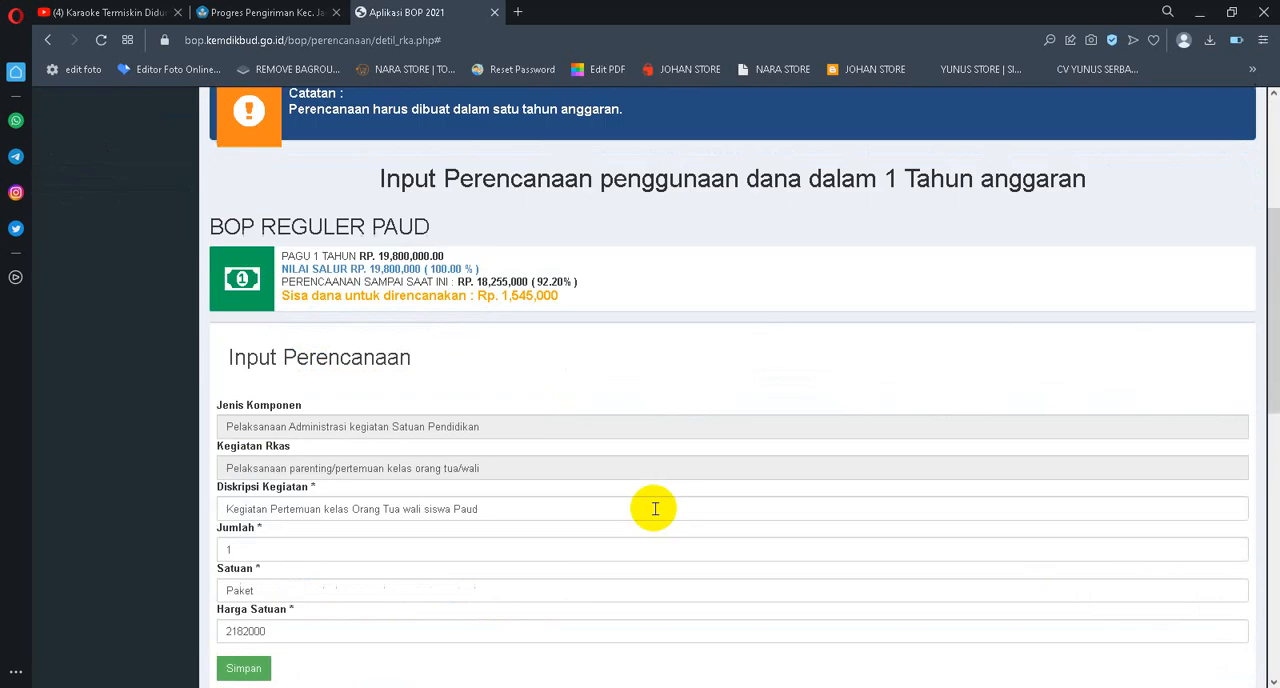
left_click_drag(347, 527, 192, 531)
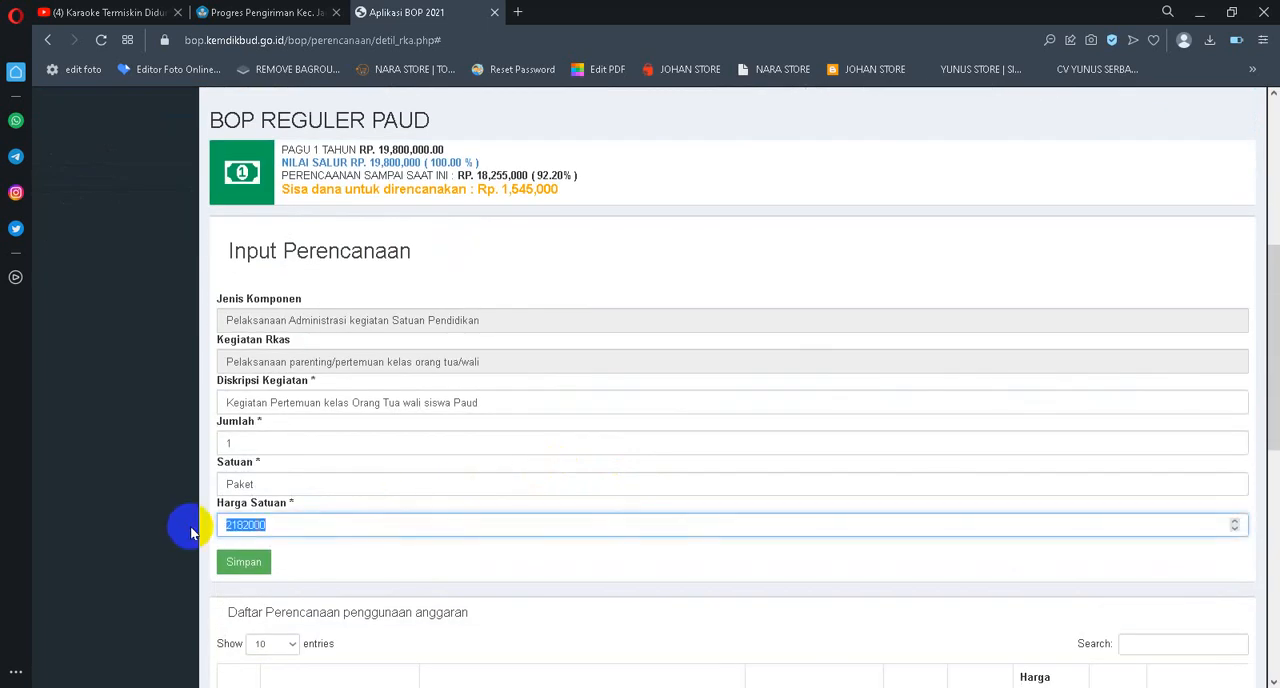
left_click(248, 562)
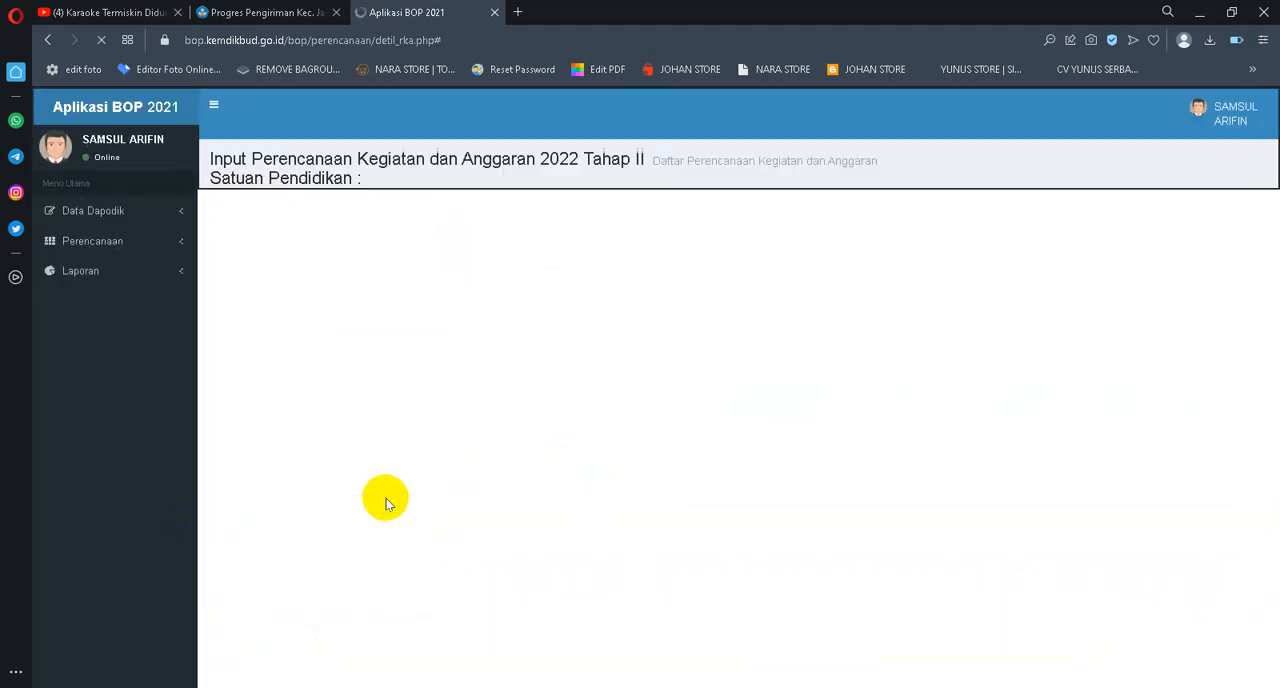
Edit the Operasional Rutin Tahap II entry on page 2 of the planning list, set its Harga Satuan to 0 and save it
scroll(490, 412, "down", 8)
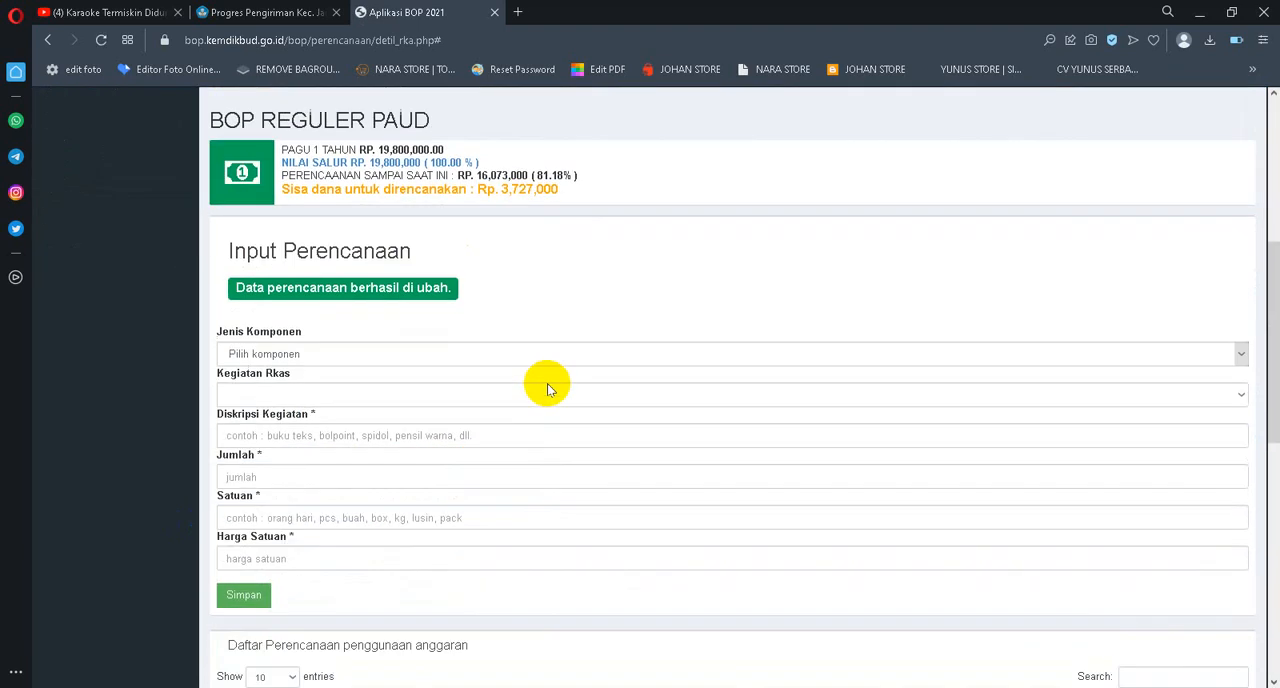
scroll(627, 378, "down", 3)
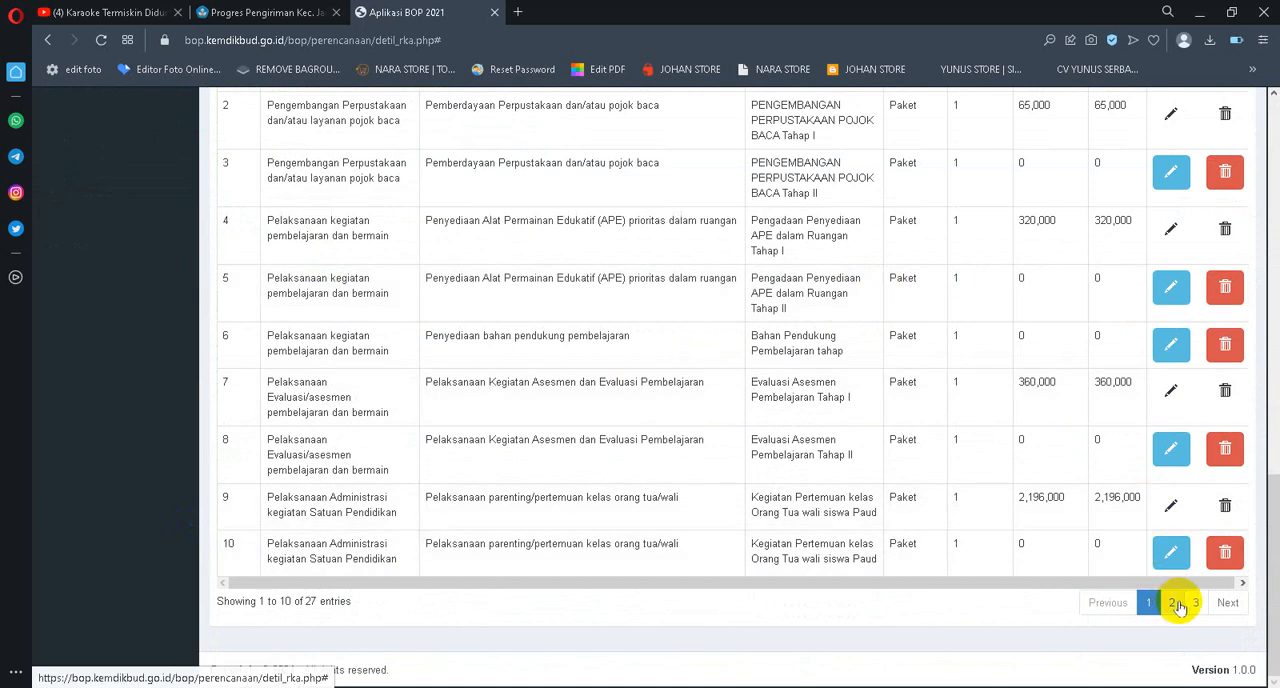
left_click(1172, 605)
scroll(1051, 417, "up", 3)
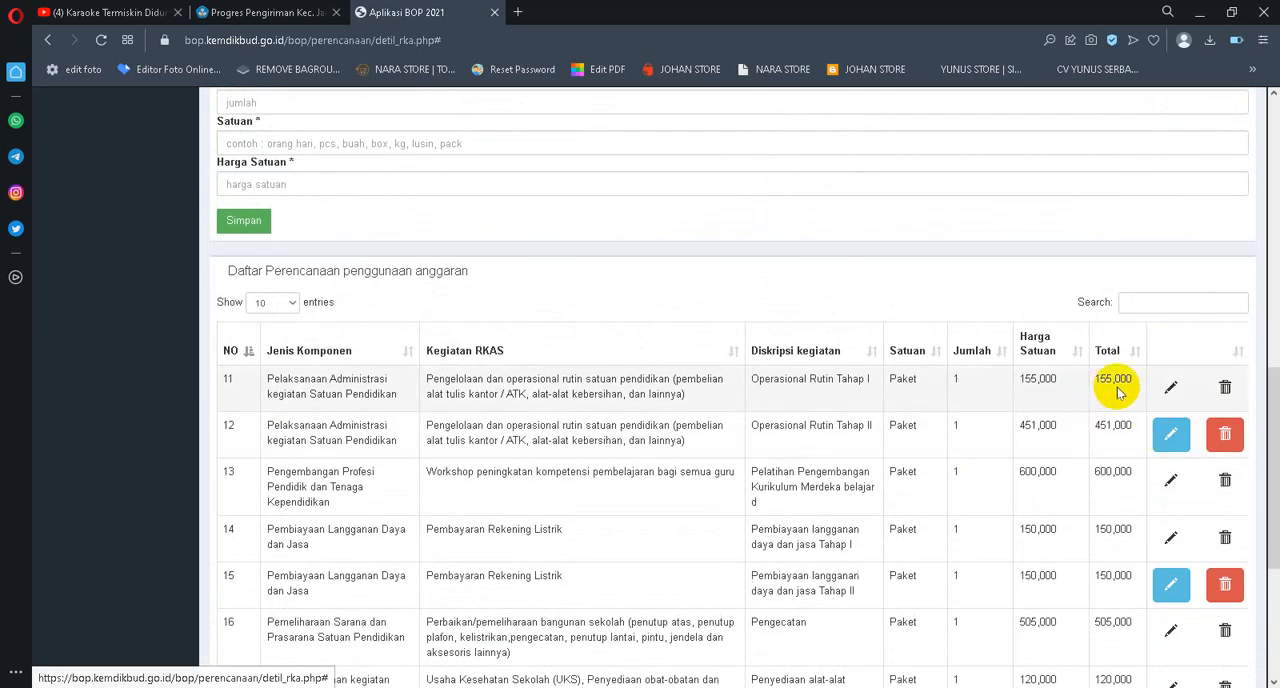
left_click(1170, 438)
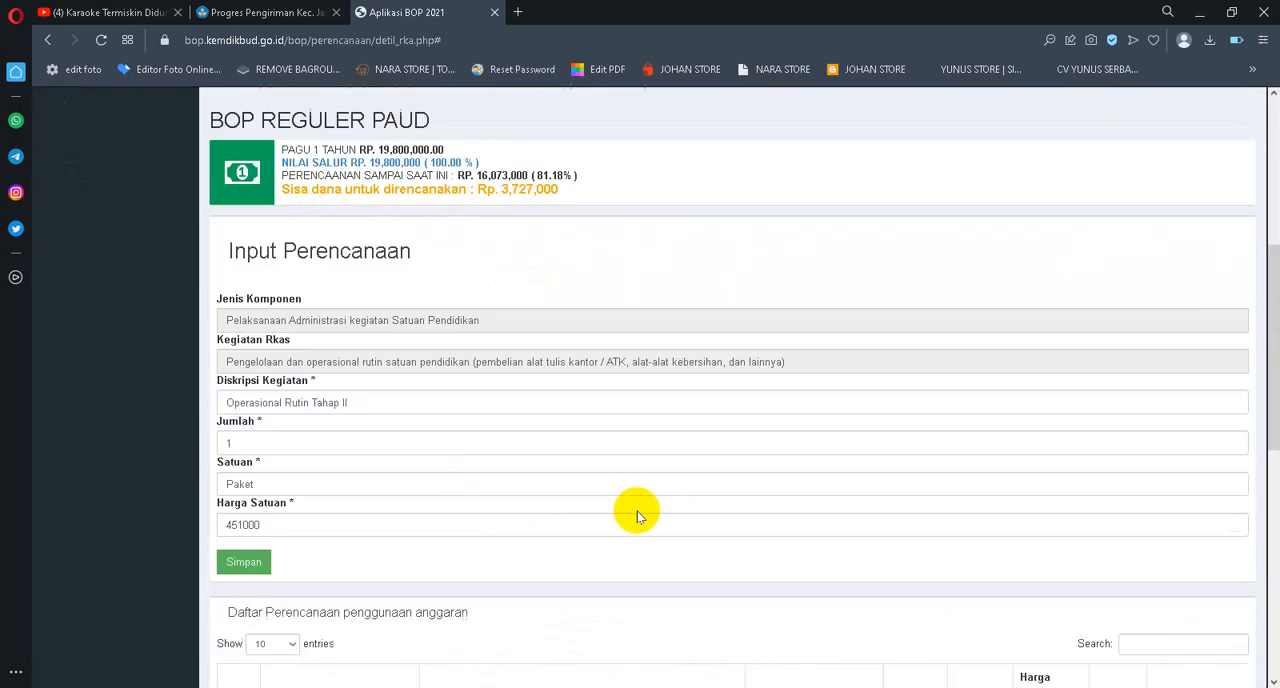
left_click_drag(299, 422, 168, 426)
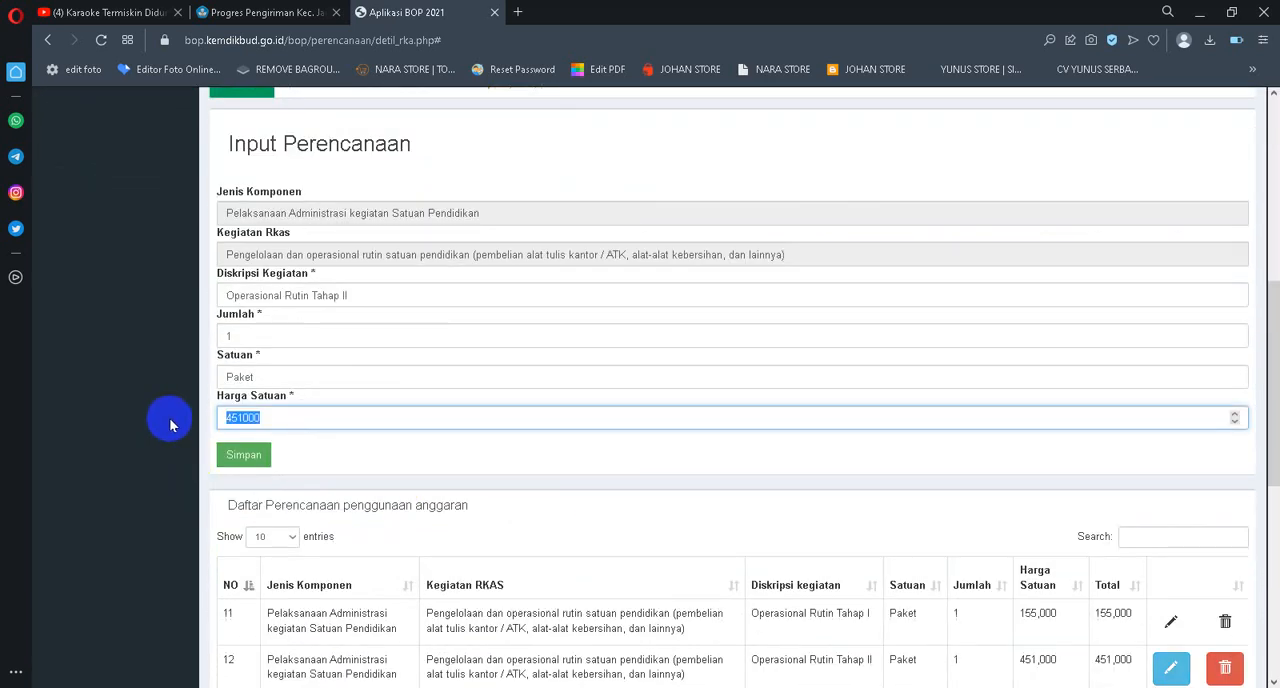
type("0")
left_click(245, 453)
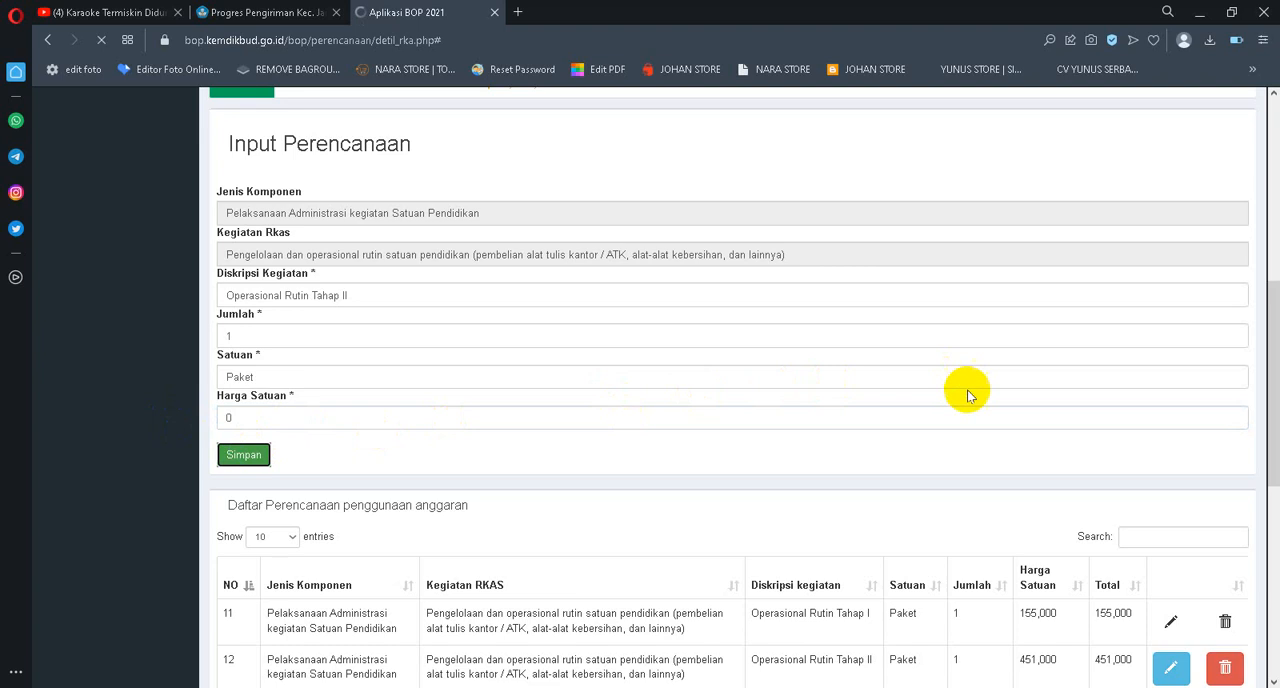
Edit the Pembiayaan langganan daya dan jasa Tahap II entry on page 2, set its Harga Satuan to 0 and save it
scroll(1136, 401, "down", 5)
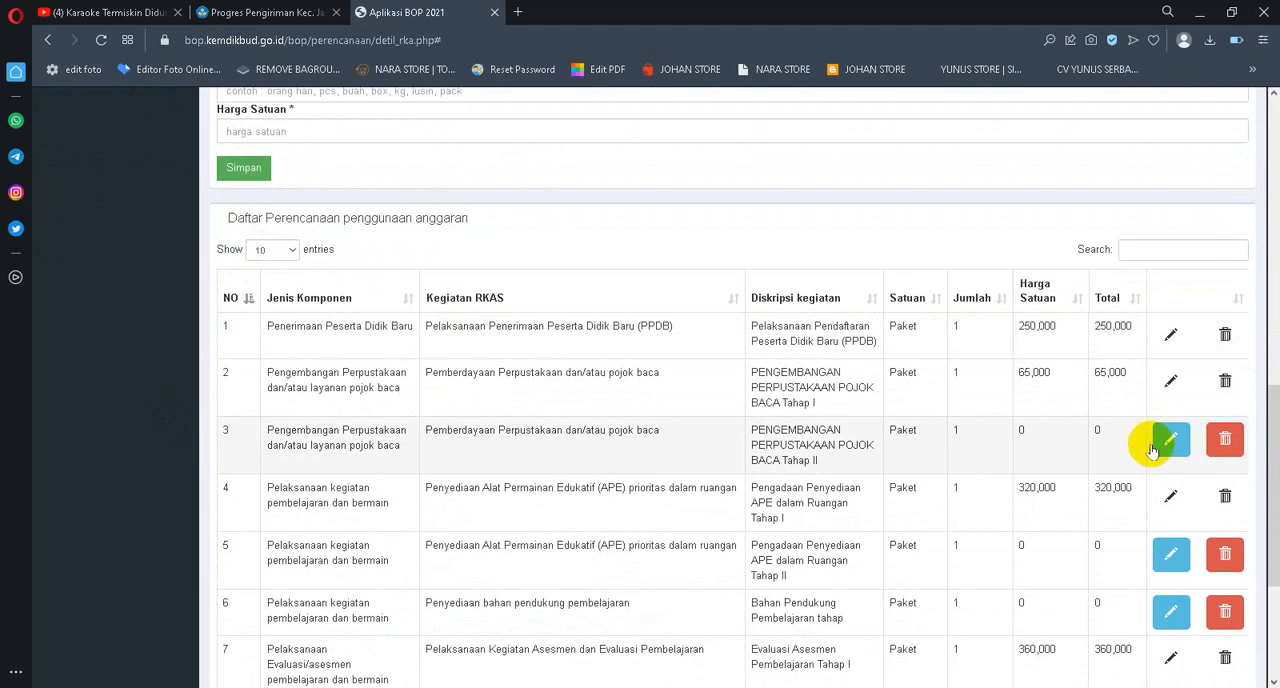
scroll(1151, 452, "down", 3)
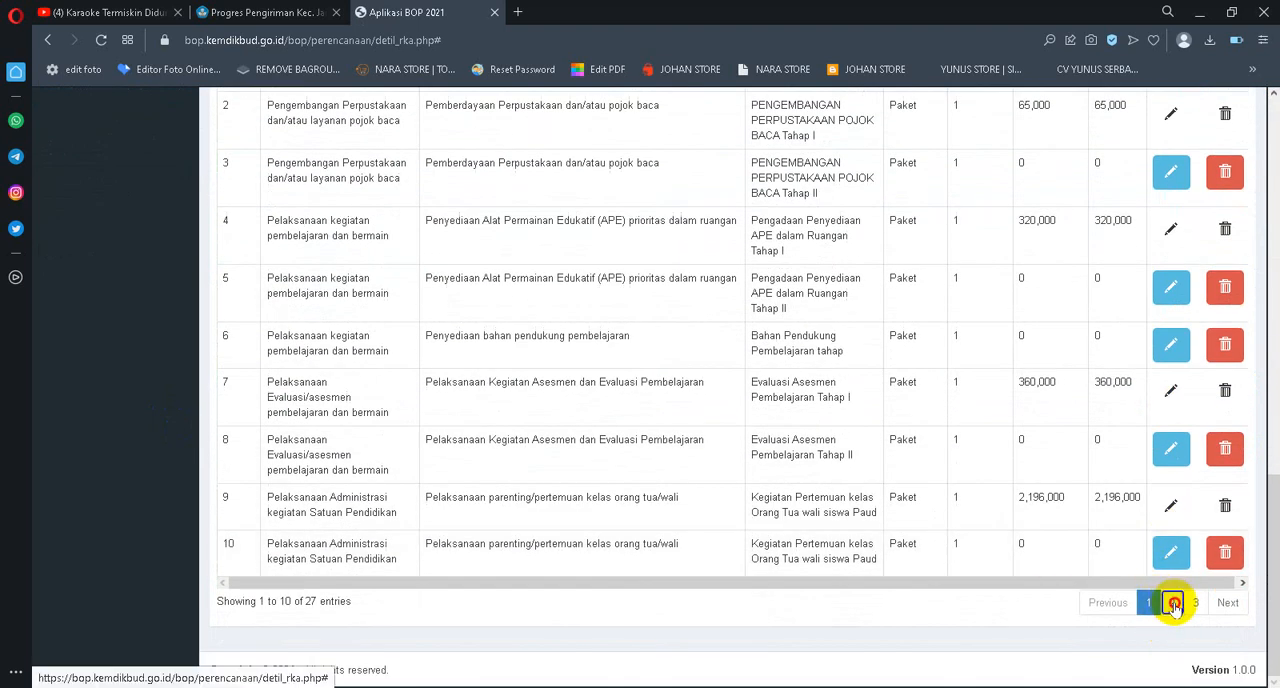
left_click(1173, 604)
scroll(1148, 480, "up", 3)
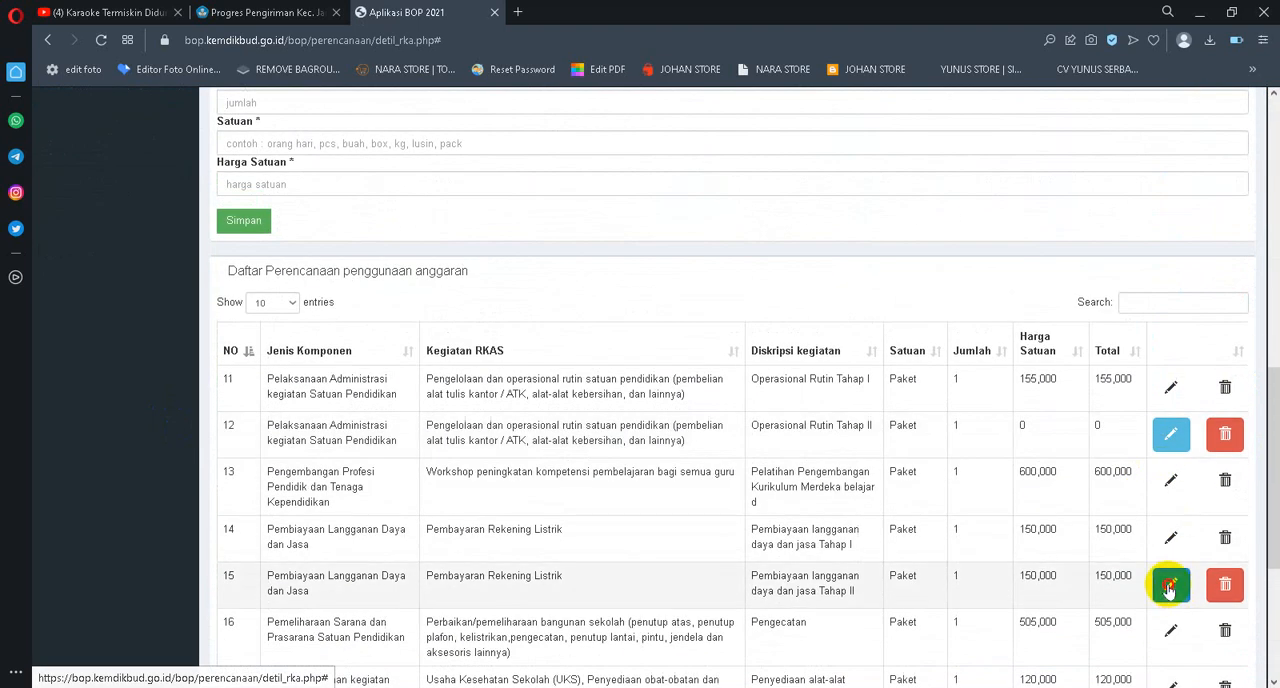
left_click(1170, 588)
left_click_drag(287, 312, 90, 318)
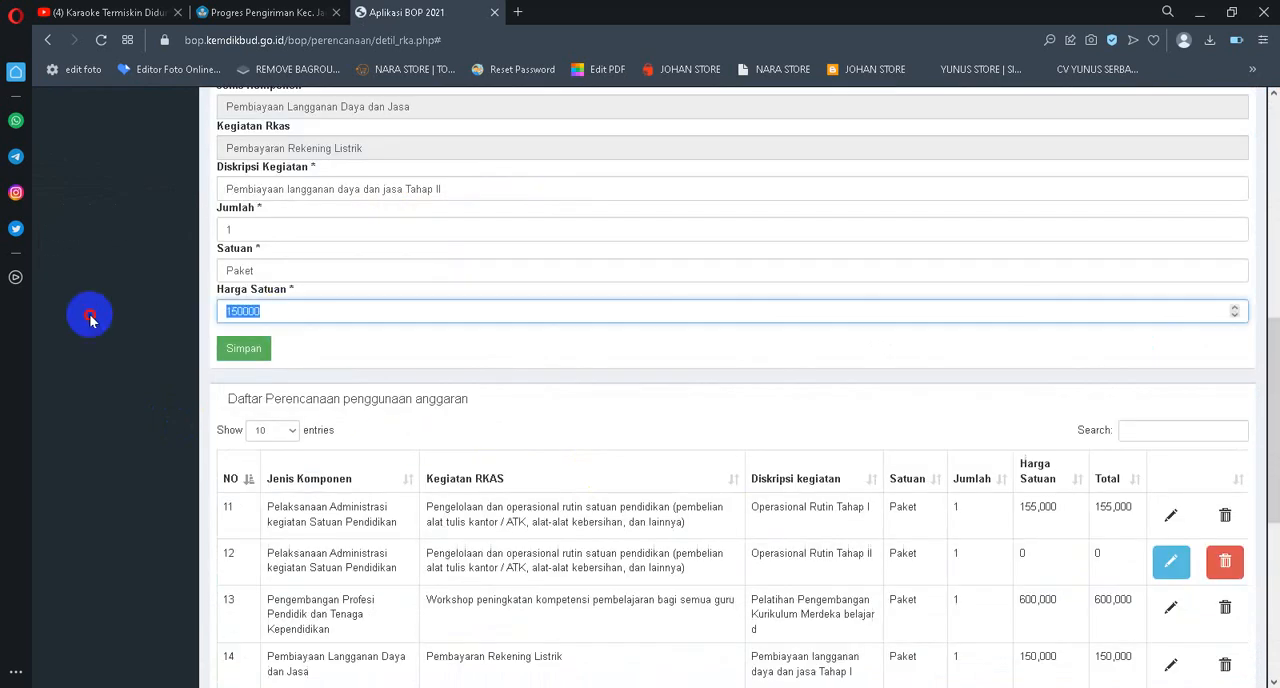
type("0")
left_click(250, 350)
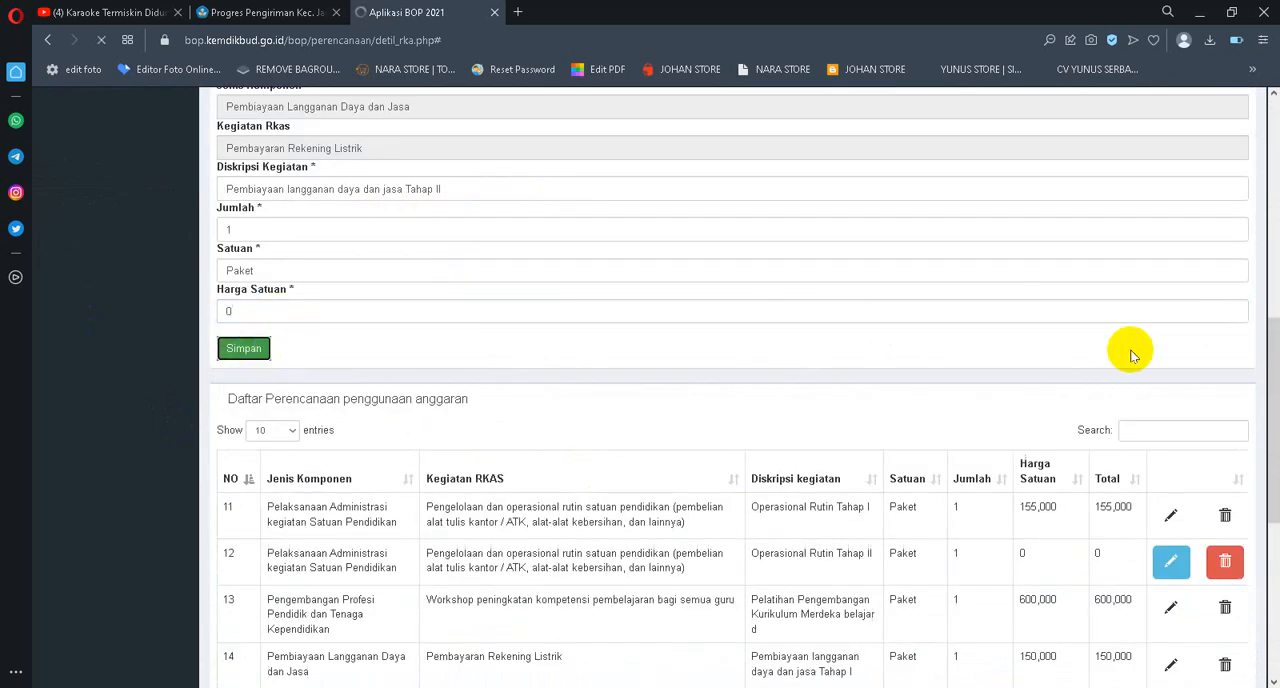
Edit entry 18, Penyediaan alat-alat deteksi dini tumbuh kembang, on page 2, set its Harga Satuan to 0 and save it
scroll(1140, 358, "down", 6)
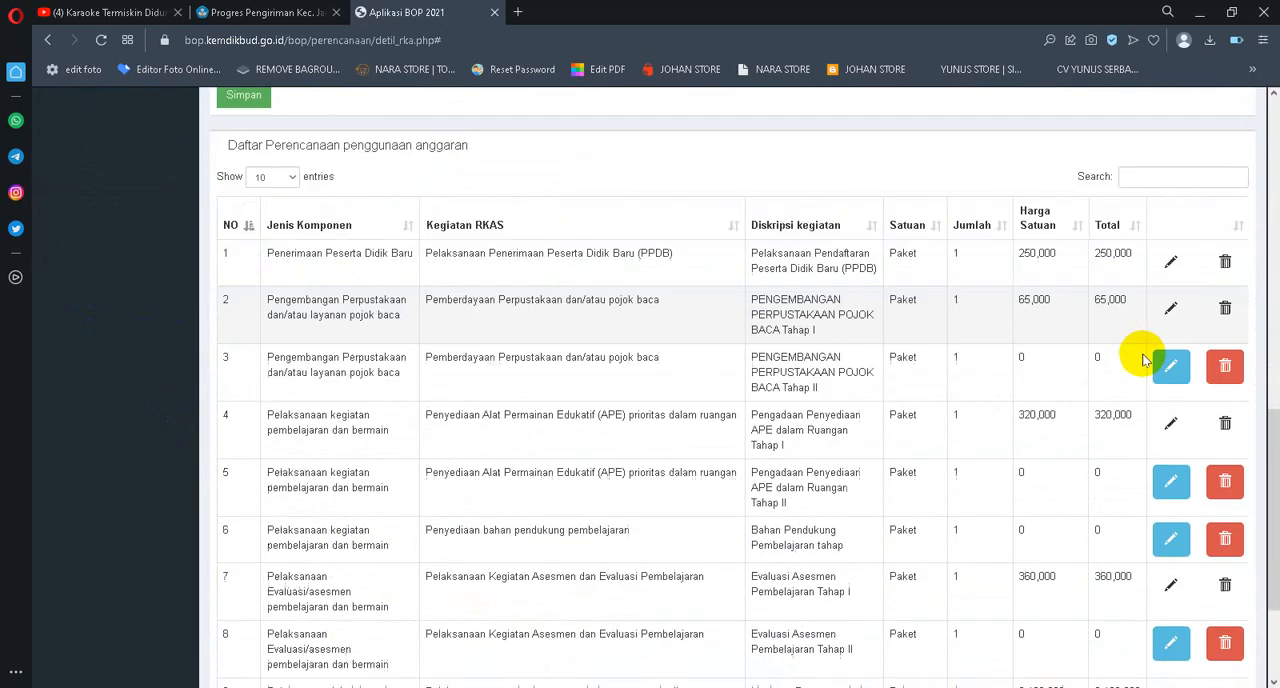
scroll(1145, 360, "down", 1)
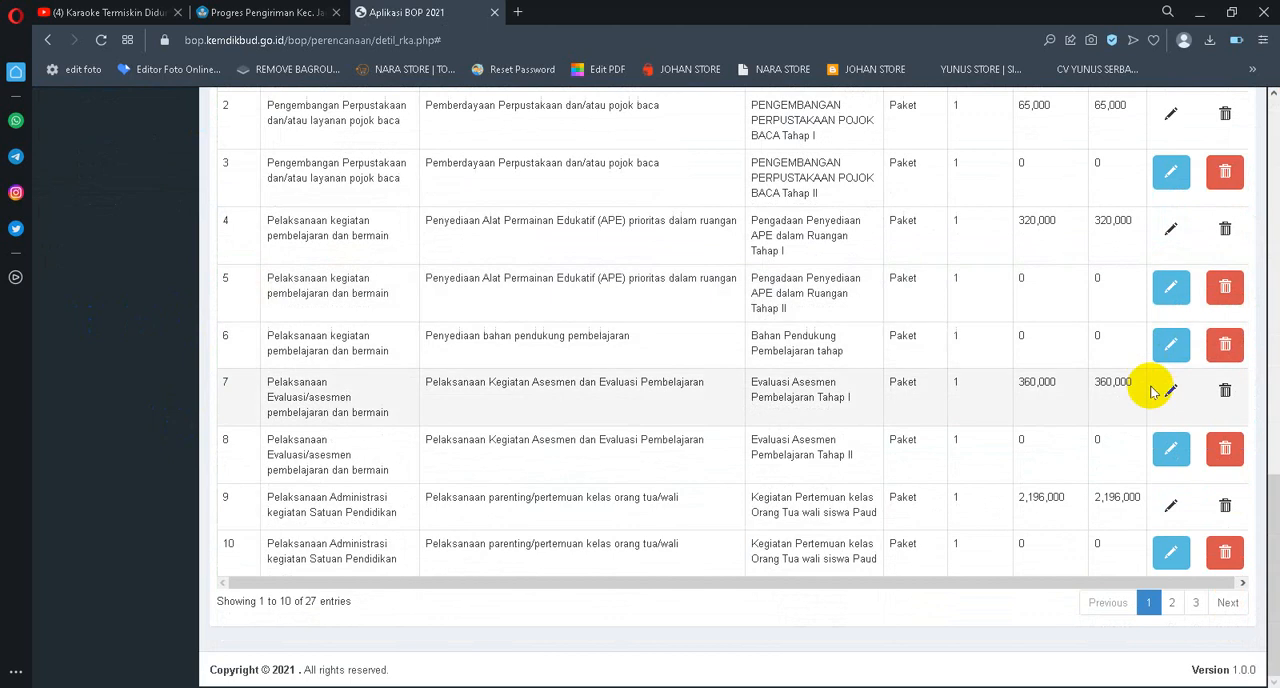
left_click(1169, 603)
scroll(1115, 458, "up", 4)
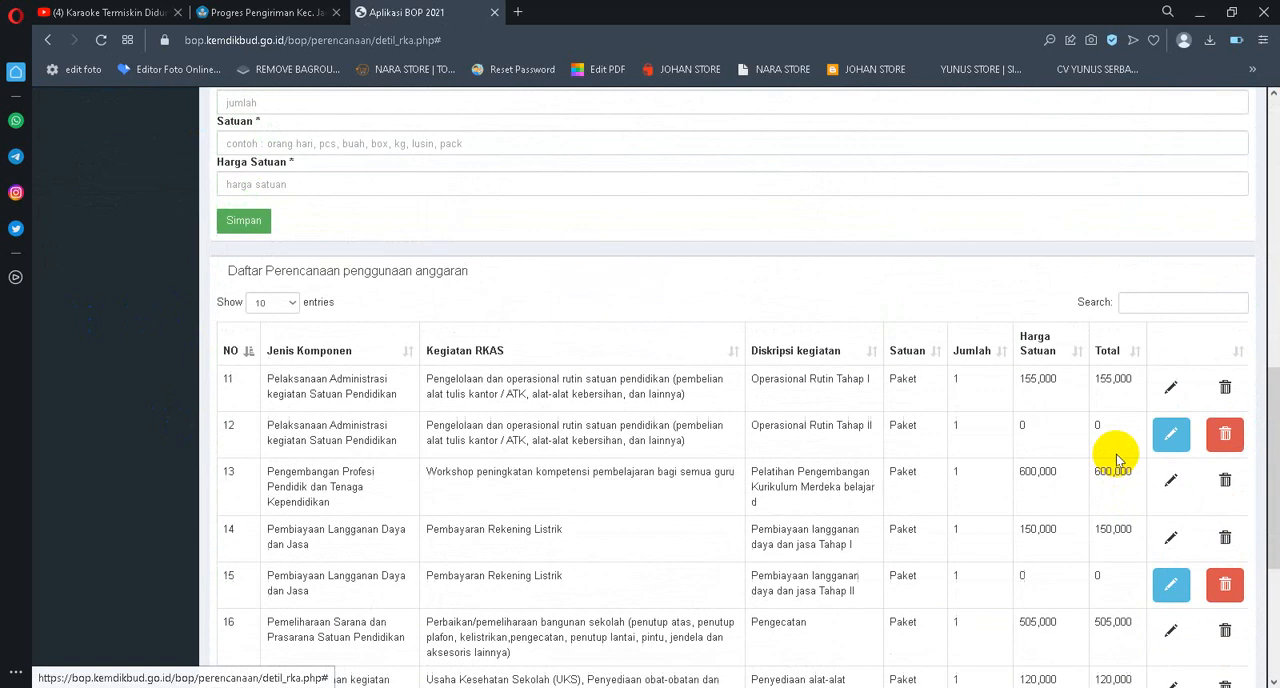
scroll(1166, 428, "down", 1)
scroll(1176, 428, "down", 2)
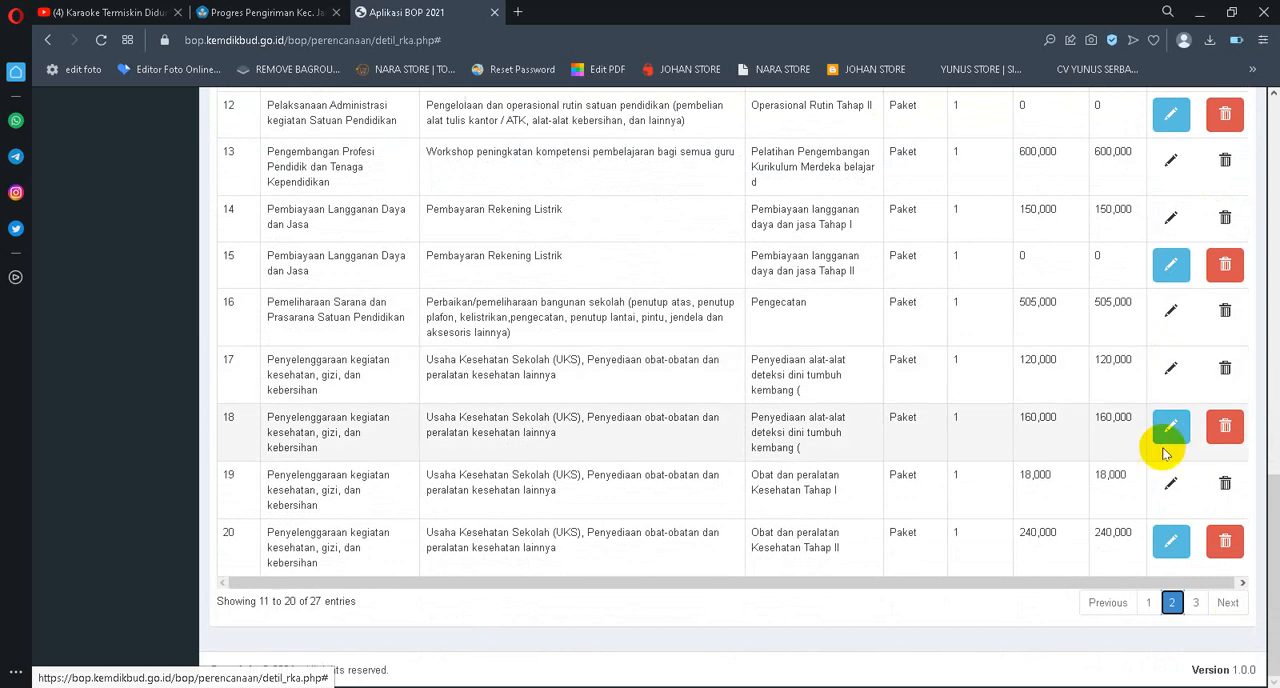
left_click(1170, 428)
scroll(802, 430, "down", 6)
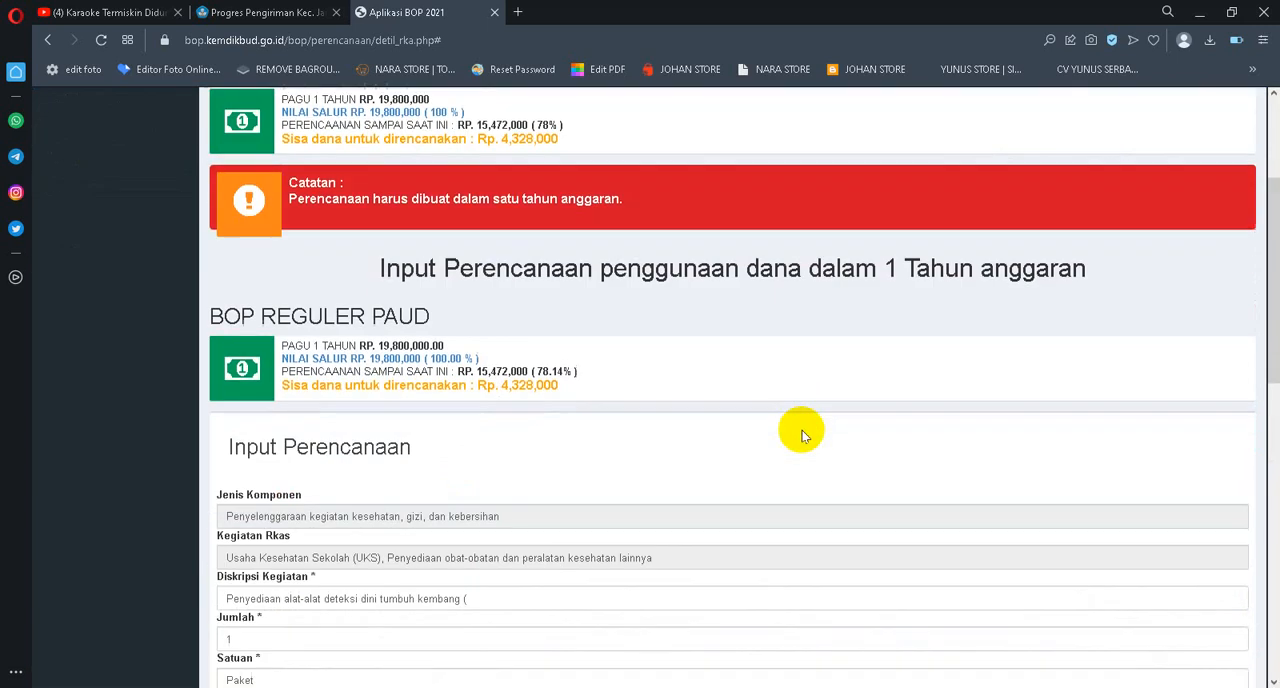
left_click_drag(314, 312, 162, 314)
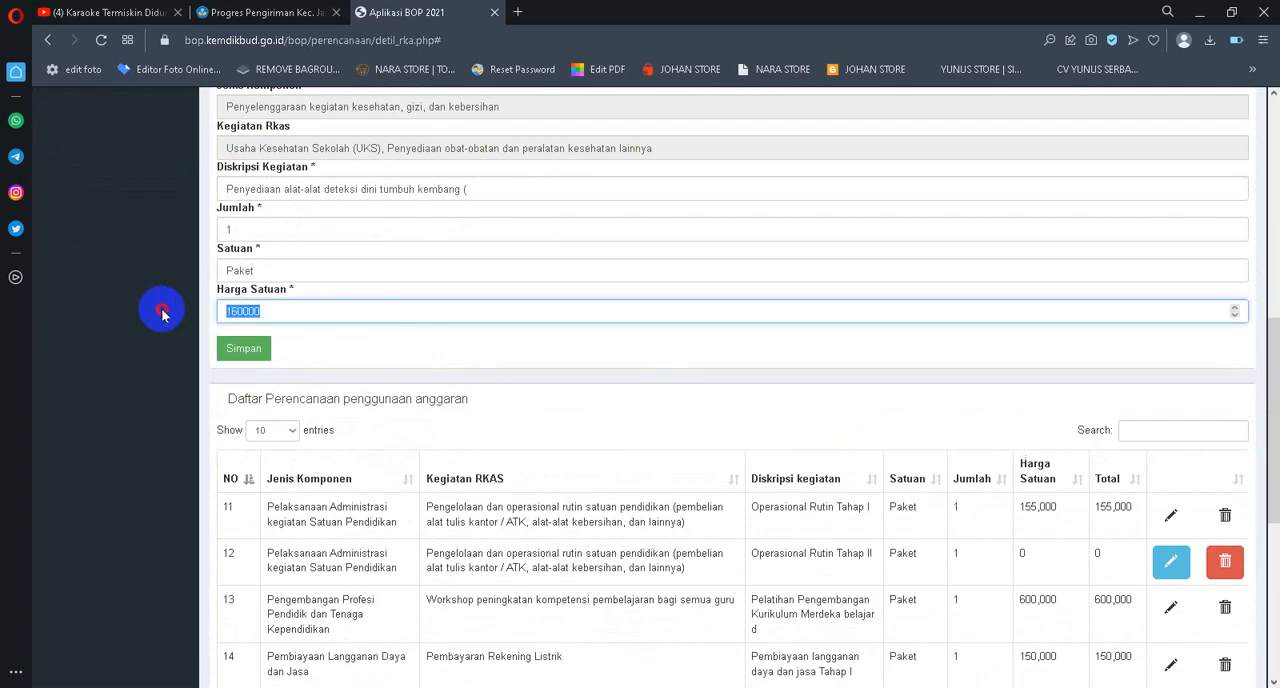
left_click(243, 349)
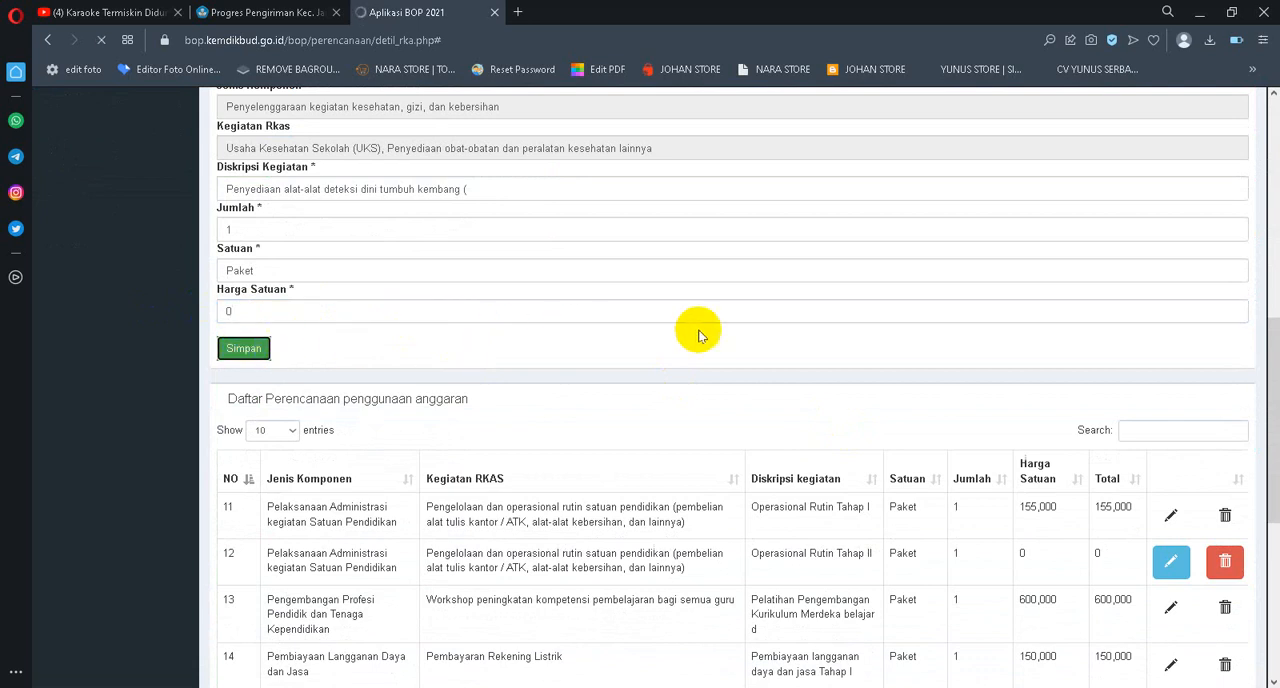
Edit the Obat dan peralatan Kesehatan Tahap II entry on page 2, set its Harga Satuan to 0 and save it
scroll(1100, 340, "down", 3)
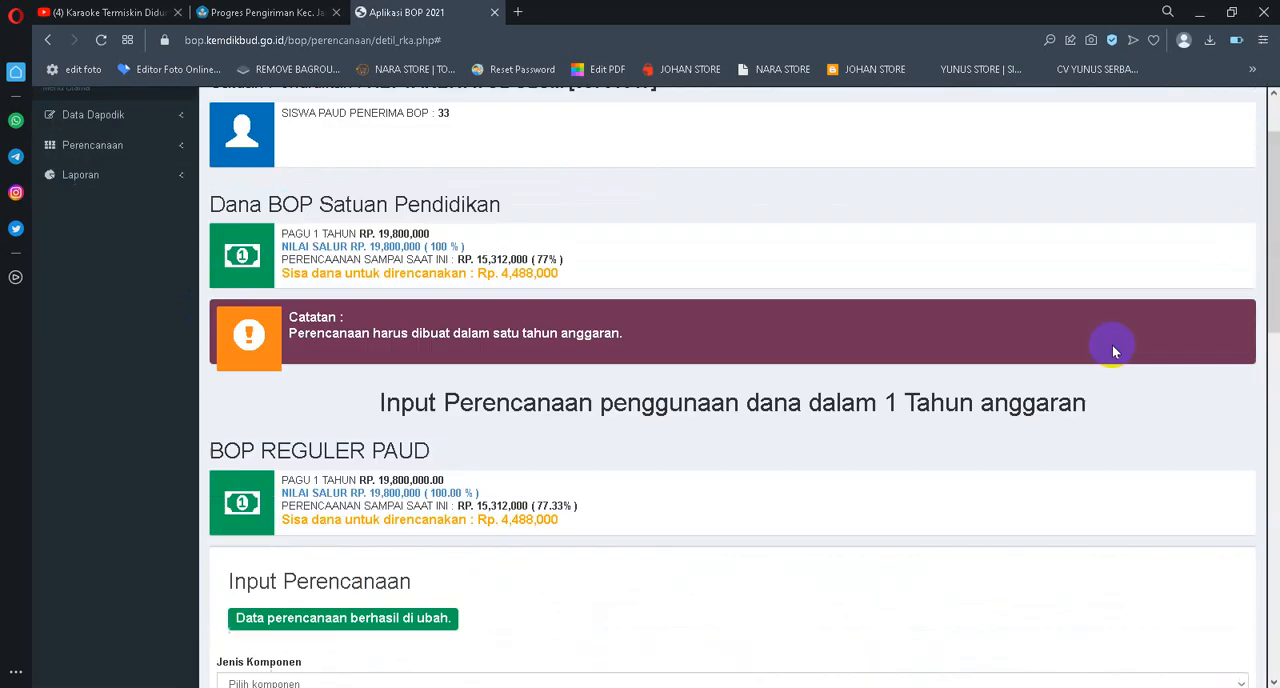
scroll(1134, 356, "down", 8)
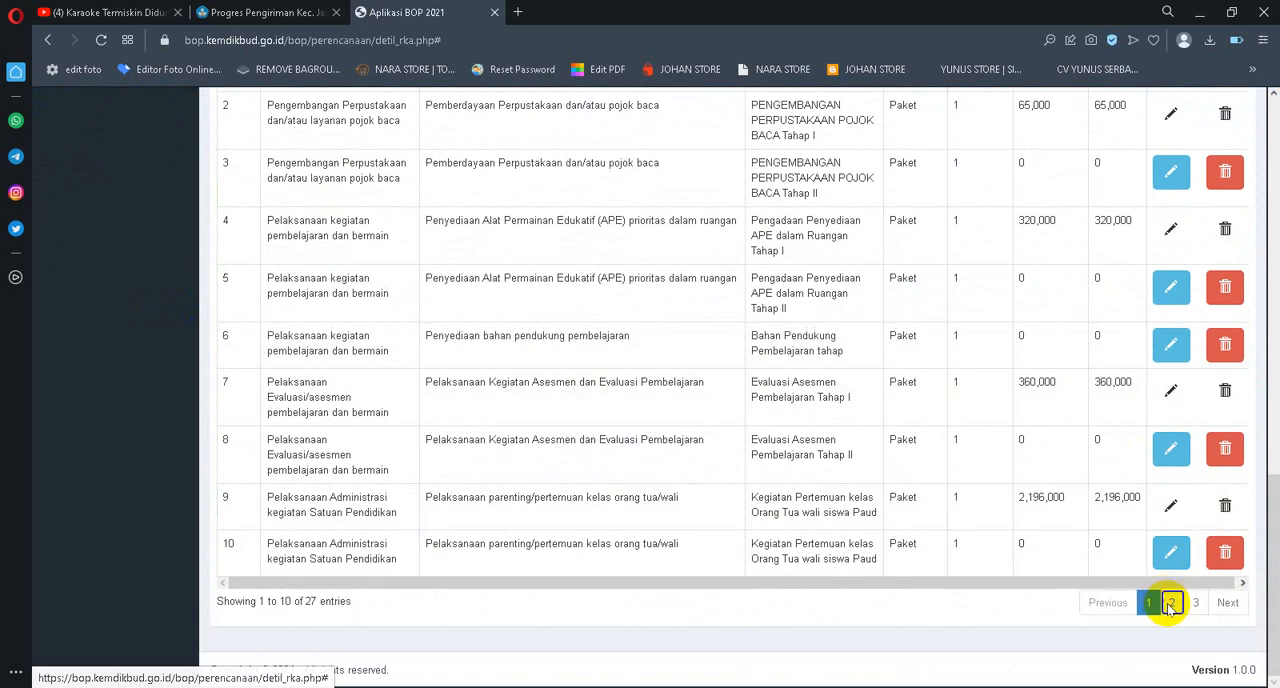
left_click(1171, 603)
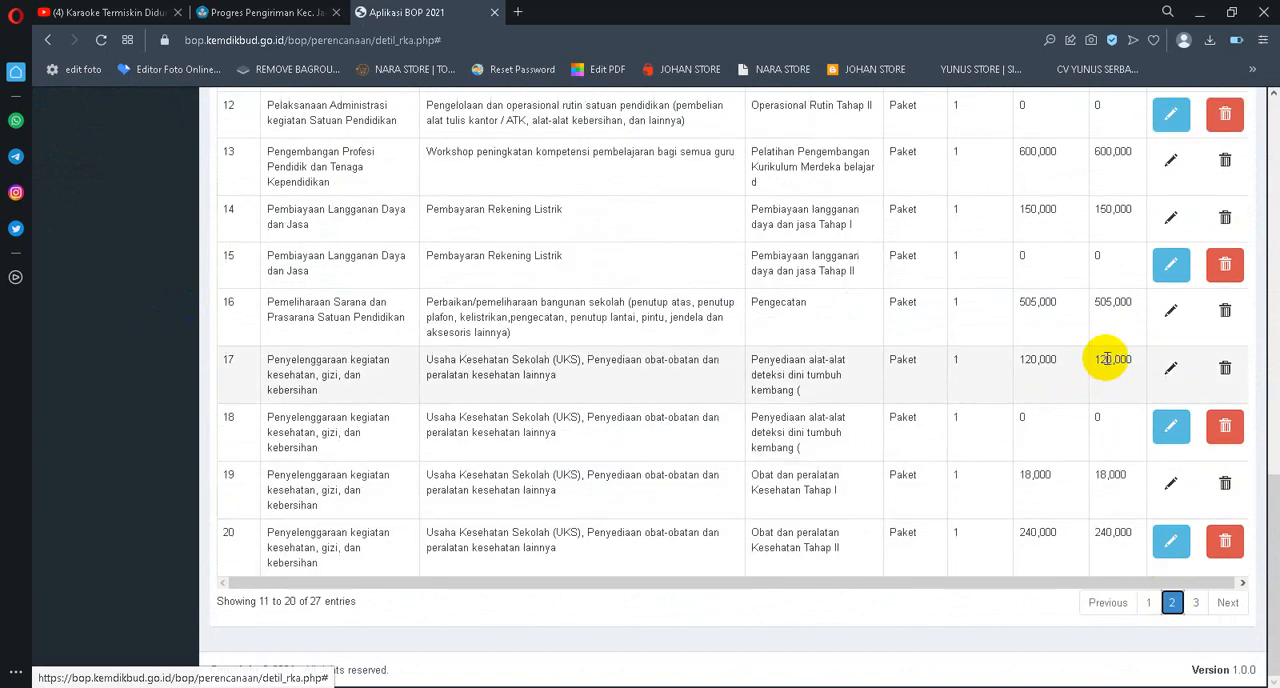
left_click(1170, 541)
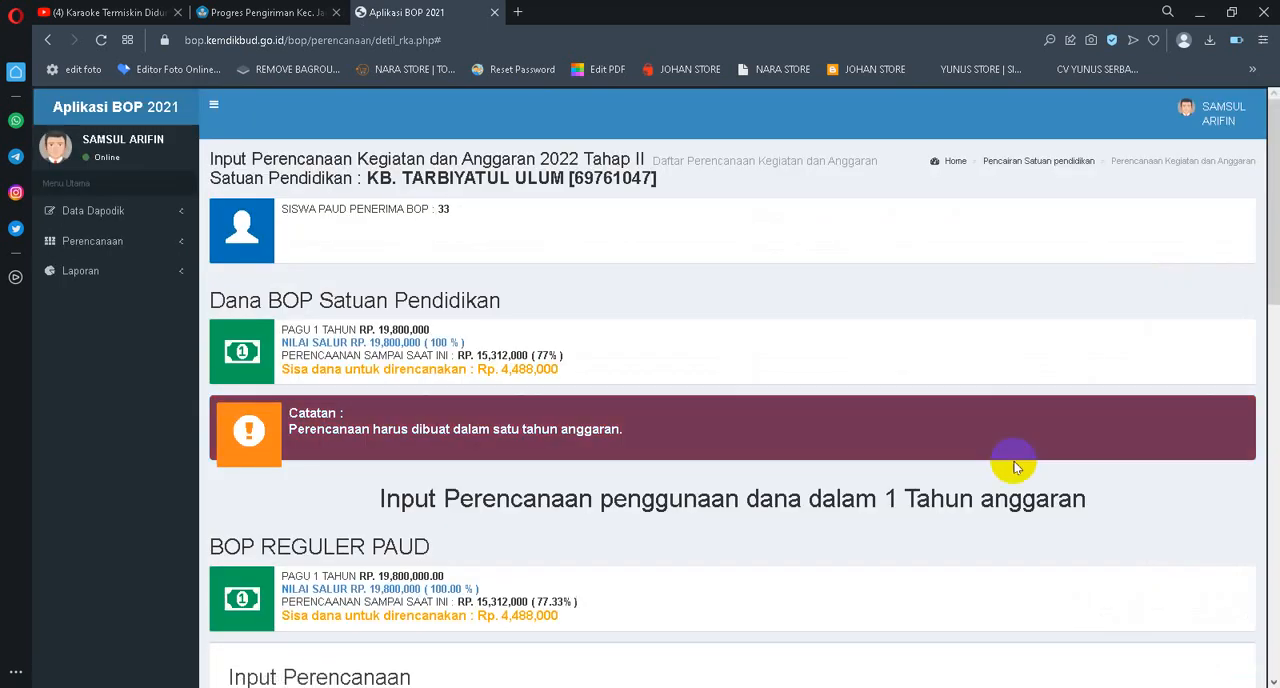
scroll(740, 348, "down", 3)
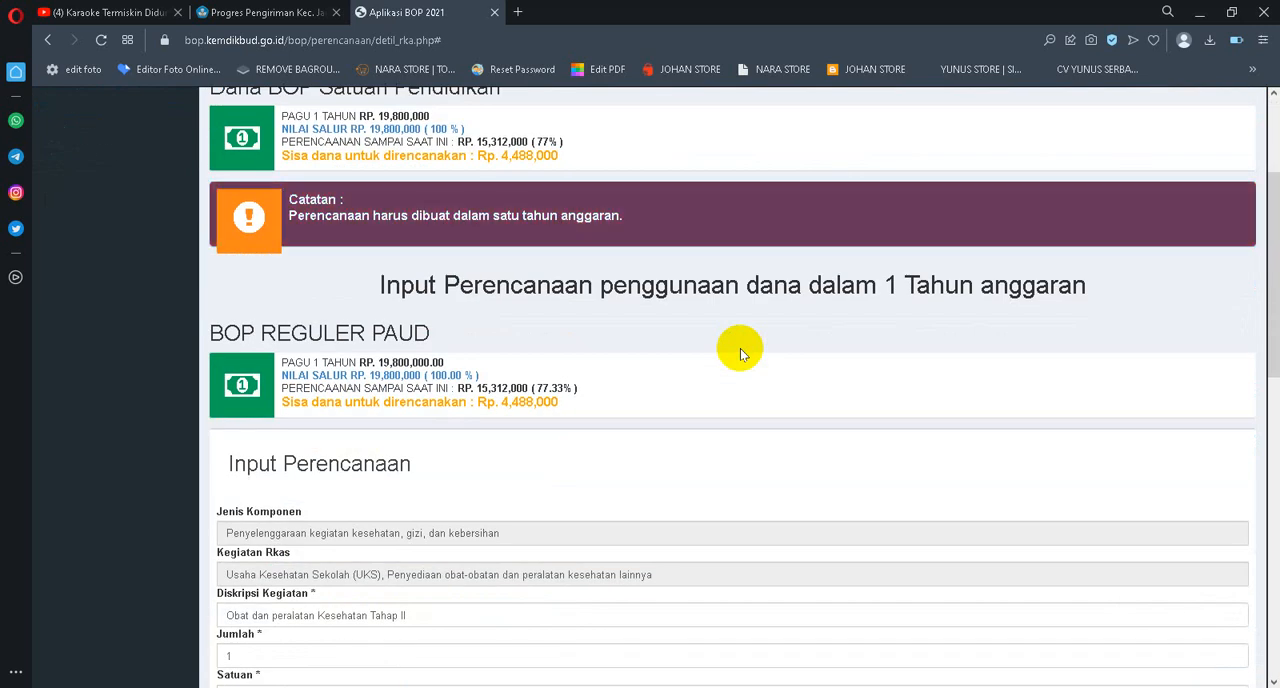
scroll(740, 348, "down", 5)
scroll(740, 348, "down", 4)
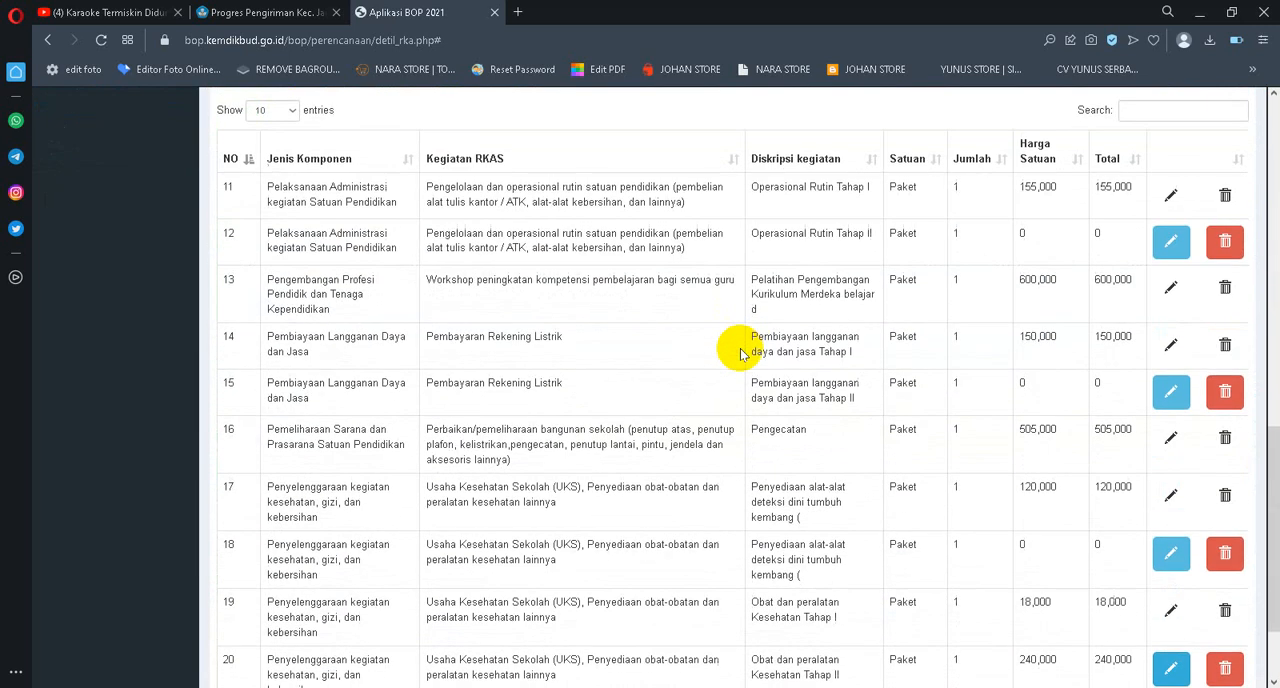
scroll(905, 365, "up", 5)
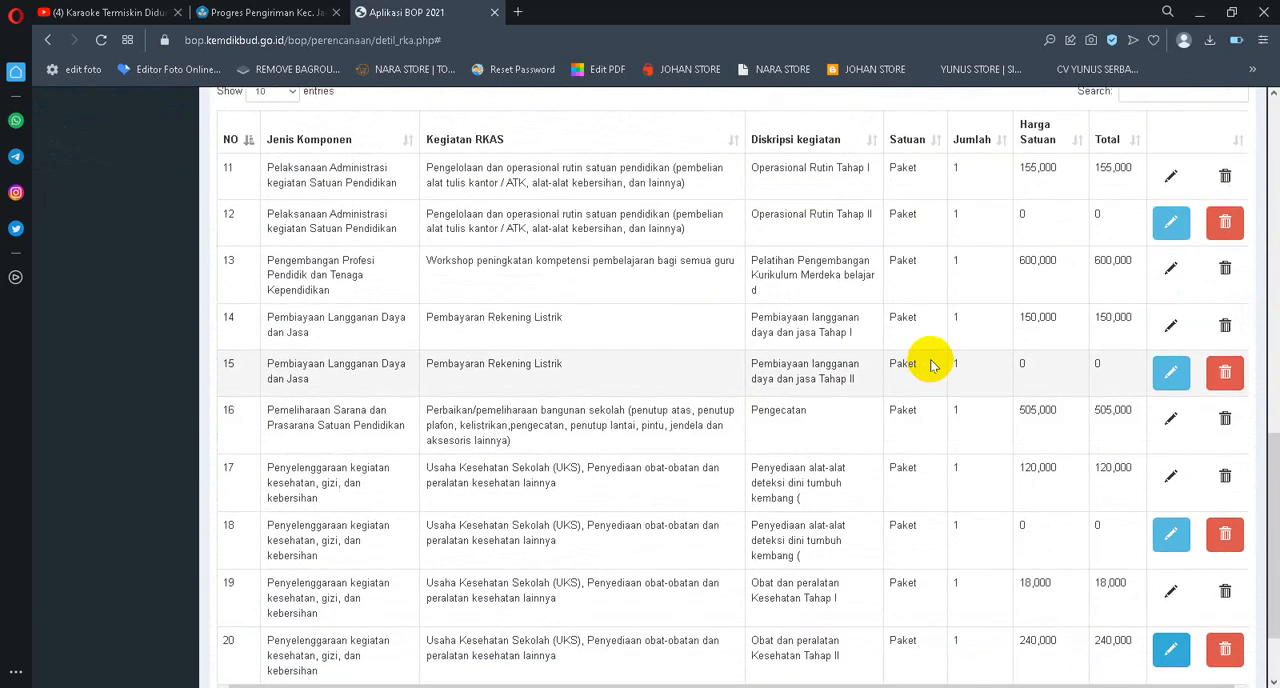
left_click_drag(329, 401, 106, 396)
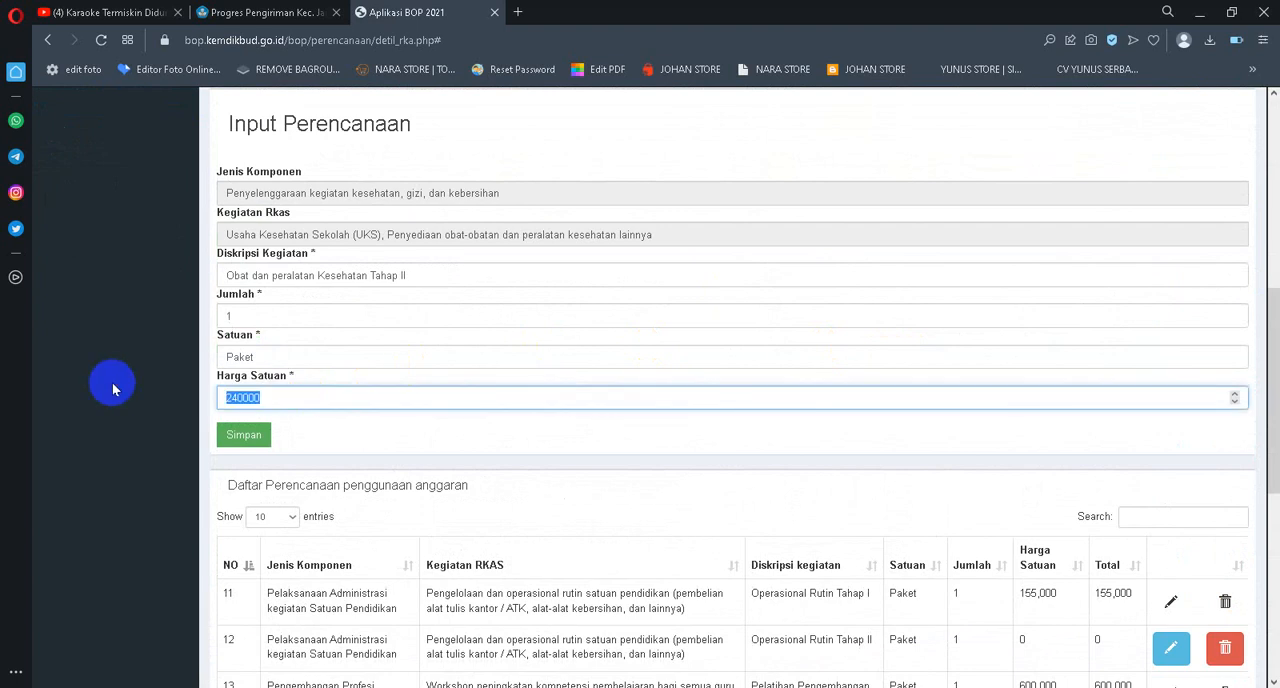
type("0")
left_click(243, 434)
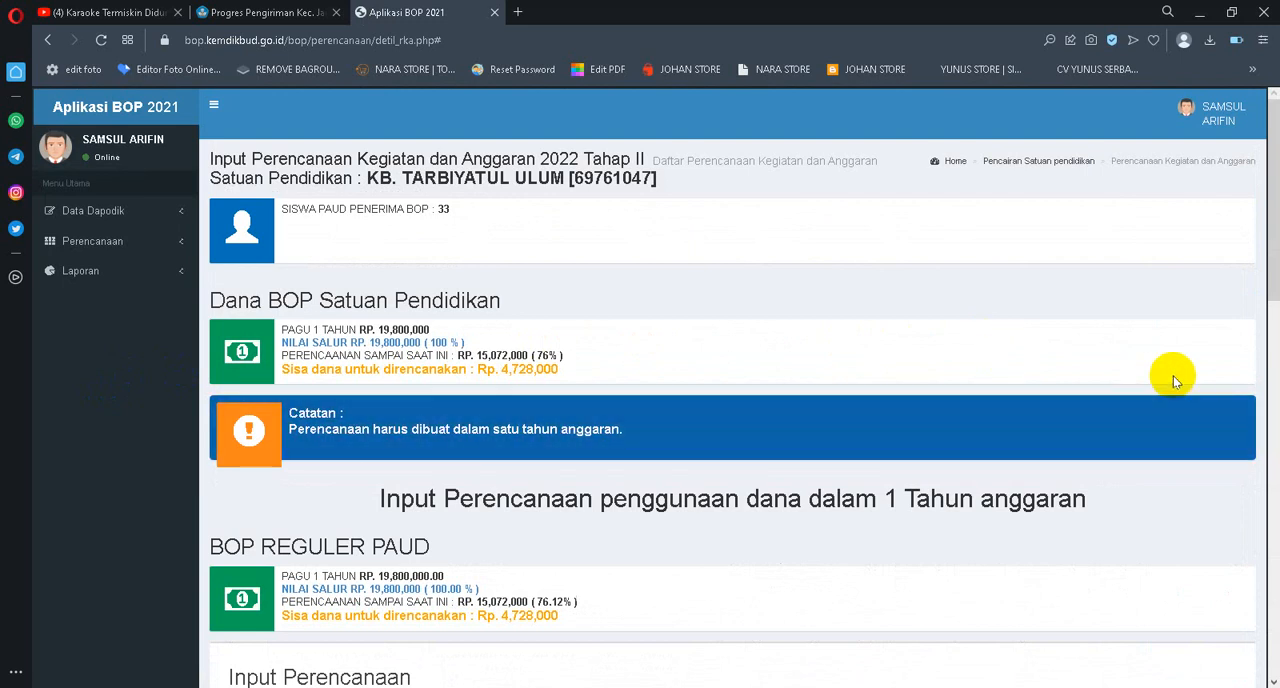
Edit the Cairan Pembersih tahap II entry on page 3 of the planning list, set its Harga Satuan to 0 and save it
scroll(1173, 376, "down", 9)
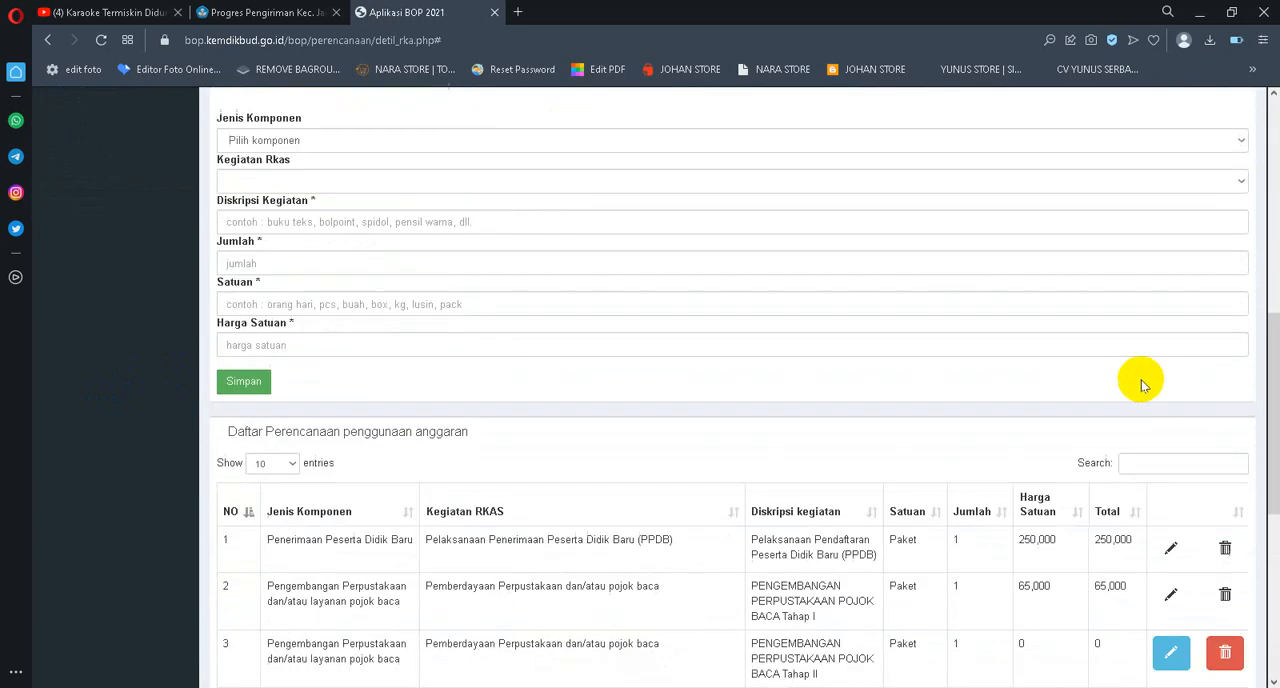
scroll(1142, 385, "down", 2)
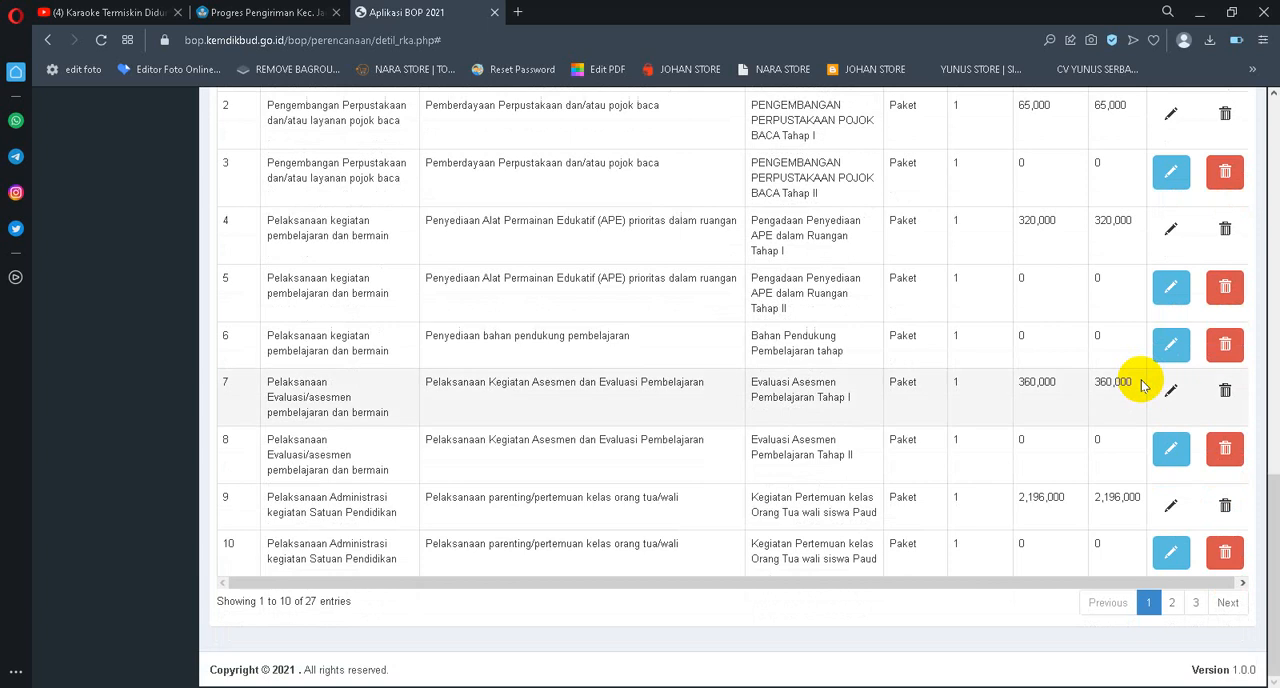
left_click(1171, 602)
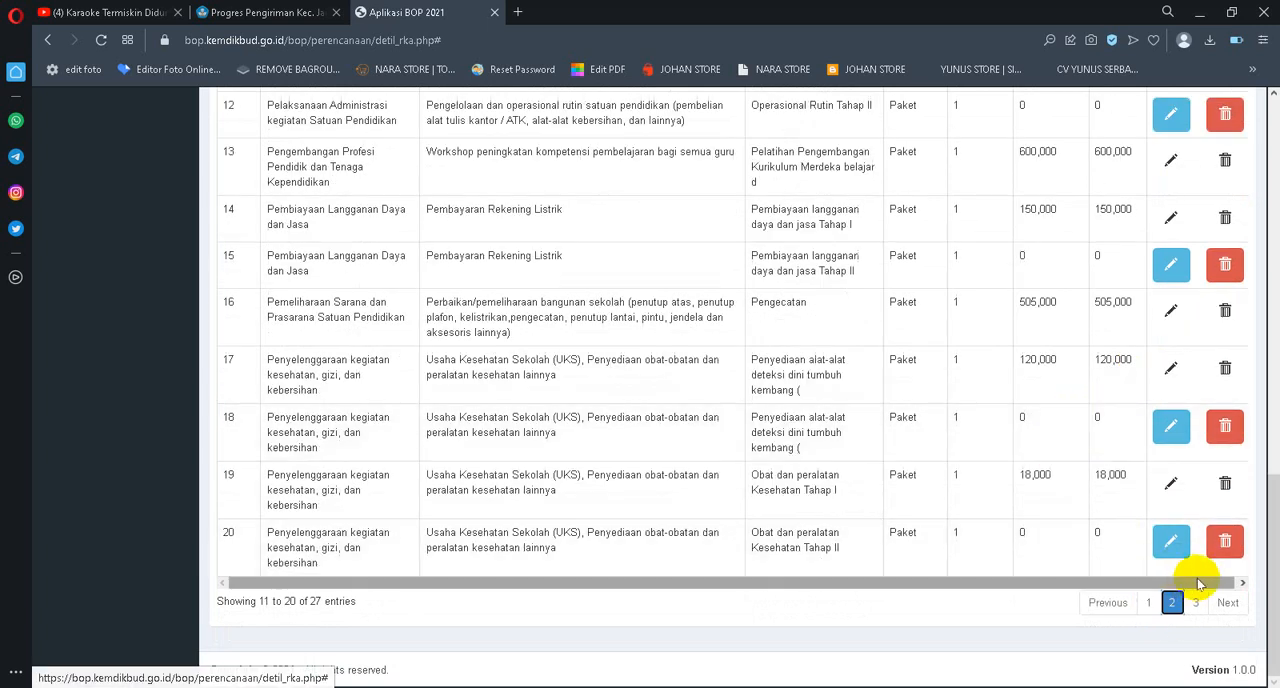
left_click(1195, 604)
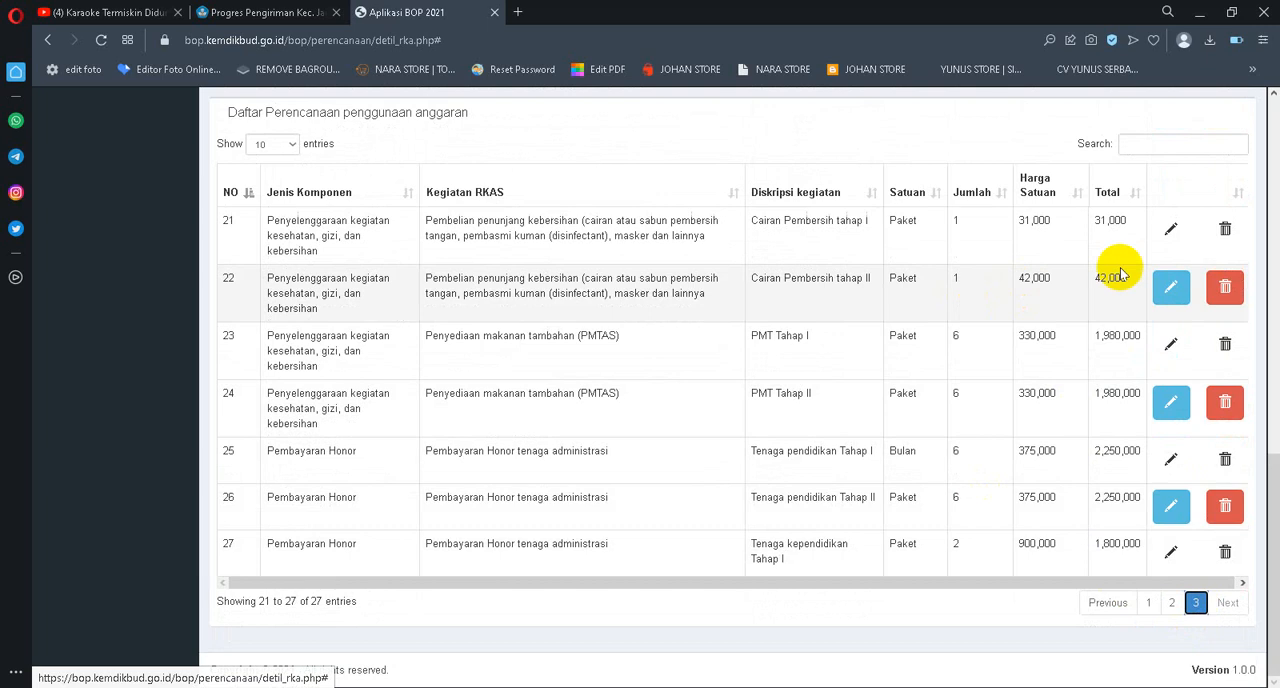
left_click(1167, 290)
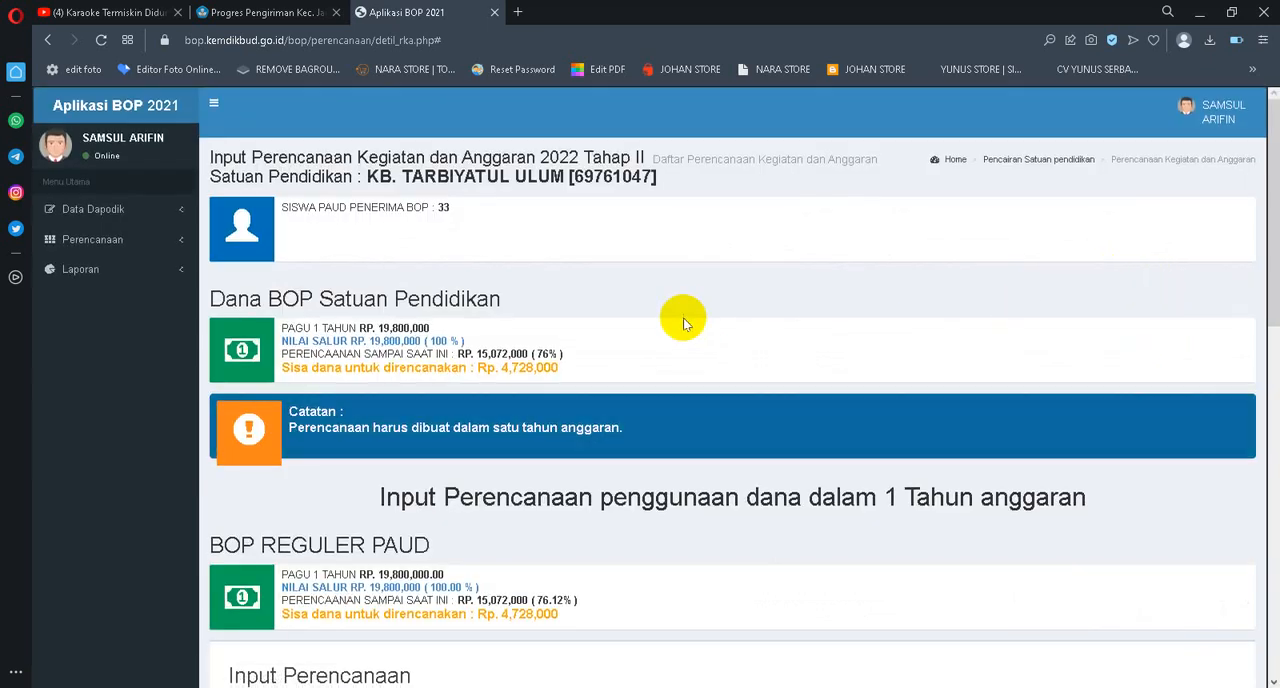
scroll(677, 317, "down", 4)
scroll(320, 479, "down", 2)
left_click_drag(297, 420, 209, 421)
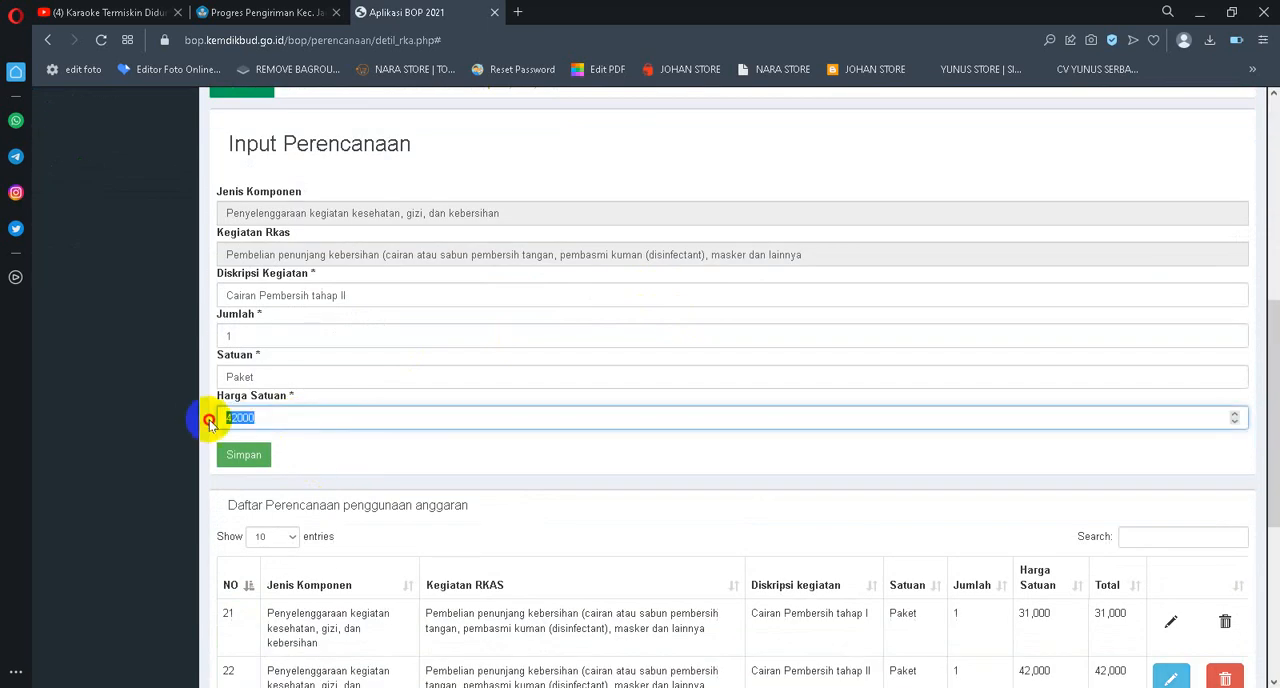
type("0")
left_click(245, 456)
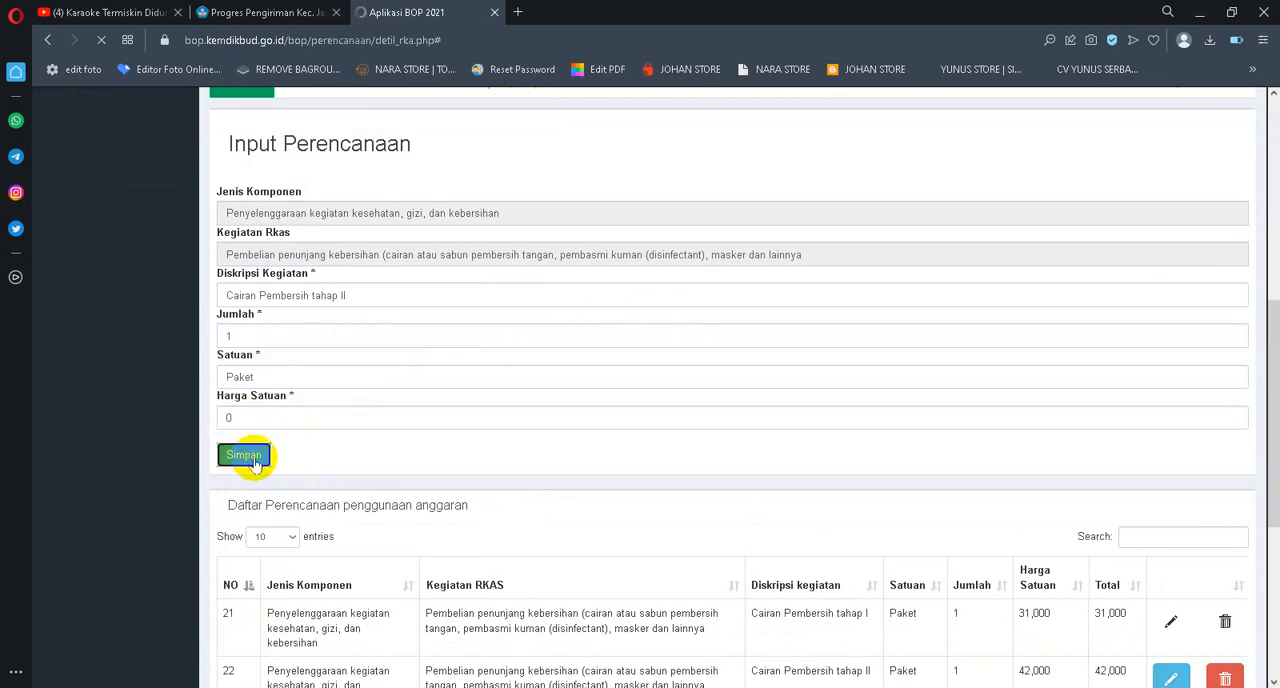
Edit the PMT Tahap II entry on page 3 of the planning list, set its Harga Satuan to 0 and save it
scroll(1018, 437, "down", 10)
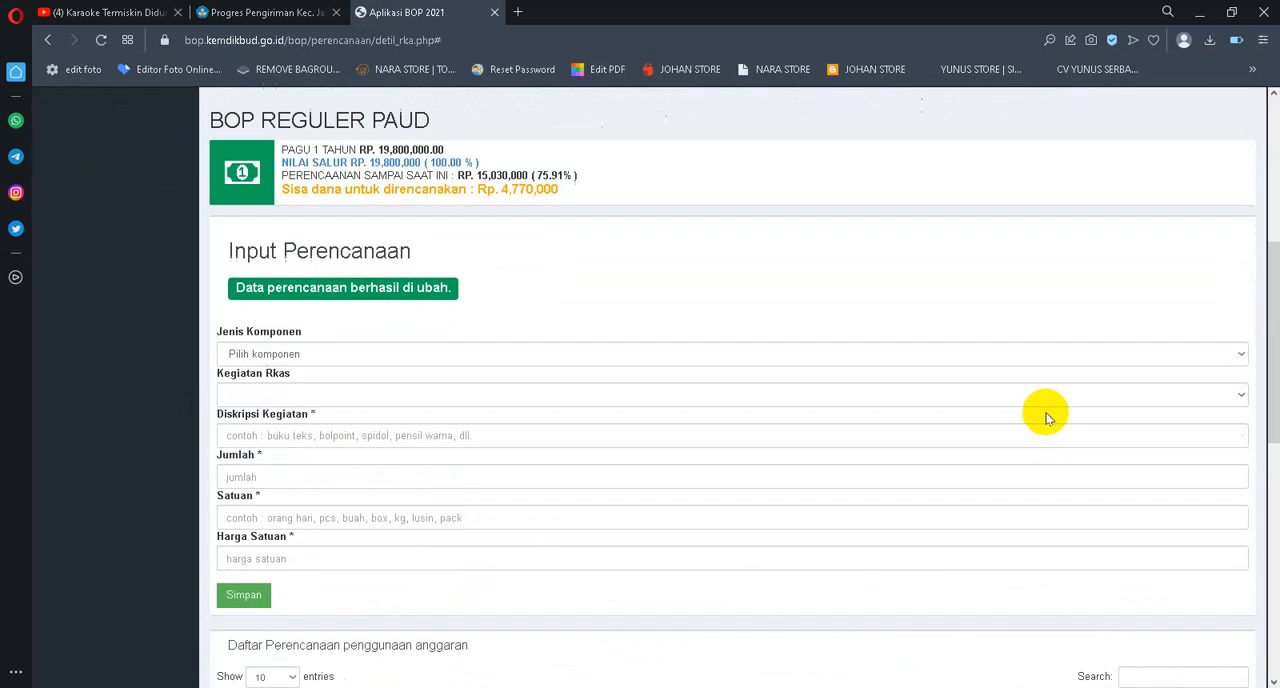
scroll(1180, 590, "down", 3)
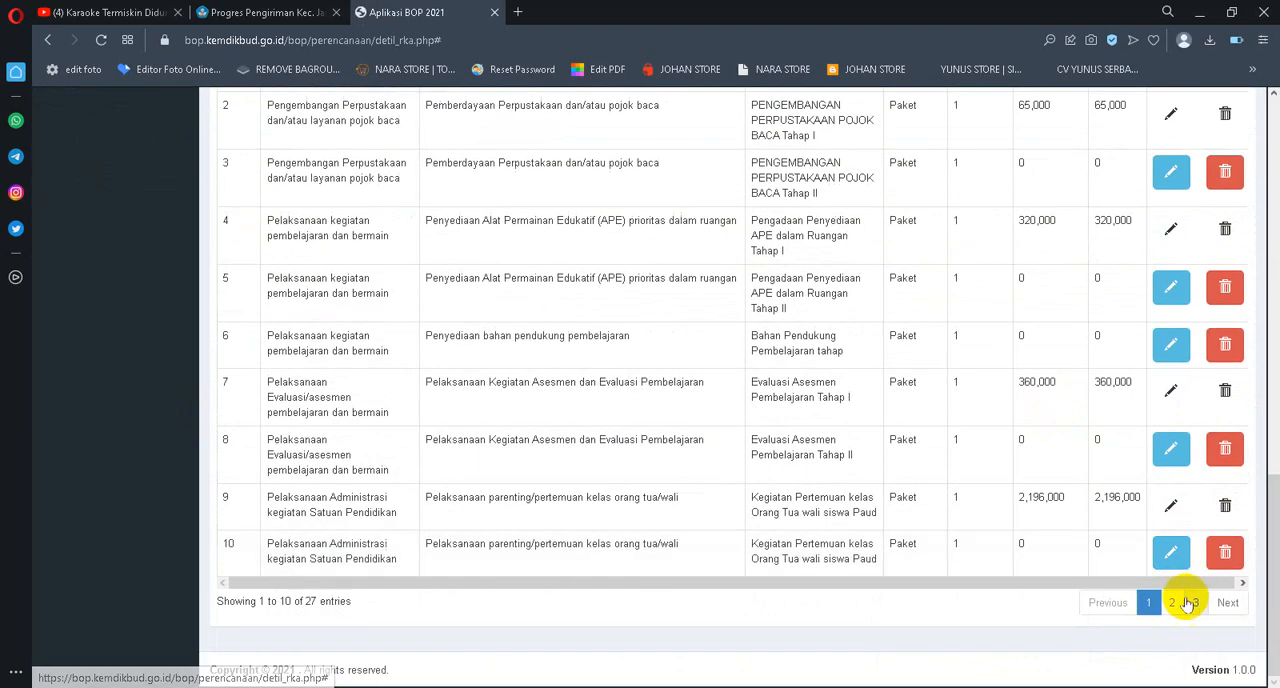
left_click(1191, 601)
left_click(1171, 603)
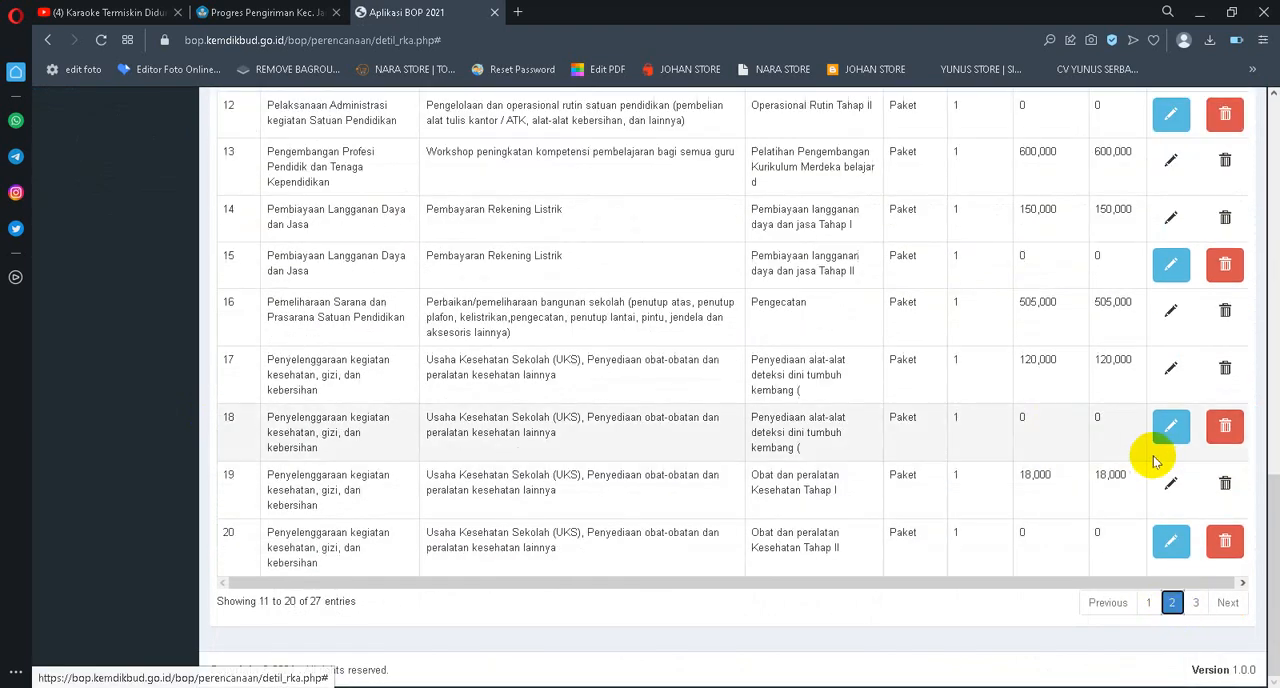
left_click(1196, 604)
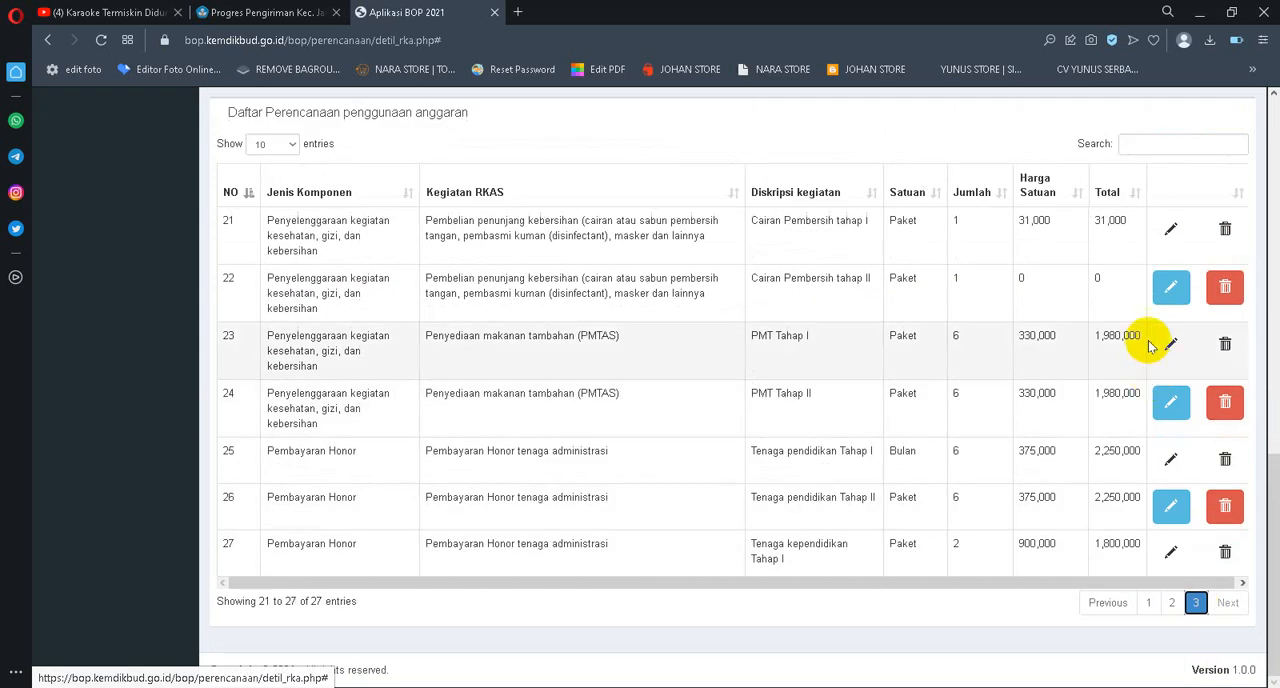
left_click(1171, 402)
scroll(628, 409, "down", 8)
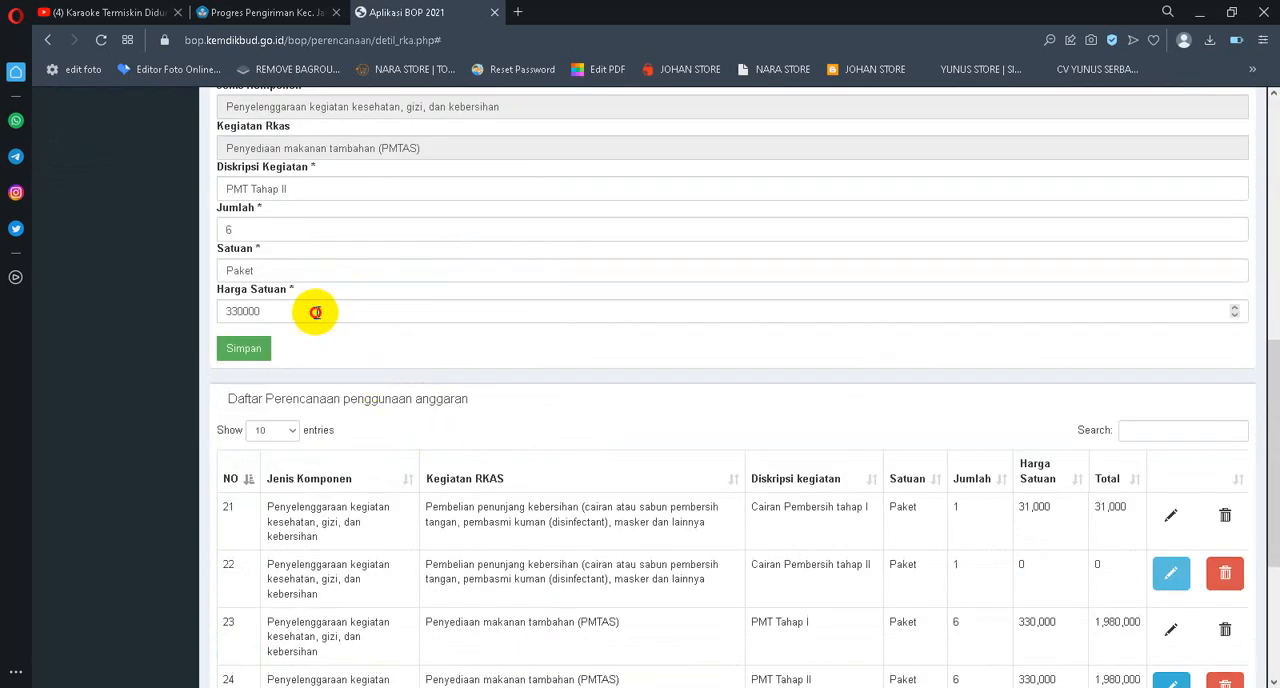
left_click_drag(315, 312, 127, 314)
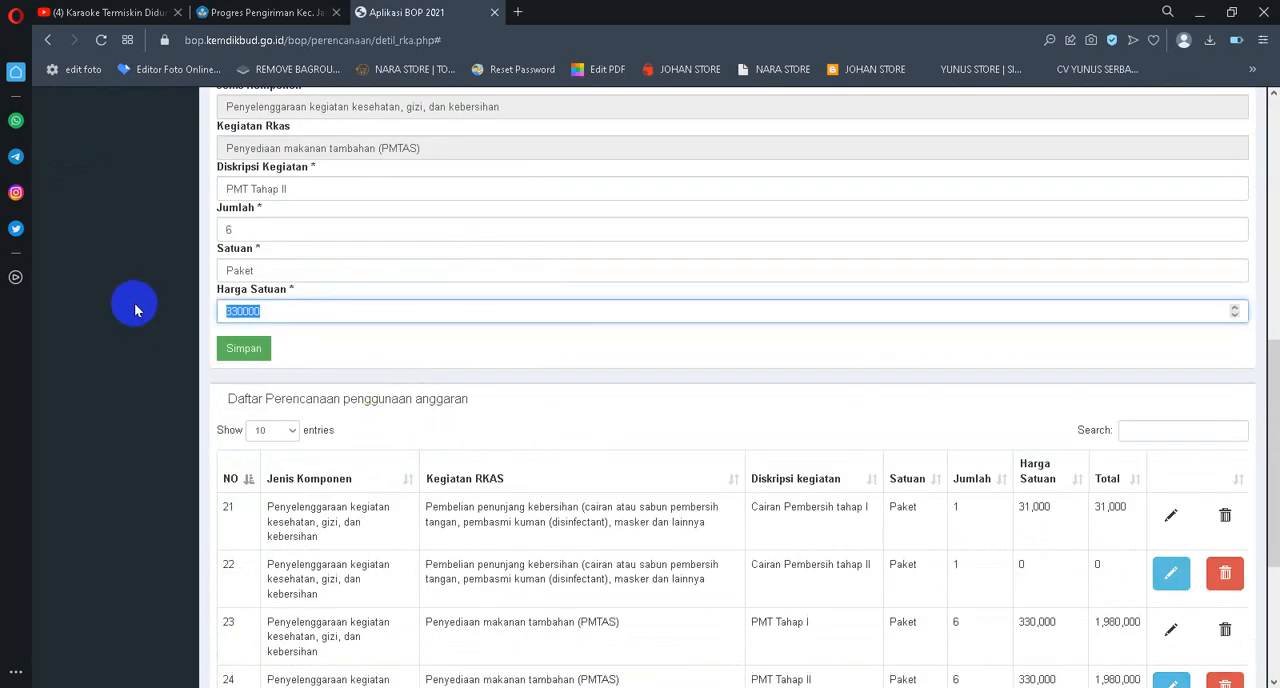
type("0")
left_click(243, 348)
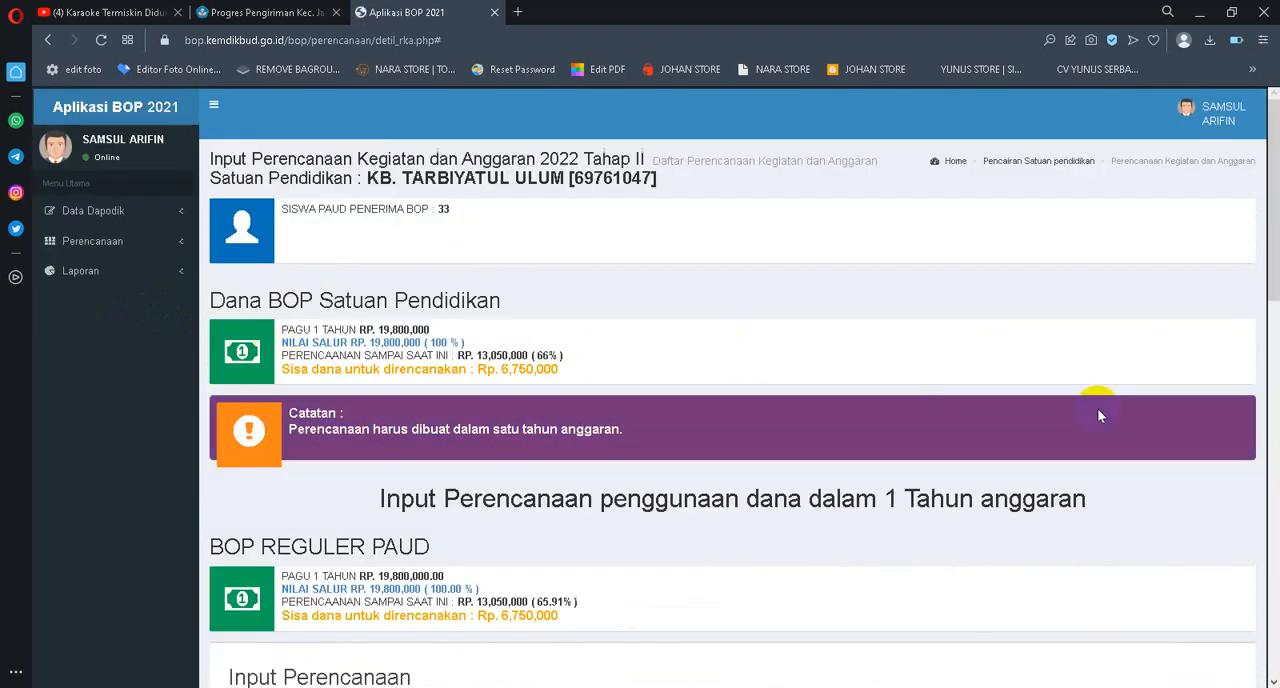
Edit the Tenaga pendidikan Tahap II entry on page 3, set its Harga Satuan to 0 and save it
scroll(1100, 414, "down", 15)
left_click(1195, 602)
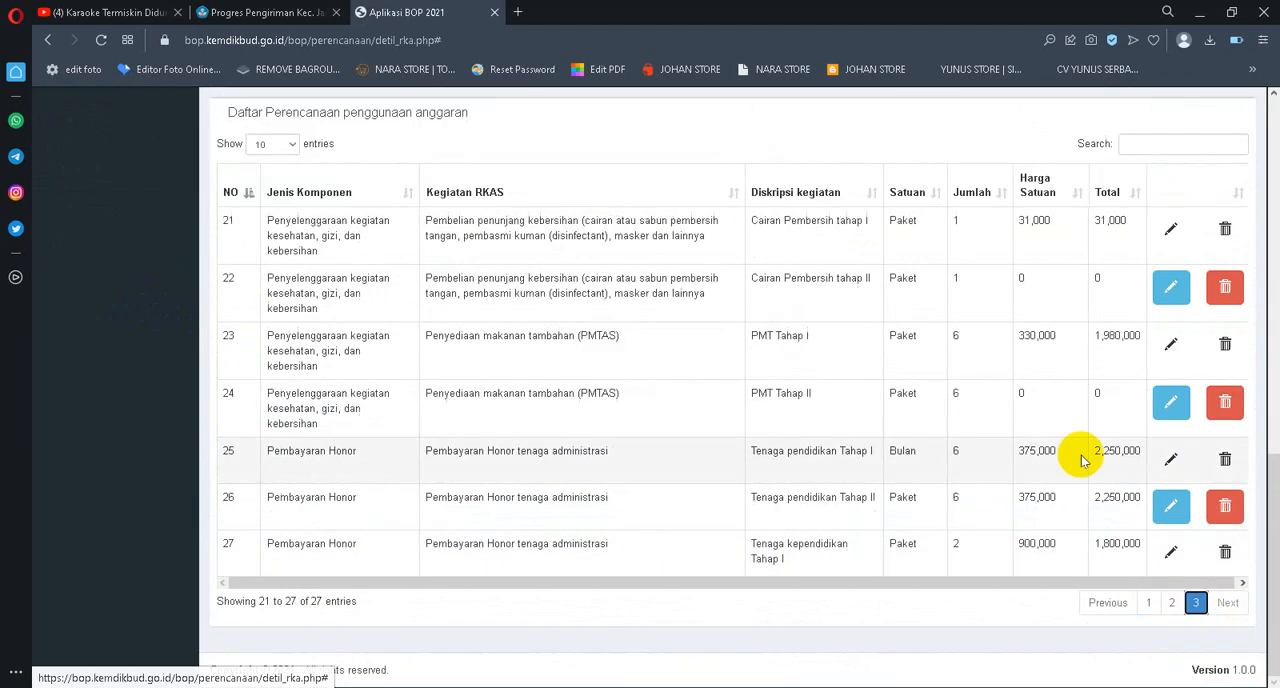
left_click(1171, 506)
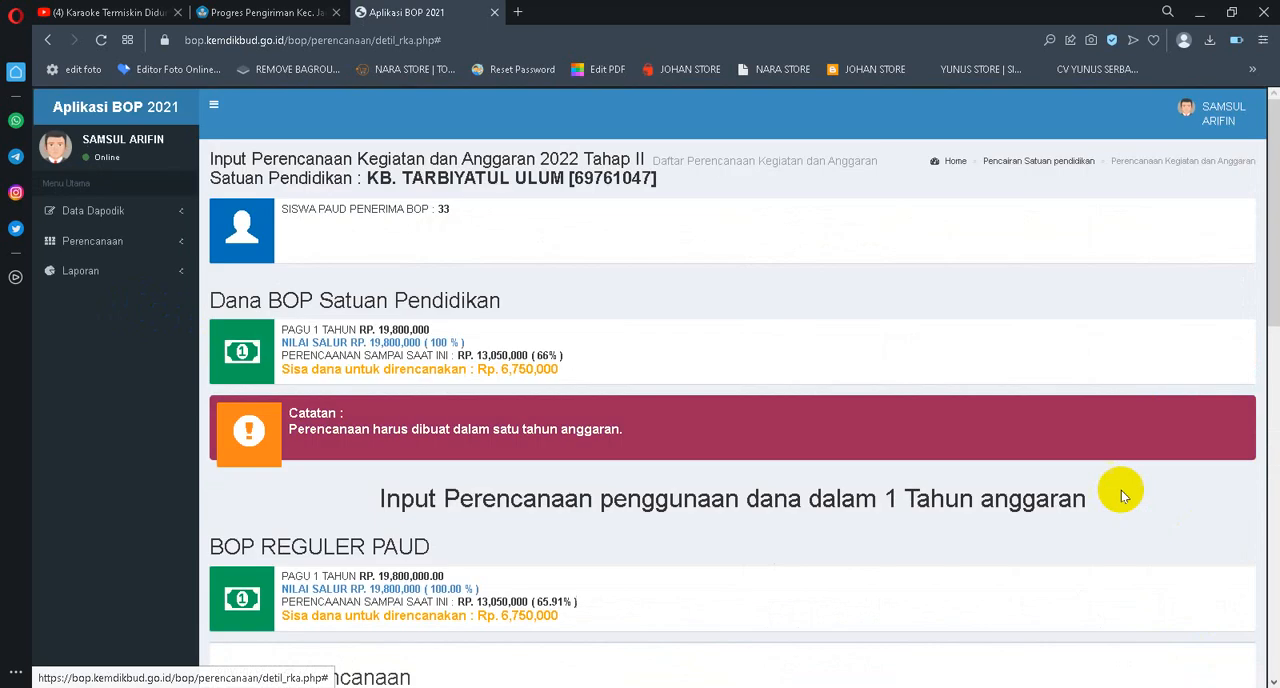
scroll(660, 314, "down", 5)
scroll(640, 312, "down", 2)
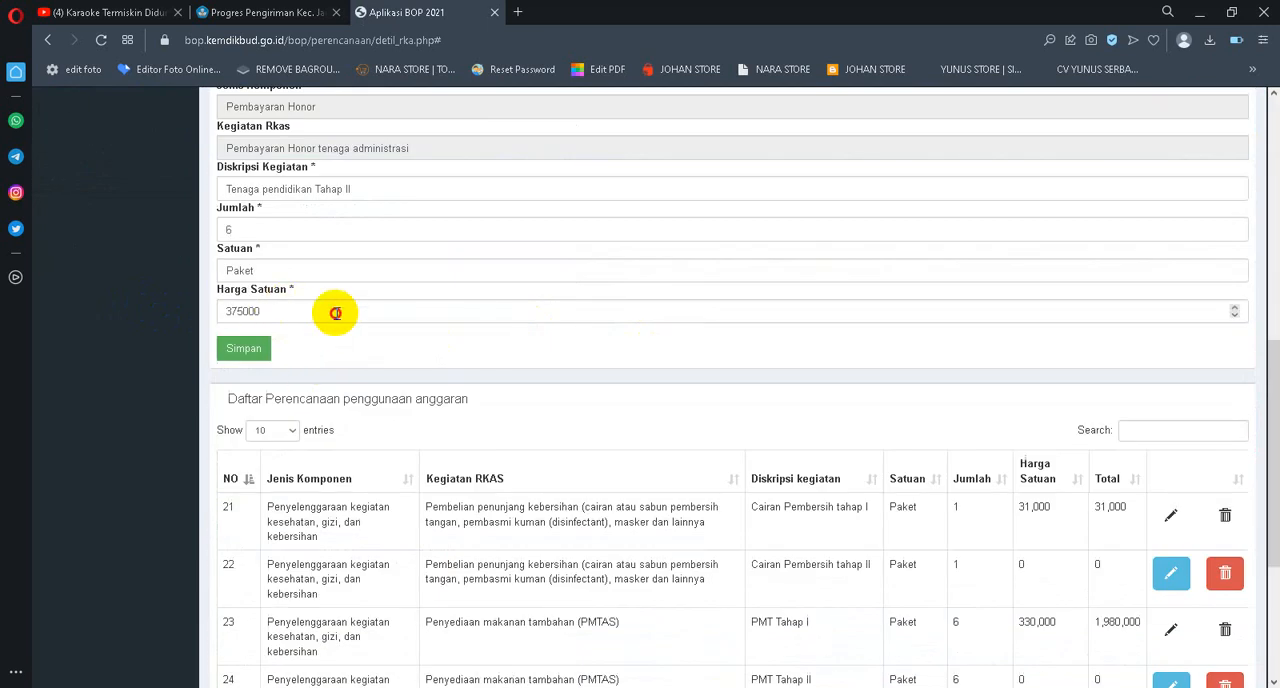
left_click_drag(334, 314, 174, 293)
type("0")
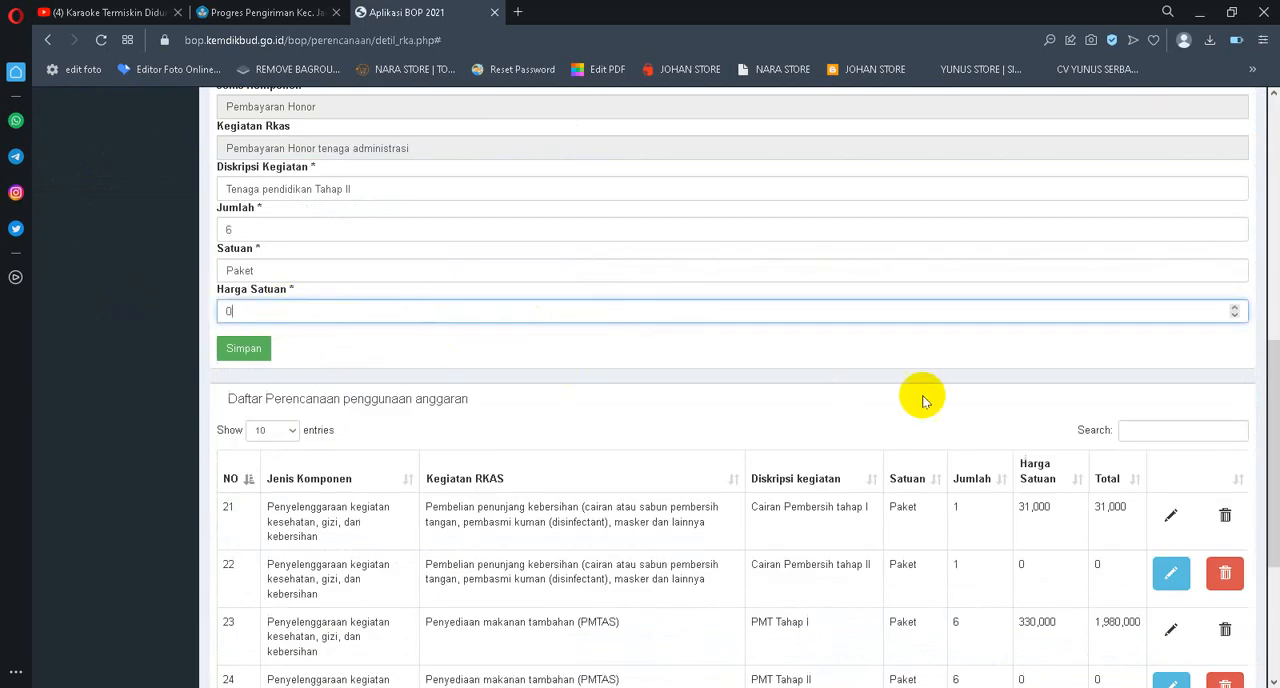
left_click(243, 347)
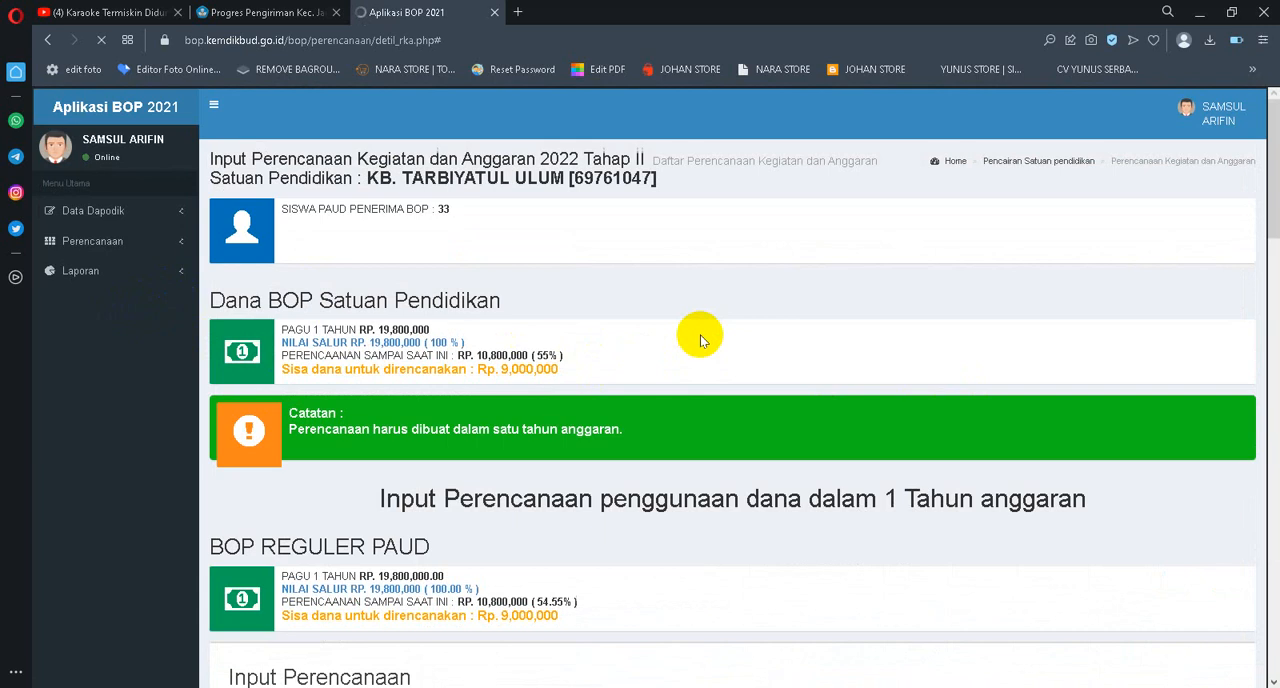
Start a new planning entry with component Pengembangan Profesi Pendidik dan Tenaga Kependidikan and activity Pengembangan/Peningkatan kompetensi pendidik dan tenaga kependidikan
scroll(906, 340, "down", 15)
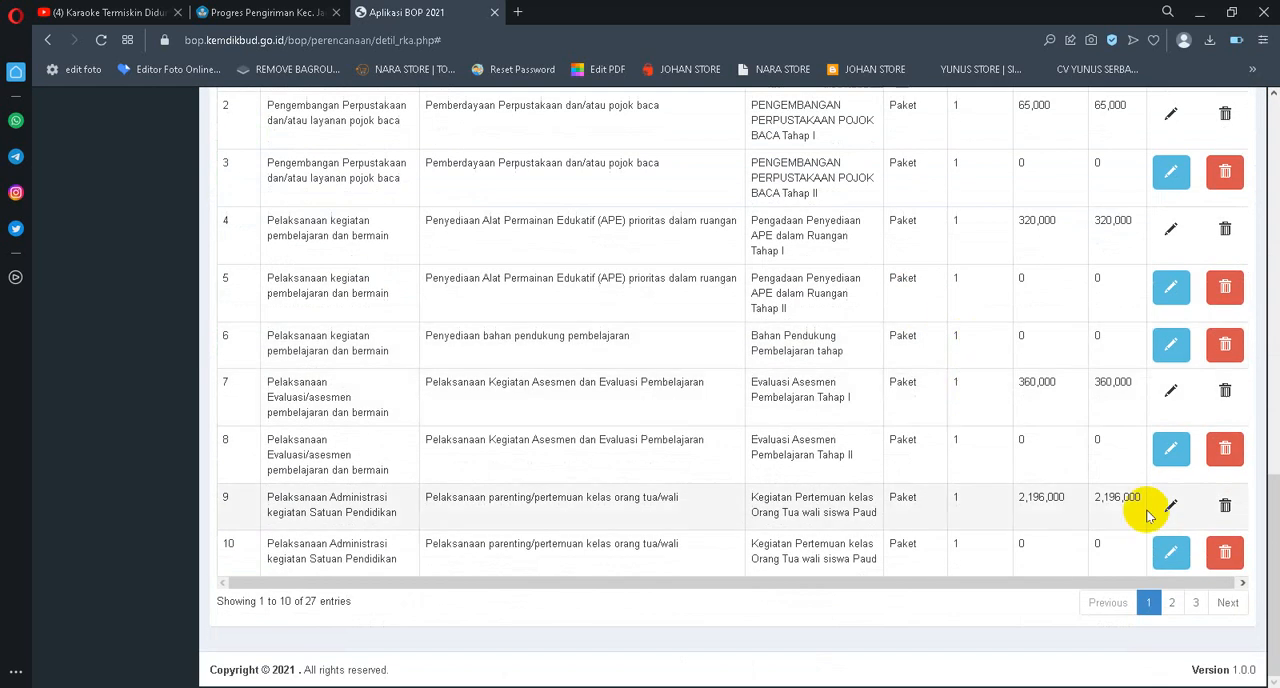
left_click(1196, 603)
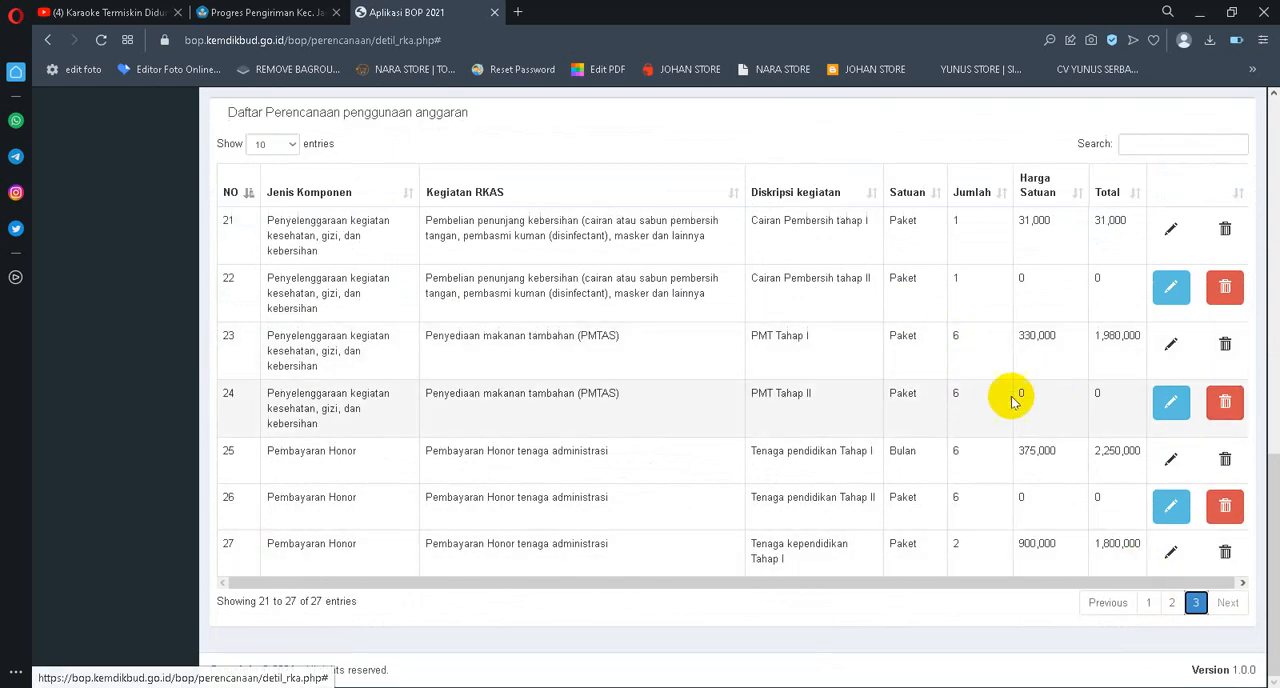
scroll(1014, 371, "up", 3)
scroll(966, 457, "down", 3)
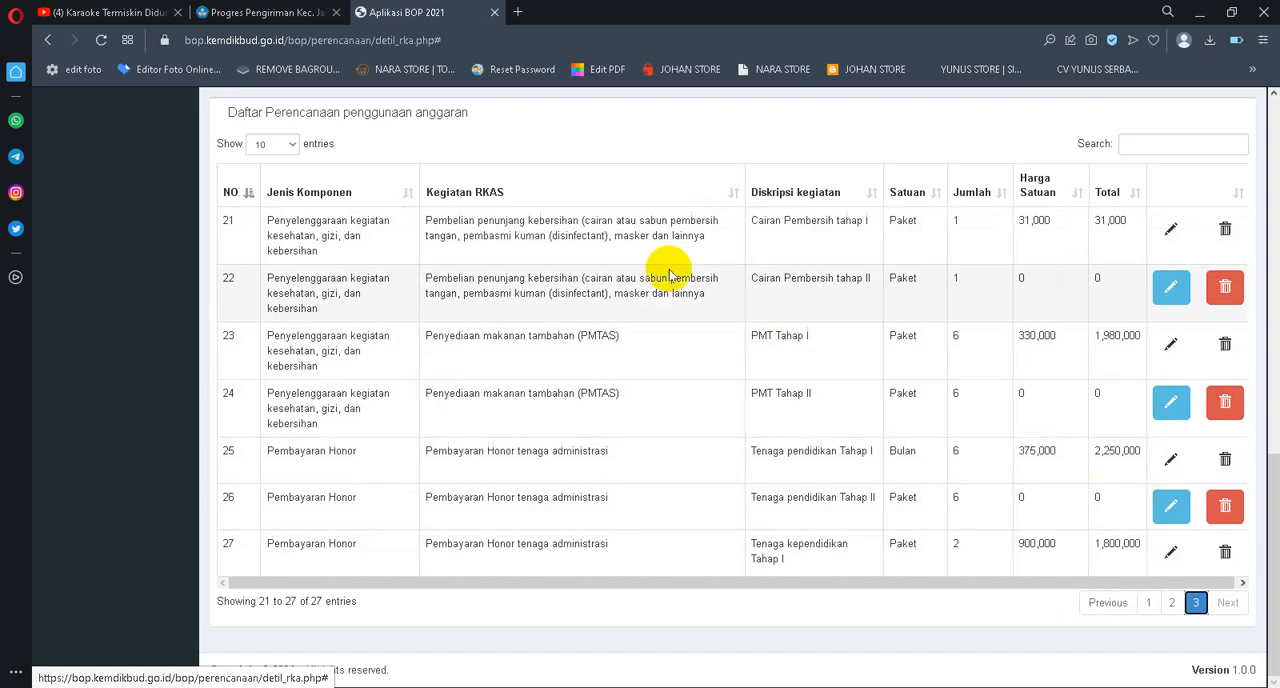
scroll(600, 272, "up", 4)
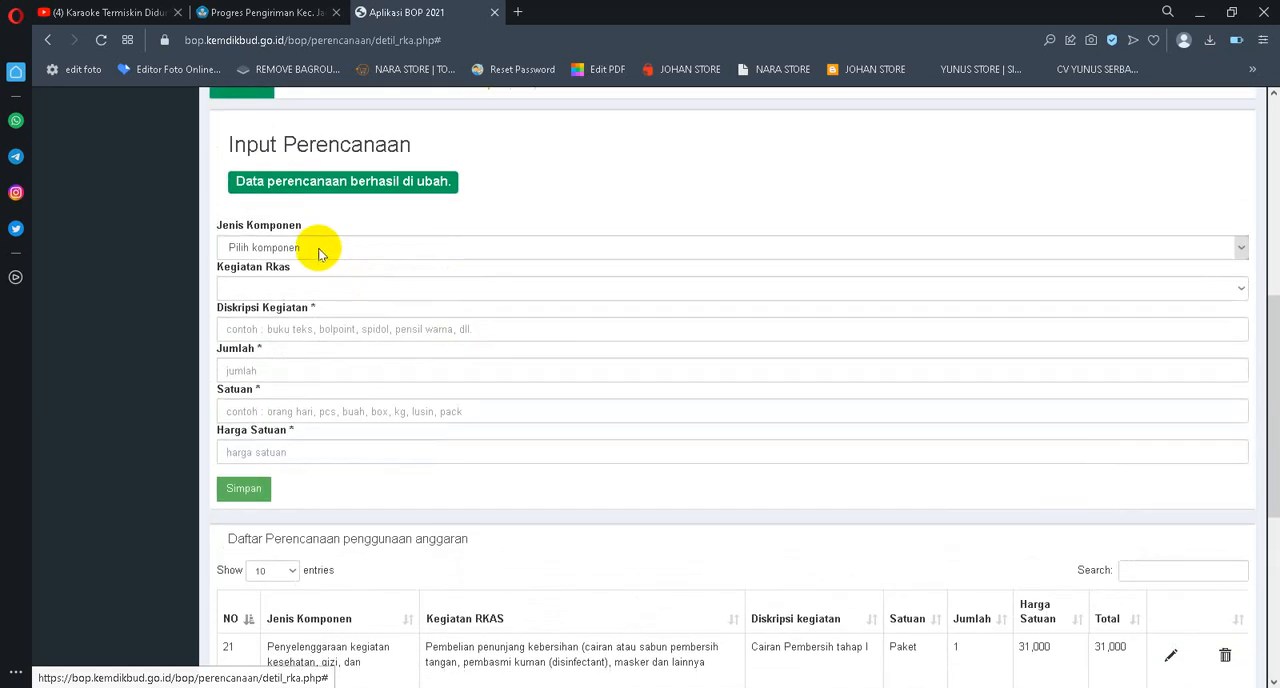
left_click(319, 250)
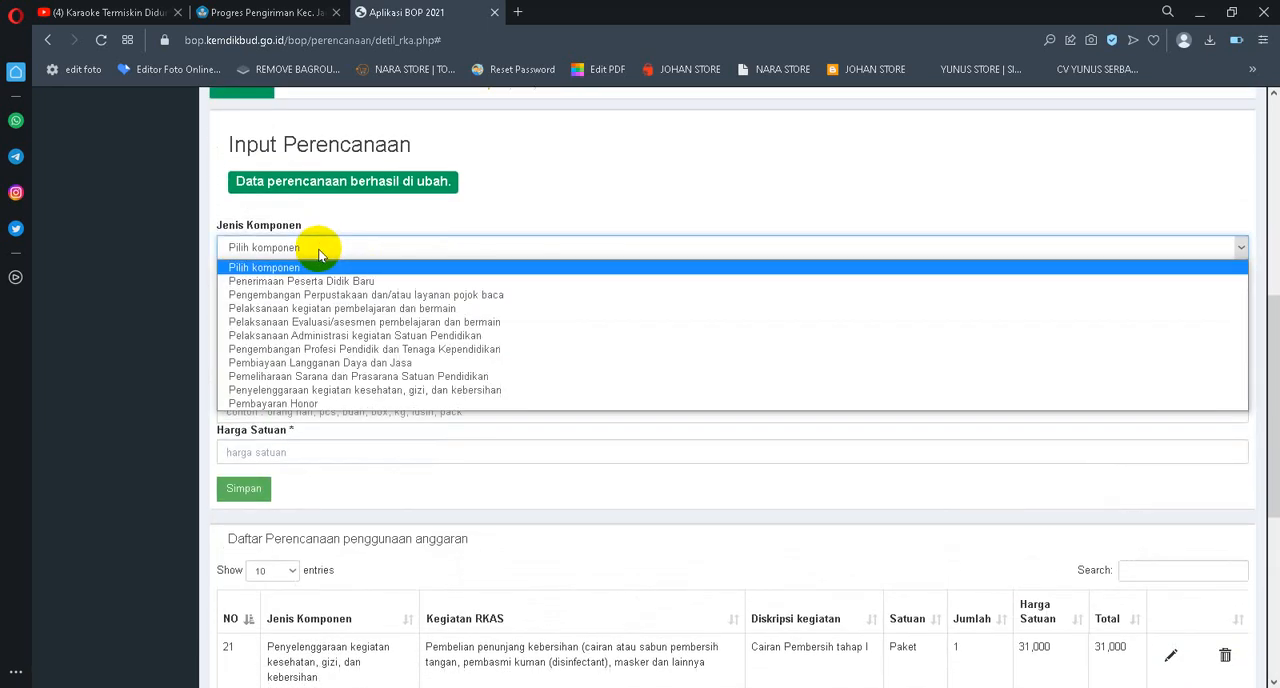
left_click(389, 352)
left_click(350, 292)
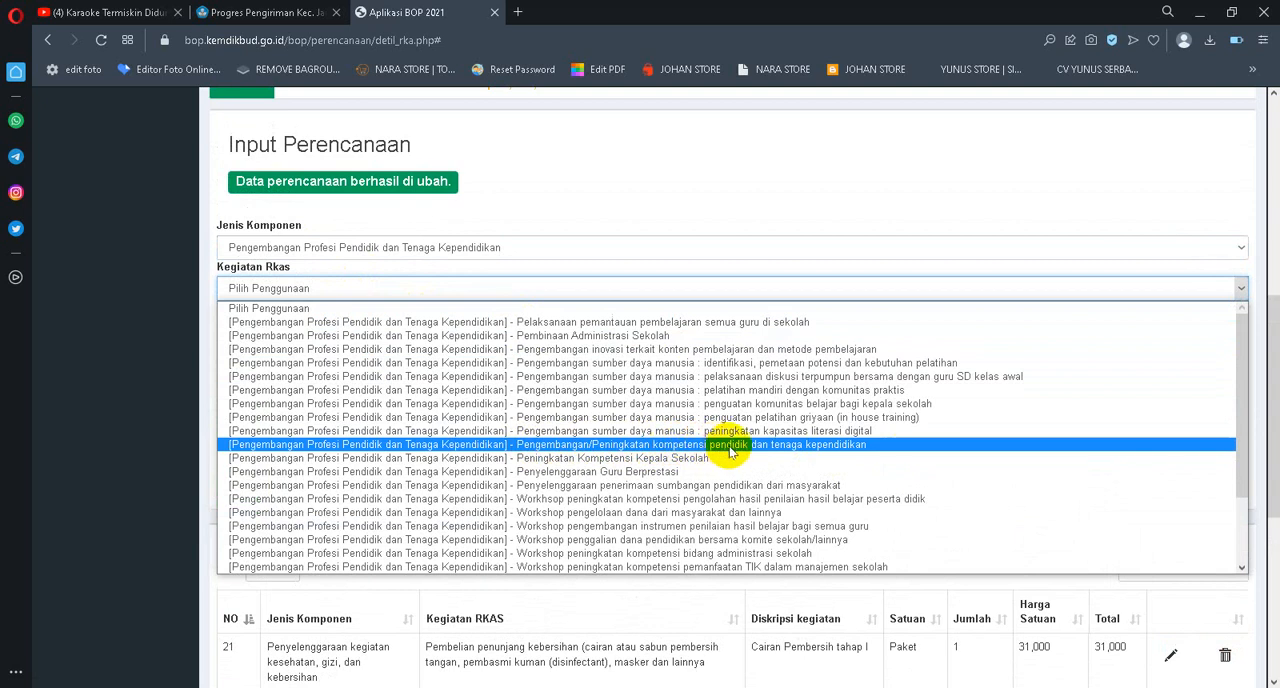
left_click(838, 451)
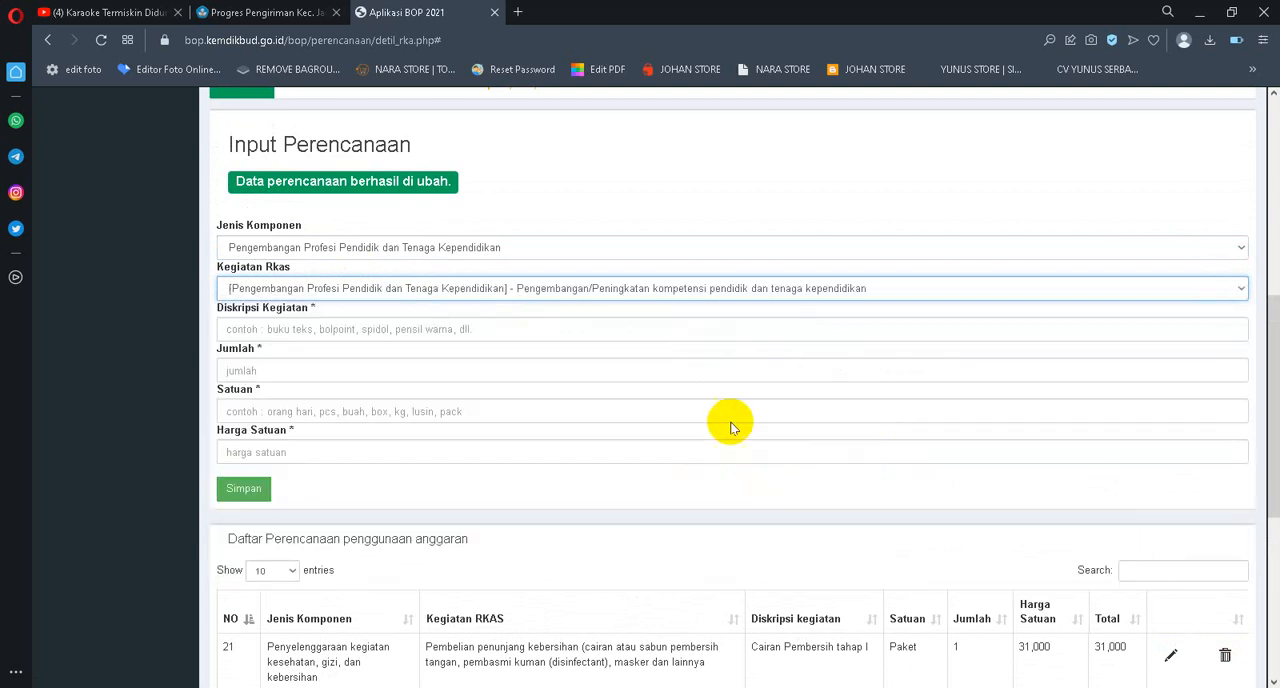
Fill in the new entry with description Pelatihan Operator Dapodik, Jumlah 1, Satuan Orang and Harga Satuan 100000
left_click(325, 329)
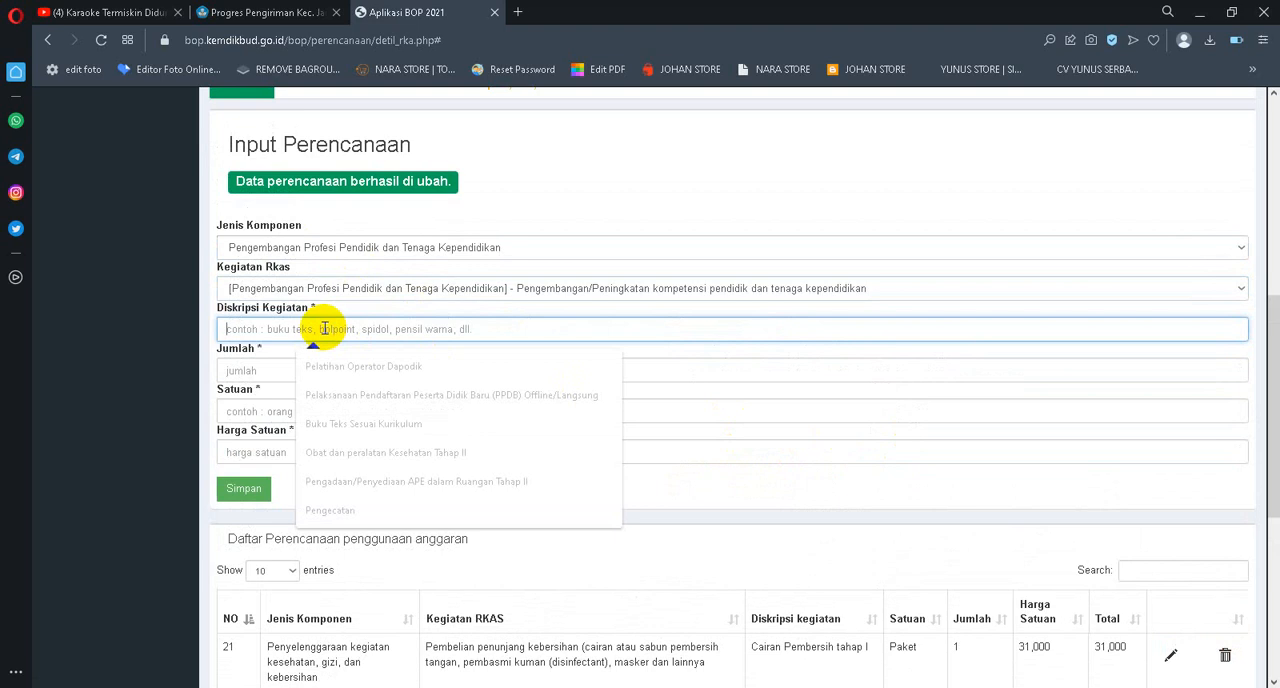
type("Pelatihan Operator Dapodik")
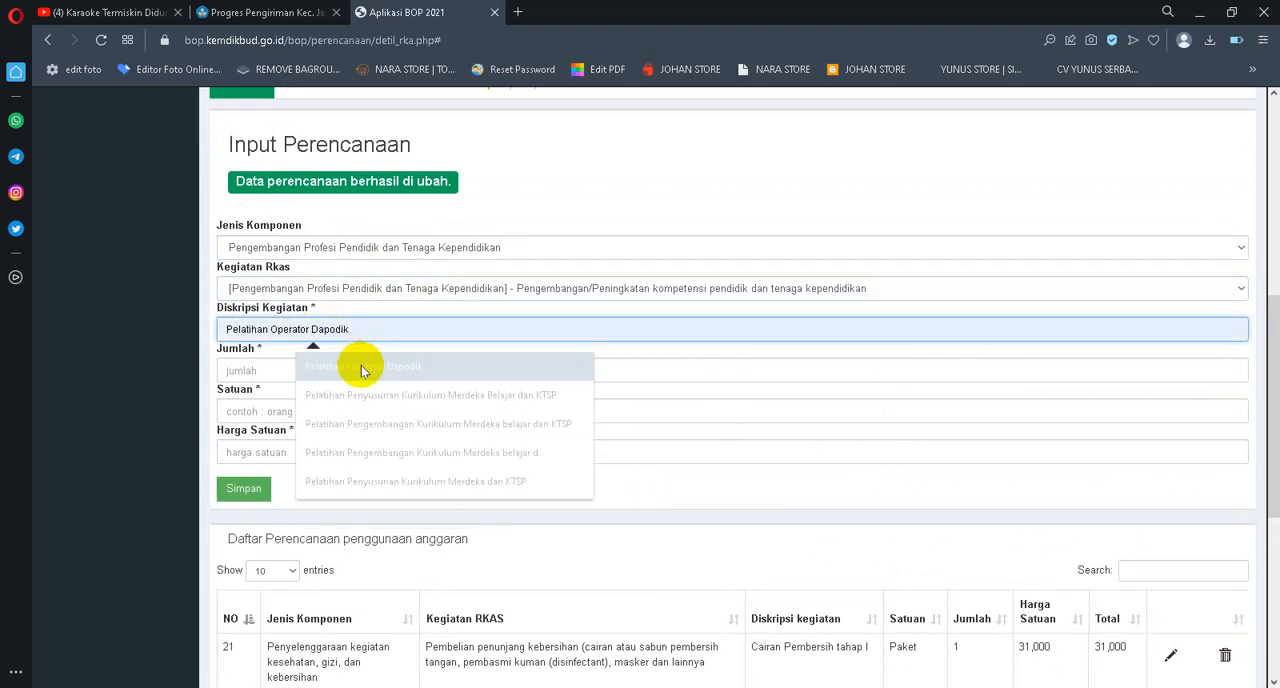
left_click(364, 366)
left_click(273, 372)
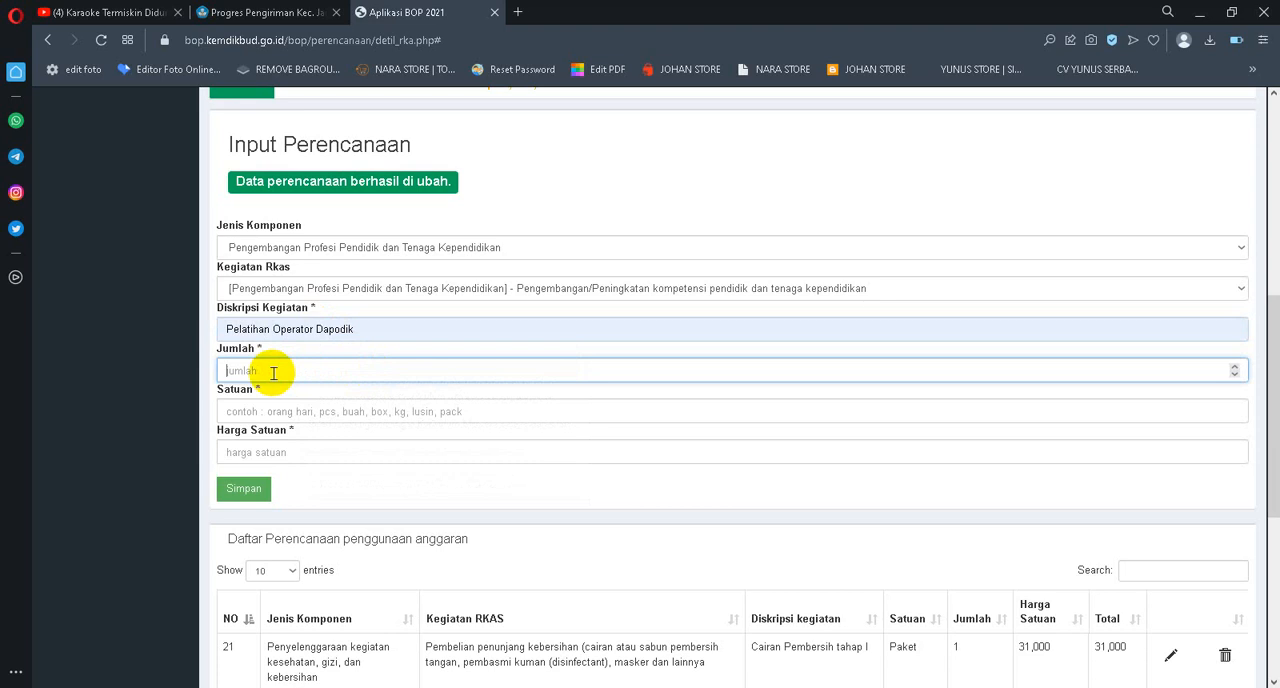
type("1")
left_click(263, 401)
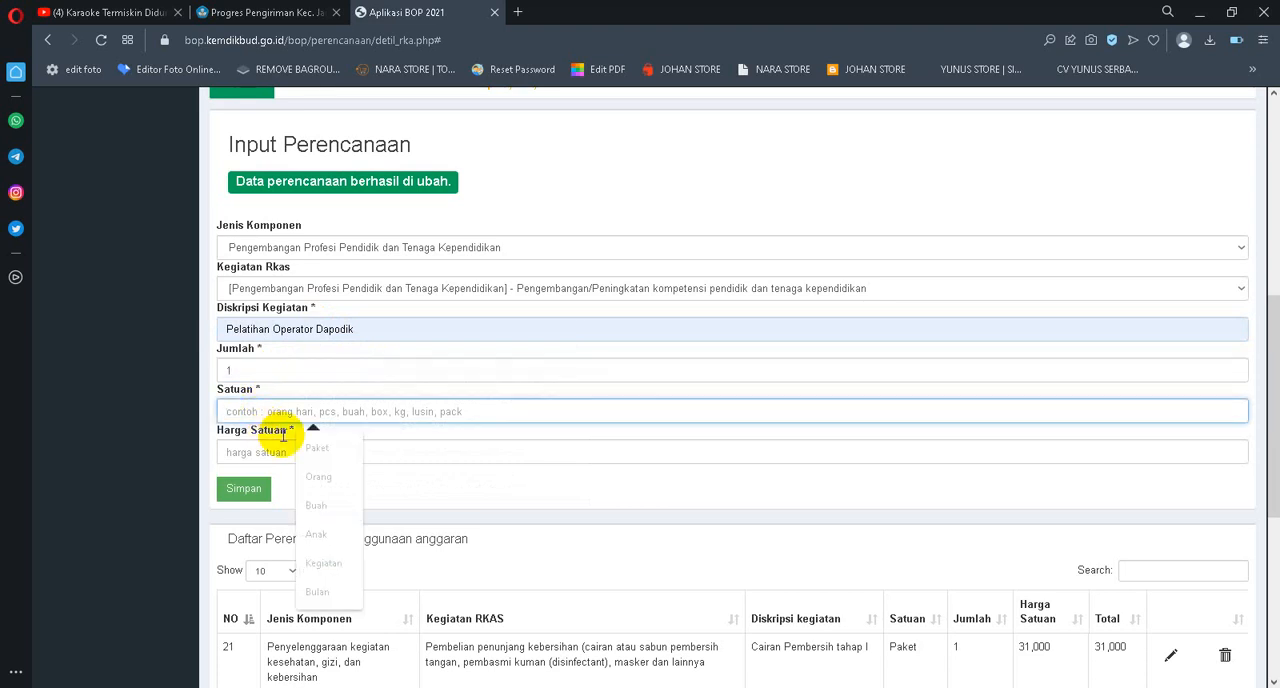
left_click(352, 488)
left_click(240, 448)
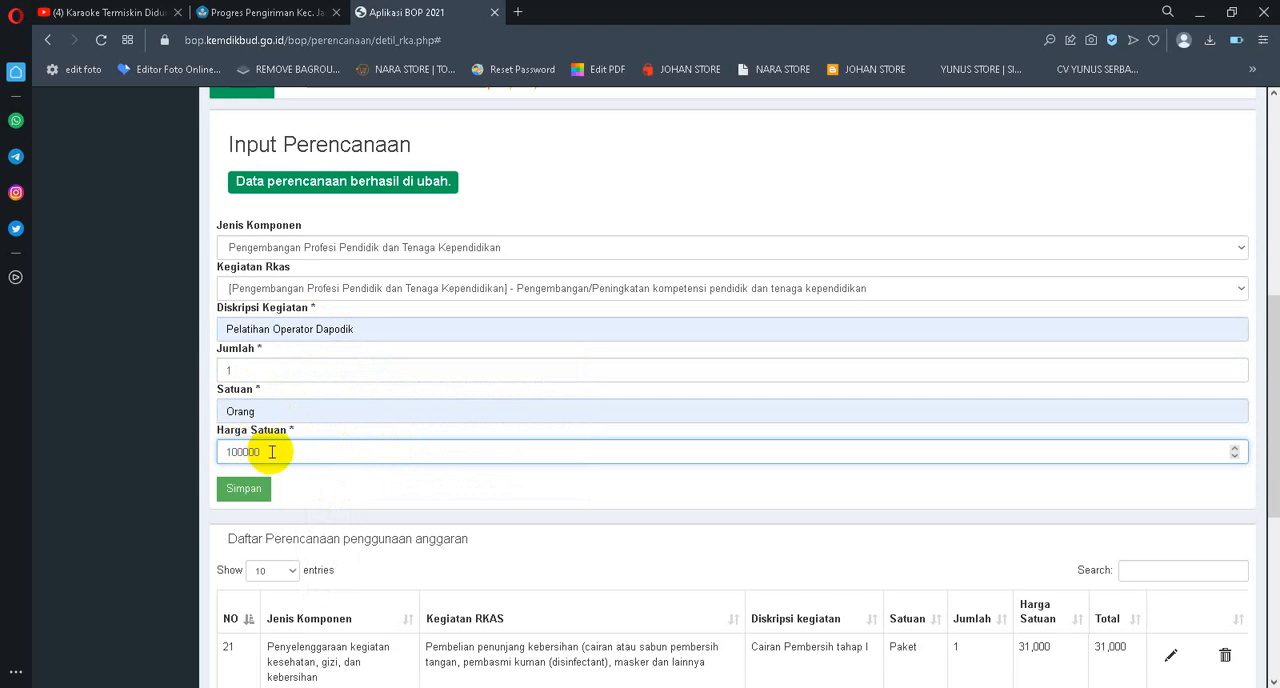
Check the remaining BOP Reguler PAUD funds available for planning against the new entry and return to its form
scroll(268, 449, "up", 4)
scroll(278, 447, "down", 2)
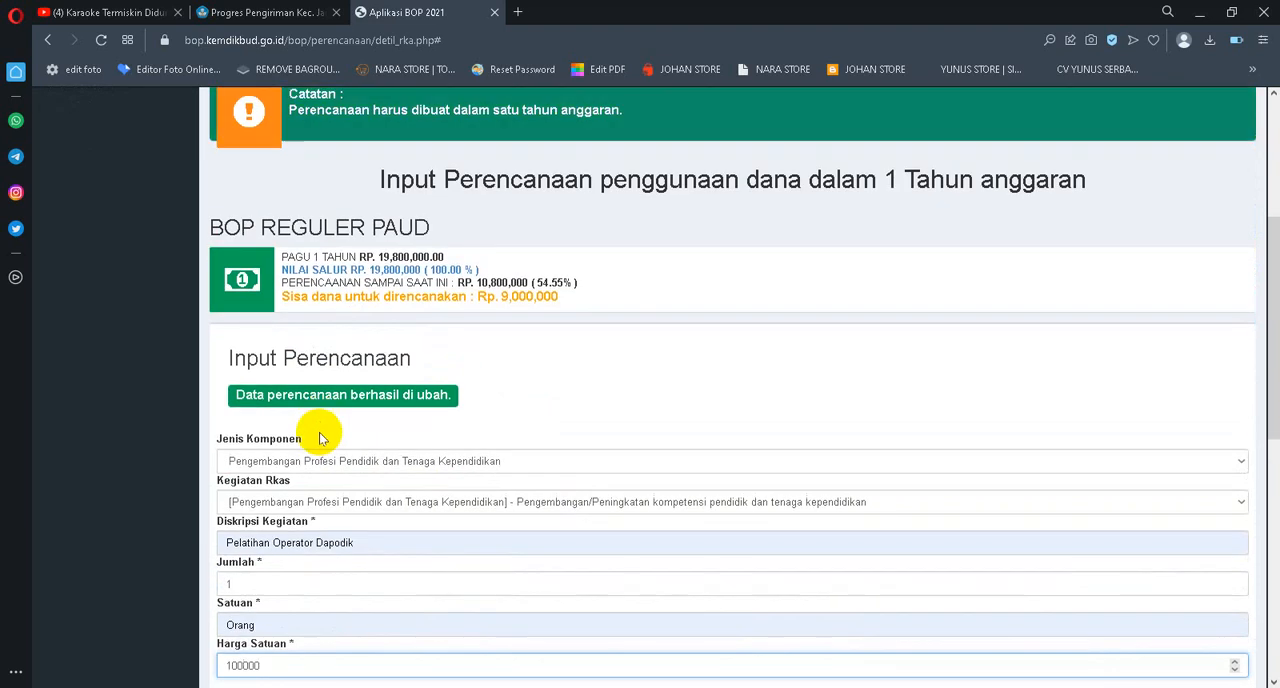
scroll(319, 432, "up", 3)
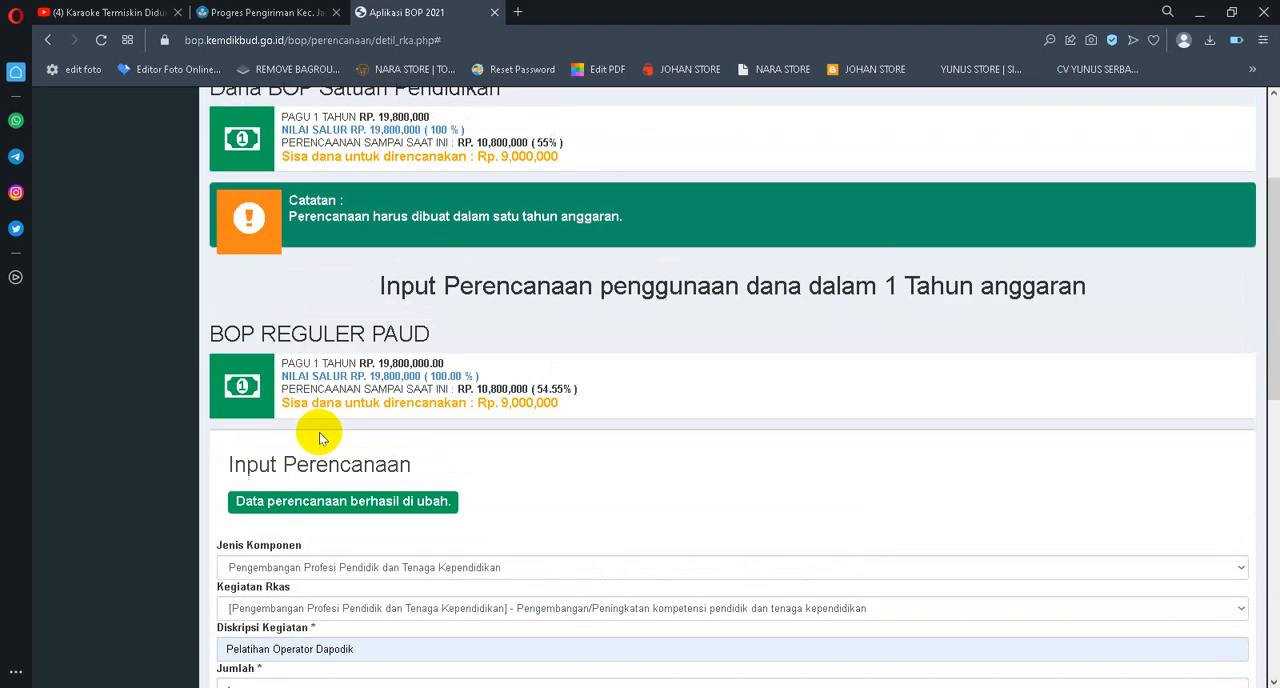
scroll(437, 406, "down", 2)
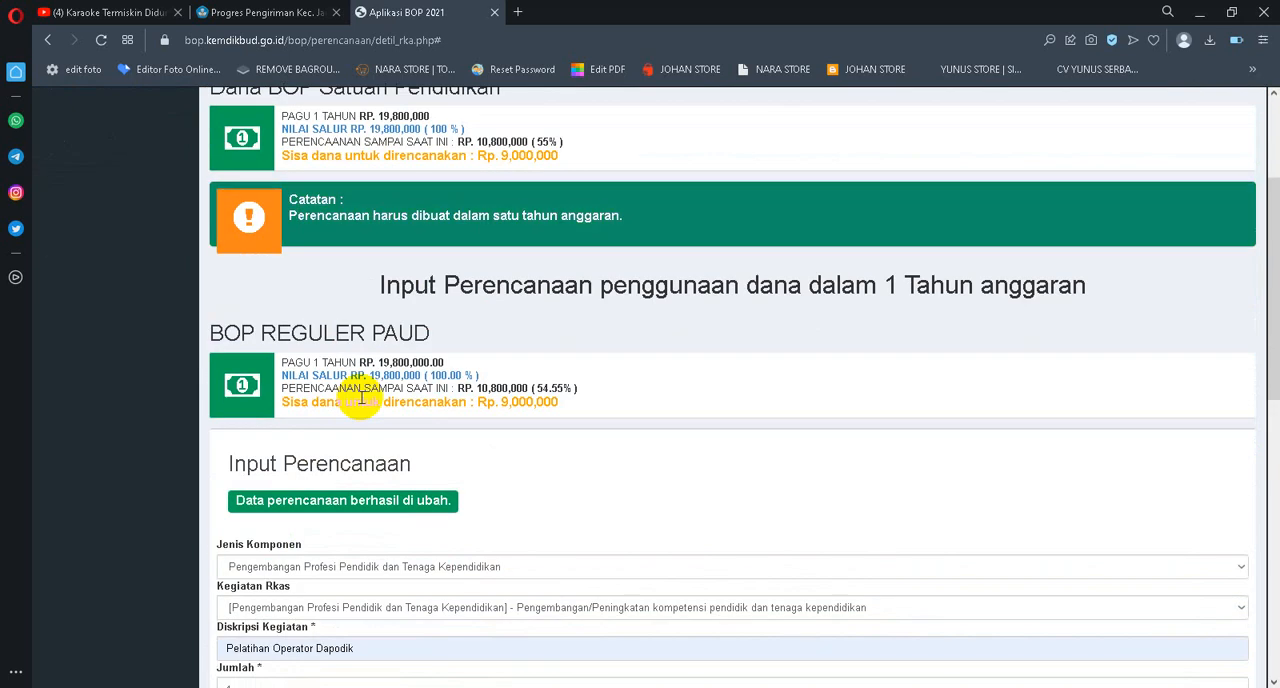
scroll(391, 403, "down", 3)
scroll(383, 403, "down", 1)
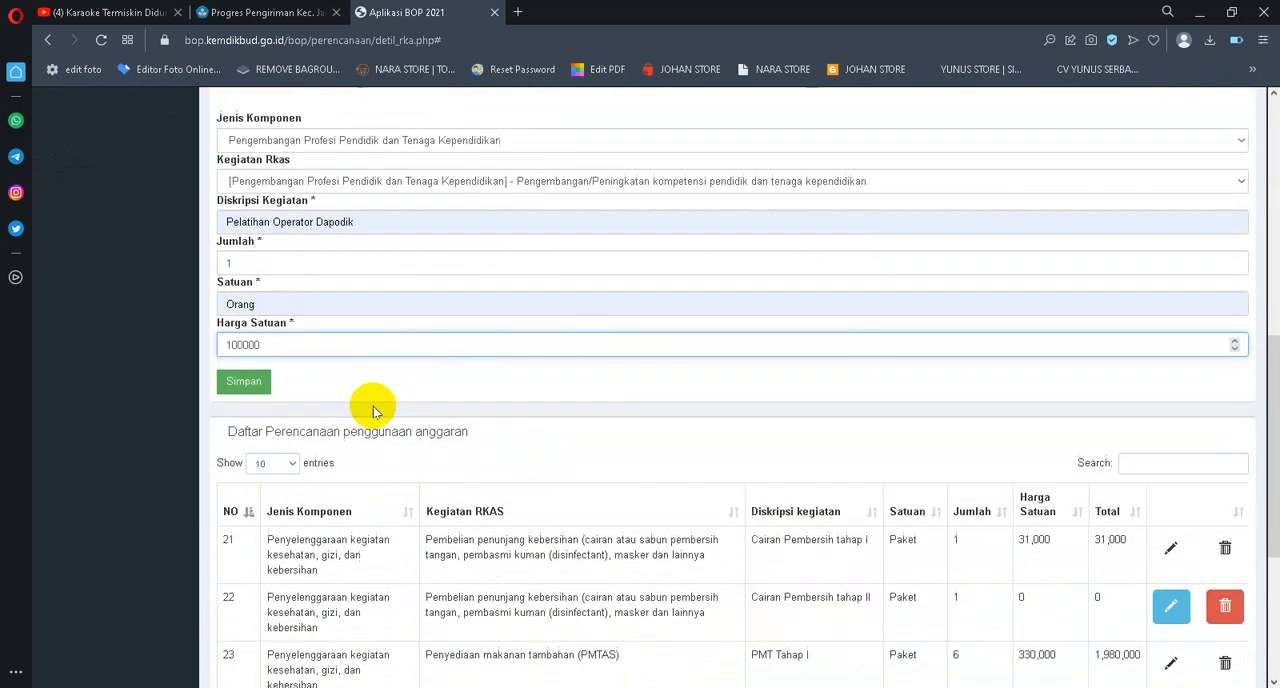
Save the Pelatihan Operator Dapodik entry and view it on page 3 of the planning list
left_click(237, 386)
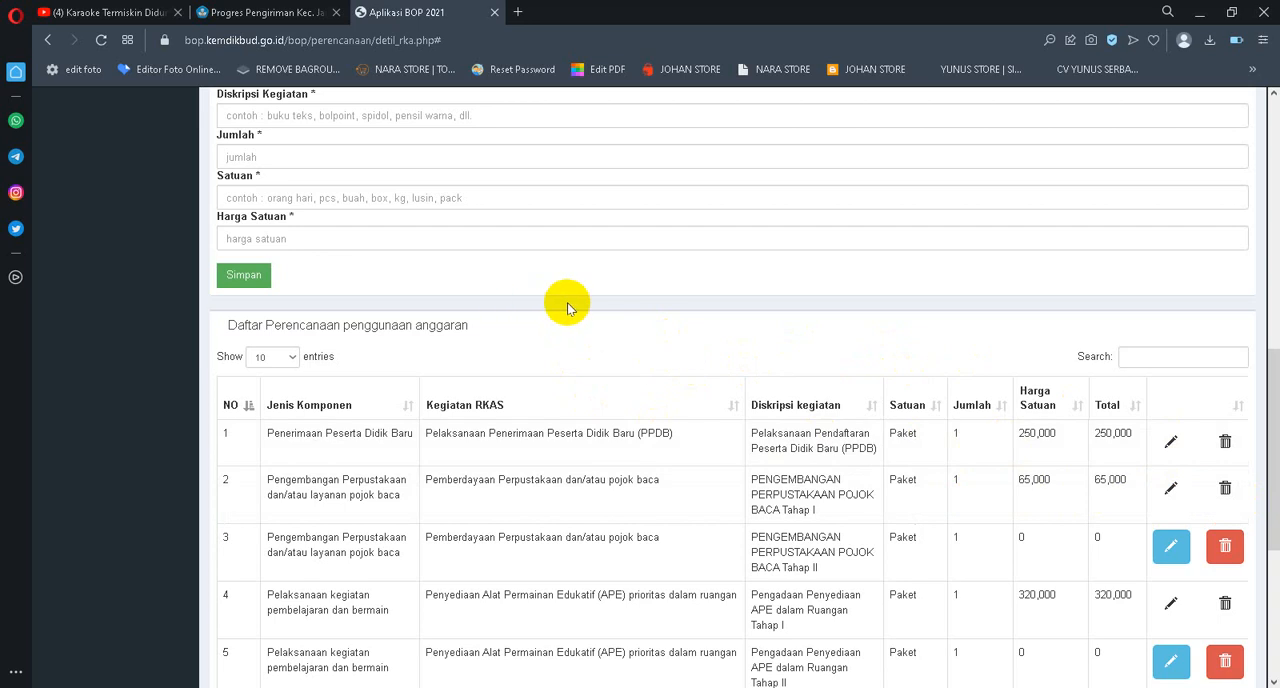
scroll(576, 300, "down", 5)
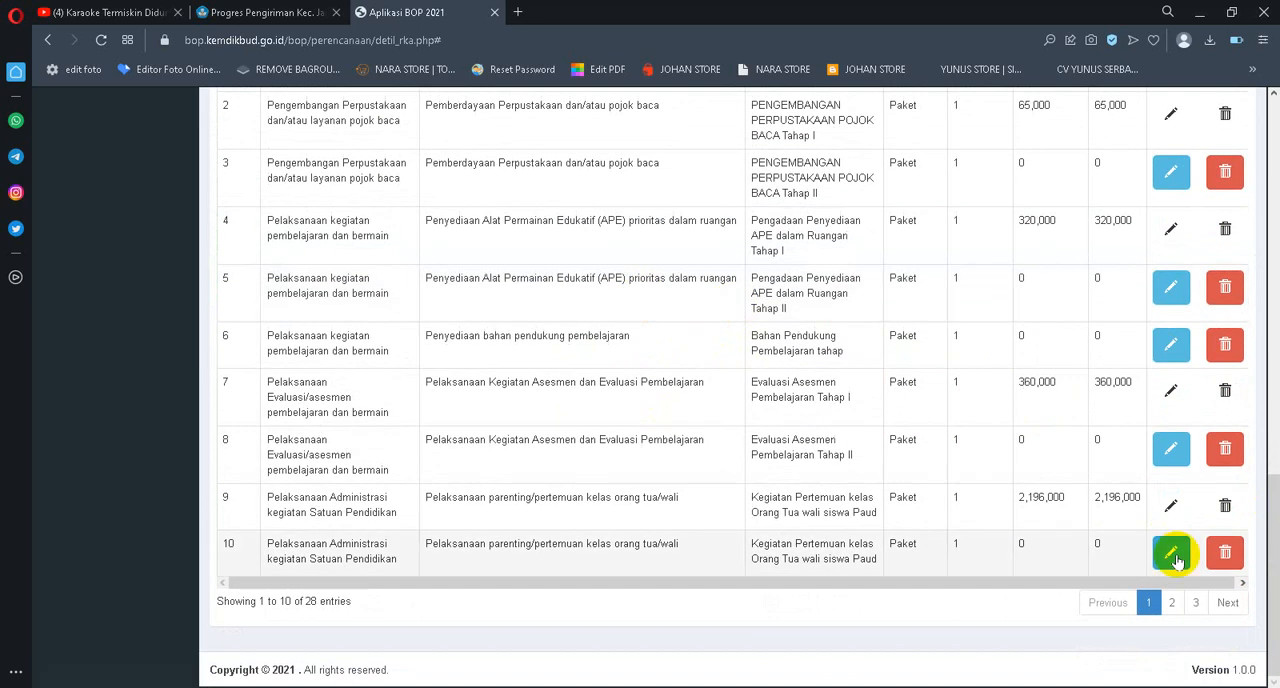
left_click(1195, 602)
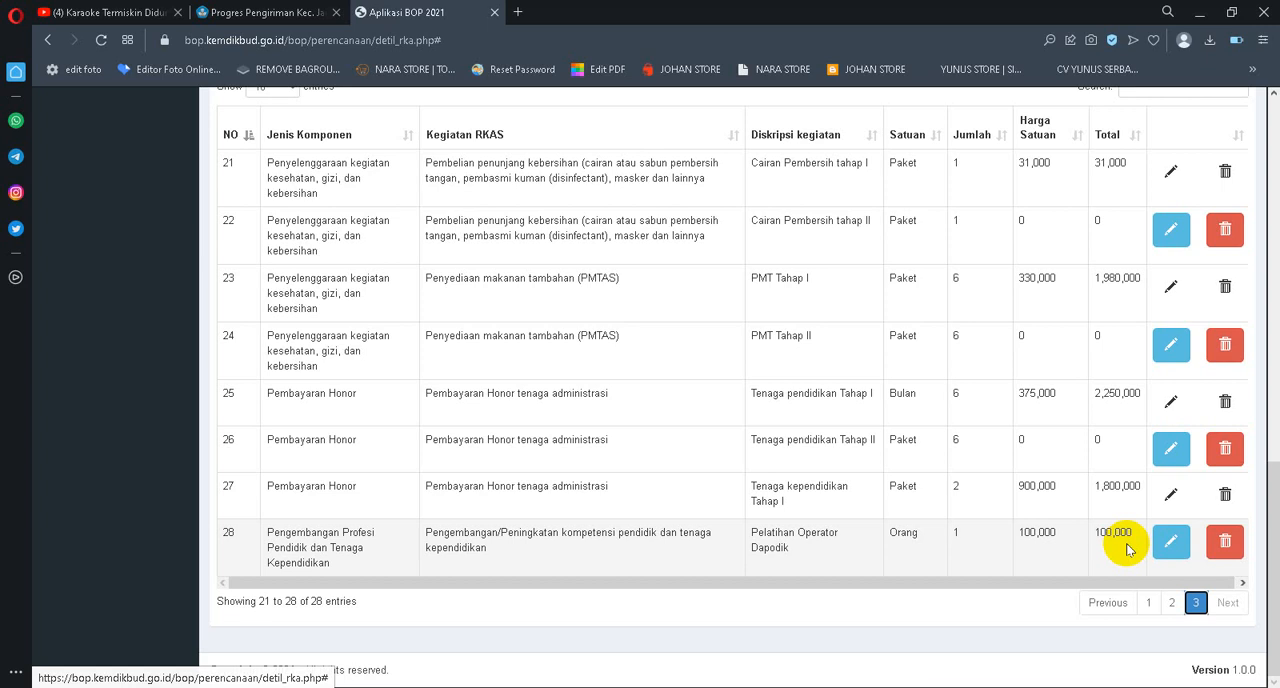
Start a new planning entry with component Pengembangan Perpustakaan dan/atau layanan pojok baca and activity Langganan koran dan majalah
scroll(1060, 520, "up", 5)
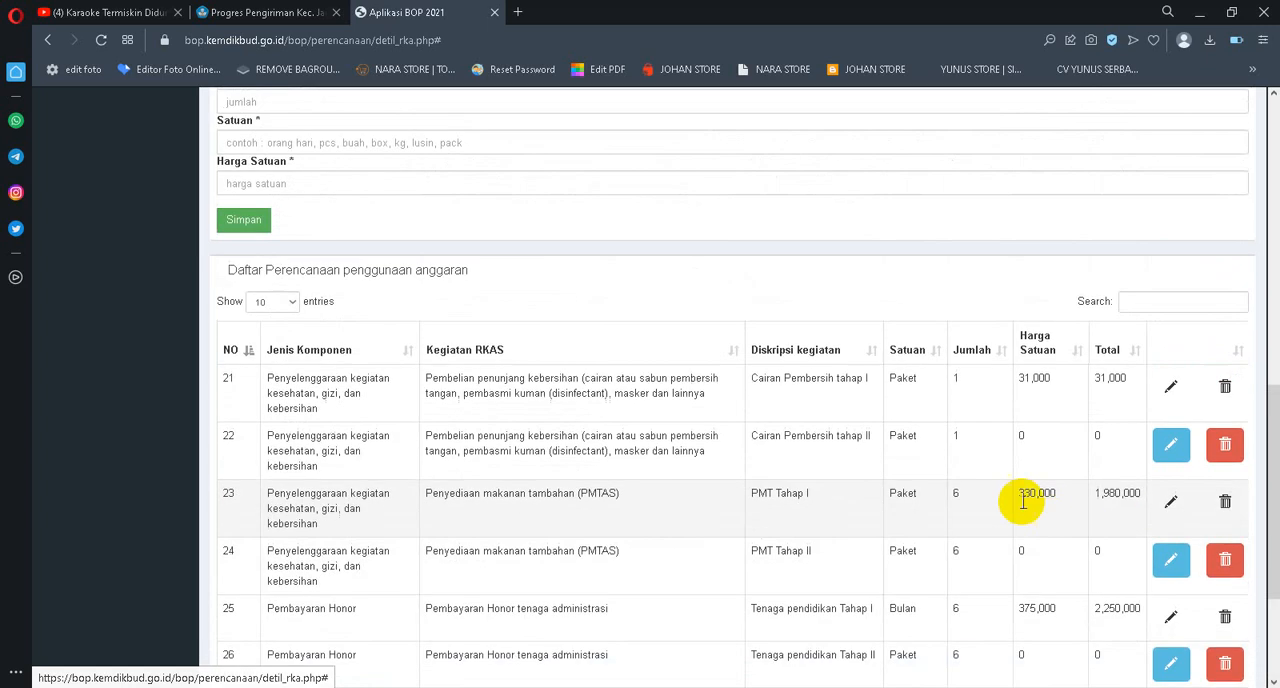
left_click(360, 192)
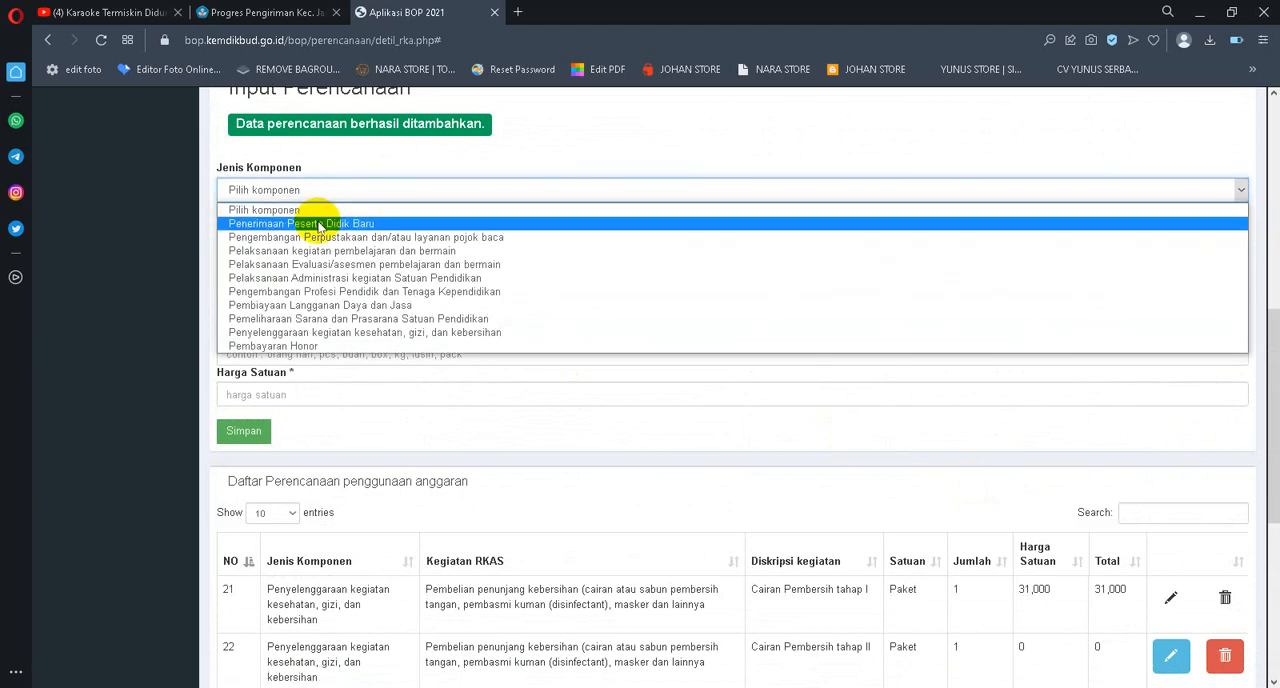
left_click(414, 238)
left_click(305, 231)
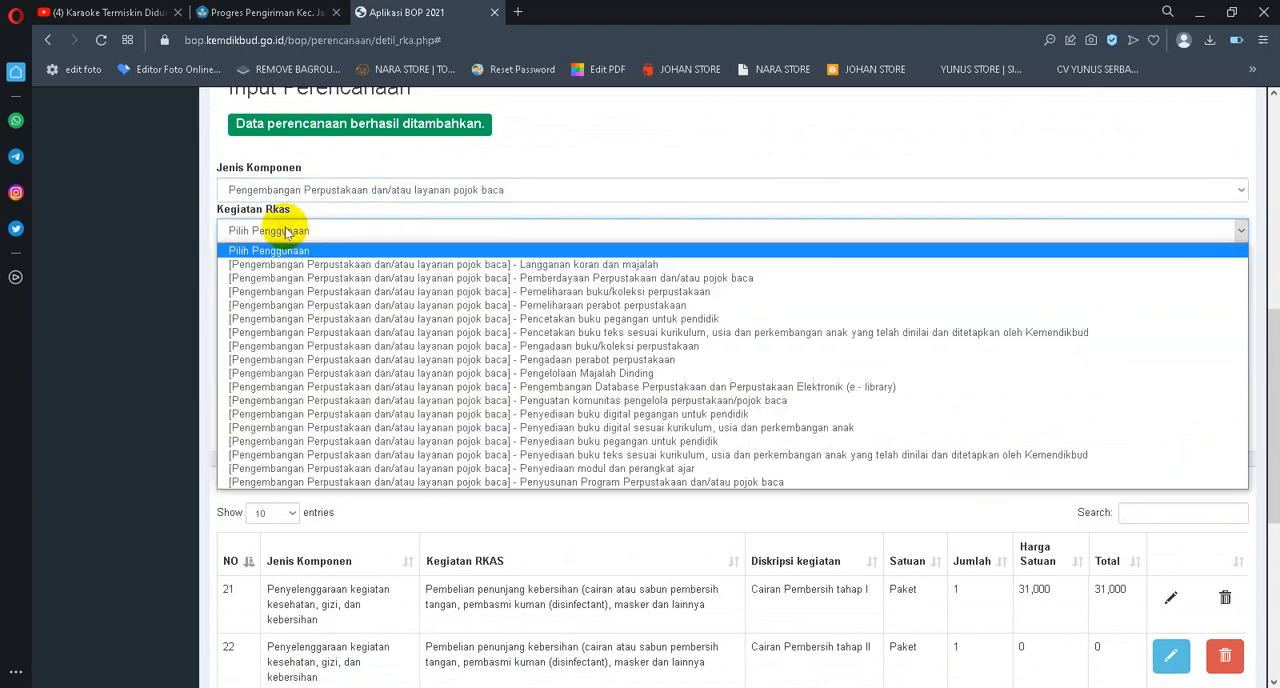
left_click(652, 266)
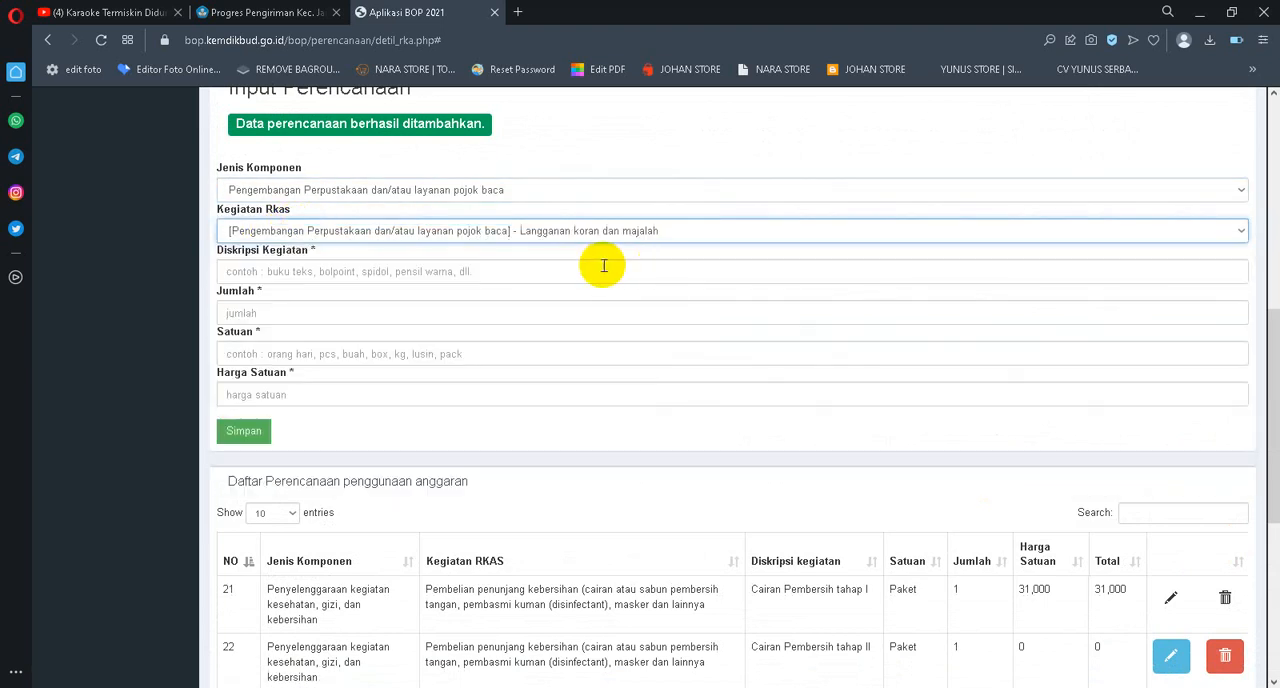
Enter Buku Majalah Pijar as the new entry's activity description
left_click(286, 274)
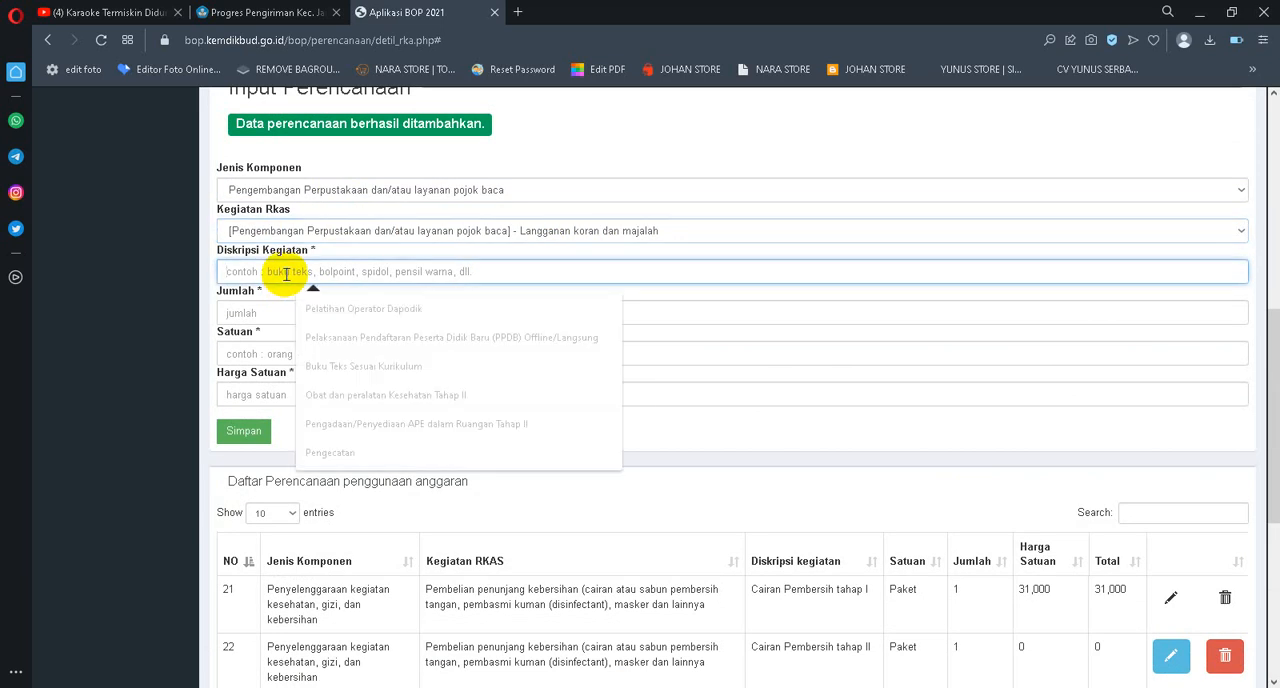
type("Buku")
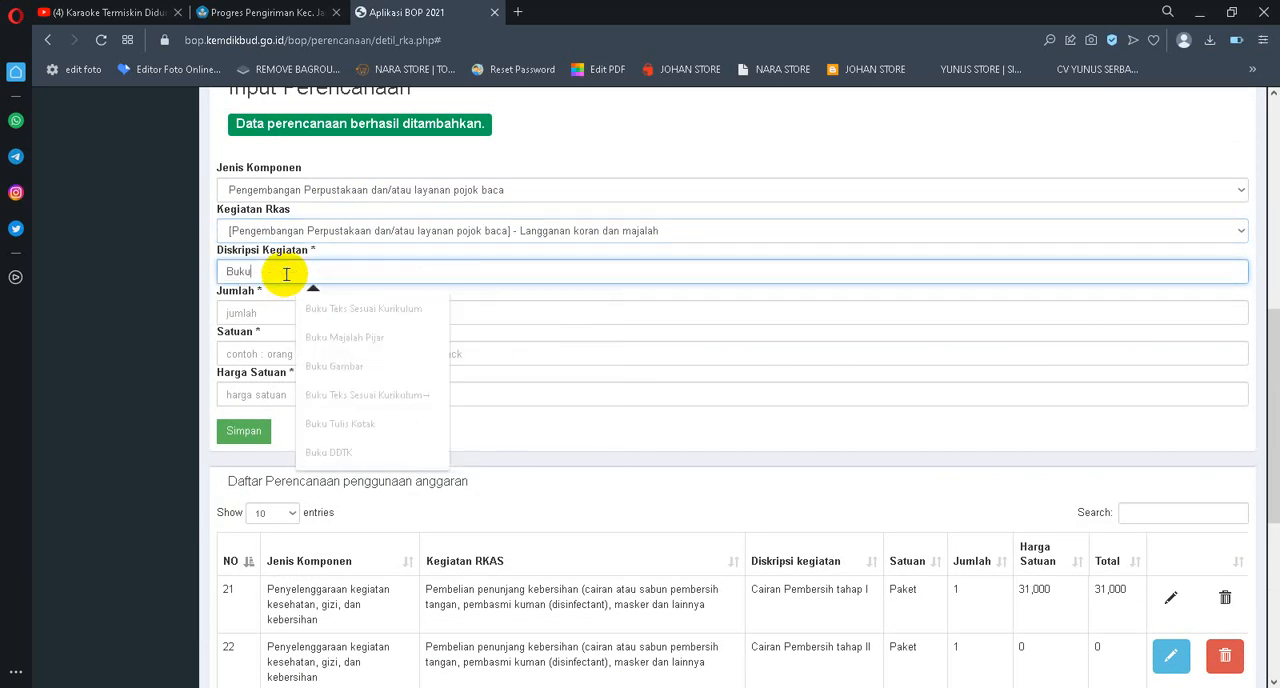
type(" Majalah")
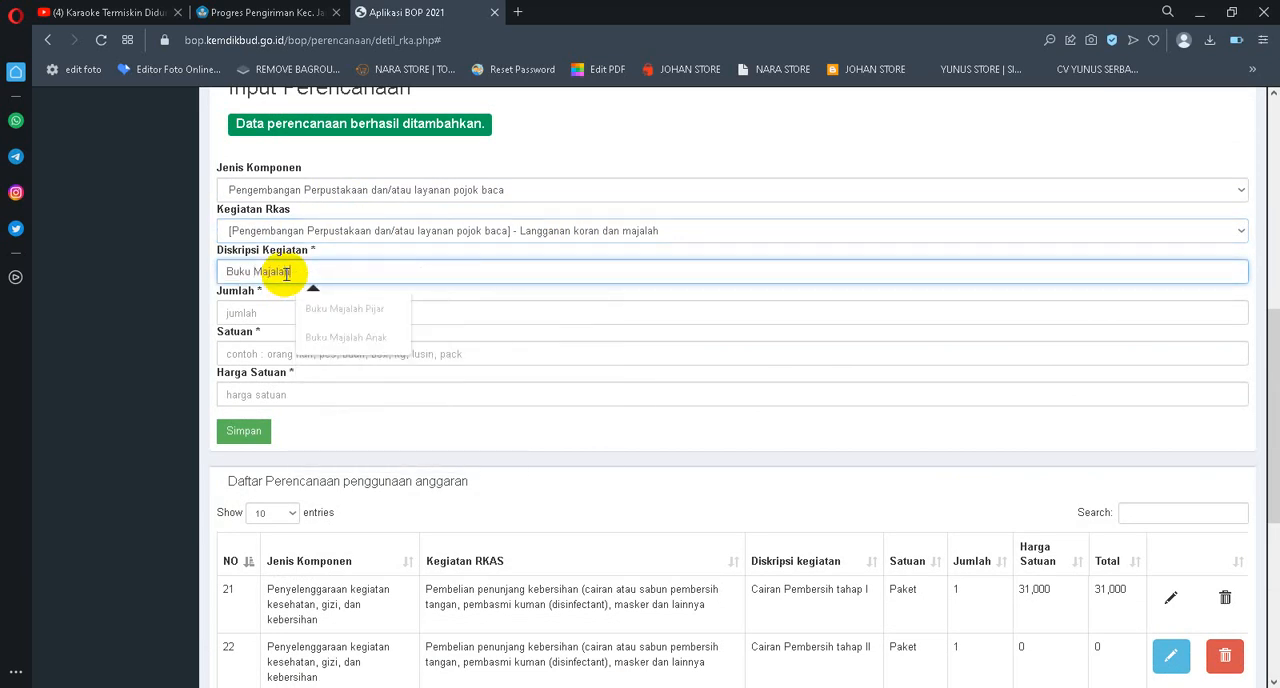
type(" Pi")
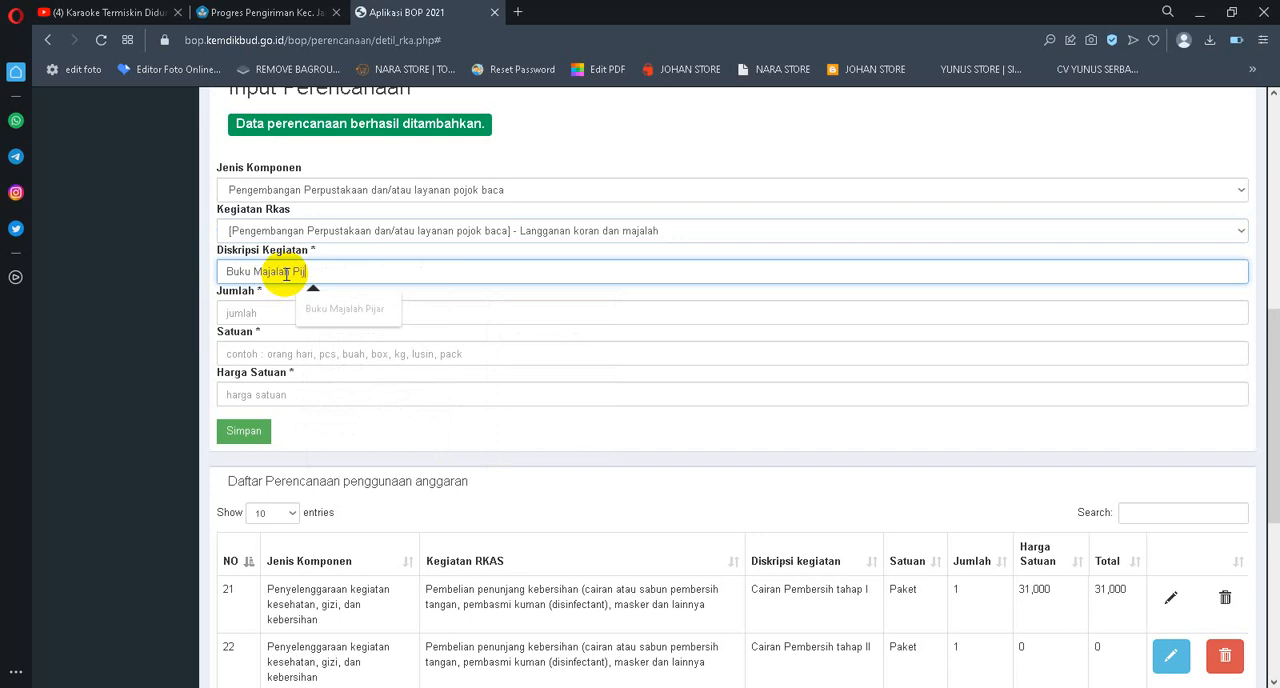
type("jar")
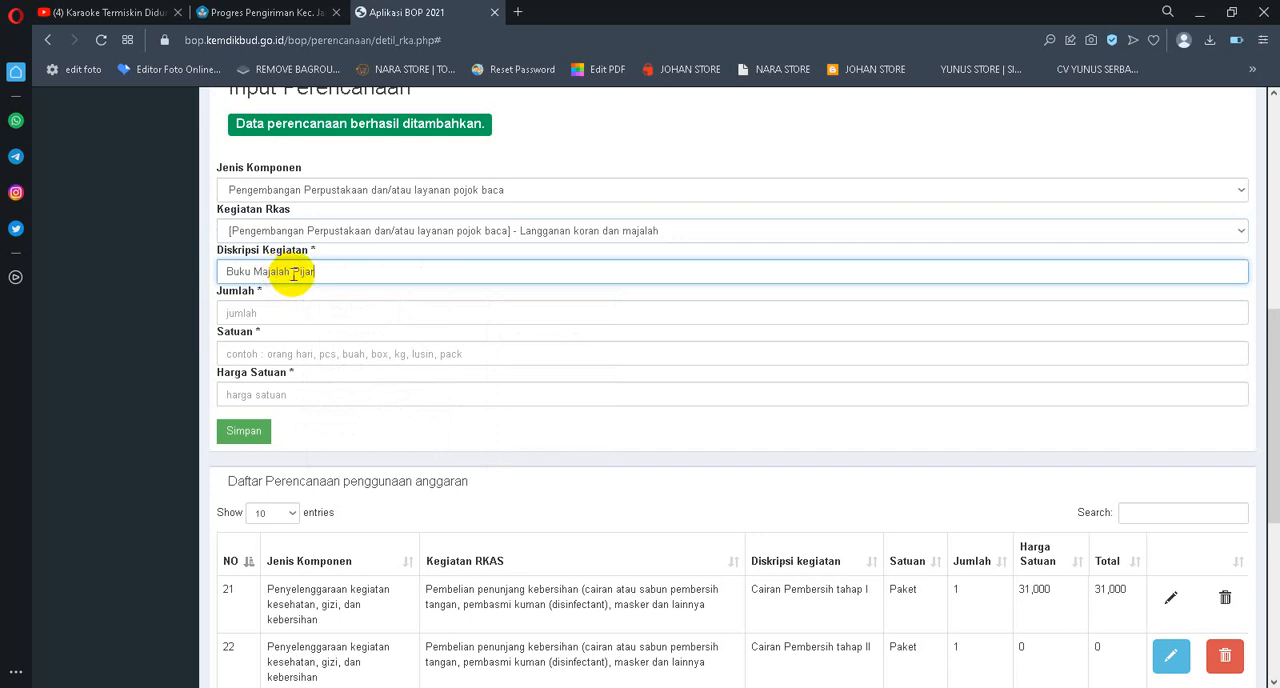
Set the magazine entry's Jumlah to 3, Satuan to eks and Harga Satuan to 50000, and save it
left_click(267, 311)
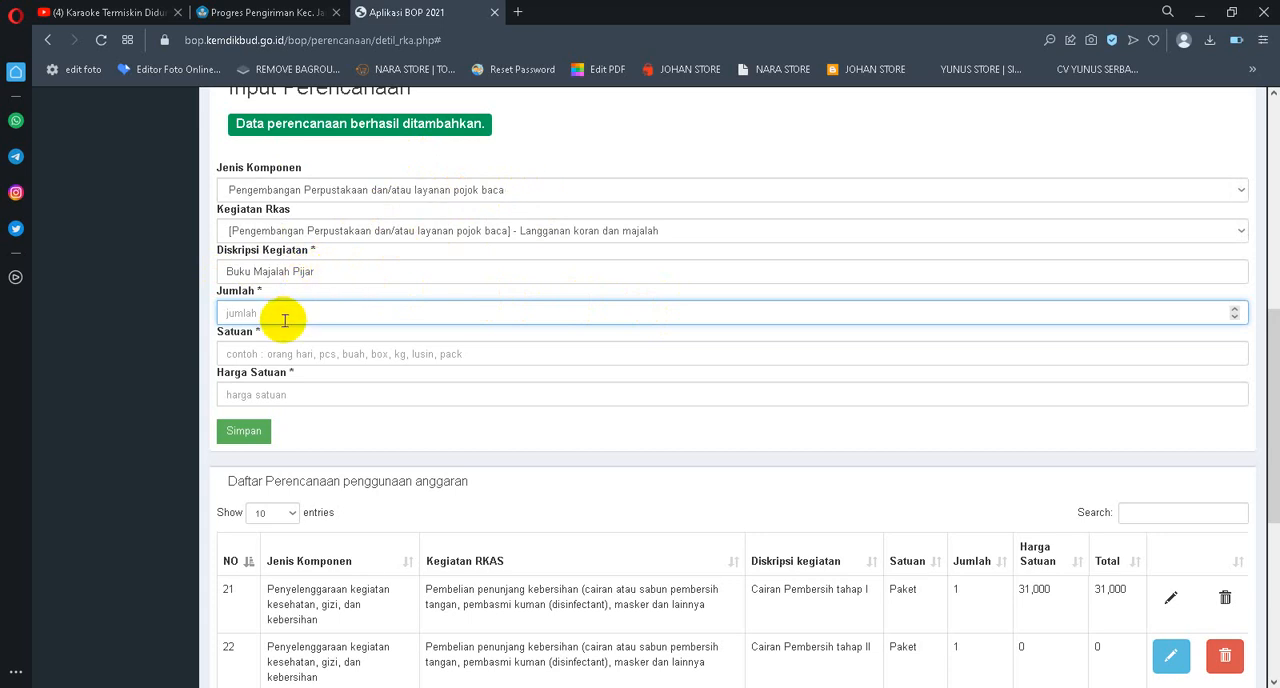
type("6")
left_click_drag(274, 309, 195, 310)
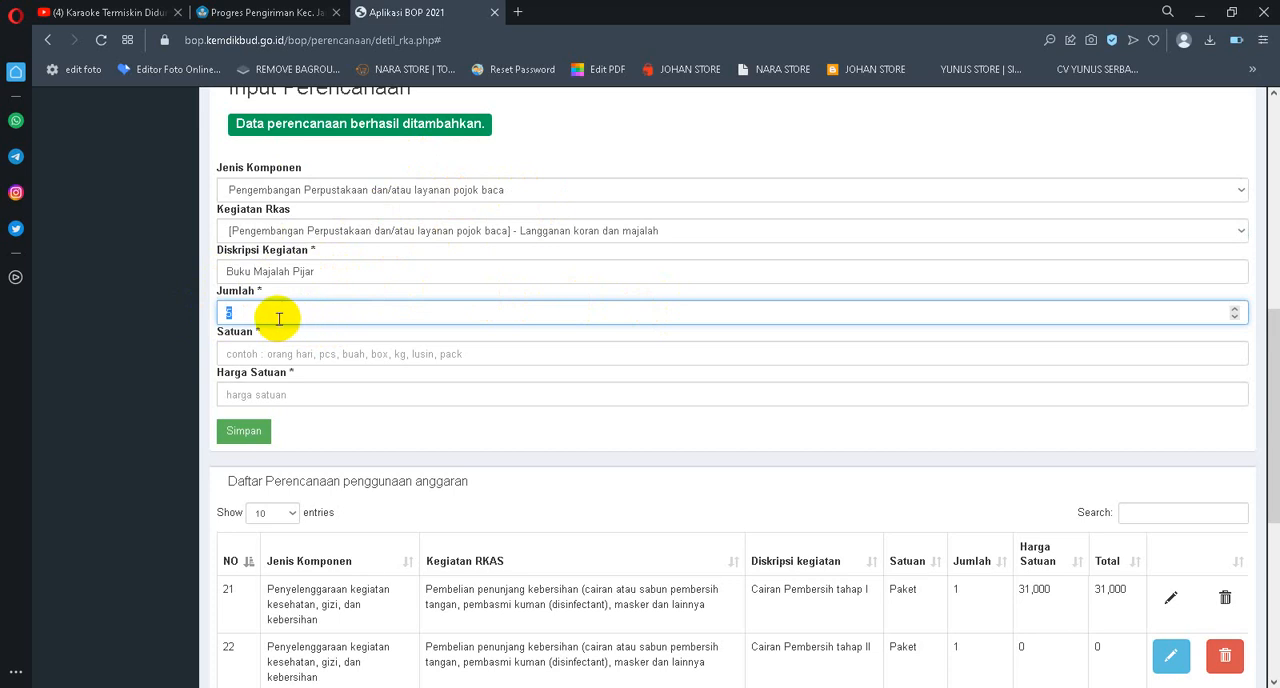
type("3")
left_click(235, 355)
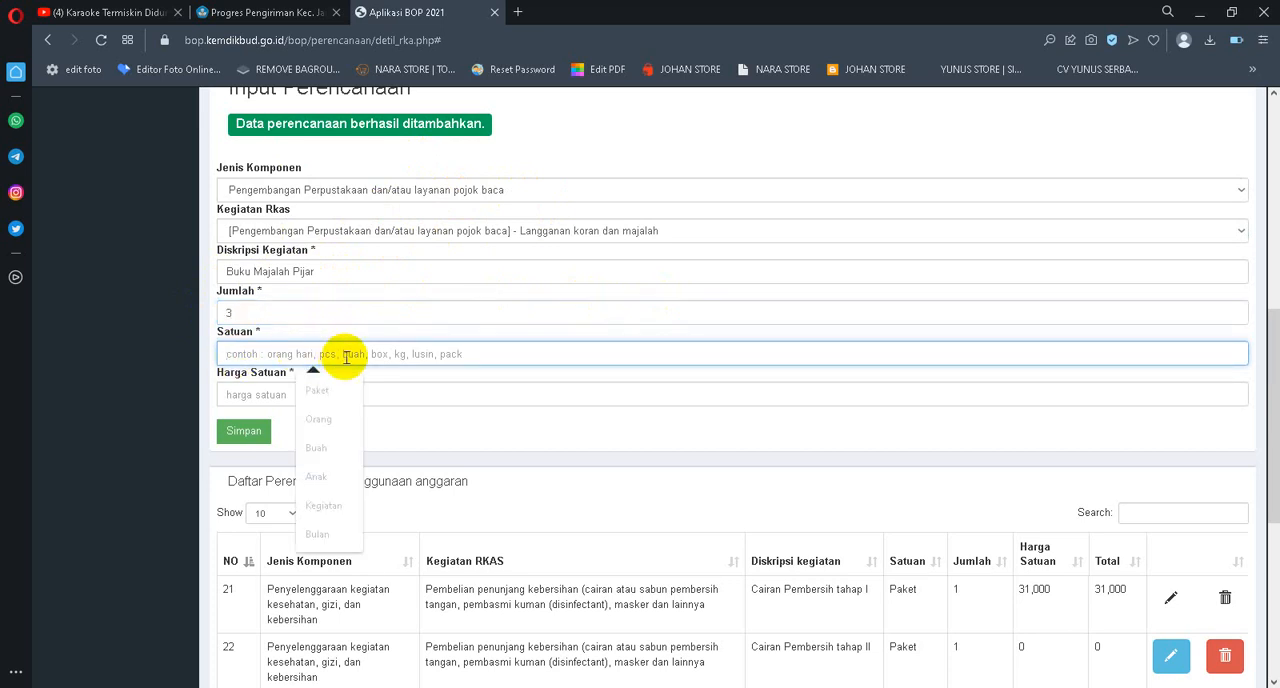
type("eks")
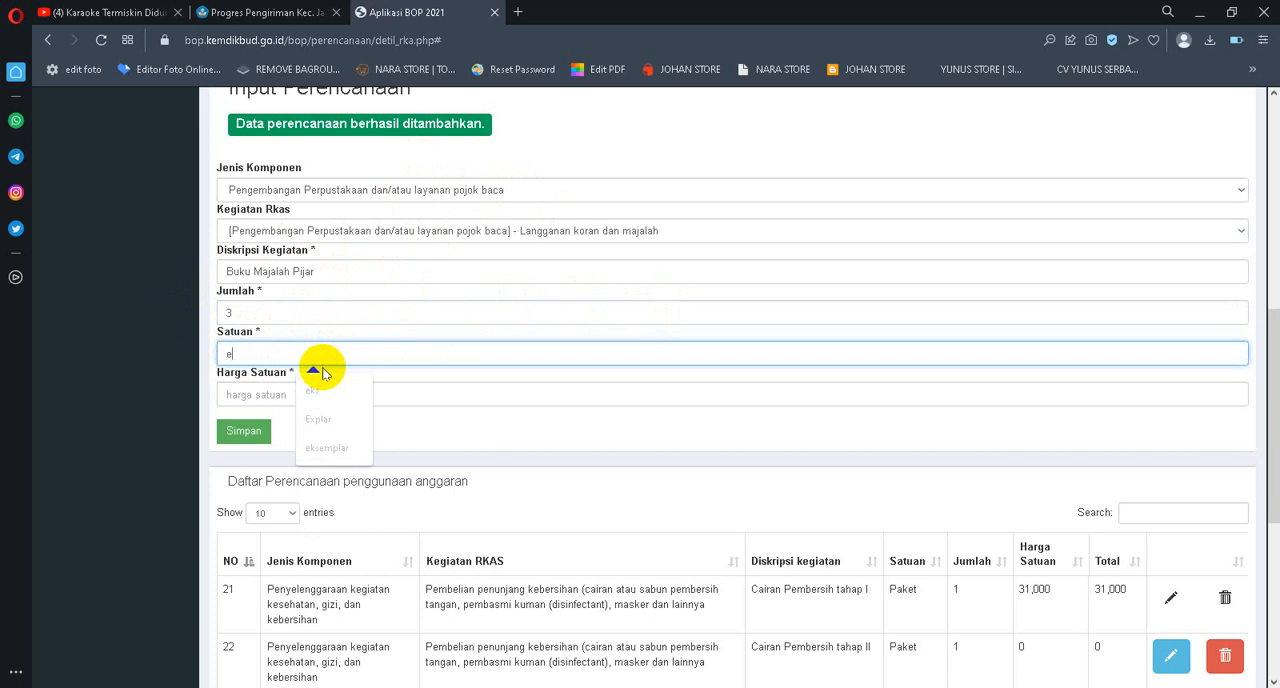
left_click(256, 396)
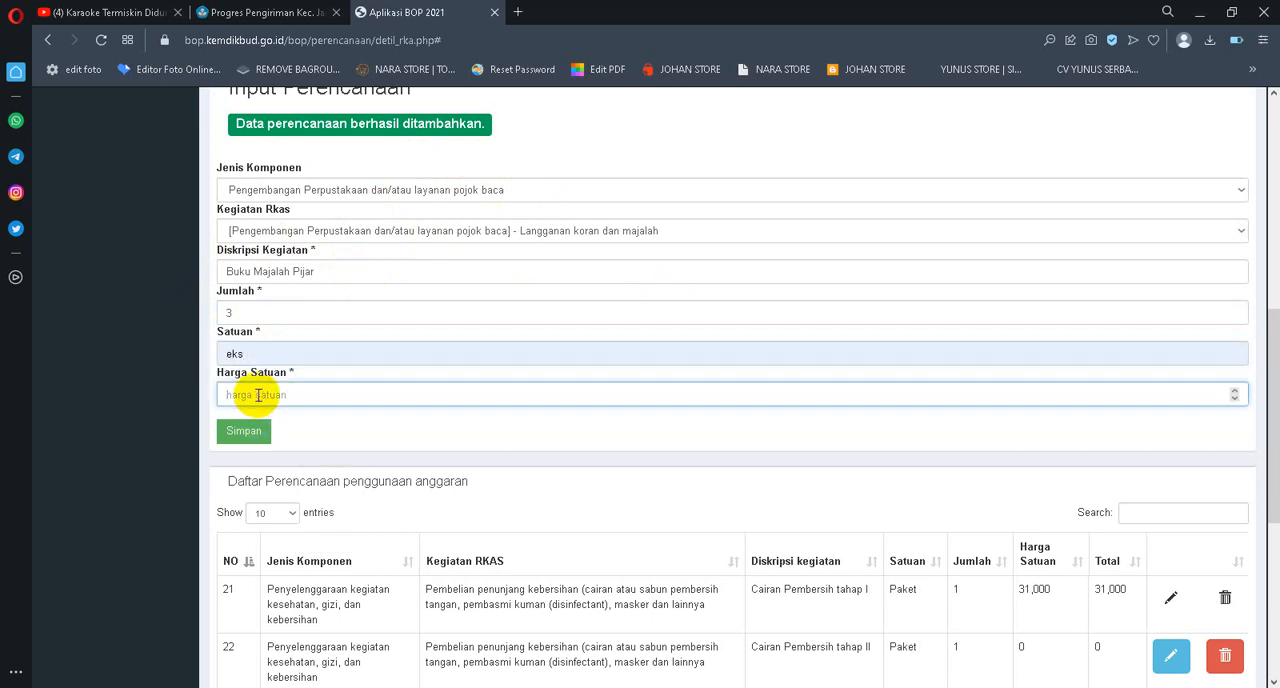
type("50000")
left_click(245, 431)
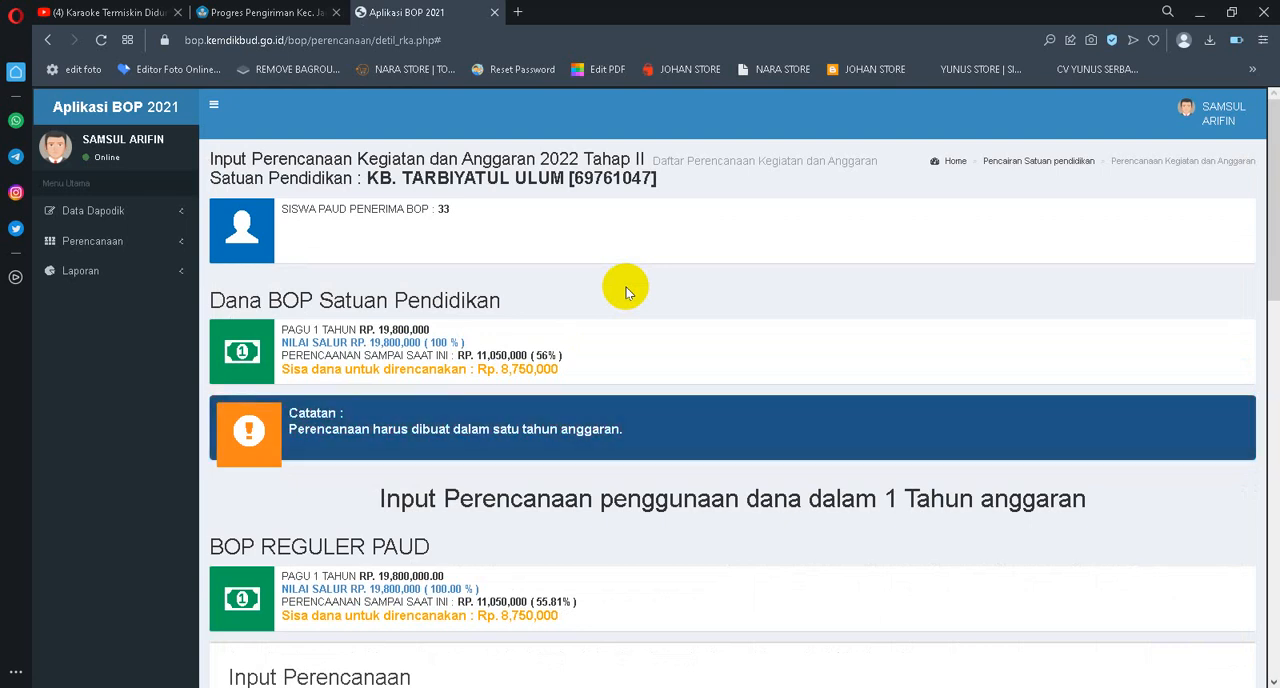
Review the remaining BOP funds available for planning and the first page of the planning list
scroll(529, 318, "down", 2)
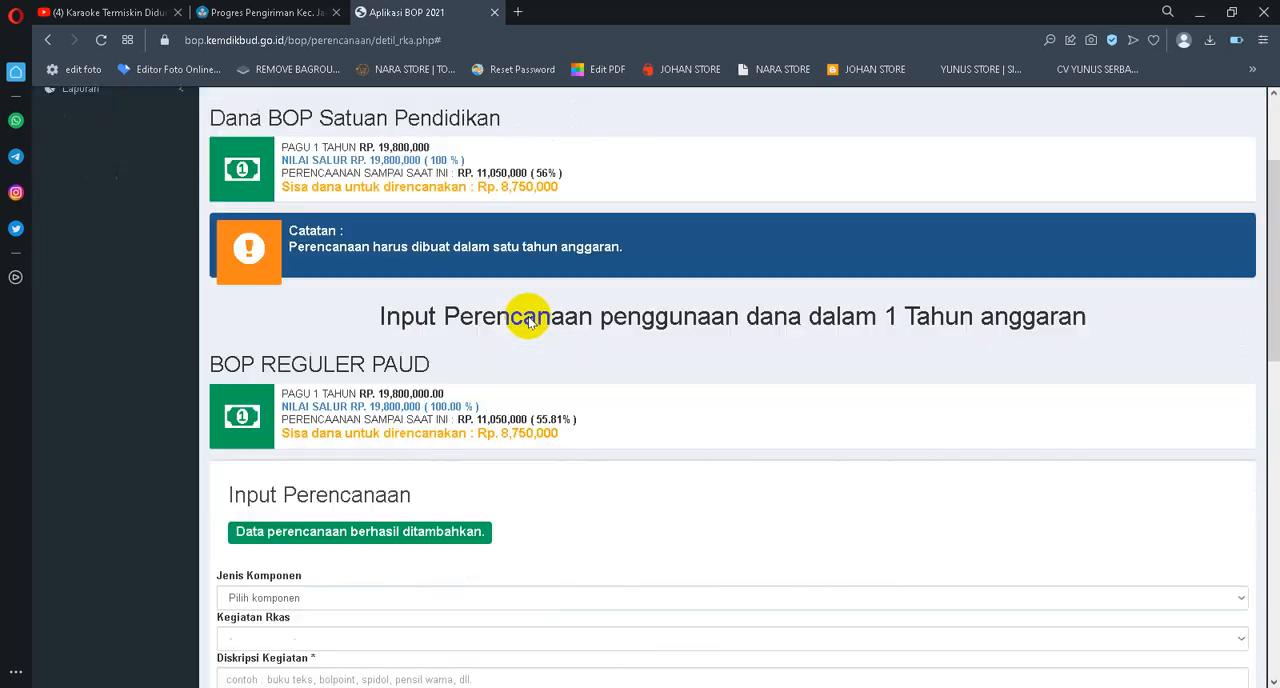
scroll(530, 320, "down", 2)
scroll(551, 311, "up", 1)
scroll(552, 309, "down", 3)
scroll(558, 310, "up", 1)
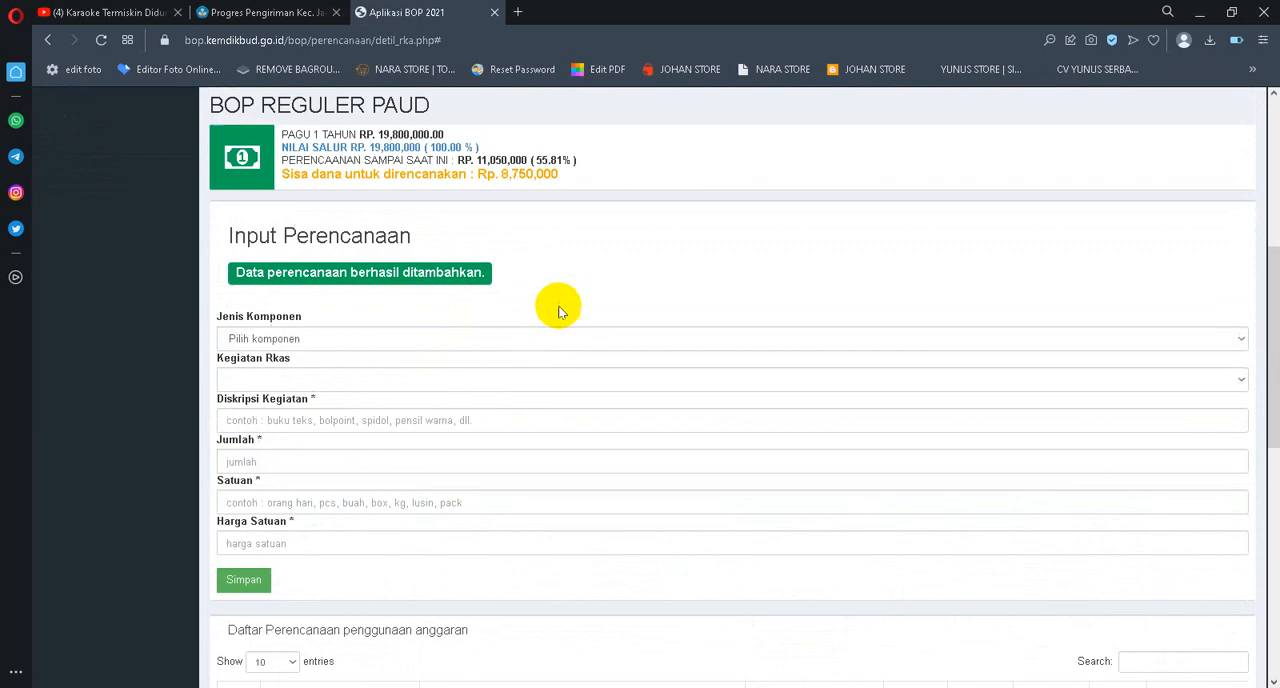
scroll(558, 311, "down", 5)
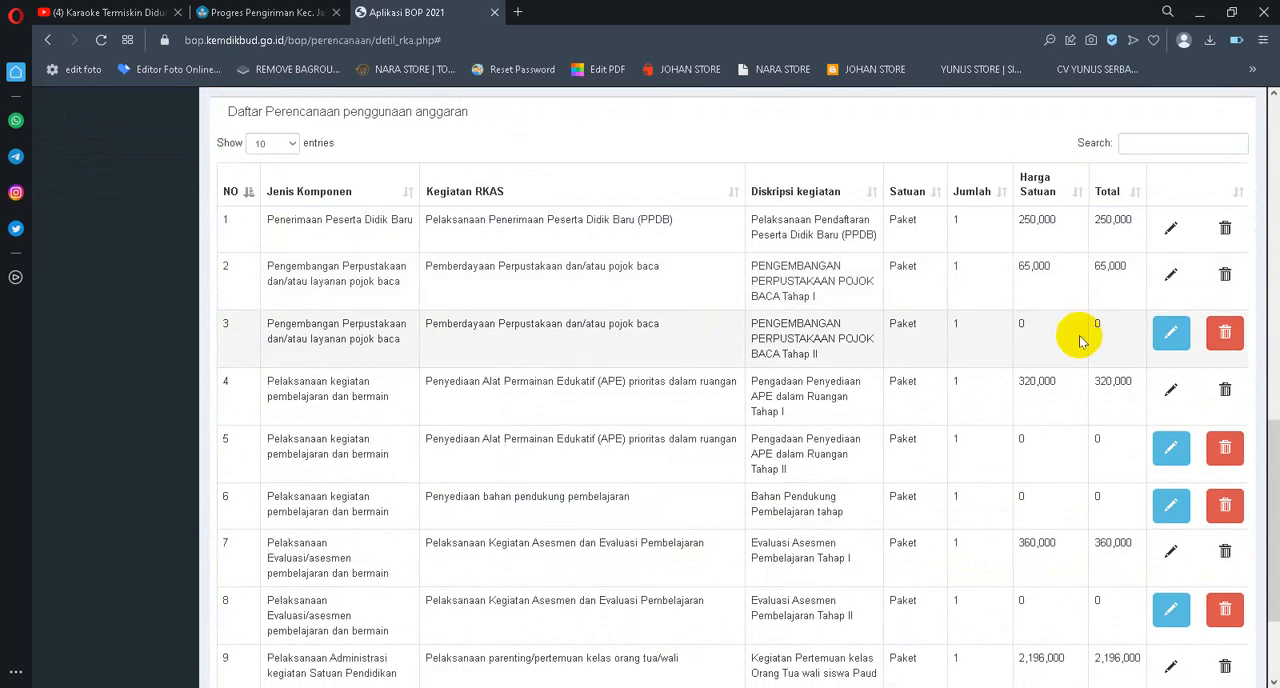
scroll(1037, 346, "down", 2)
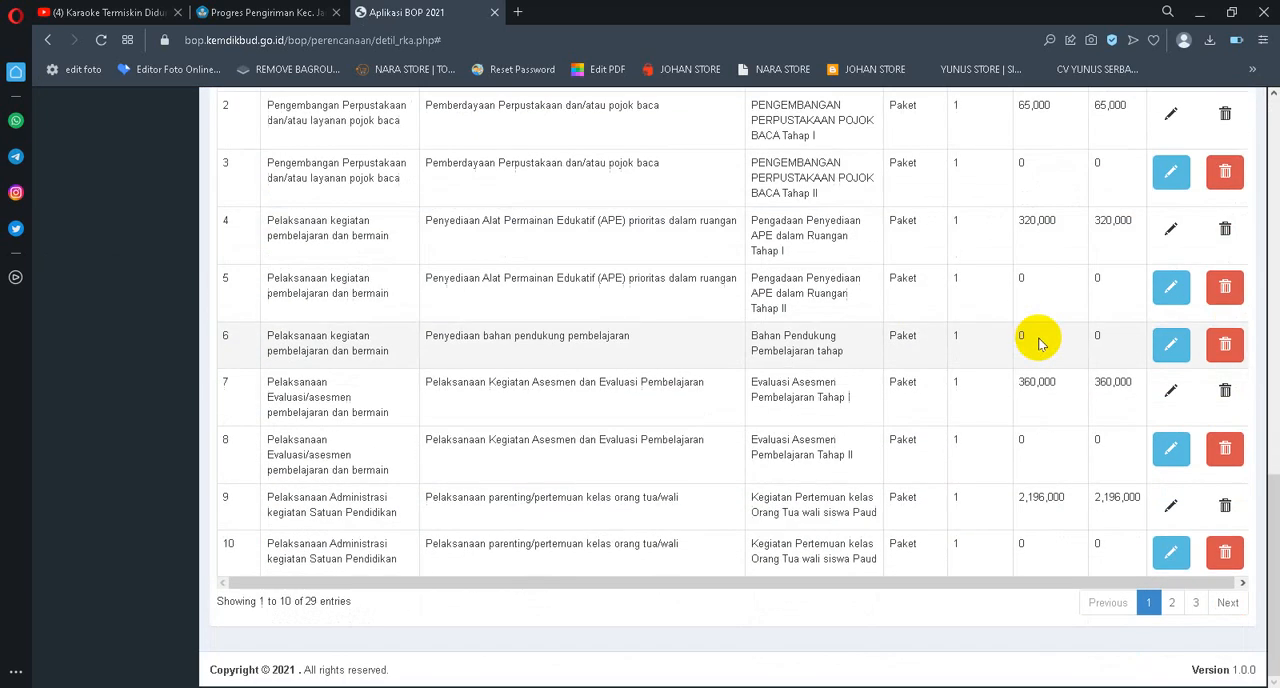
scroll(1063, 218, "up", 7)
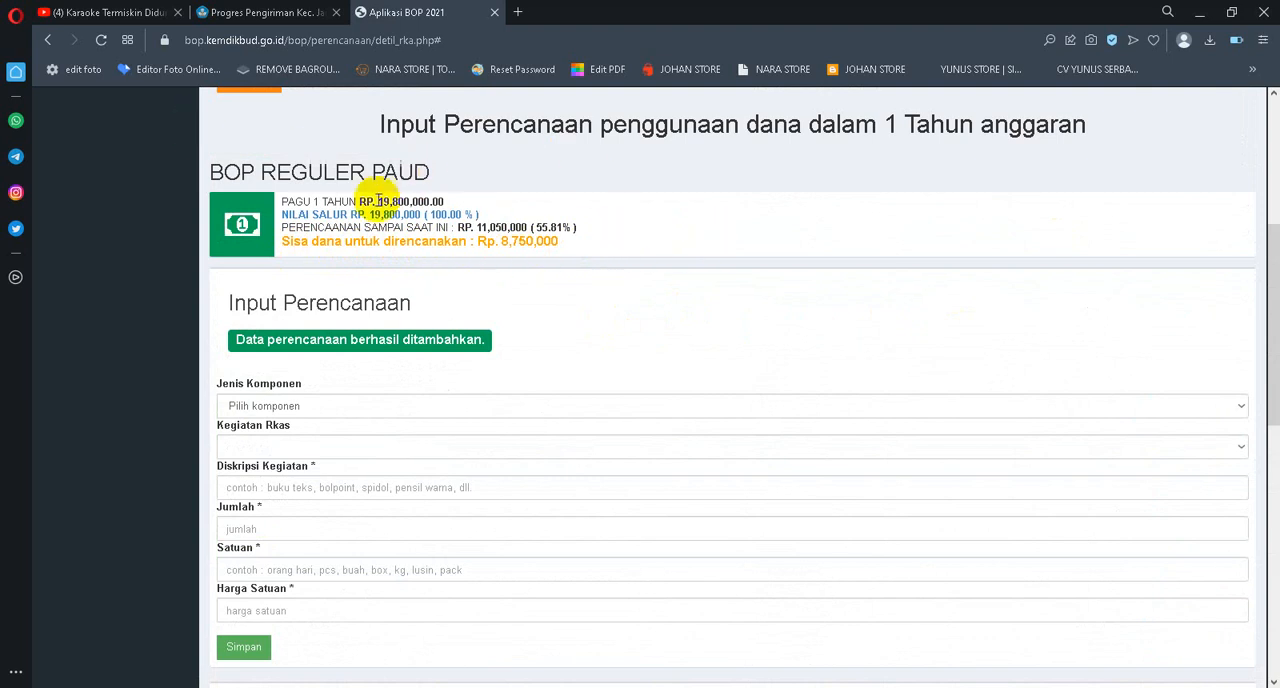
scroll(333, 193, "up", 5)
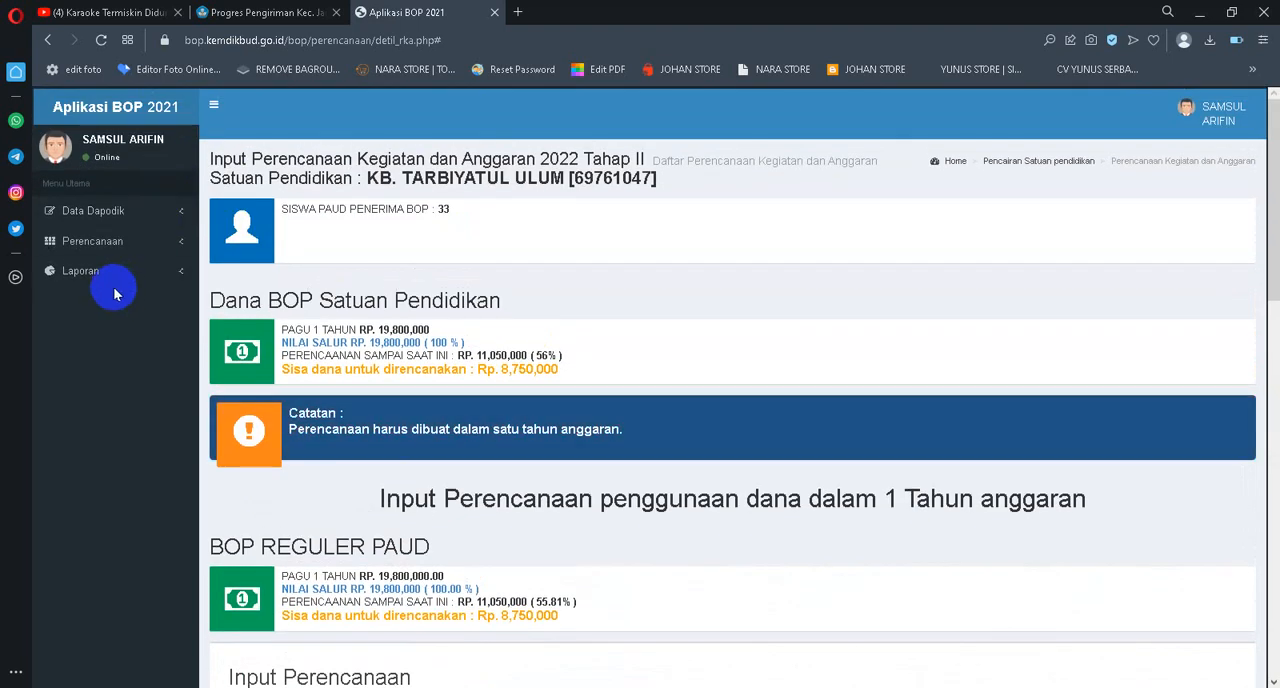
Examine the planning list's editable entries and the Buku Majalah Pijar entry on page 3
scroll(649, 336, "down", 7)
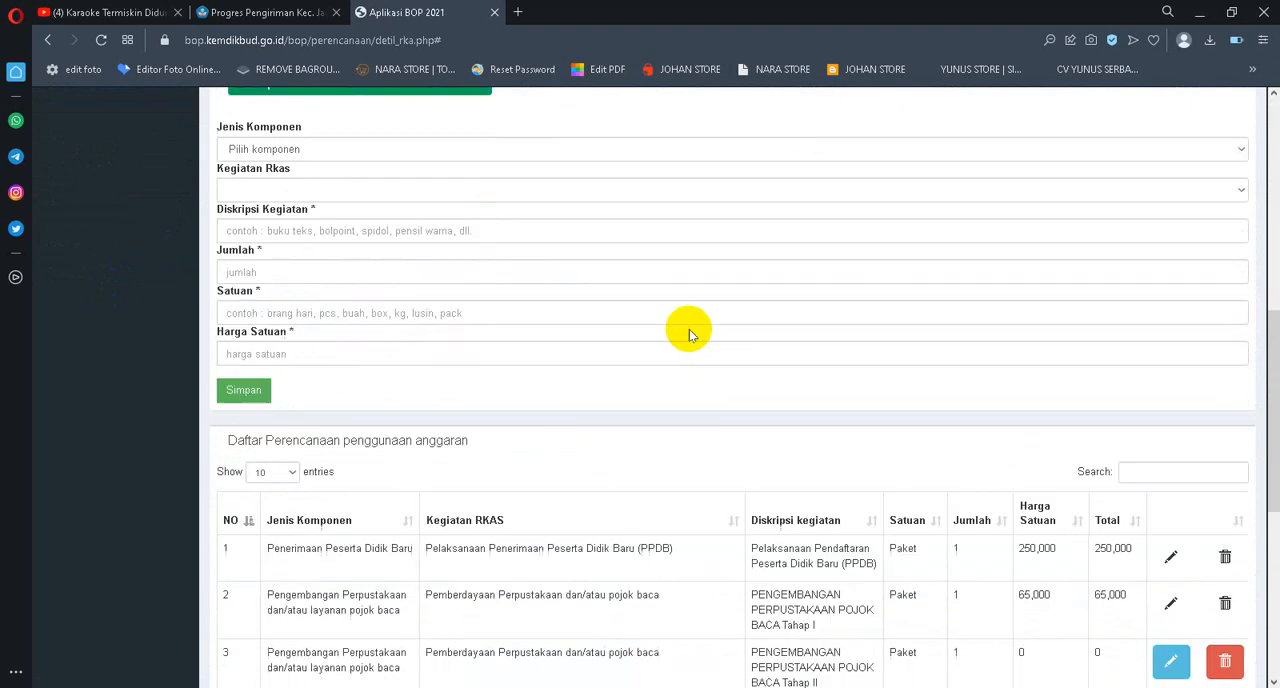
scroll(719, 330, "down", 2)
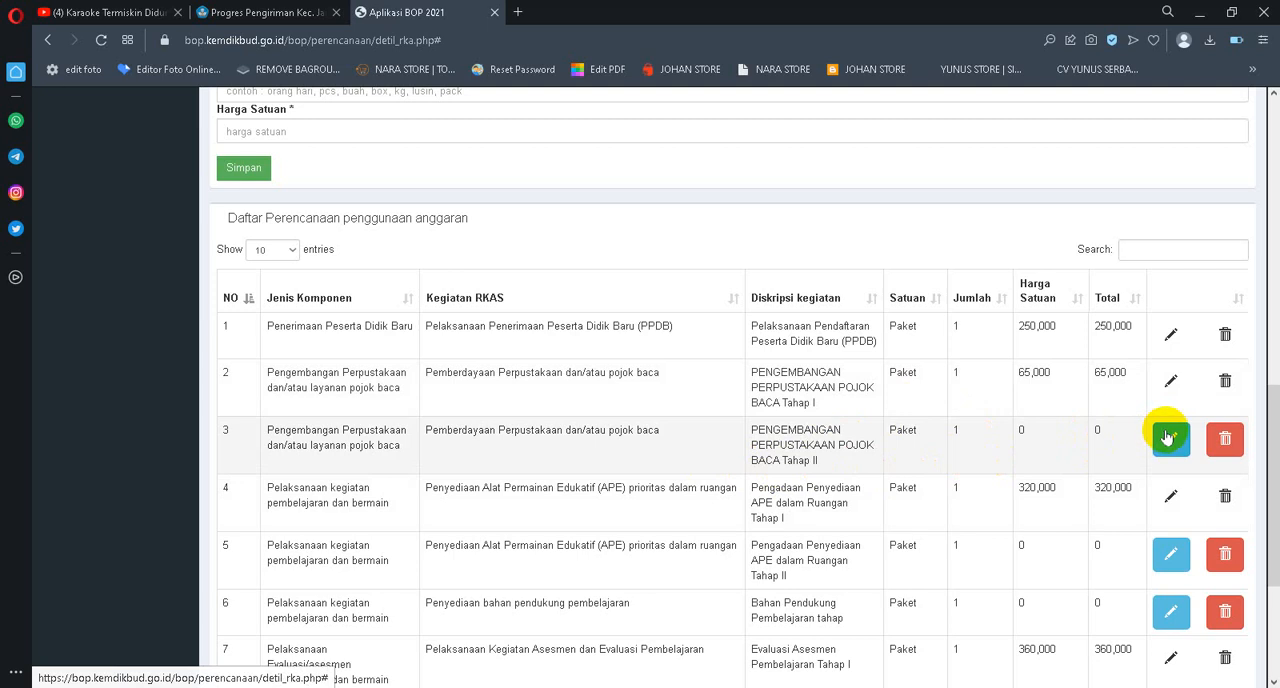
scroll(1171, 434, "down", 3)
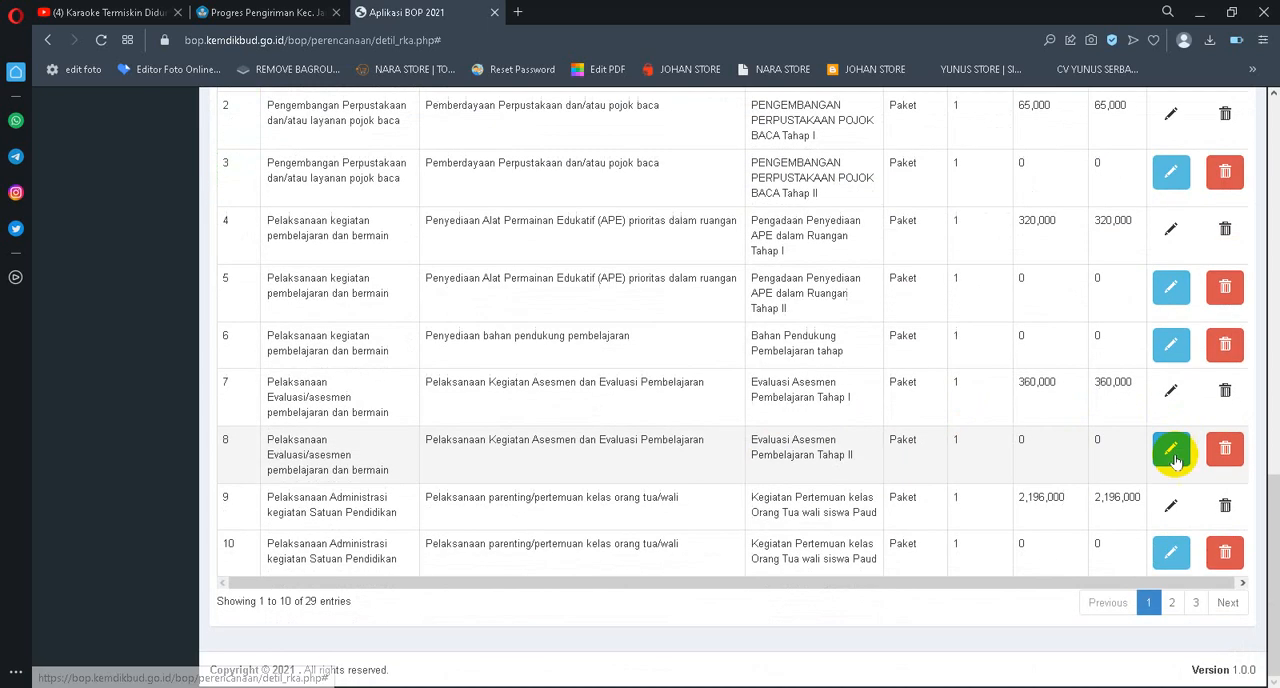
left_click(1195, 602)
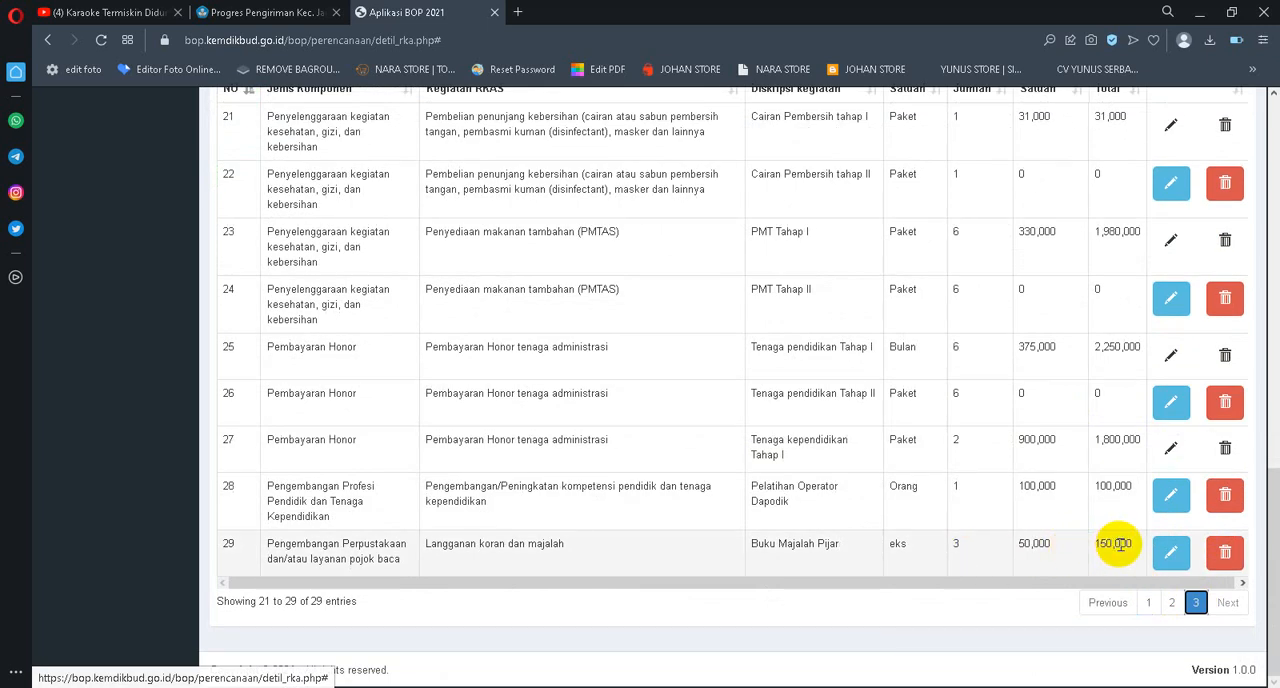
scroll(1110, 549, "up", 5)
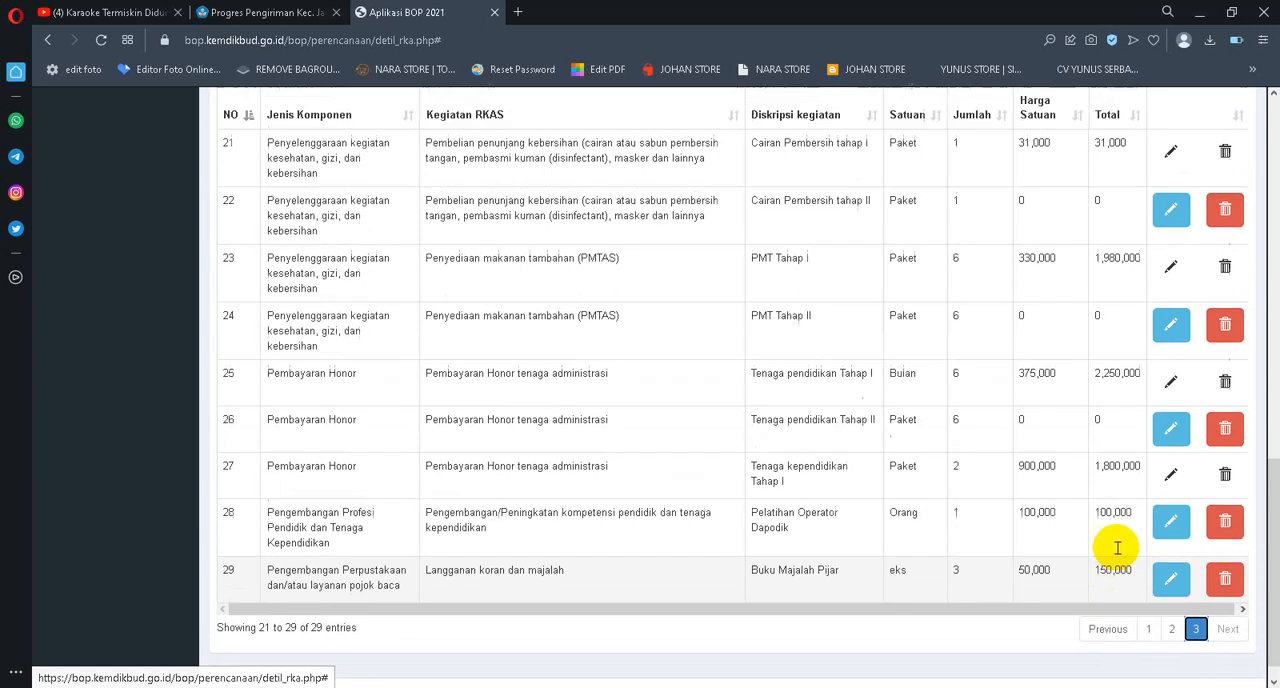
scroll(850, 454, "down", 2)
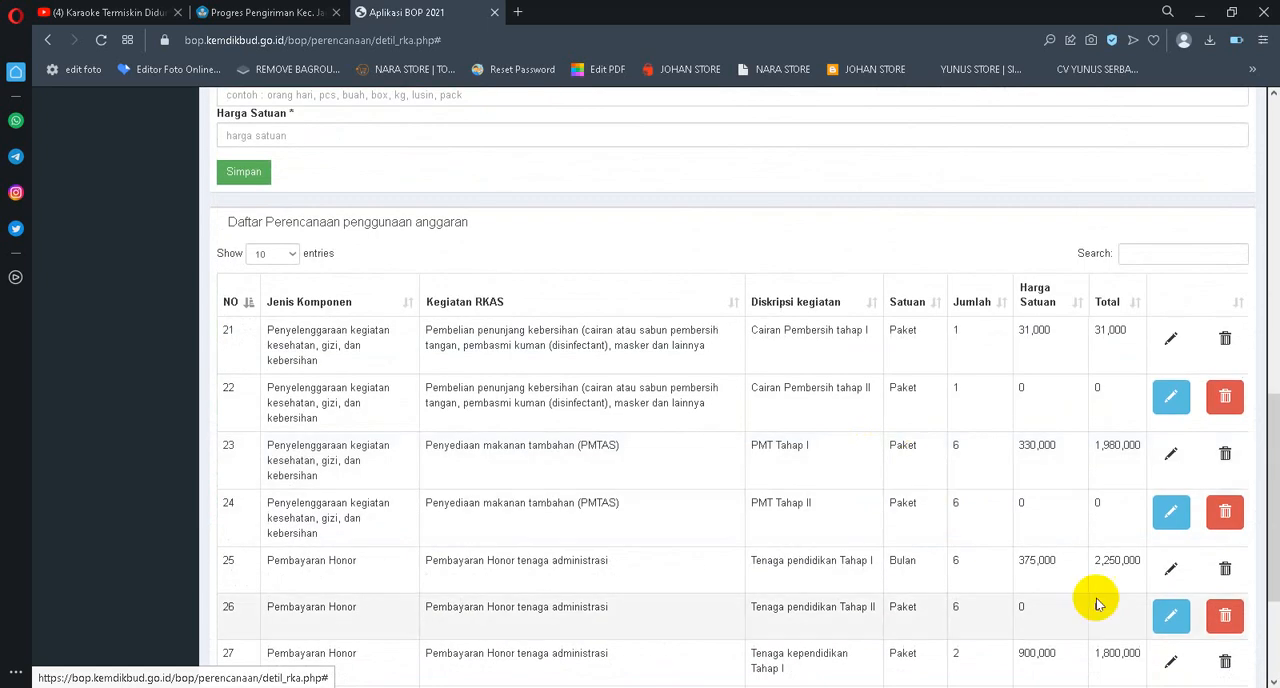
scroll(1094, 600, "down", 3)
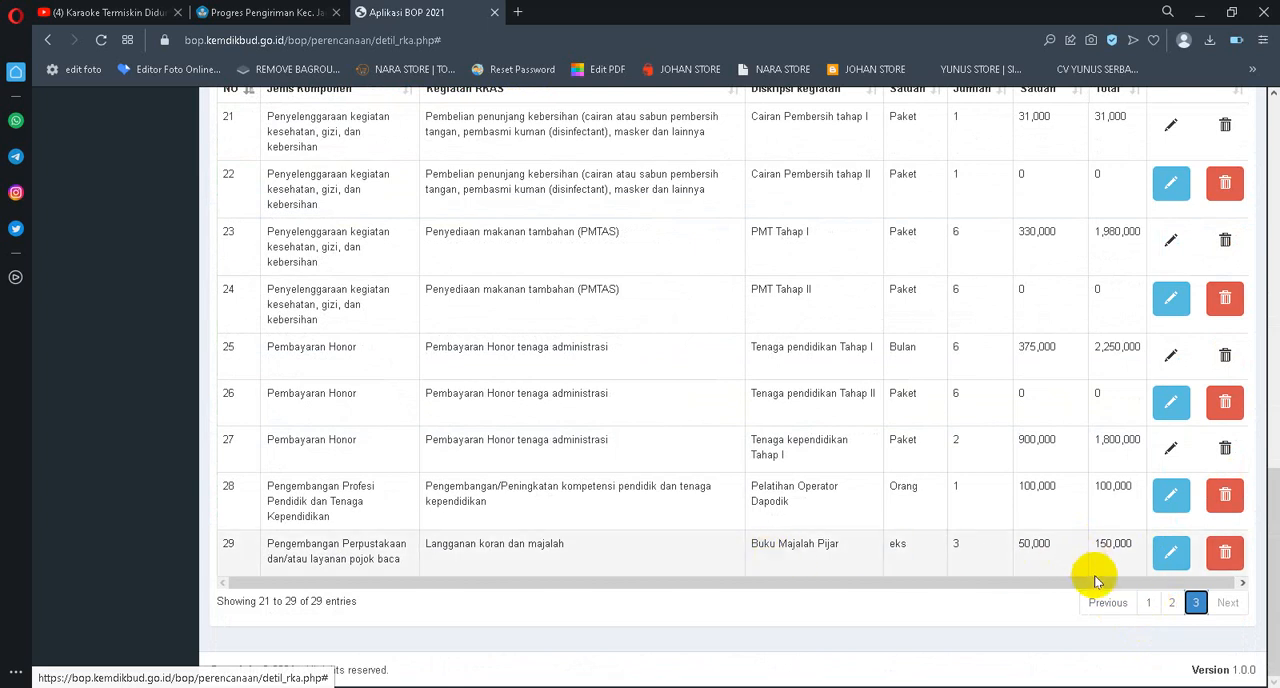
Edit the Buku Majalah Pijar entry on page 3, set its Harga Satuan to 0 and save it
left_click(1172, 553)
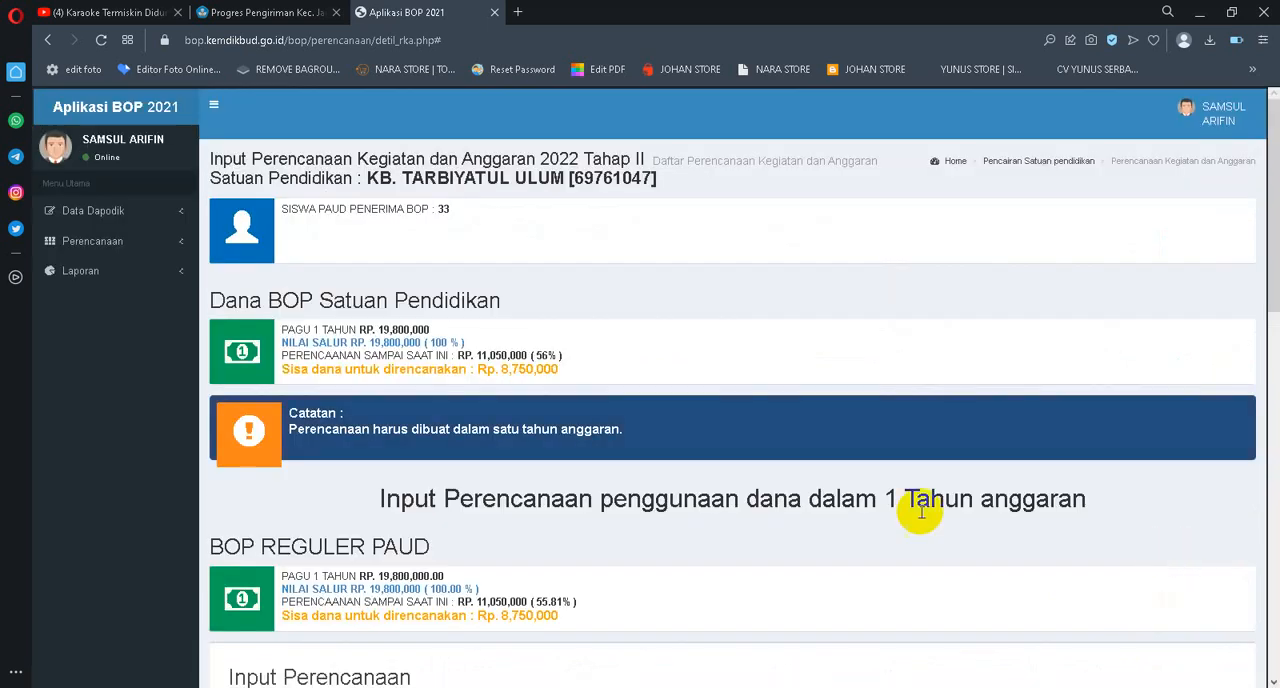
scroll(914, 509, "down", 10)
left_click_drag(258, 311, 197, 314)
type("0")
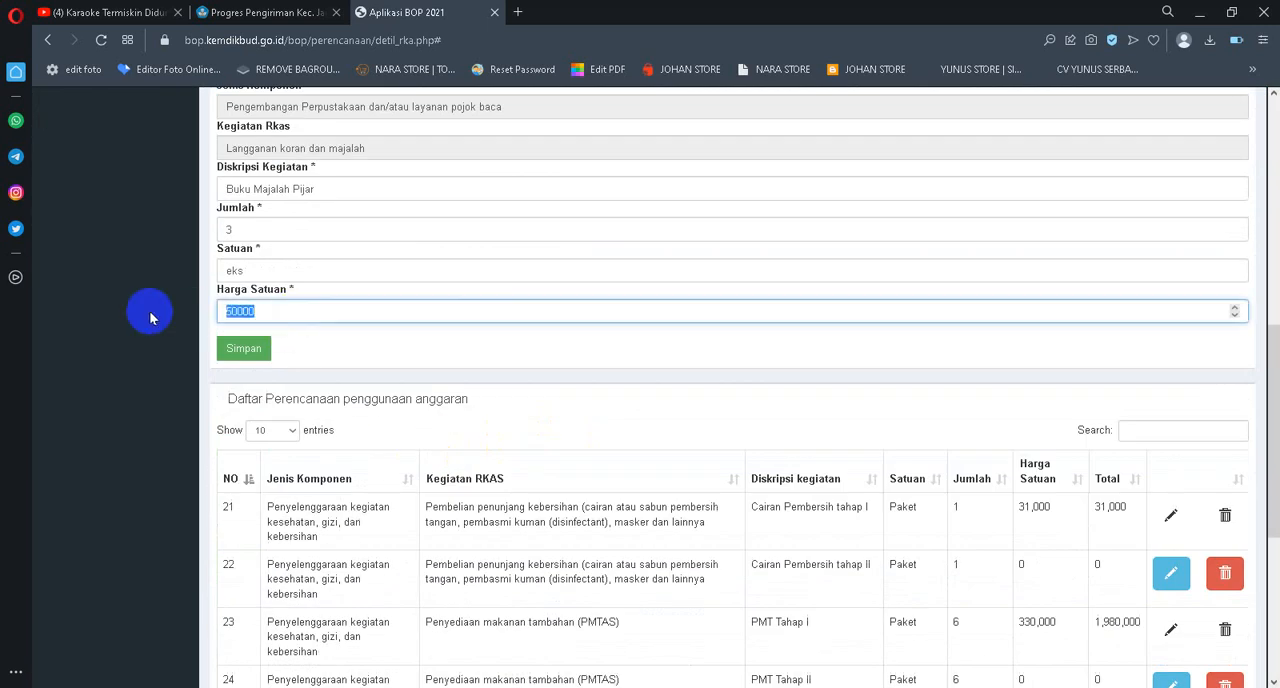
left_click(229, 350)
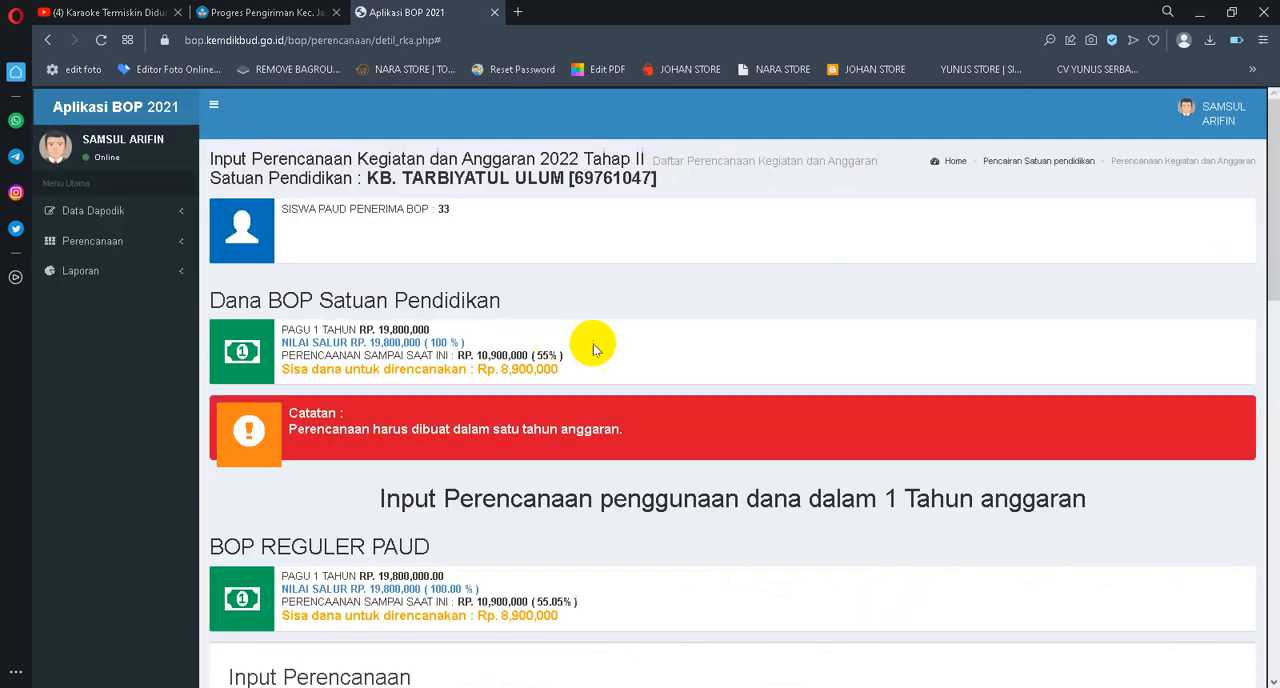
scroll(886, 386, "down", 6)
scroll(1050, 410, "down", 3)
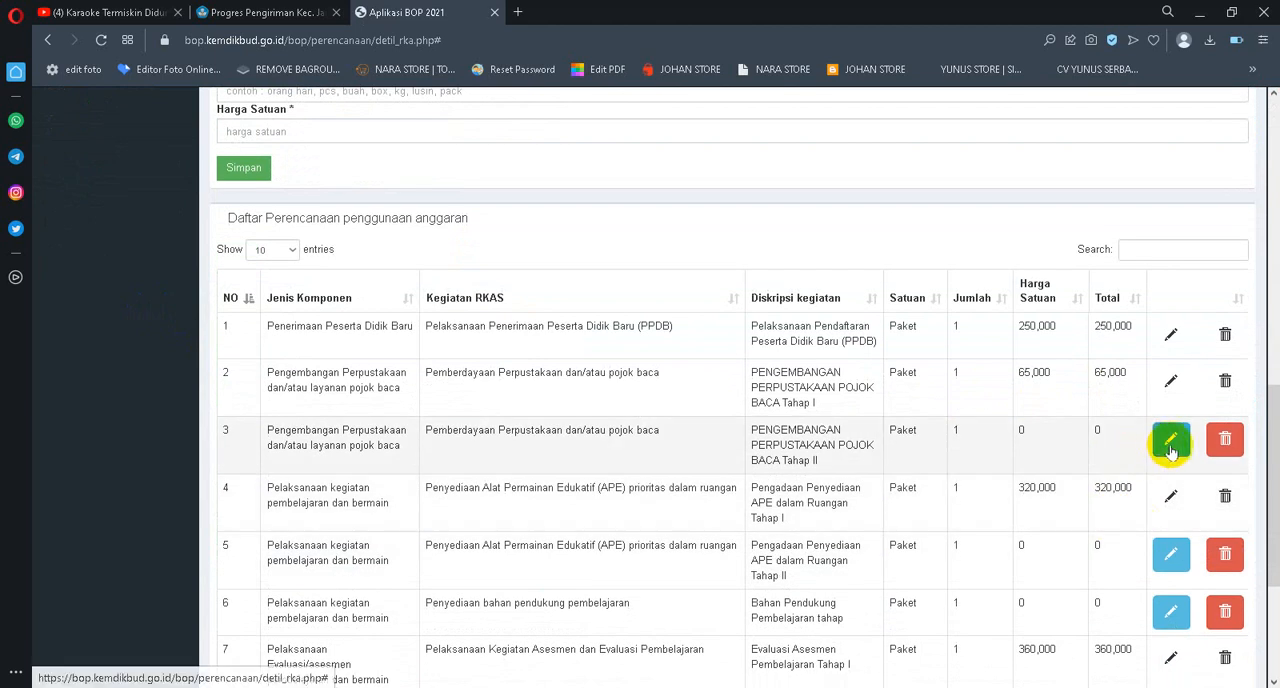
Edit the Pengembangan Perpustakaan Pojok Baca Tahap II entry, set its Harga Satuan to 150000 and save it
left_click(1160, 445)
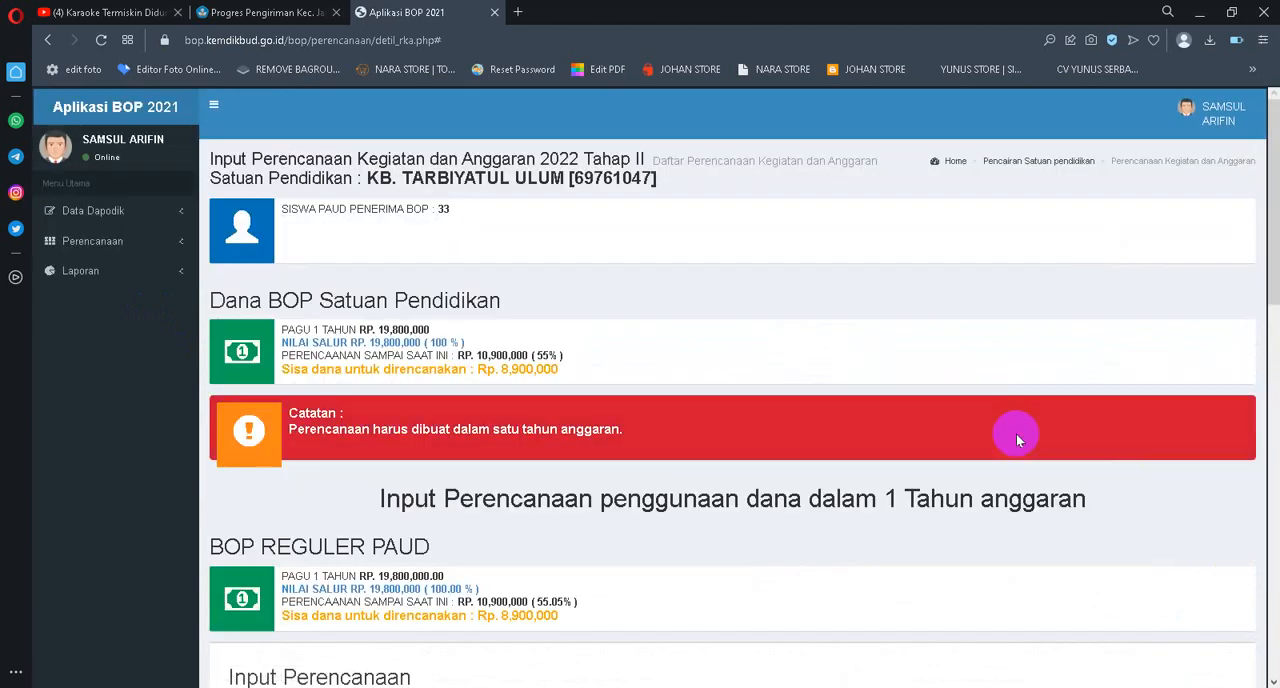
scroll(1016, 433, "down", 7)
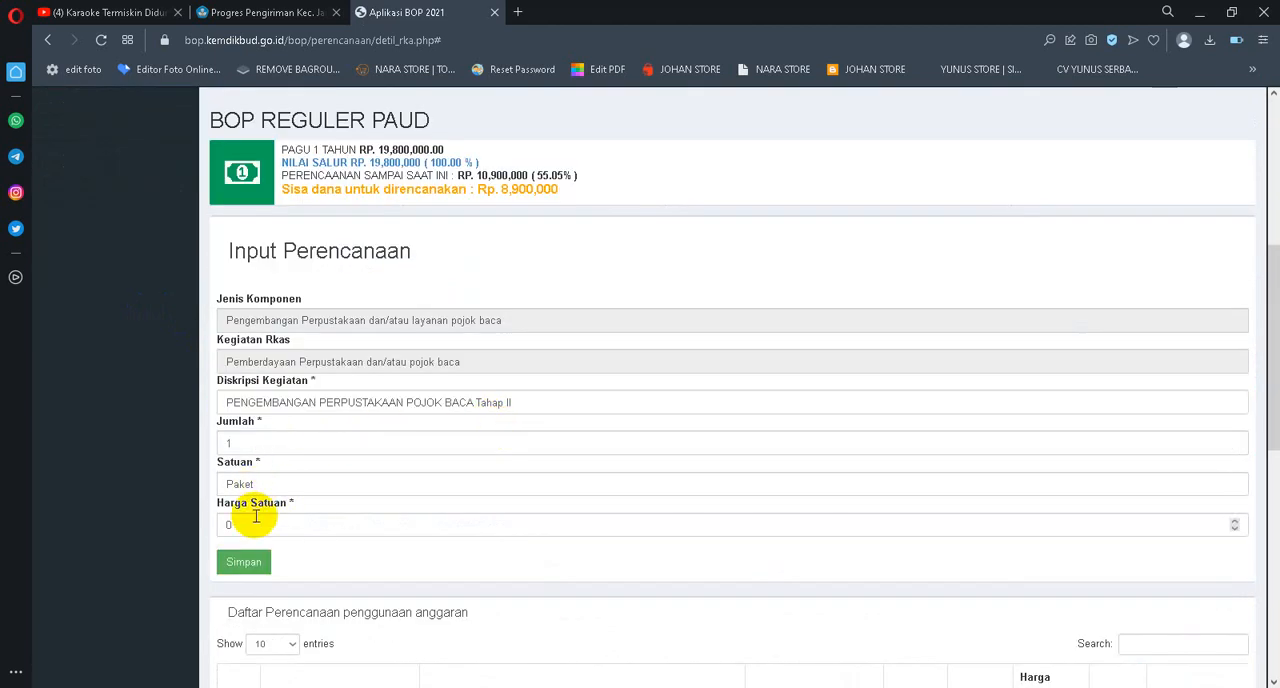
left_click_drag(252, 527, 184, 527)
type("15")
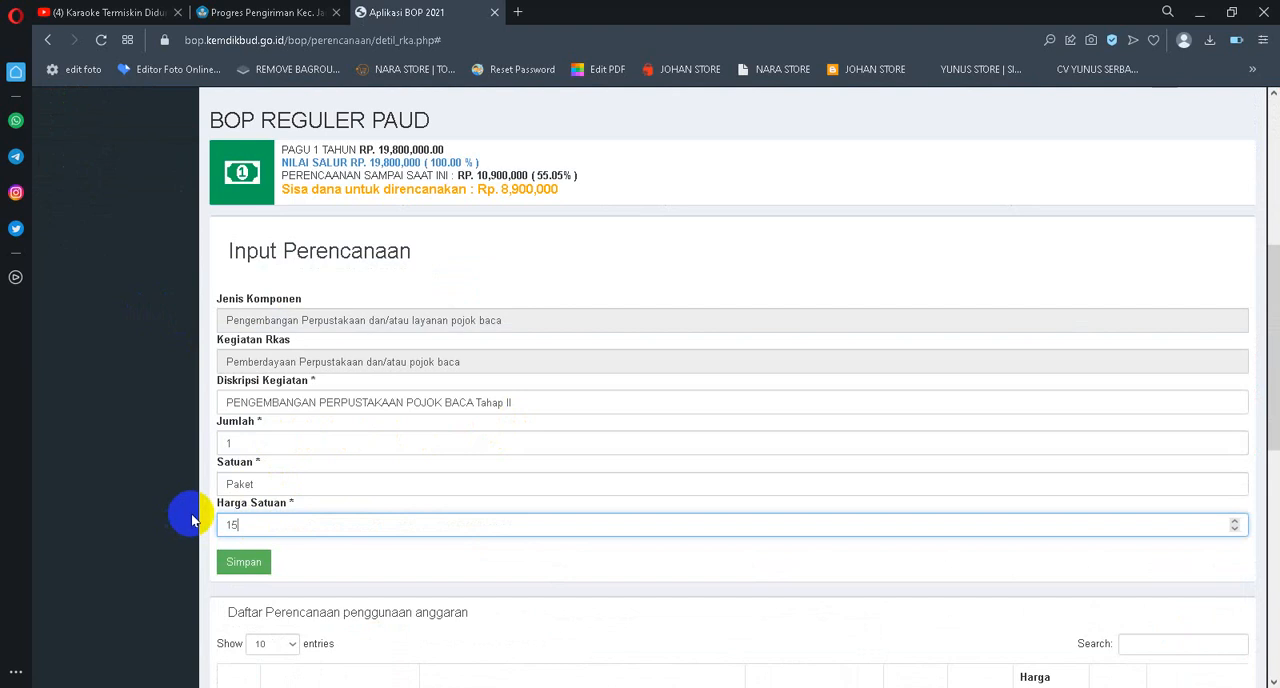
type("0000")
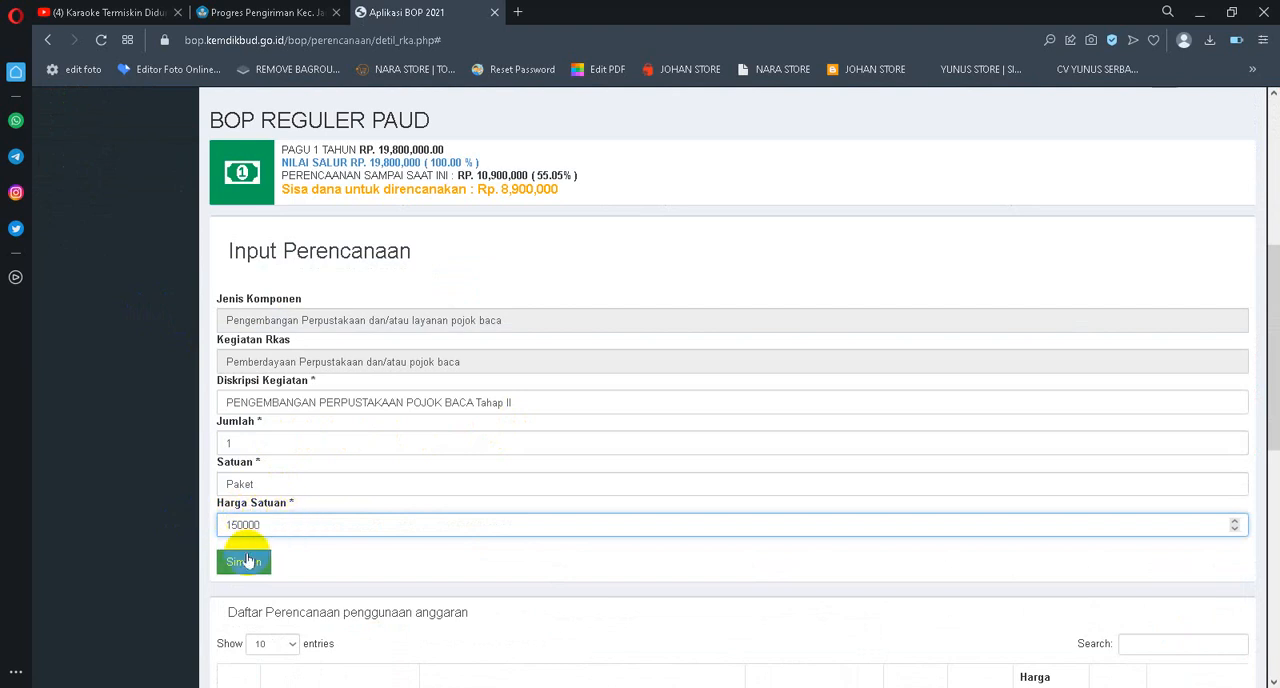
left_click(244, 561)
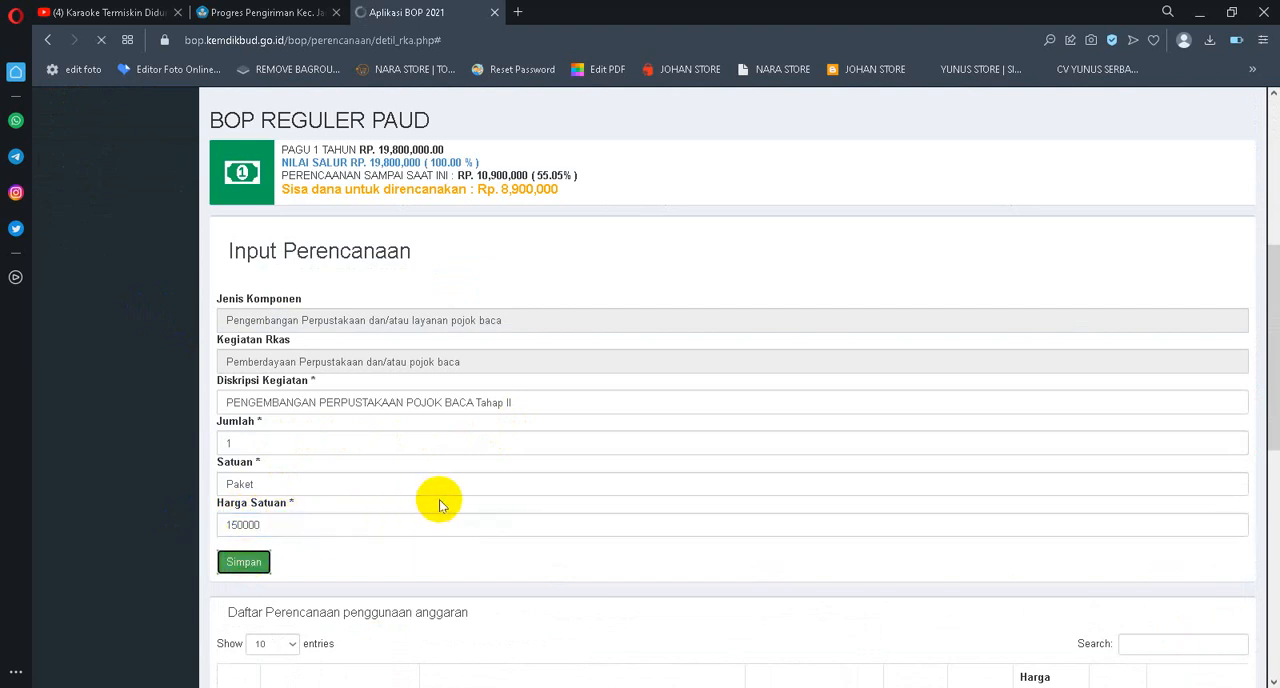
Edit the Pengadaan Penyediaan APE dalam Ruangan Tahap II entry, set its Harga Satuan to 760000 and save it
scroll(1037, 480, "down", 9)
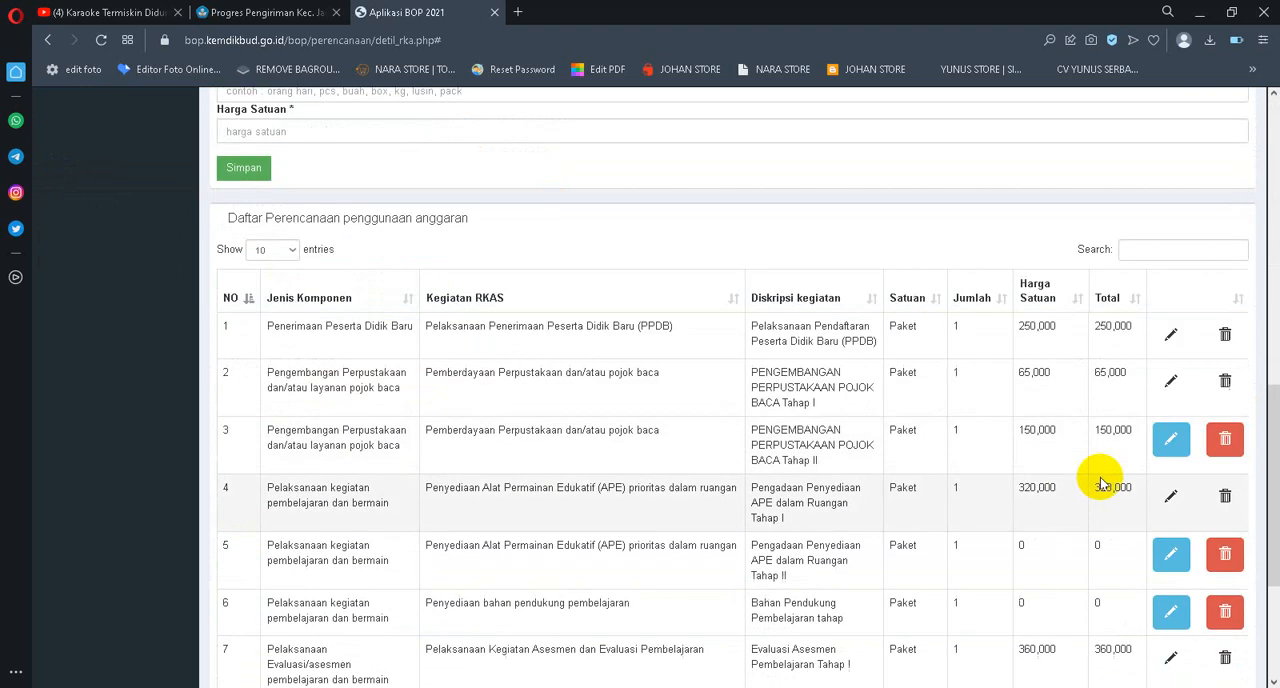
scroll(1135, 540, "down", 1)
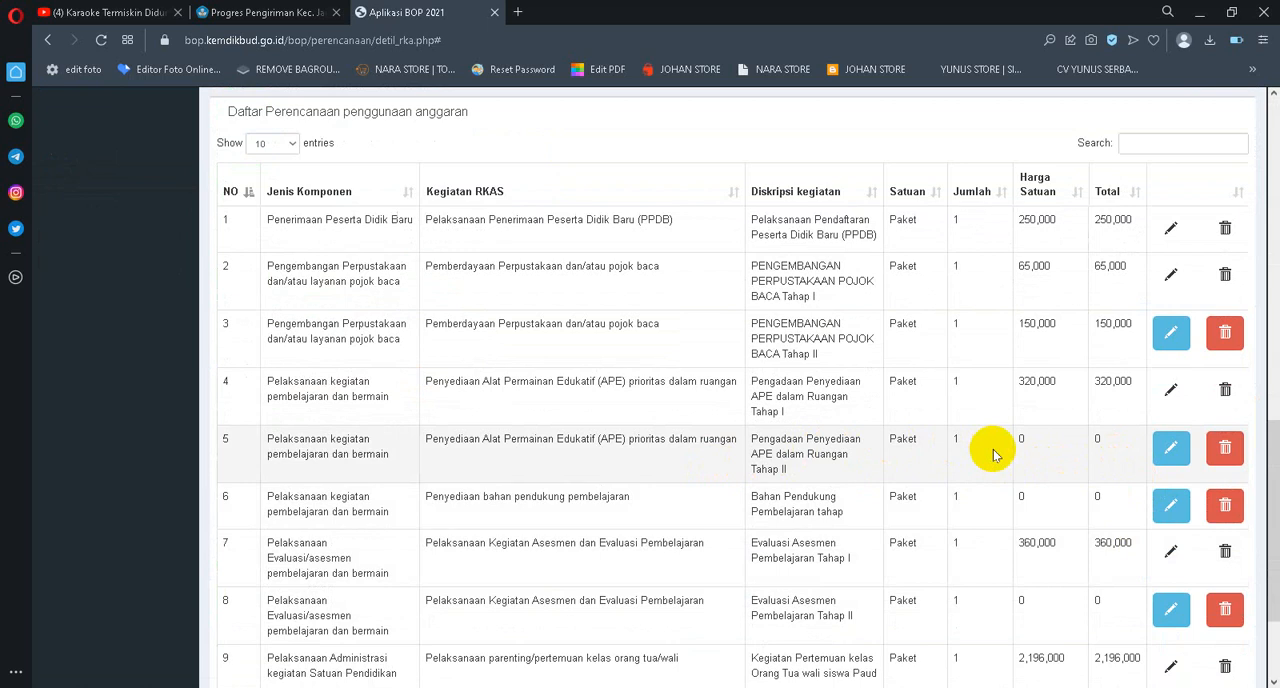
left_click(1164, 452)
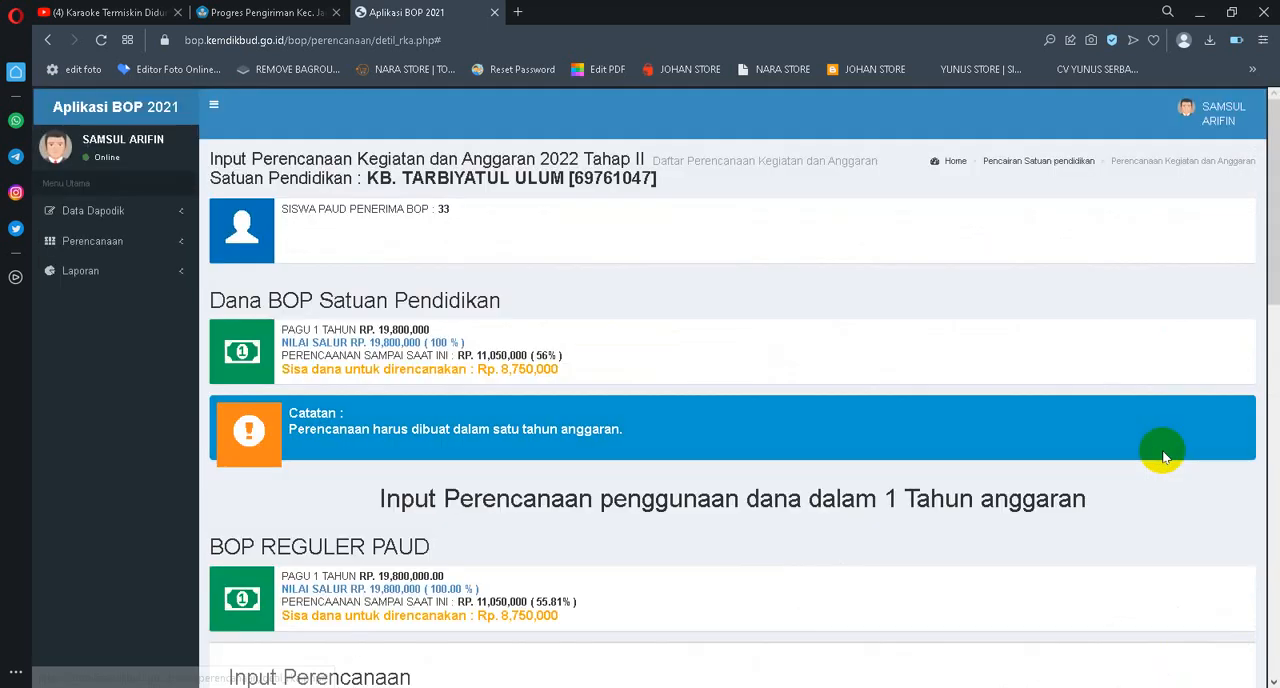
scroll(491, 480, "down", 4)
left_click_drag(241, 523, 109, 522)
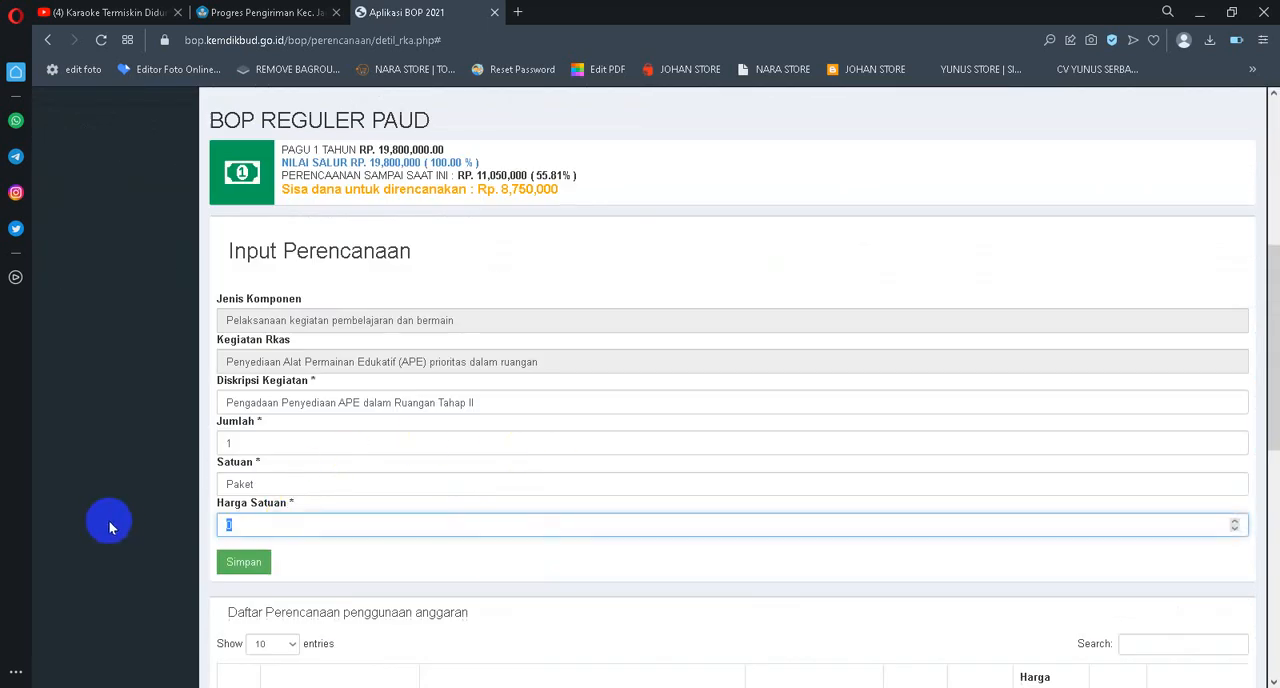
type("760000")
left_click(220, 566)
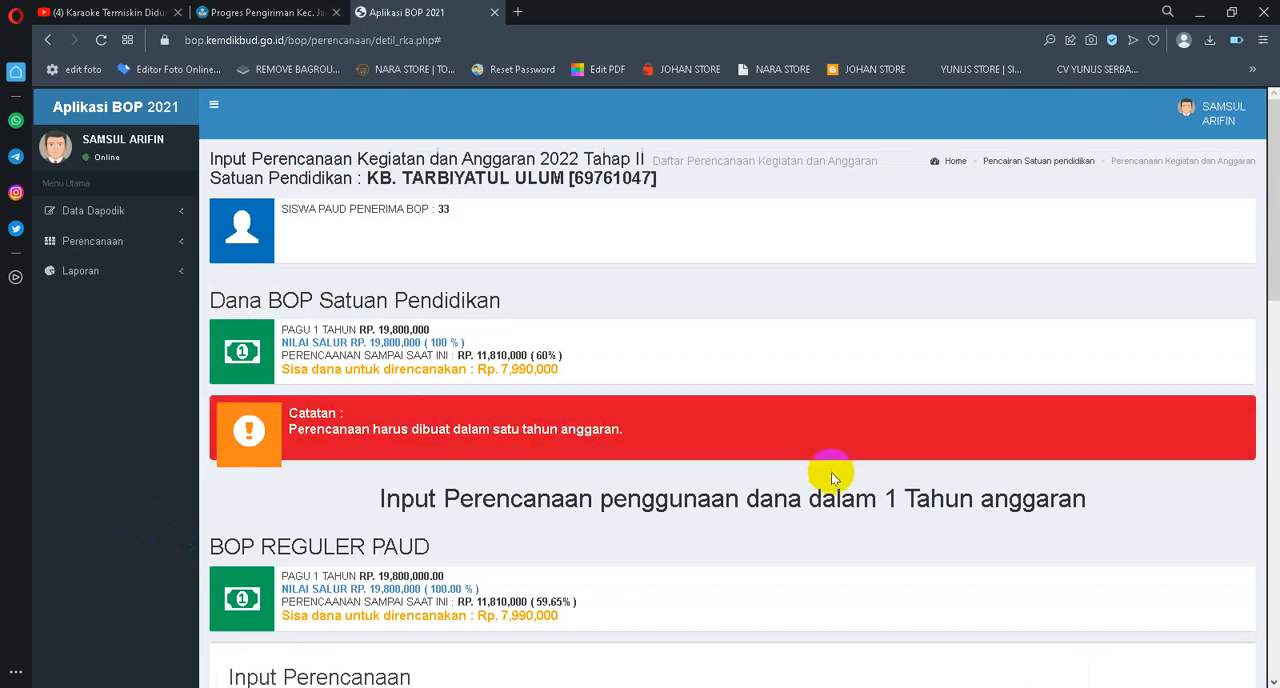
Edit the Bahan Pendukung Pembelajaran entry, set its Harga Satuan to 420000 and save it
scroll(831, 472, "down", 10)
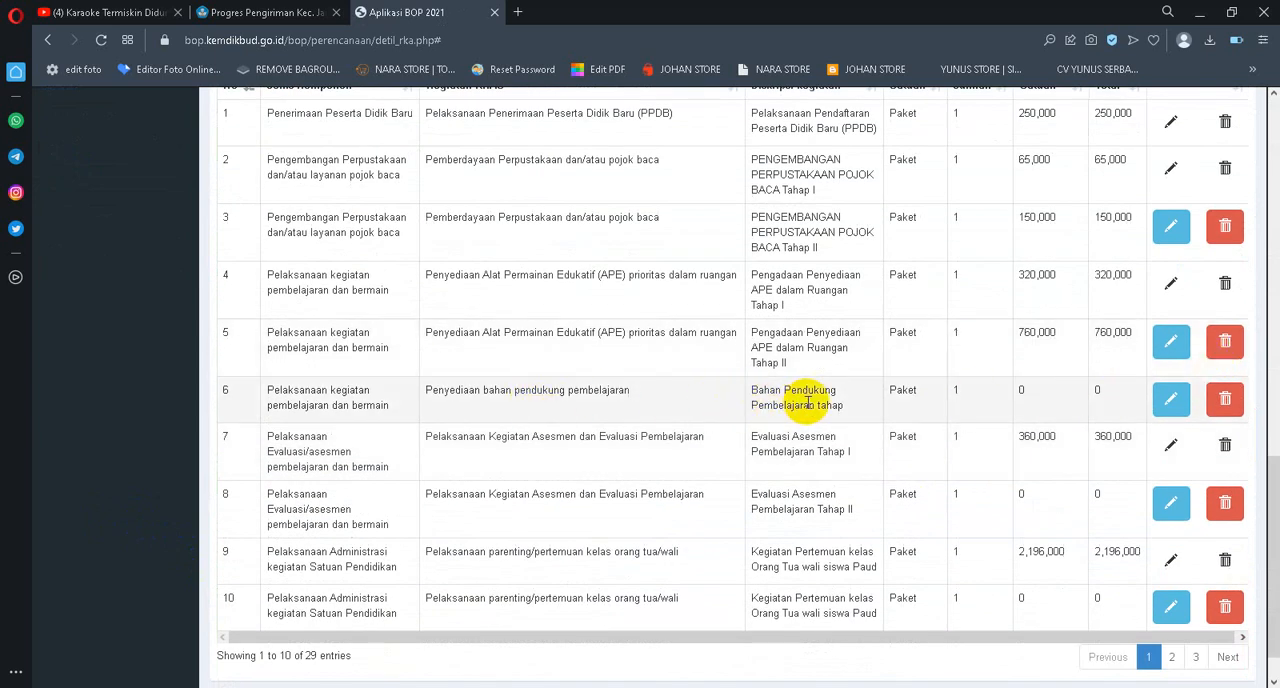
left_click(1163, 400)
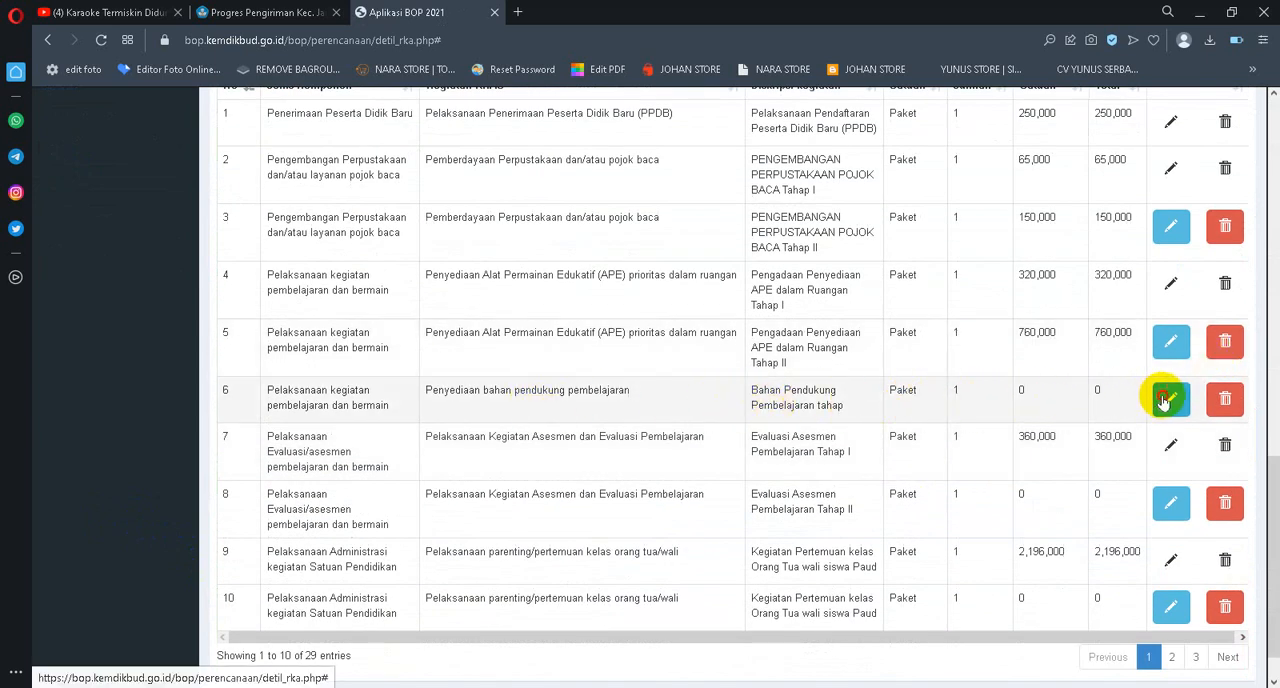
scroll(831, 400, "down", 4)
left_click_drag(292, 521, 129, 534)
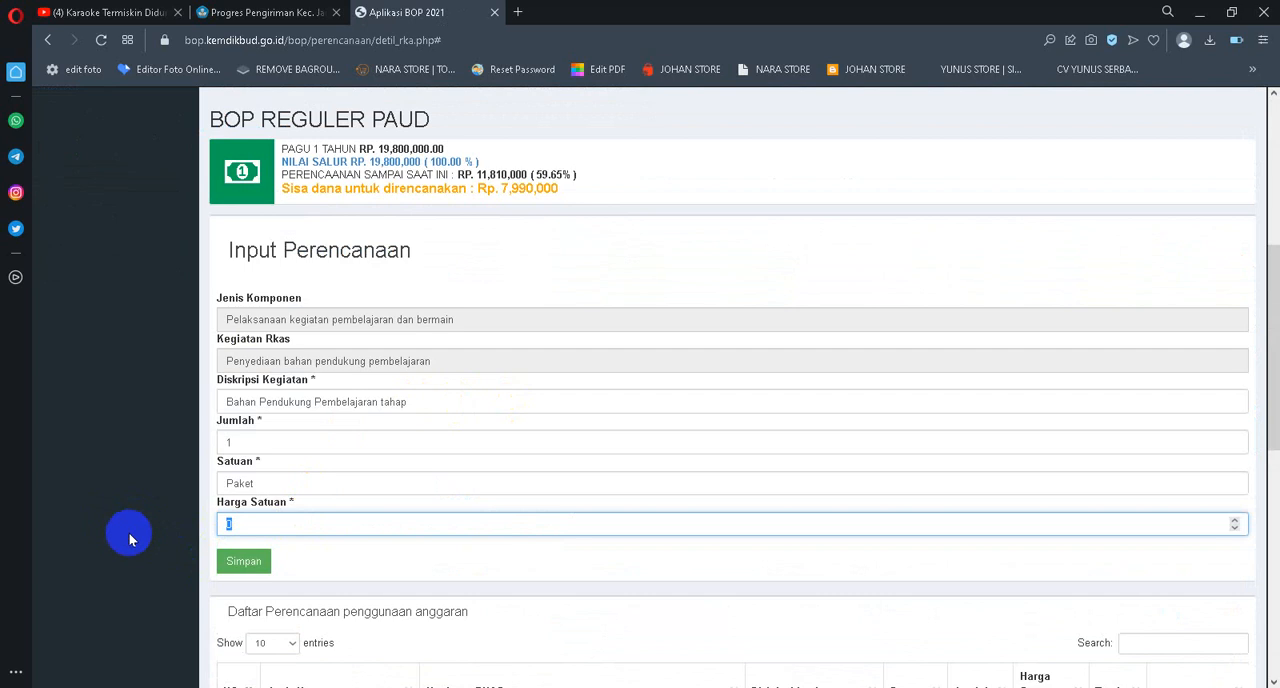
type("20")
key("BackSpace")
key("BackSpace")
type("420000")
left_click(251, 562)
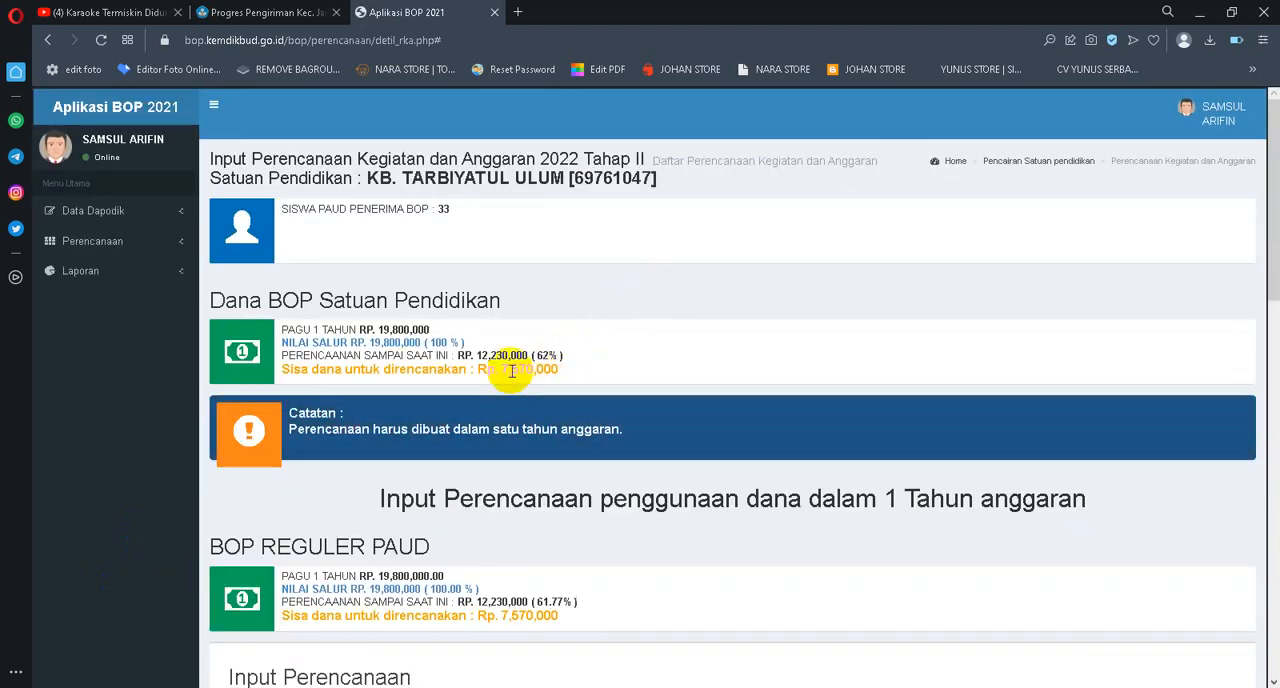
Edit the Evaluasi Asesmen Pembelajaran Tahap II entry, set its Harga Satuan to 371000 and save it
scroll(973, 351, "down", 4)
scroll(973, 351, "down", 8)
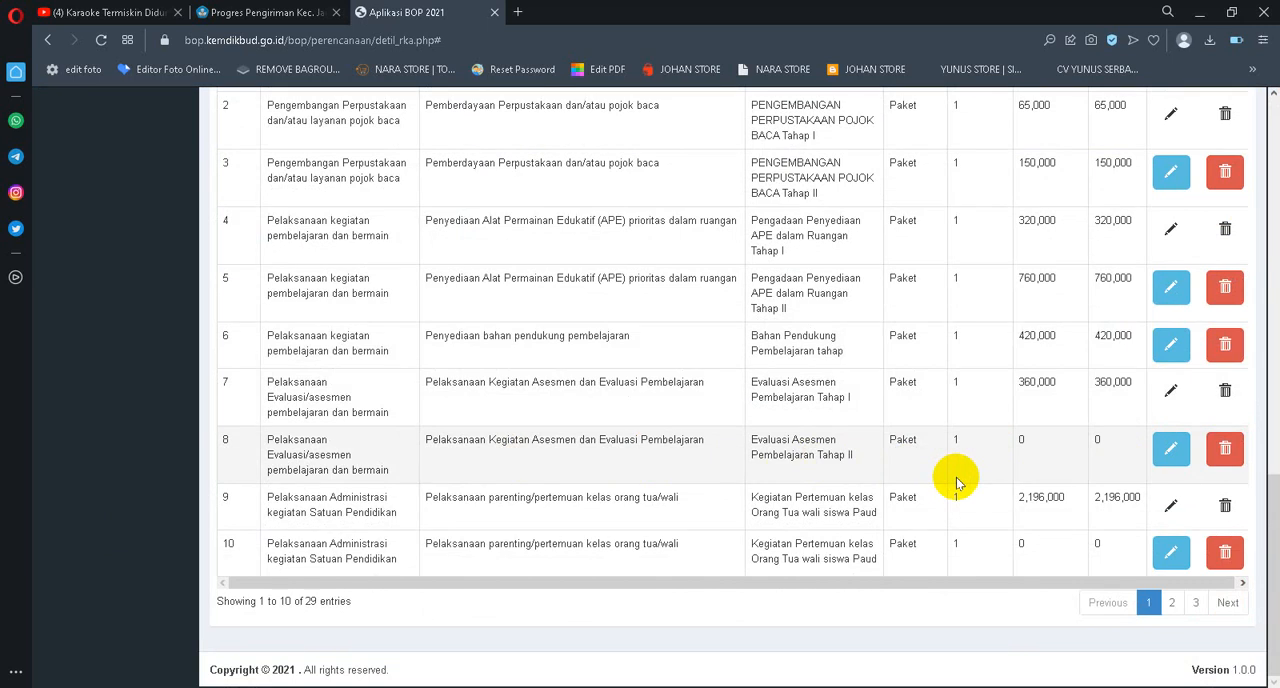
left_click(1171, 449)
scroll(357, 443, "down", 6)
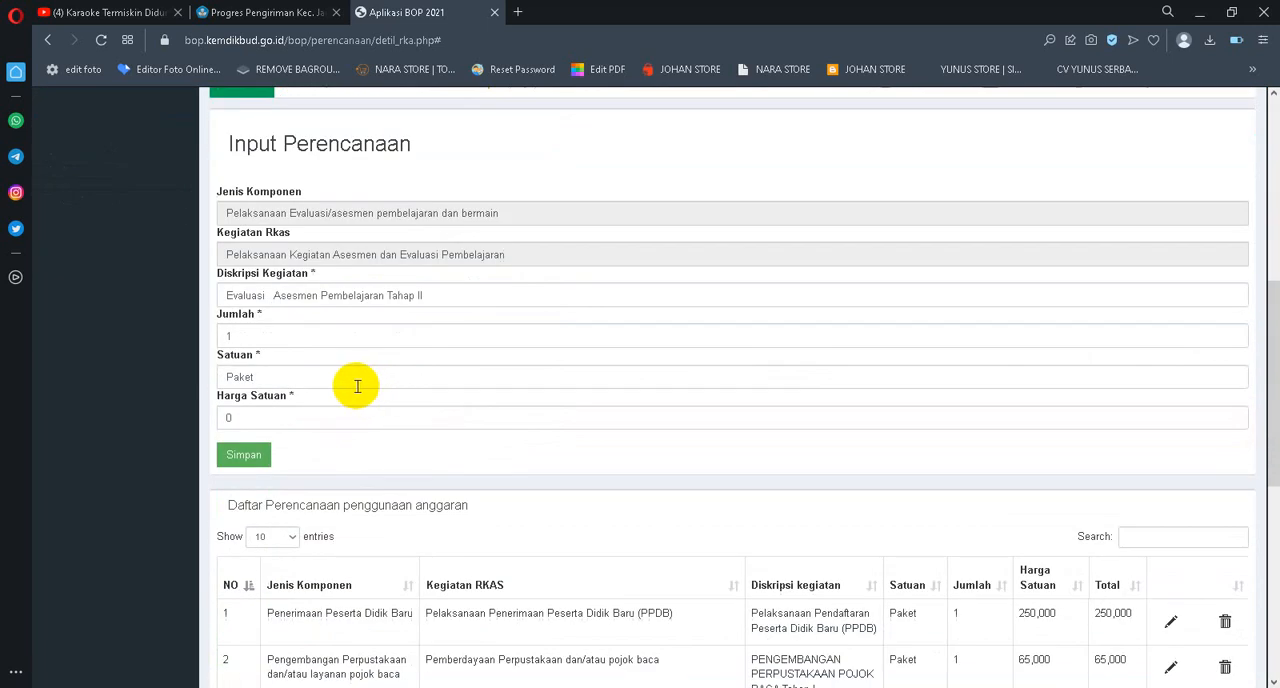
double_click(289, 415)
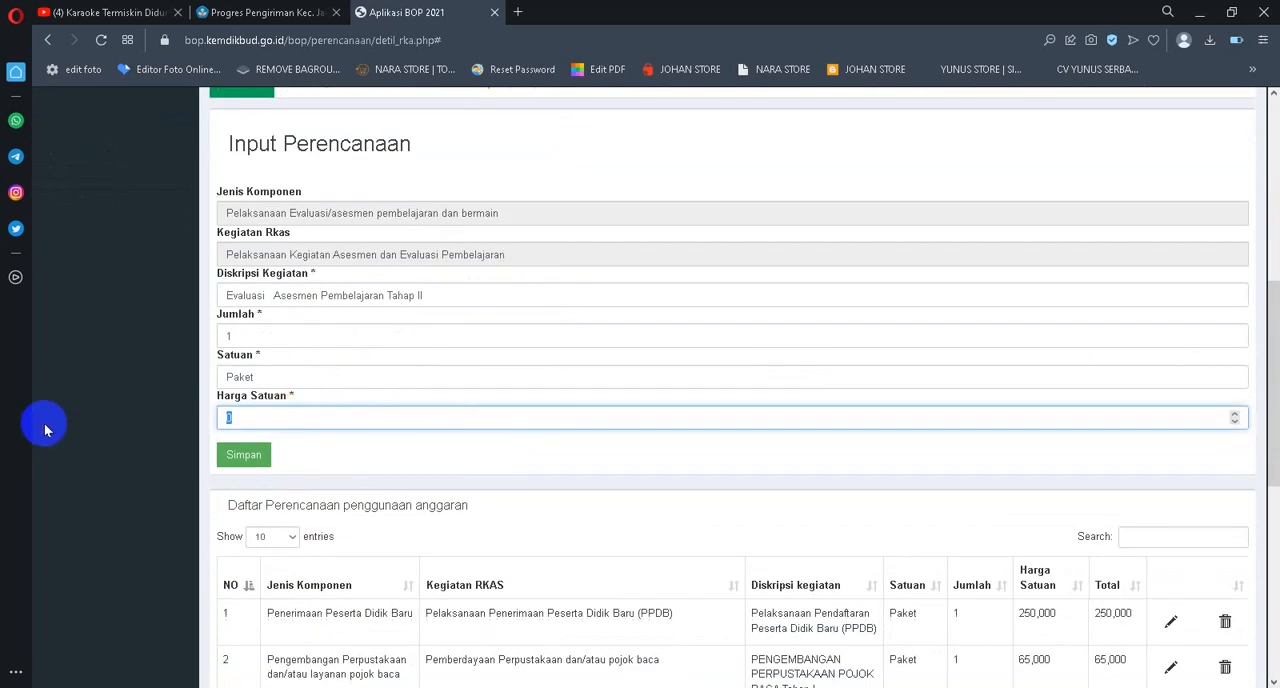
type("371000")
left_click(242, 457)
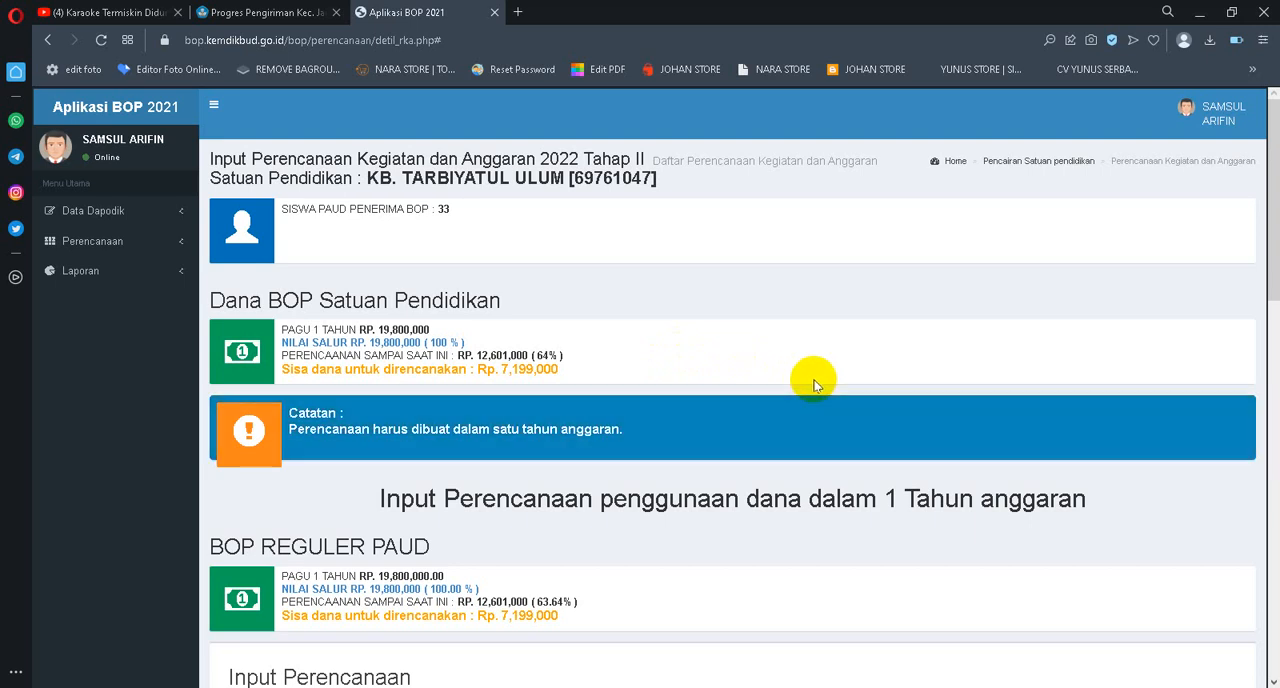
Edit the Kegiatan Pertemuan kelas Orang Tua wali siswa Paud entry in row 10, set its Harga Satuan to 2822000 and save it
scroll(815, 385, "down", 15)
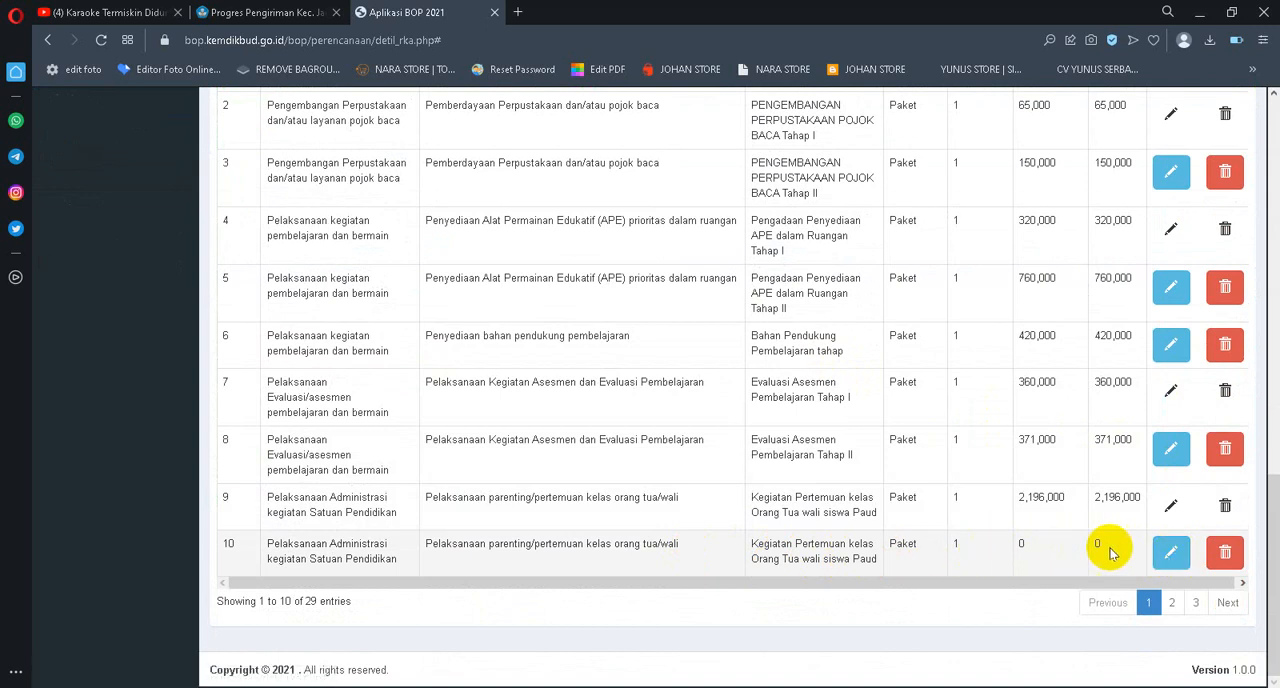
left_click(1168, 553)
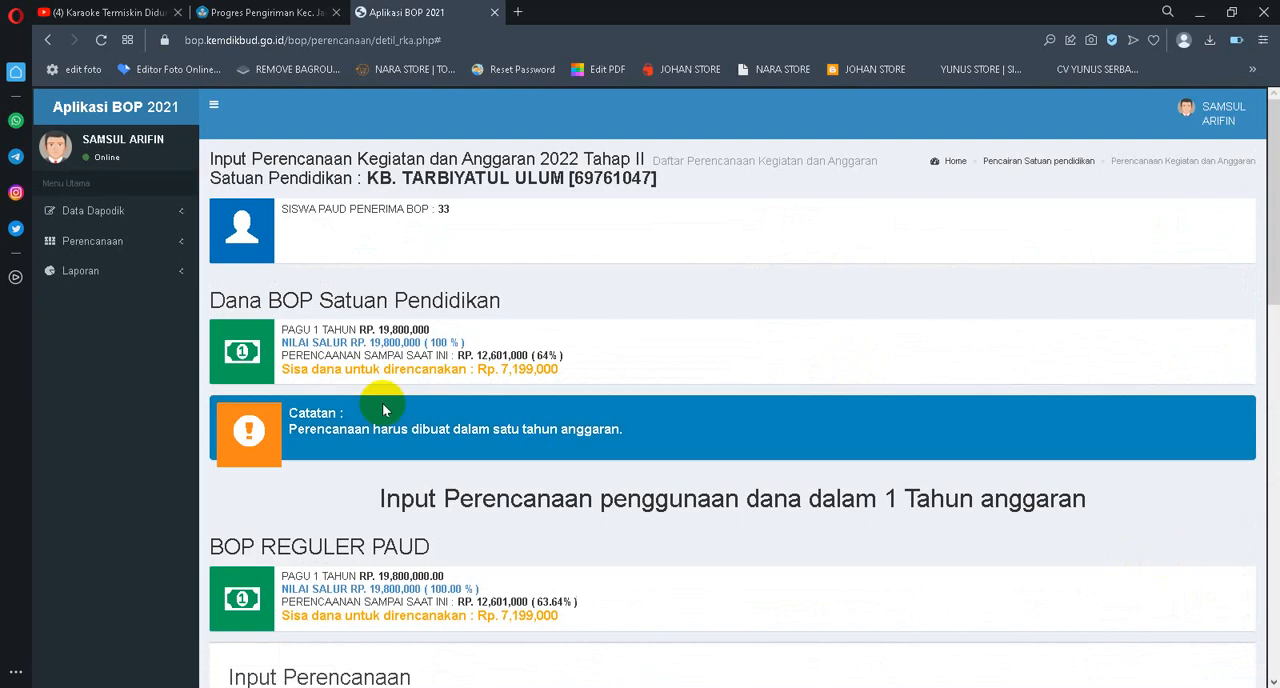
scroll(380, 408, "down", 4)
scroll(389, 364, "down", 3)
scroll(337, 325, "up", 1)
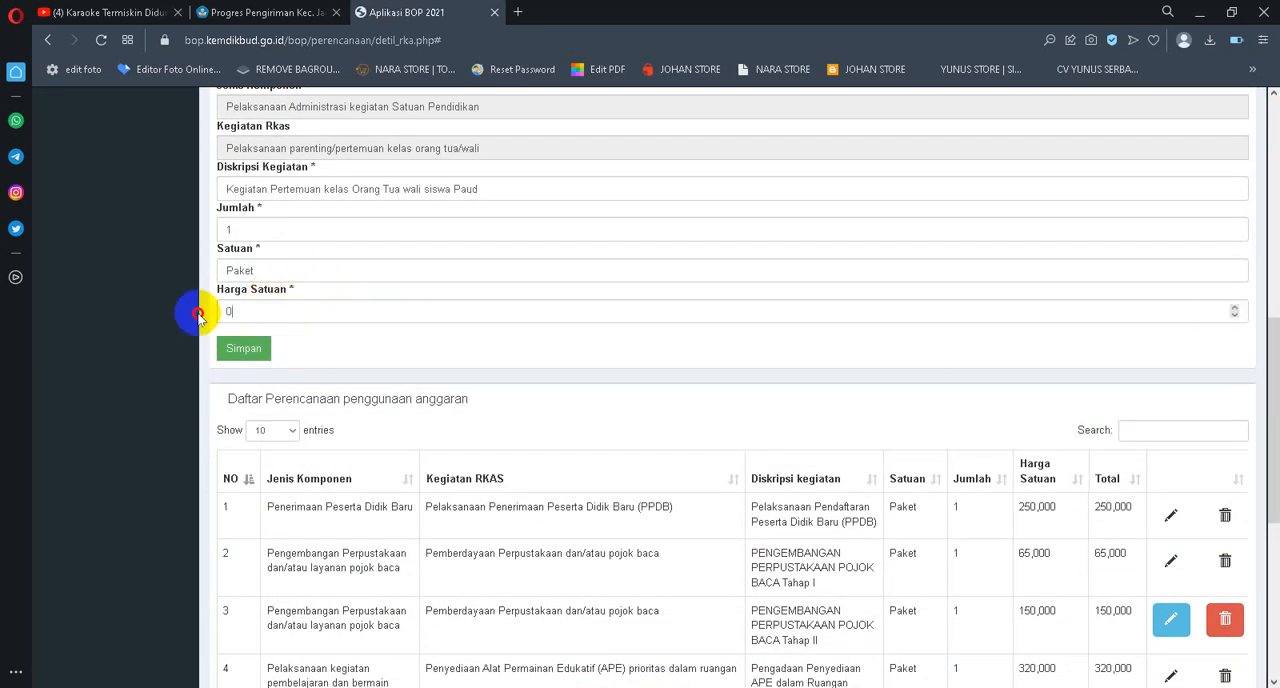
left_click_drag(226, 311, 113, 318)
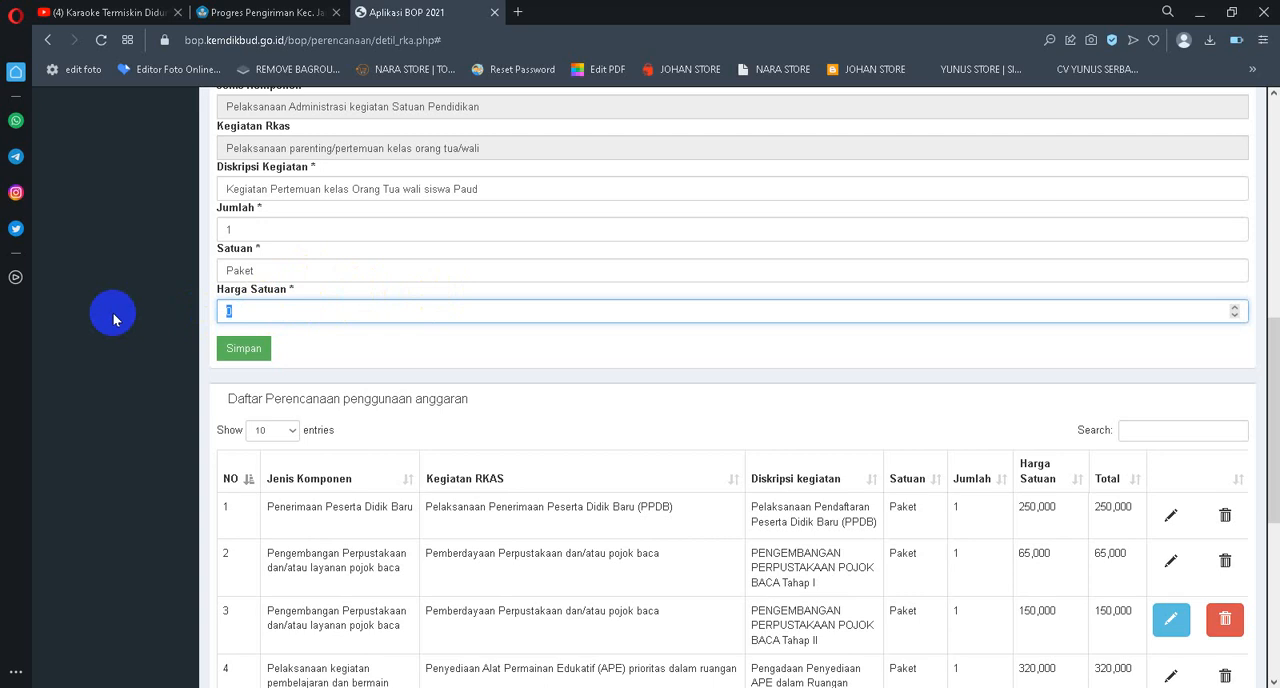
type("2822000")
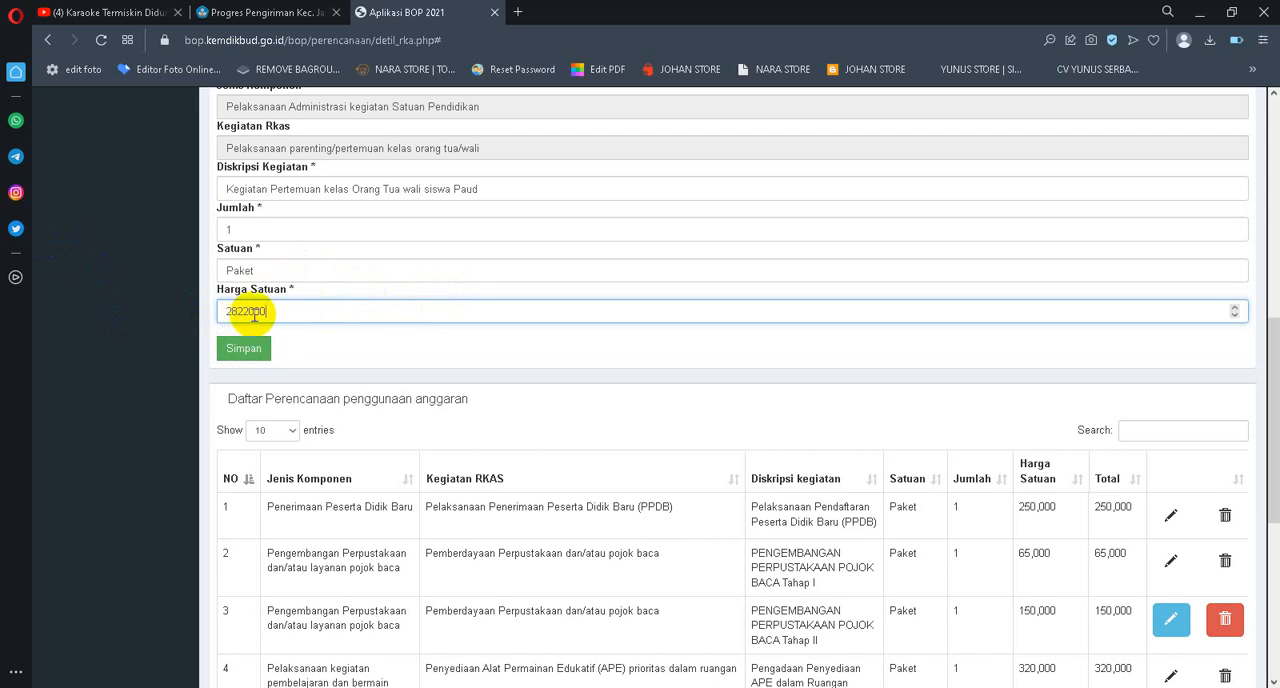
left_click(244, 349)
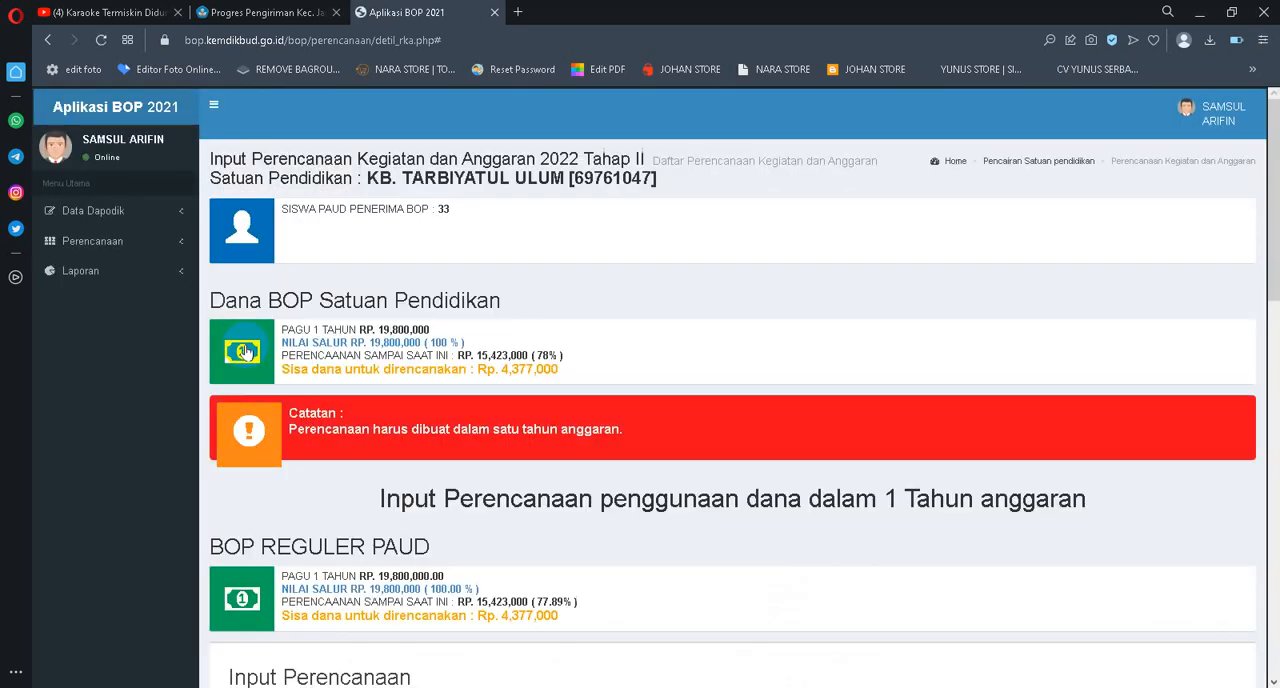
Open page 2 of the planning list and bring its Tahap II entries into view
scroll(450, 365, "down", 3)
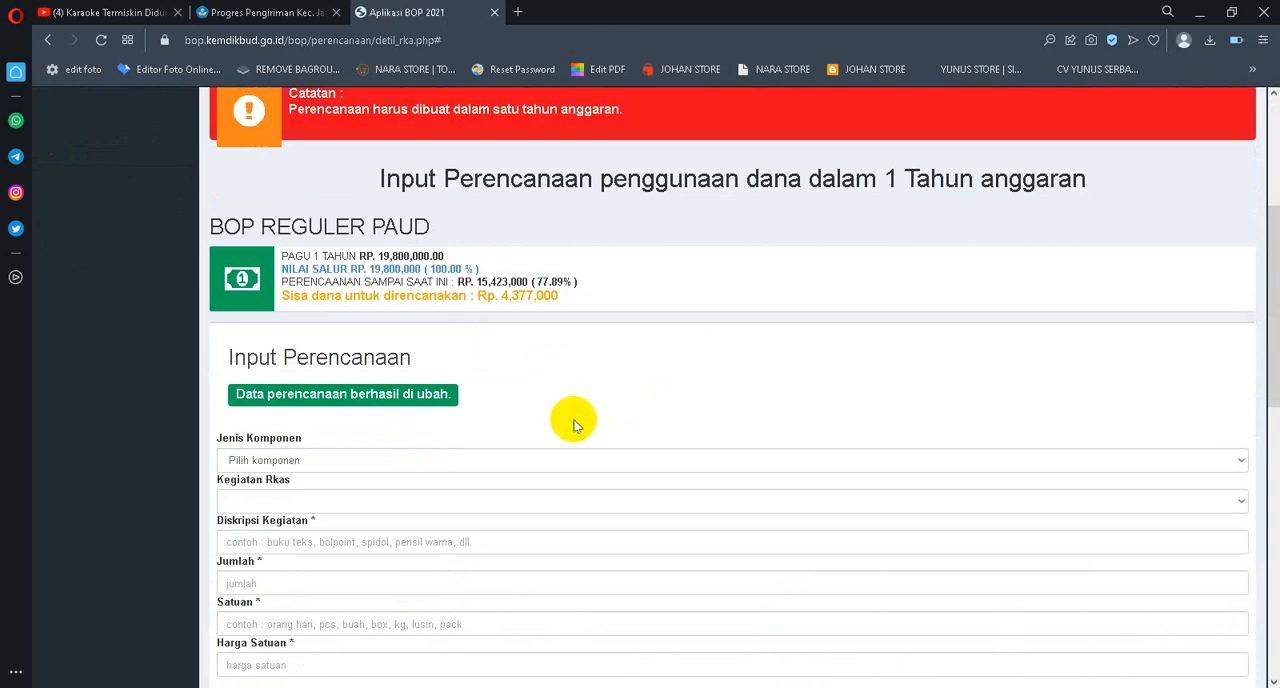
scroll(592, 430, "down", 1)
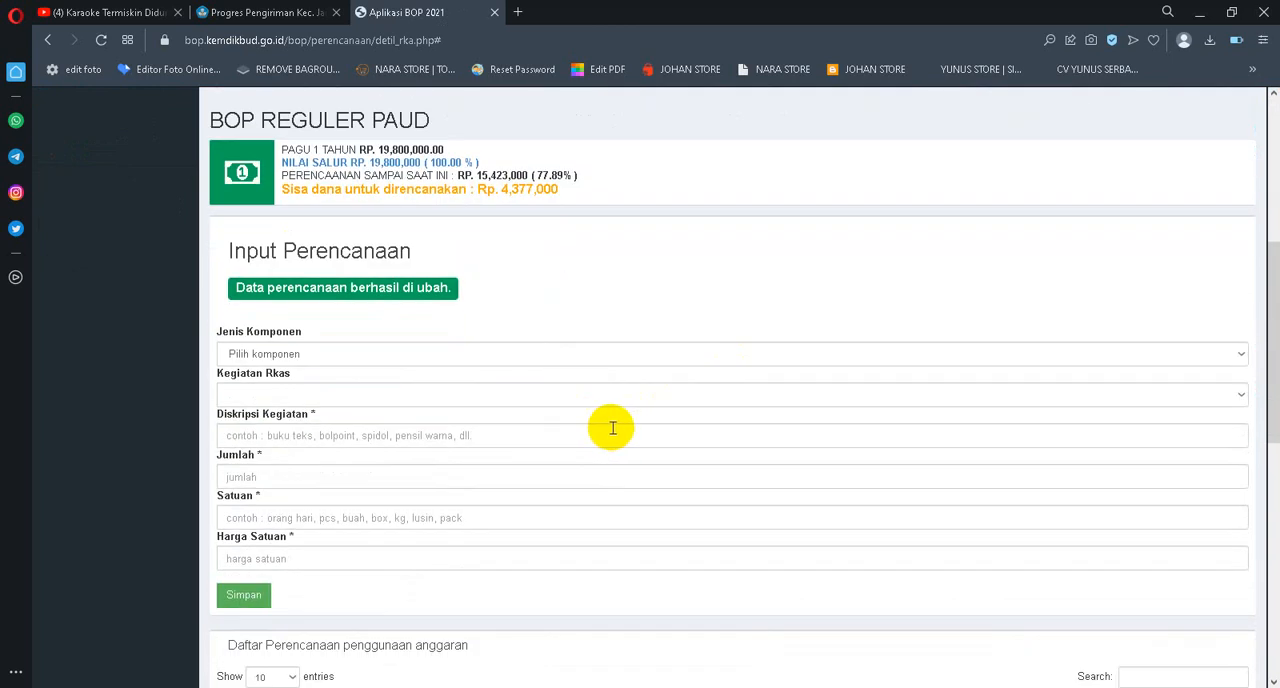
scroll(600, 430, "down", 7)
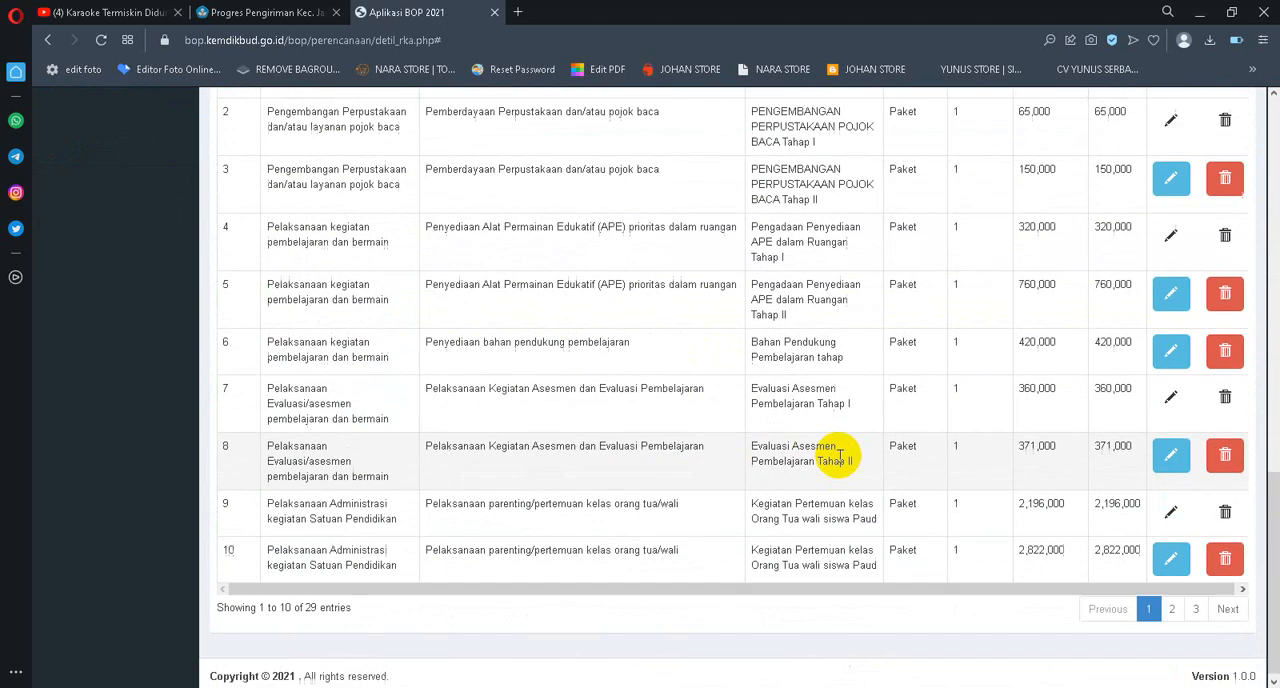
left_click(1171, 602)
scroll(970, 432, "up", 3)
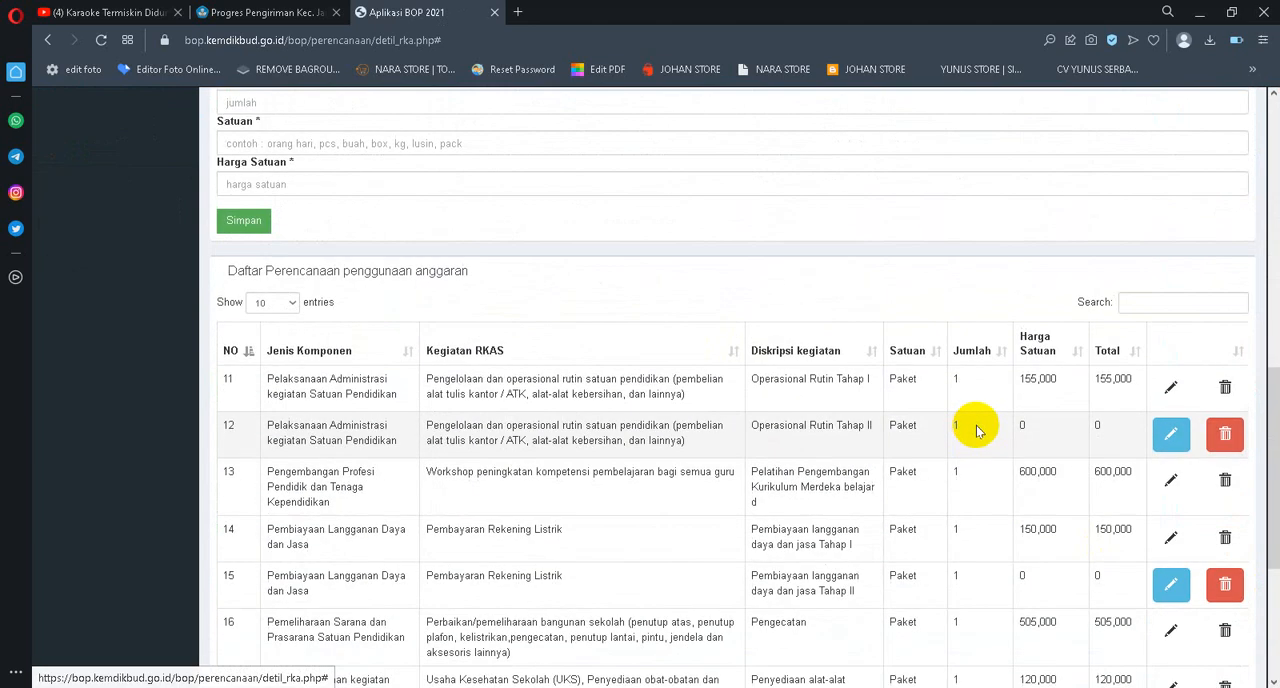
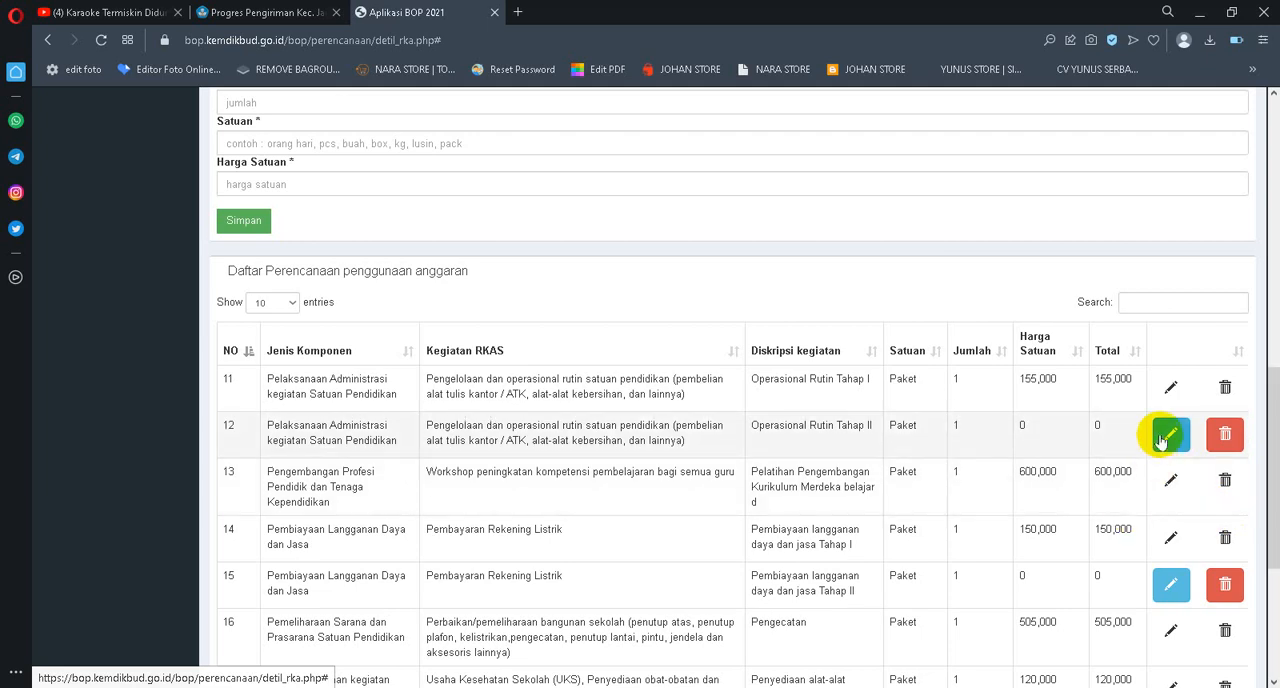
Edit the Operasional Rutin Tahap II entry, set its Harga Satuan to 226000 and save it
left_click(1161, 437)
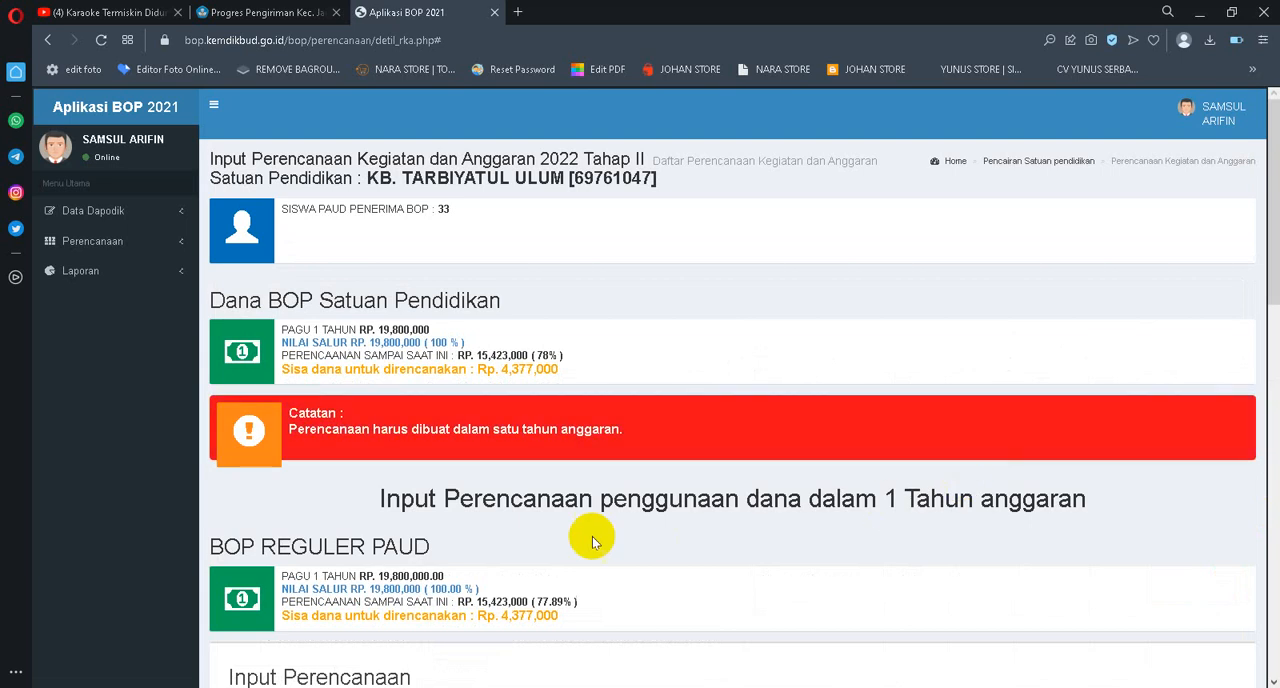
scroll(595, 543, "down", 4)
left_click_drag(238, 524, 212, 517)
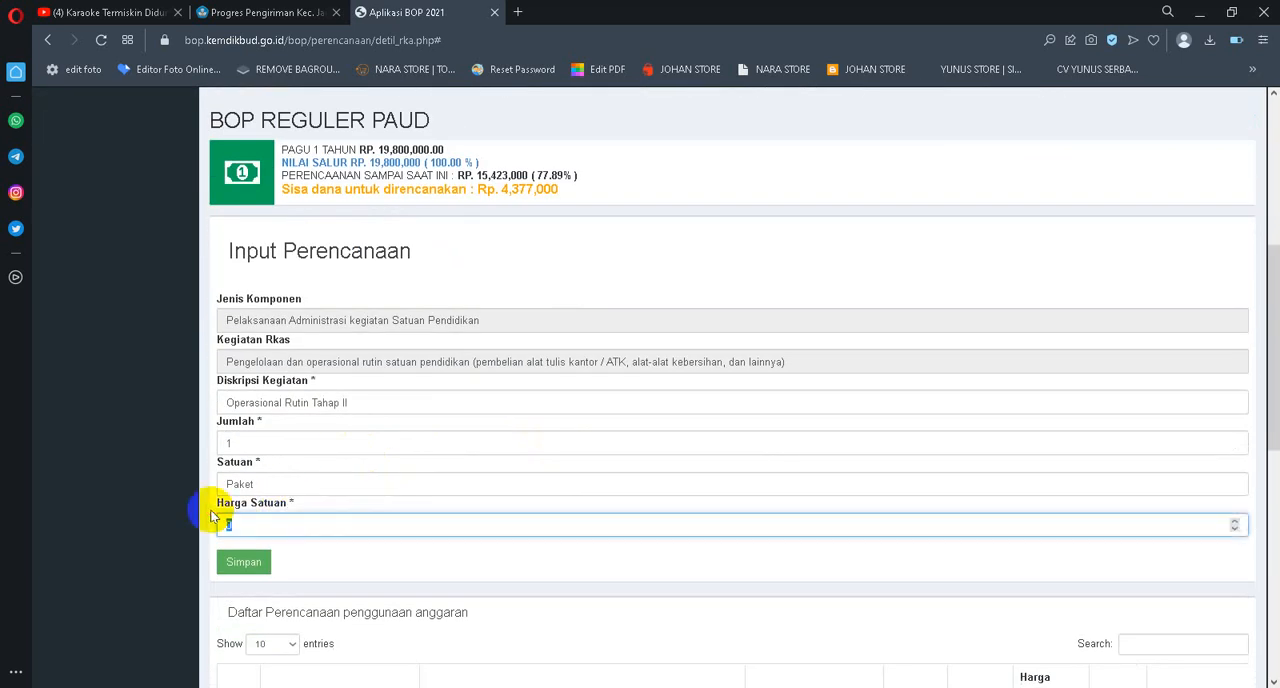
type("226000")
left_click(238, 568)
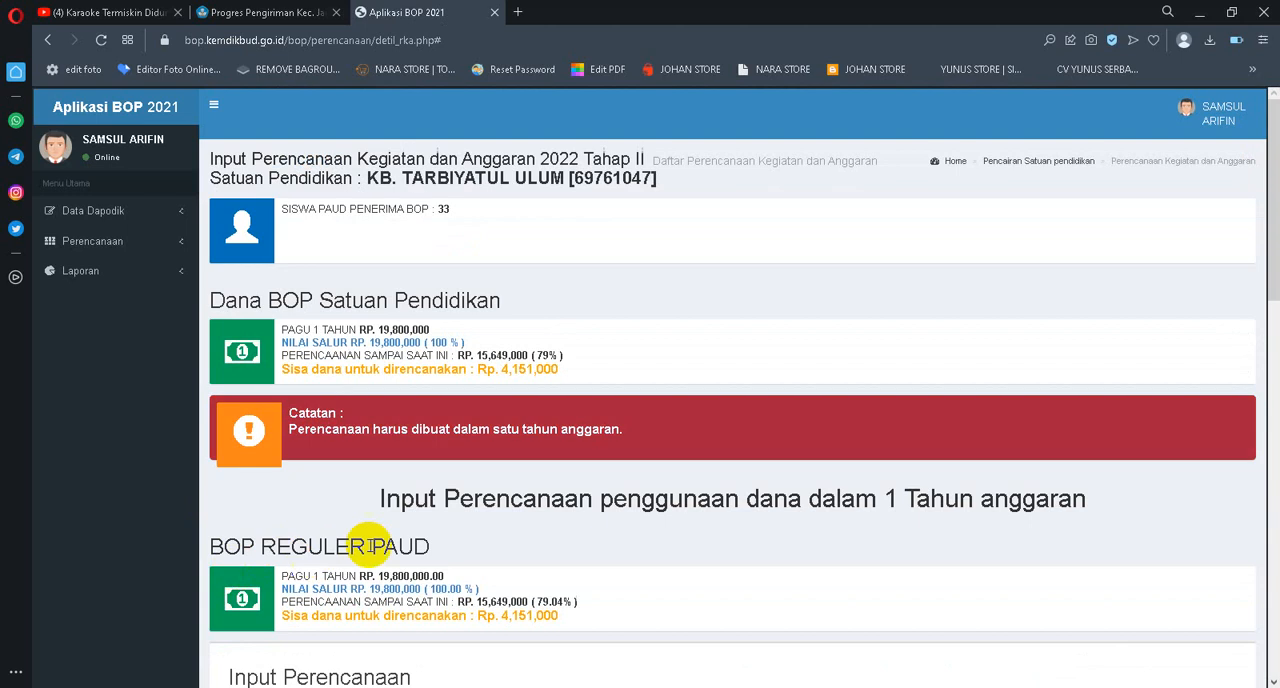
Return to page 2 of the planning list and bring the remaining zero-priced Tahap II entries into view
scroll(531, 494, "down", 5)
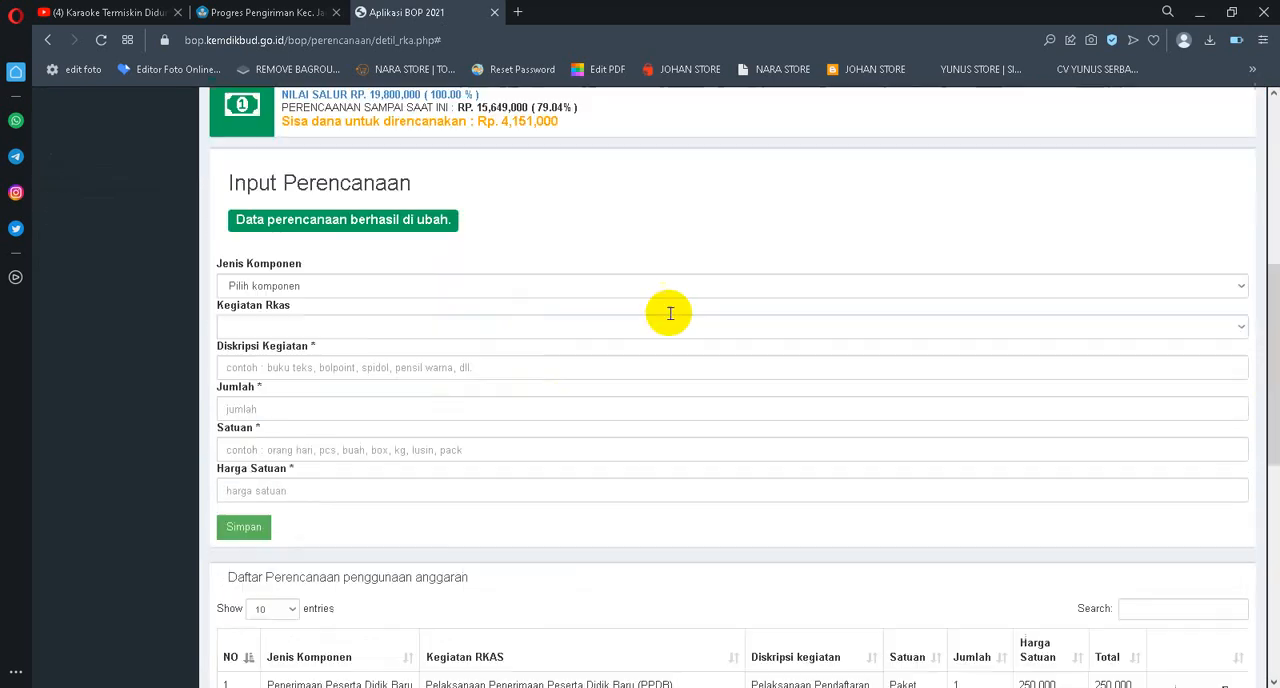
scroll(670, 313, "down", 6)
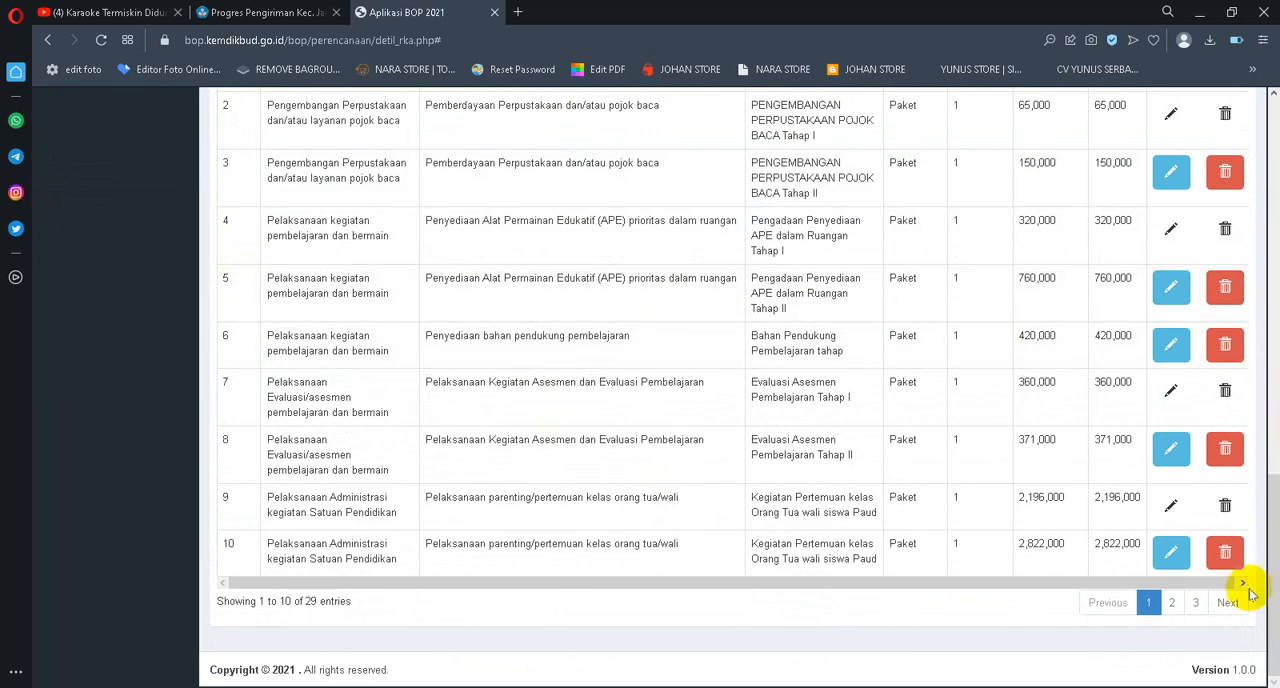
left_click(1172, 602)
scroll(917, 290, "up", 2)
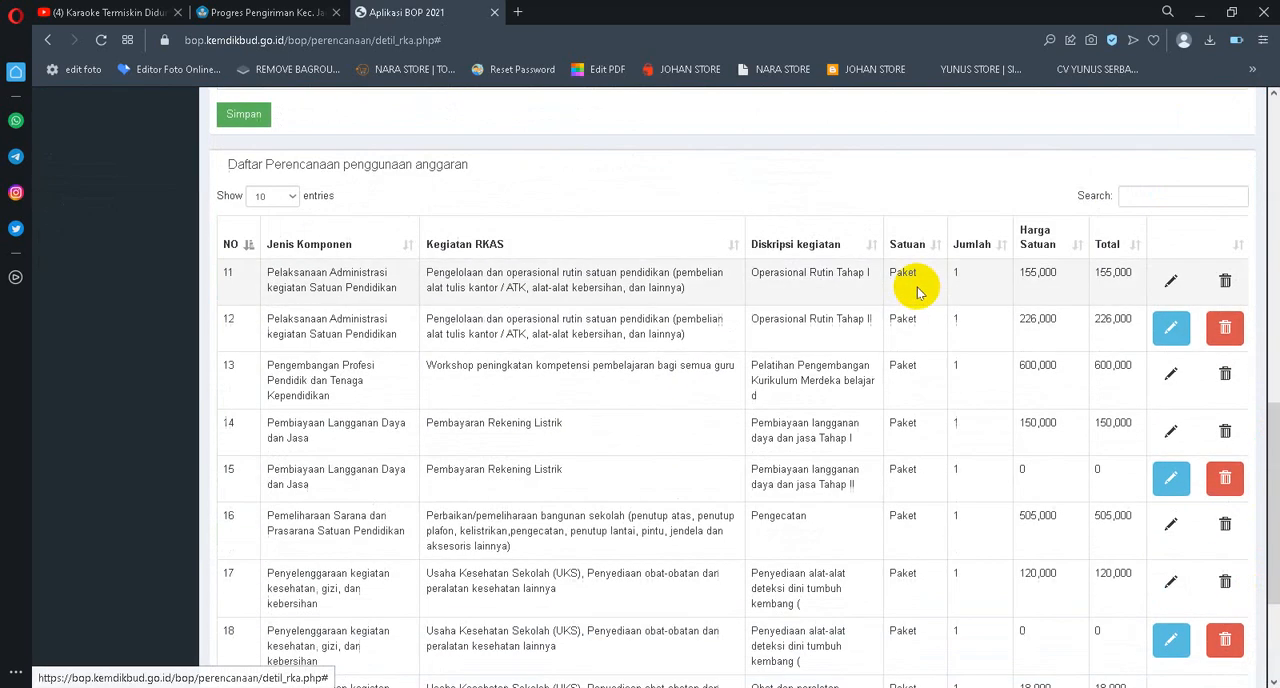
scroll(1063, 306, "down", 1)
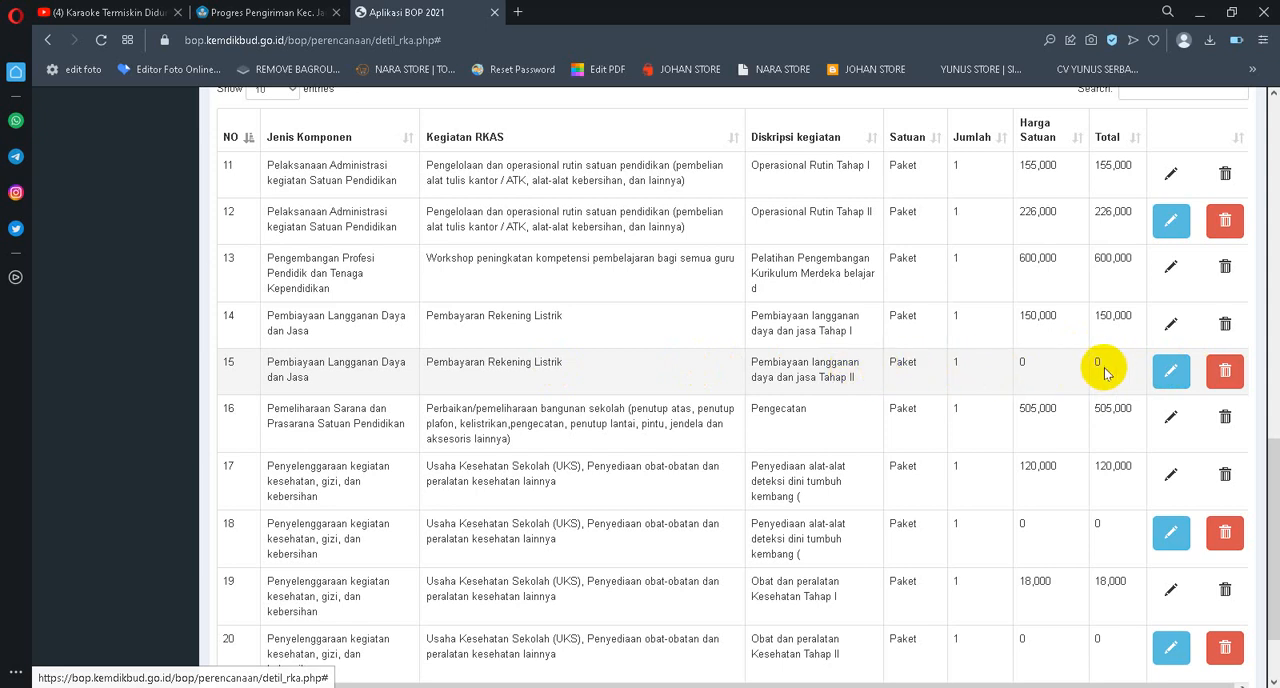
scroll(1095, 365, "down", 1)
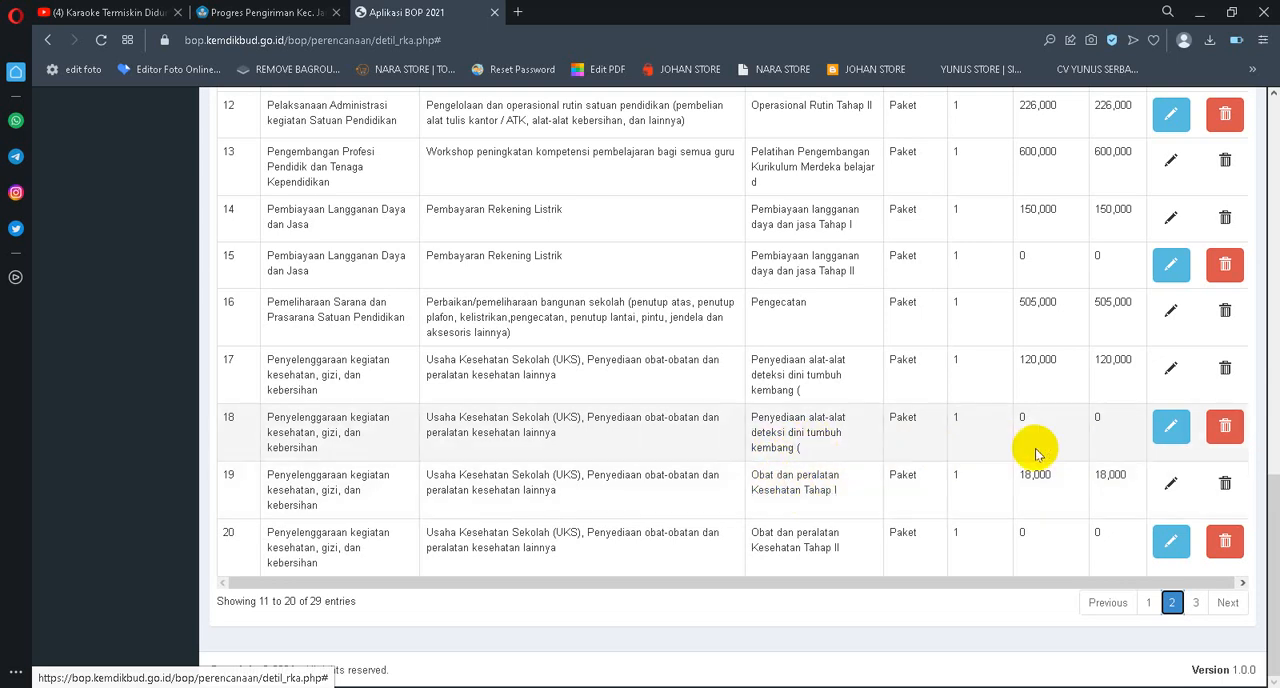
Edit the Penyediaan alat-alat deteksi dini tumbuh kembang entry in row 18, set its Harga Satuan to 160000 and save it
left_click(1170, 428)
scroll(508, 531, "down", 5)
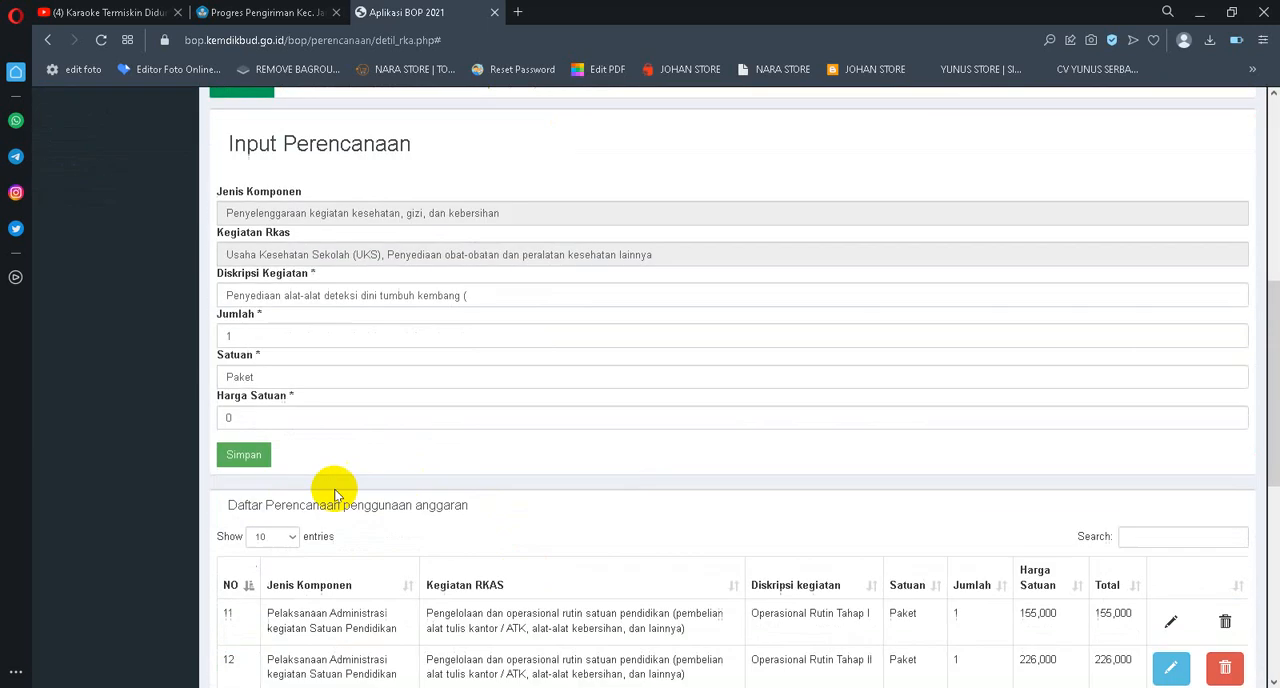
left_click_drag(268, 419, 210, 415)
type("1")
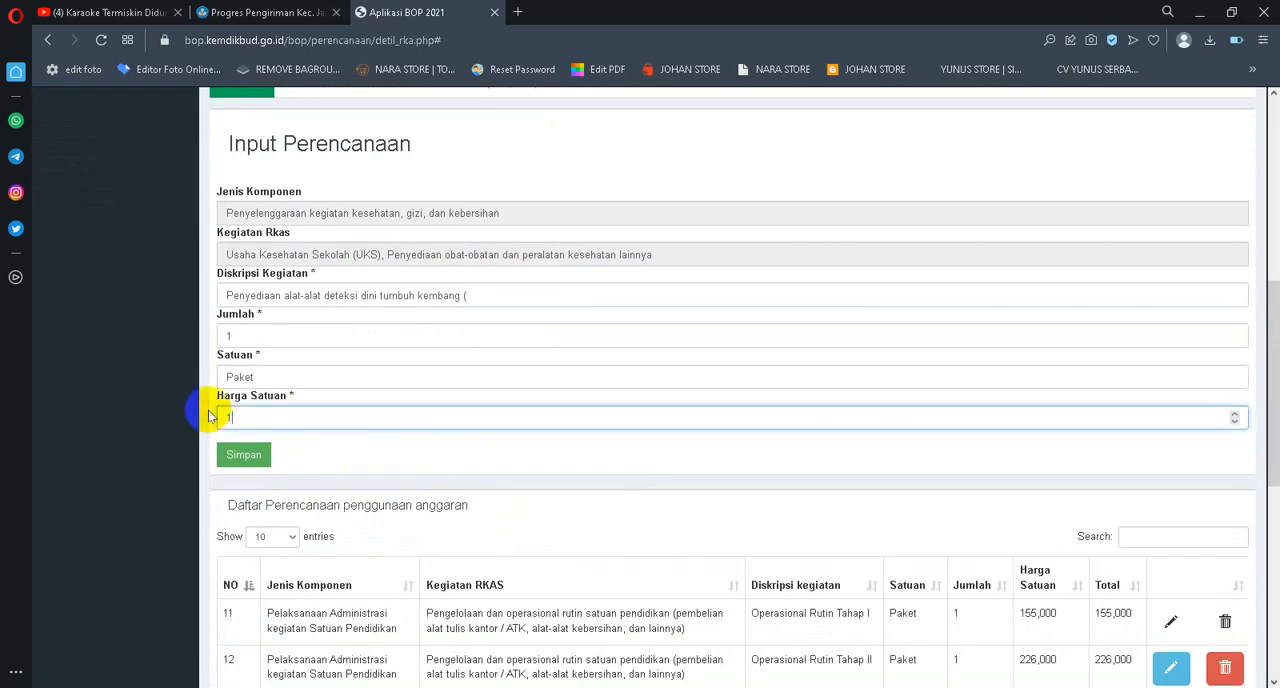
type("60")
key("BackSpace")
type("0000")
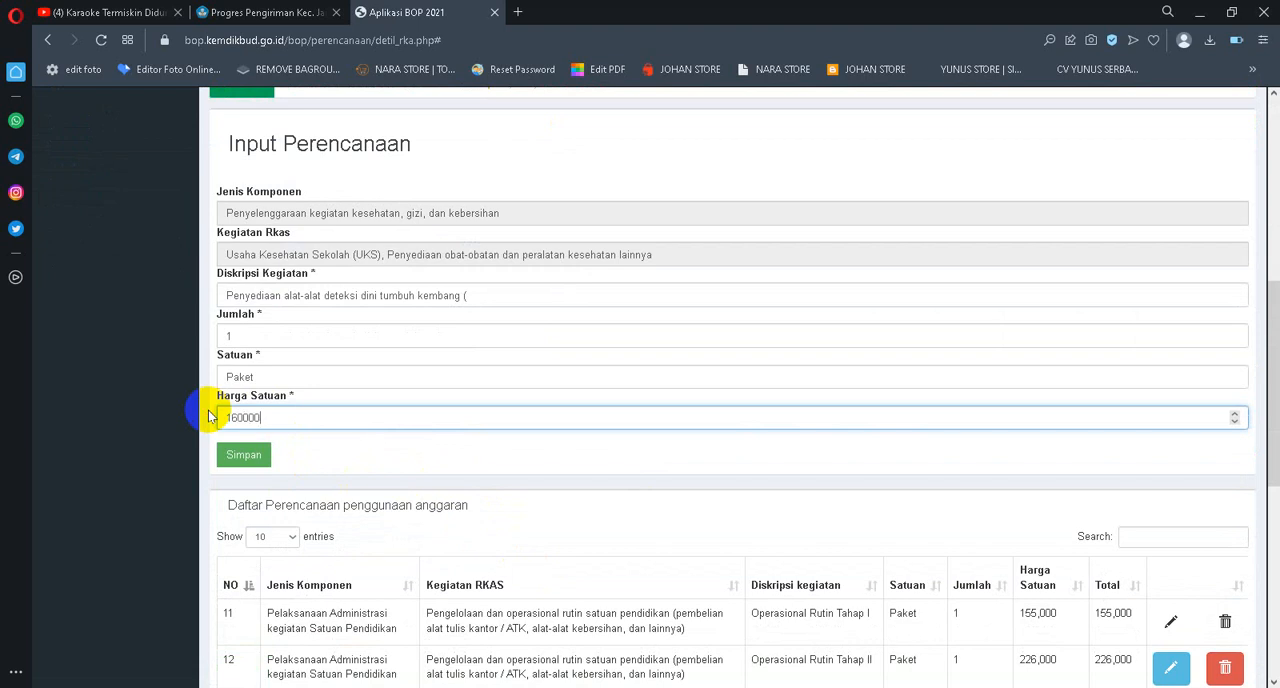
left_click(230, 455)
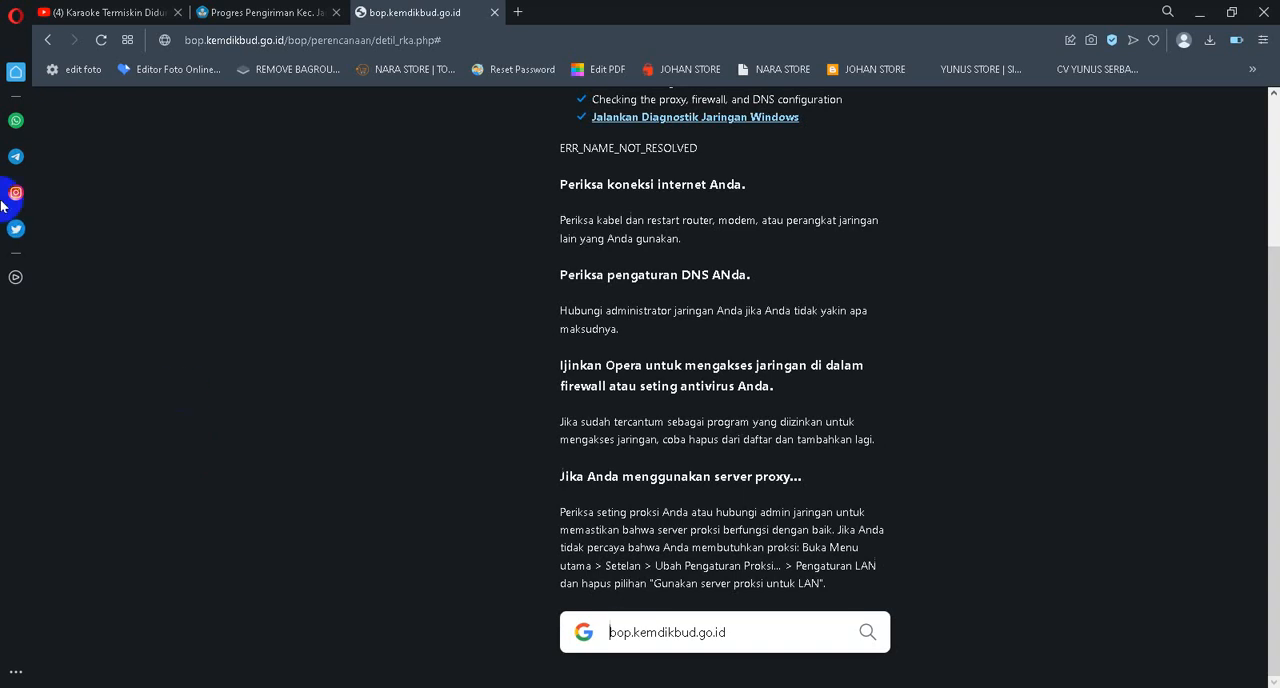
Check the computer's Wi-Fi connection and reload the unreachable planning page
left_click(99, 42)
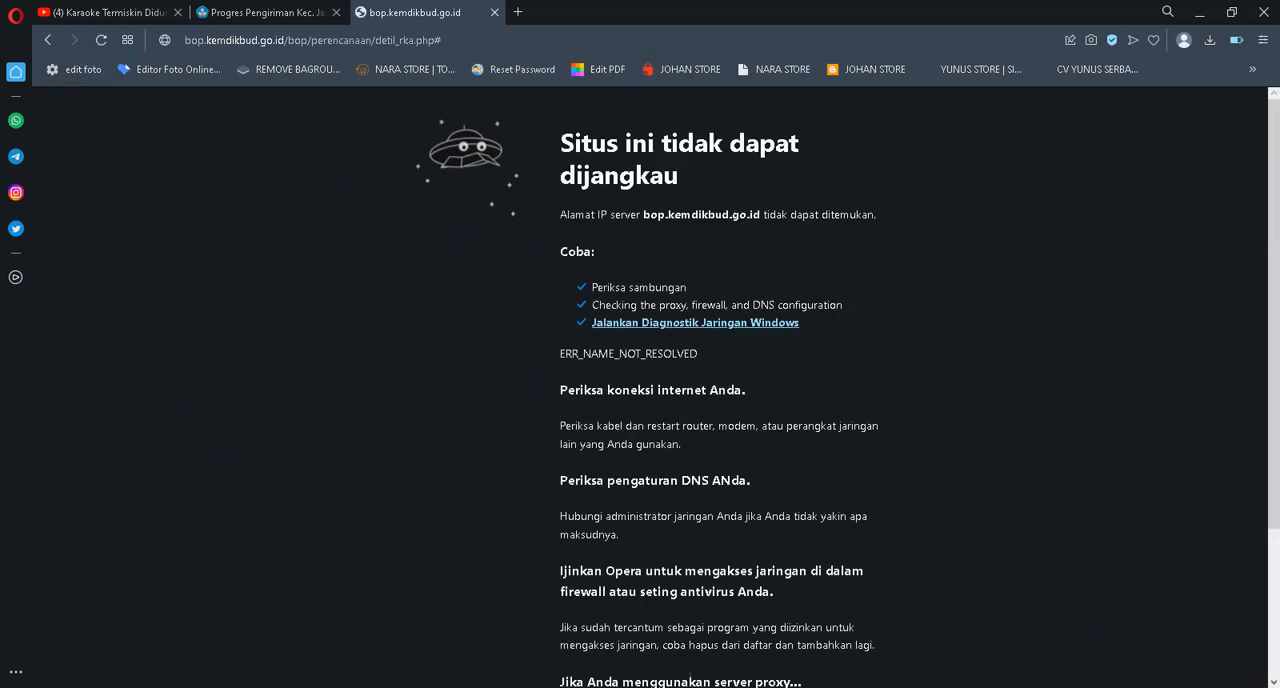
left_click(1130, 687)
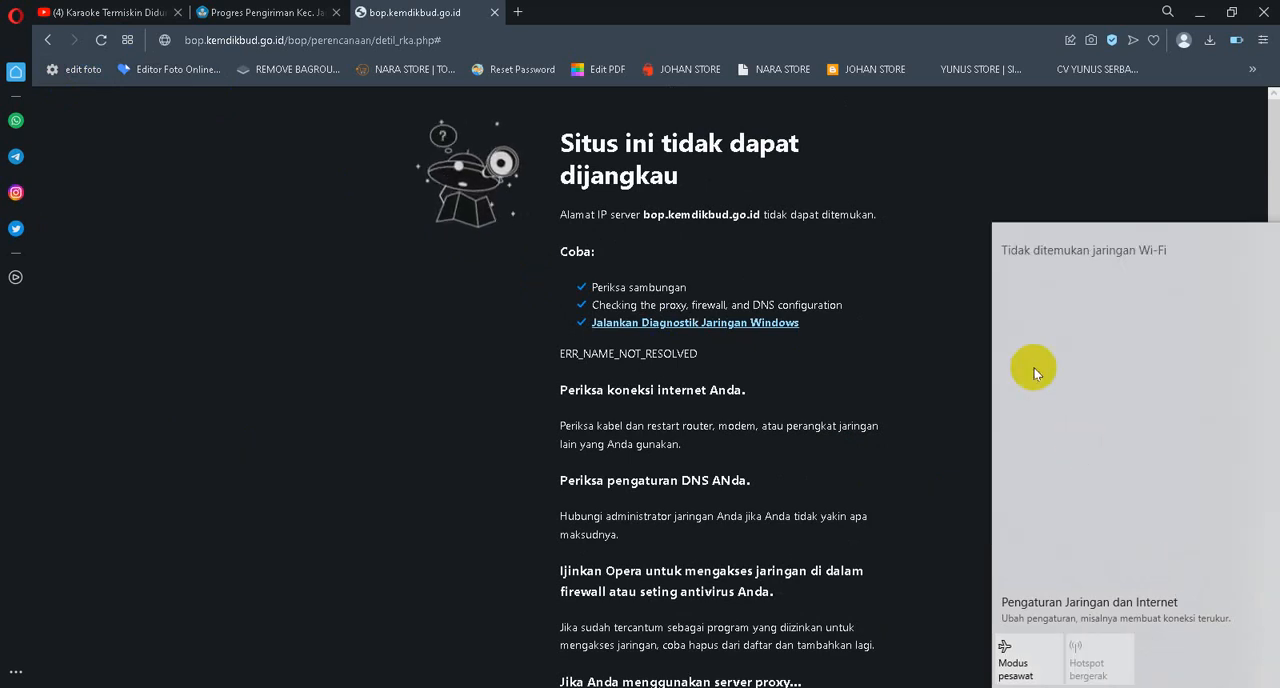
left_click(1190, 687)
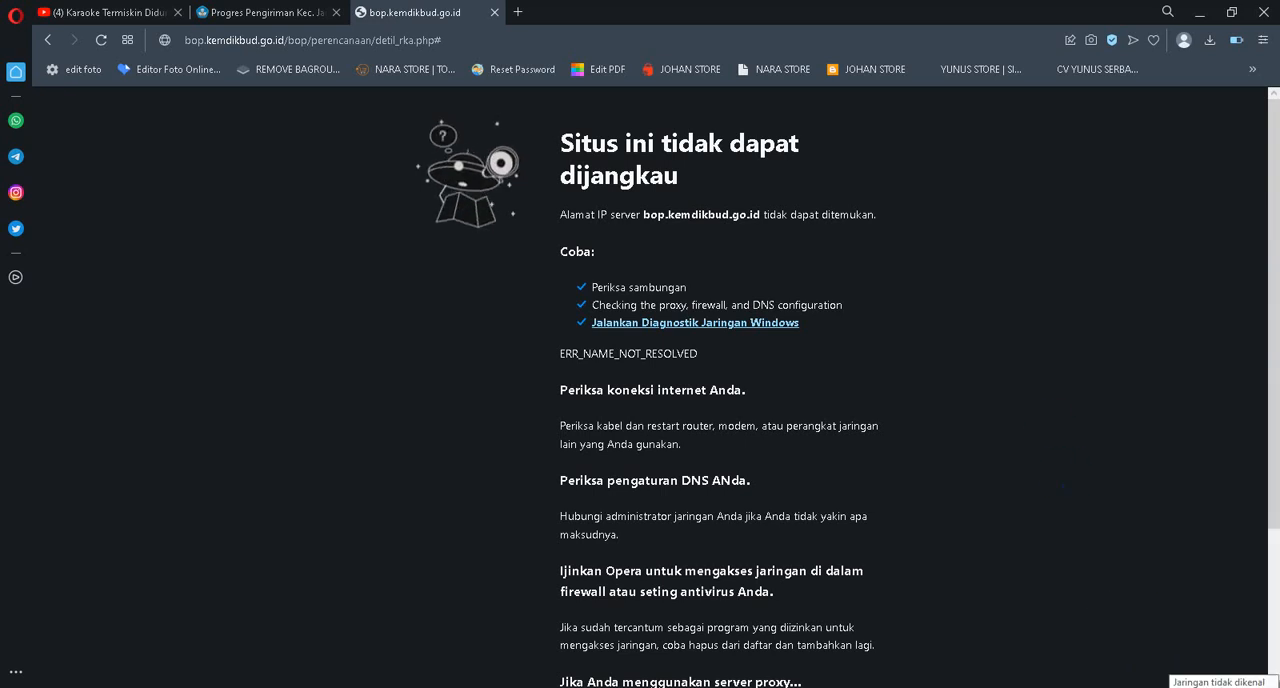
left_click(1234, 680)
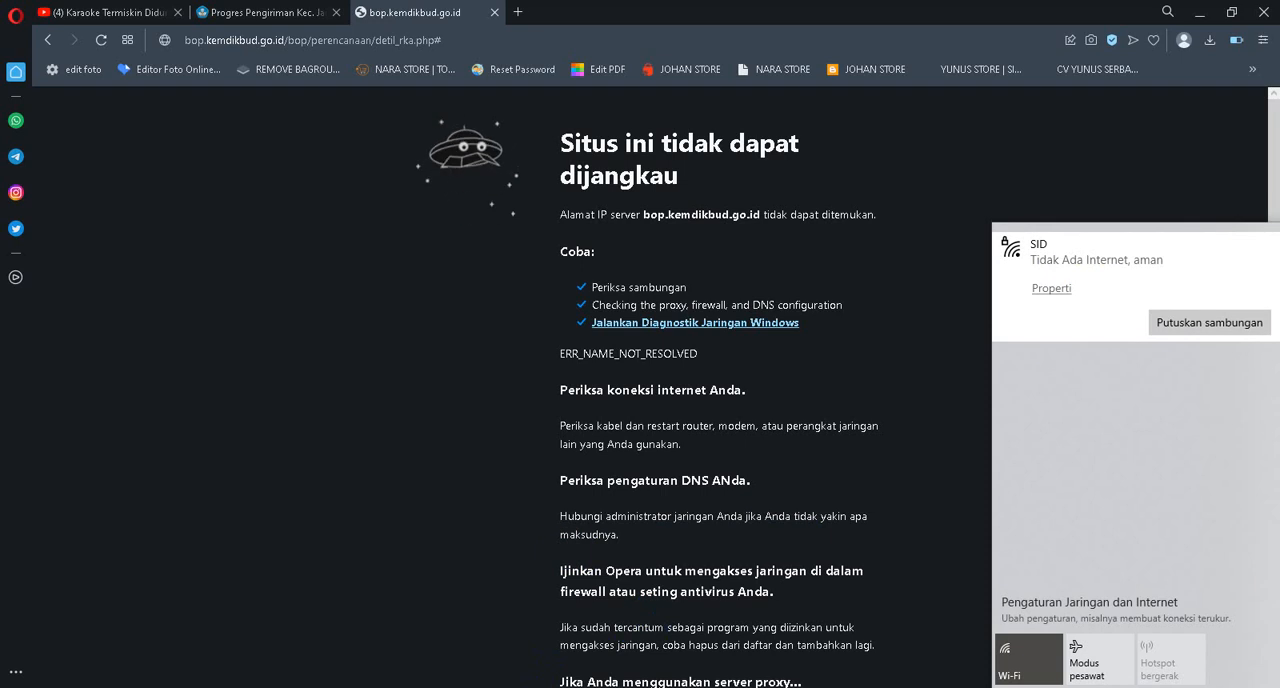
left_click(712, 686)
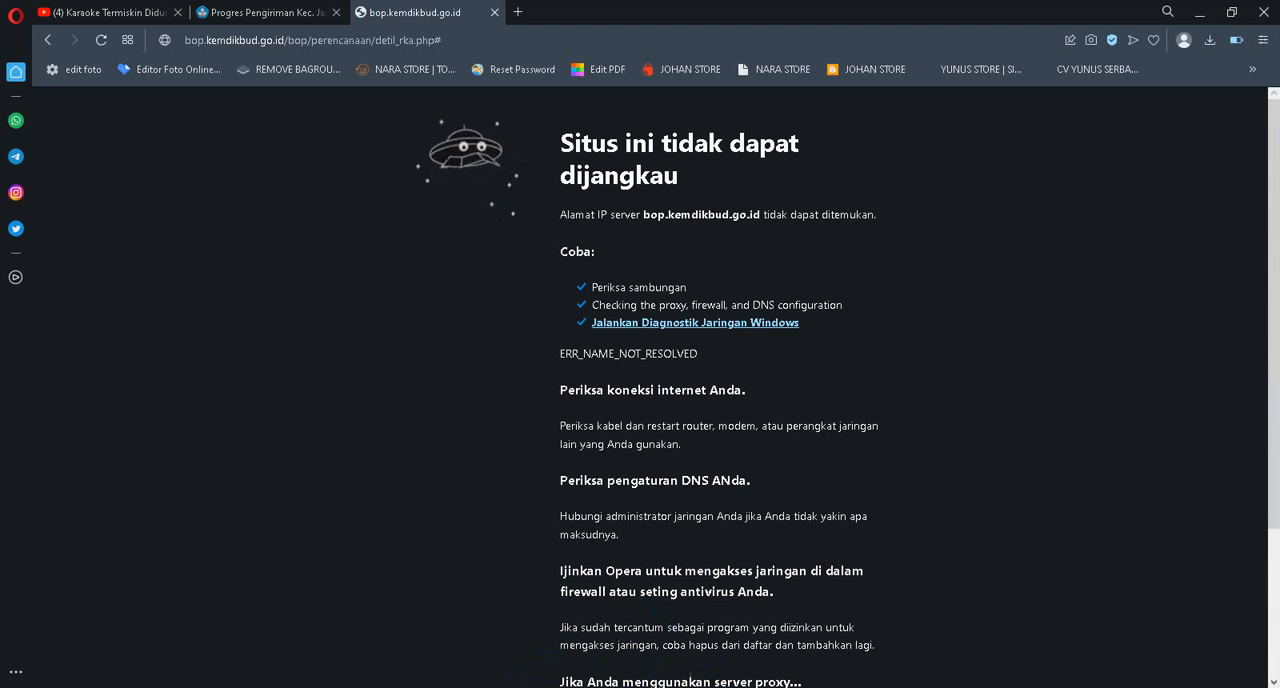
left_click(101, 40)
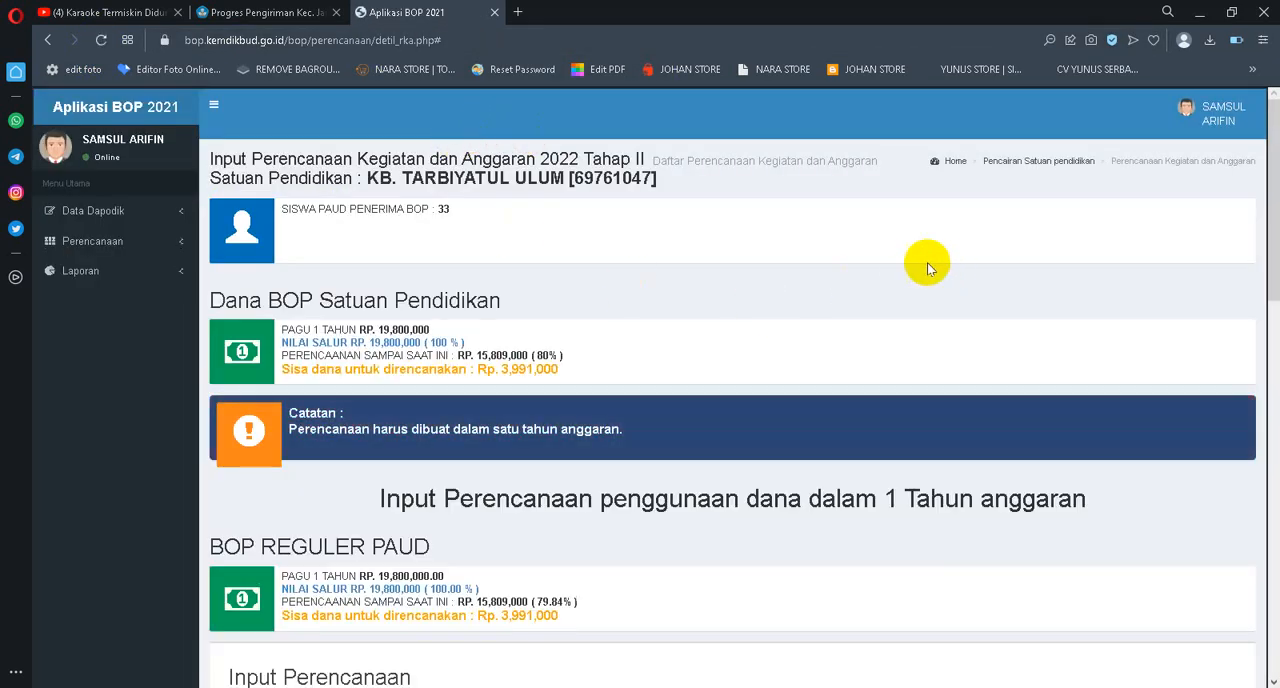
Open page 2 of the planning list again and bring its rows down to row 20 into view
scroll(858, 286, "down", 2)
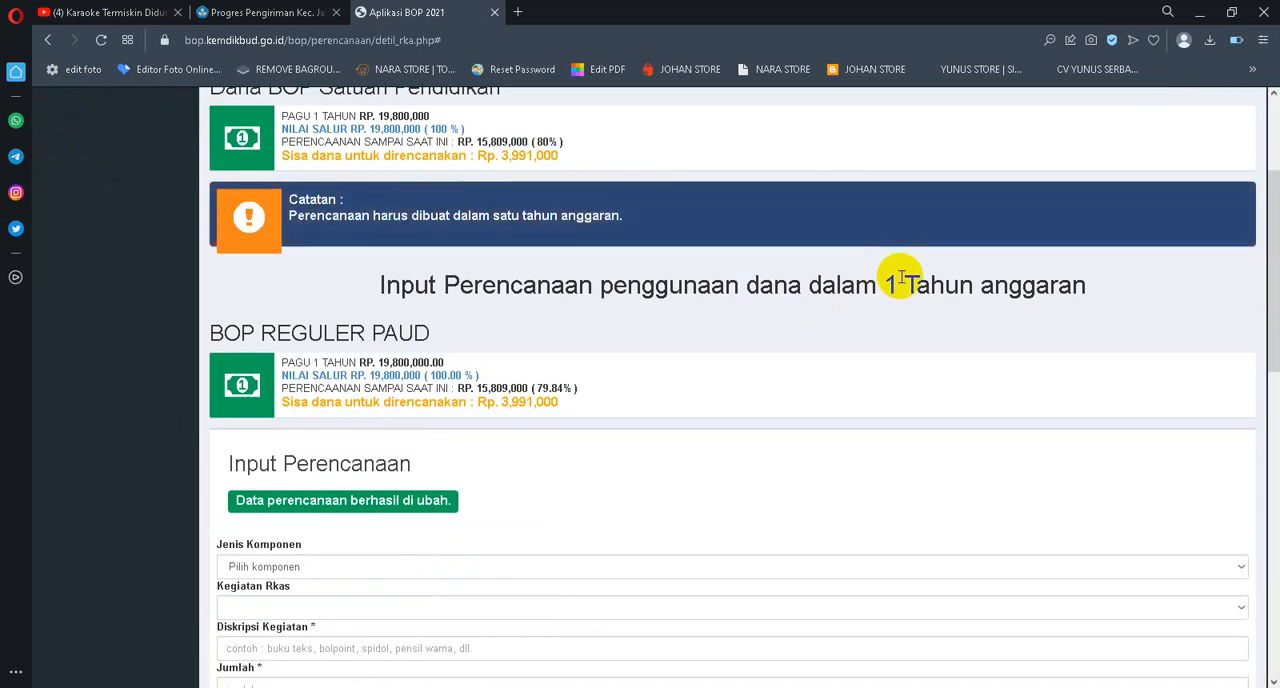
scroll(903, 280, "down", 3)
scroll(903, 282, "down", 5)
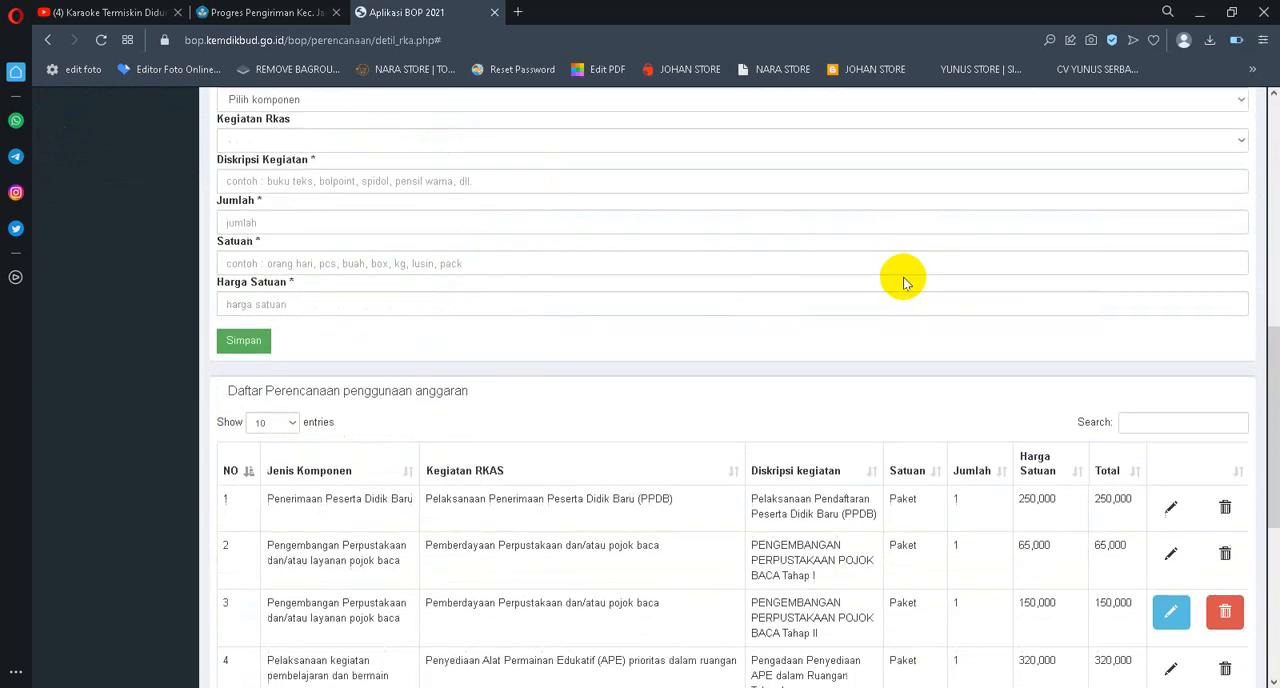
scroll(977, 356, "down", 1)
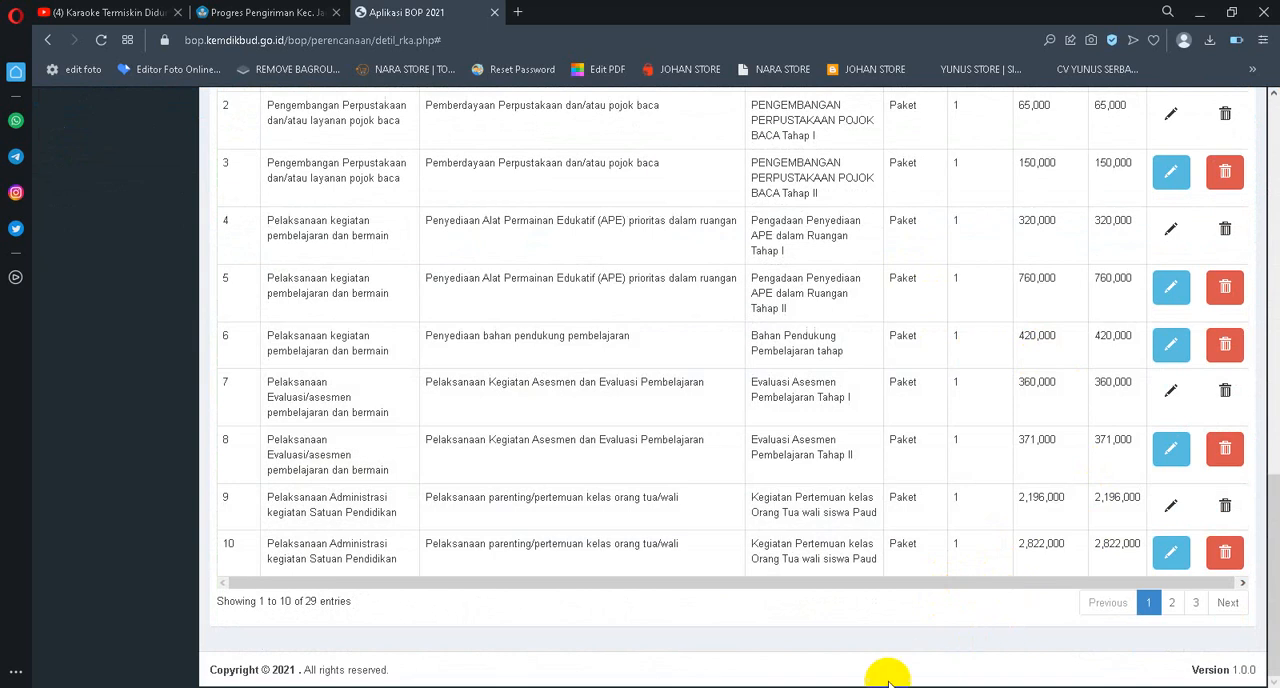
left_click(1171, 602)
scroll(1074, 473, "up", 2)
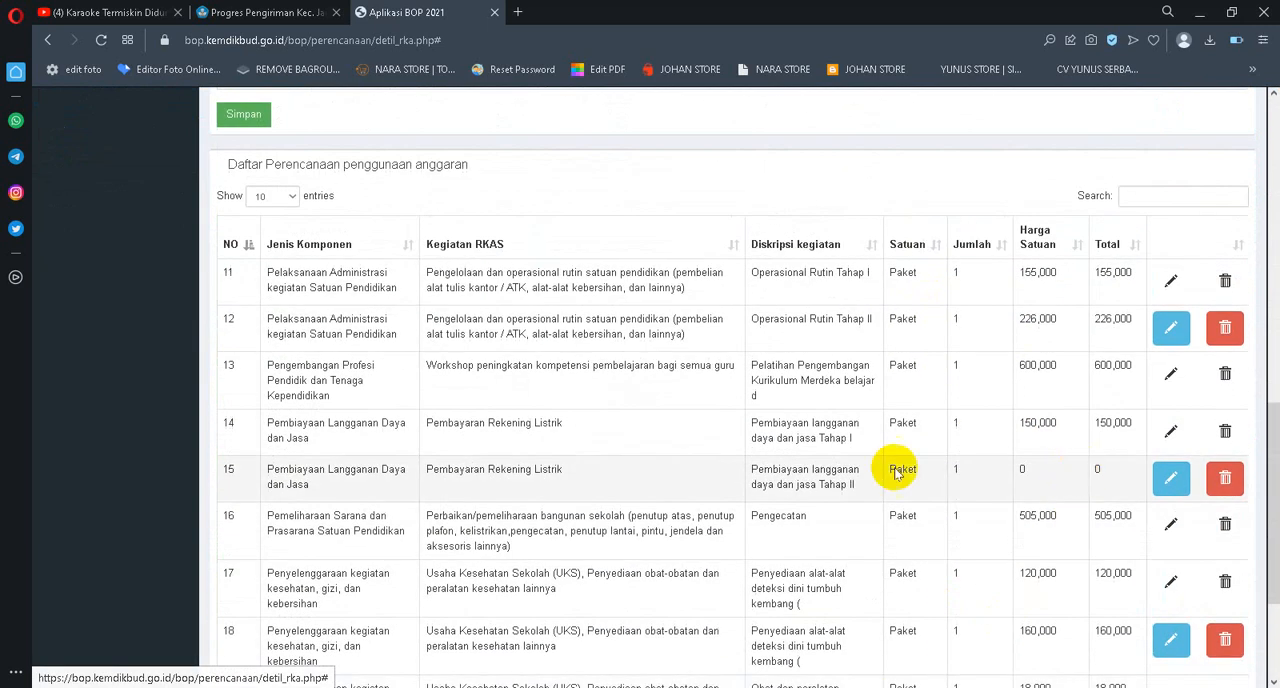
scroll(880, 505, "down", 3)
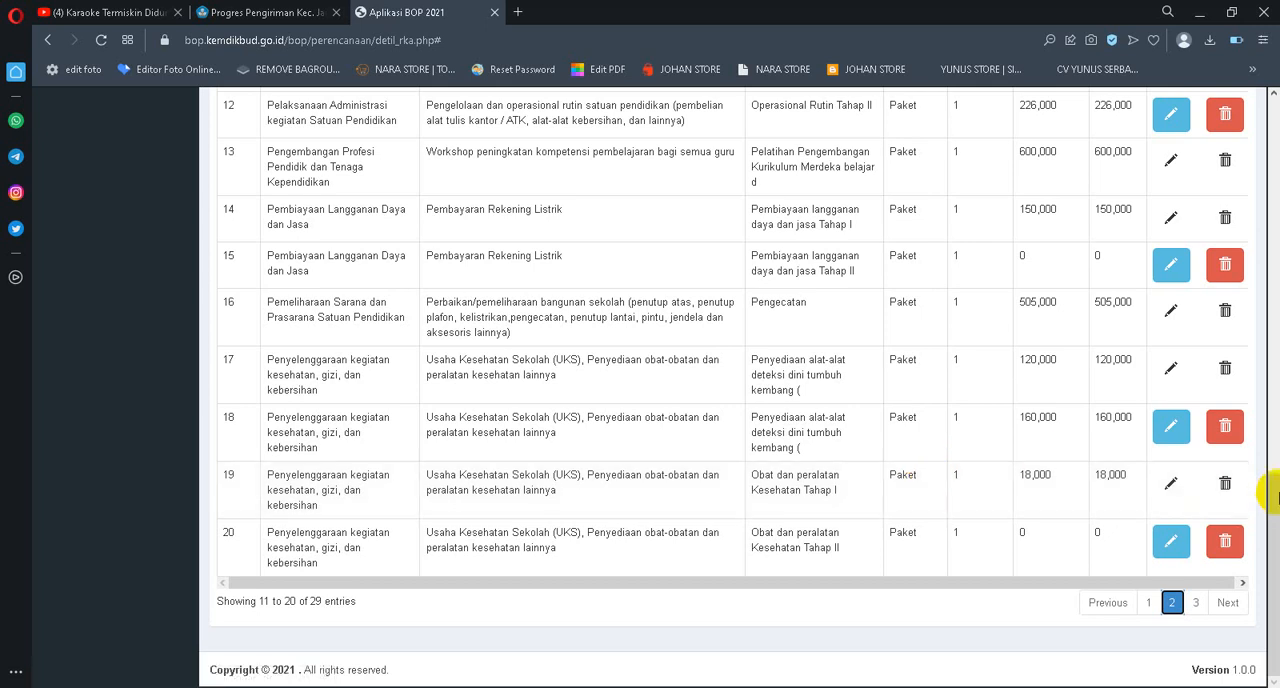
left_click(1256, 492)
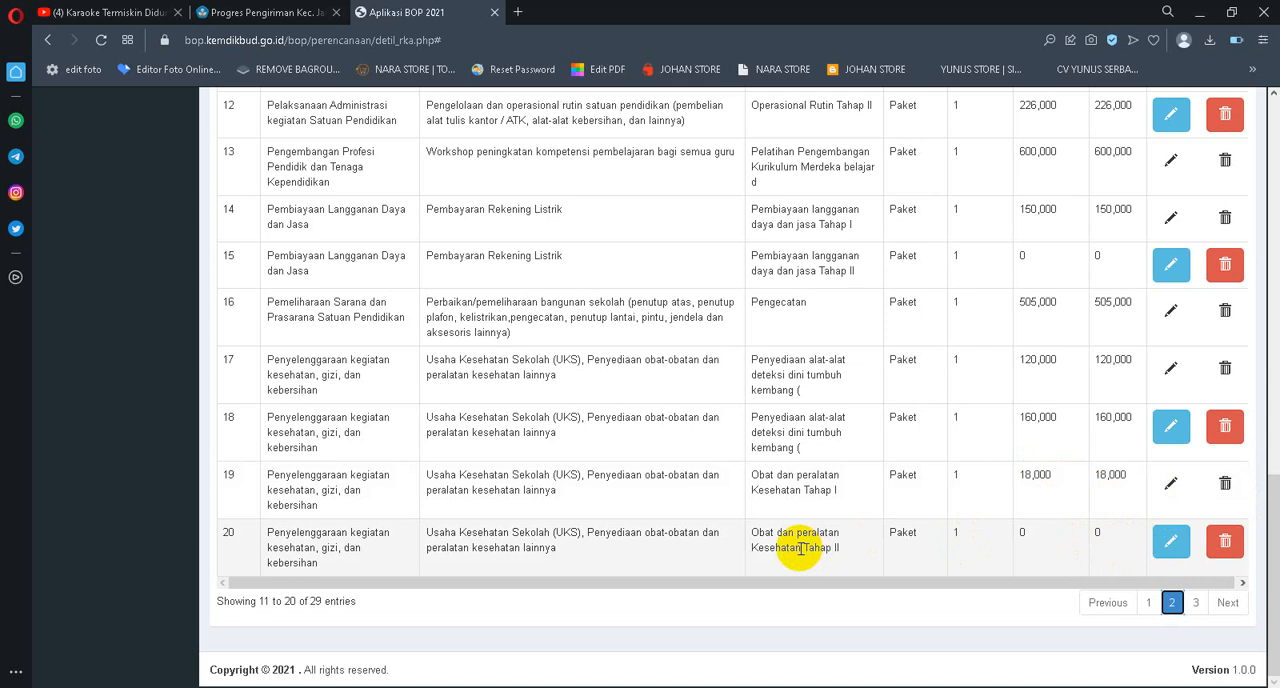
Edit the Obat dan peralatan Kesehatan Tahap II entry, set its Harga Satuan to 210000 and save it
left_click(1166, 540)
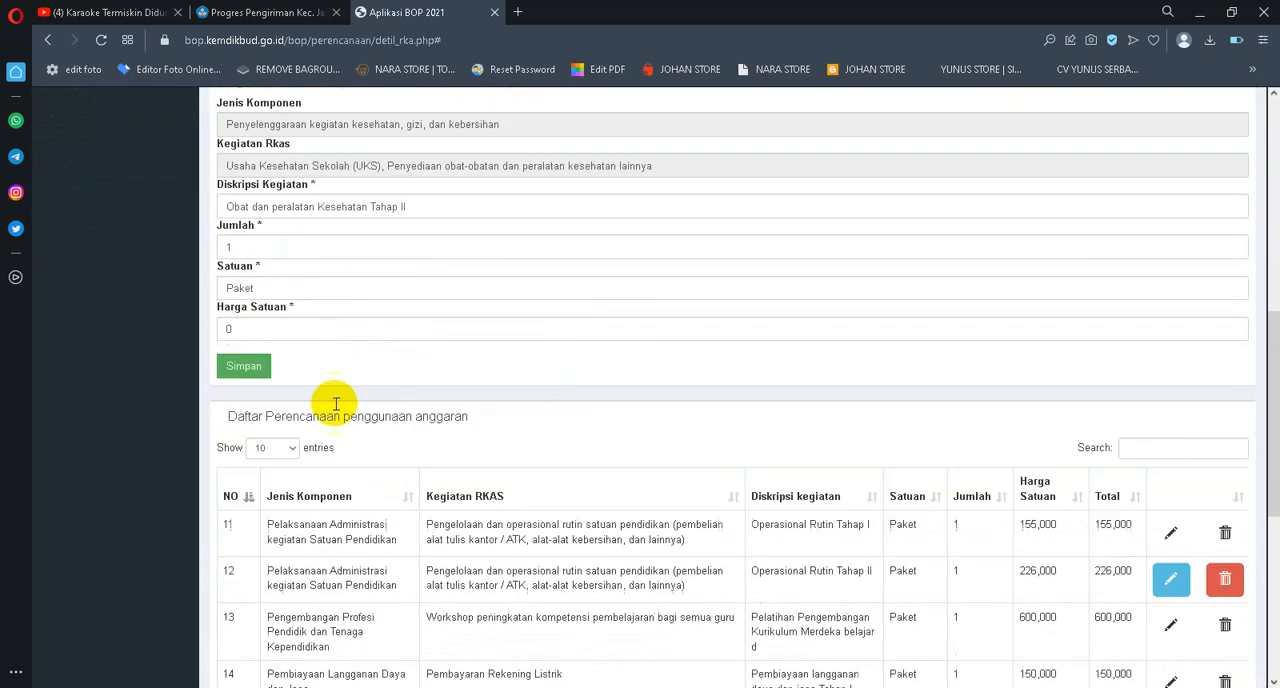
left_click_drag(262, 311, 153, 320)
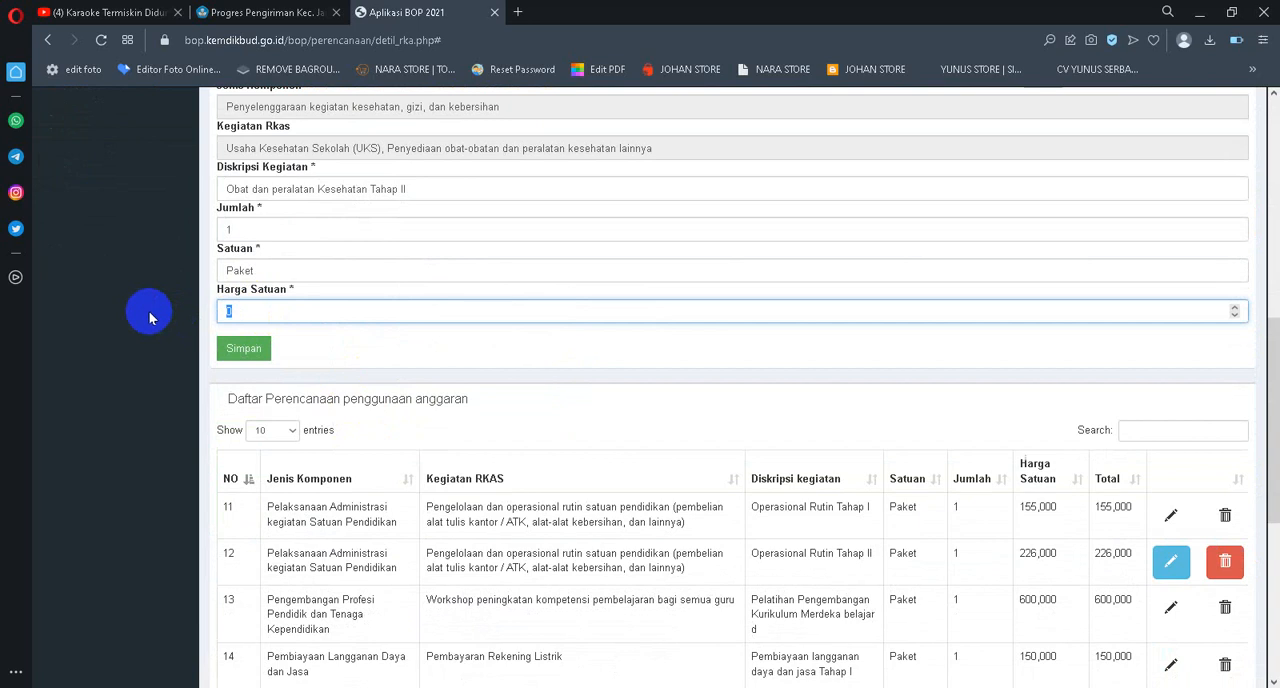
type("210")
left_click(241, 347)
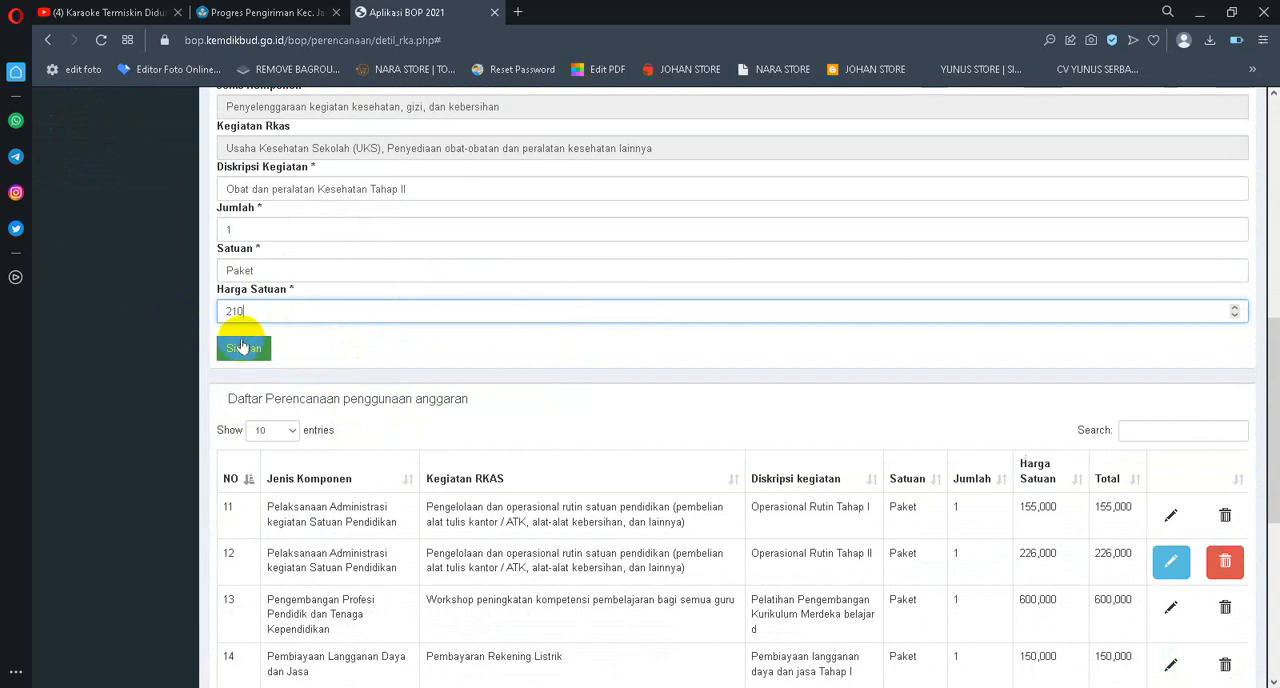
type("000")
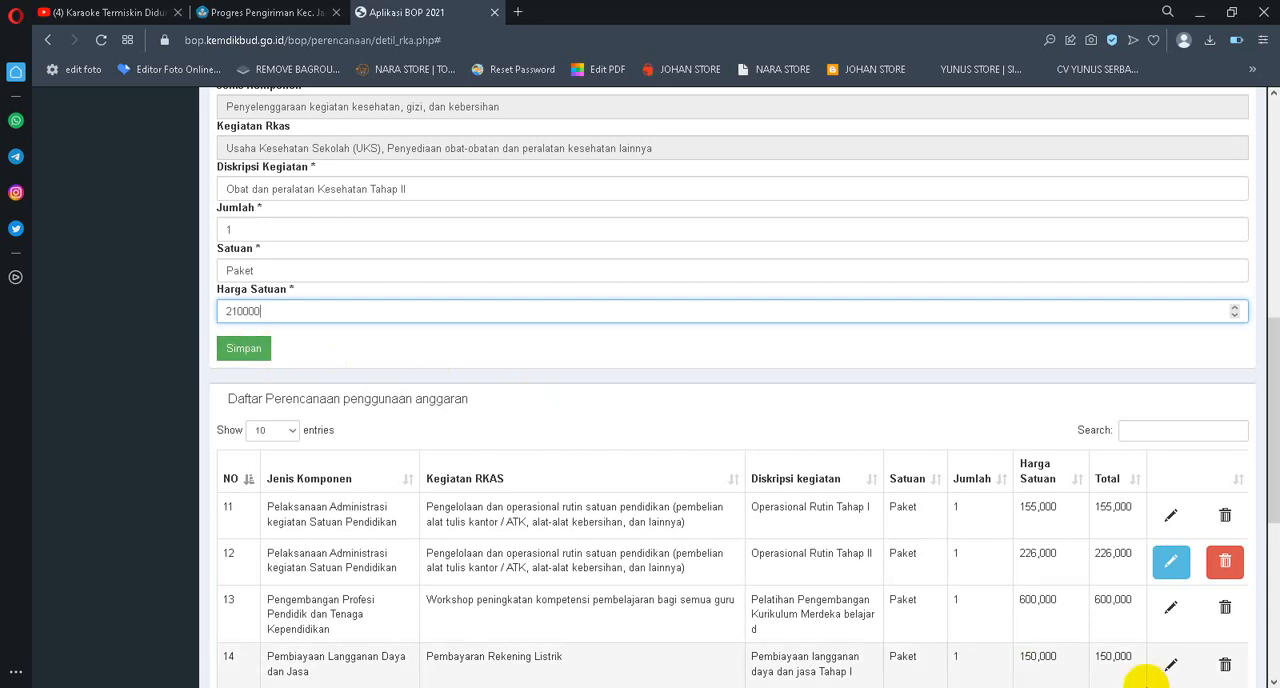
left_click(247, 348)
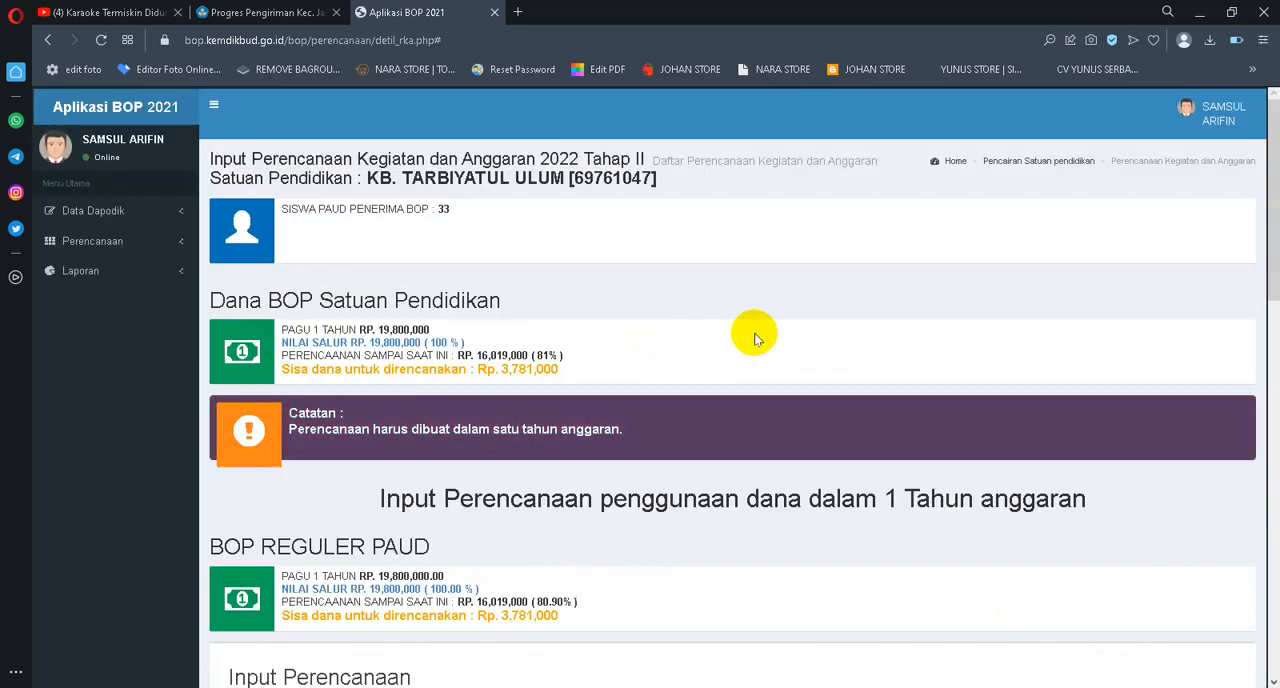
Open page 3 of the planning list, check the remaining BOP REGULER PAUD funds and bring the entries from row 21 into view
scroll(1000, 376, "down", 6)
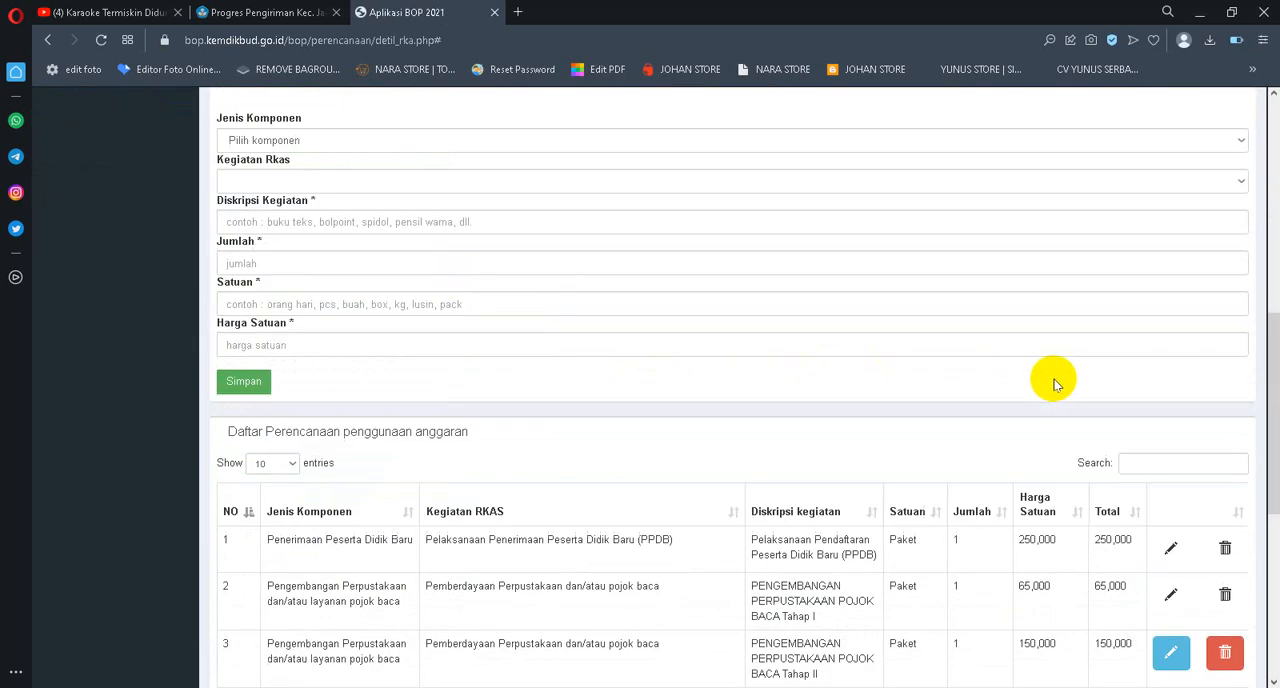
scroll(1054, 379, "down", 5)
left_click(1166, 604)
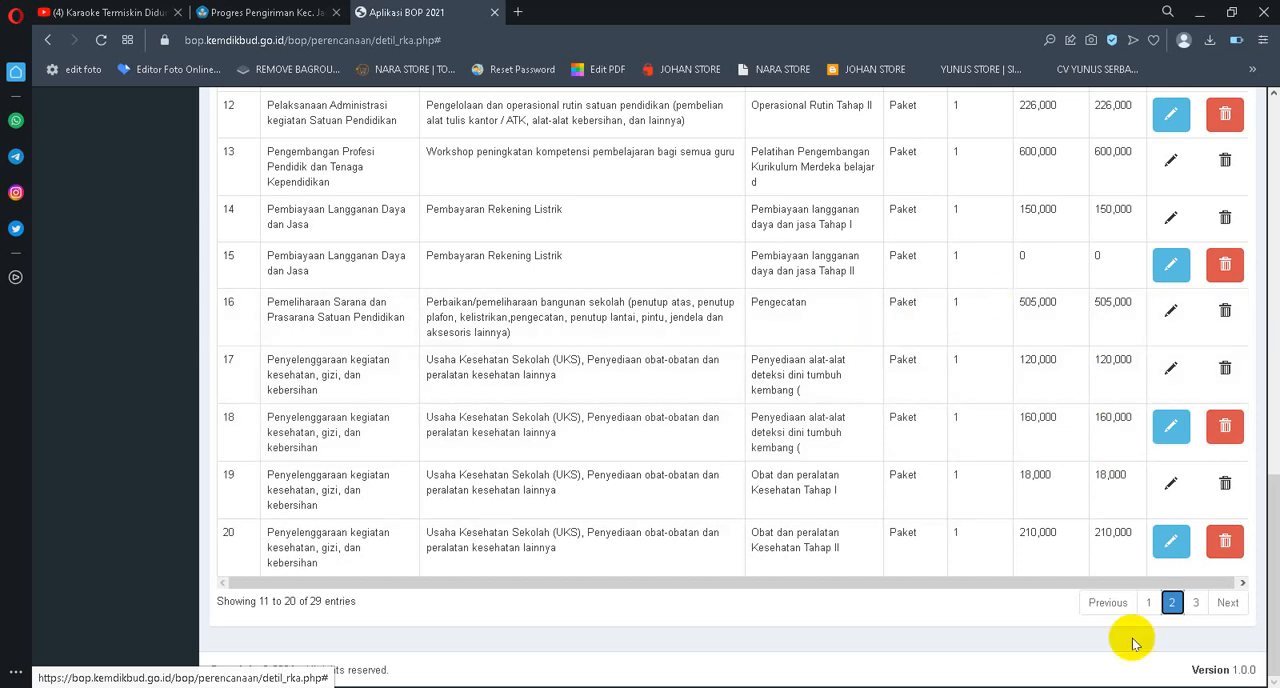
left_click(1198, 605)
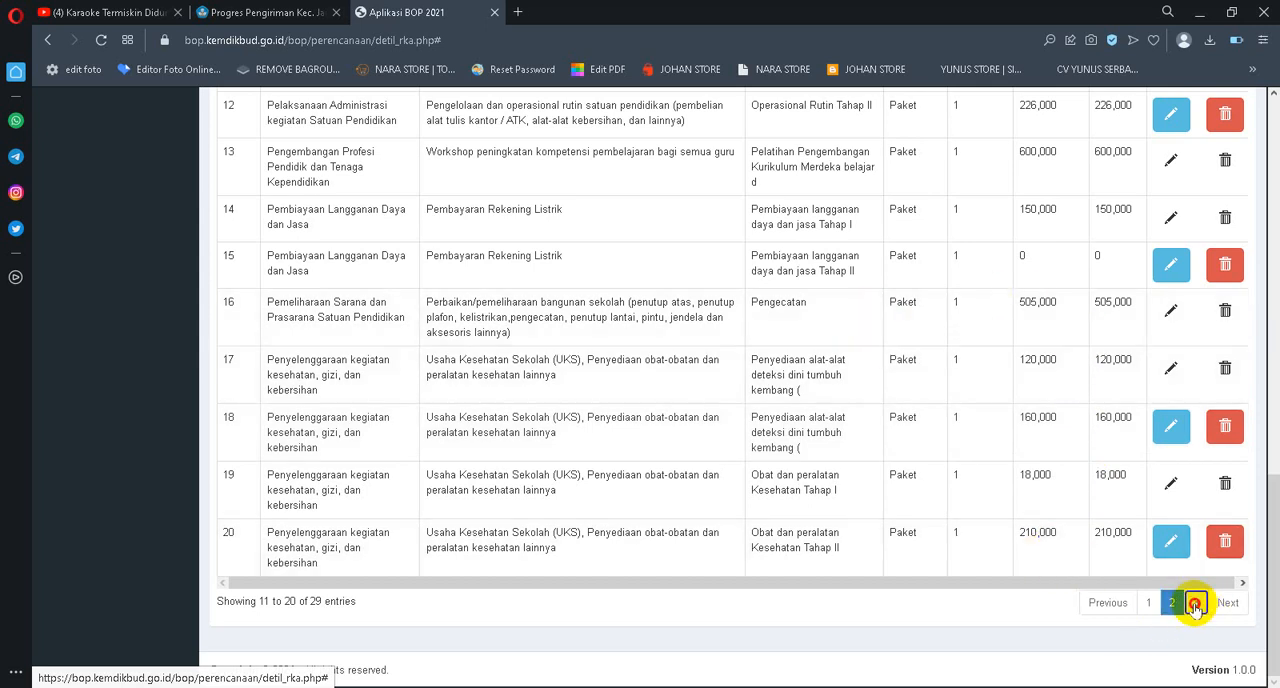
scroll(900, 480, "up", 3)
scroll(428, 268, "up", 5)
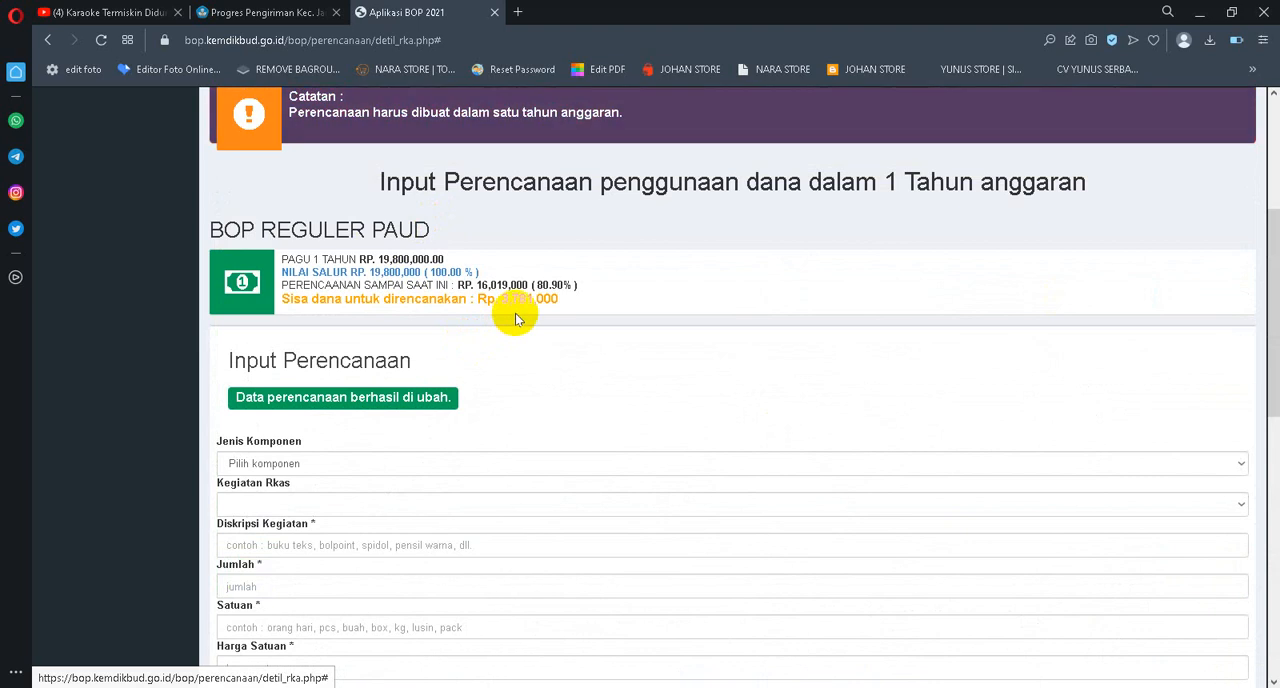
scroll(596, 312, "down", 5)
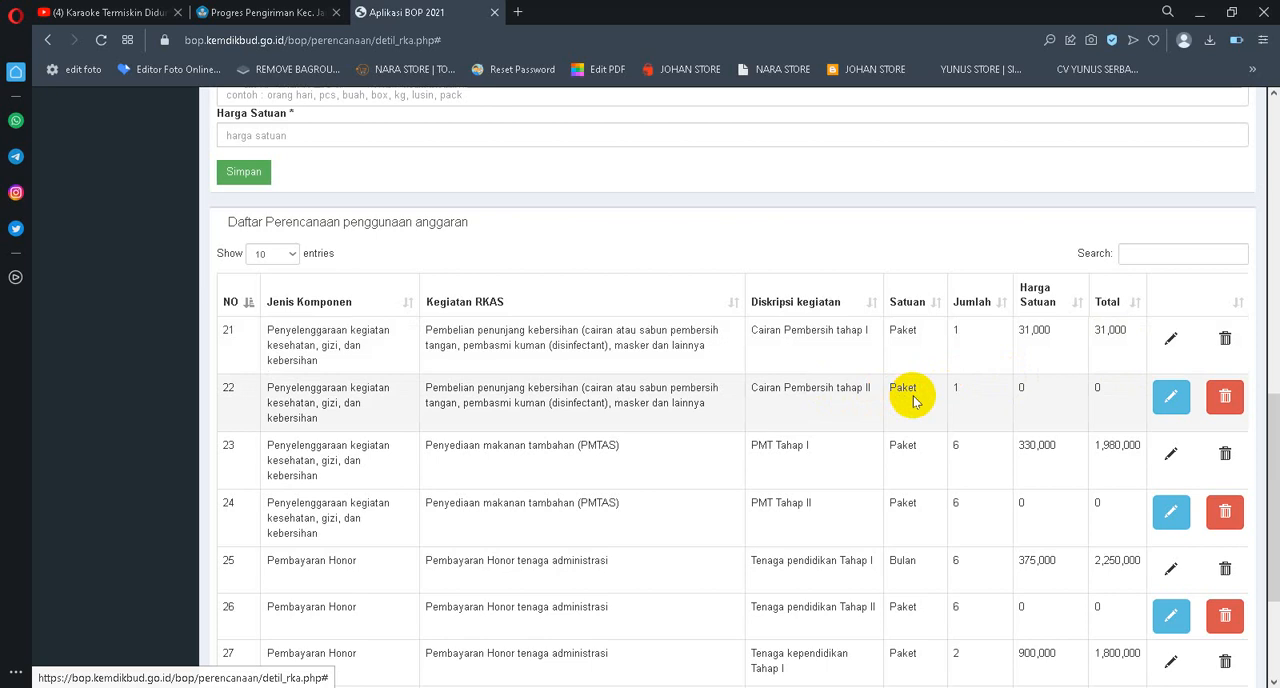
Edit the Cairan Pembersih tahap II entry, set its Harga Satuan to 31000 and save it
left_click(1171, 397)
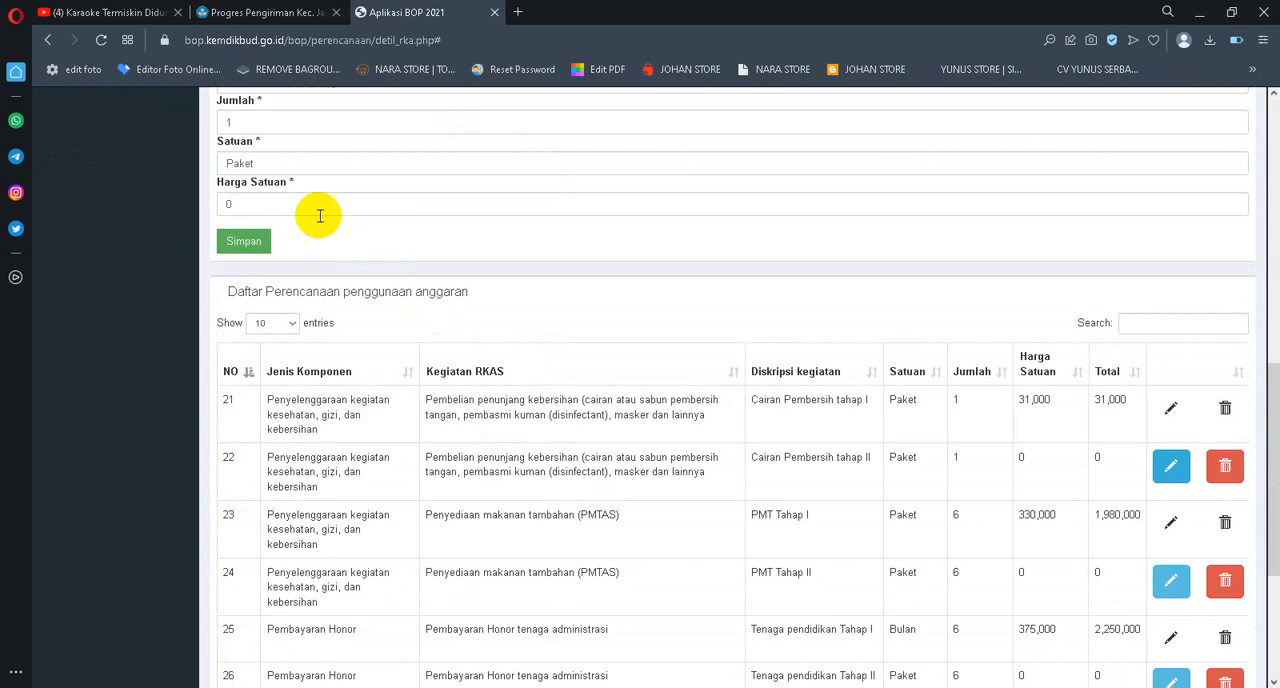
left_click(320, 210)
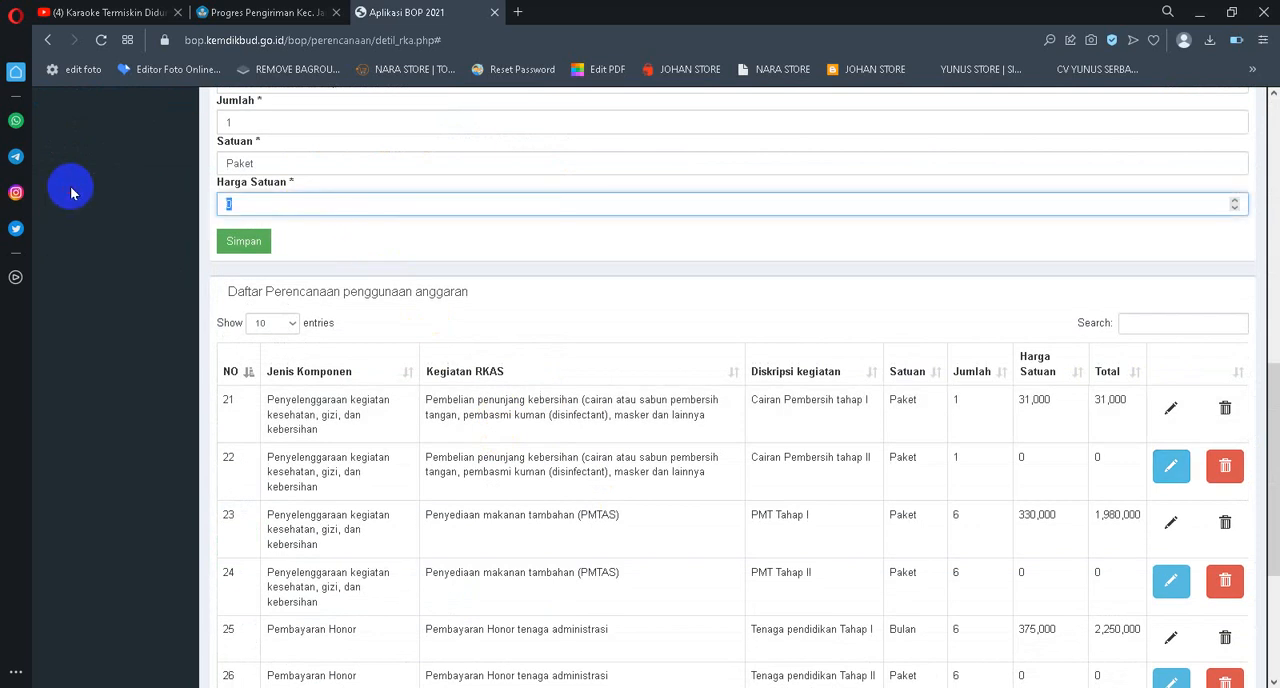
type("31000")
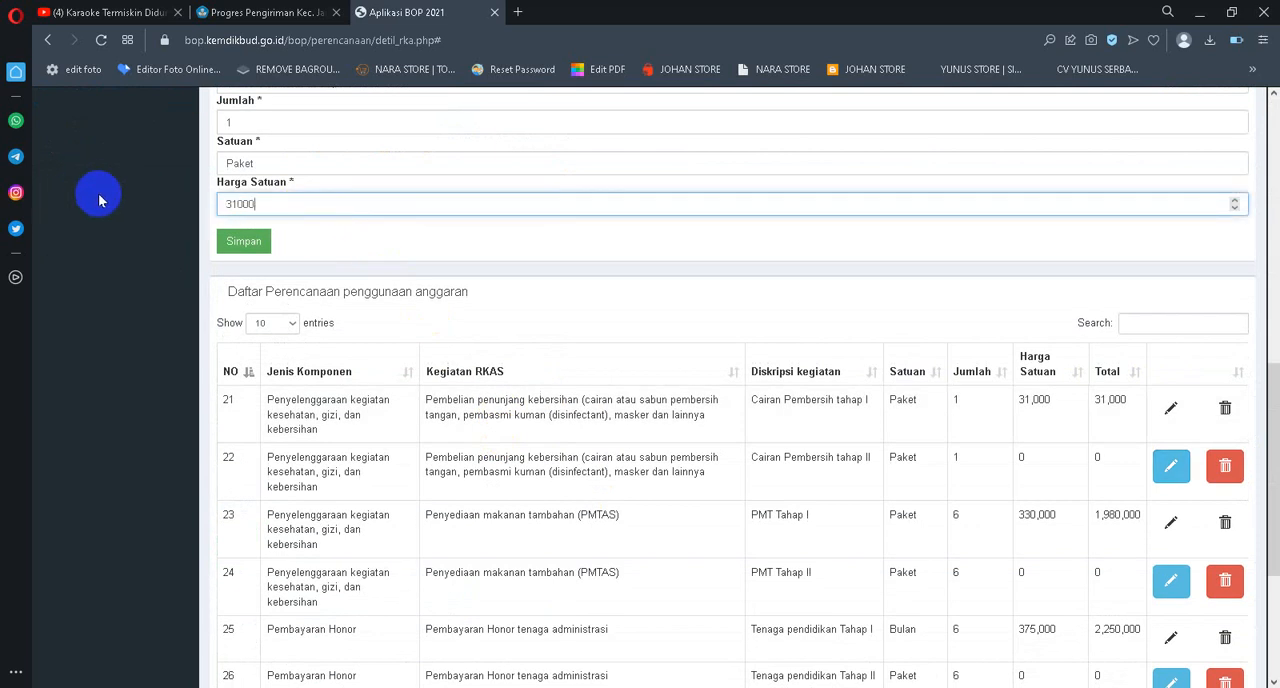
left_click(246, 249)
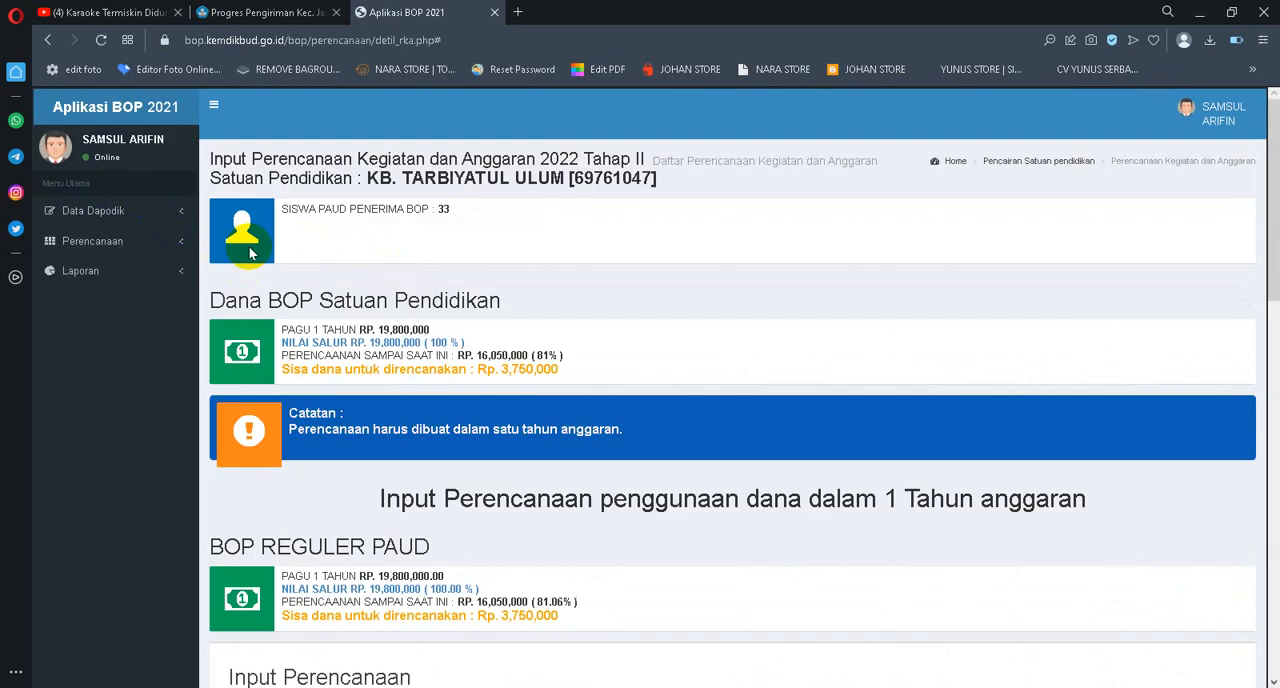
Return to page 3 of the planning list, set the PMT Tahap II entry's Harga Satuan to 320000 and save it
scroll(709, 249, "down", 15)
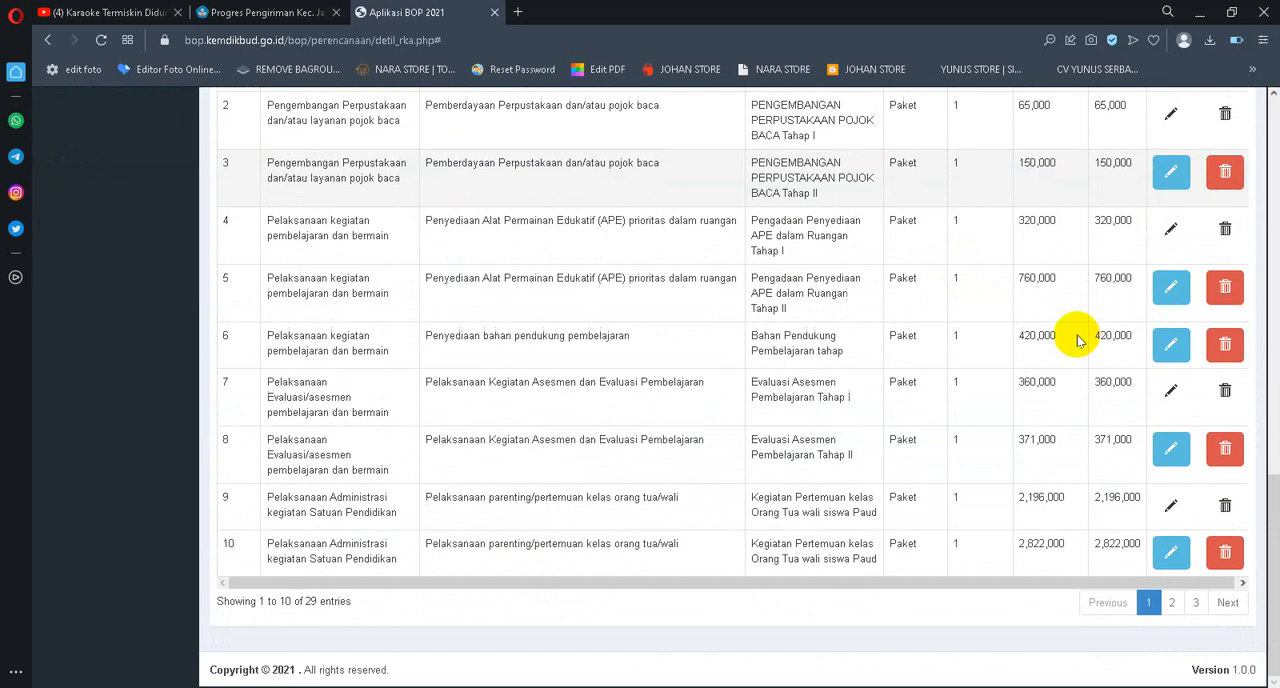
left_click(1172, 602)
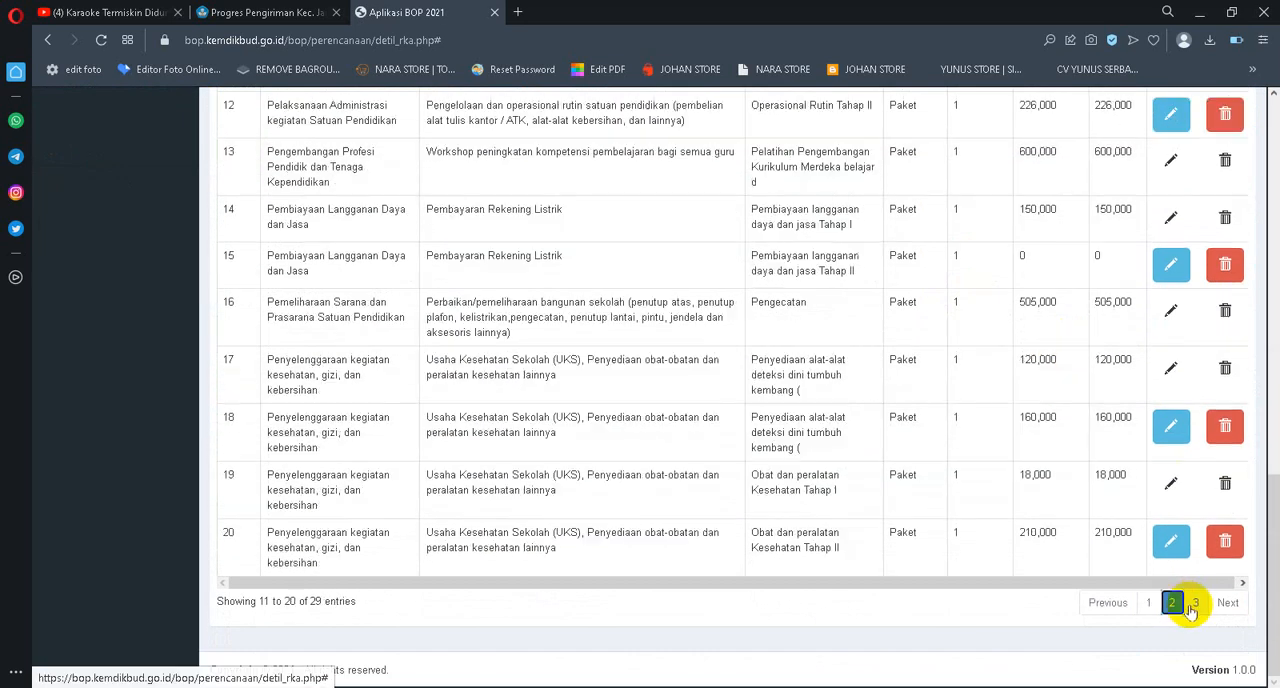
scroll(1086, 420, "up", 2)
scroll(1174, 523, "down", 2)
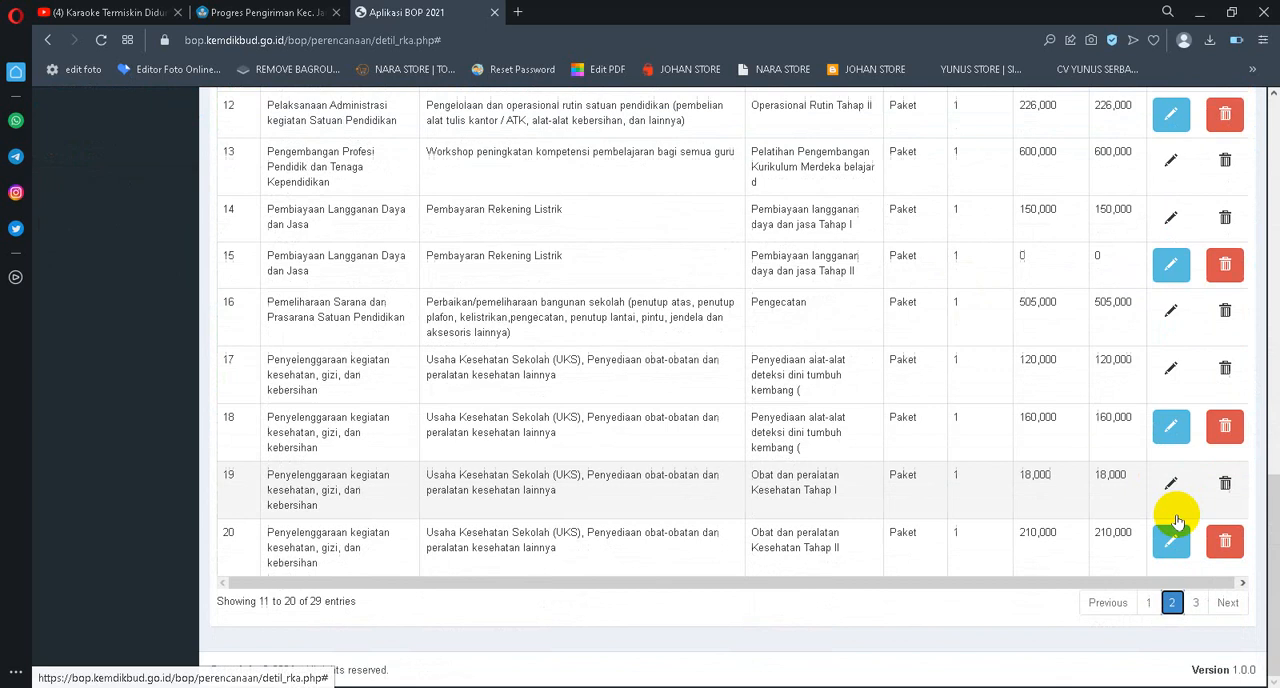
left_click(1197, 602)
scroll(1140, 340, "up", 1)
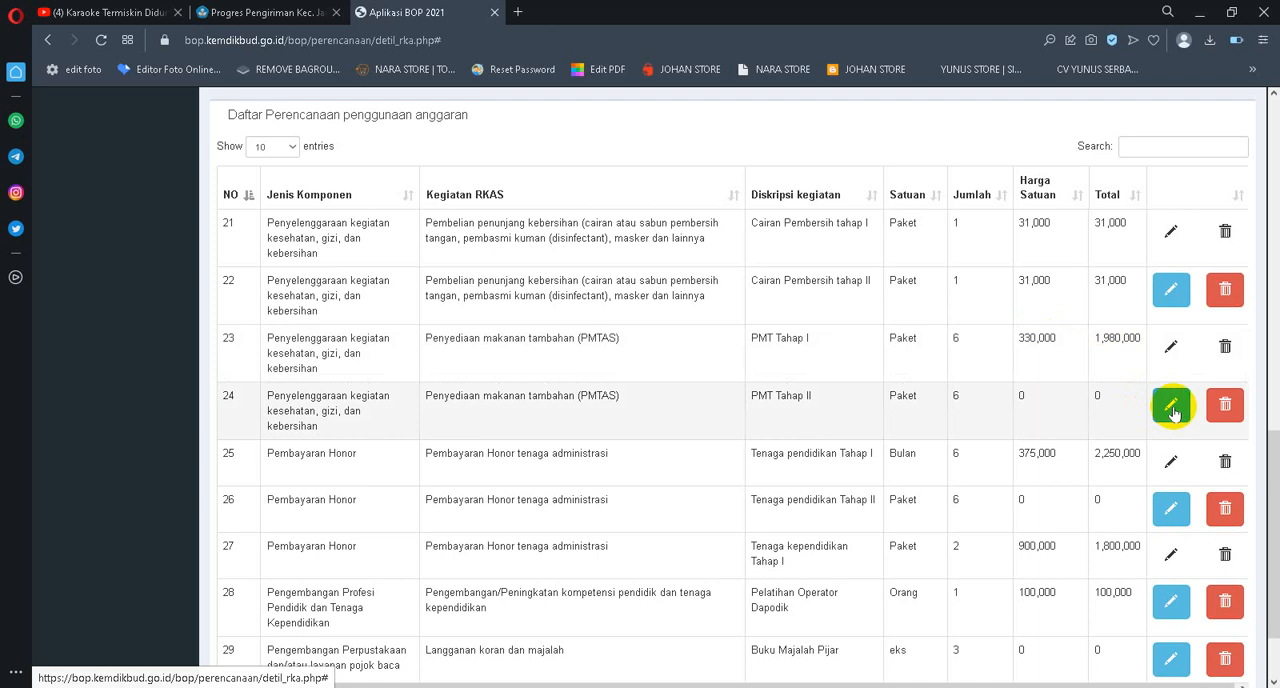
left_click(1170, 408)
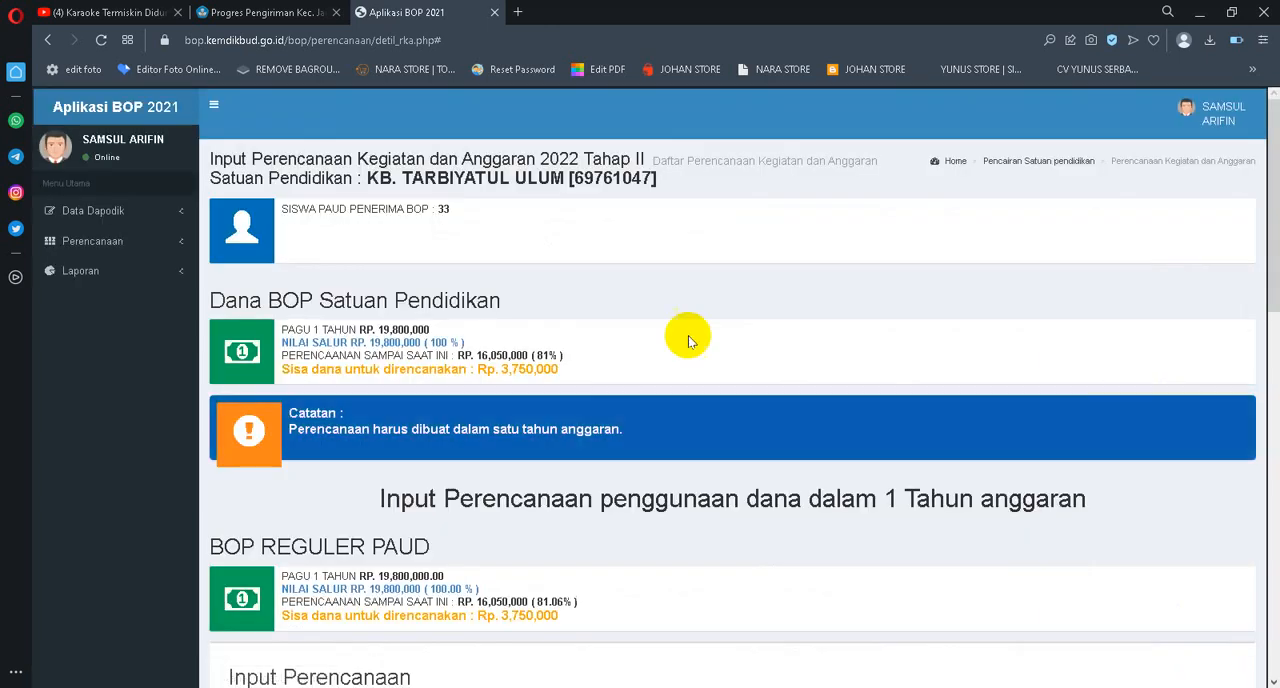
scroll(688, 340, "down", 6)
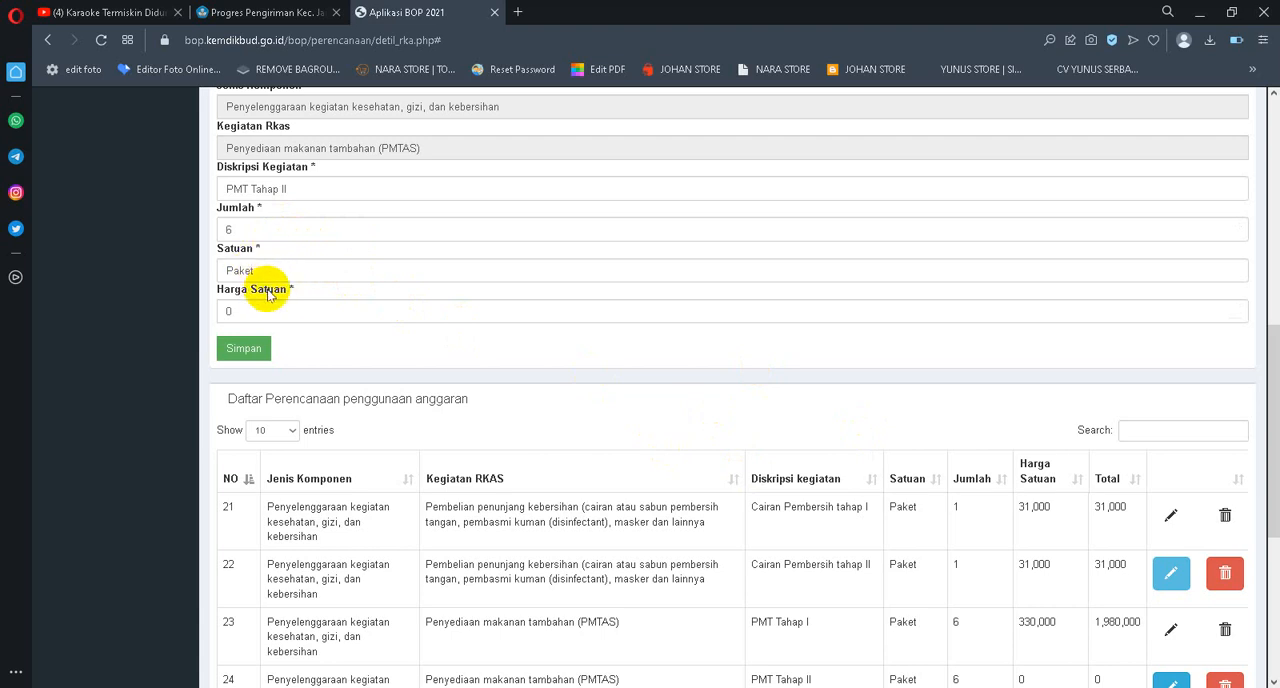
double_click(206, 311)
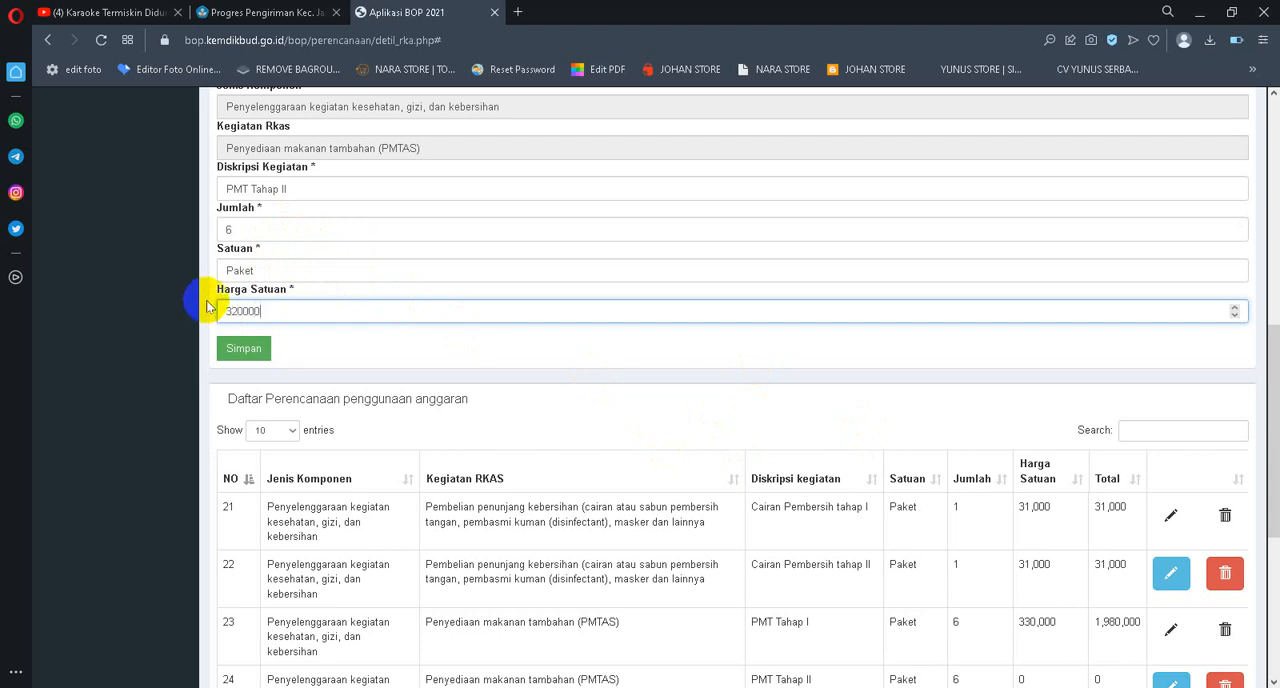
left_click(243, 348)
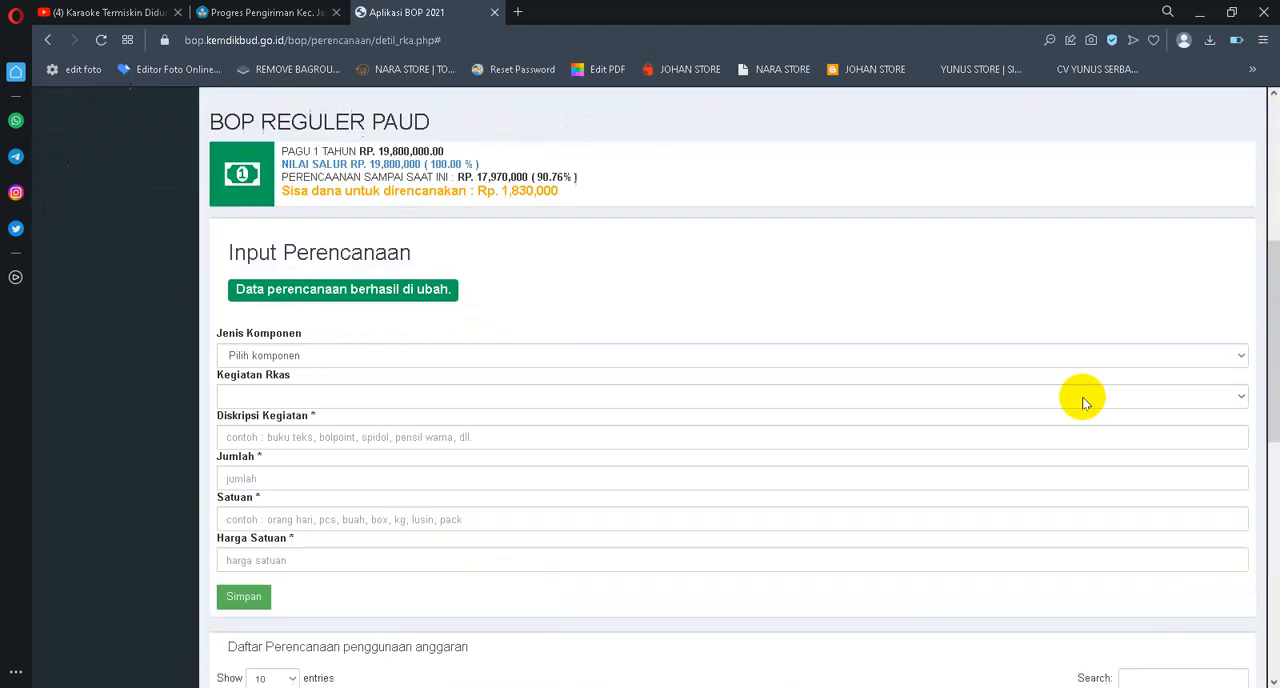
Open page 3 of the planning list again and bring the entries from row 21 into view
scroll(1090, 410, "down", 5)
scroll(1110, 418, "down", 3)
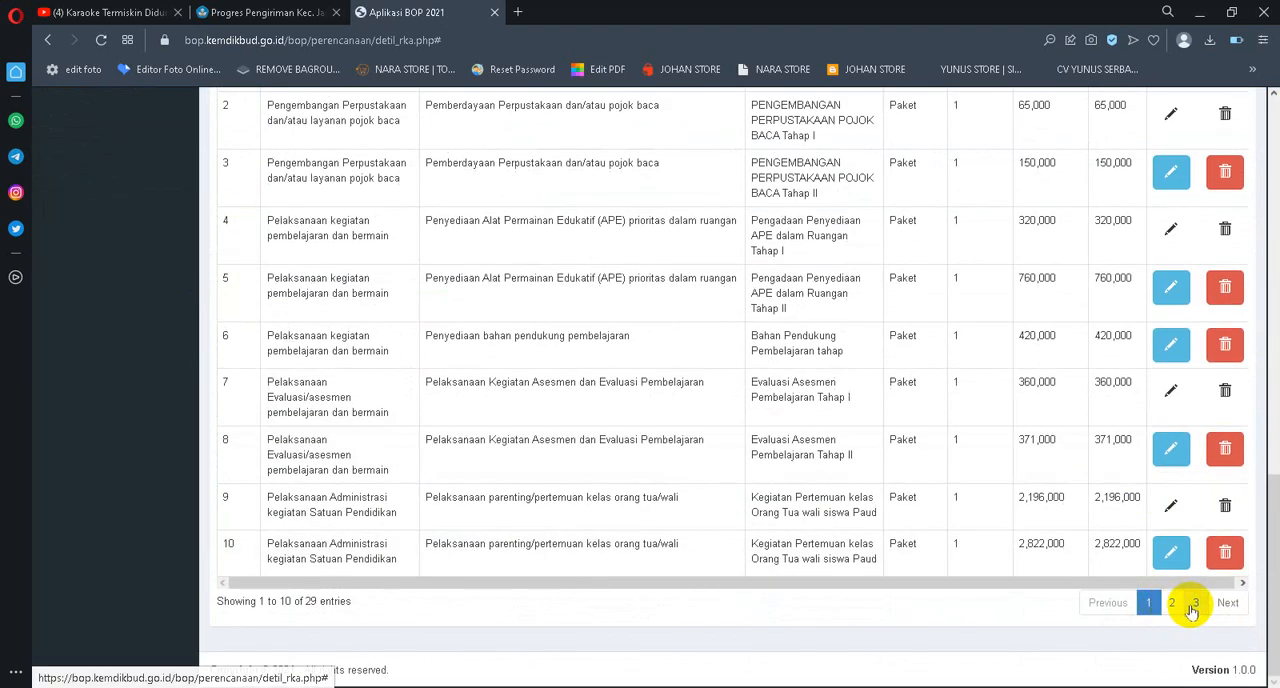
left_click(1193, 604)
scroll(1110, 390, "up", 2)
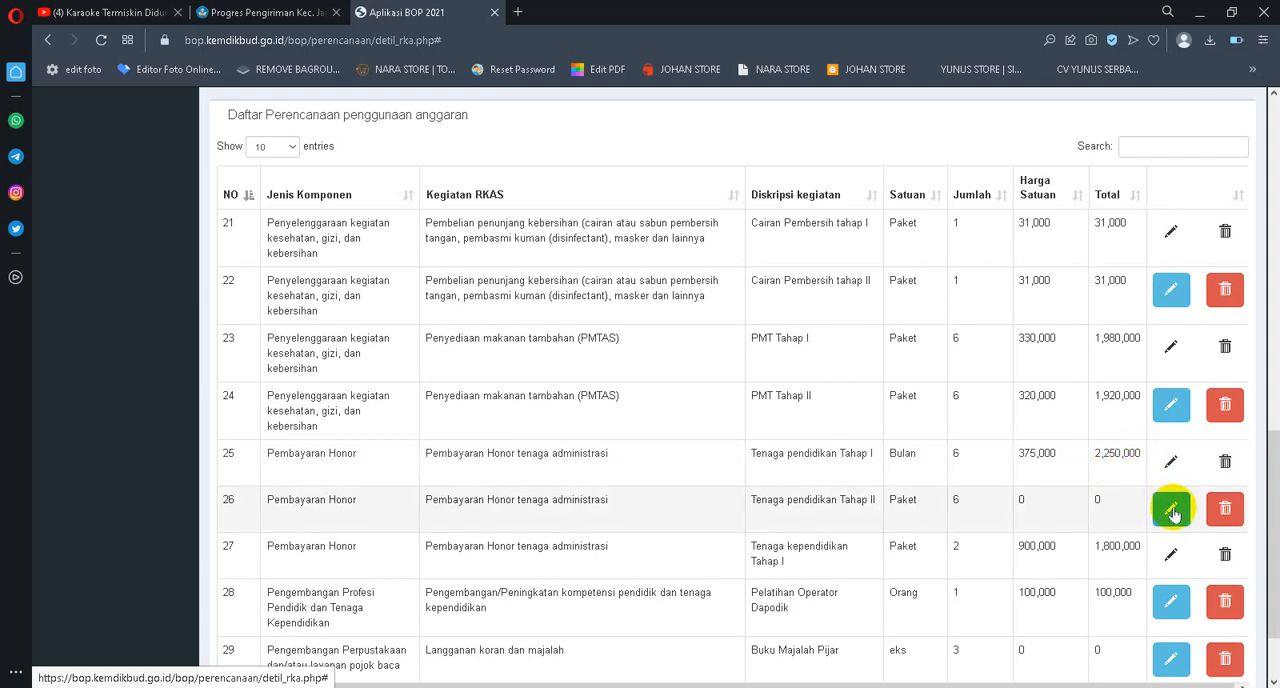
Compare the remaining BOP REGULER PAUD funds with the Tenaga pendidikan Tahap II entry and the other honor and training entries on page 3
scroll(871, 386, "up", 6)
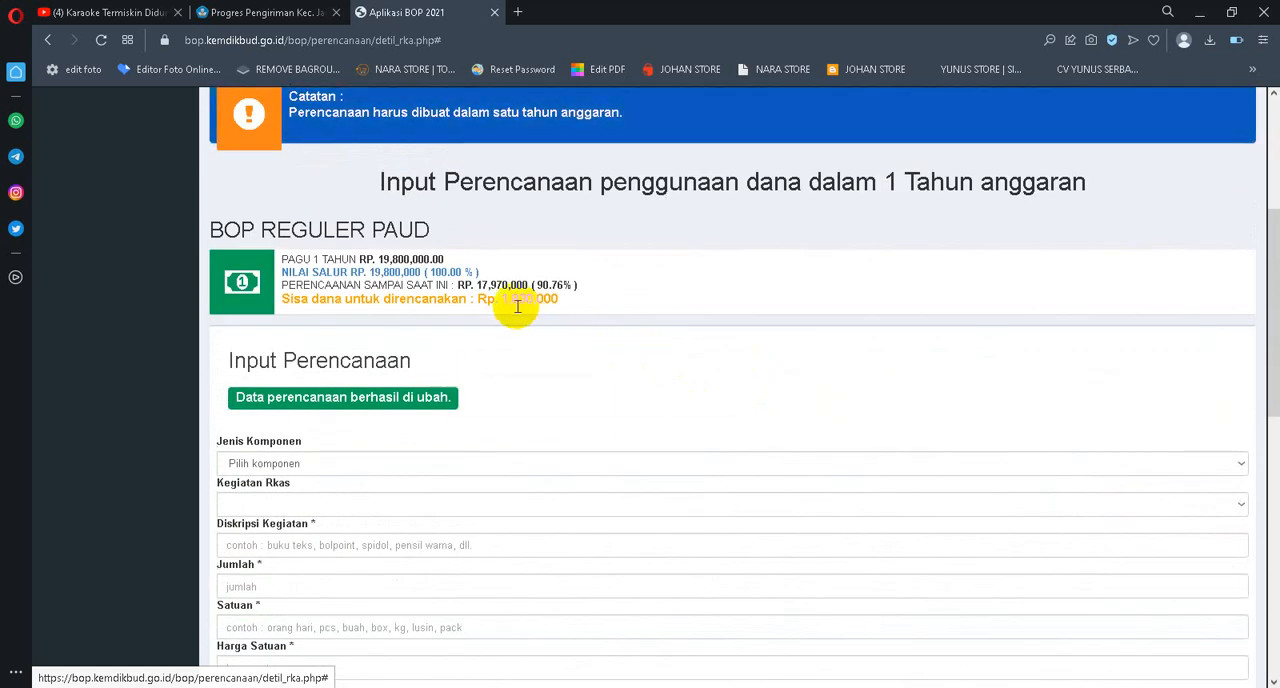
scroll(560, 320, "down", 2)
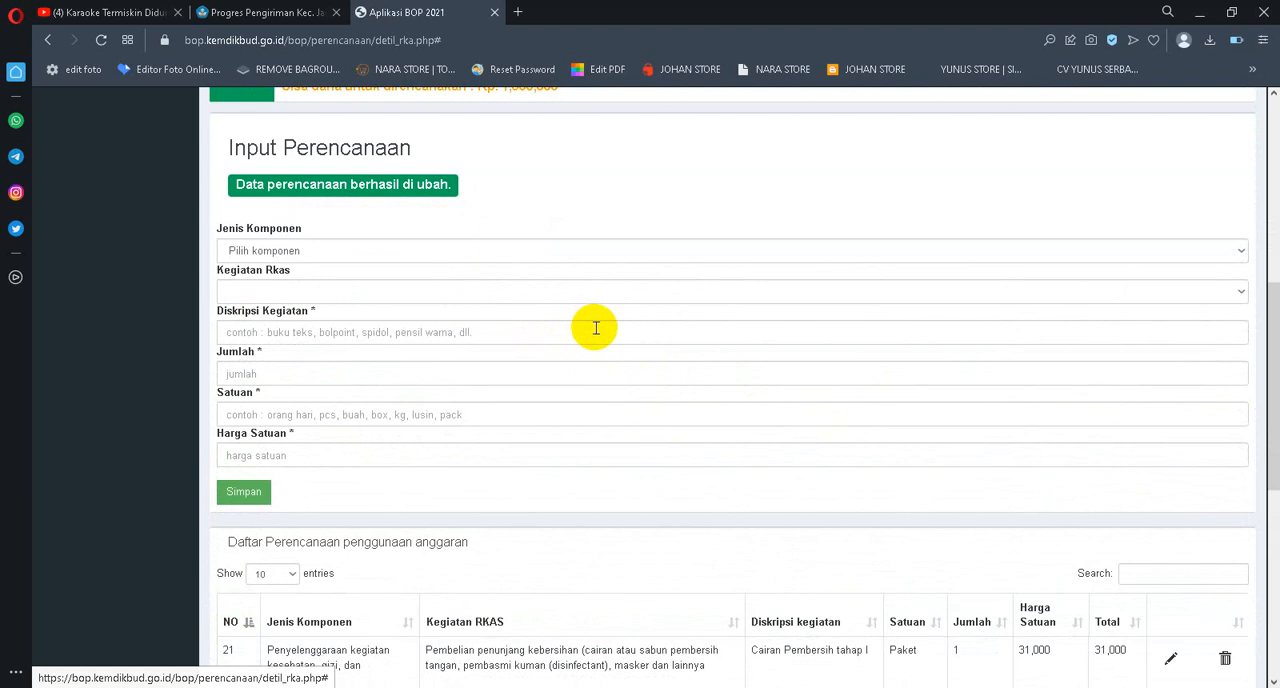
scroll(594, 323, "down", 3)
scroll(868, 360, "down", 2)
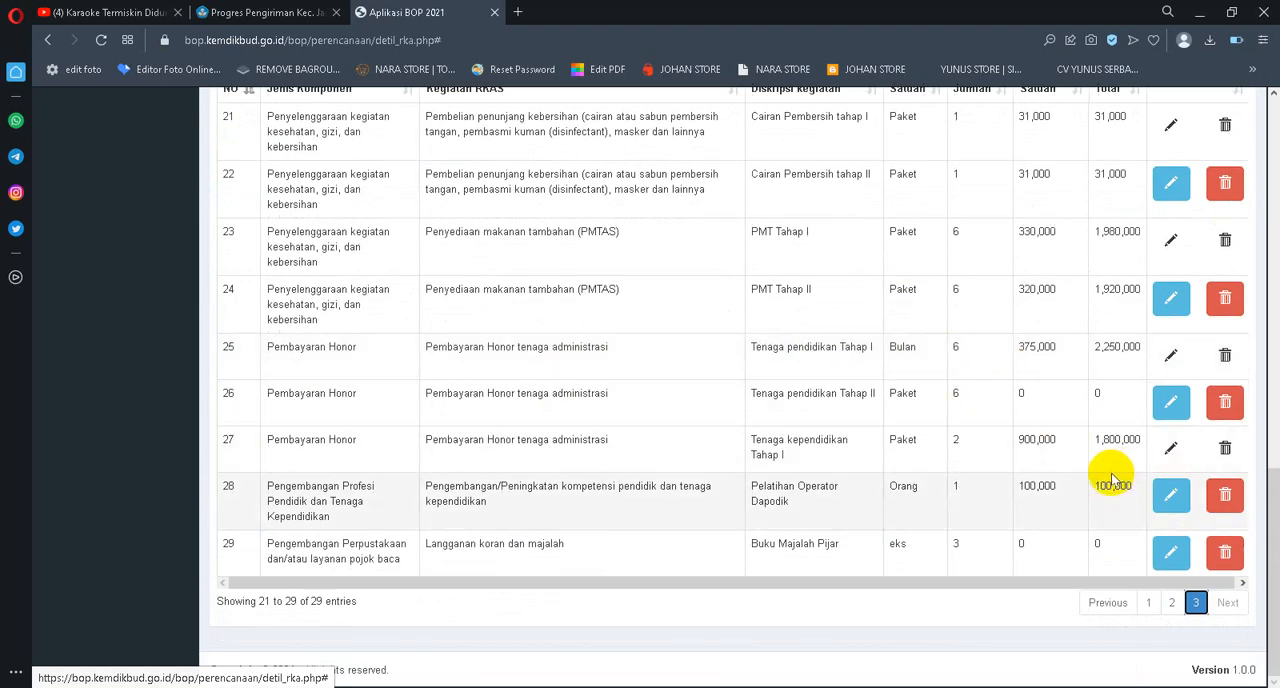
scroll(1086, 468, "up", 1)
scroll(1100, 500, "down", 1)
scroll(1100, 535, "down", 1)
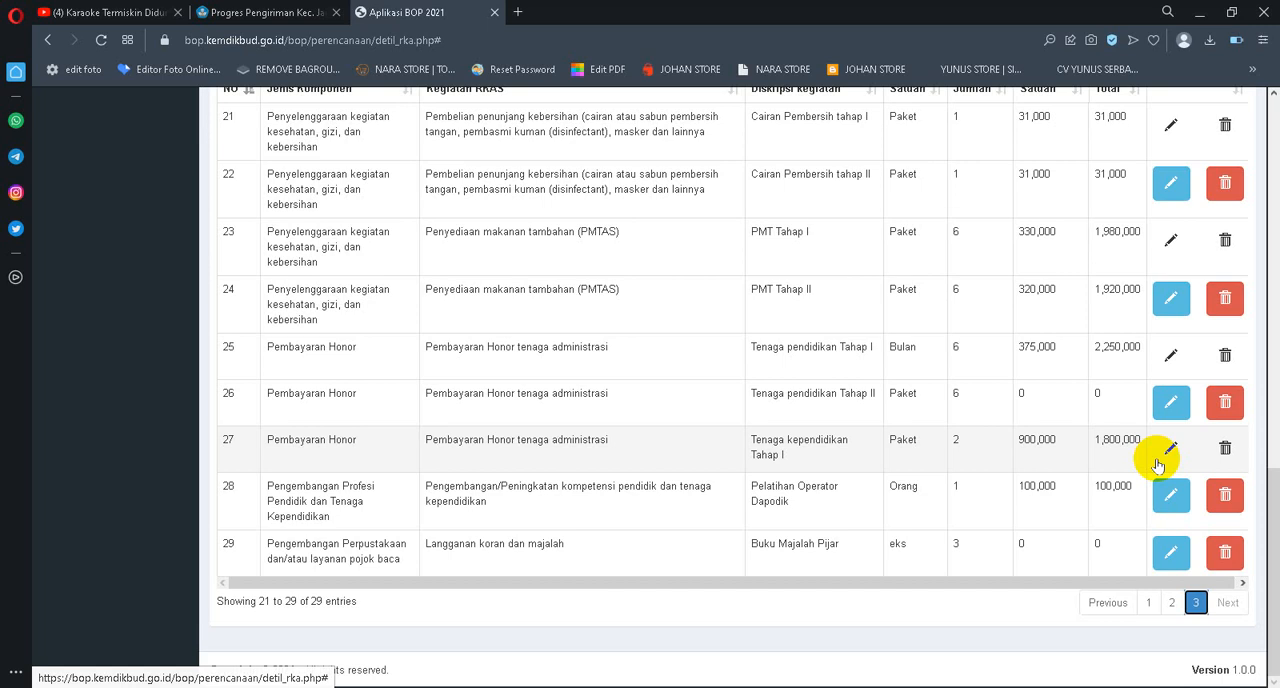
left_click(1170, 402)
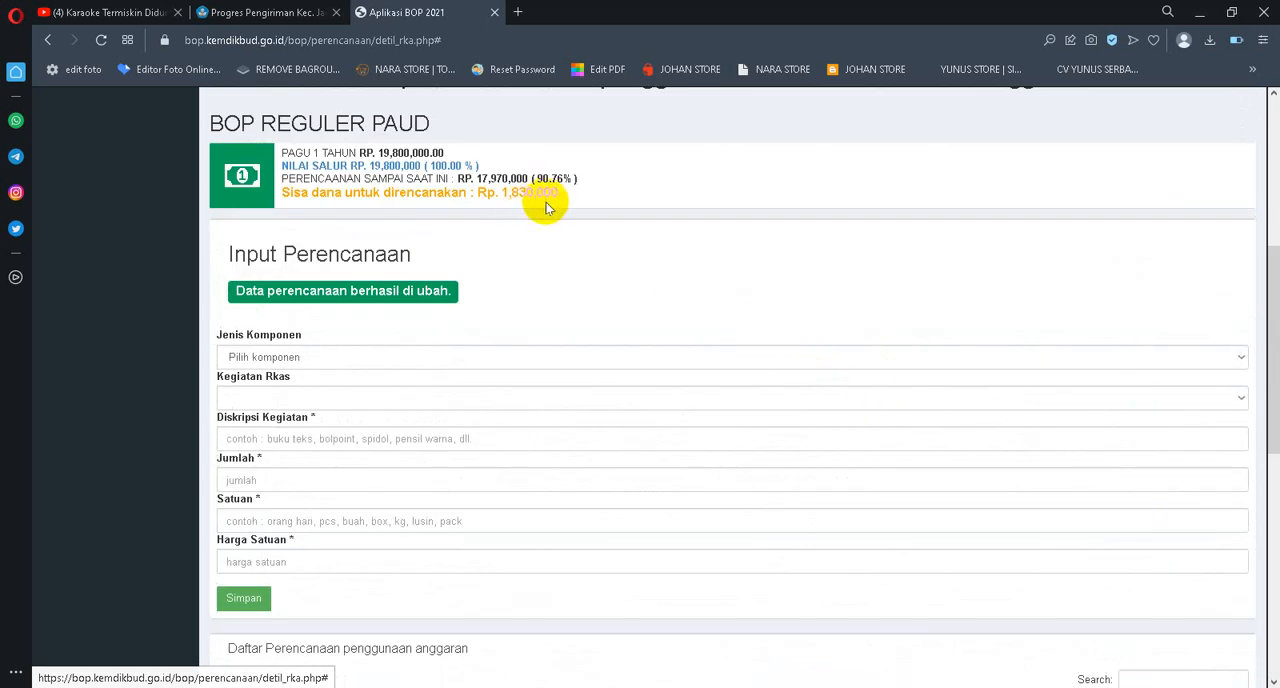
scroll(657, 229, "down", 4)
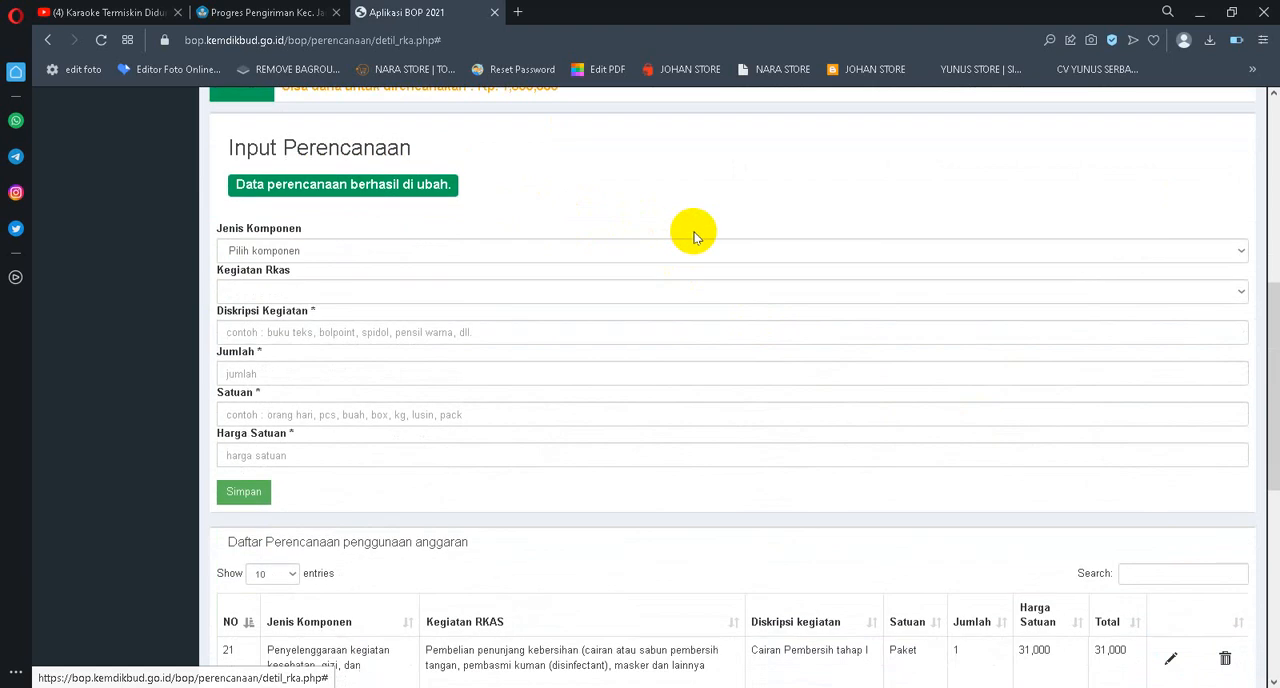
scroll(720, 241, "down", 3)
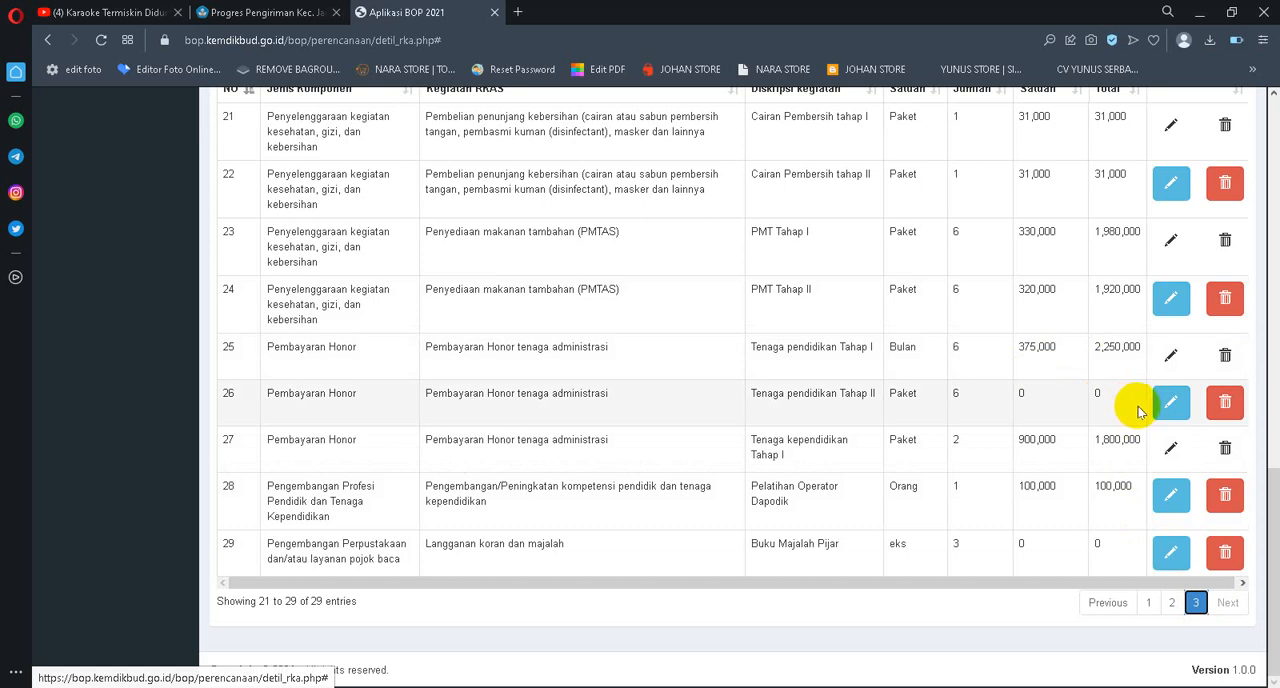
scroll(1120, 405, "up", 10)
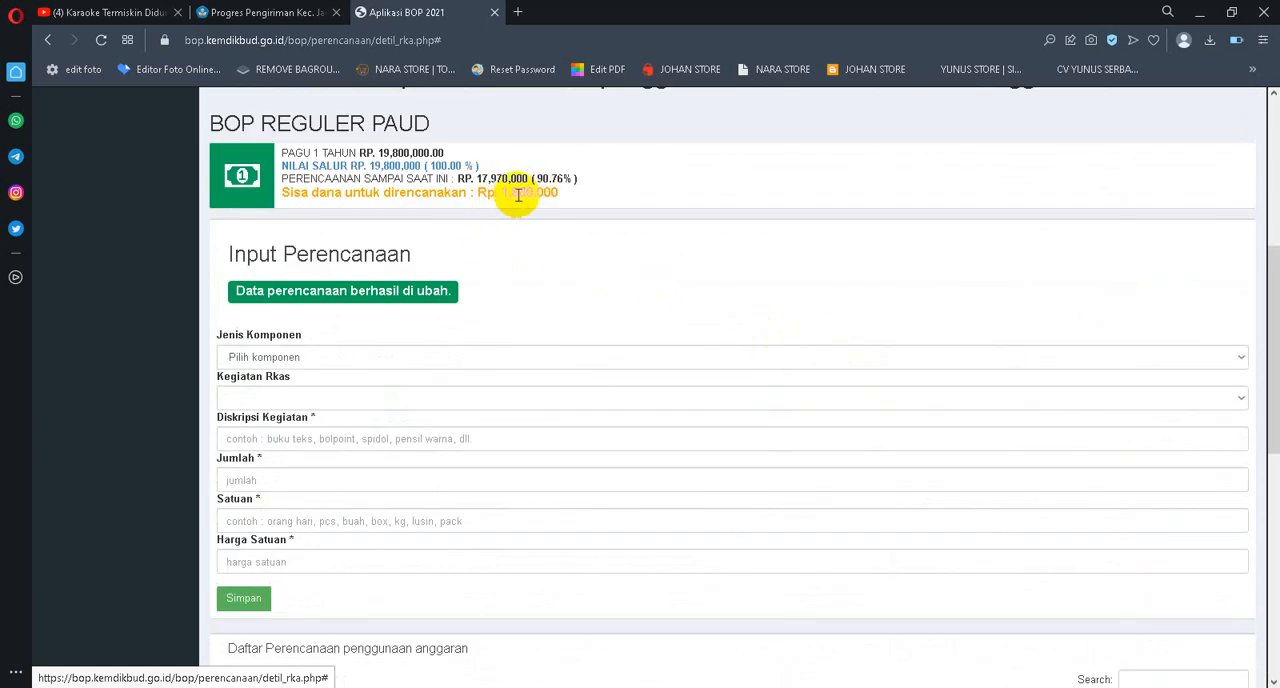
scroll(857, 294, "down", 10)
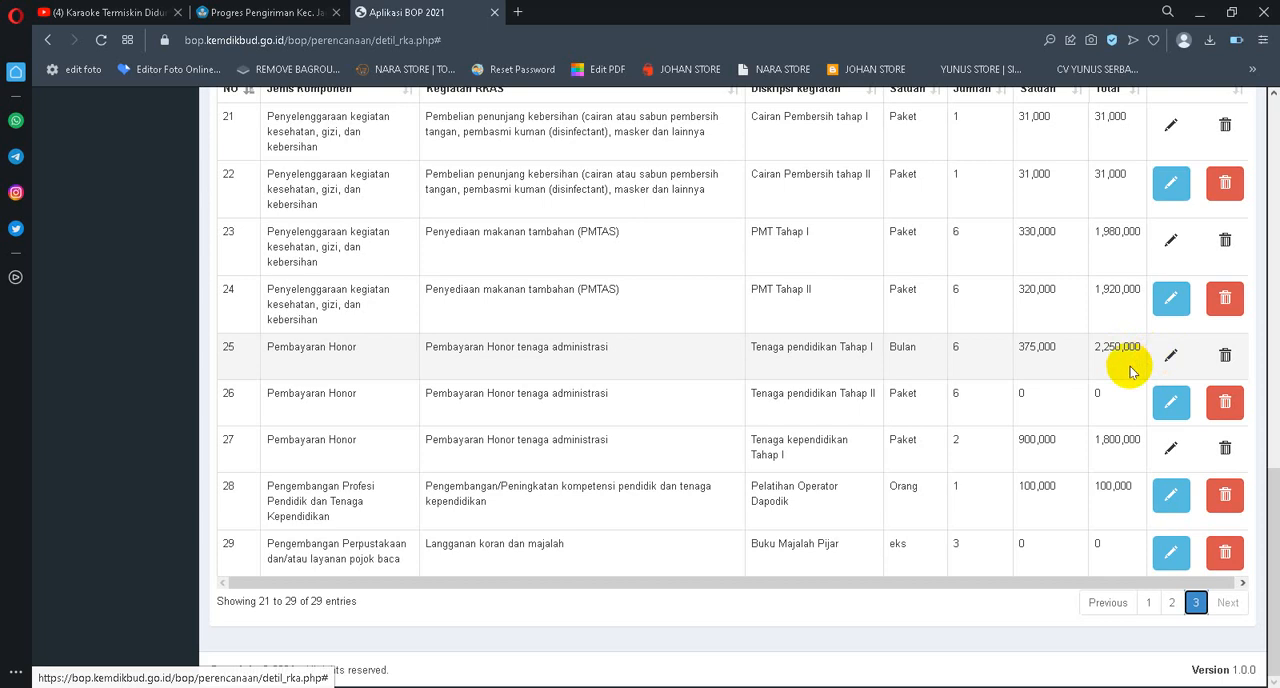
scroll(1090, 420, "up", 20)
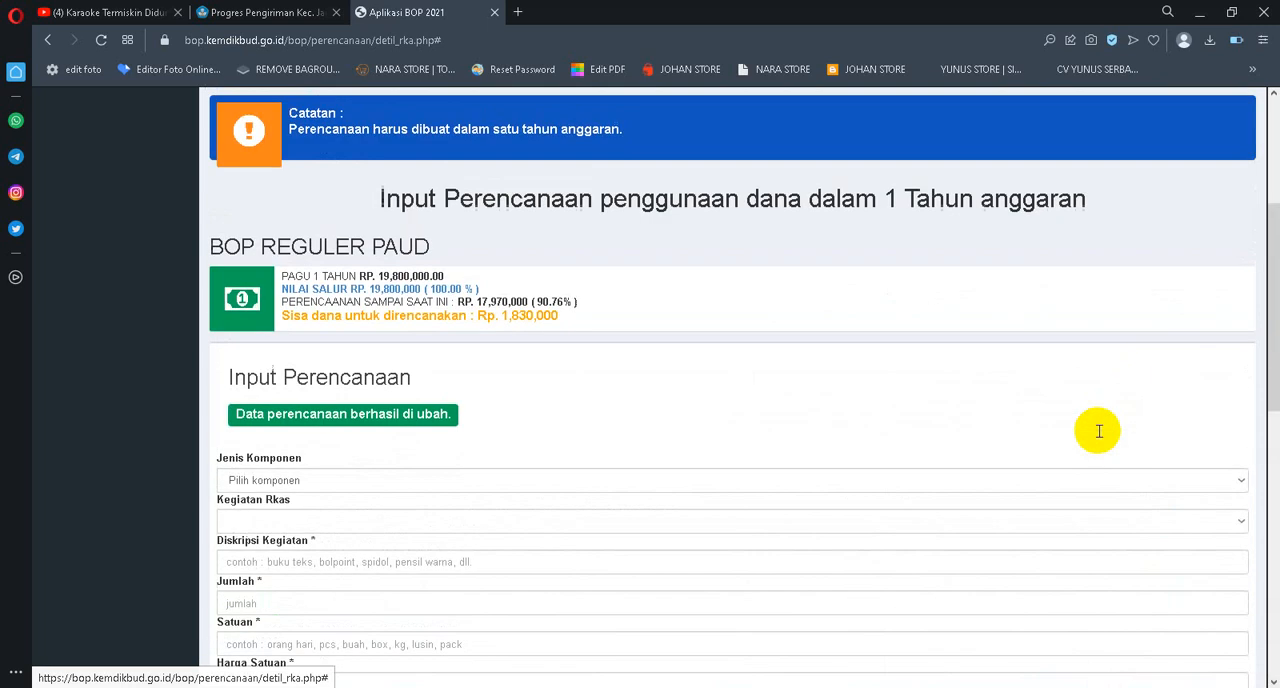
scroll(773, 450, "down", 2)
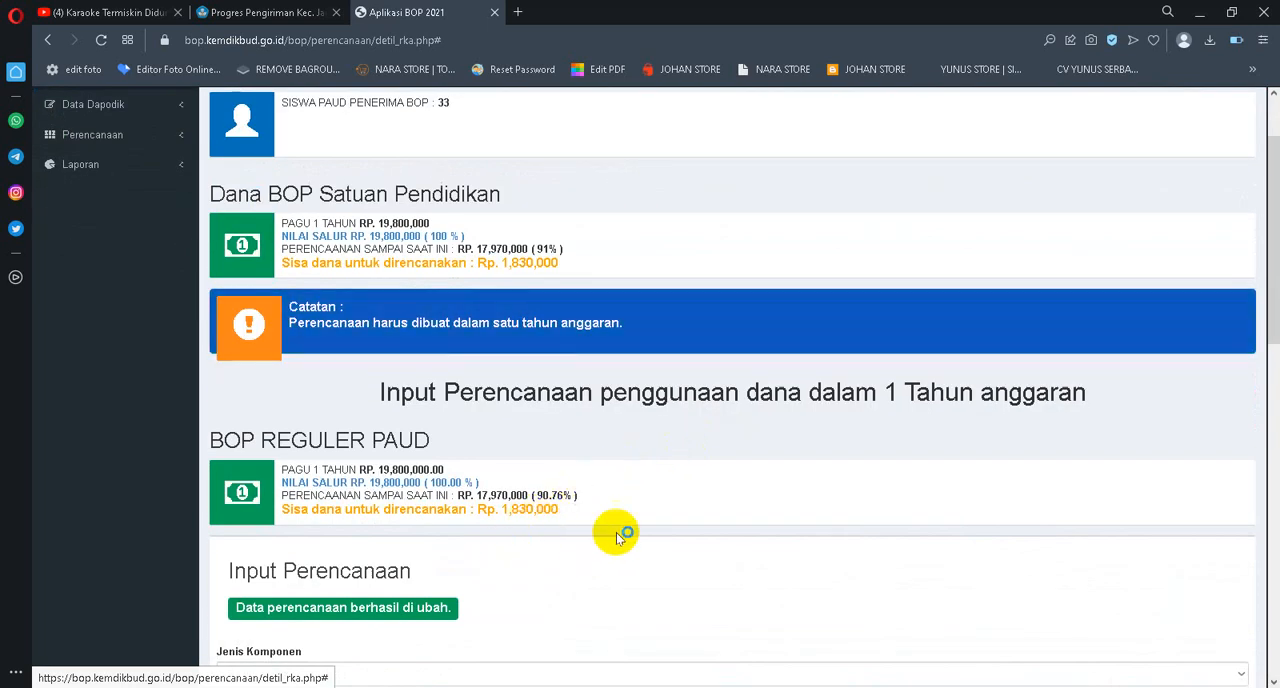
scroll(539, 448, "down", 2)
scroll(766, 309, "down", 7)
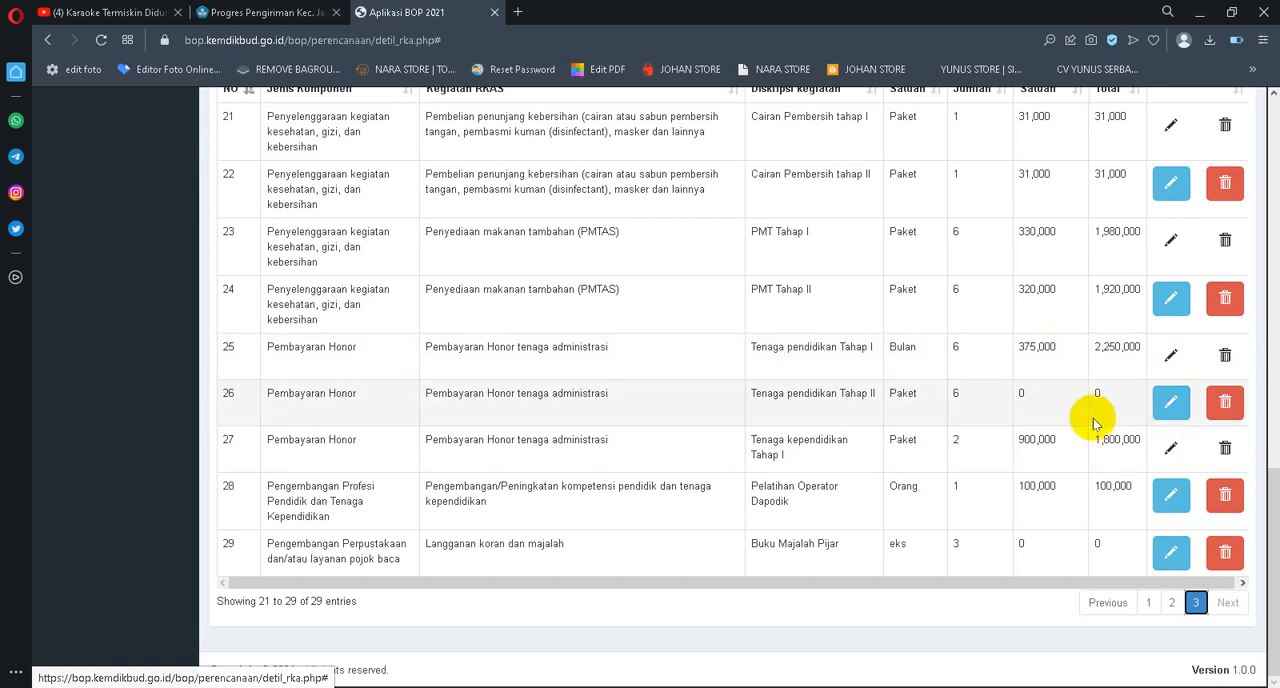
scroll(1094, 423, "up", 2)
scroll(1090, 423, "down", 2)
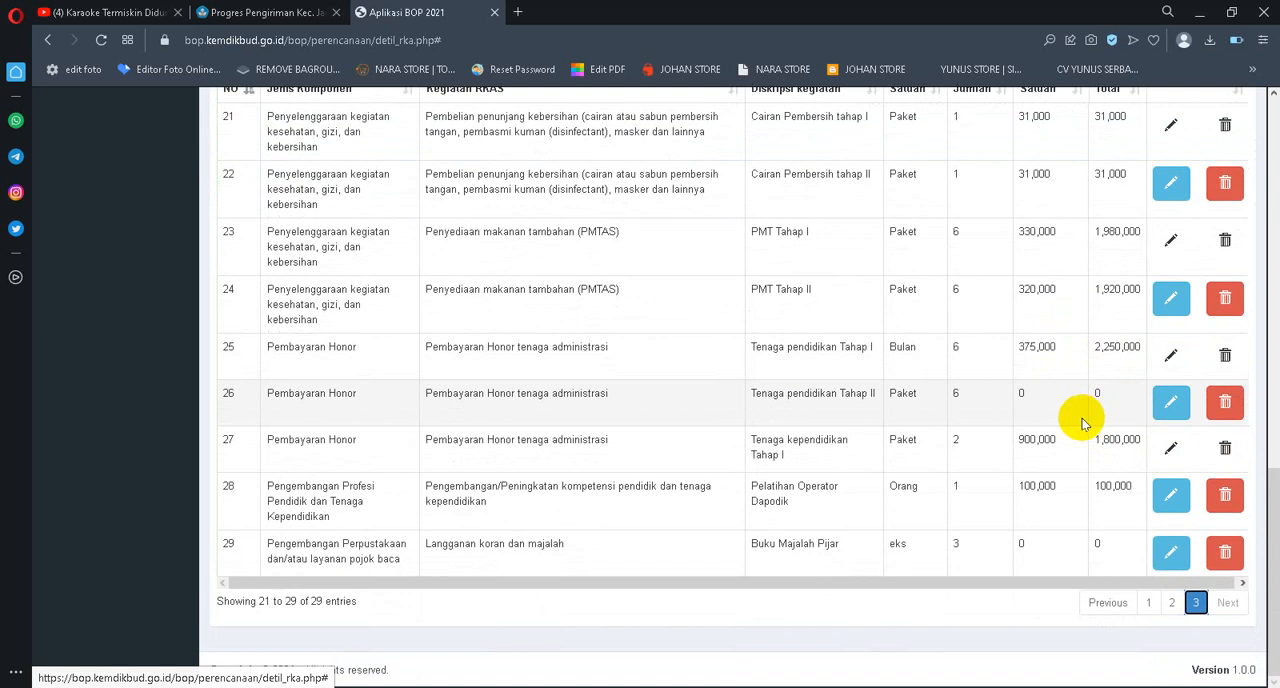
scroll(1083, 423, "up", 2)
scroll(1083, 423, "down", 2)
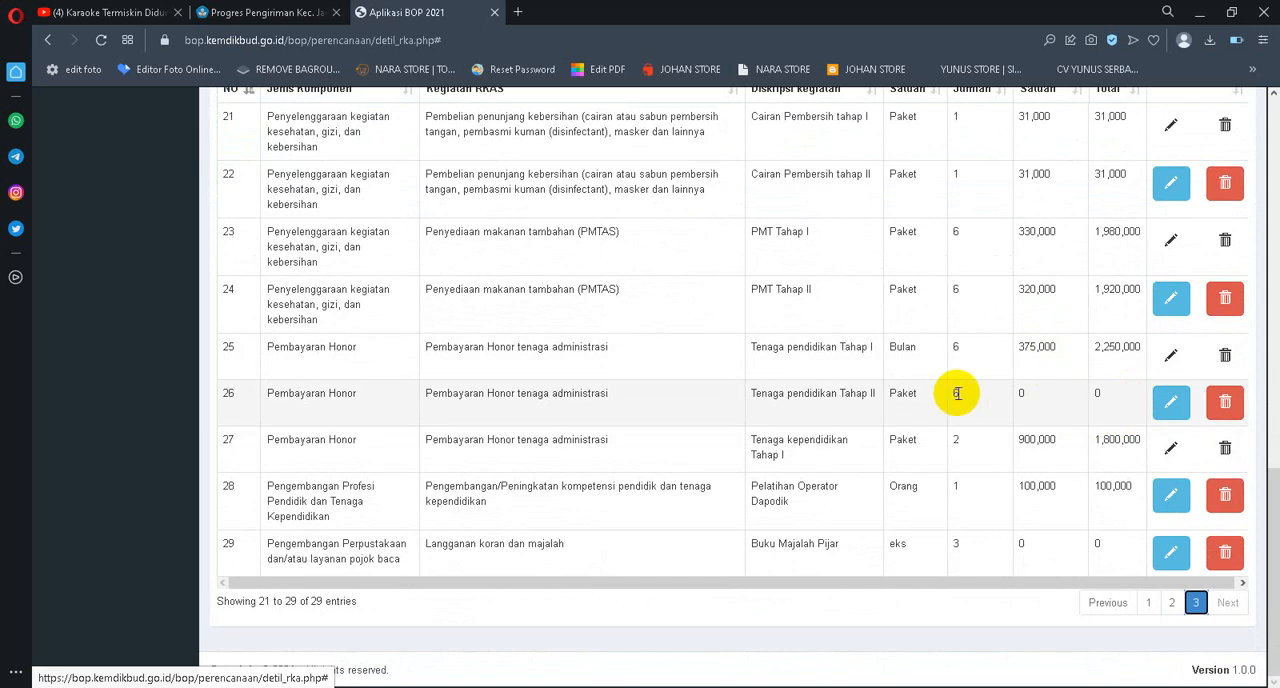
scroll(540, 354, "up", 15)
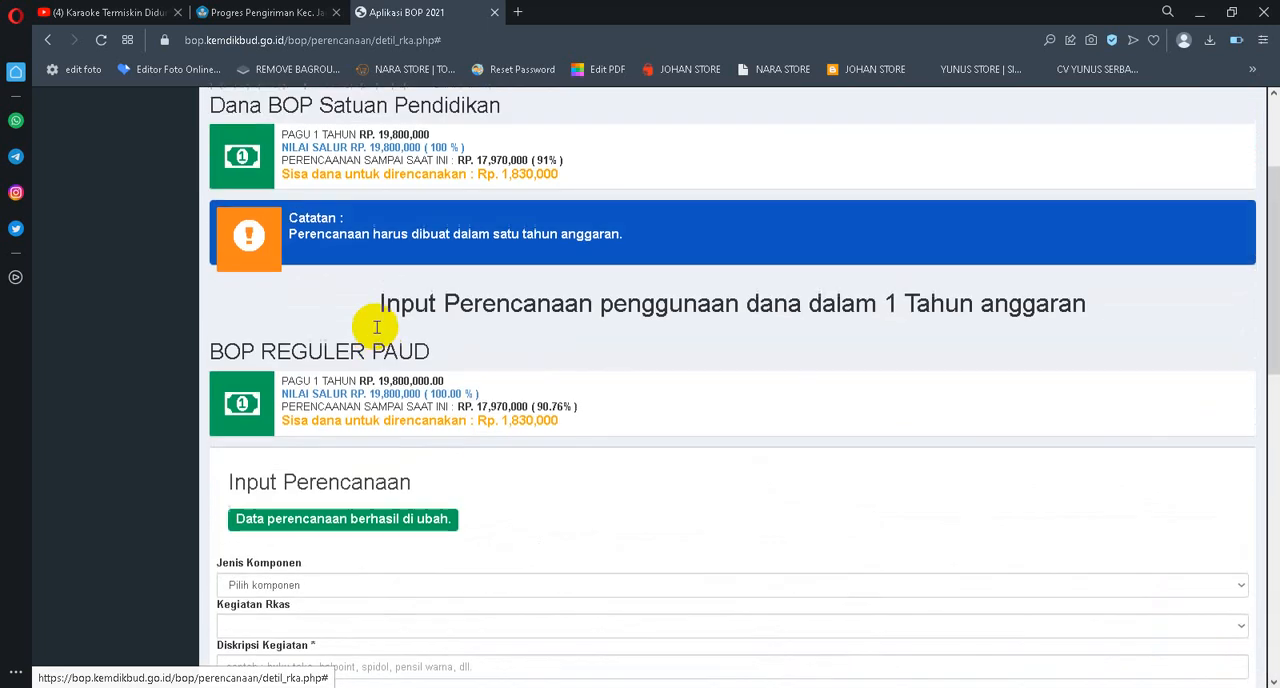
scroll(512, 325, "down", 2)
scroll(500, 318, "up", 2)
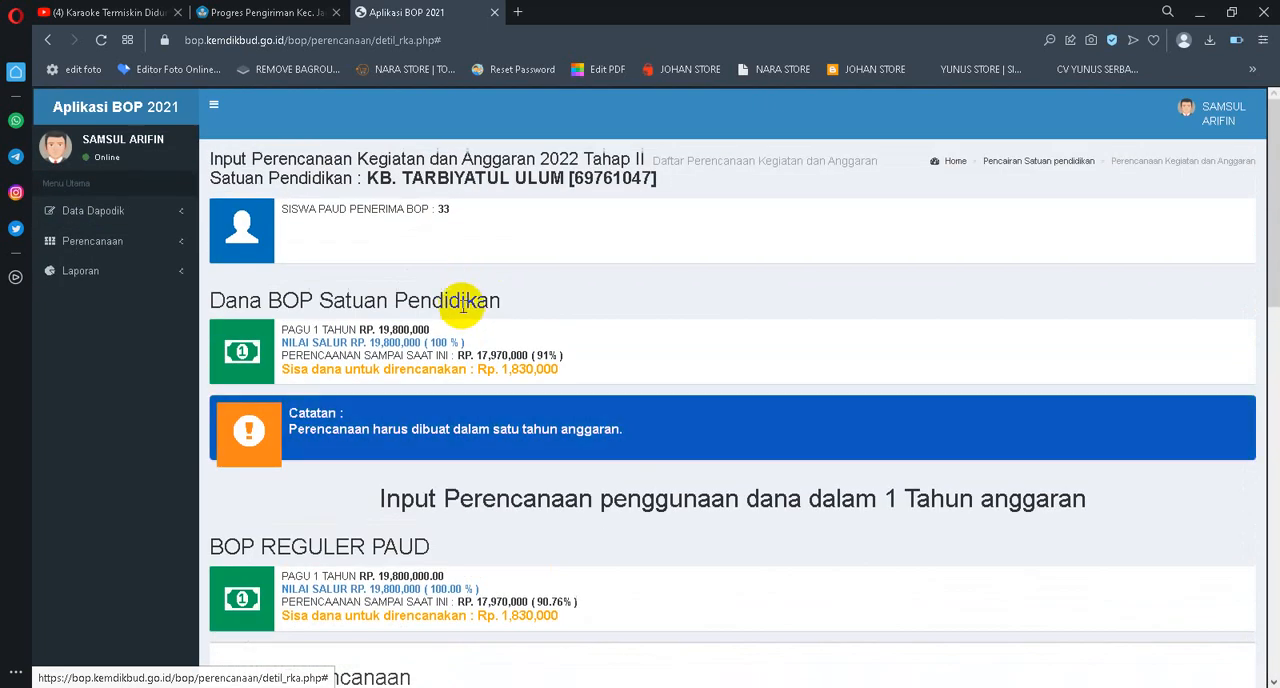
Open Input Pelaporan from Laporan in a new browser tab and examine the planned and realised amounts in Daftar Rincian penggunaan dana
left_click(80, 271)
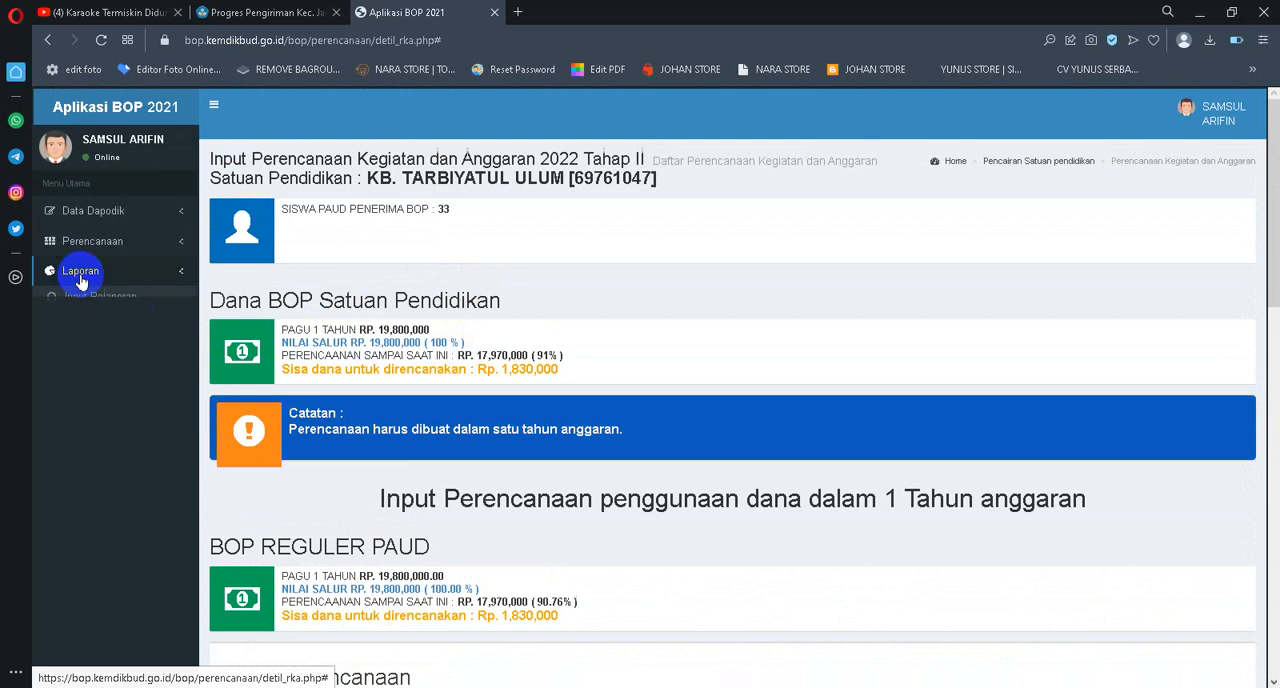
right_click(90, 297)
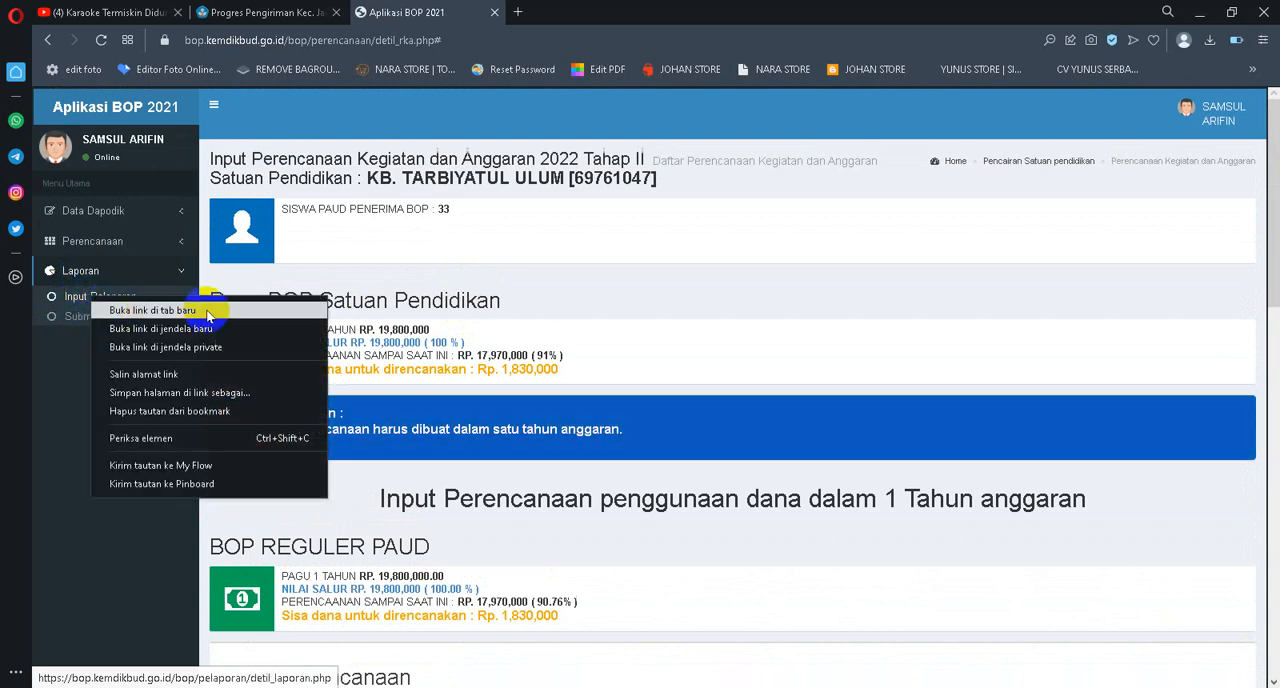
left_click(152, 311)
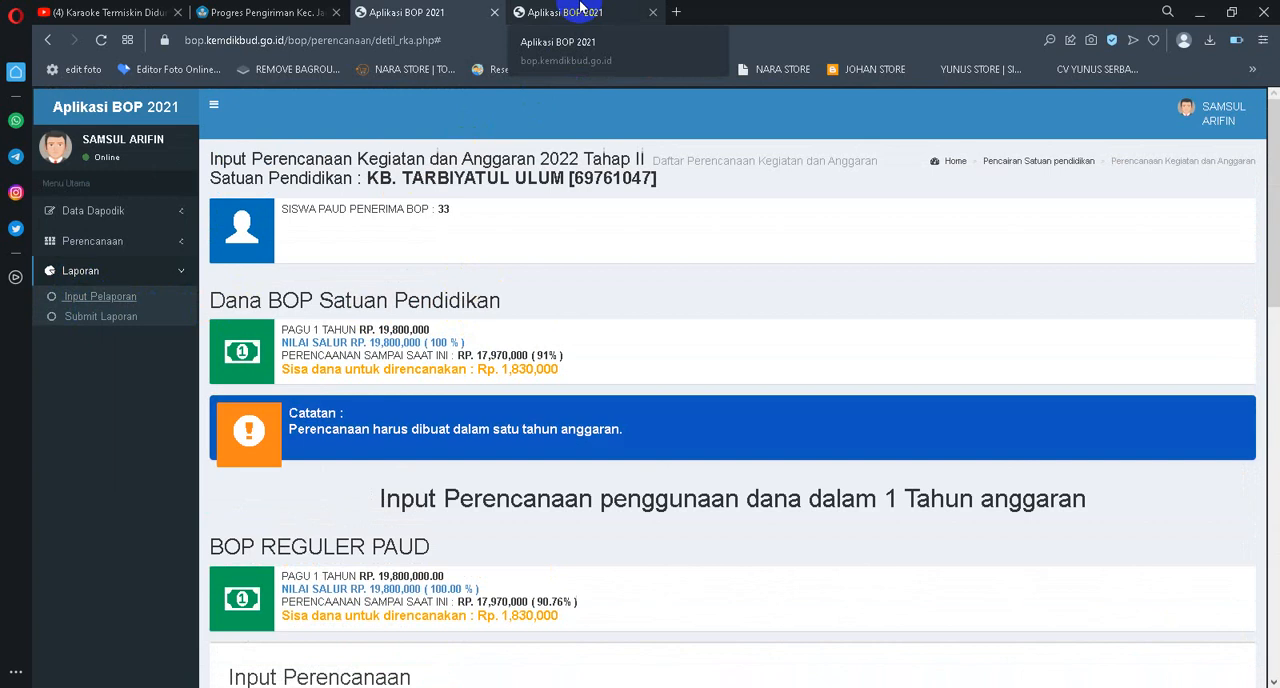
left_click(575, 10)
scroll(709, 208, "down", 5)
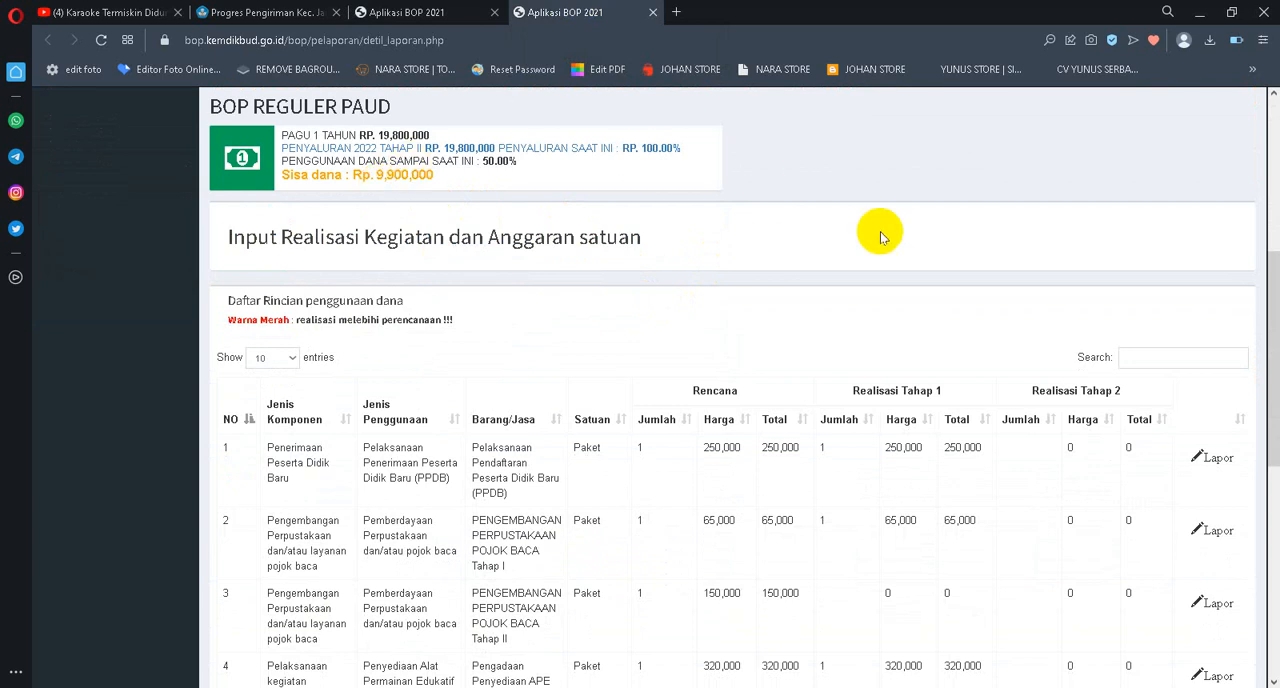
scroll(900, 235, "down", 5)
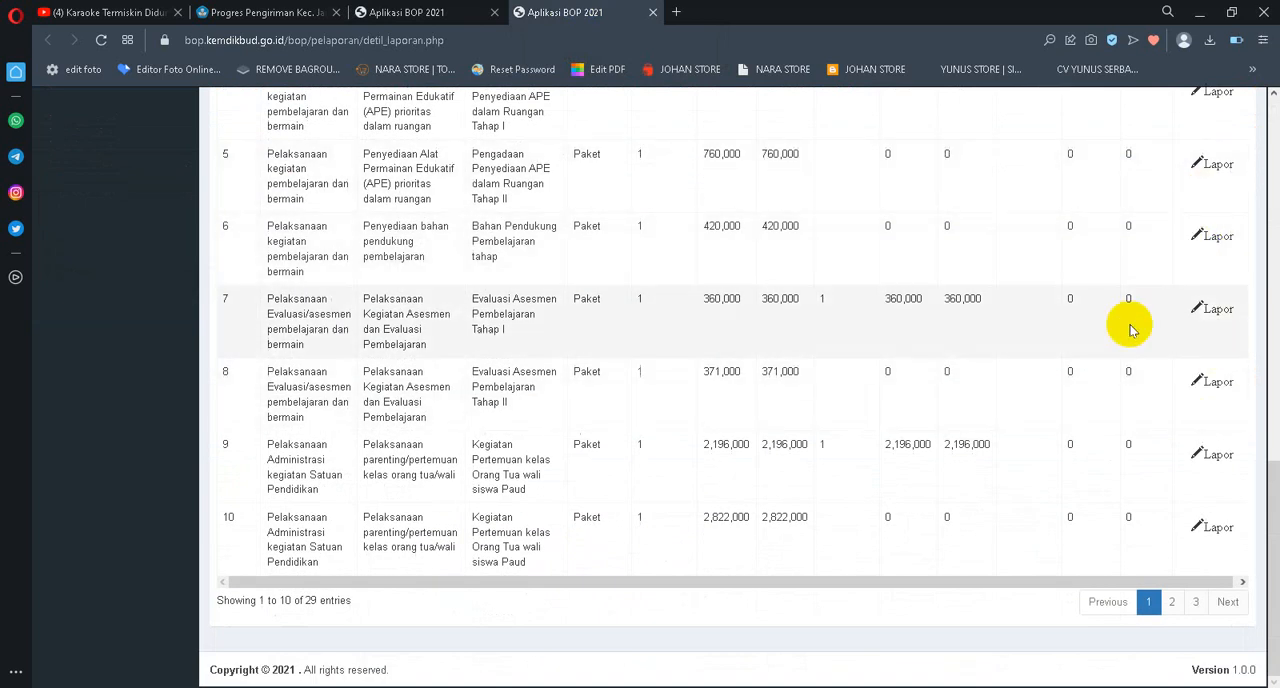
scroll(1155, 290, "up", 3)
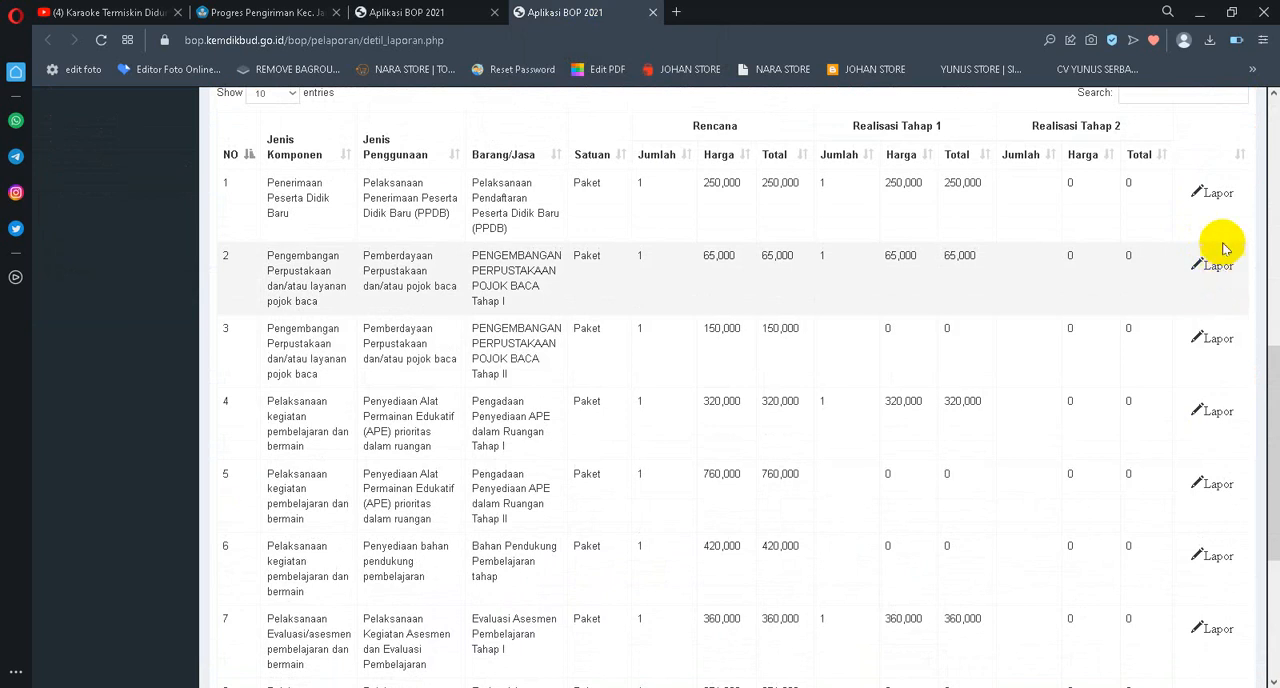
Return from the realisation report to the Input Perencanaan page and bring its page 3 planning entries into view
scroll(1220, 220, "up", 1)
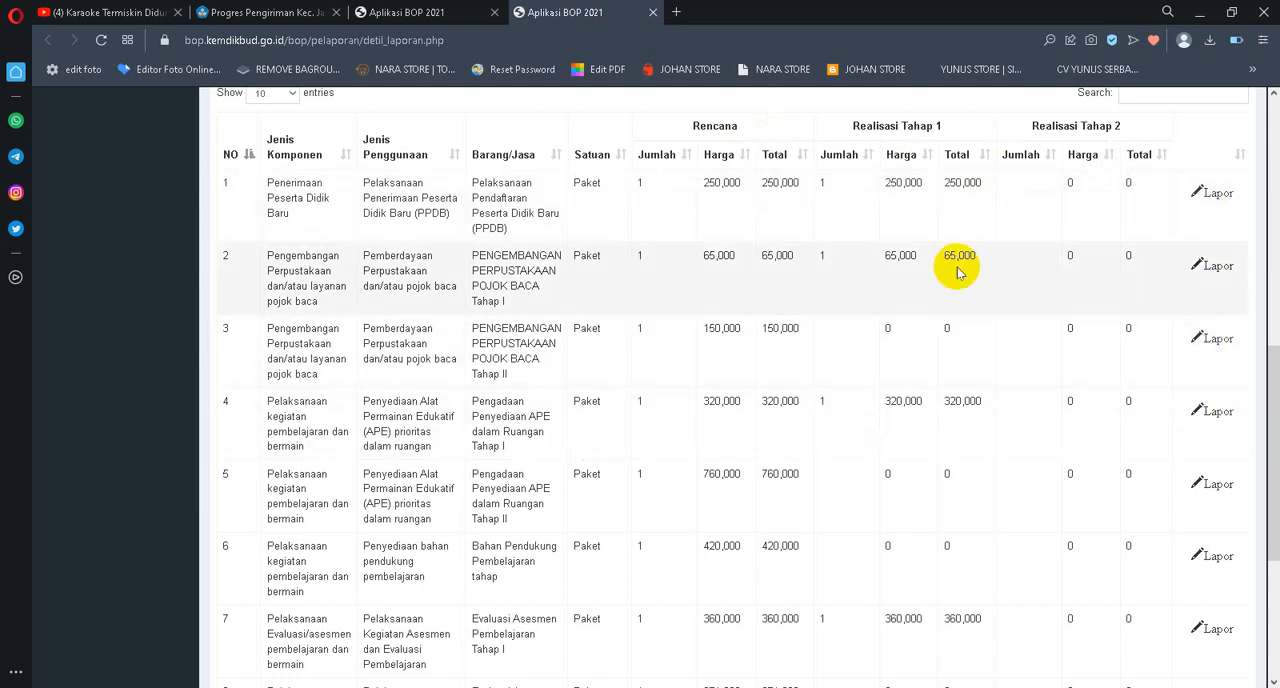
left_click(411, 12)
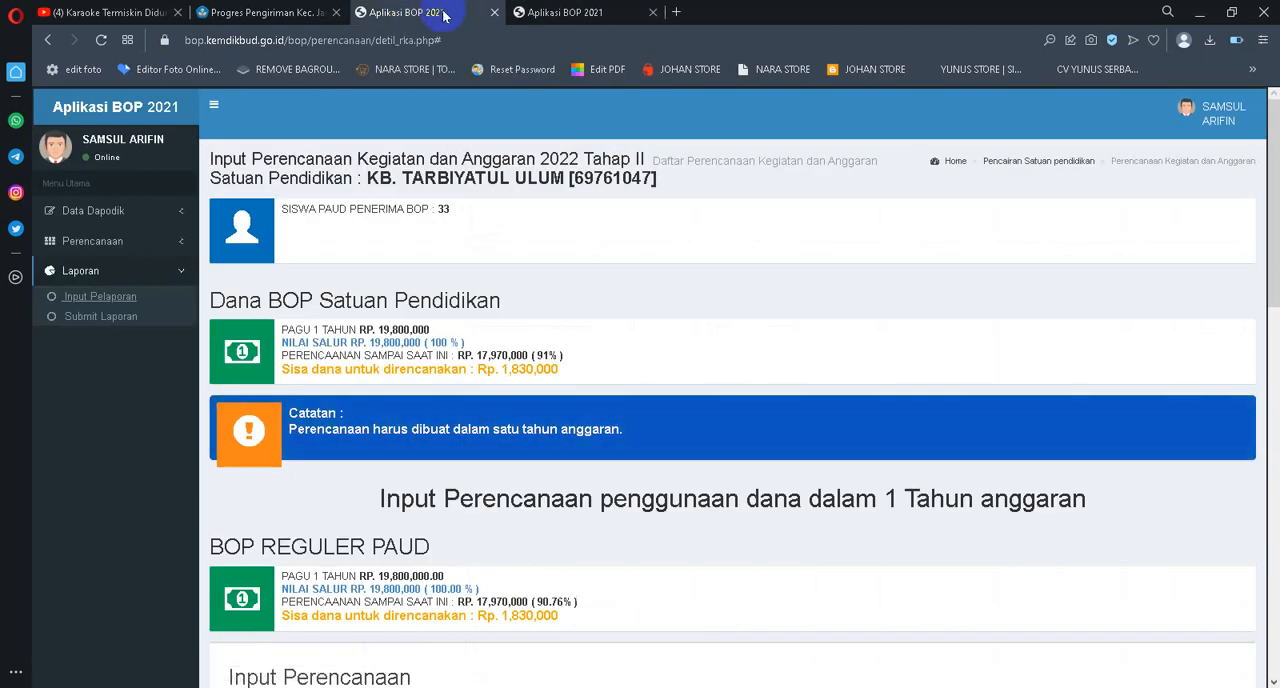
scroll(886, 251, "down", 3)
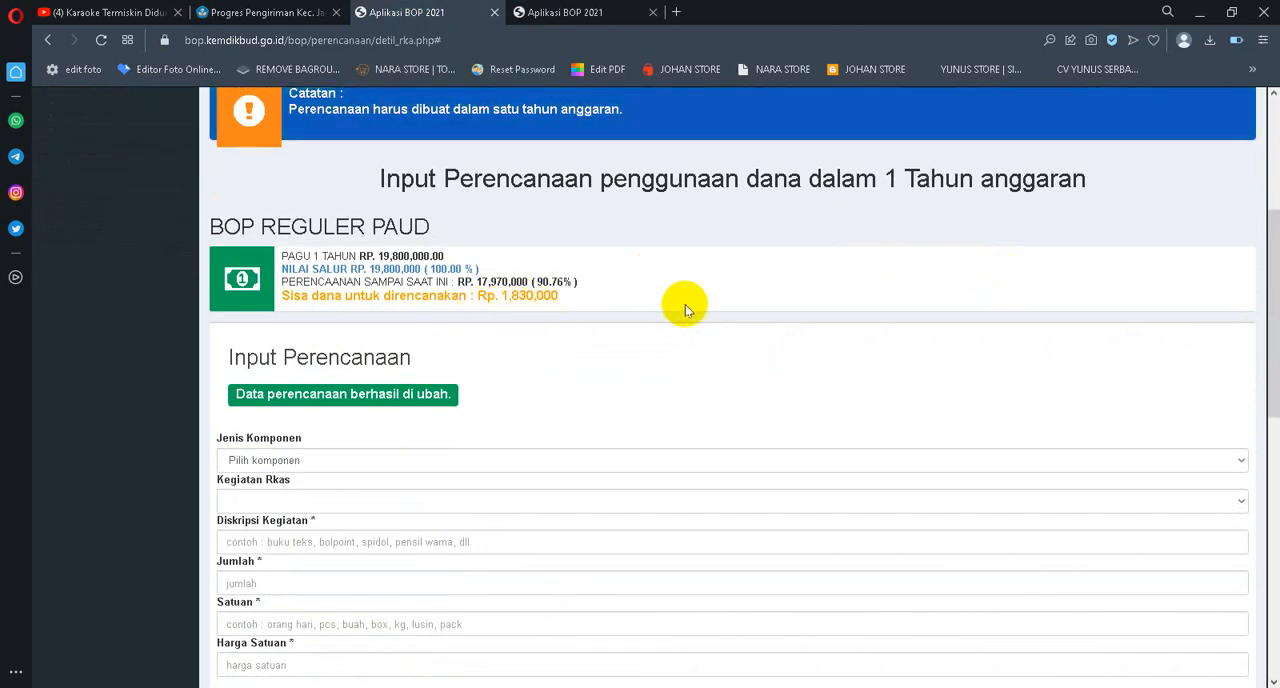
scroll(996, 320, "down", 5)
scroll(996, 320, "down", 2)
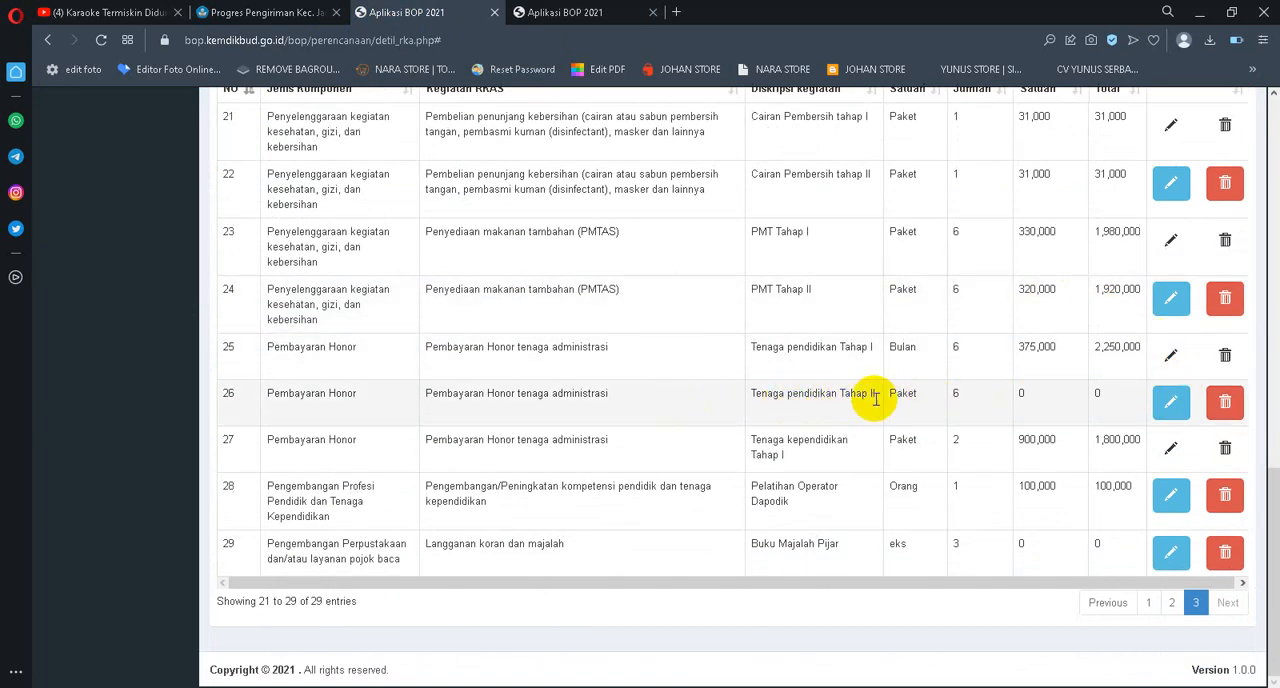
Try to save the Tenaga pendidikan Tahap II entry with a Harga Satuan of 1830000
left_click(1168, 404)
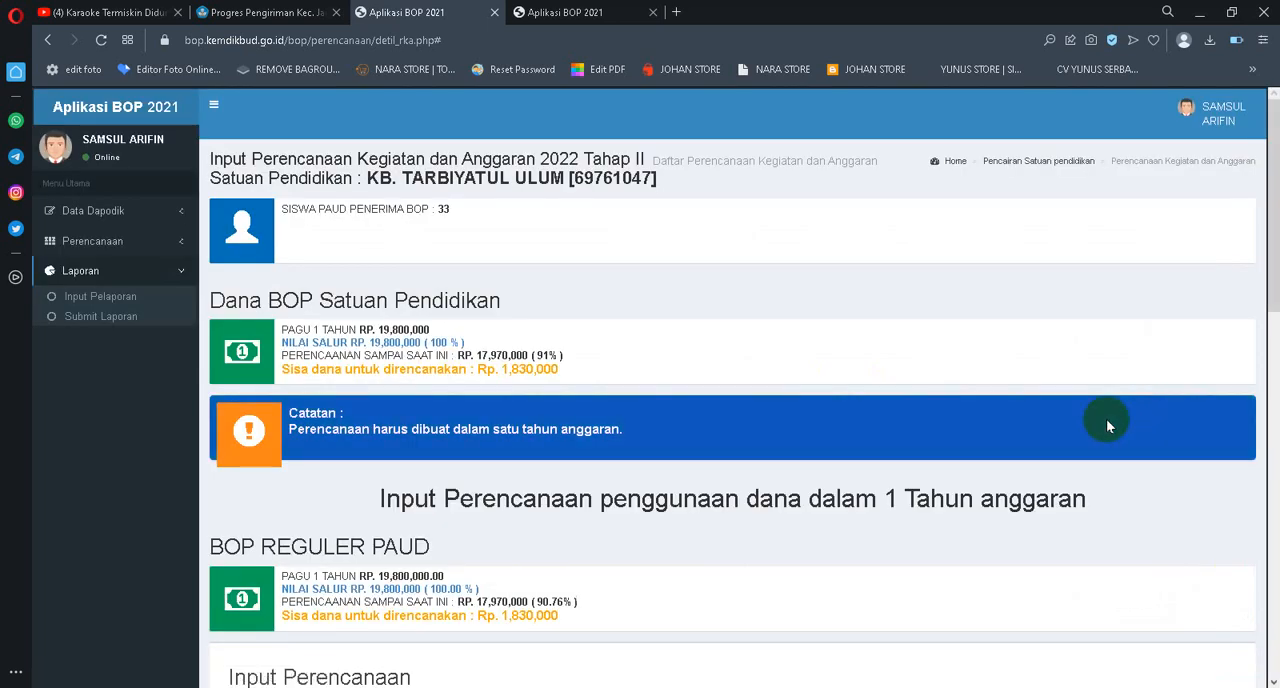
scroll(609, 400, "down", 3)
scroll(428, 337, "up", 2)
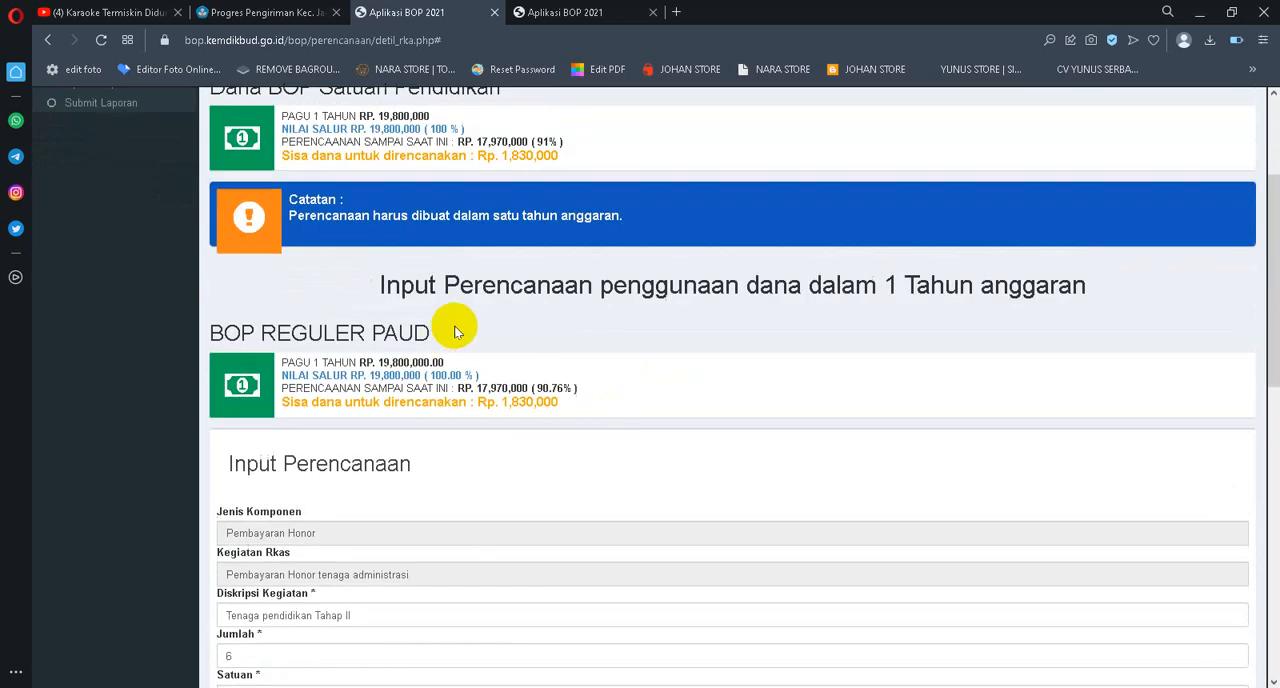
scroll(543, 317, "down", 3)
scroll(493, 313, "down", 1)
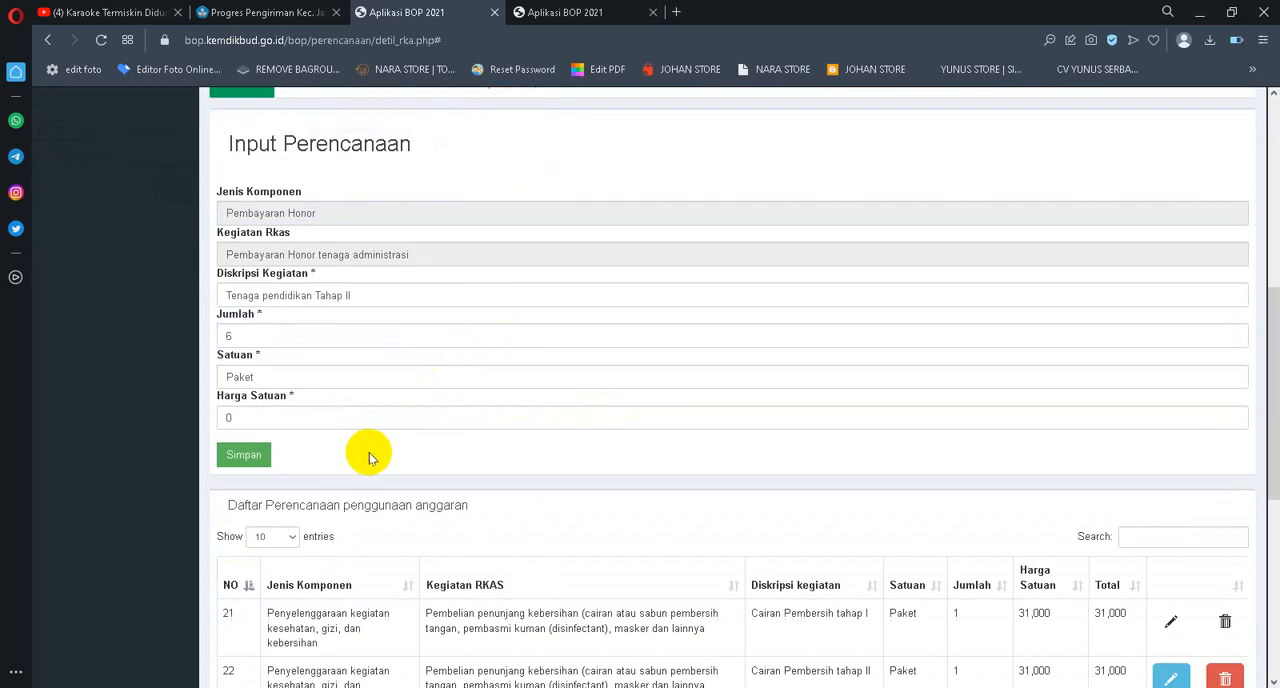
double_click(250, 417)
type("1830")
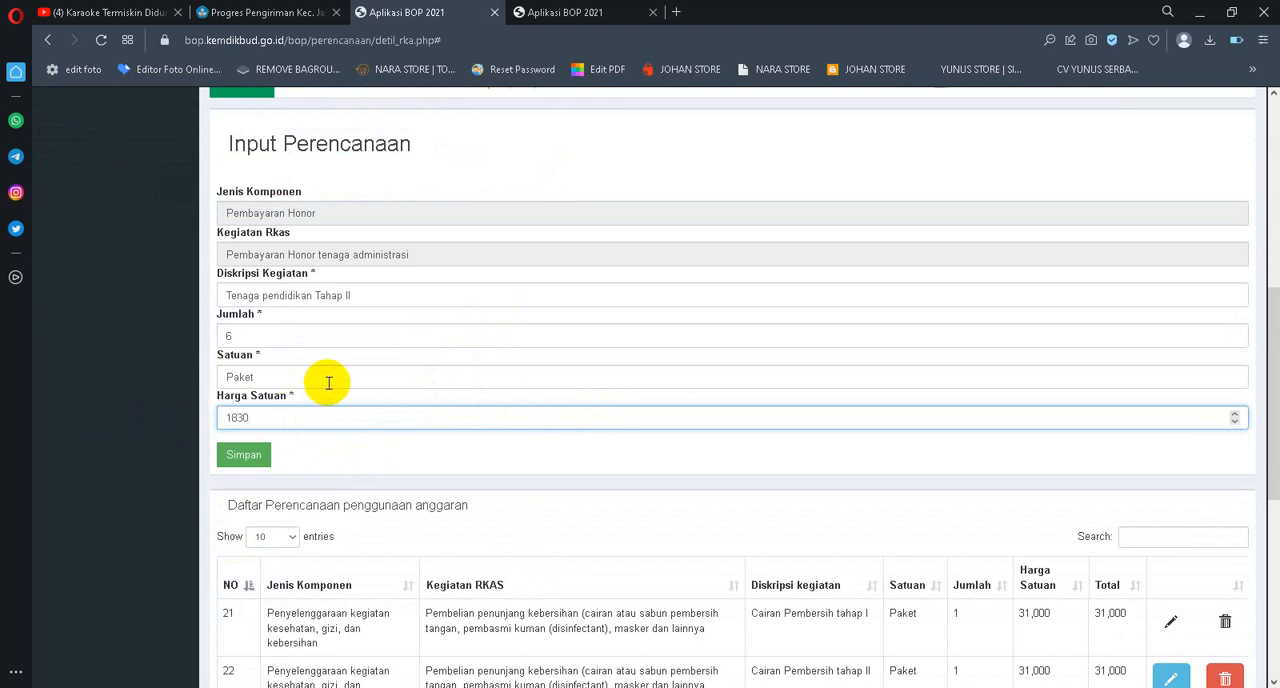
scroll(387, 365, "up", 2)
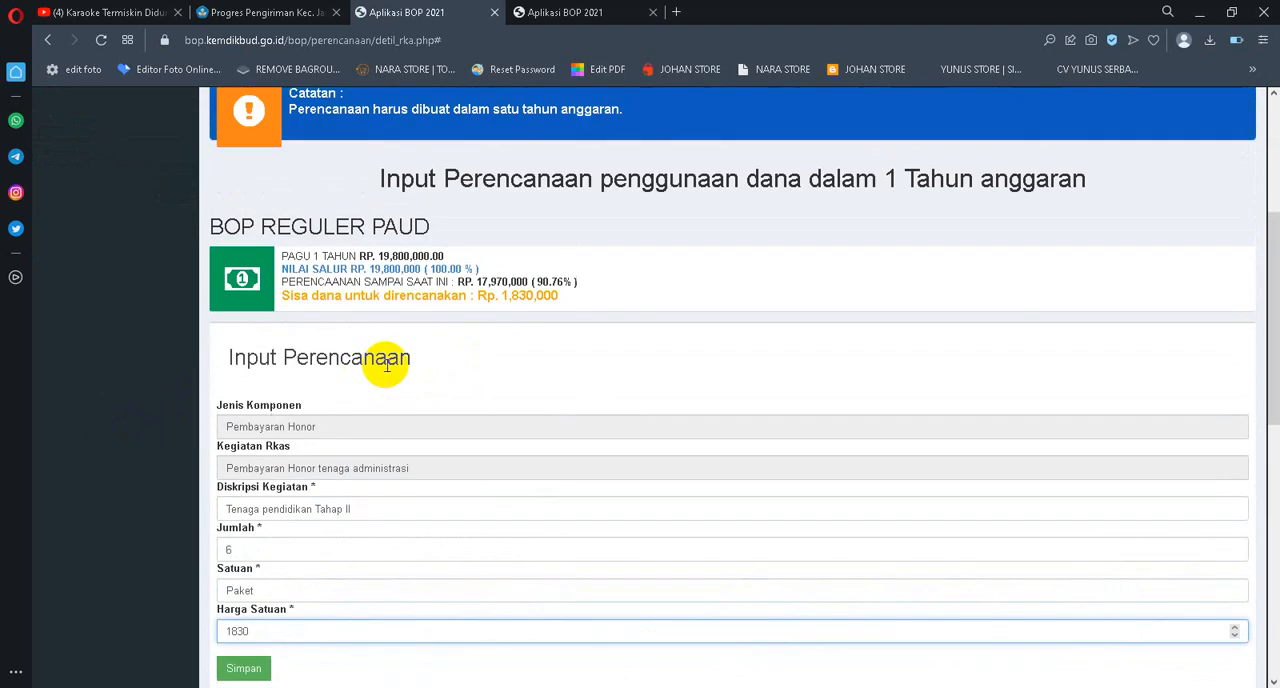
type("000")
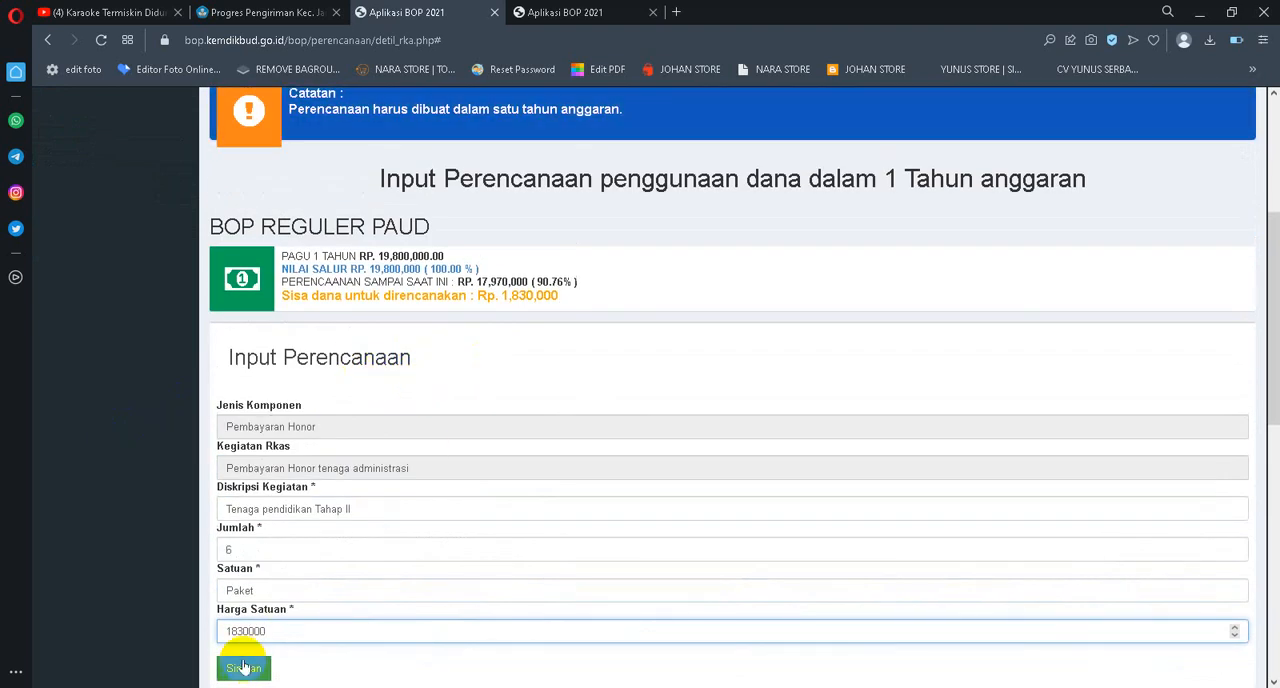
left_click(243, 670)
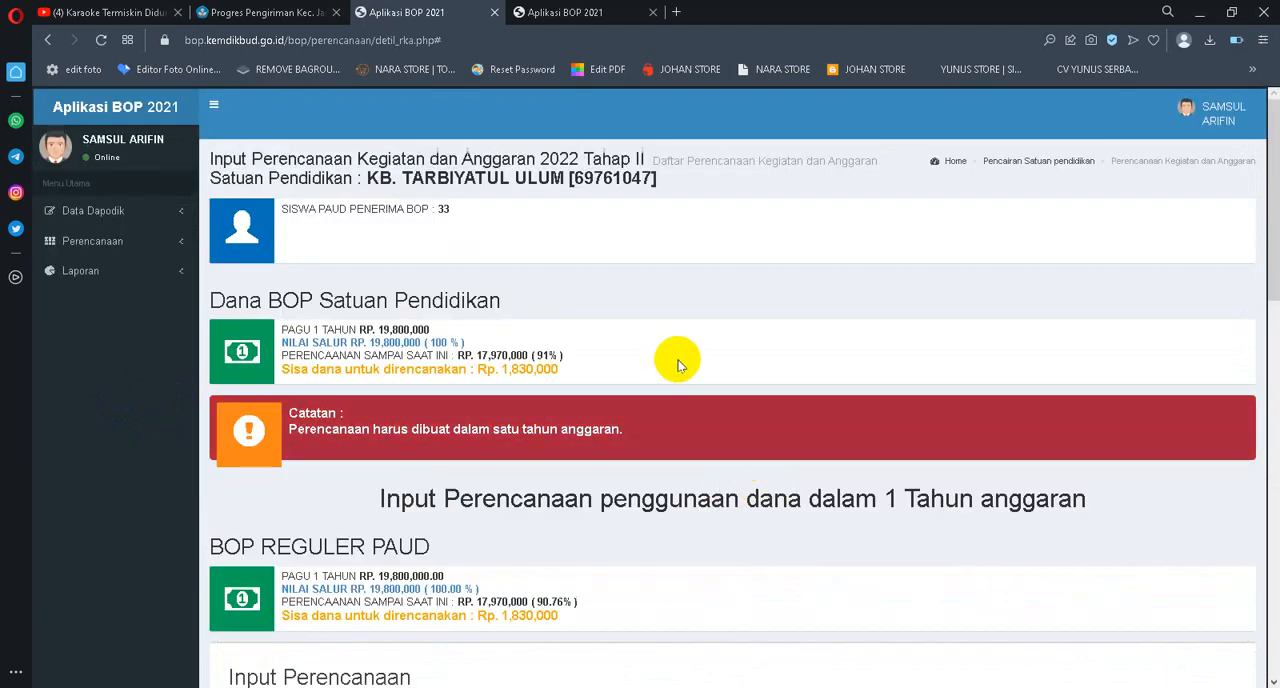
Go to page 3 of the planning list again and reopen the Tenaga pendidikan Tahap II entry for editing
scroll(678, 363, "down", 1)
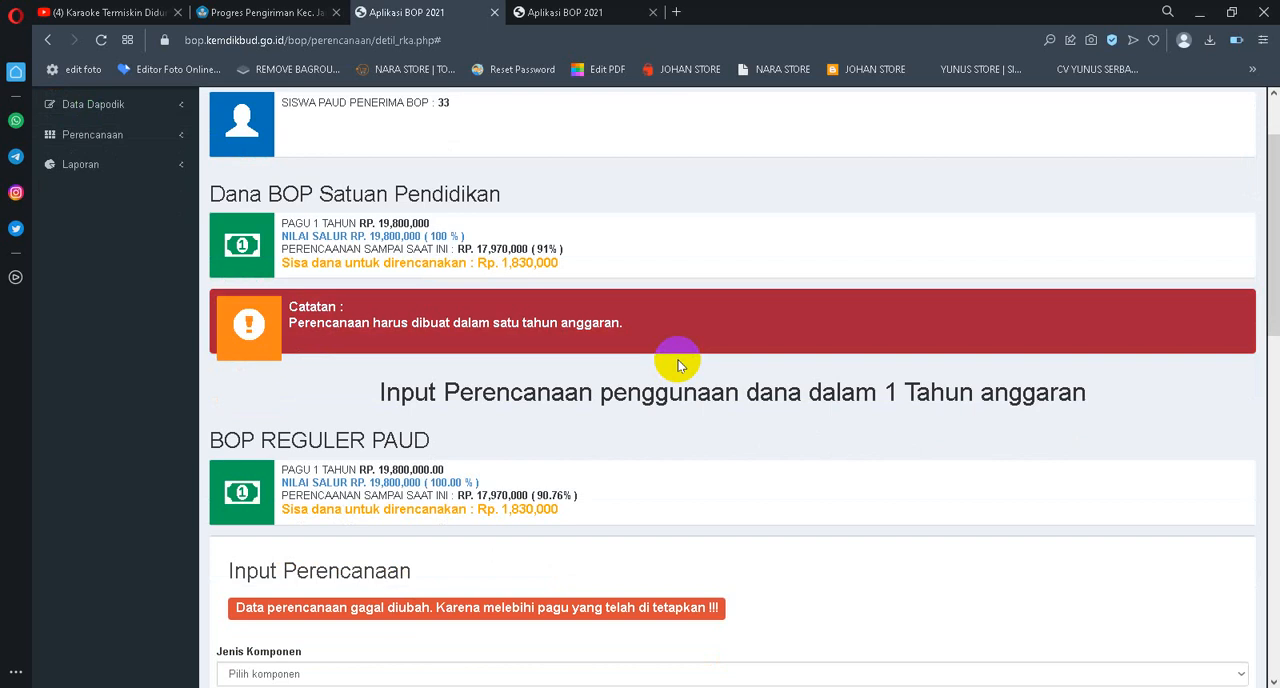
scroll(679, 367, "down", 3)
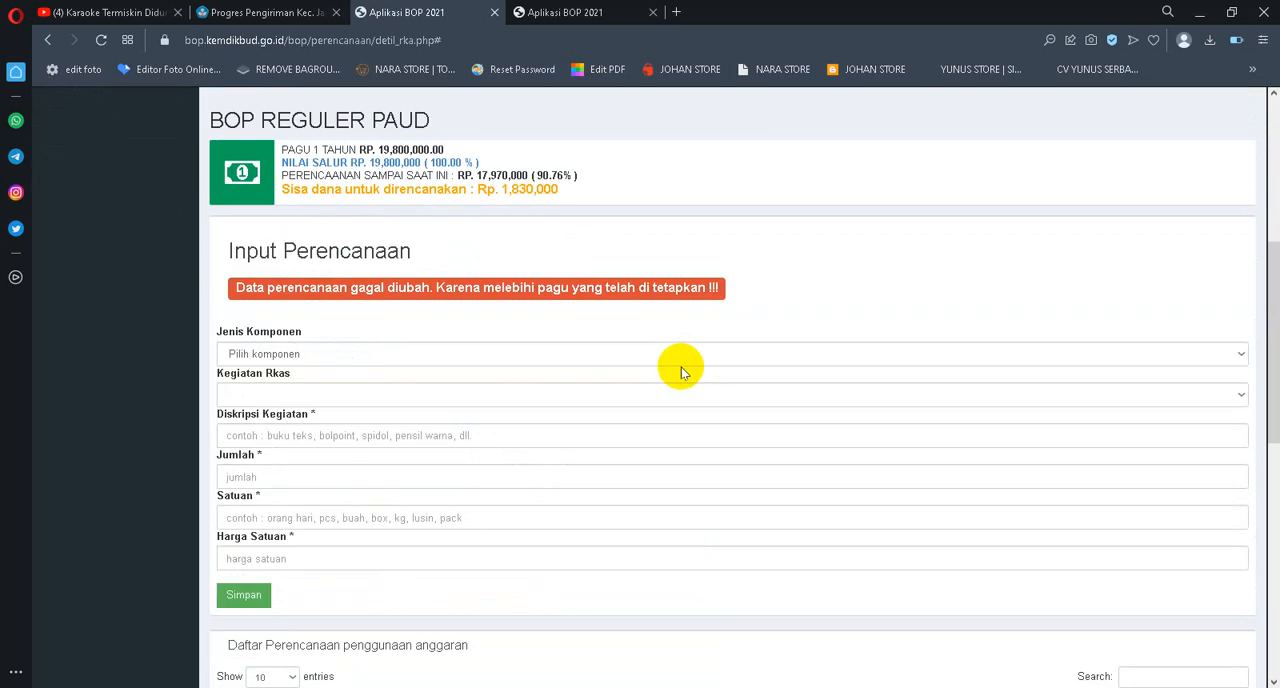
scroll(681, 367, "down", 5)
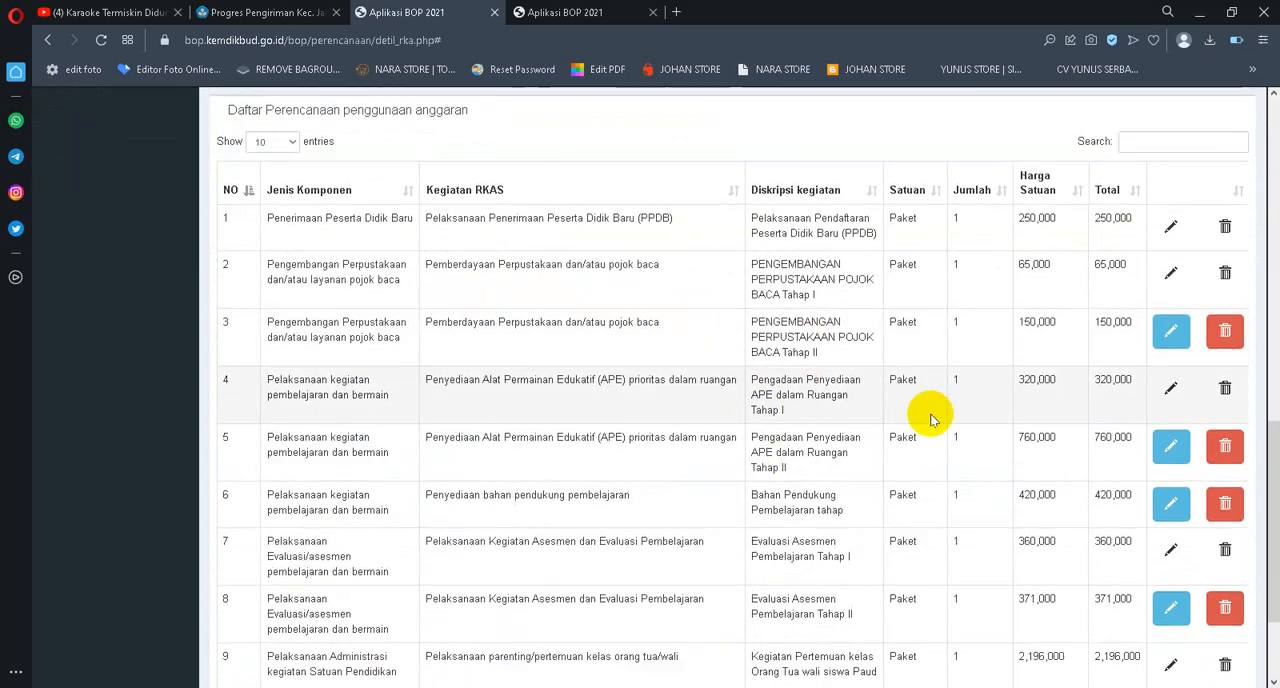
scroll(929, 414, "down", 2)
left_click(1196, 602)
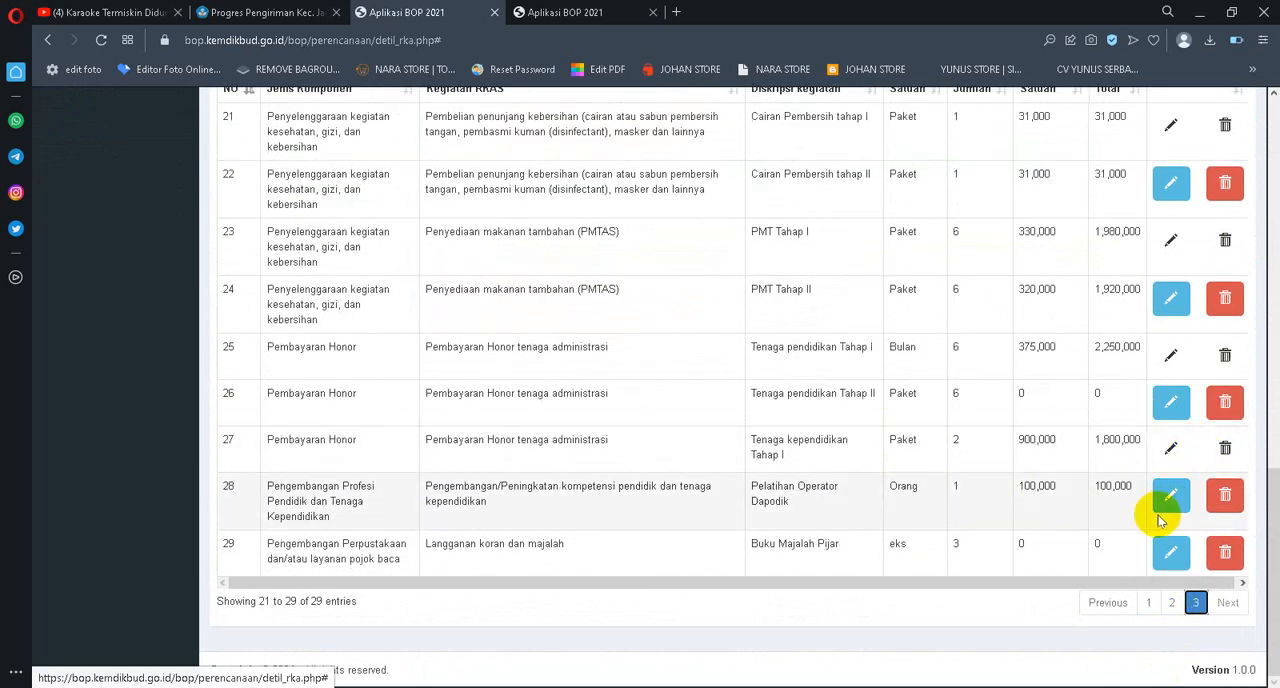
left_click(1170, 402)
scroll(585, 522, "down", 3)
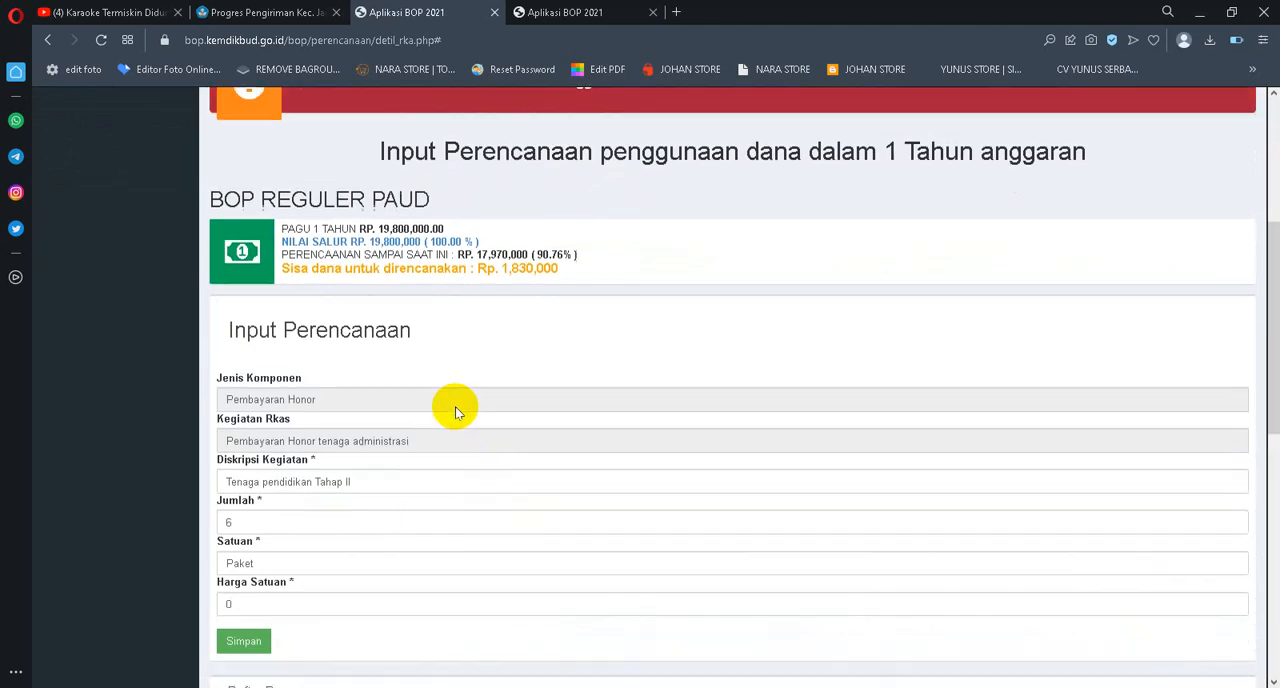
scroll(455, 412, "down", 2)
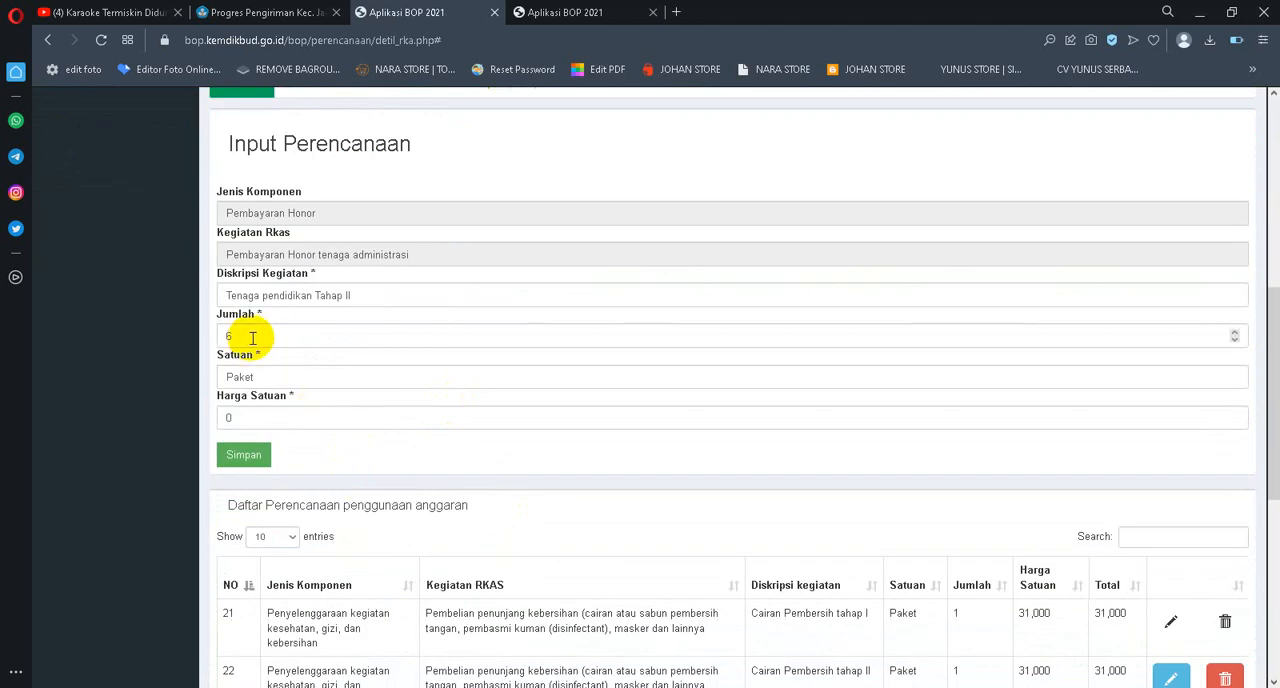
Set the Tenaga pendidikan Tahap II entry's Jumlah to 1 and Harga Satuan to 1830000, save it and check the remaining funds
scroll(260, 337, "up", 1)
left_click(235, 443)
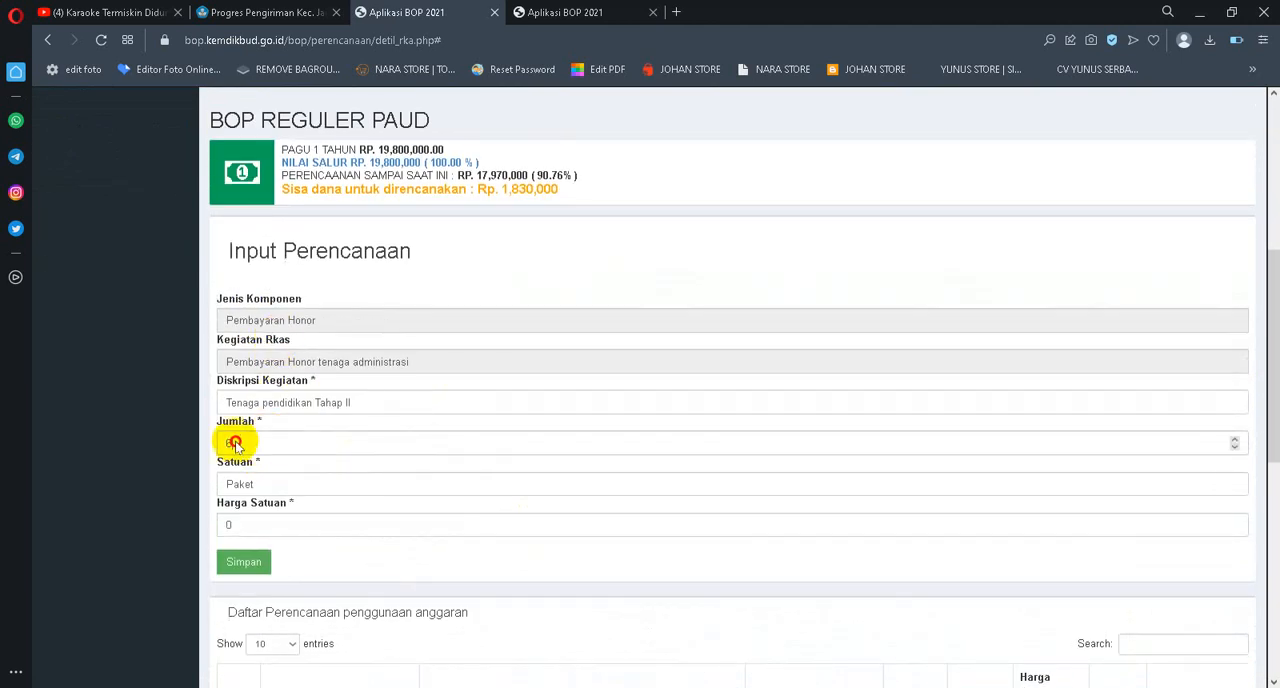
left_click_drag(235, 443, 145, 447)
type("1")
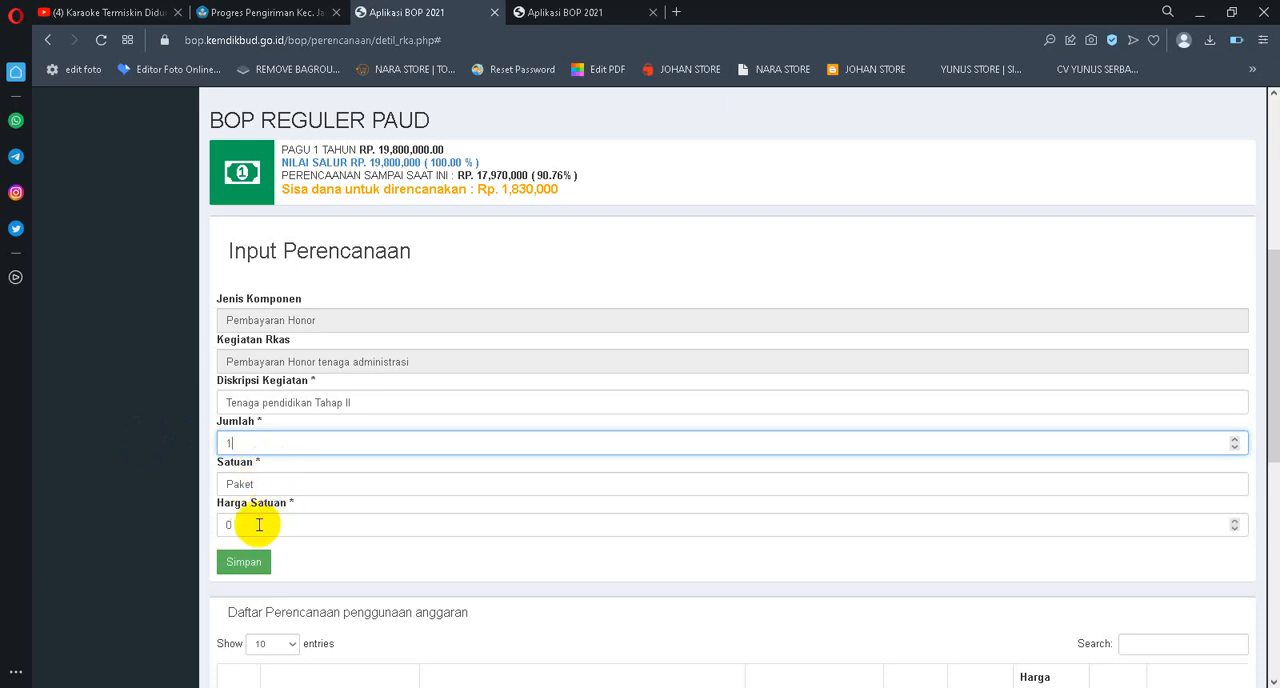
left_click_drag(258, 524, 126, 523)
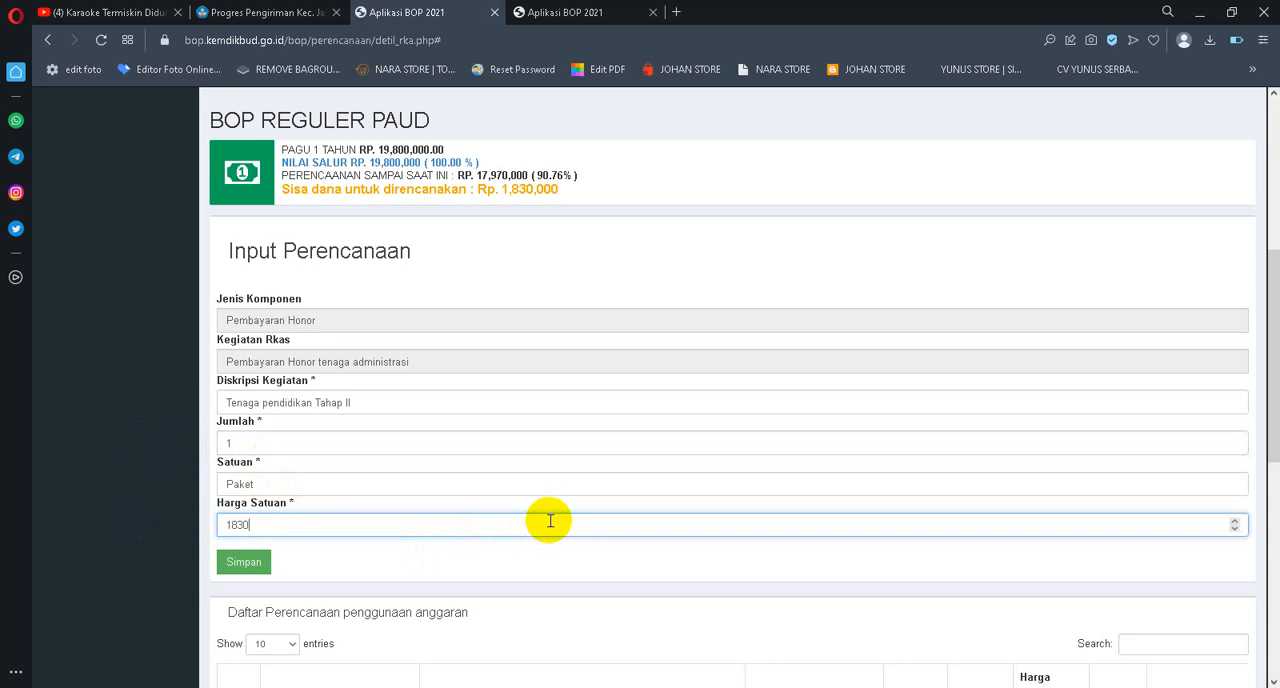
left_click(238, 563)
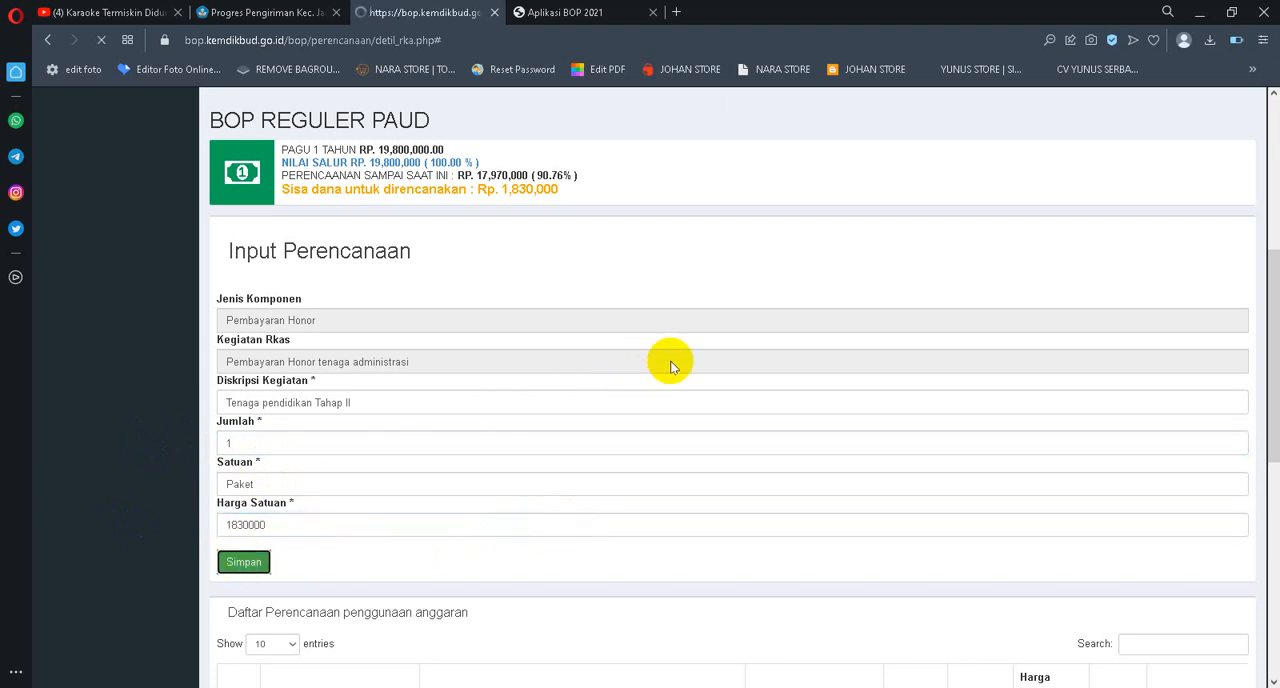
scroll(520, 420, "down", 2)
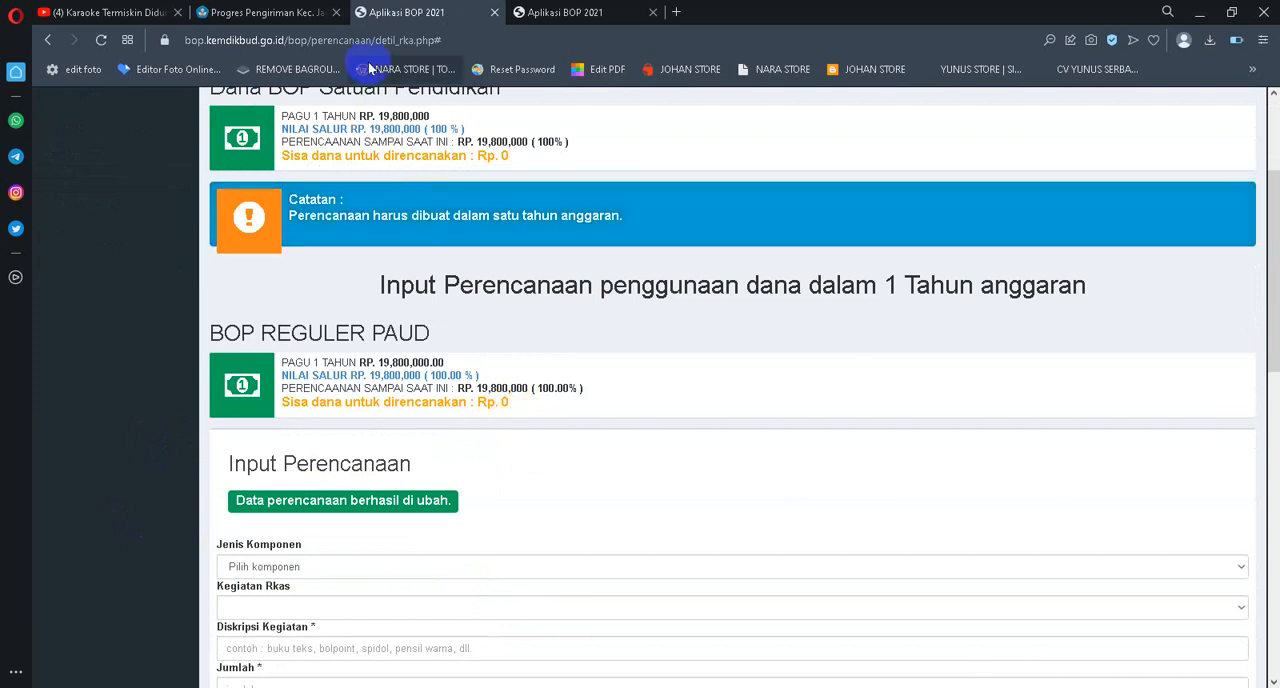
Compare the Lapor options and realised amounts in Daftar Rincian penggunaan dana with the first page of the planning list
left_click(578, 11)
scroll(866, 334, "up", 2)
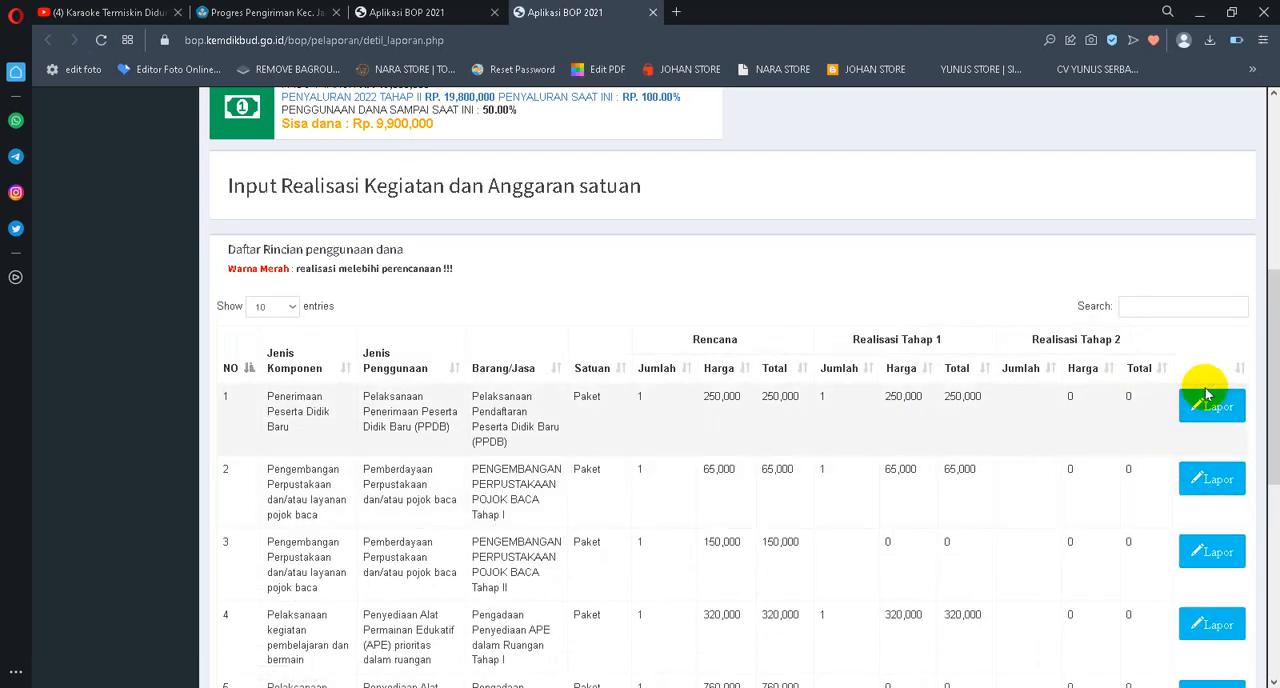
left_click(1213, 421)
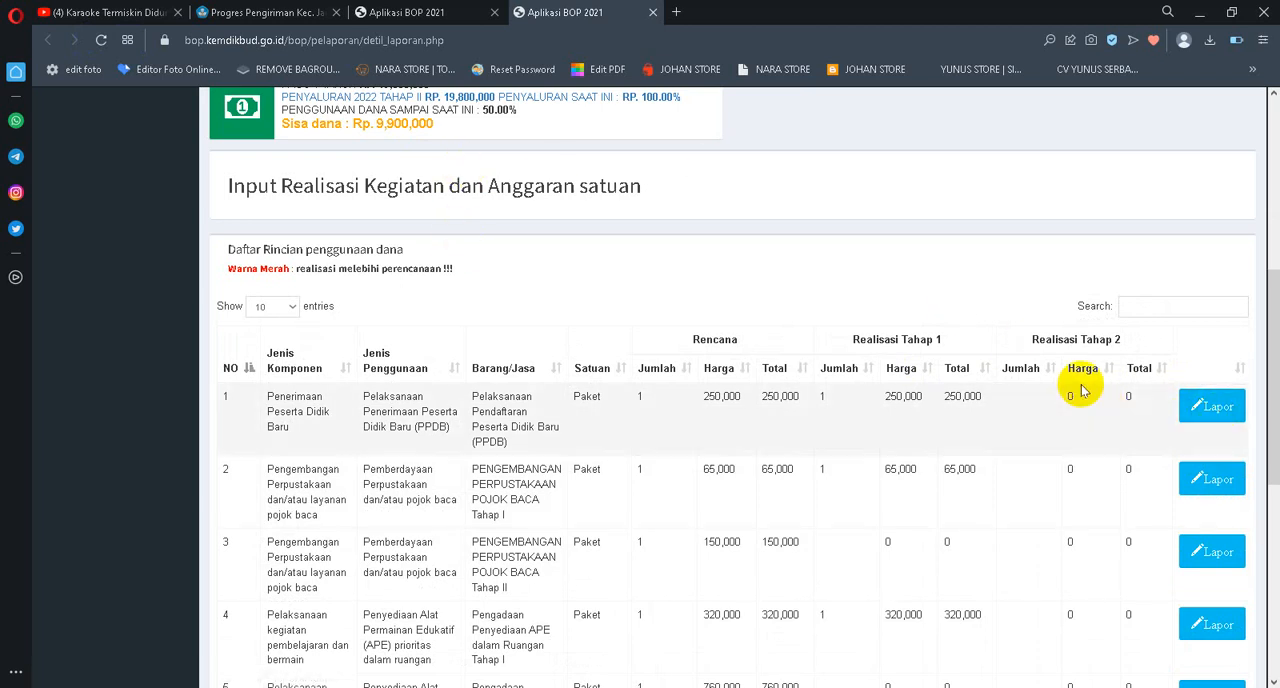
scroll(985, 392, "down", 1)
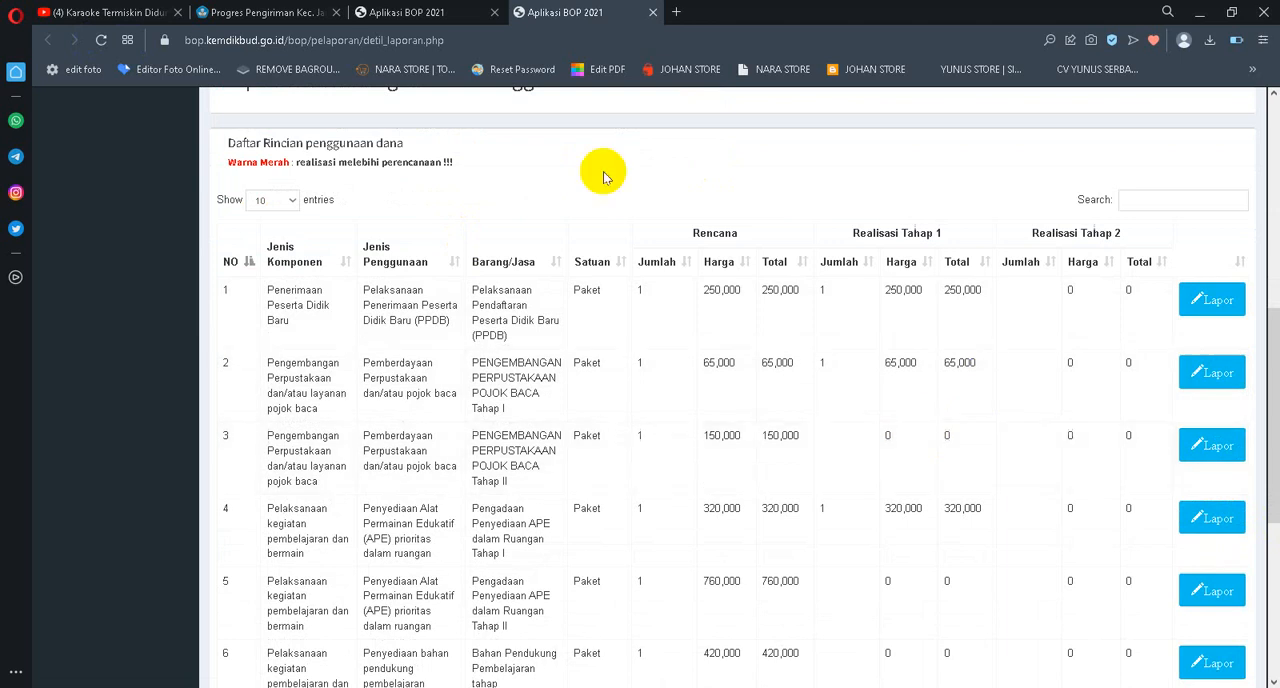
left_click(399, 12)
scroll(1089, 363, "down", 7)
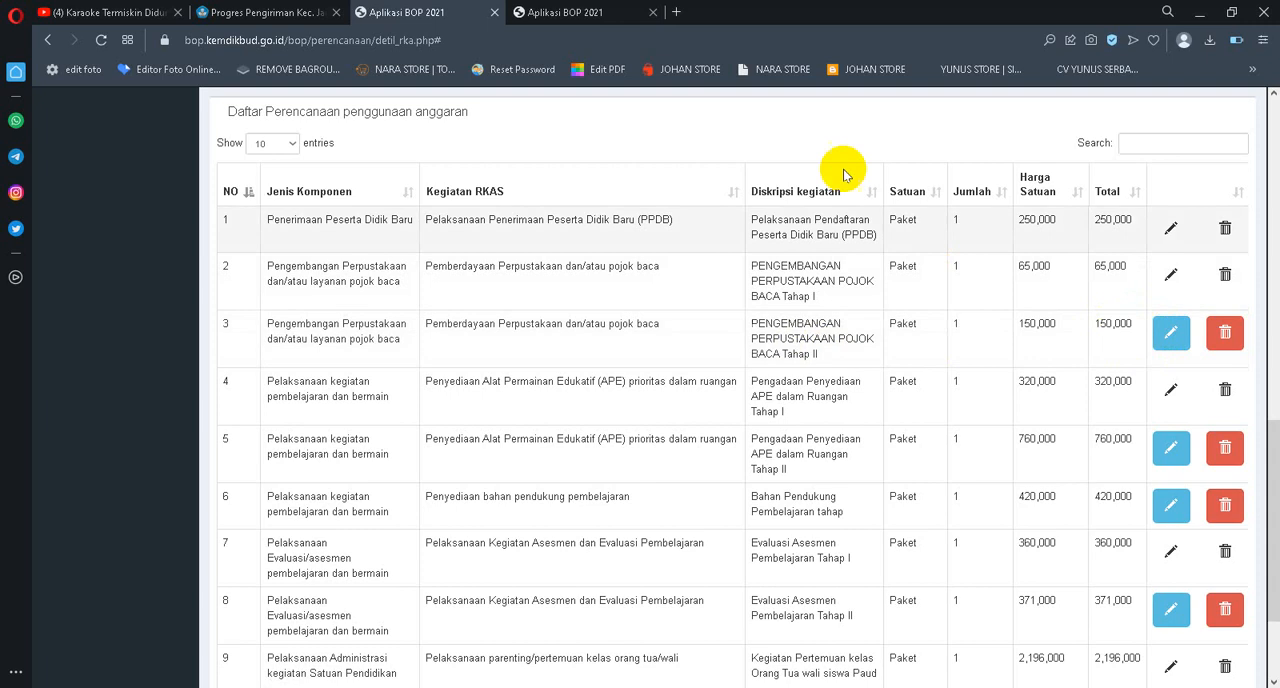
left_click(568, 12)
scroll(1030, 265, "down", 1)
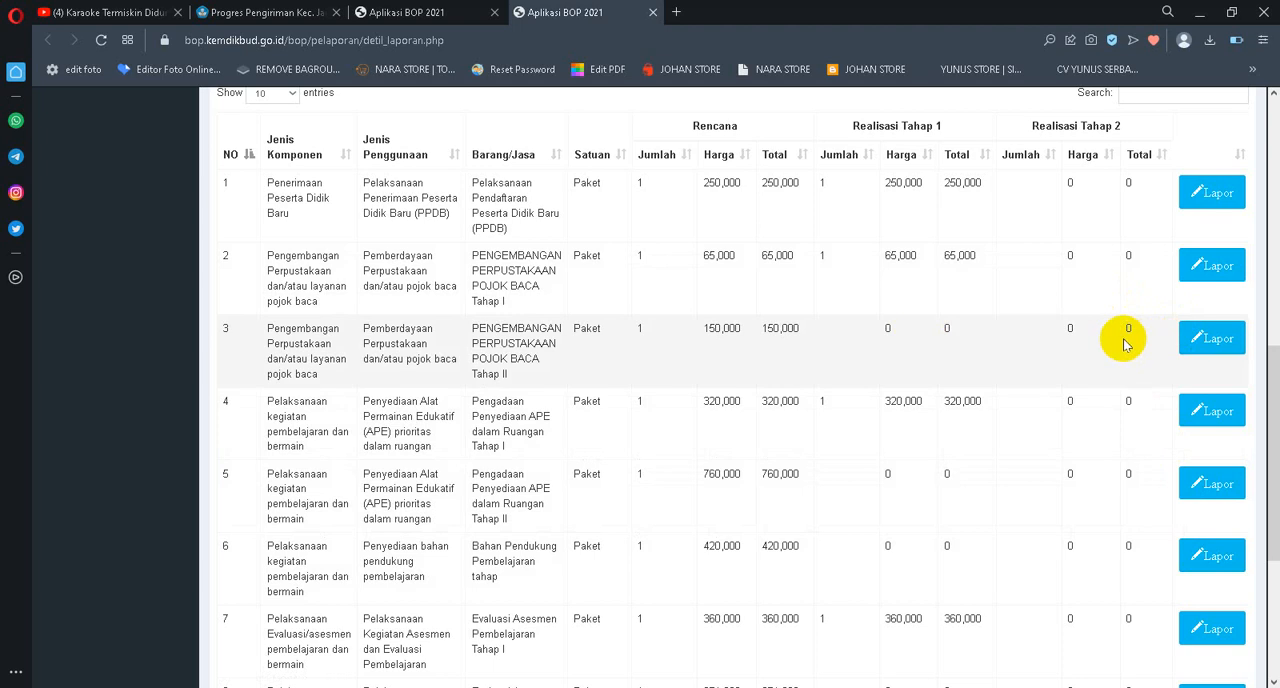
Review page 3 of the planning list, checking the Total of the Tenaga pendidikan Tahap I entry
left_click(410, 12)
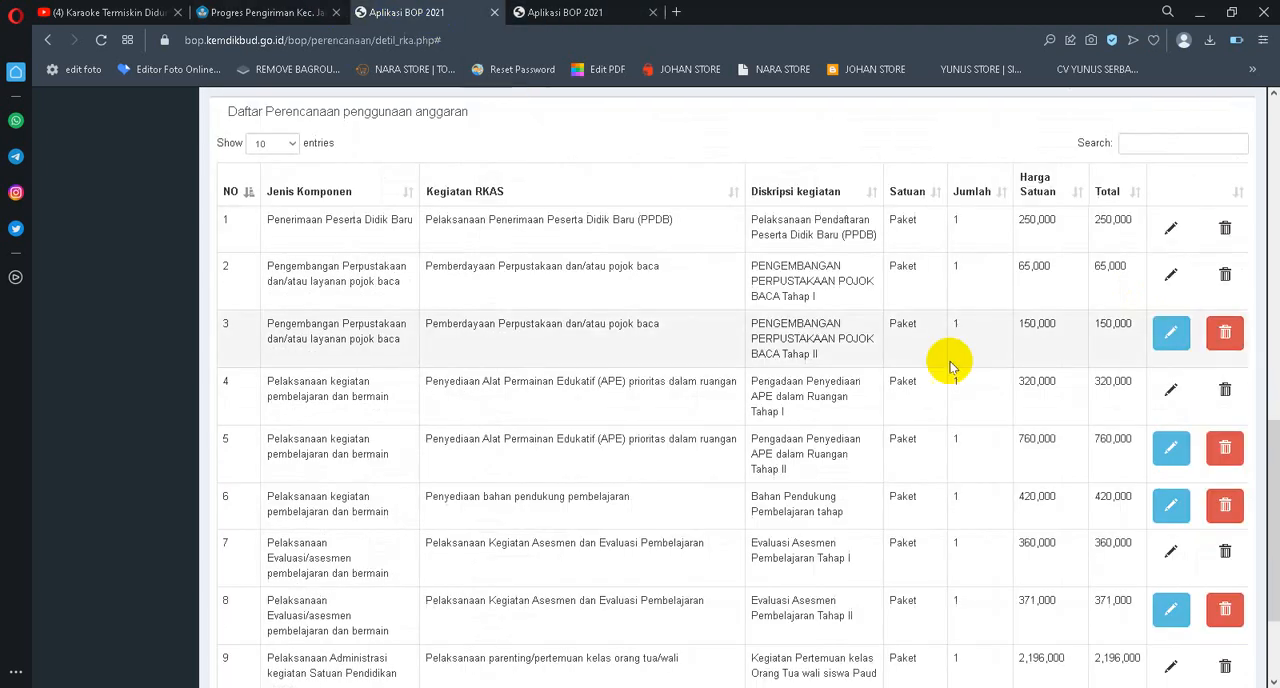
scroll(1013, 350, "down", 3)
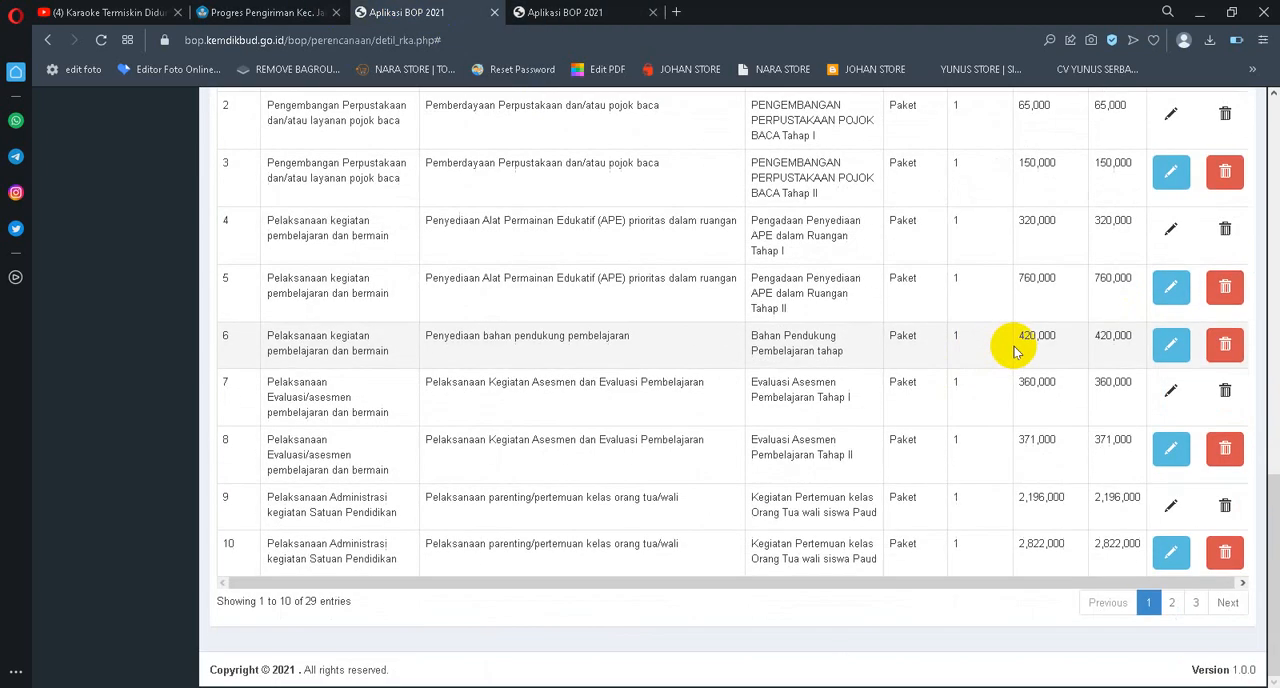
left_click(1197, 603)
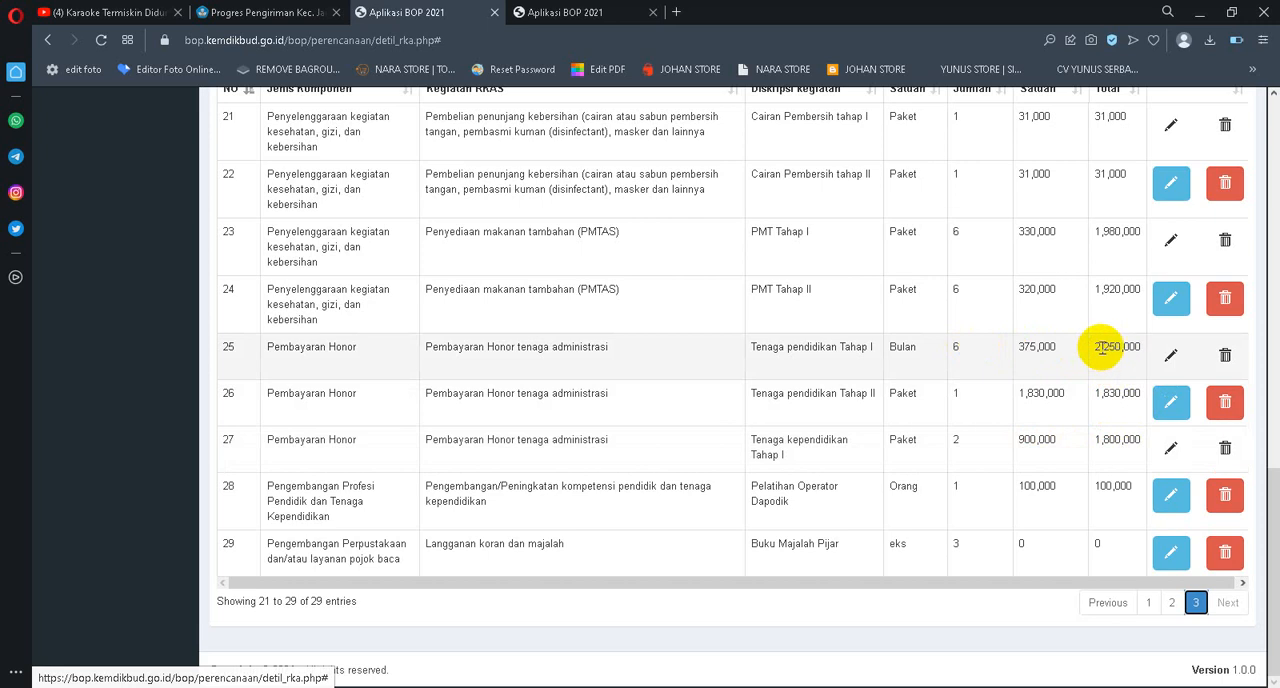
left_click_drag(1095, 347, 1134, 345)
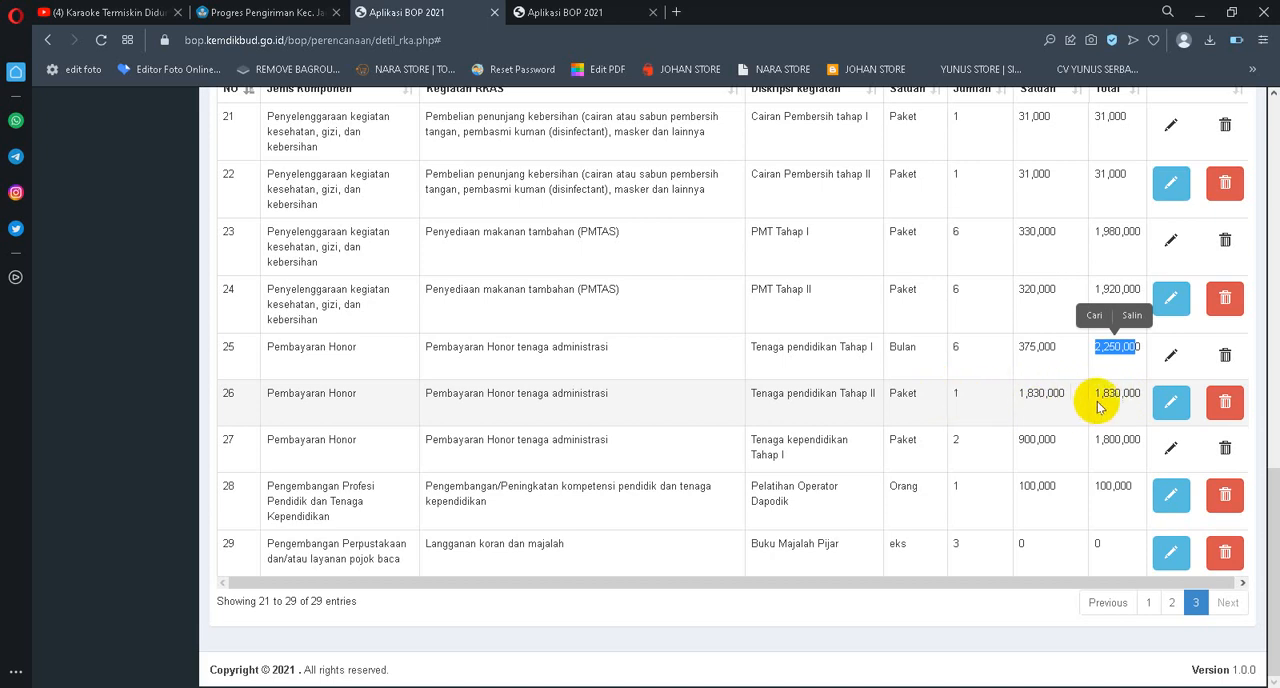
Report the Tahap 2 realisation of PENGEMBANGAN PERPUSTAKAAN POJOK BACA Tahap II with jumlah 1 and Harga satuan 150000, and save the report
left_click(571, 12)
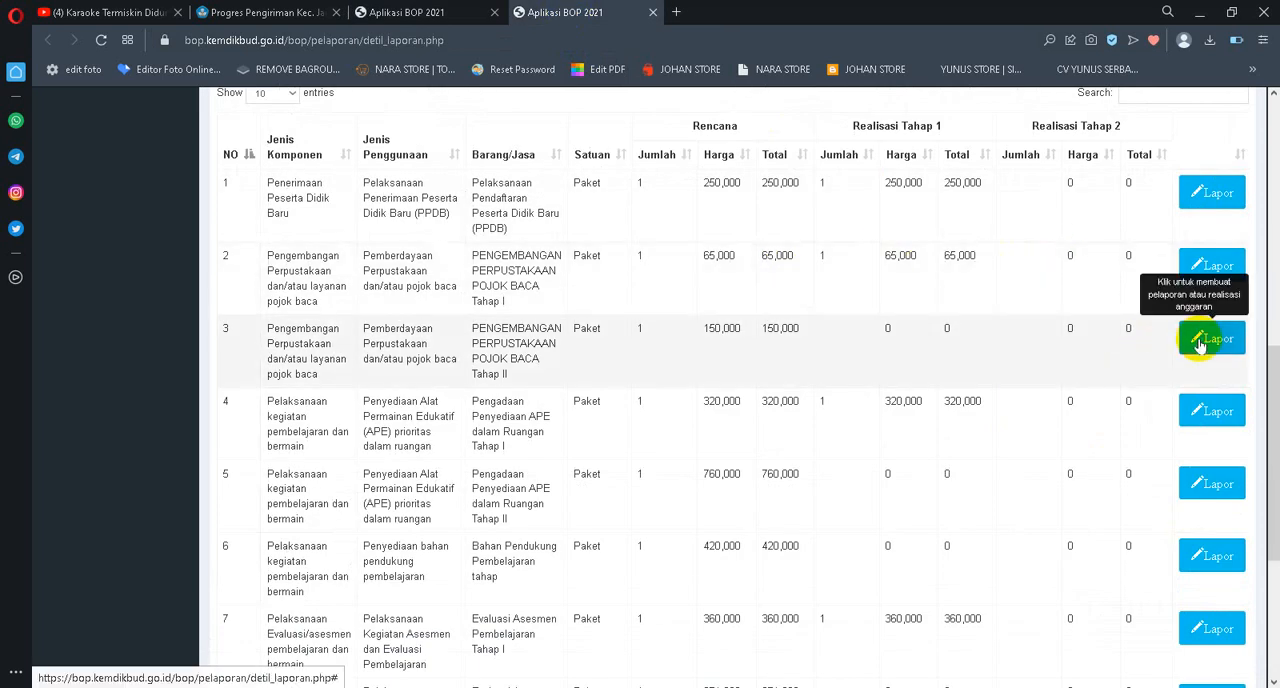
left_click(1195, 337)
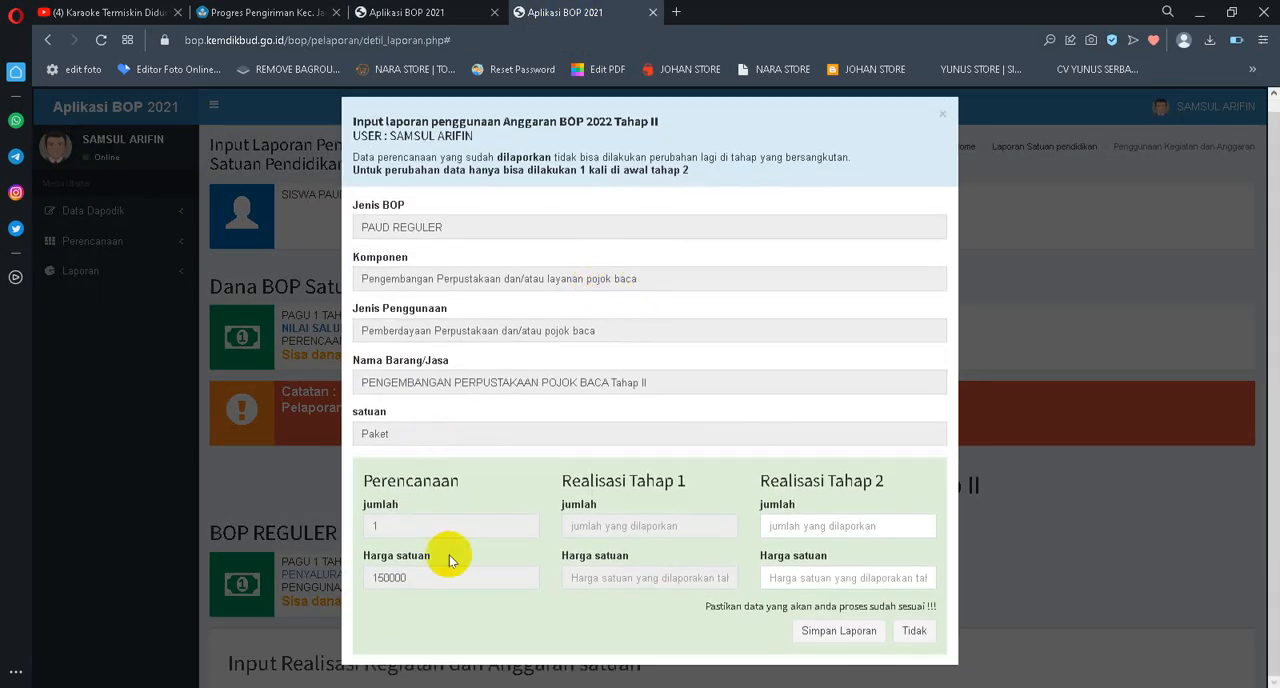
left_click_drag(451, 578, 286, 568)
key("ctrl+c")
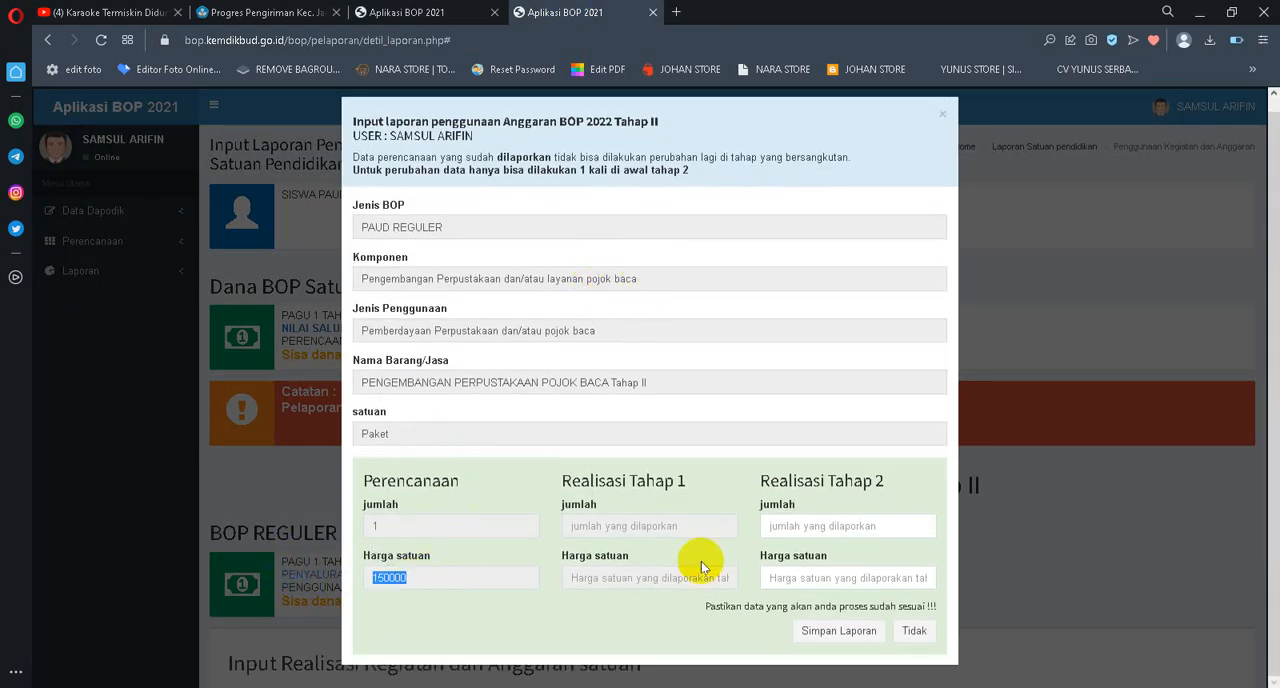
left_click(808, 526)
type("1")
left_click(803, 577)
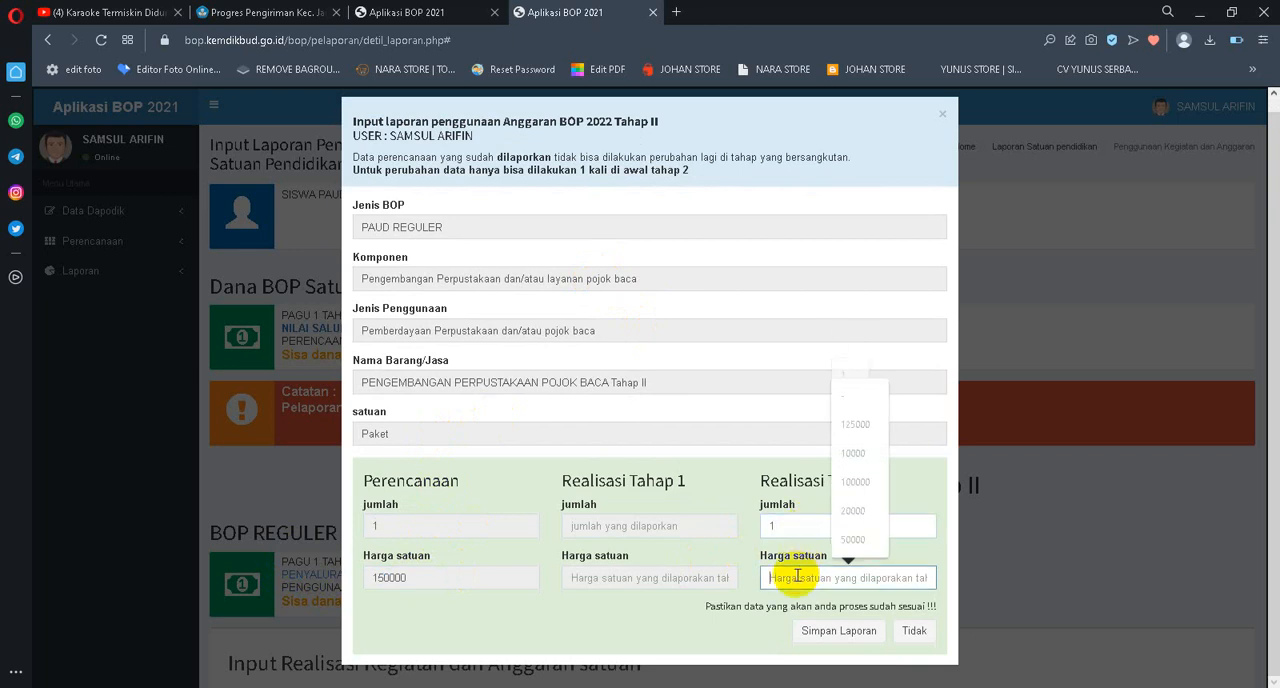
key("ctrl+v")
left_click(846, 638)
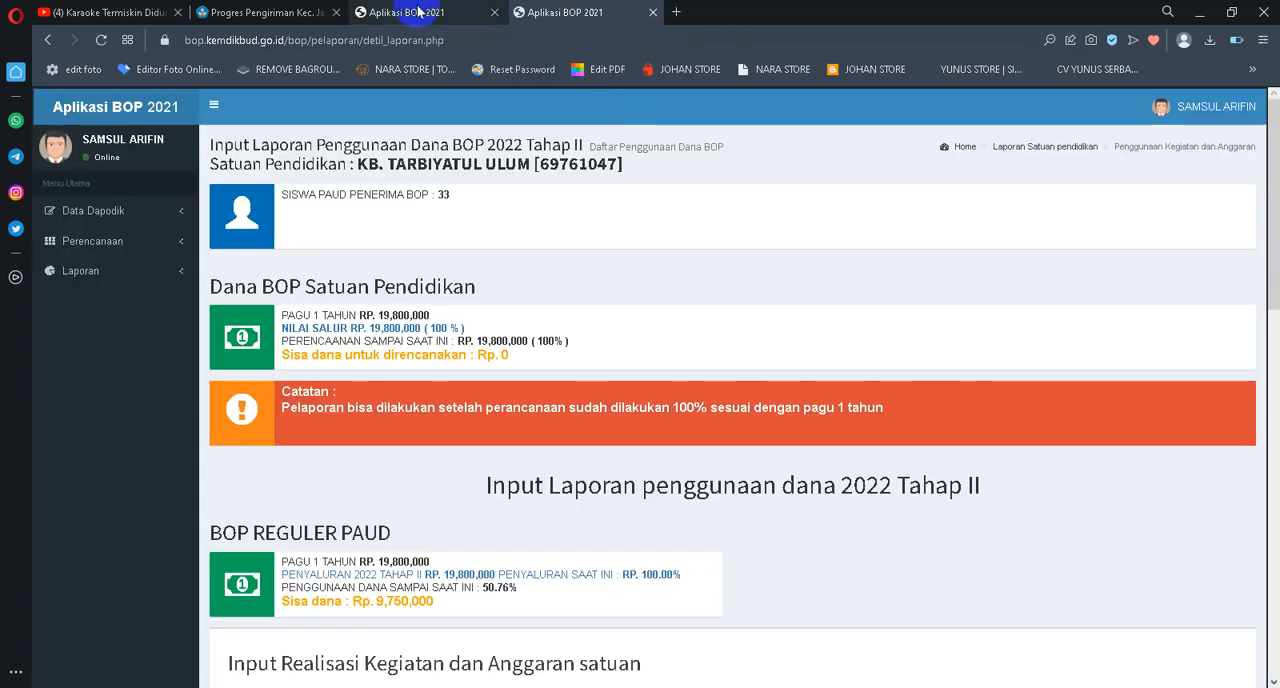
Reload the first page of the planning list and check the edit and delete options of the POJOK BACA Tahap II entry
left_click(418, 10)
scroll(1175, 302, "up", 3)
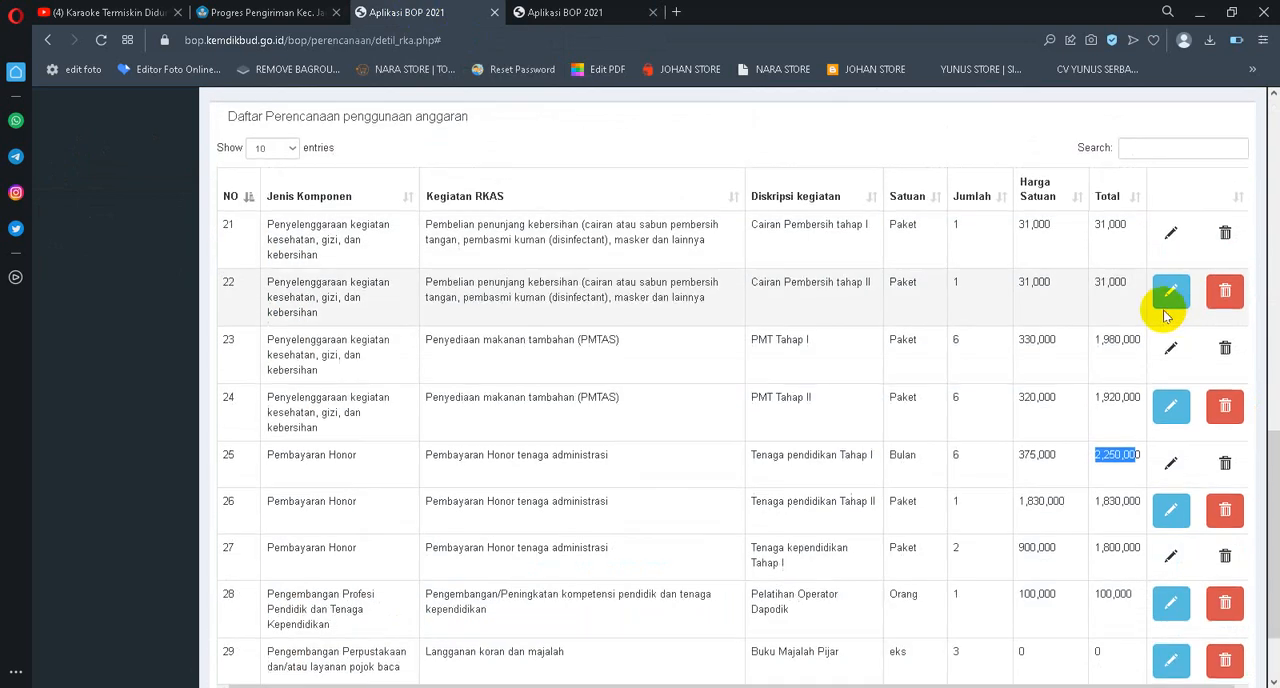
scroll(1111, 457, "down", 3)
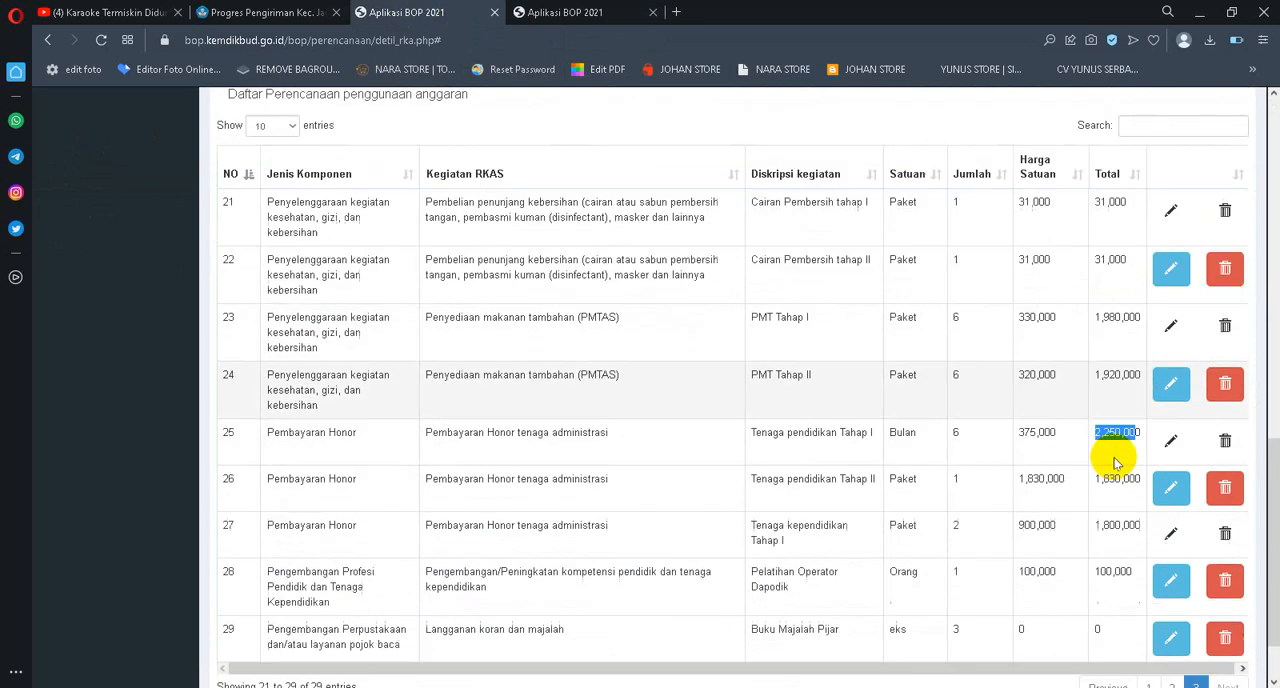
left_click(1148, 602)
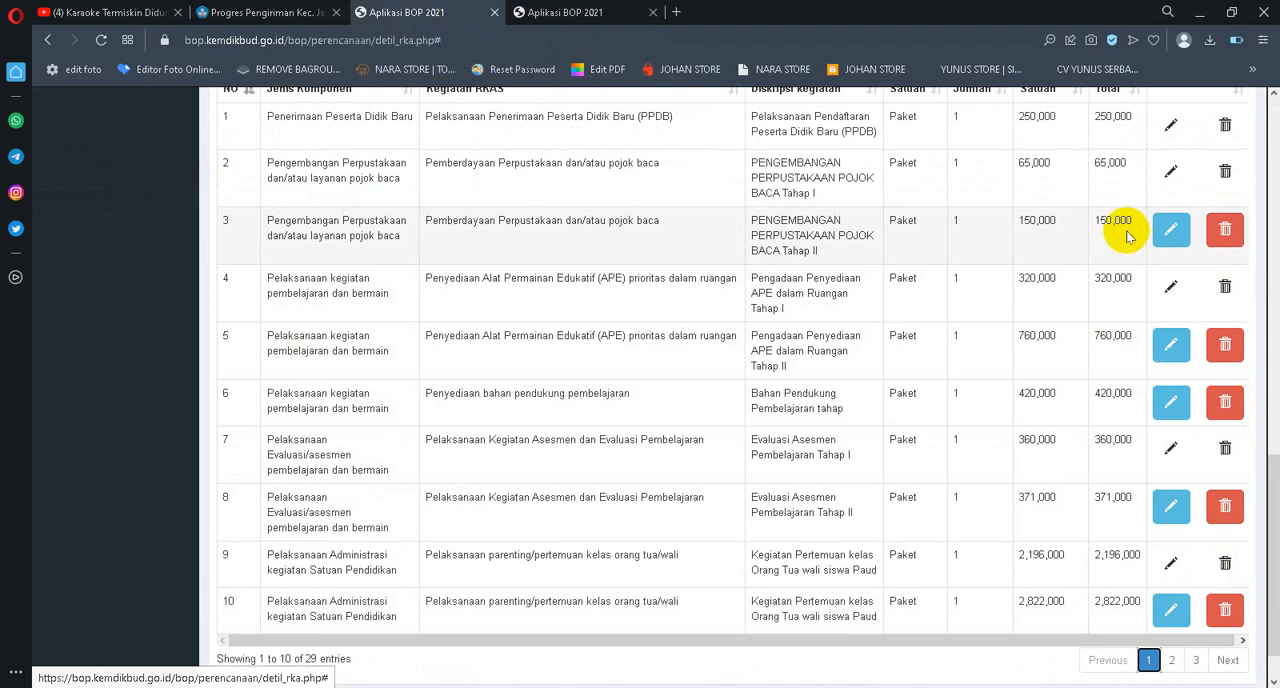
scroll(860, 260, "up", 1)
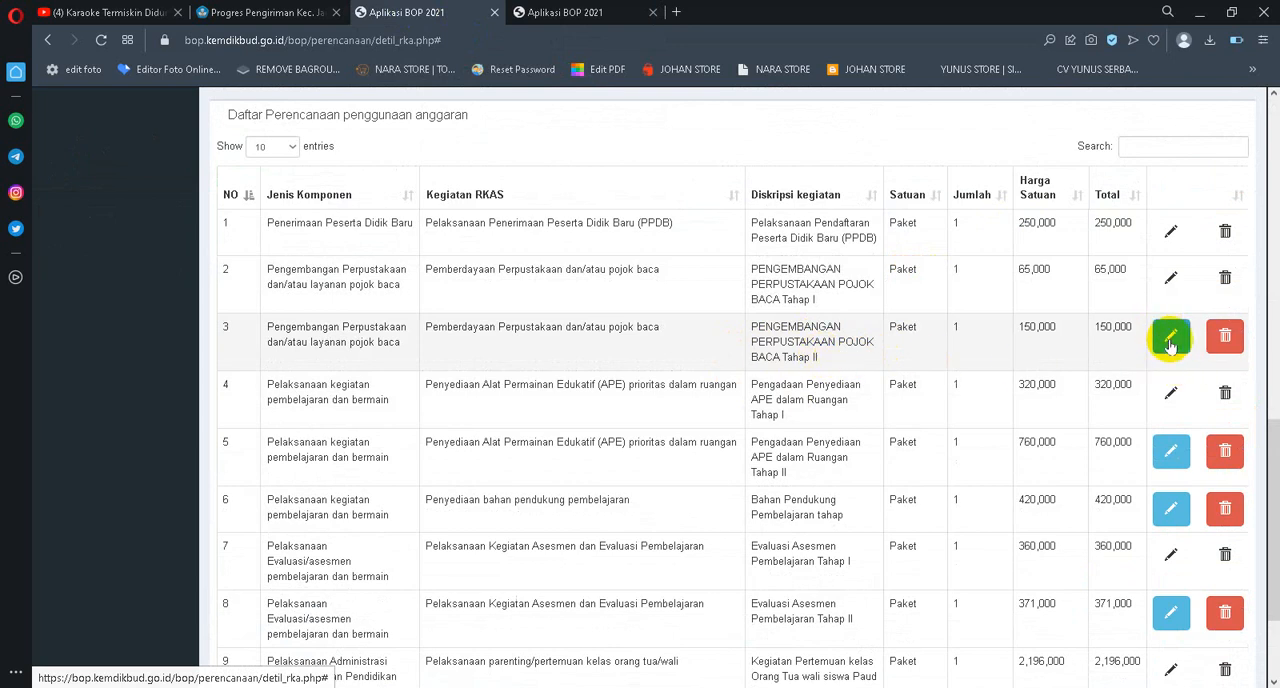
left_click(103, 41)
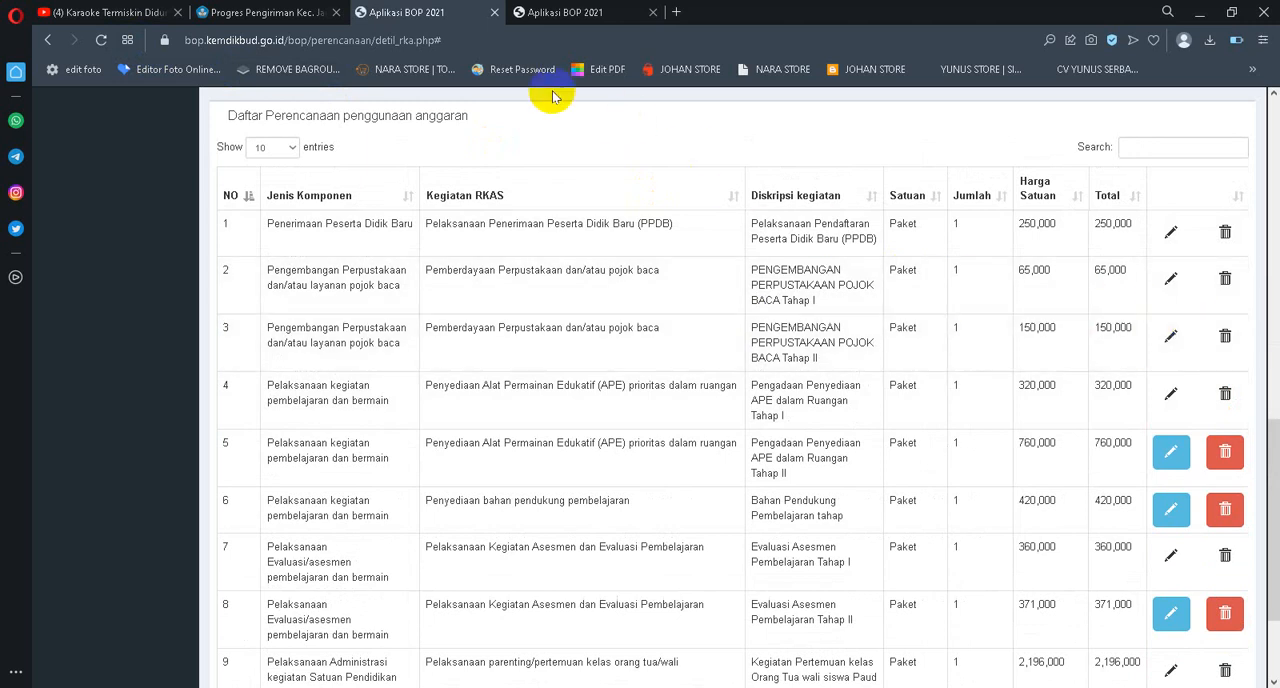
Replace the POJOK BACA Tahap II item's Tahap 2 jumlah and Harga satuan with "-", save the report and check its realised amounts
left_click(555, 17)
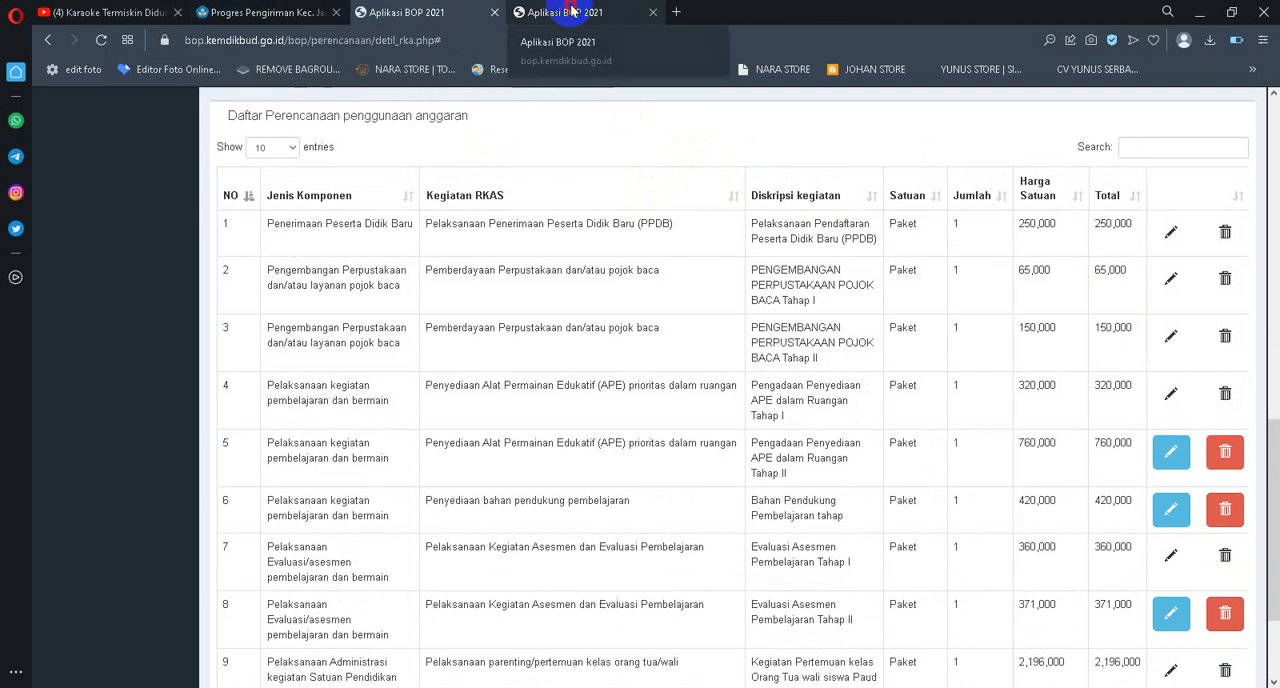
left_click(568, 13)
scroll(1240, 457, "down", 8)
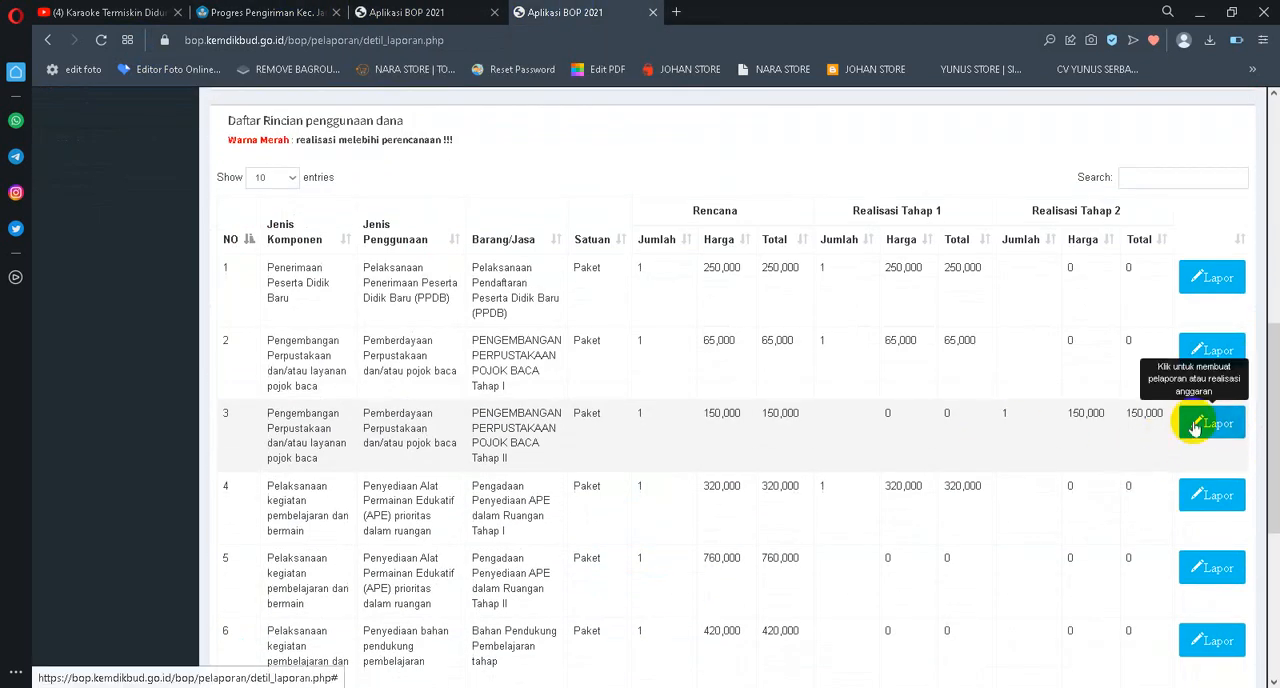
left_click(1195, 426)
double_click(811, 524)
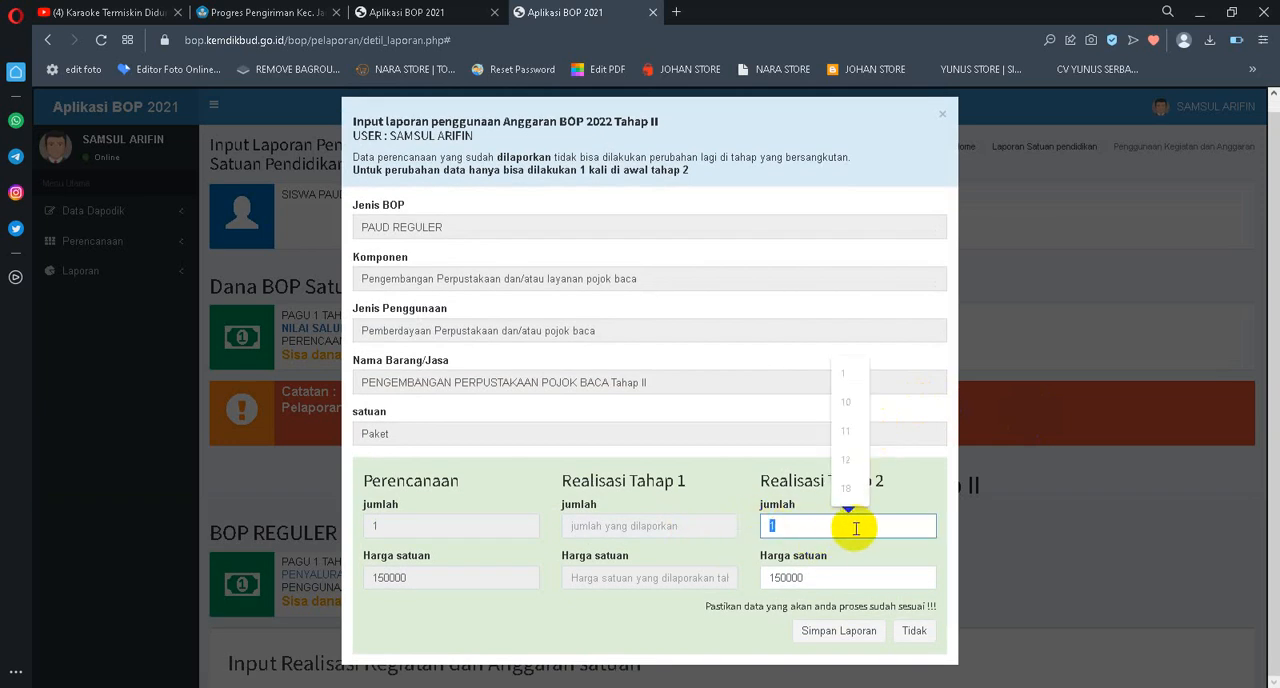
type("-")
left_click_drag(832, 579, 726, 576)
type("-")
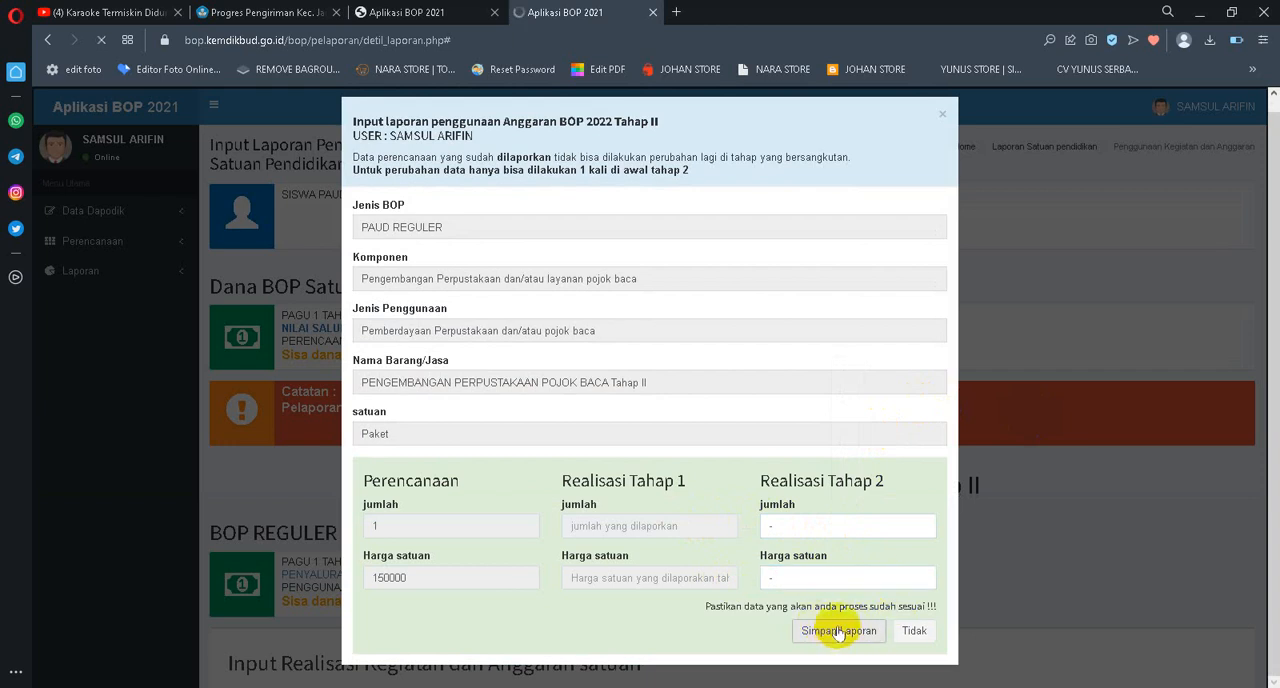
scroll(760, 405, "down", 6)
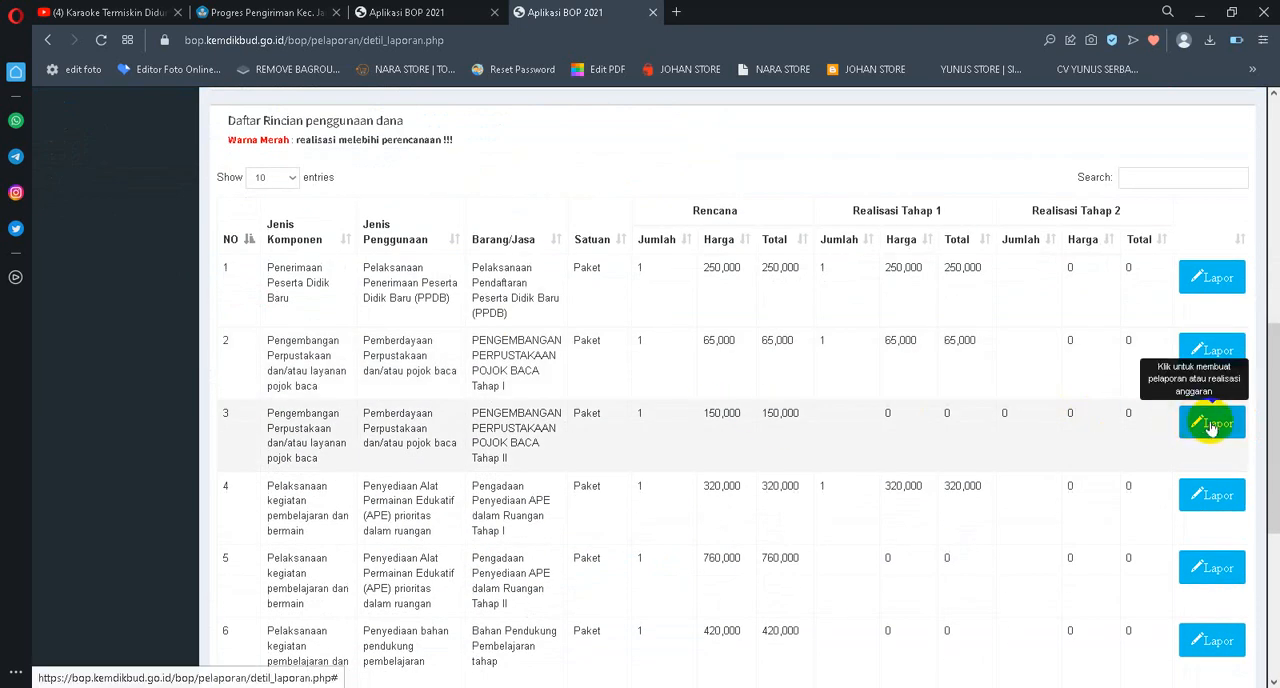
Reload the planning list and compare the POJOK BACA Tahap II entry's edit options with its amounts in the usage report
left_click(400, 12)
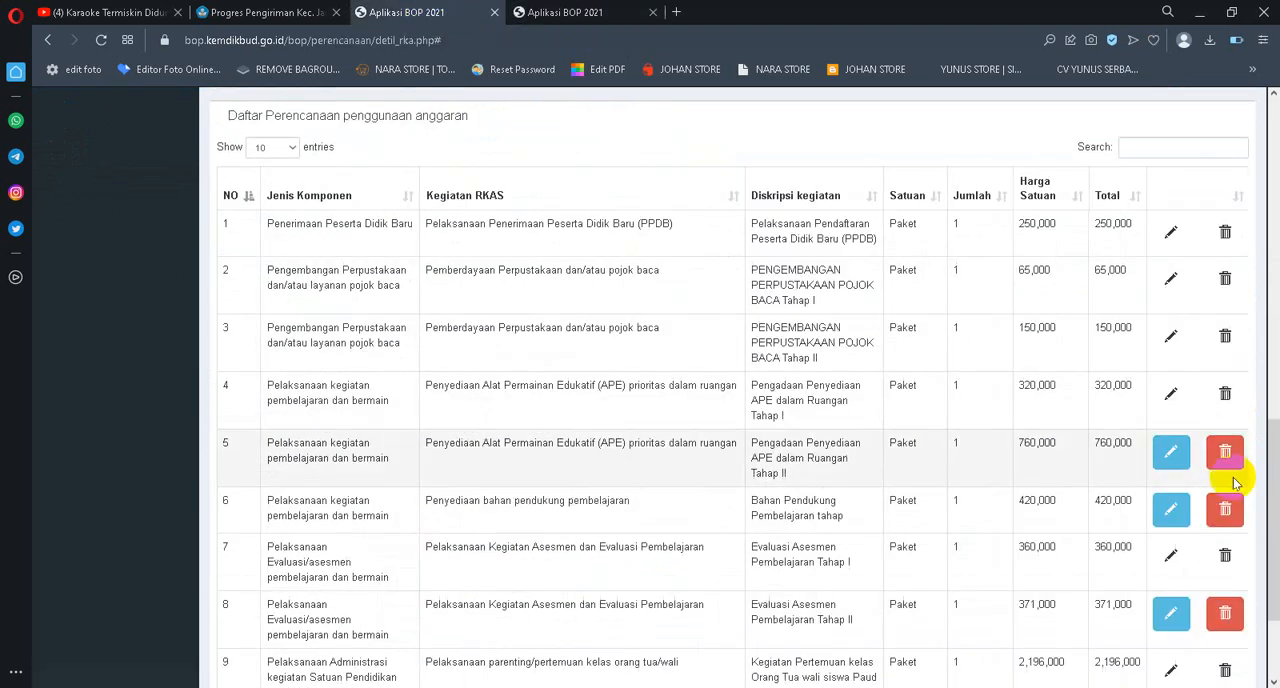
left_click(103, 41)
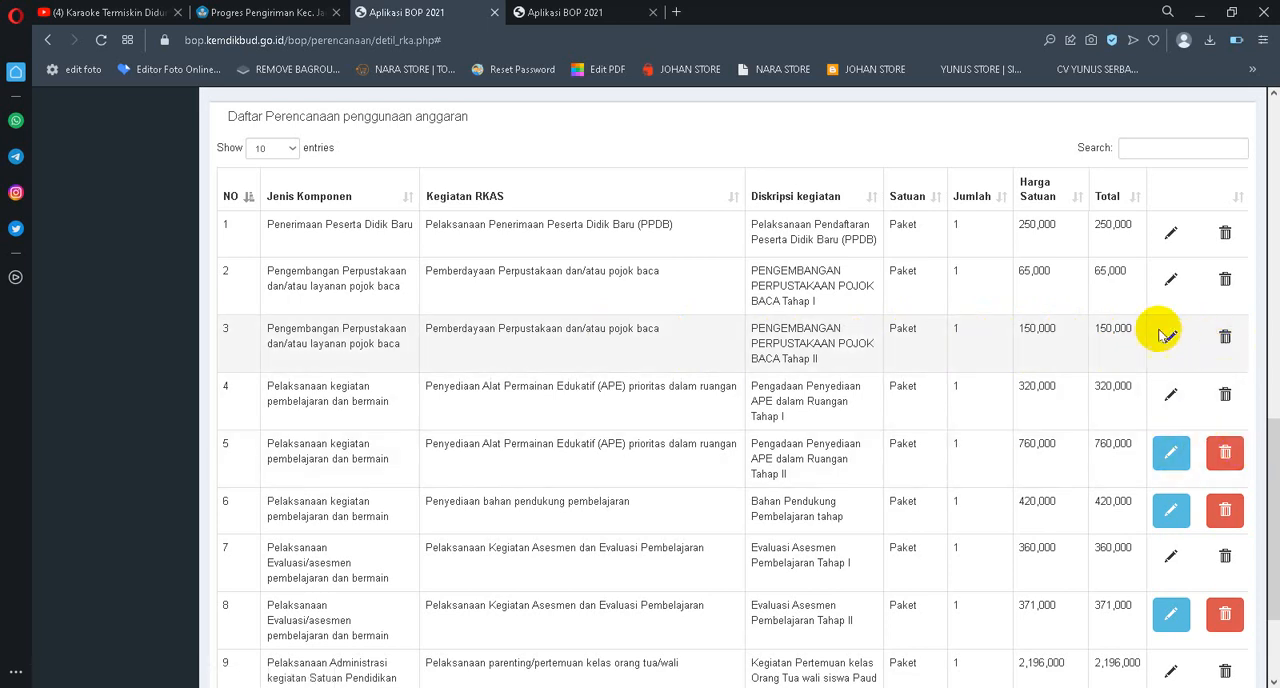
left_click(578, 14)
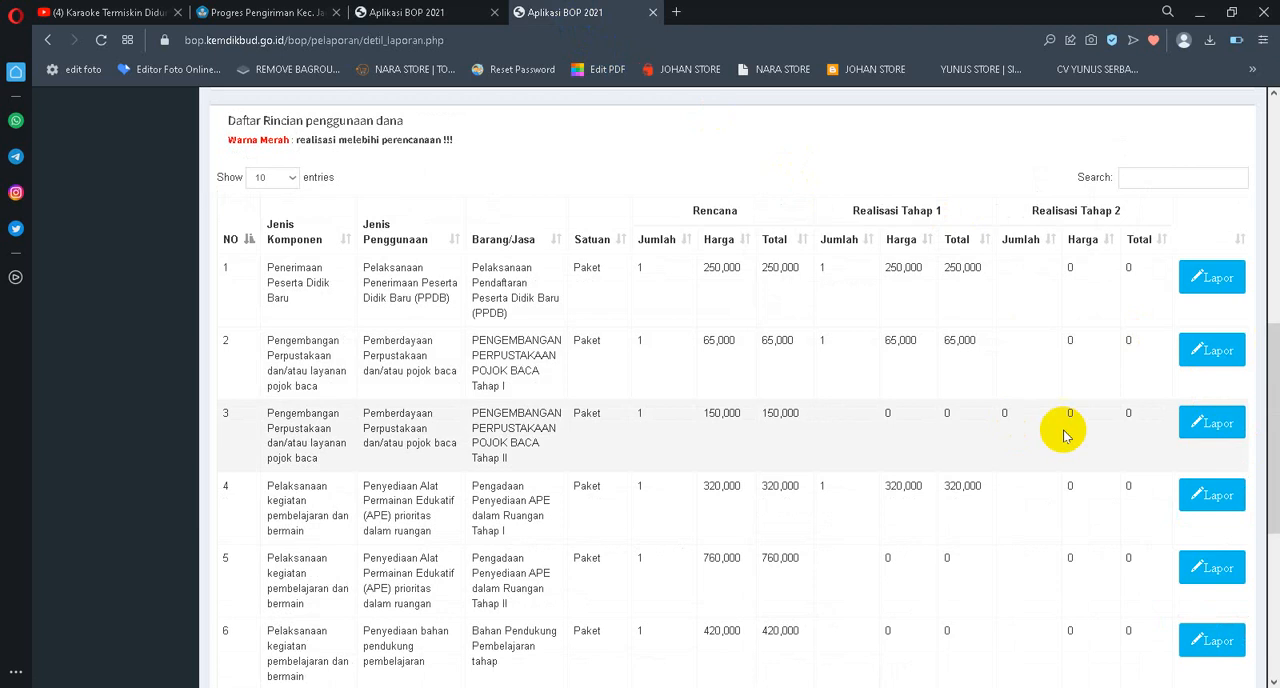
left_click(410, 13)
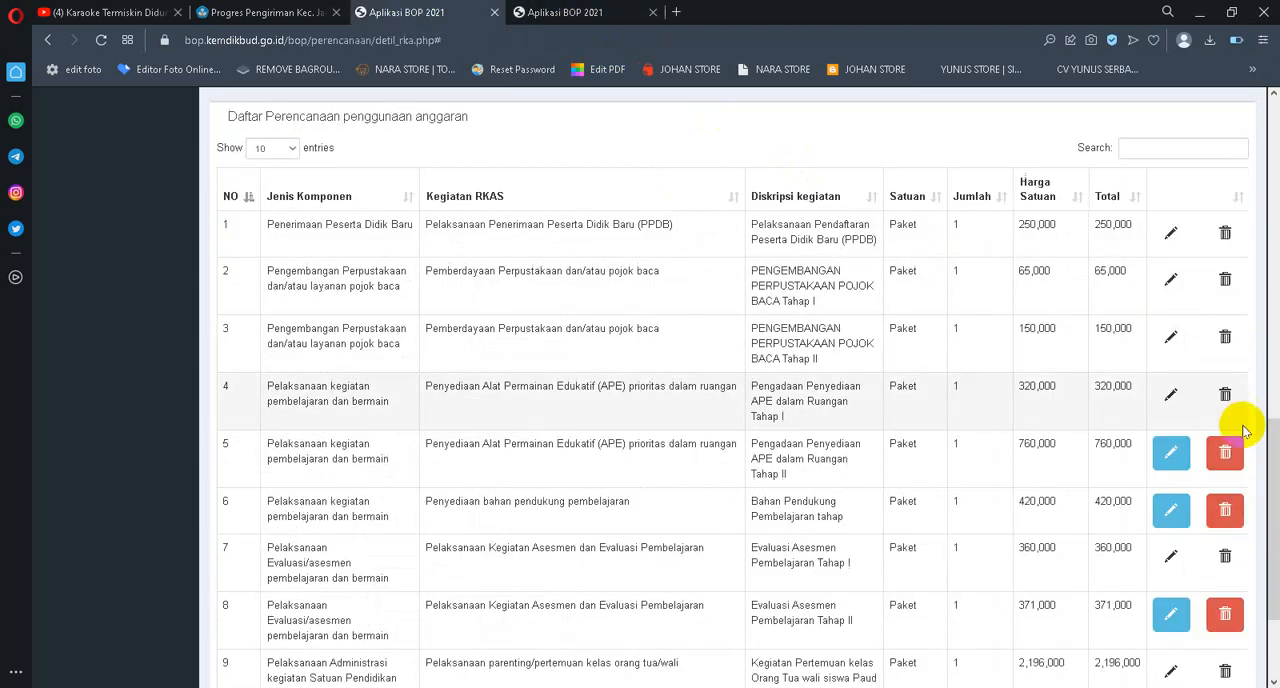
left_click(585, 10)
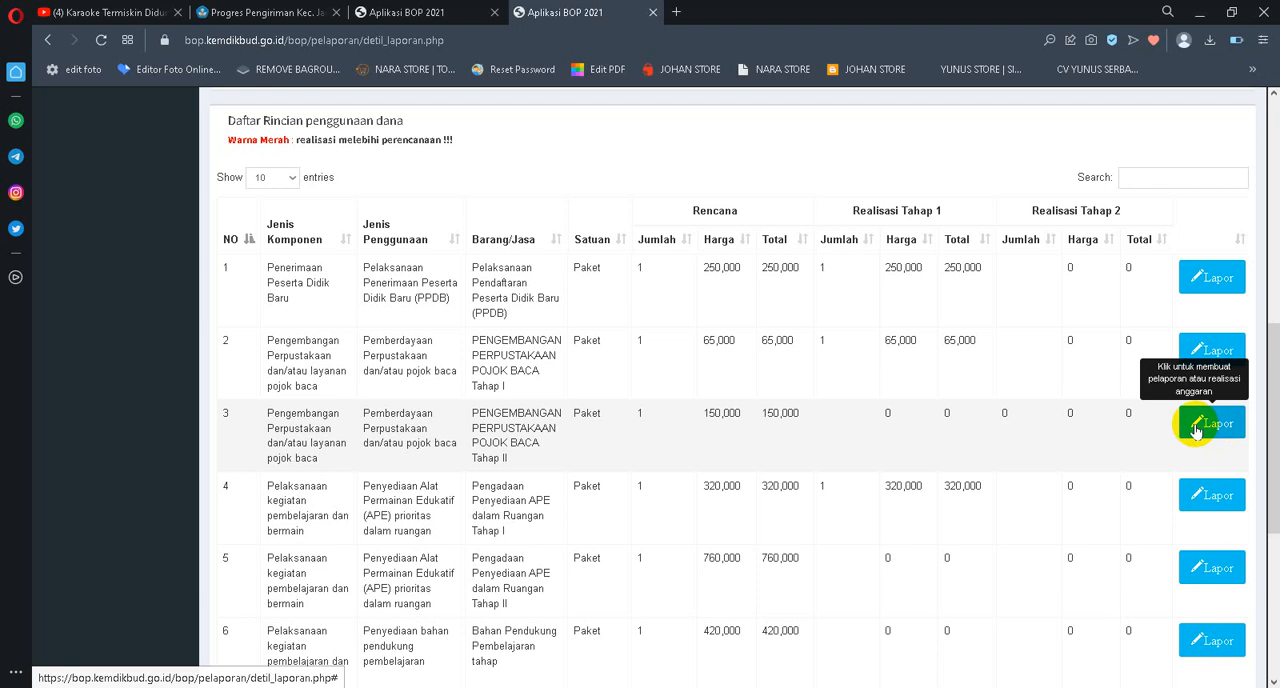
Set the POJOK BACA Tahap II item's Tahap 2 realisation to jumlah 1 and Harga satuan 150000, and save the report
left_click(1196, 428)
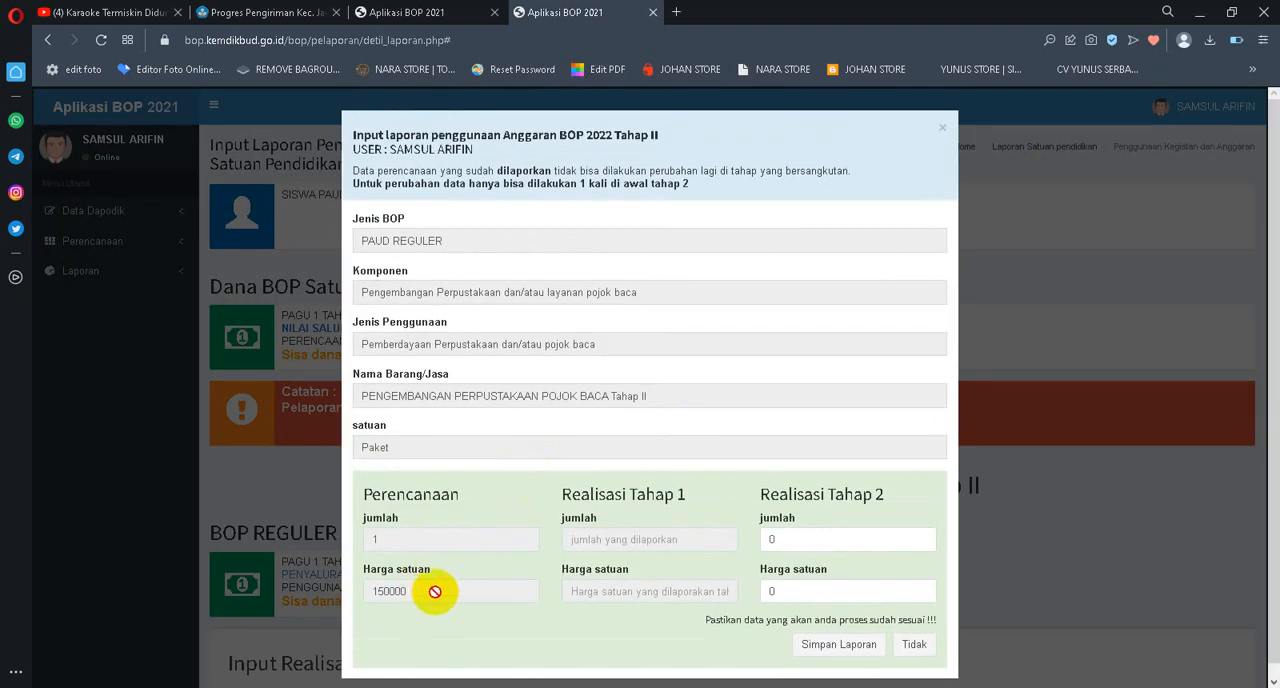
left_click_drag(434, 591, 262, 588)
key("ctrl+c")
left_click(770, 539)
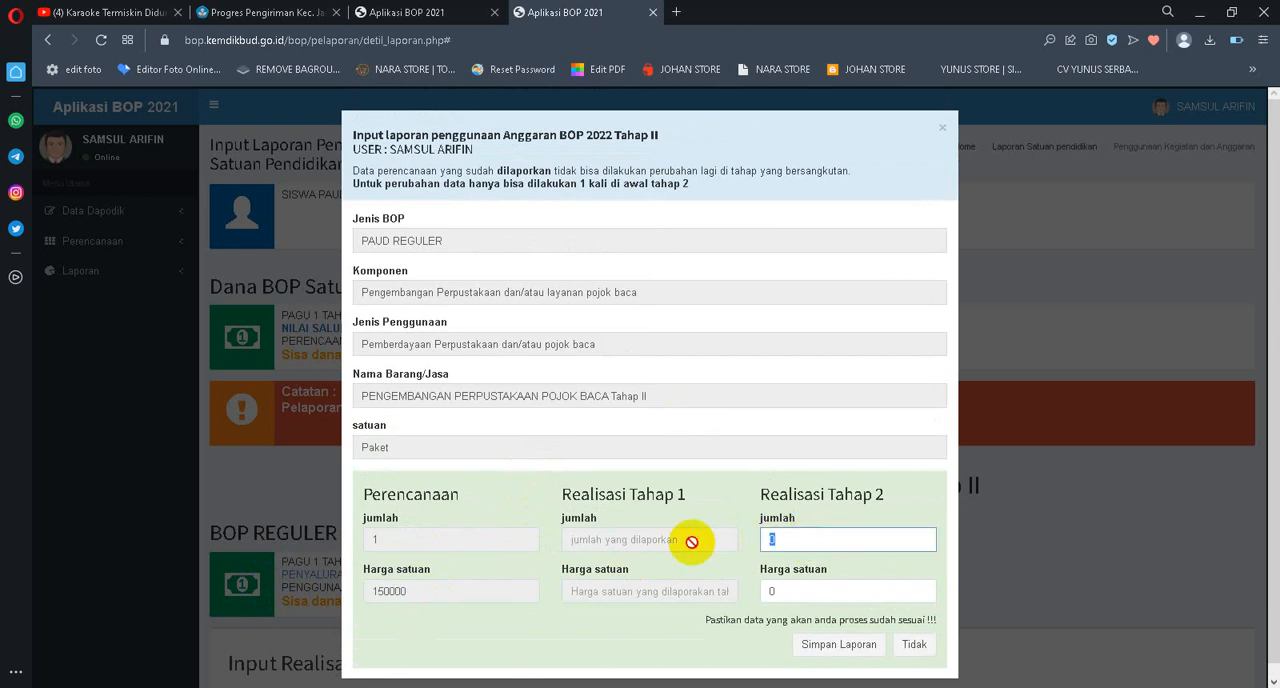
type("1")
left_click(860, 591)
key("ctrl+v")
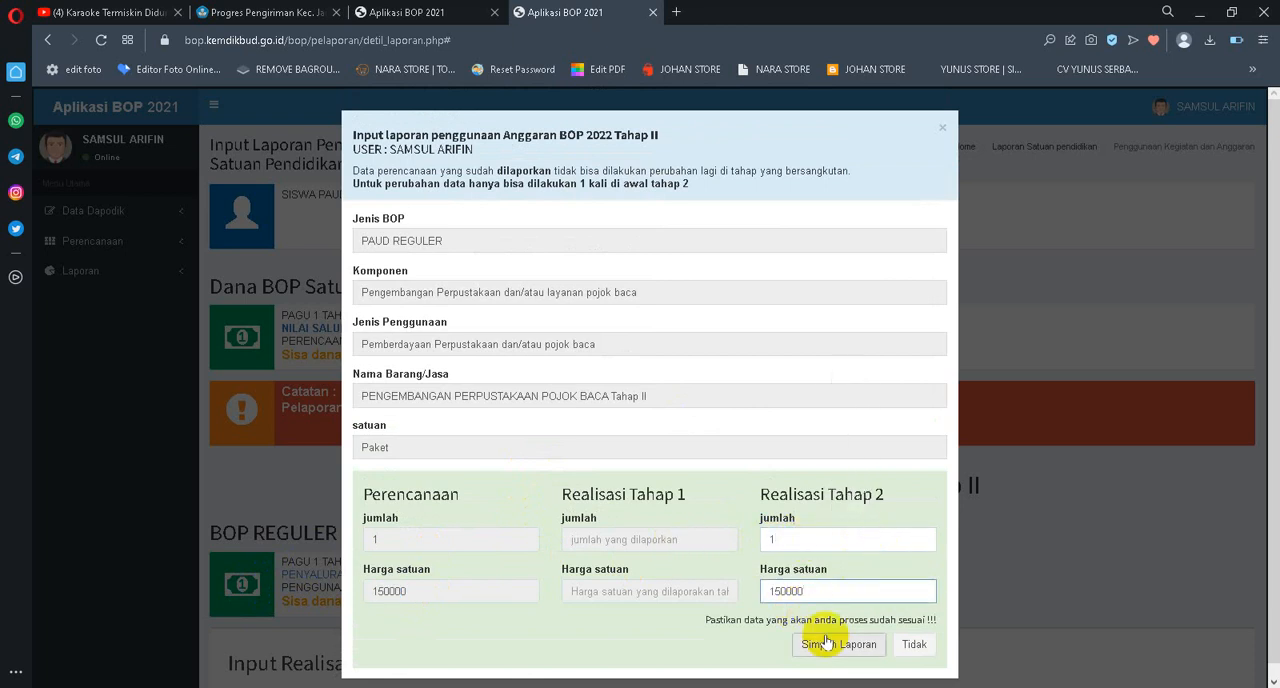
left_click(823, 636)
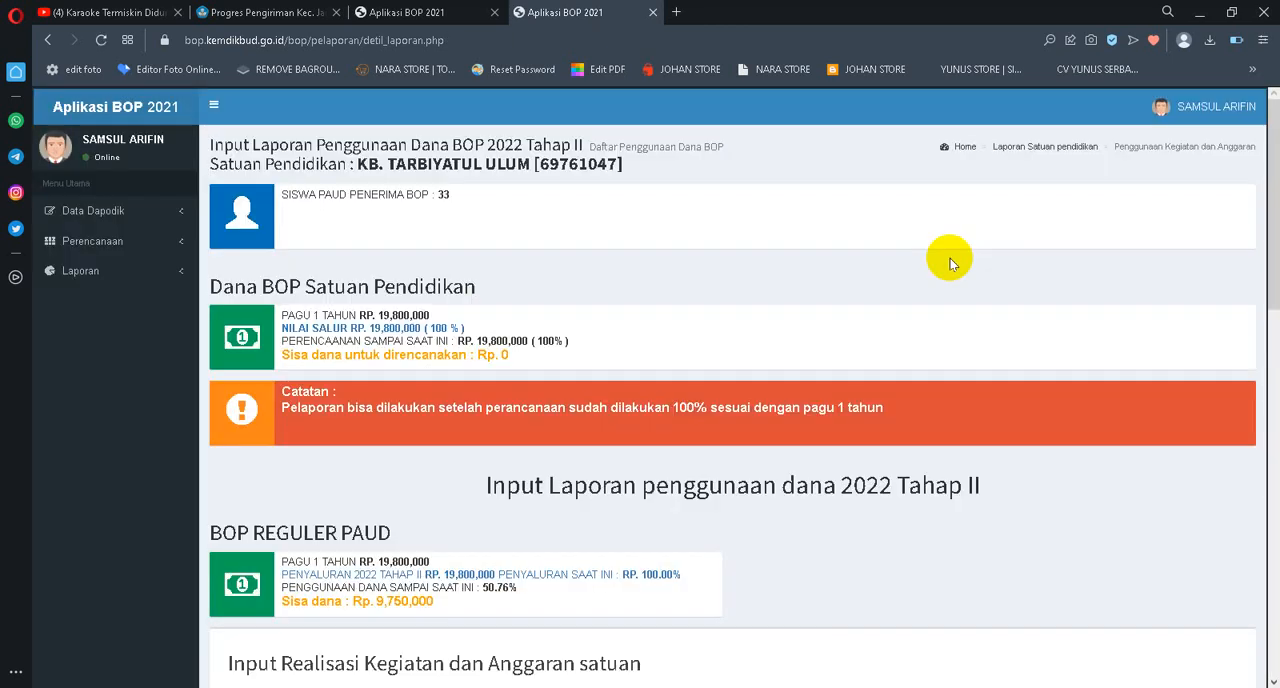
Report the Tahap 2 realisation of Pengadaan Penyediaan APE dalam Ruangan Tahap II with jumlah 1 and Harga satuan 760000, and save it
scroll(1118, 288, "down", 1)
scroll(1130, 285, "down", 8)
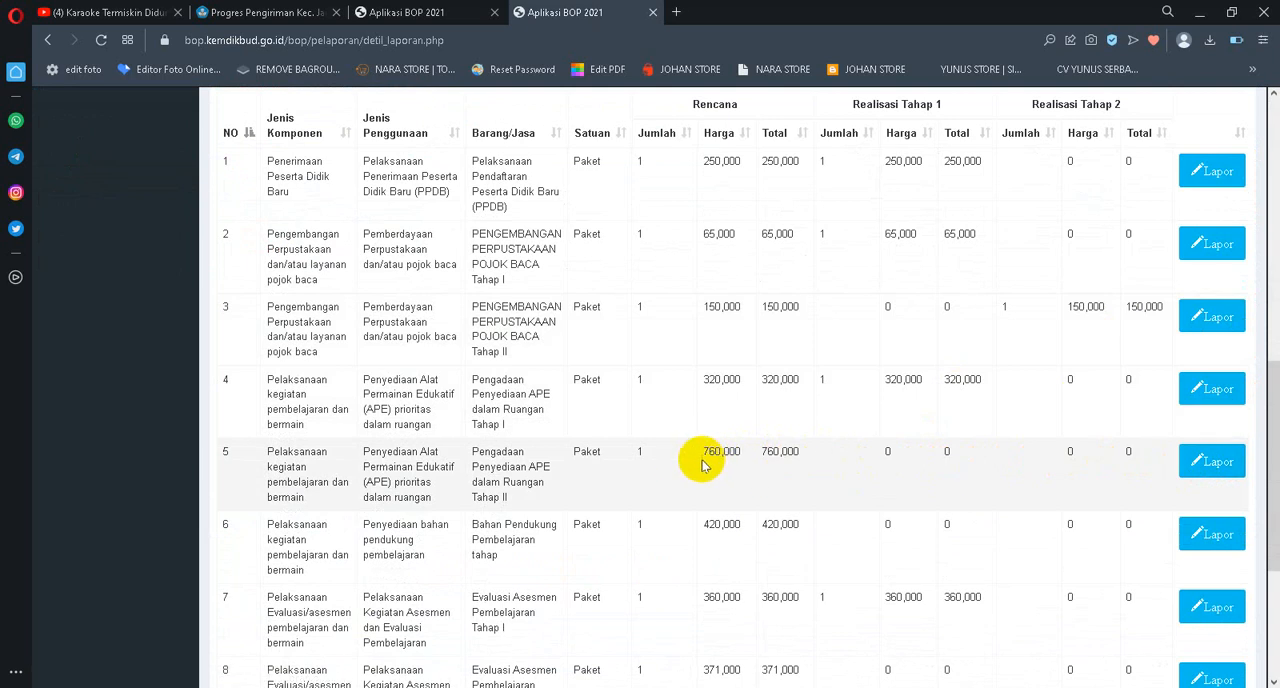
left_click(1188, 462)
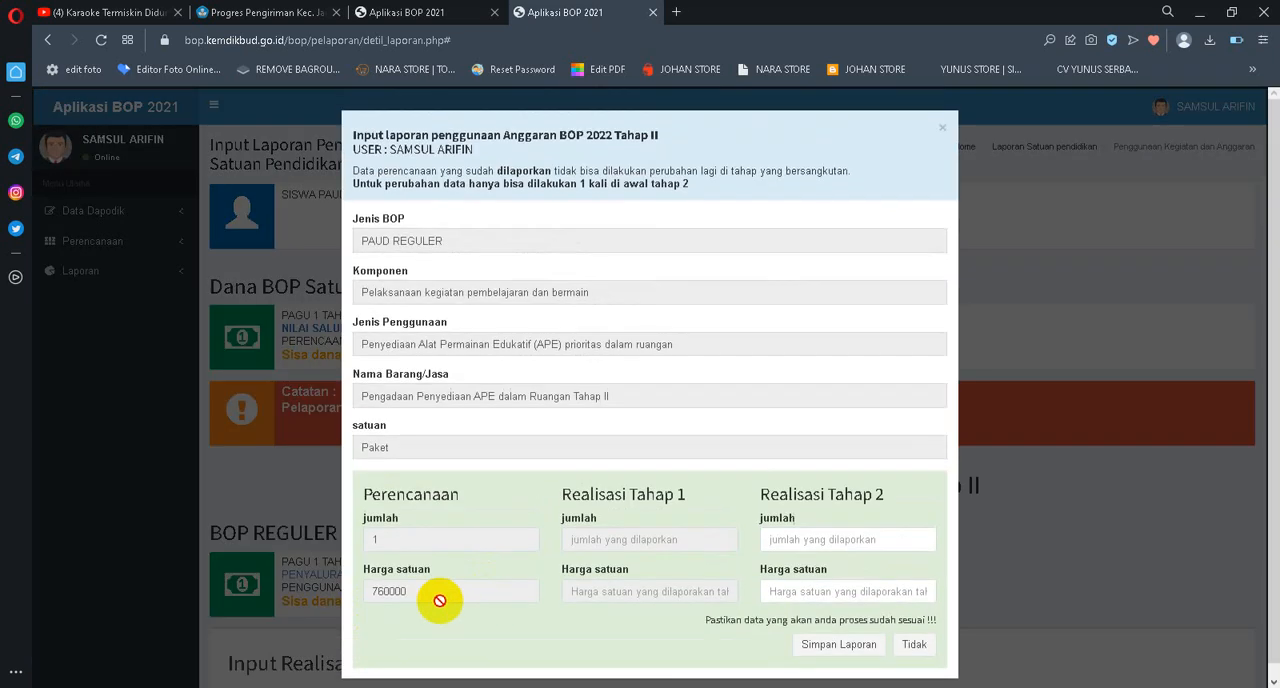
left_click_drag(434, 591, 250, 580)
key("ctrl+c")
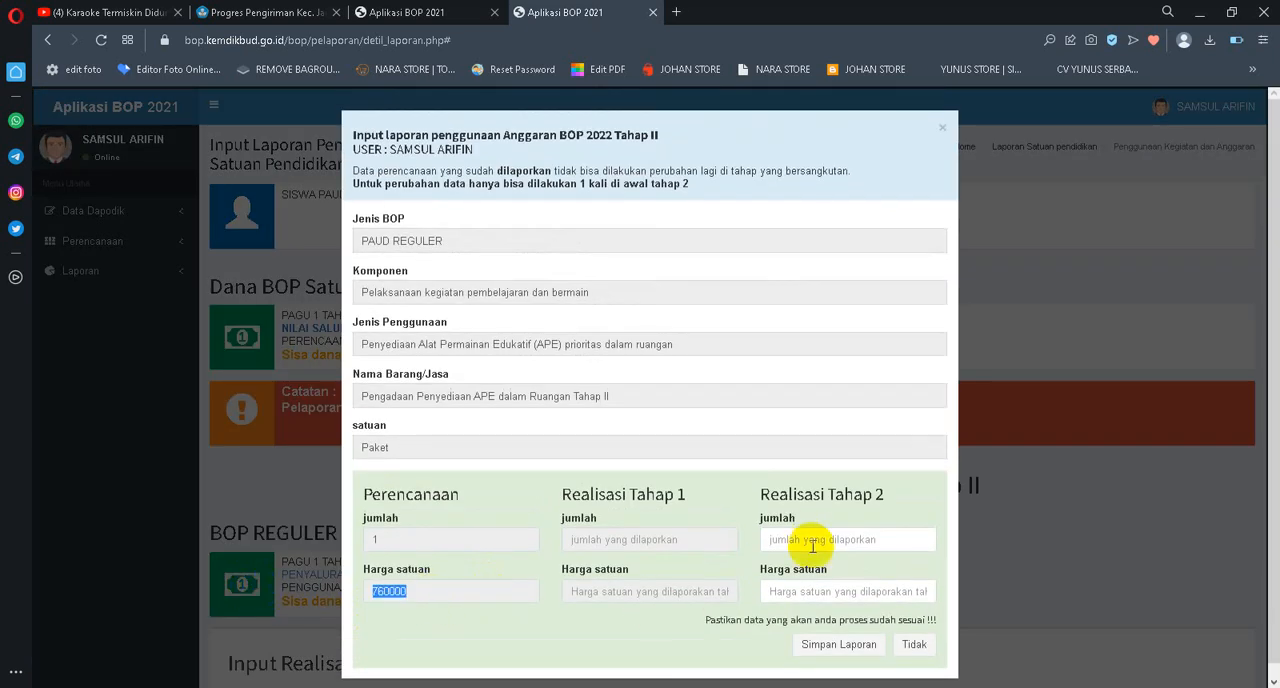
type("1")
left_click(870, 590)
key("ctrl+v")
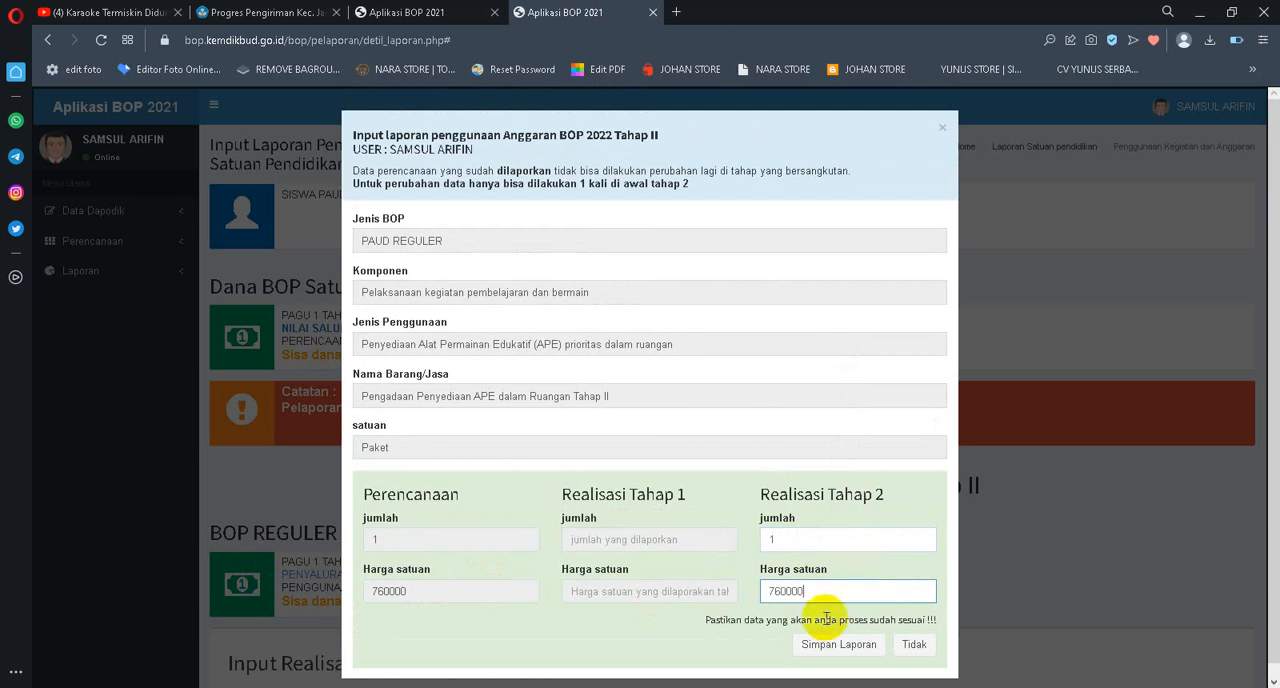
left_click(822, 648)
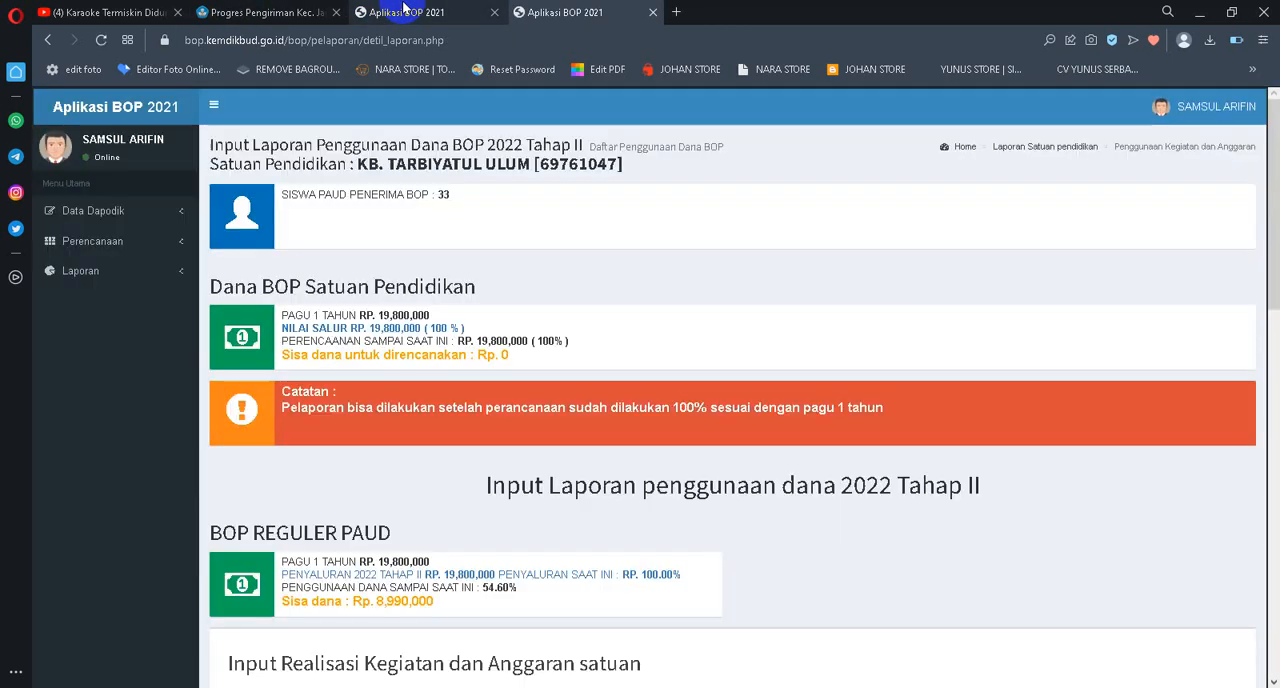
Reload the planning list and check whether the reported APE dalam Ruangan and POJOK BACA Tahap II entries can still be edited
left_click(404, 8)
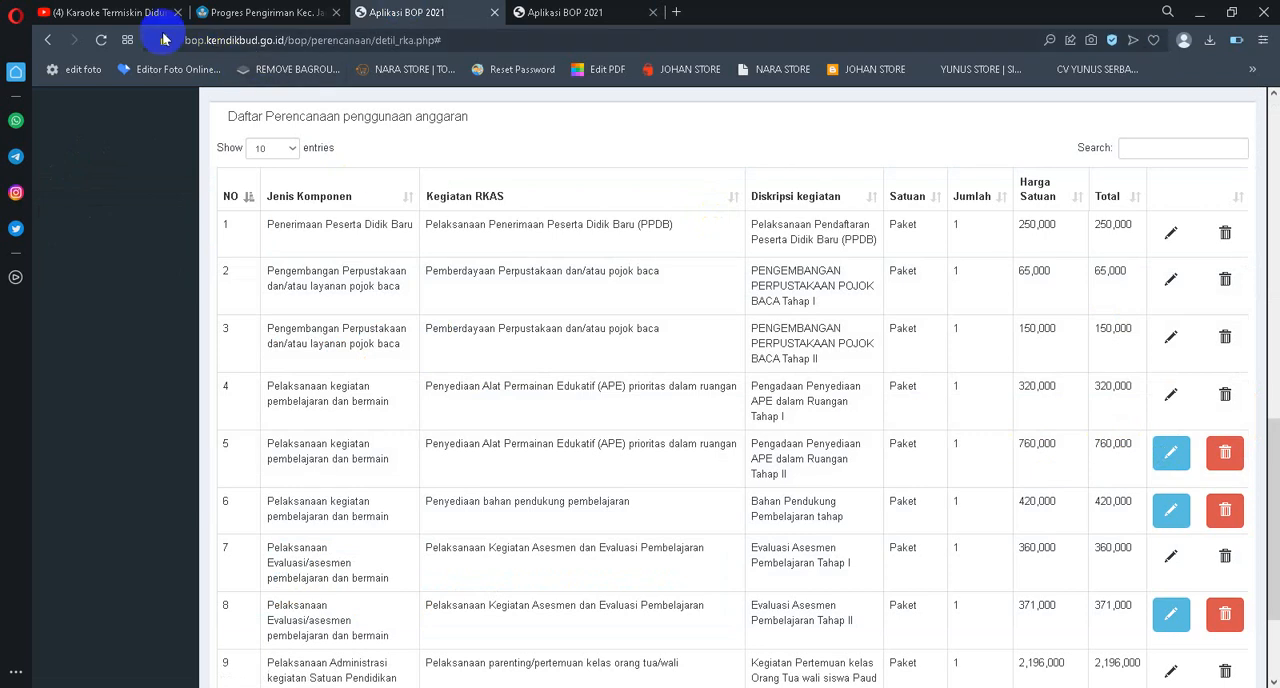
left_click(104, 41)
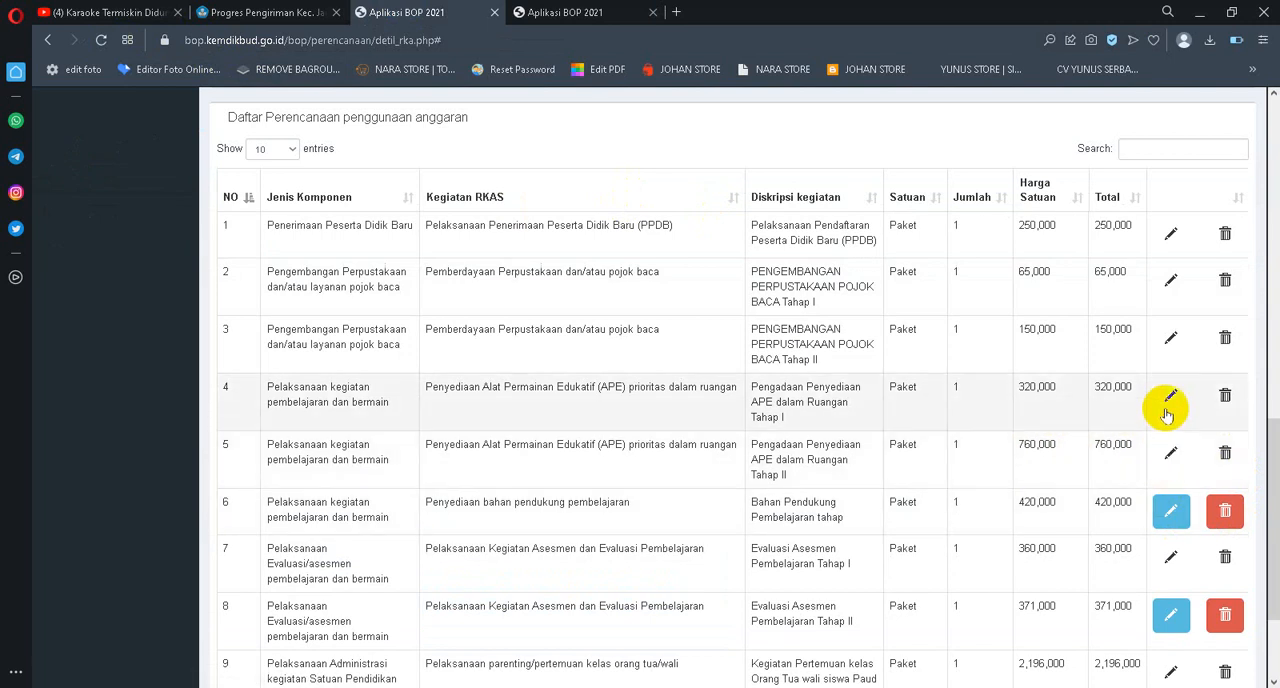
left_click(1171, 336)
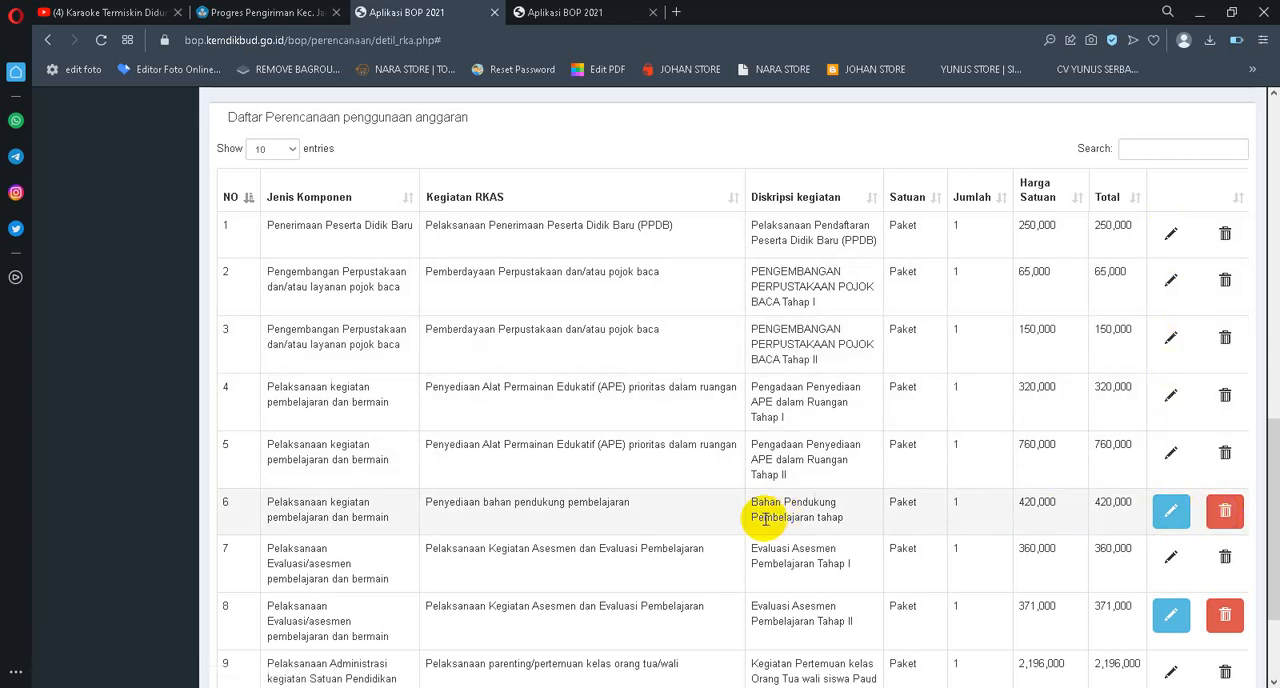
In the usage report, set Bahan Pendukung Pembelajaran's Tahap 2 realisation to jumlah 1 and Harga satuan 420000, and save it
left_click(565, 12)
scroll(677, 374, "down", 5)
scroll(590, 362, "down", 2)
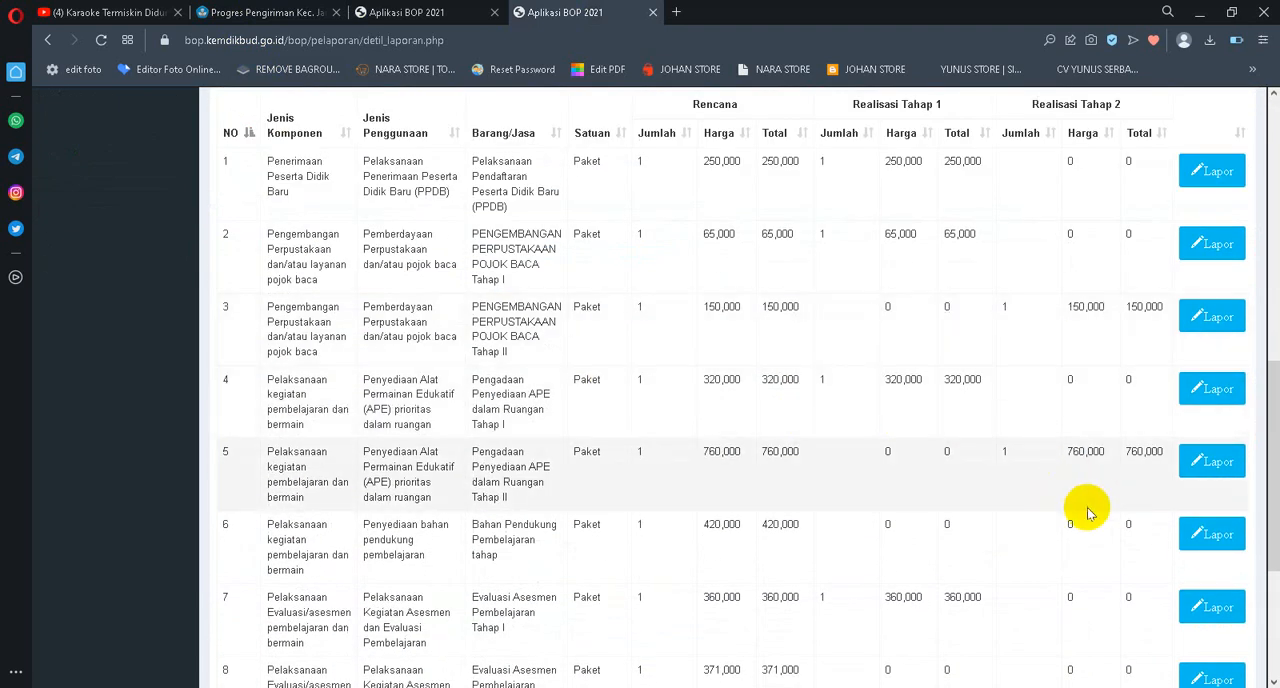
left_click(1212, 537)
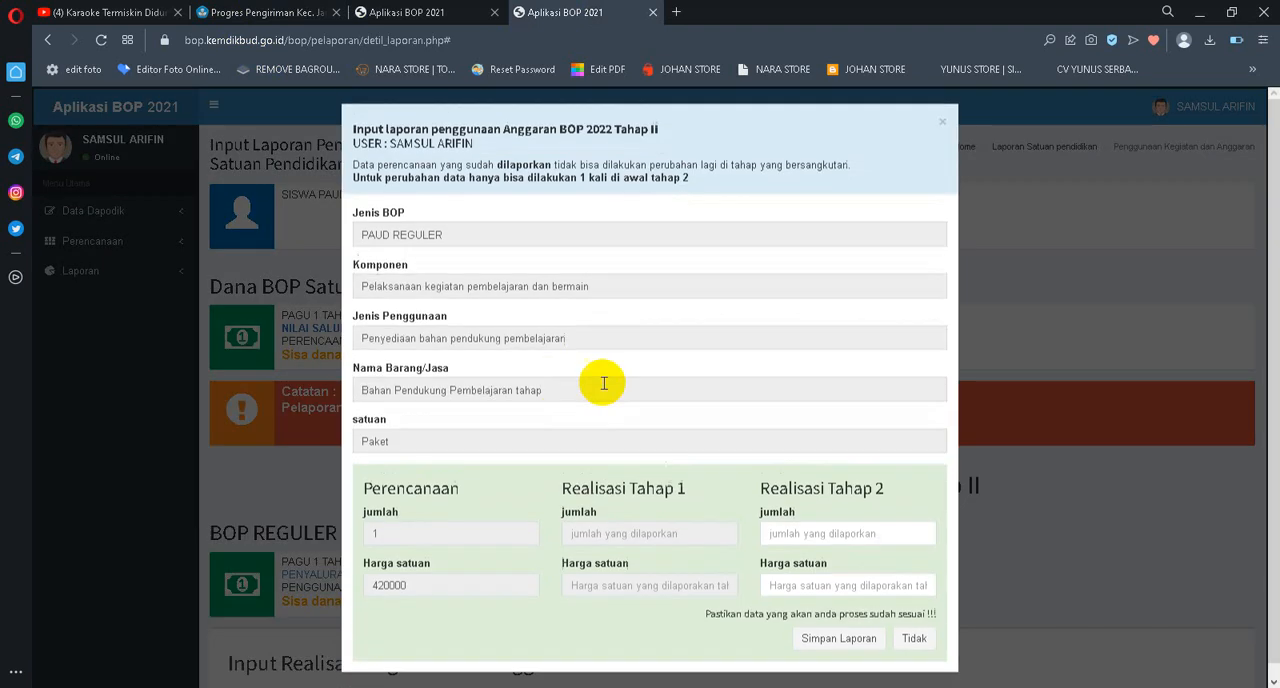
left_click_drag(451, 580, 357, 577)
key("ctrl+c")
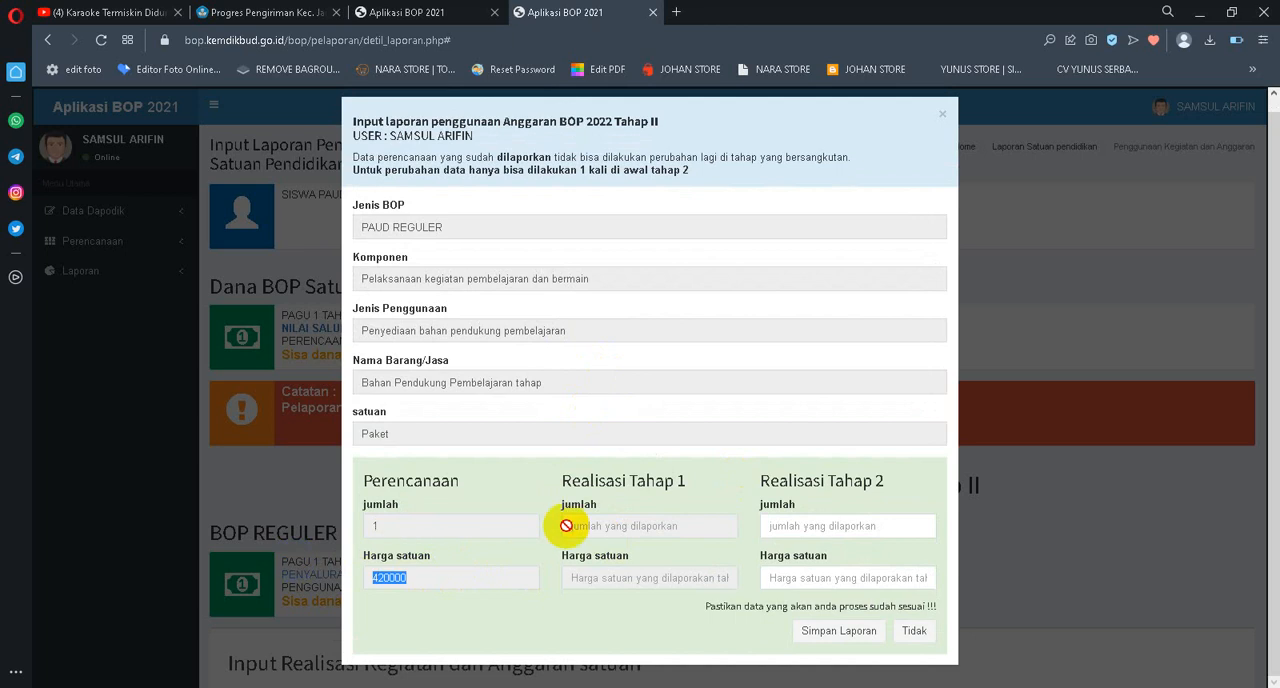
left_click(801, 527)
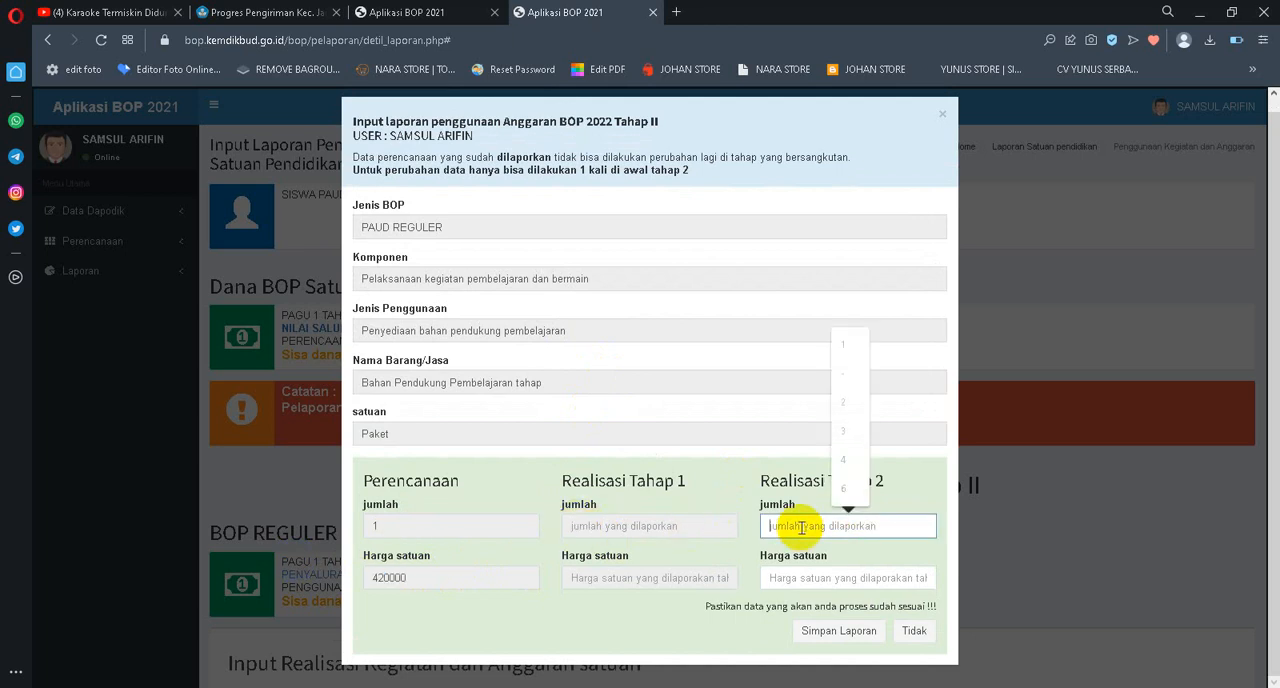
left_click(790, 578)
key("ctrl+v")
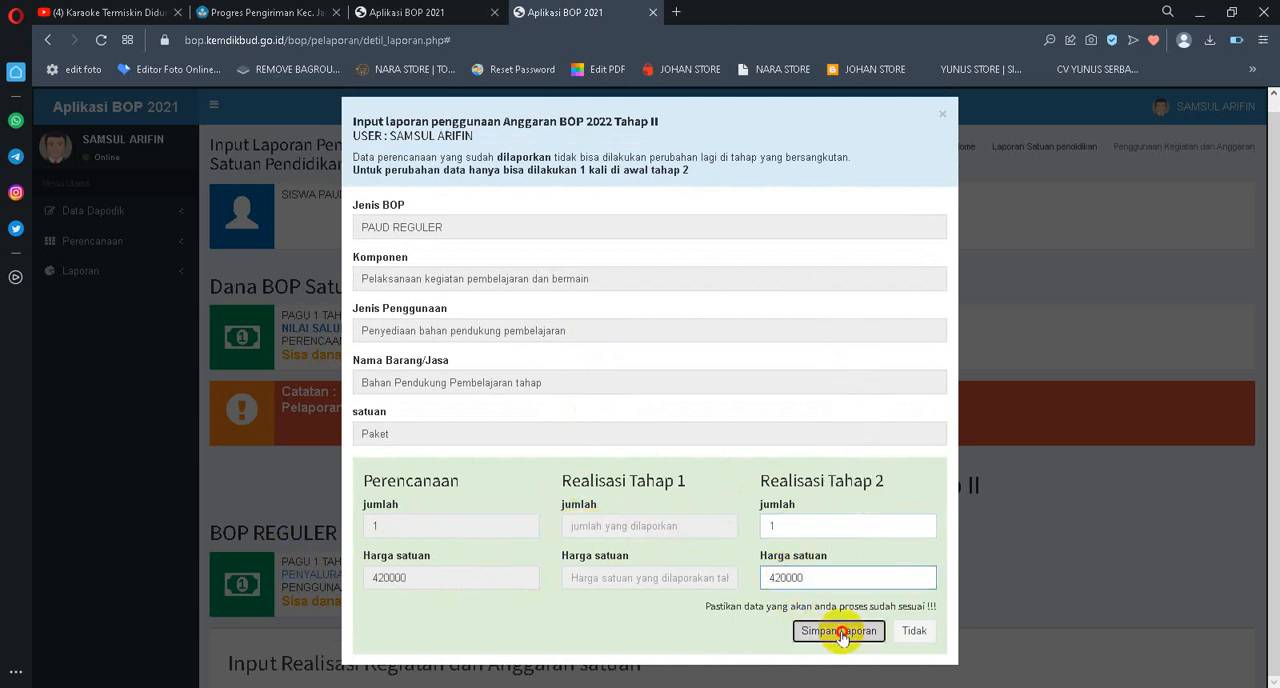
left_click(840, 631)
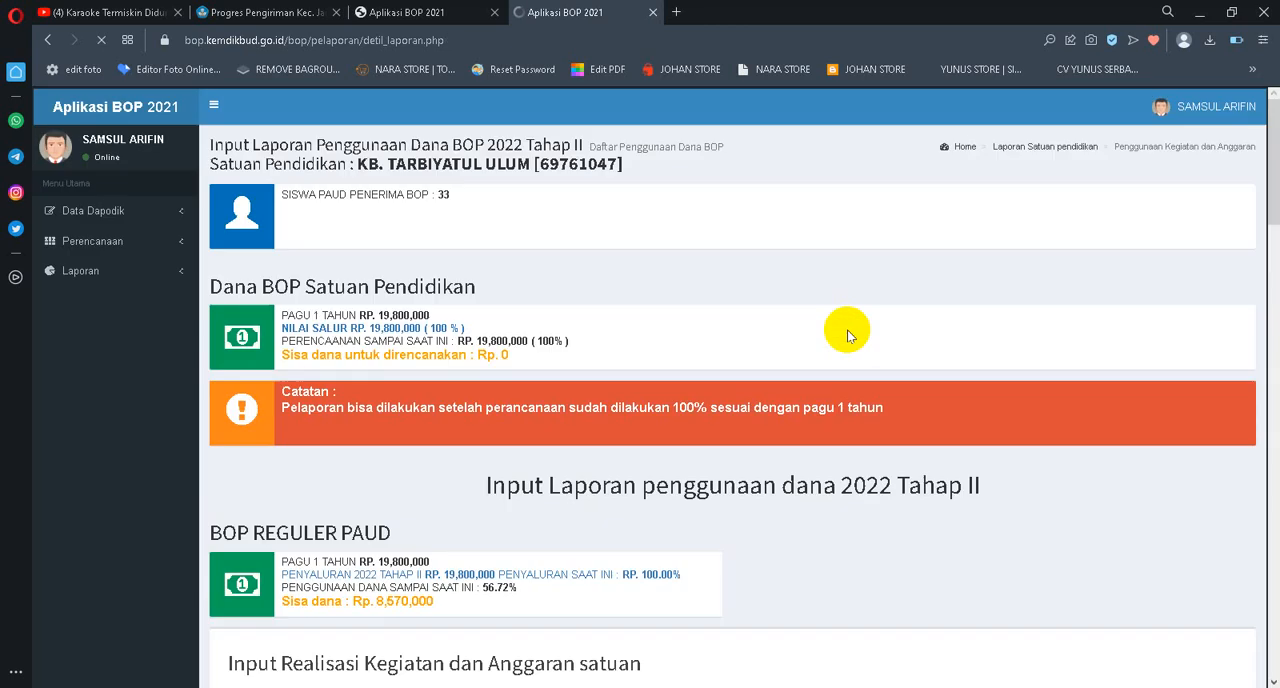
Report the Tahap 2 realisation of Evaluasi Asesmen Pembelajaran Tahap II with jumlah 1 and Harga satuan 371000, and save it
scroll(844, 330, "down", 9)
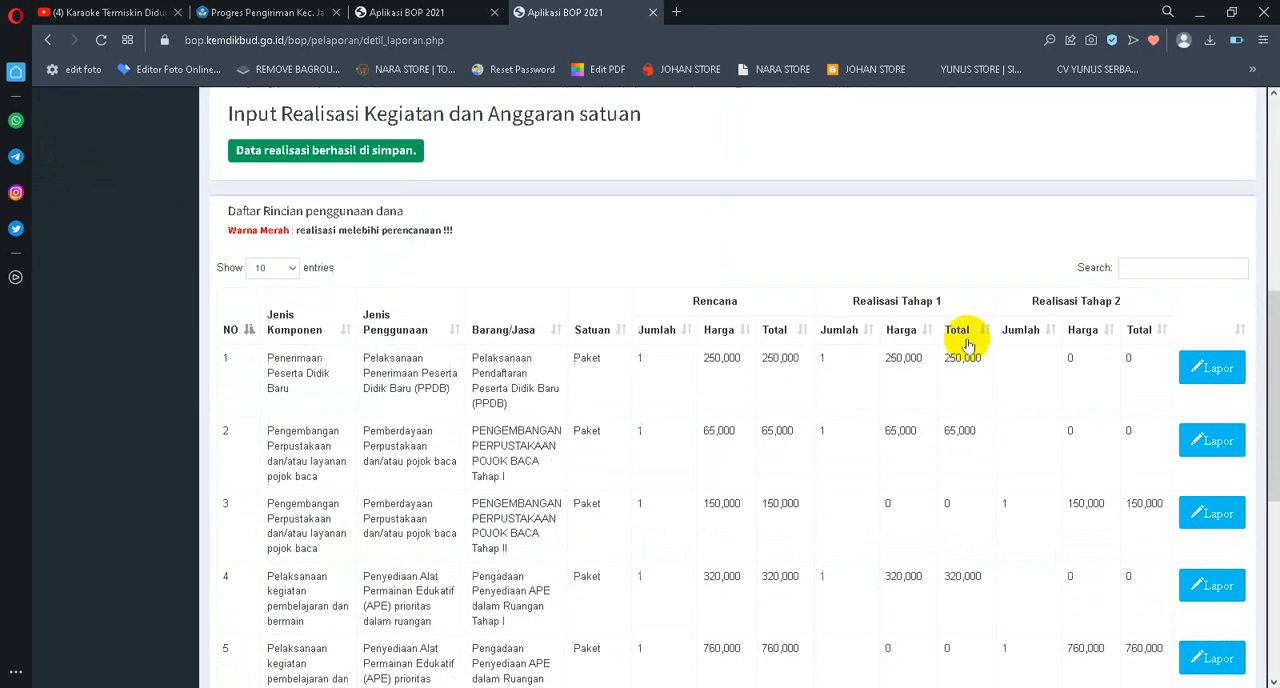
scroll(1000, 360, "down", 1)
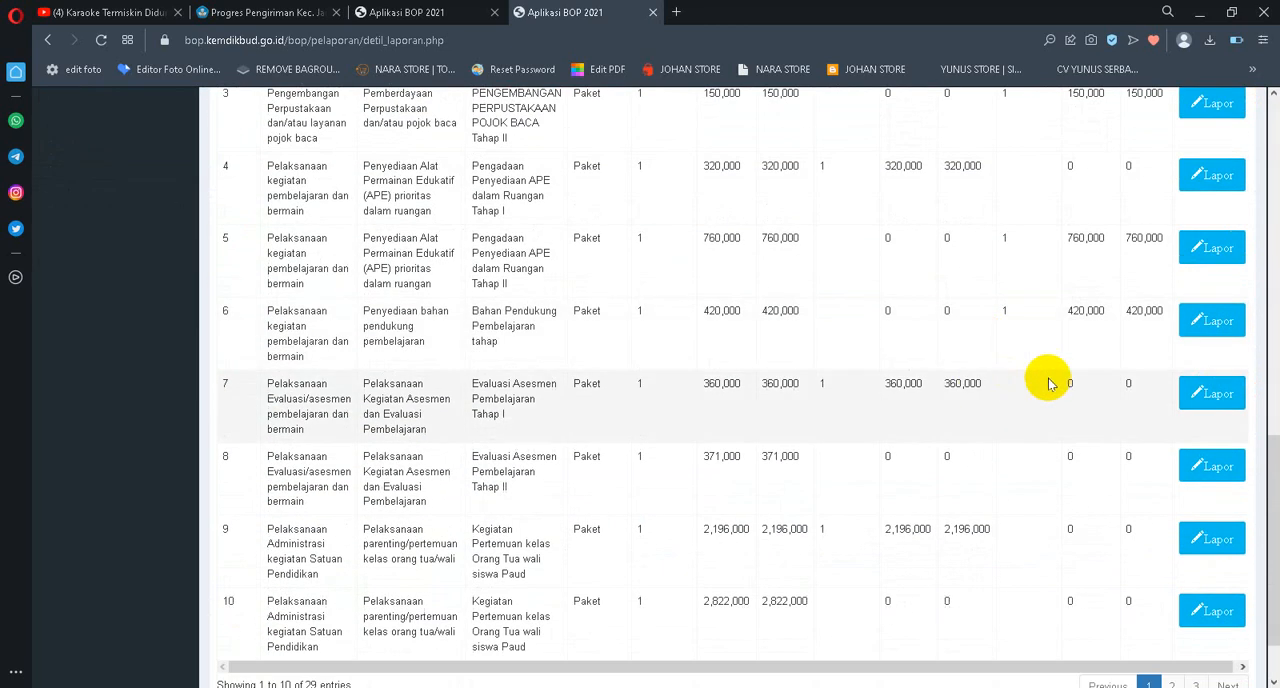
left_click(1201, 481)
double_click(446, 584)
key("ctrl+c")
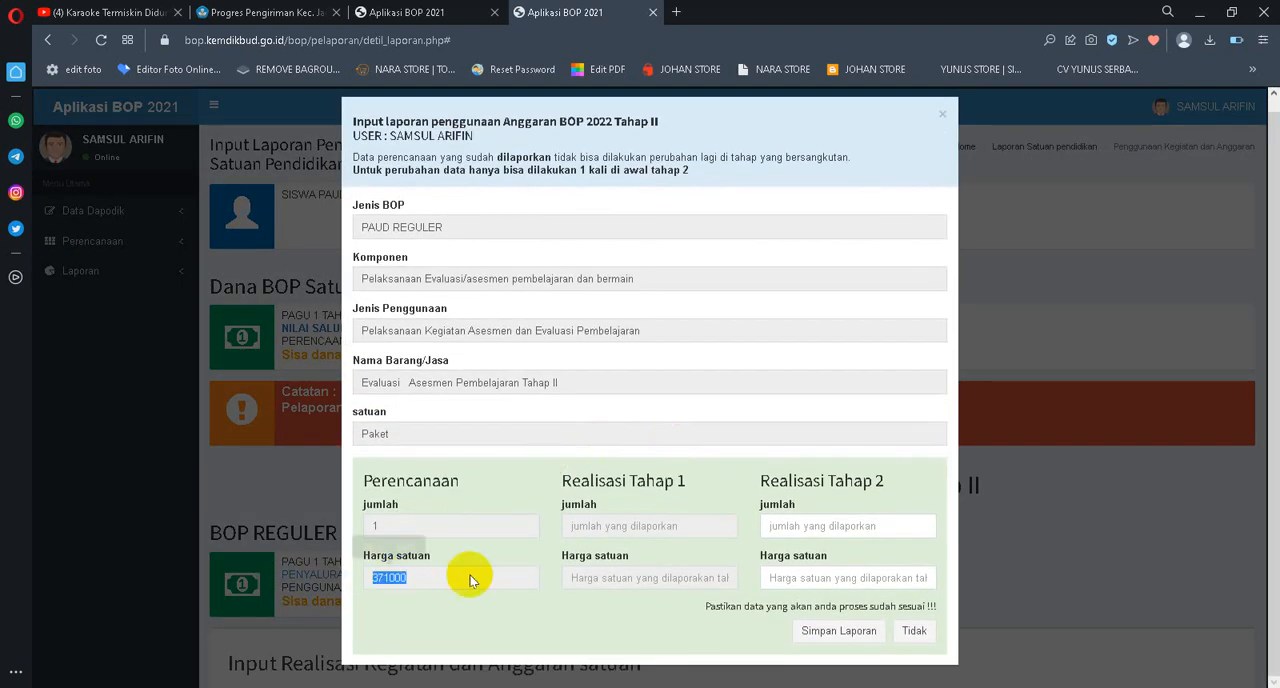
left_click(801, 527)
type("1")
key("Tab")
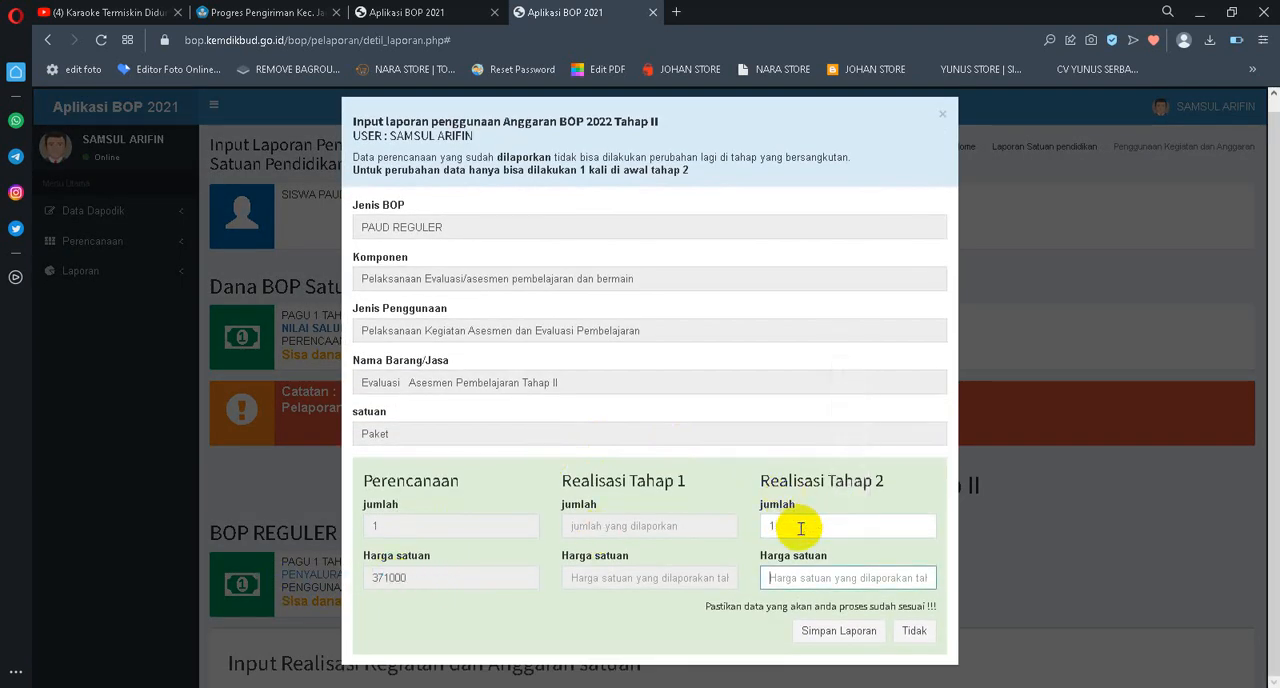
key("ctrl+v")
left_click(840, 631)
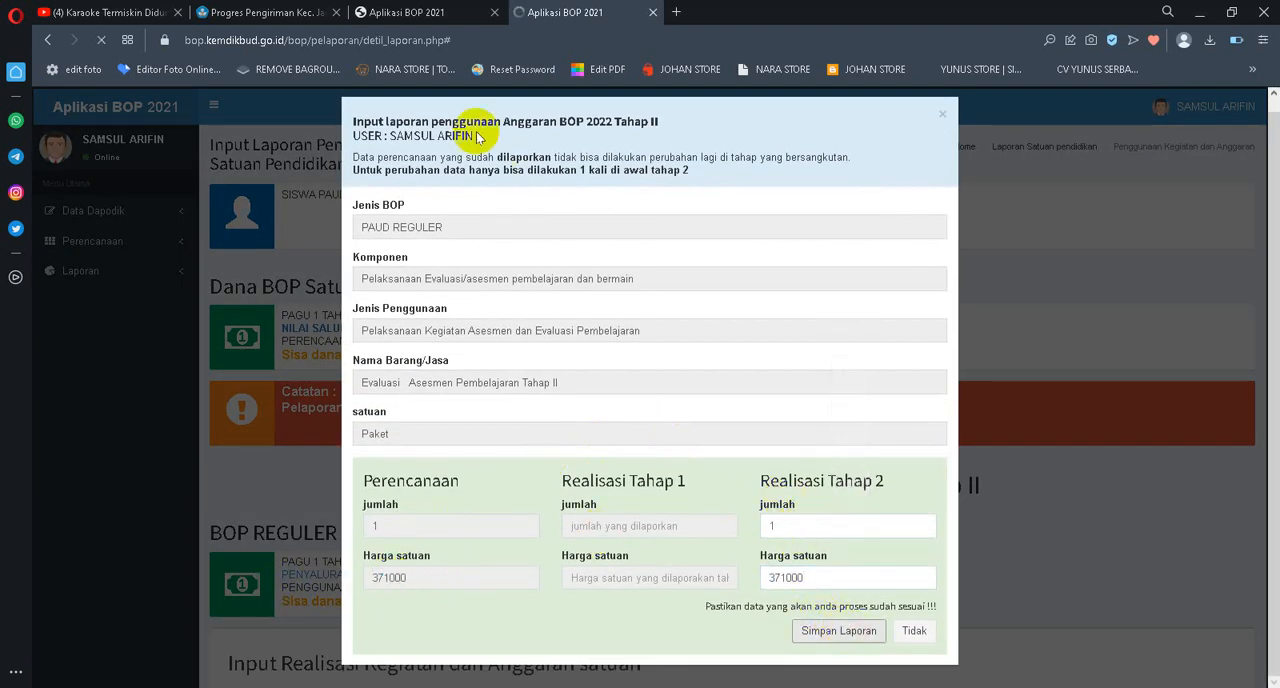
Report the Tahap 2 realisation of the unreported Kegiatan Pertemuan kelas Orang Tua wali siswa Paud entry with jumlah 1 and Harga satuan 2822000, and save it
scroll(1258, 562, "down", 12)
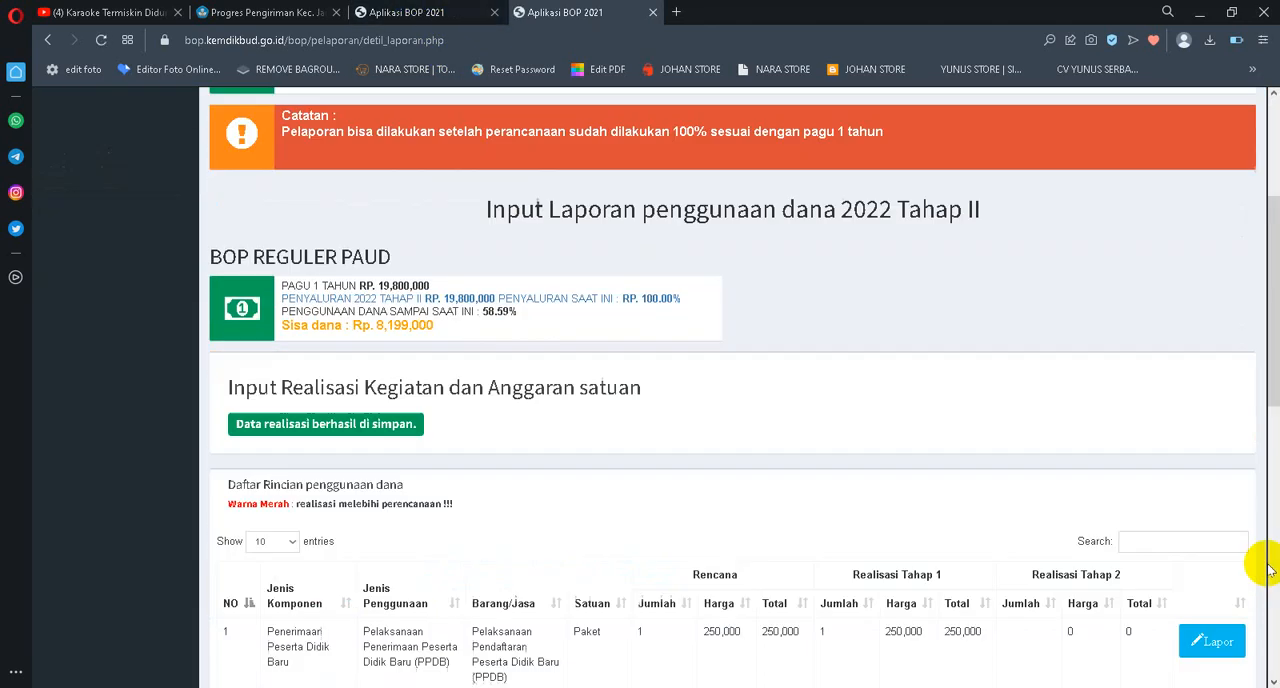
scroll(1170, 534, "down", 2)
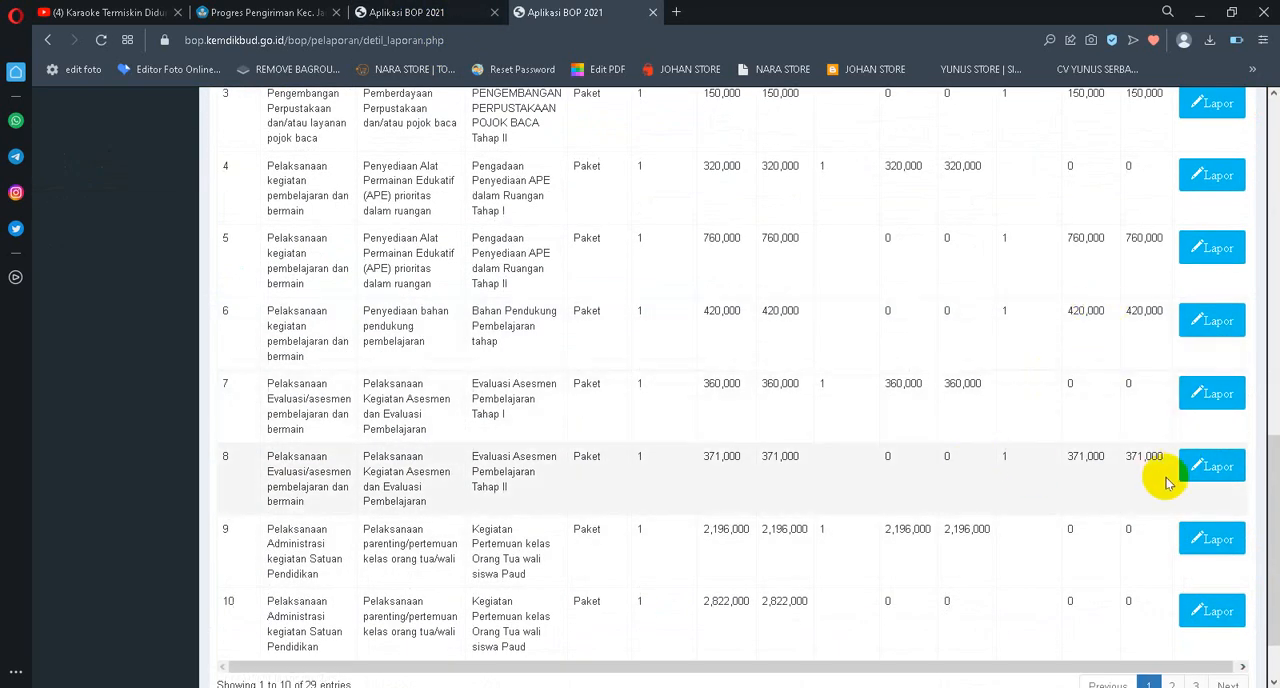
left_click(1205, 620)
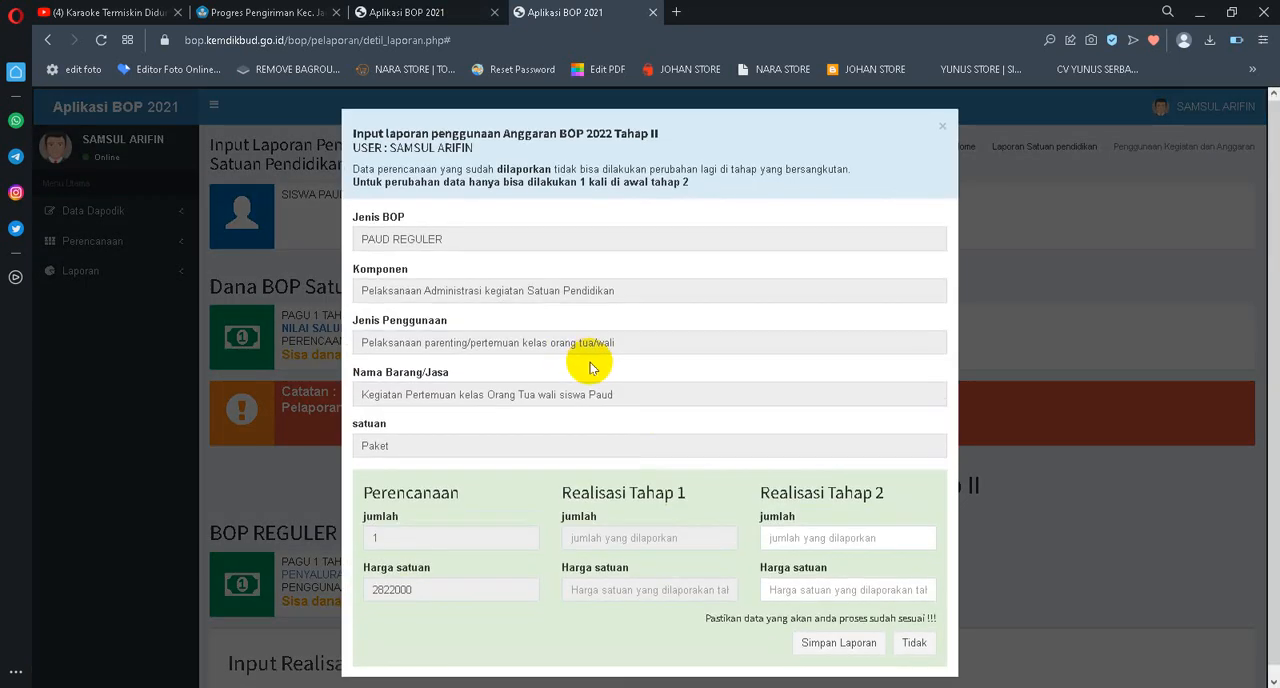
left_click_drag(466, 577, 282, 585)
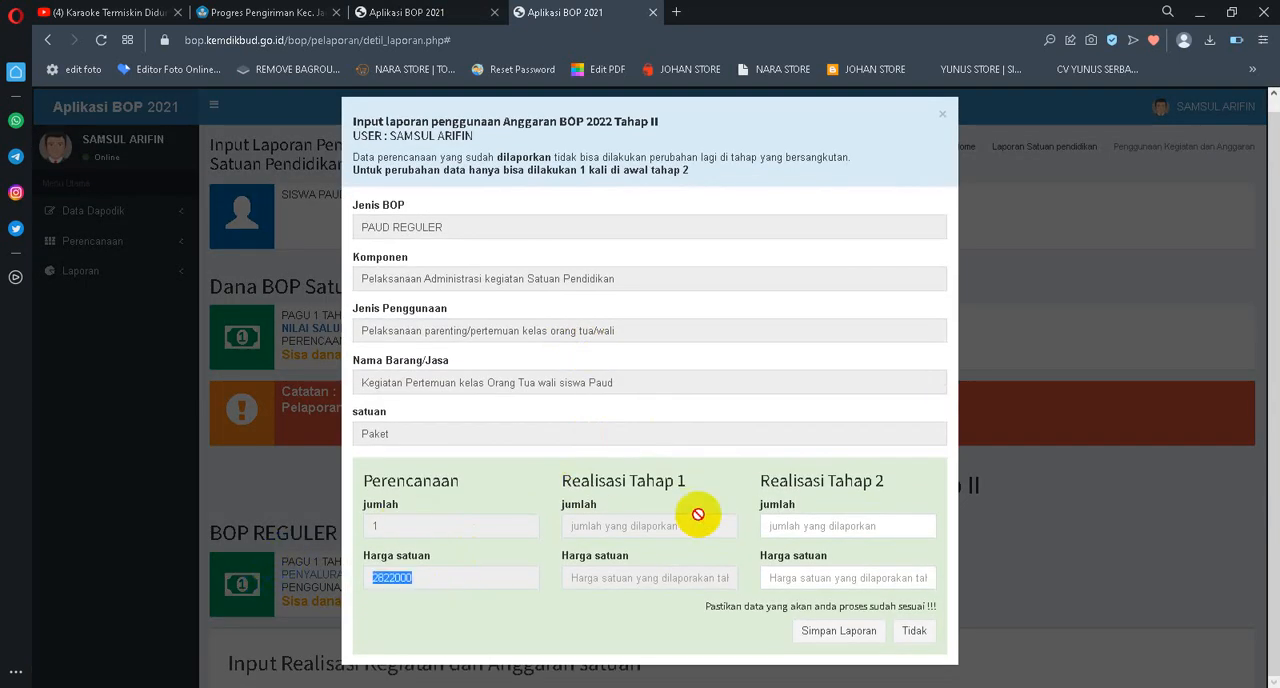
left_click(840, 525)
type("1")
key("Tab")
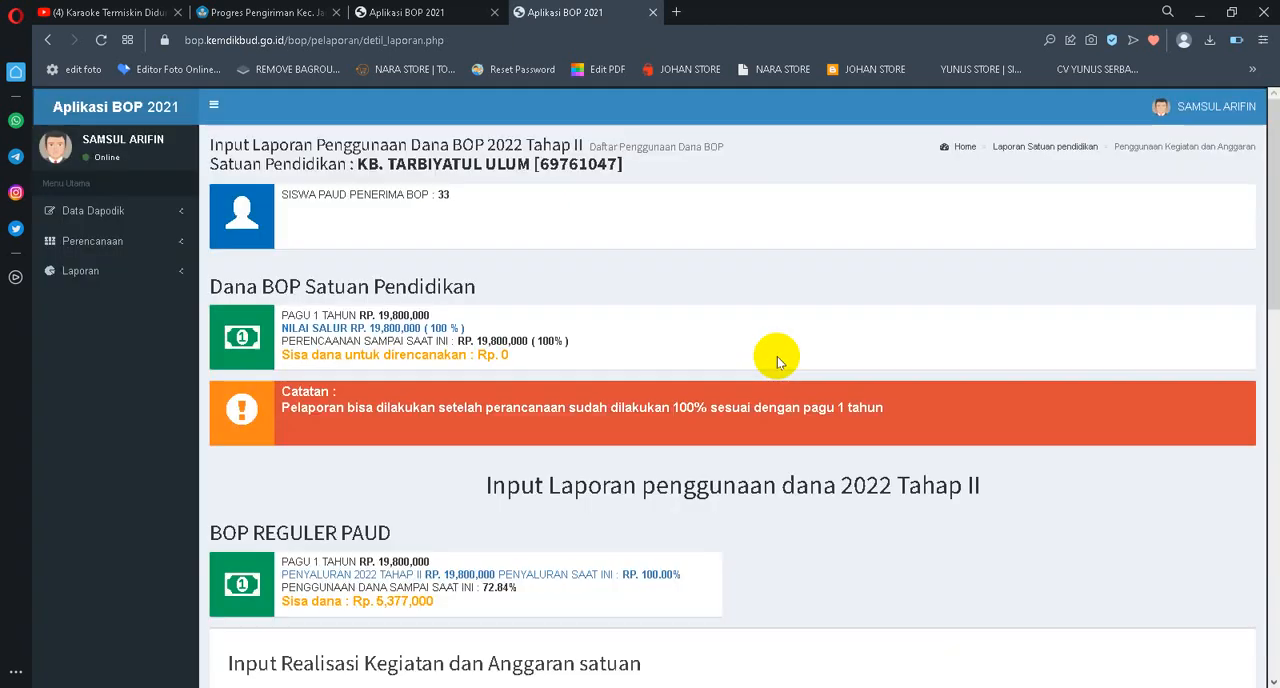
Report the Tahap 2 realisation of Operasional Rutin Tahap II with jumlah 1 and Harga satuan 226000, and save it
scroll(777, 356, "down", 10)
scroll(968, 405, "down", 2)
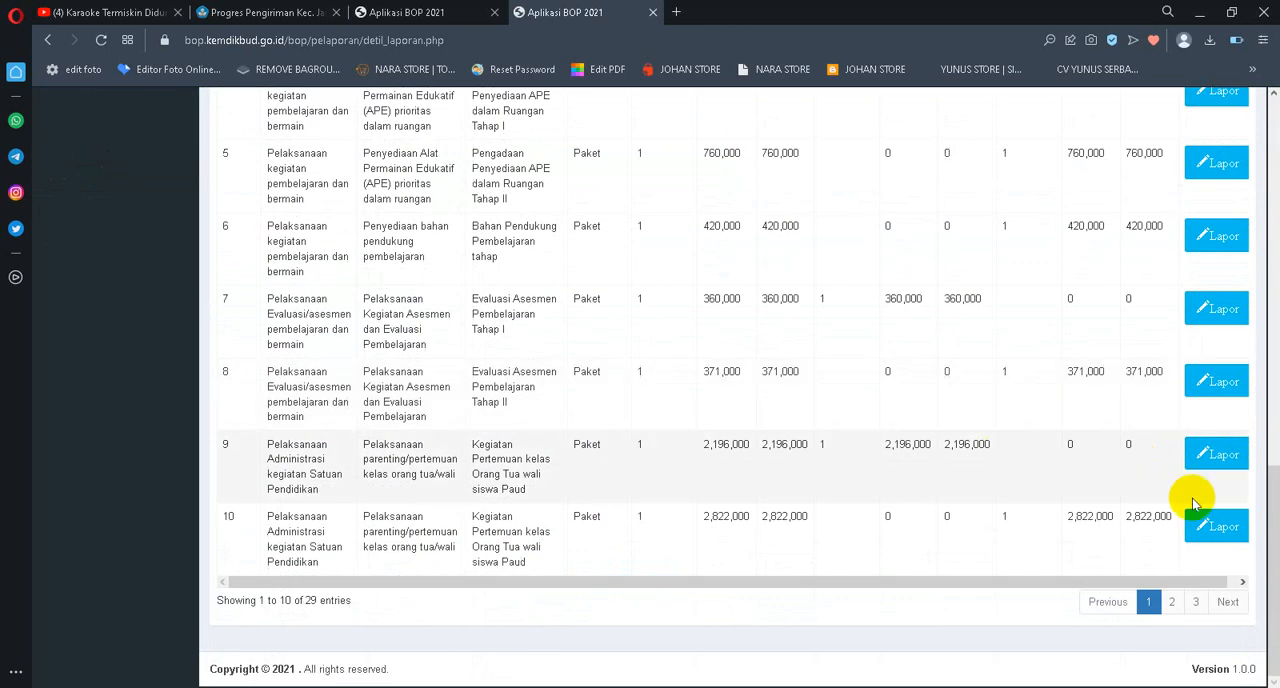
left_click(1172, 602)
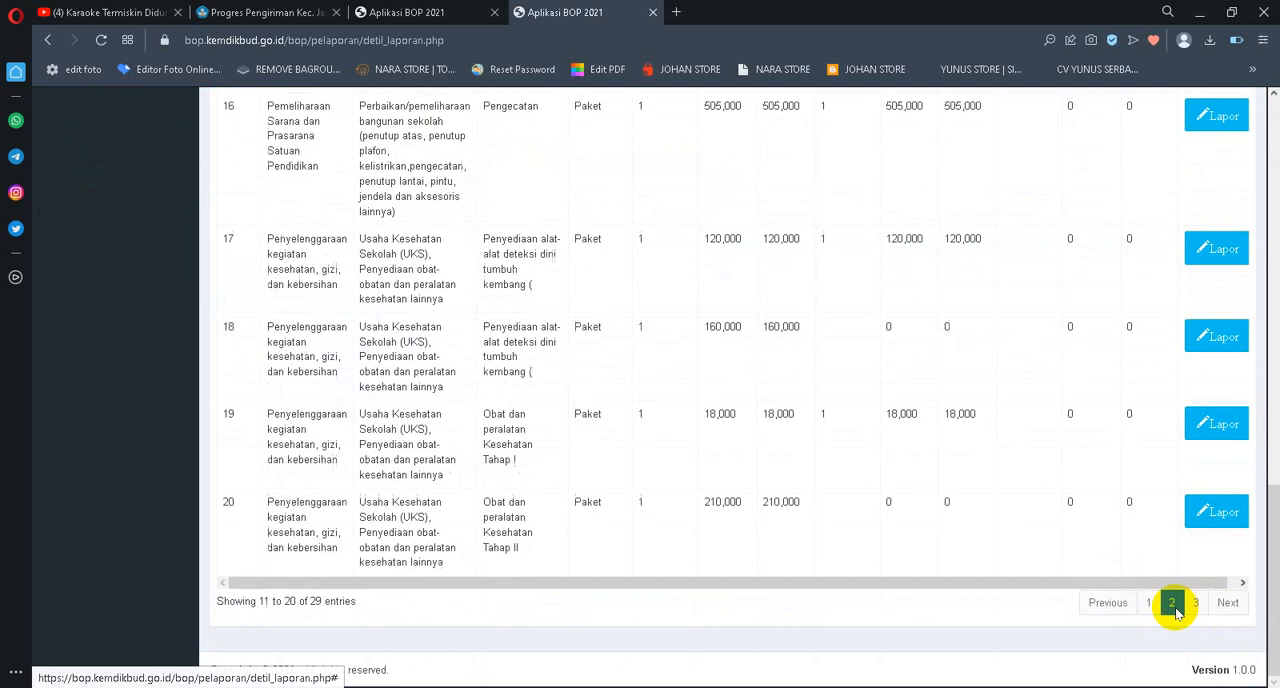
scroll(1103, 371, "up", 5)
scroll(1190, 470, "up", 2)
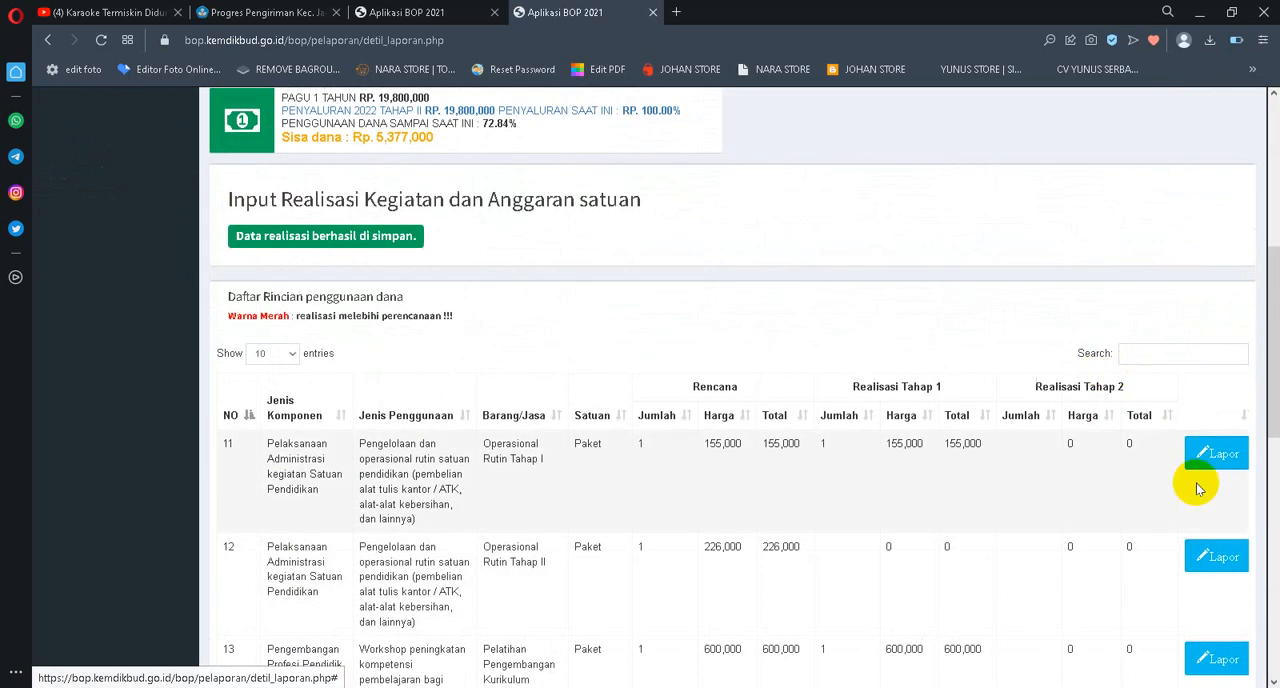
scroll(1190, 455, "down", 2)
left_click(1205, 350)
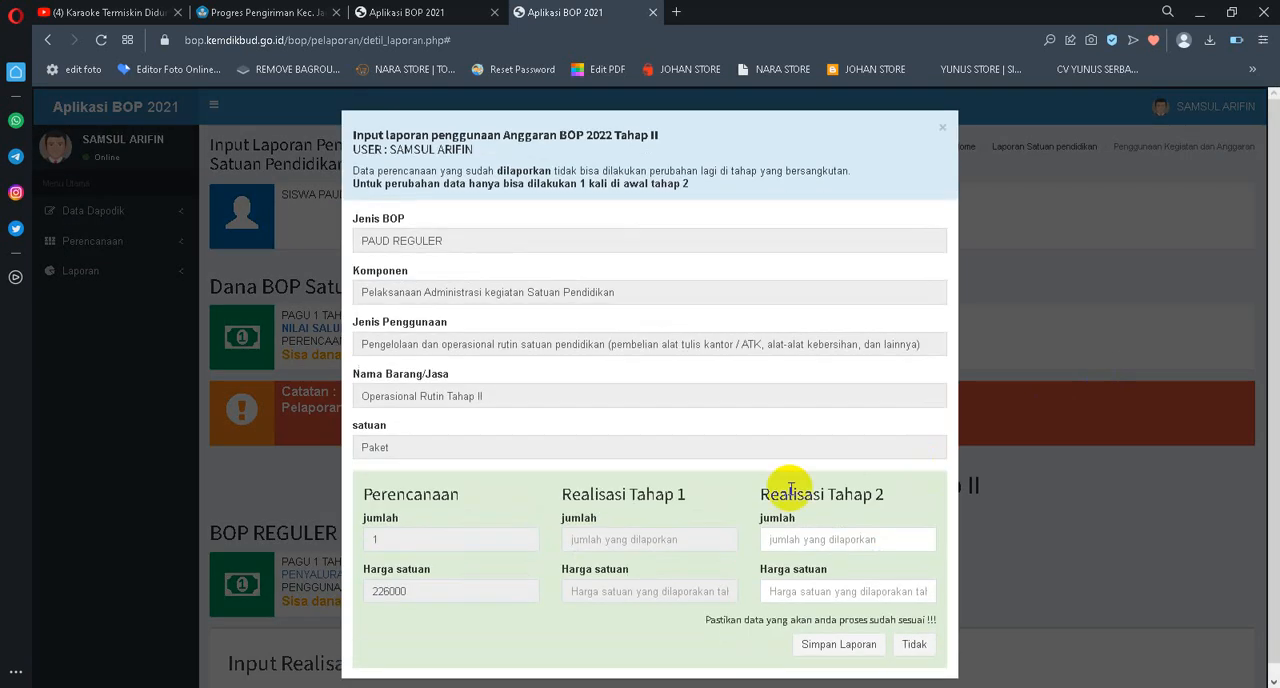
left_click_drag(466, 586, 277, 586)
key("ctrl+c")
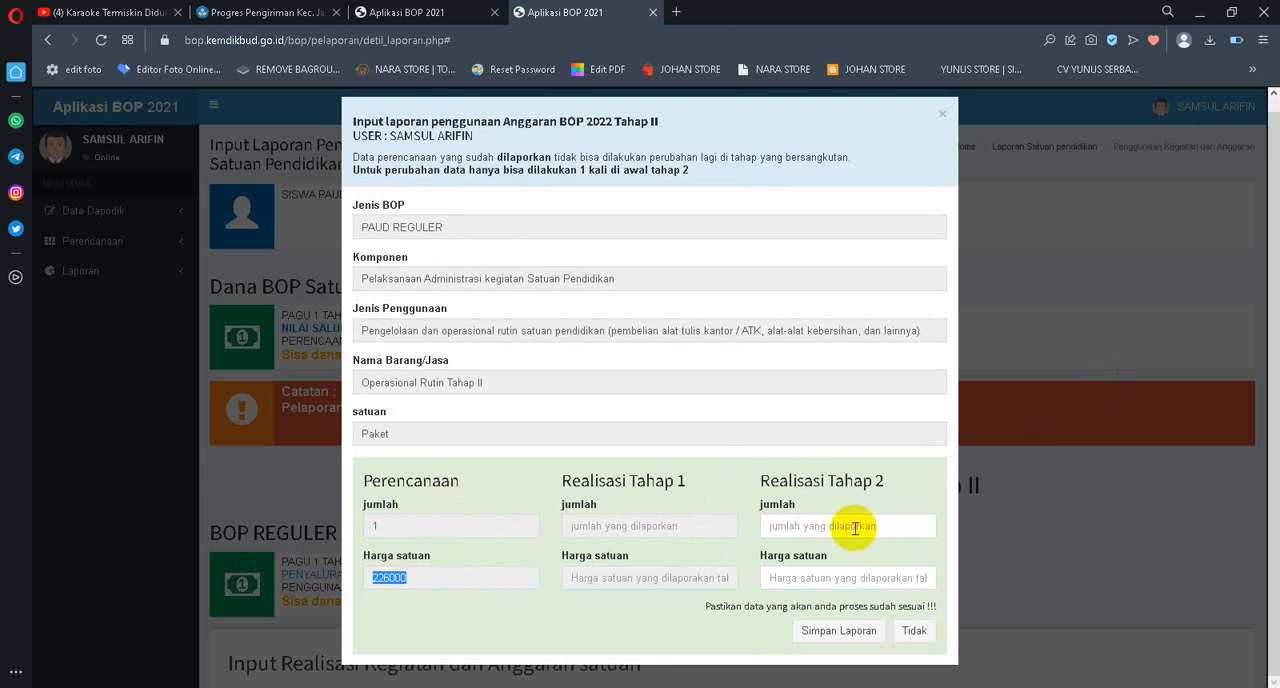
type("1")
key("Tab")
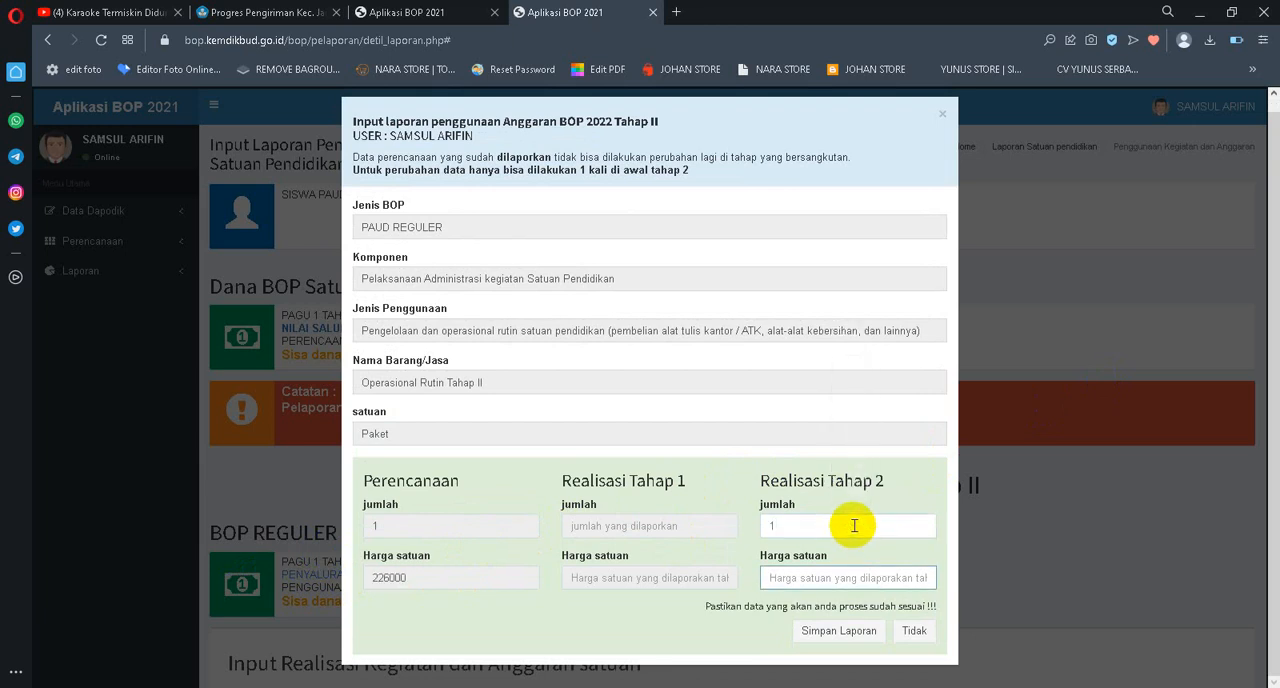
key("ctrl+v")
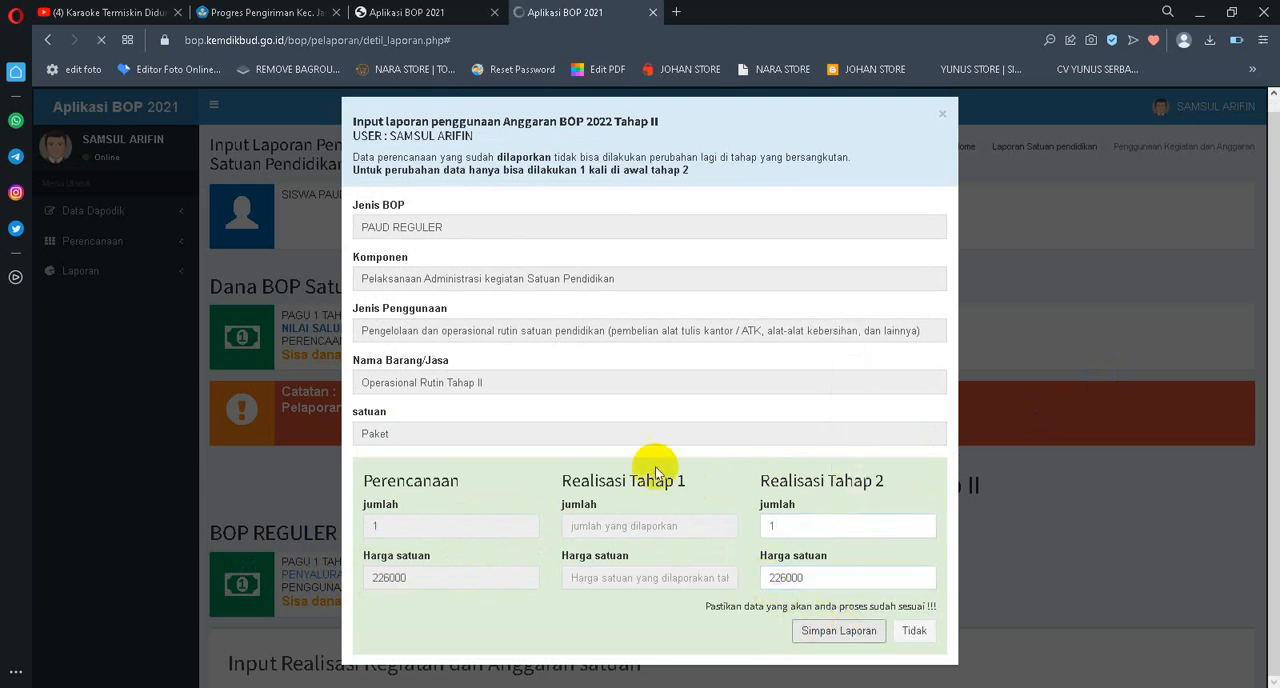
Report the Tahap 2 realisation of the unreported Penyediaan alat-alat deteksi dini tumbuh kembang entry with jumlah 1 and Harga satuan 160000, and save it
scroll(906, 294, "down", 6)
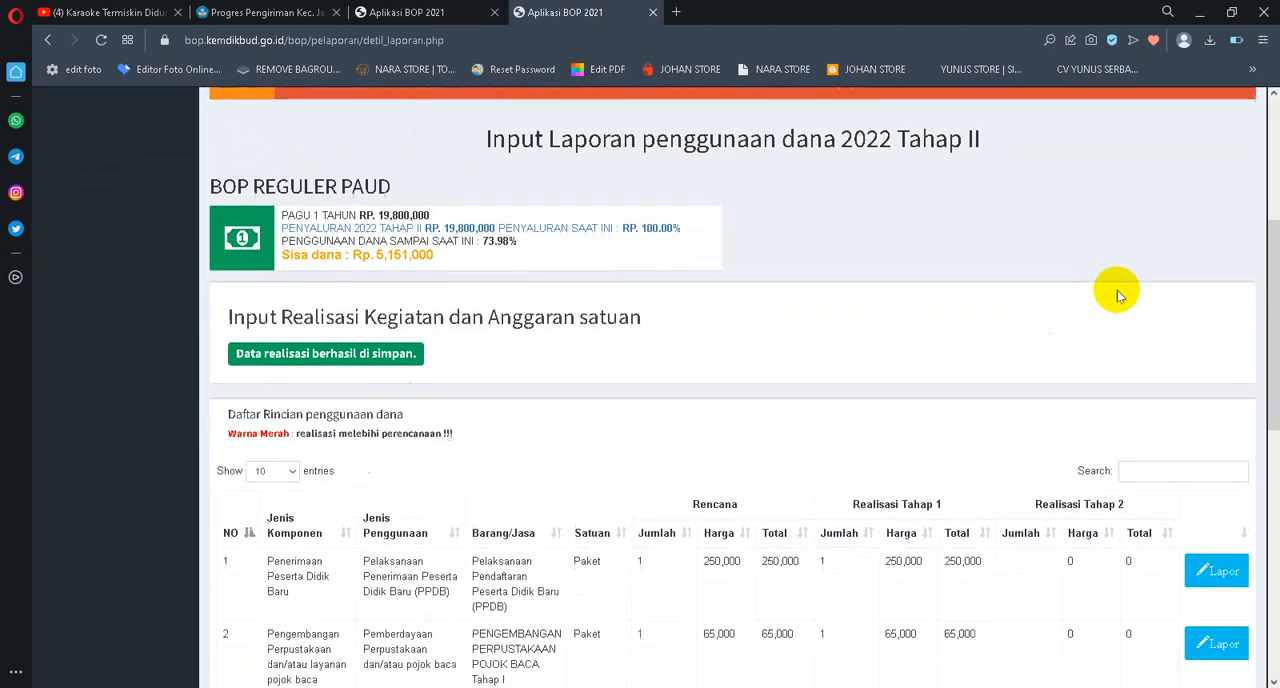
scroll(1240, 430, "down", 4)
left_click(1171, 605)
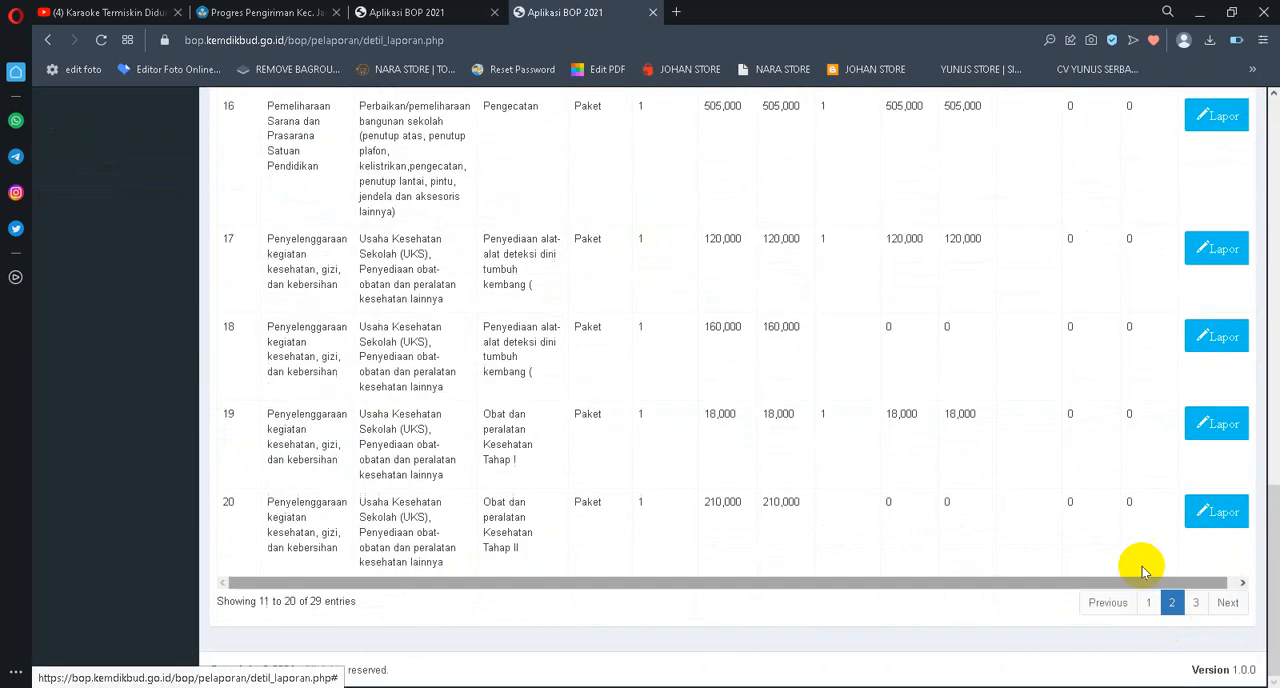
scroll(1180, 420, "up", 4)
scroll(1190, 340, "up", 3)
scroll(1192, 320, "down", 3)
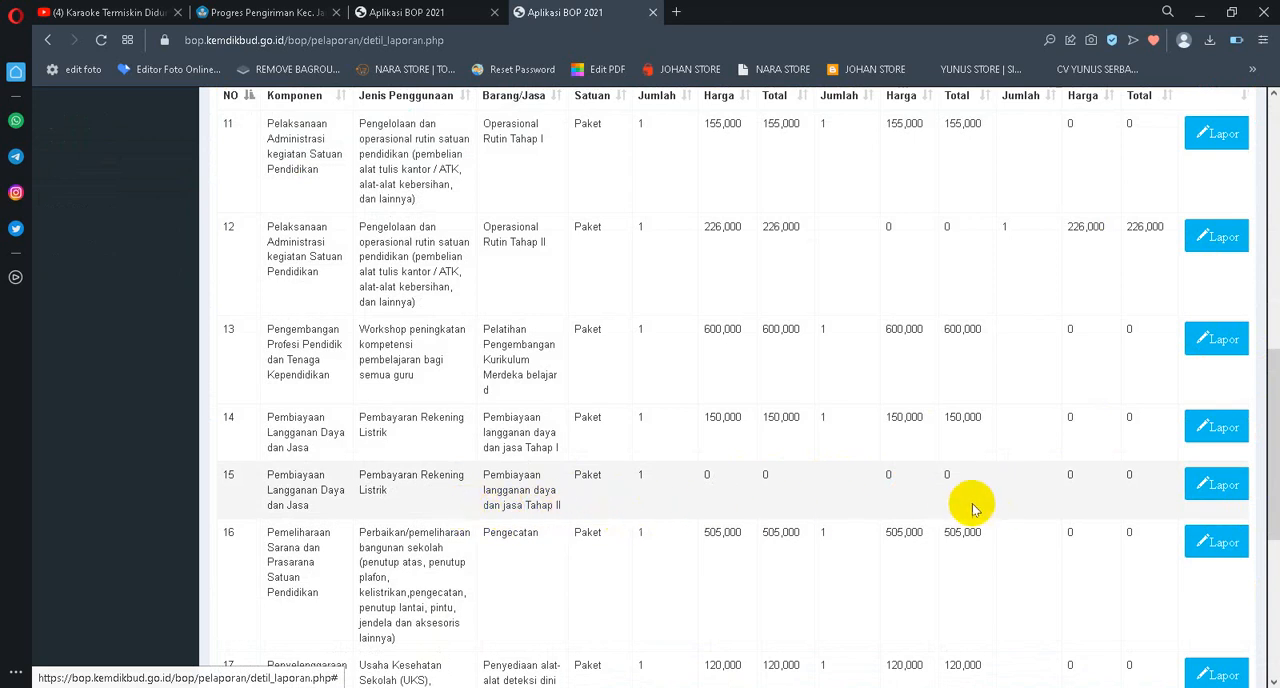
scroll(1220, 485, "down", 1)
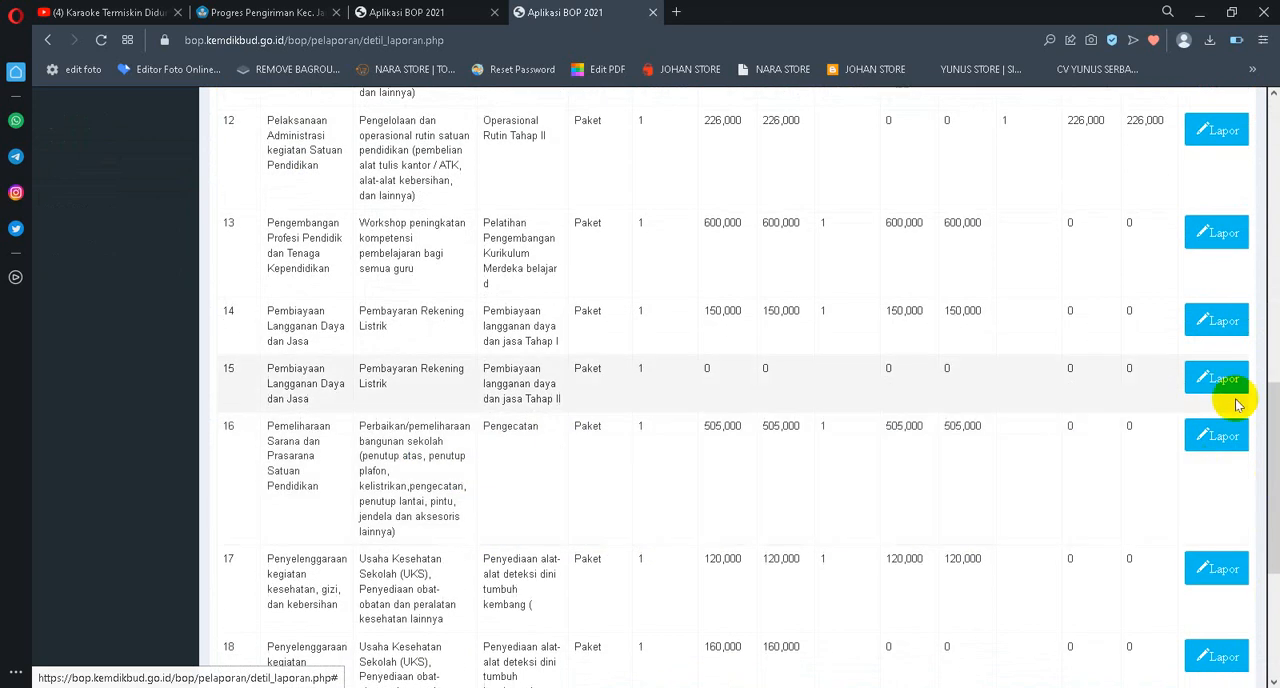
scroll(1160, 385, "down", 2)
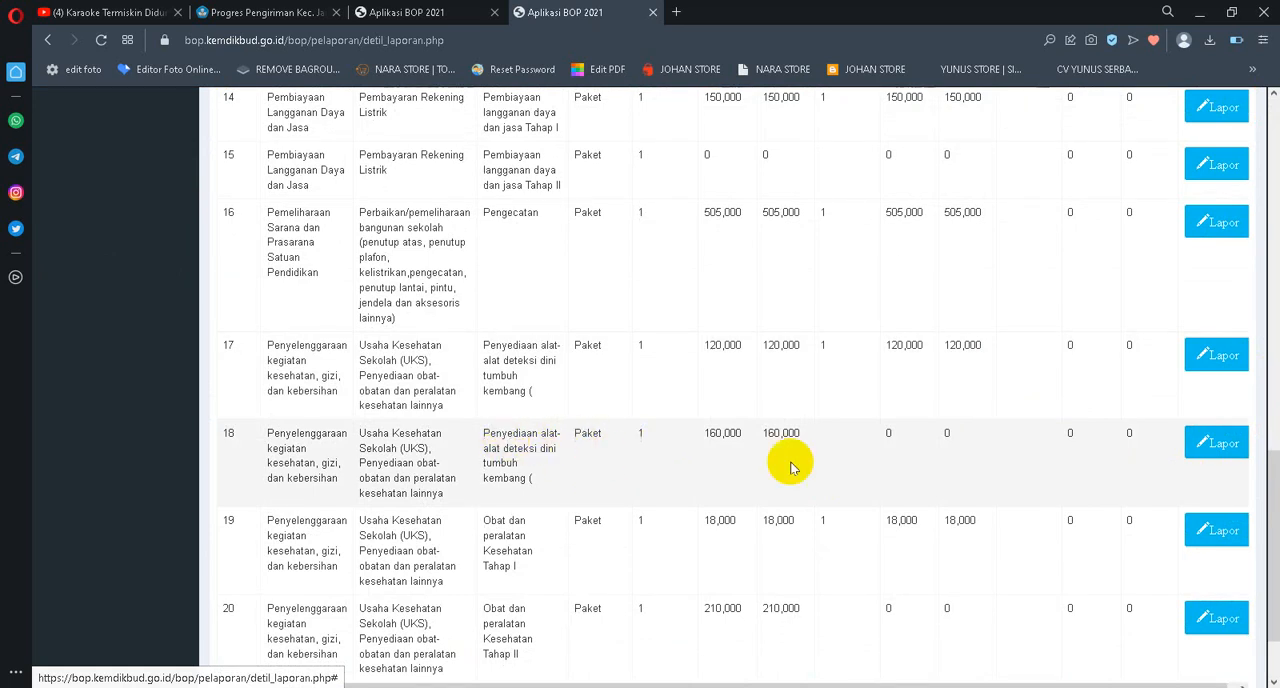
left_click(1212, 444)
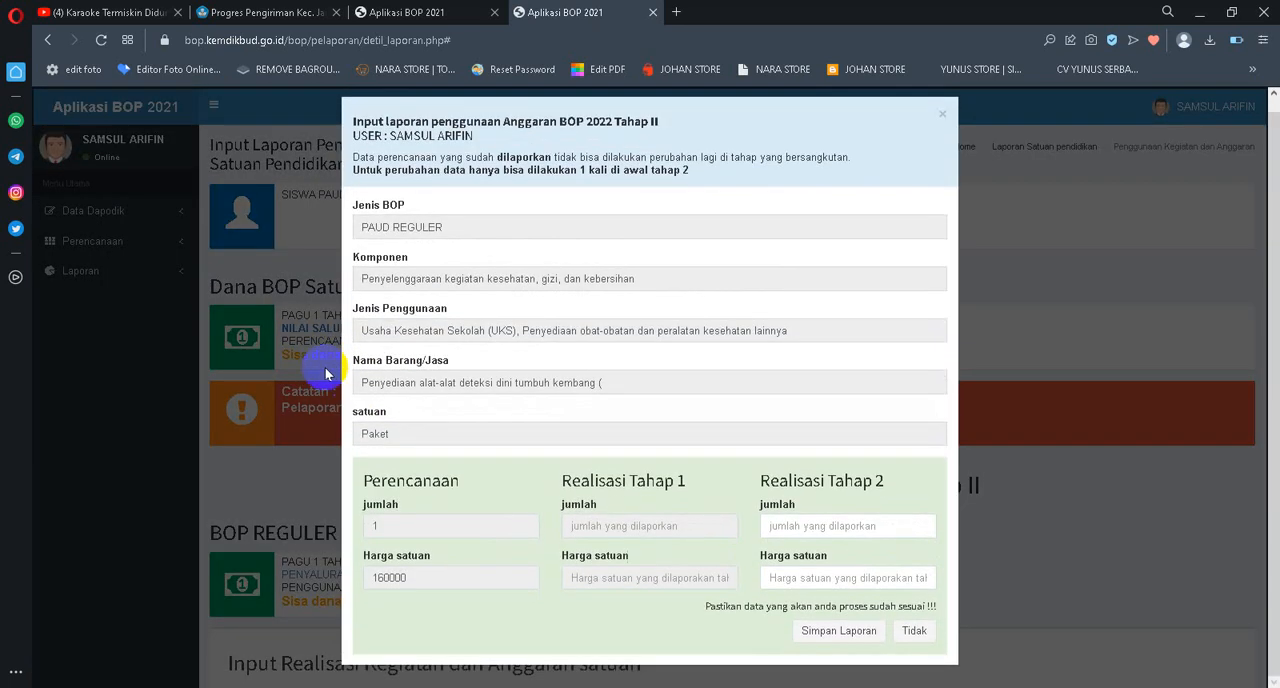
left_click_drag(443, 567, 216, 581)
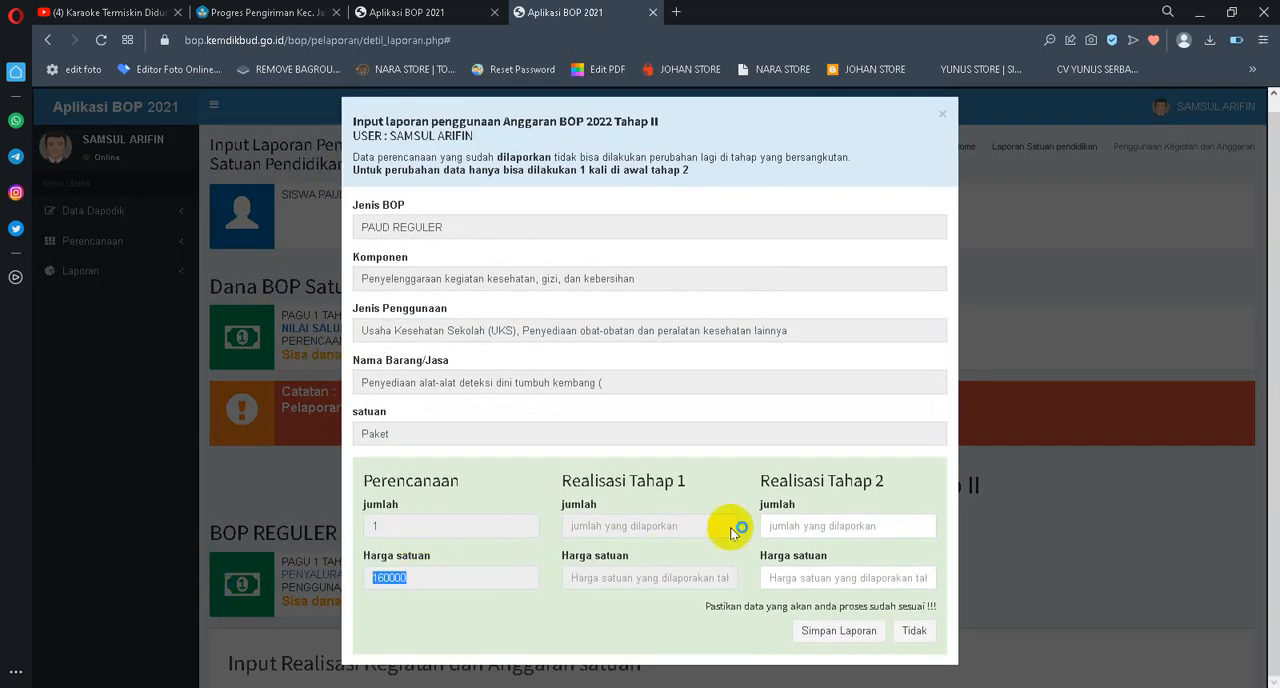
left_click(781, 528)
key("Tab")
left_click(788, 528)
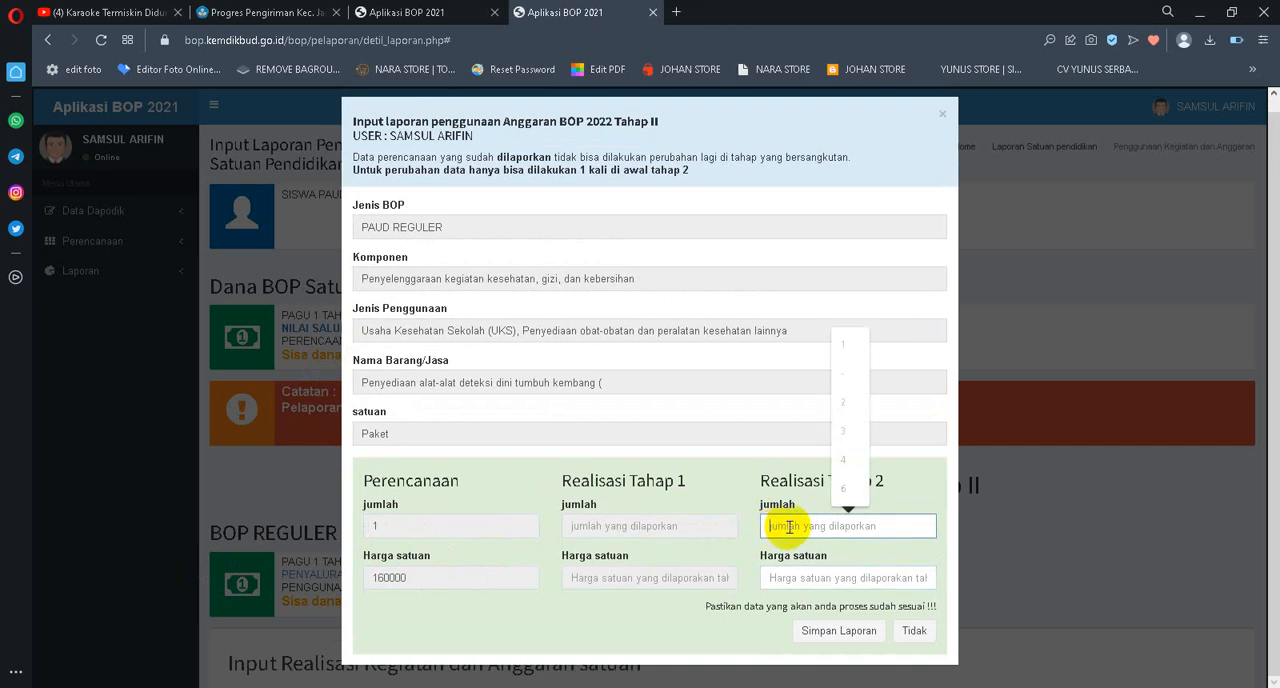
type("1")
key("Tab")
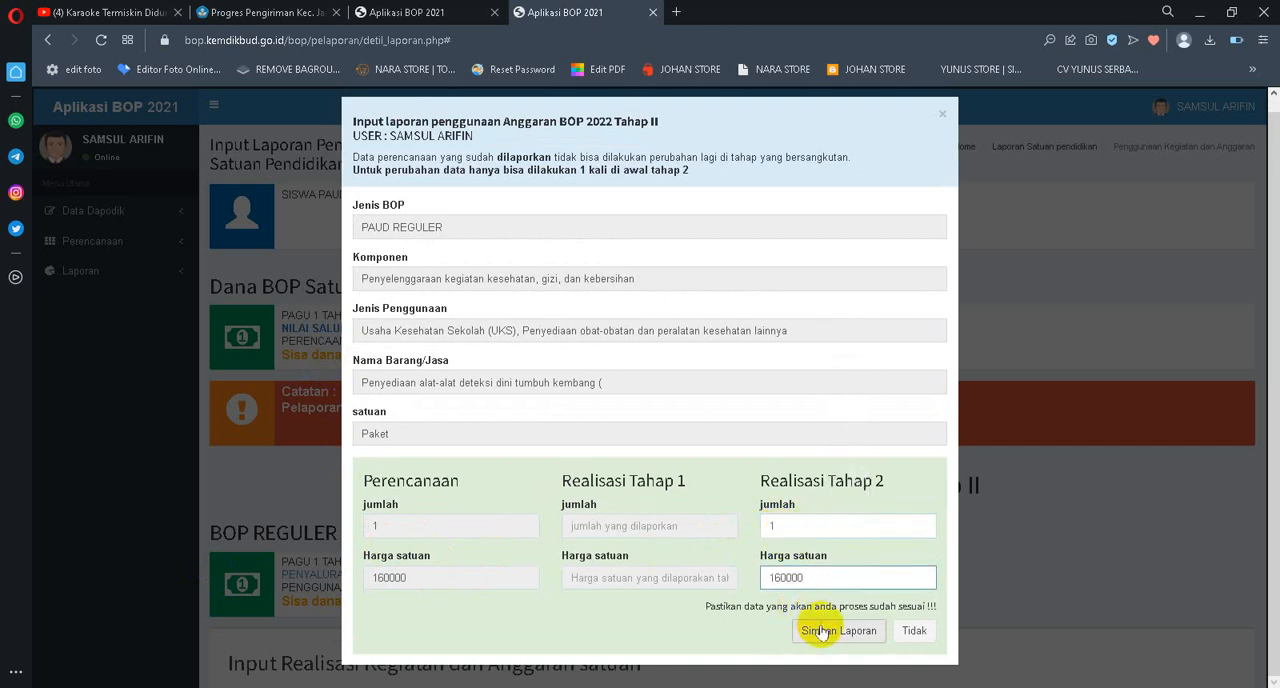
left_click(820, 631)
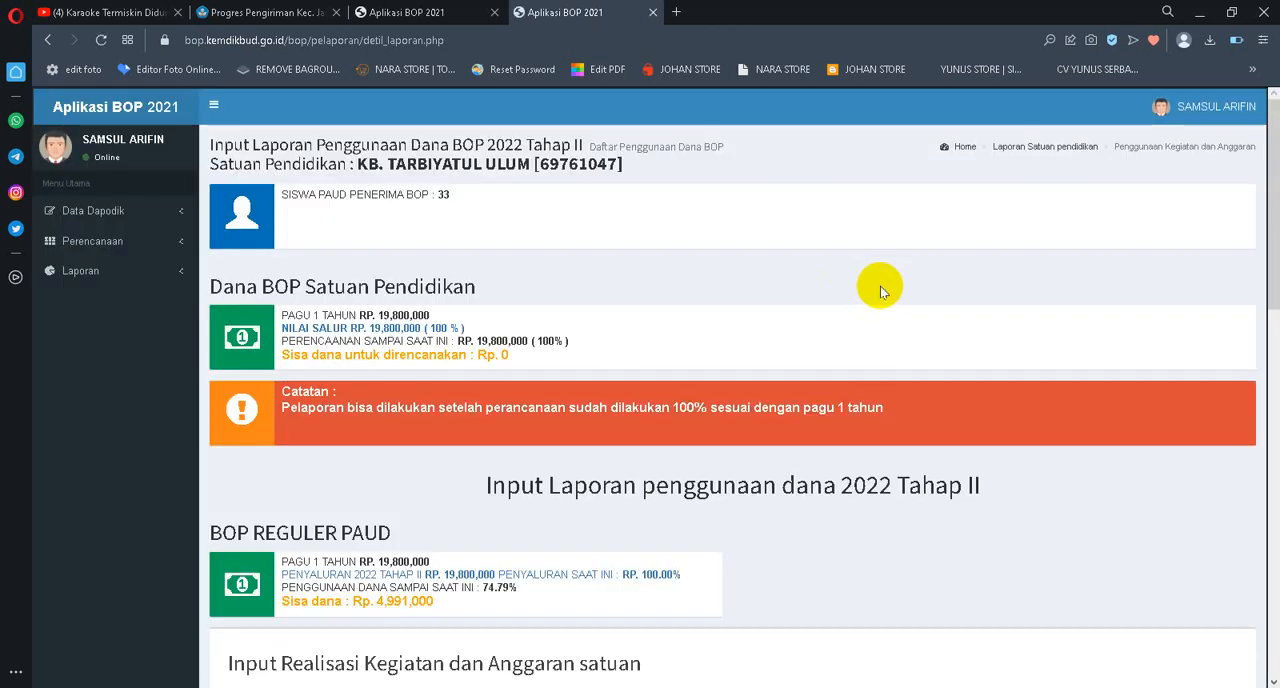
Report the Tahap 2 realisation of Obat dan peralatan Kesehatan Tahap II with jumlah 1 and Harga satuan 210000, and save it
scroll(1040, 334, "down", 12)
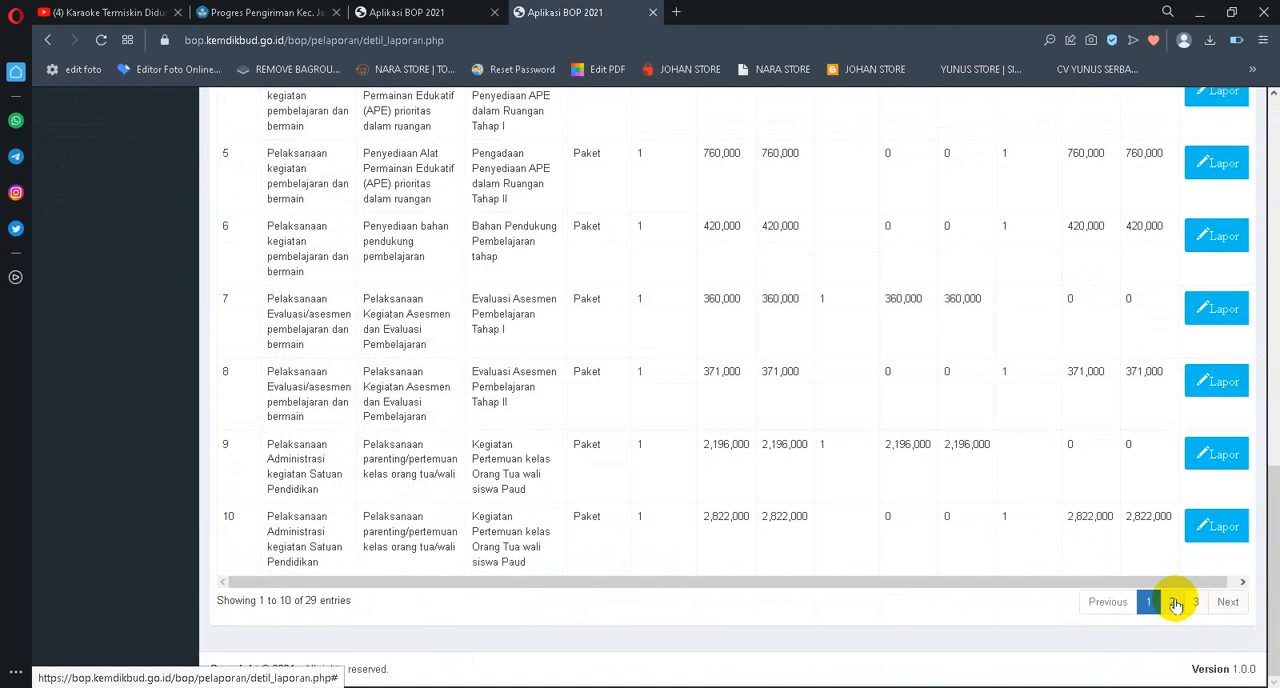
left_click(1176, 603)
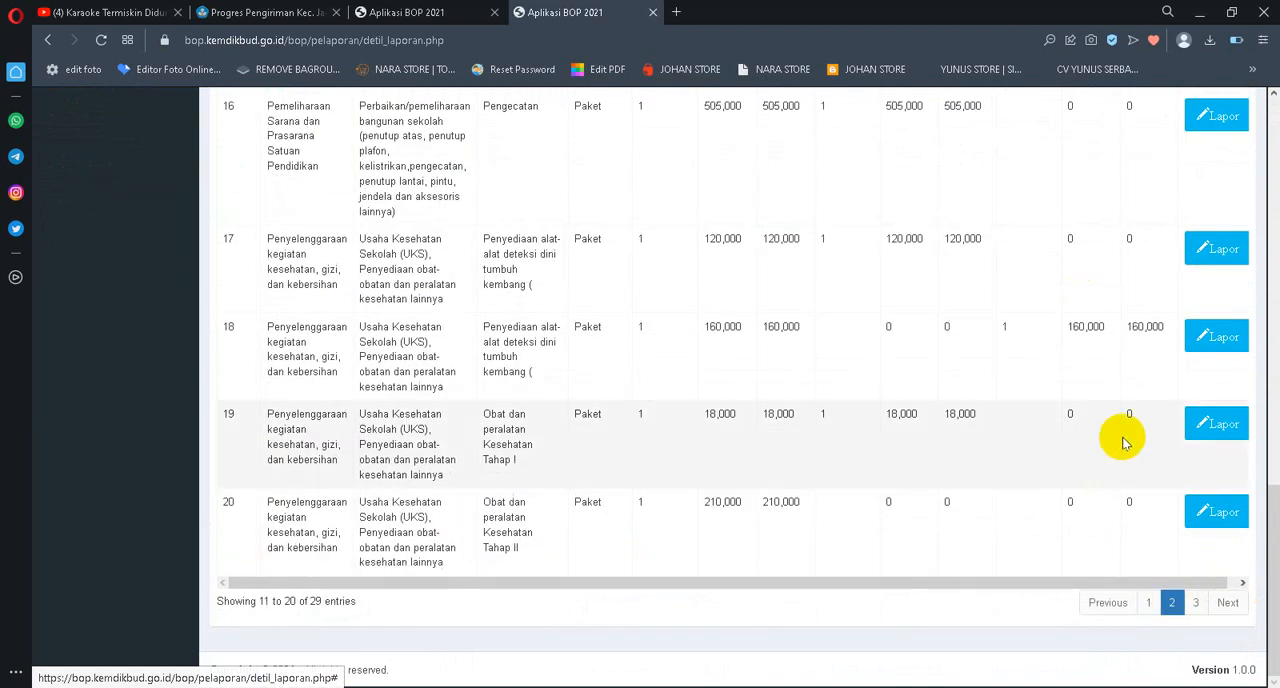
scroll(1080, 320, "up", 3)
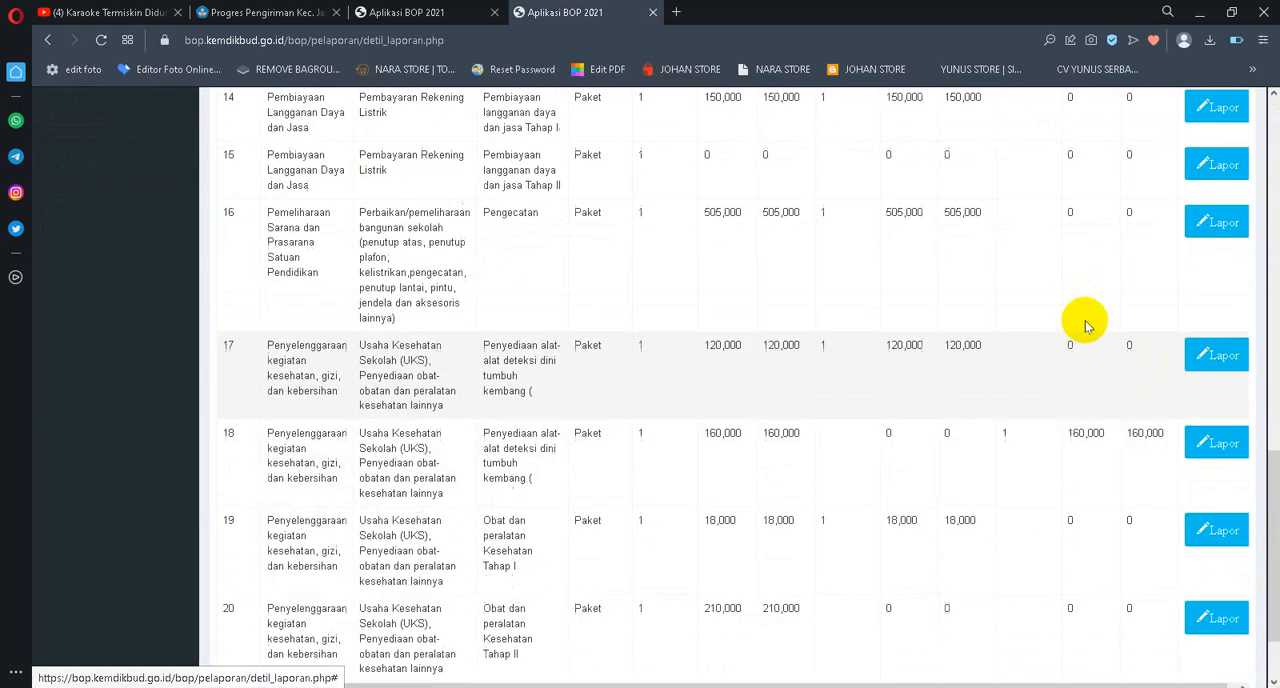
scroll(1030, 298, "down", 3)
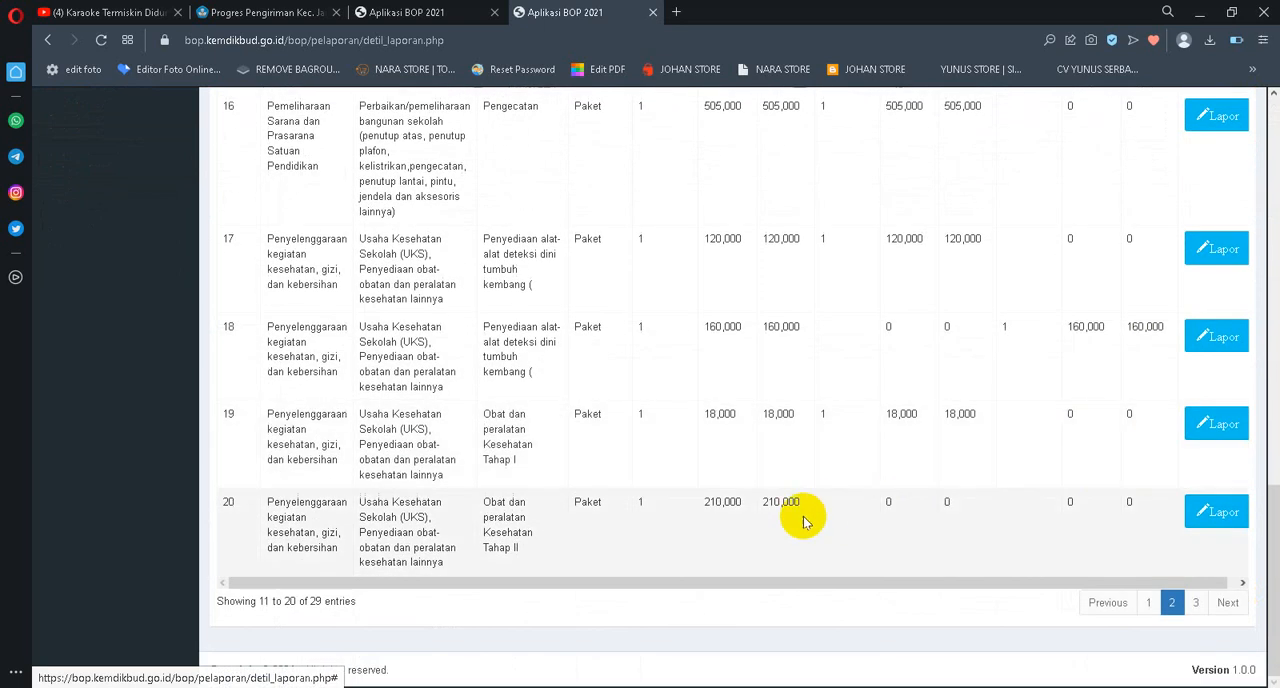
left_click(1215, 512)
scroll(539, 424, "down", 1)
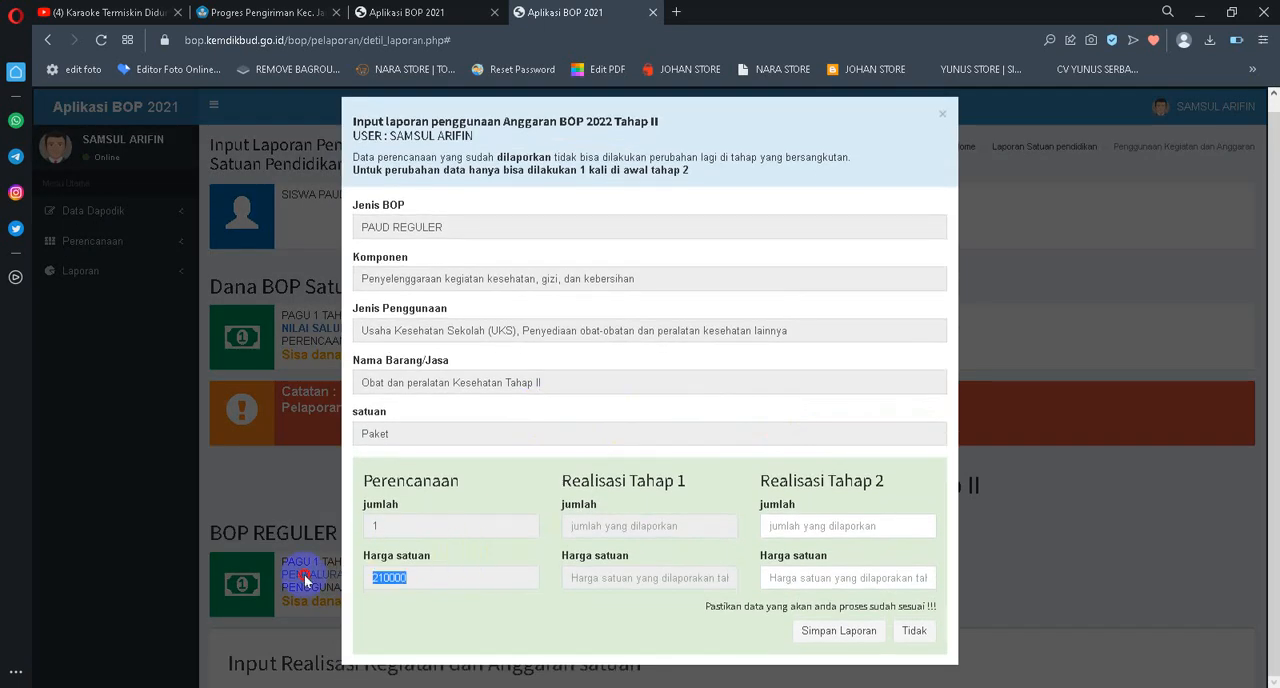
left_click(855, 526)
type("1")
key("Tab")
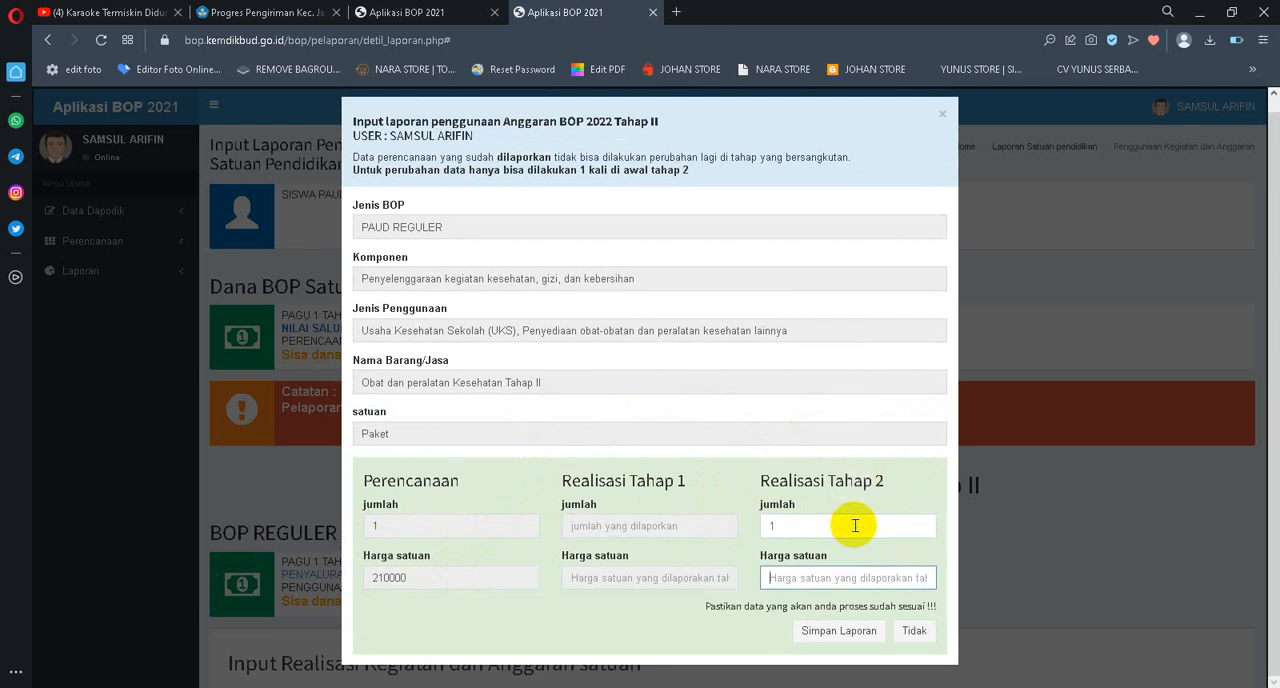
type("210000")
left_click(838, 631)
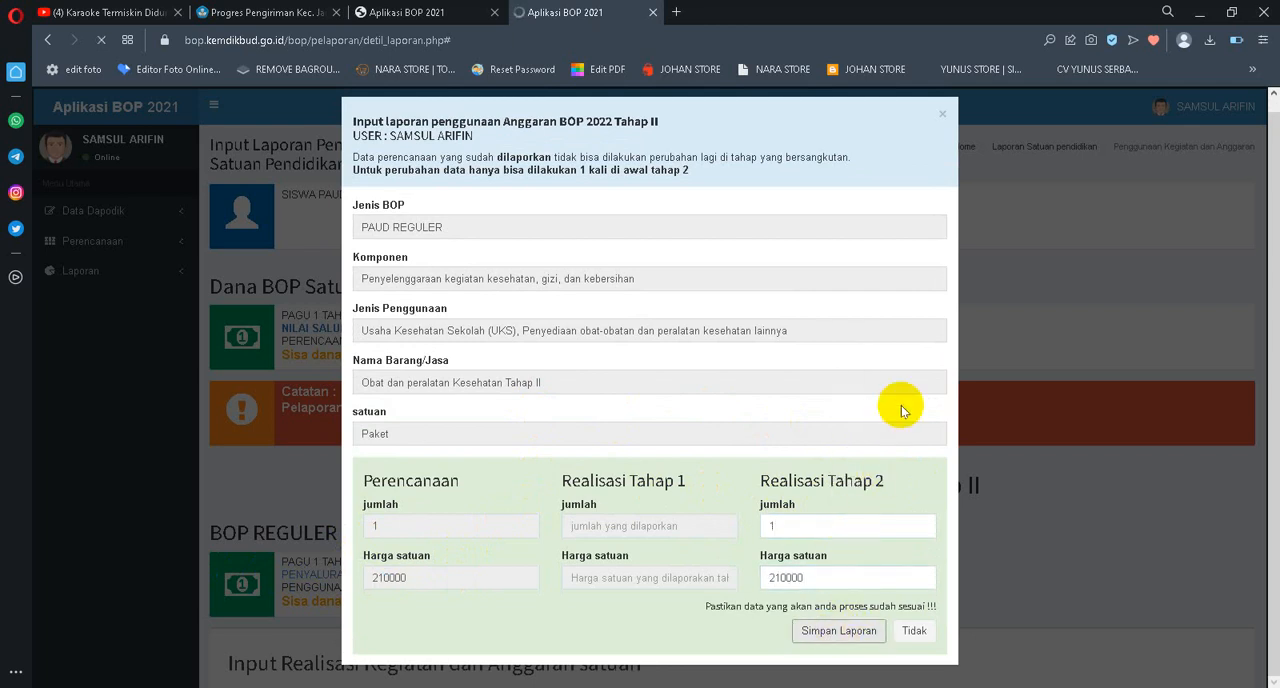
Report the Tahap 2 realisation of Cairan Pembersih tahap II with jumlah 1 and Harga satuan 31000, and save it
scroll(1020, 400, "down", 10)
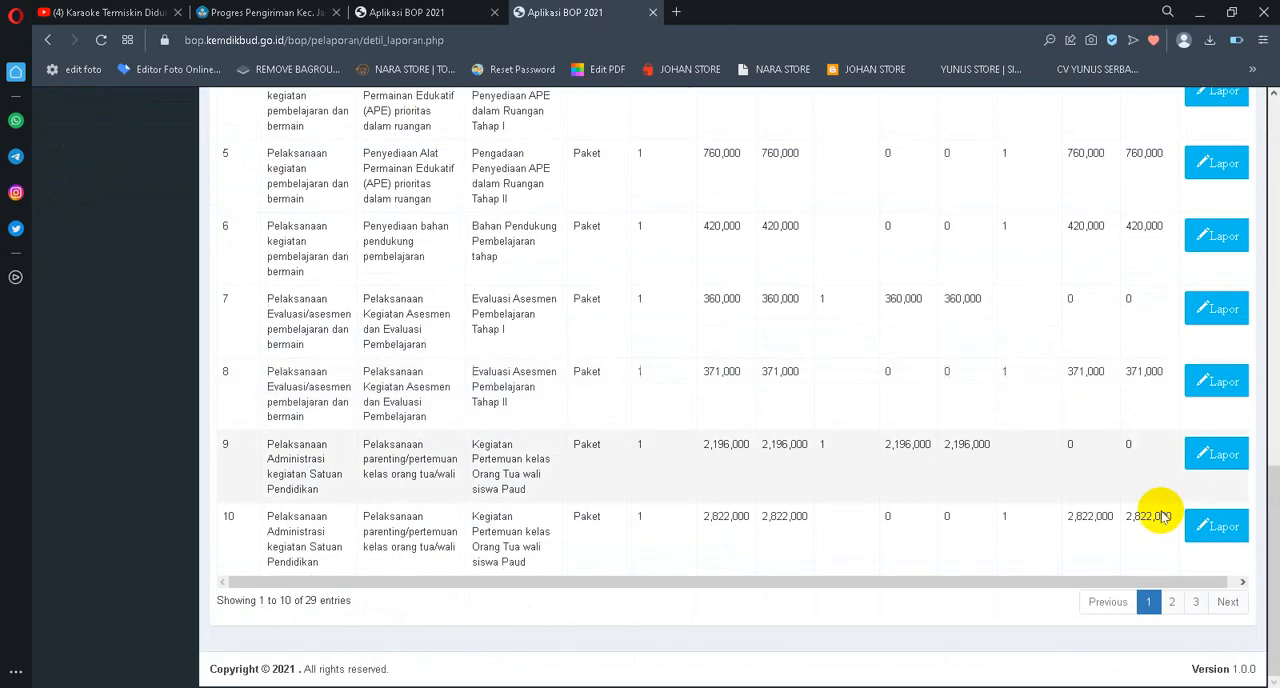
left_click(1171, 601)
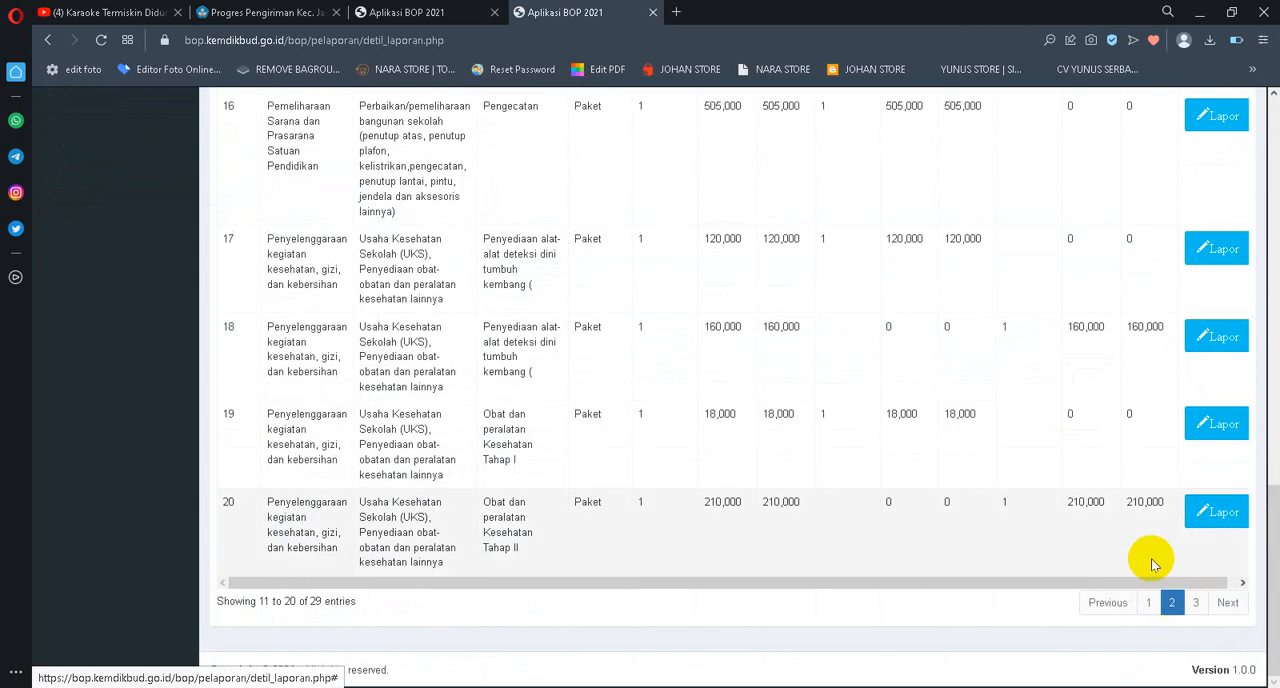
left_click(1191, 603)
scroll(1074, 391, "up", 5)
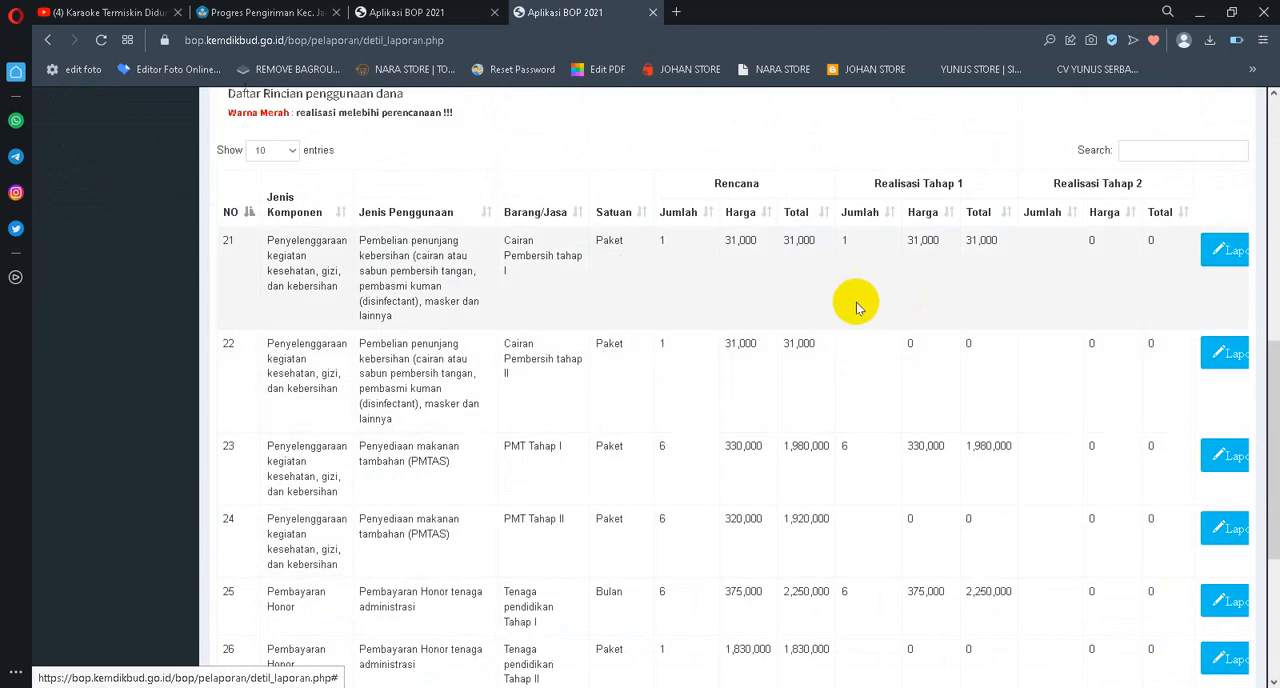
left_click(1226, 358)
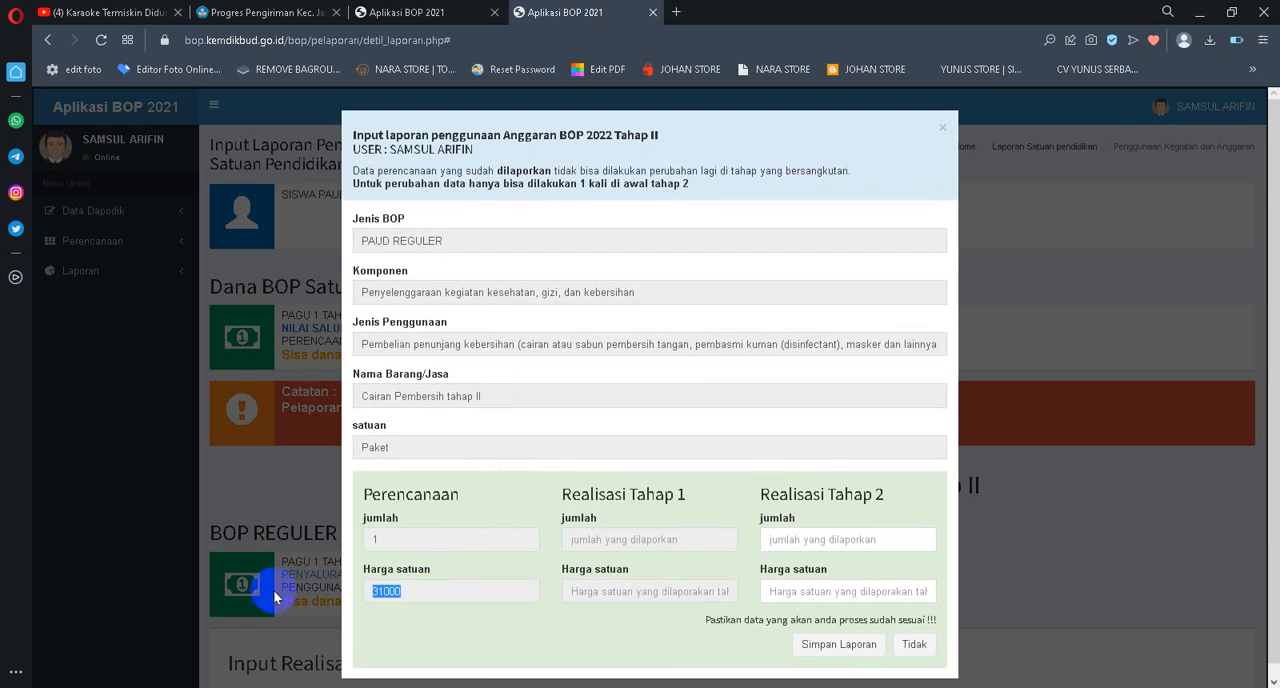
left_click(777, 540)
type("1")
key("Tab")
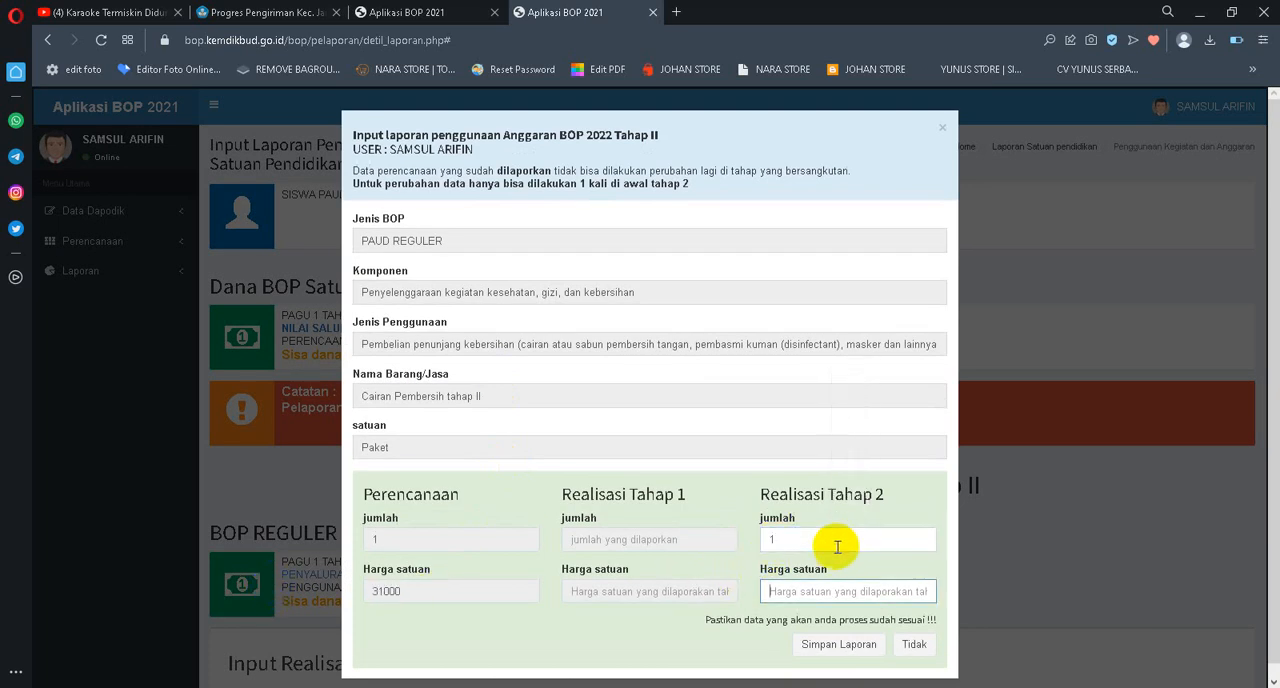
type("31000")
left_click(820, 643)
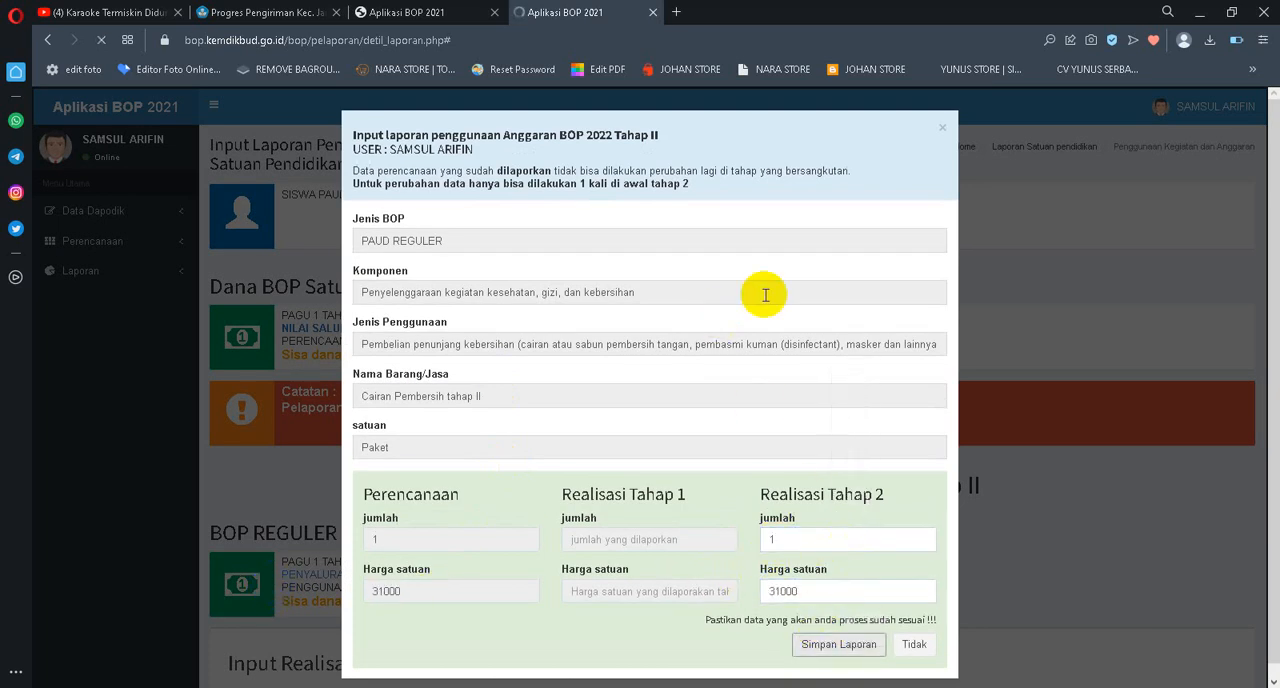
Report the Tahap 2 realisation of PMT Tahap II with jumlah 6 and Harga satuan 320000, and save it
scroll(1005, 301, "down", 6)
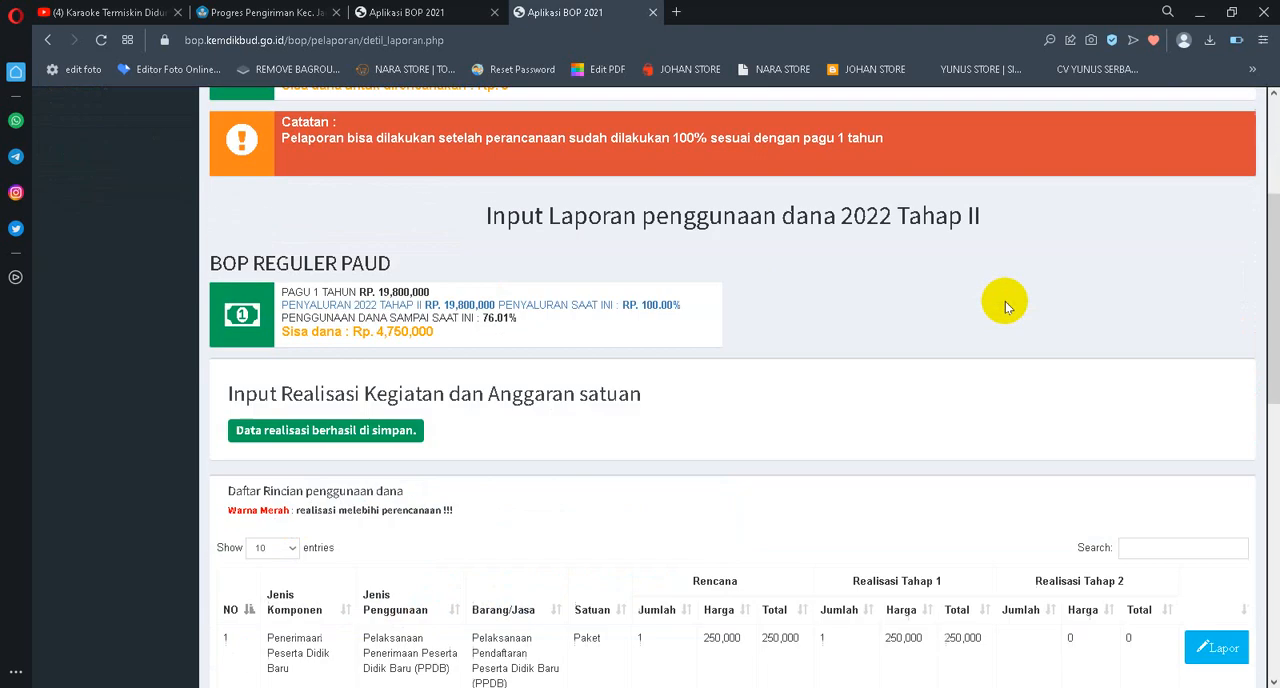
scroll(1005, 301, "down", 5)
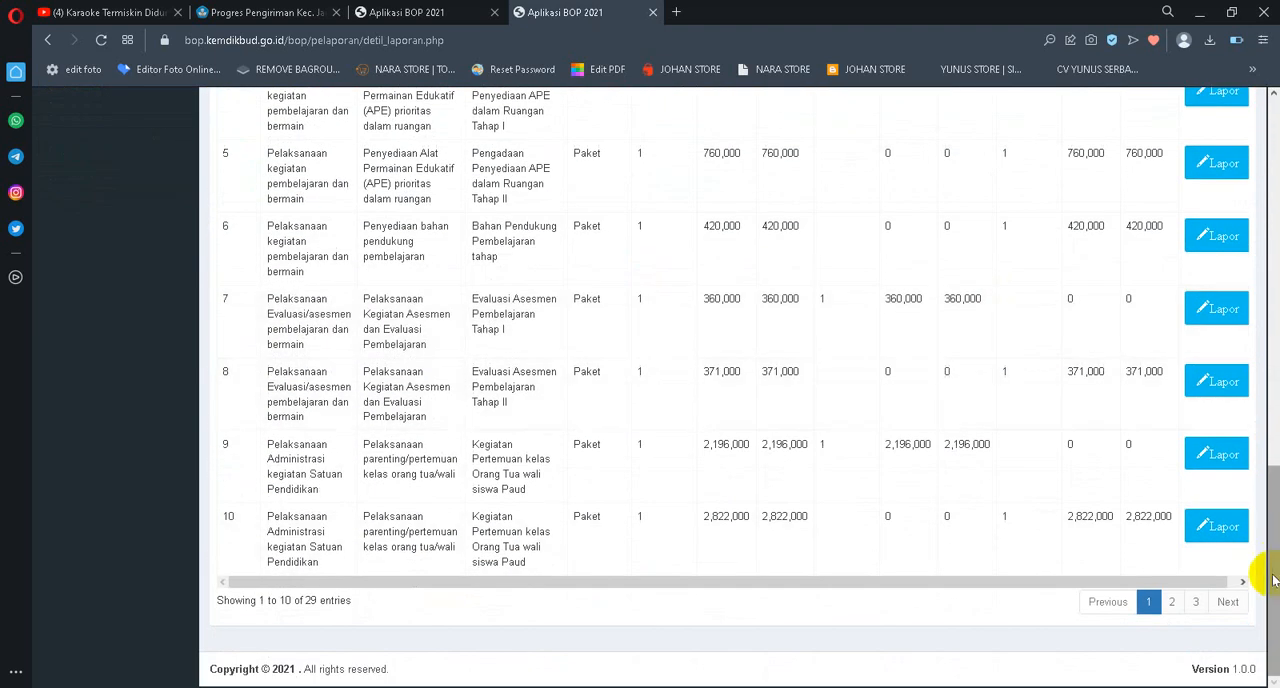
left_click(1193, 603)
scroll(1089, 340, "up", 5)
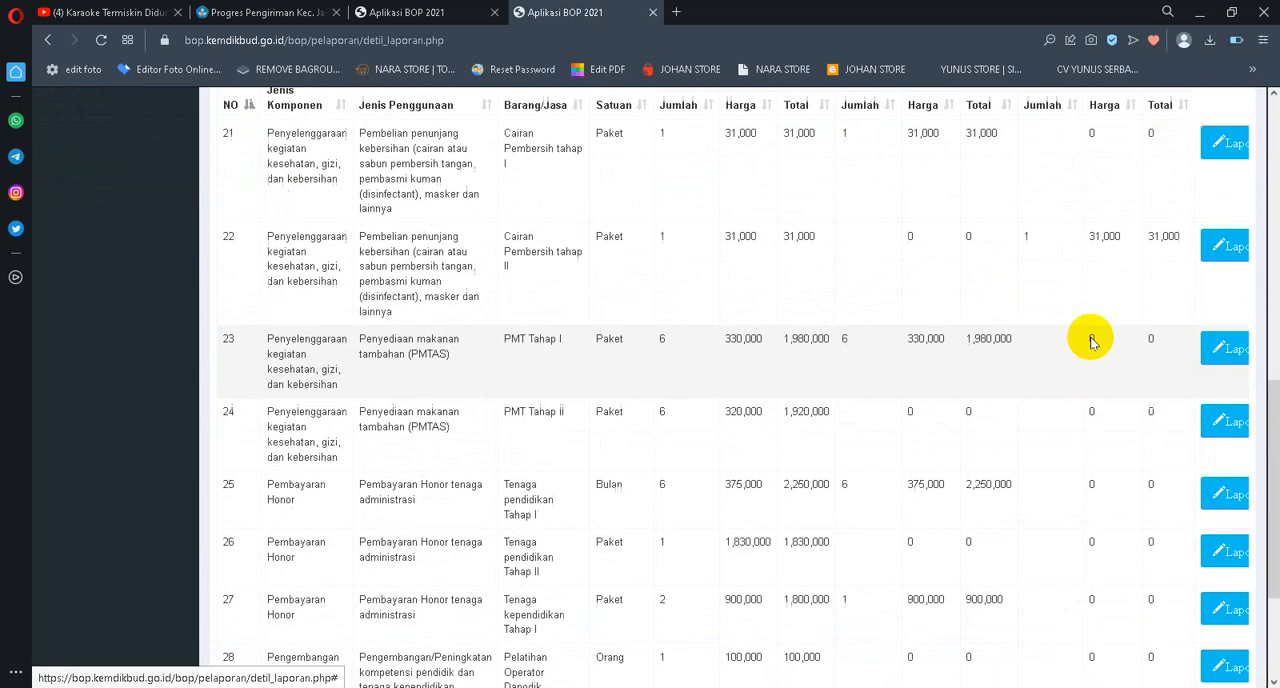
scroll(1092, 340, "down", 3)
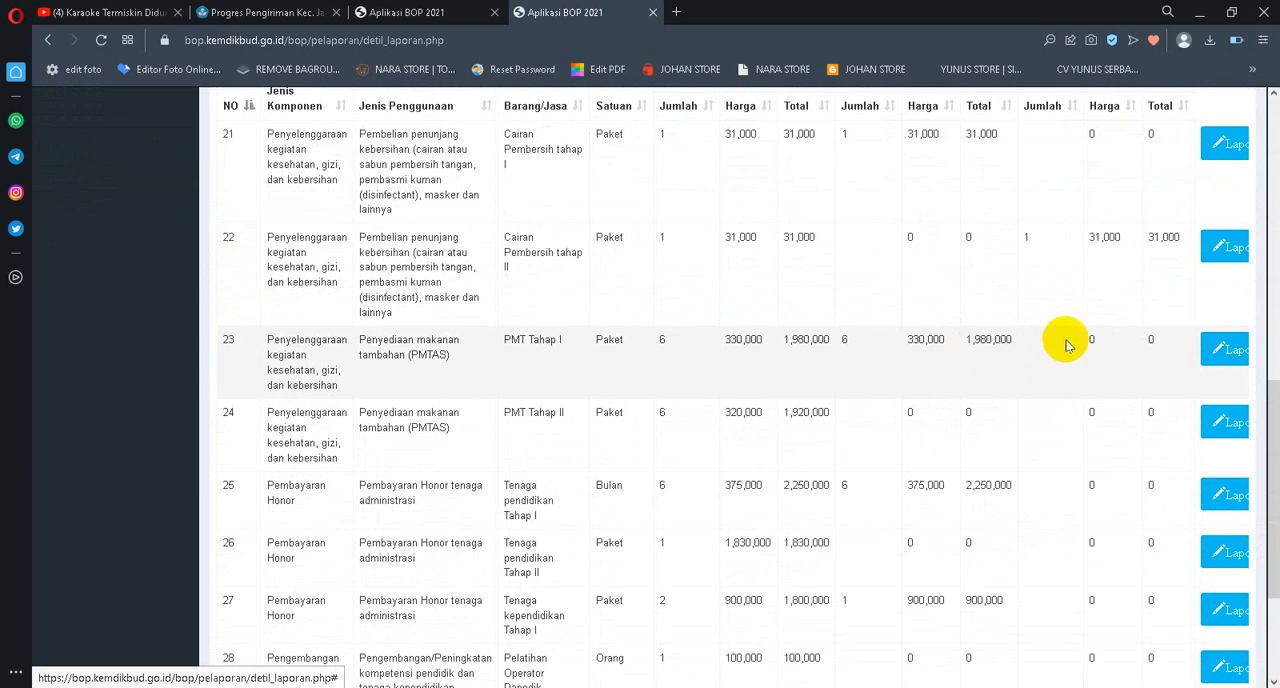
scroll(1063, 343, "down", 1)
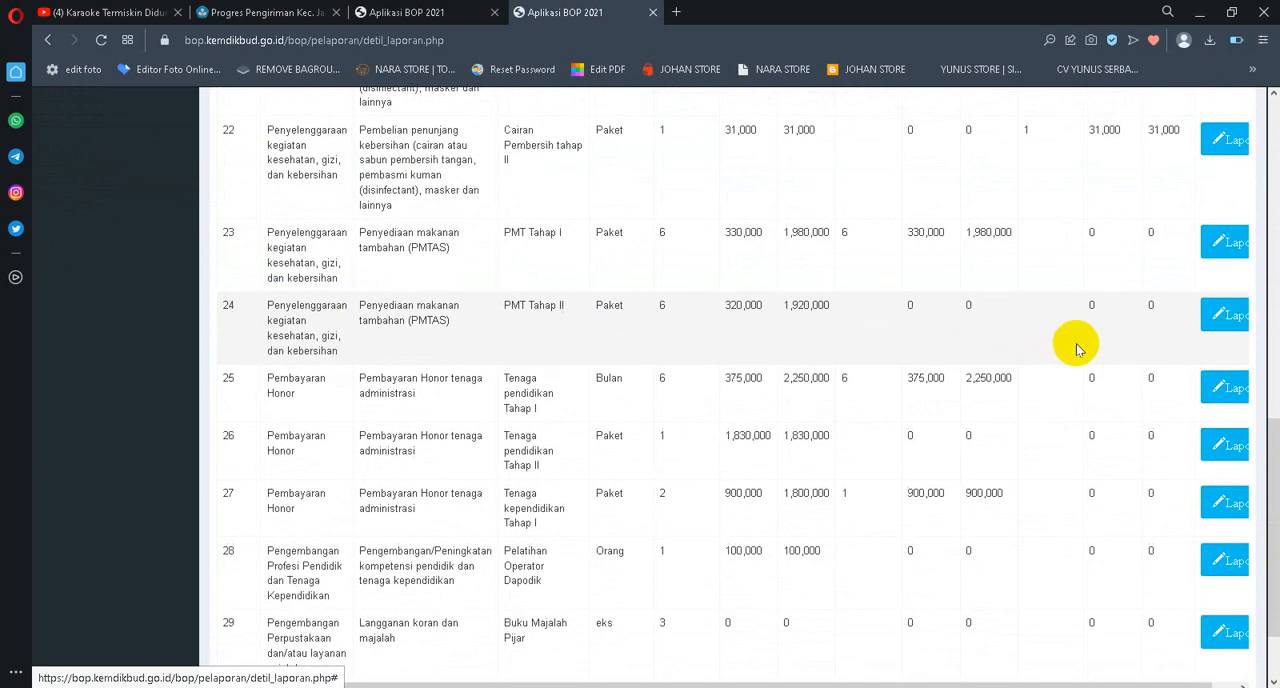
left_click(1220, 318)
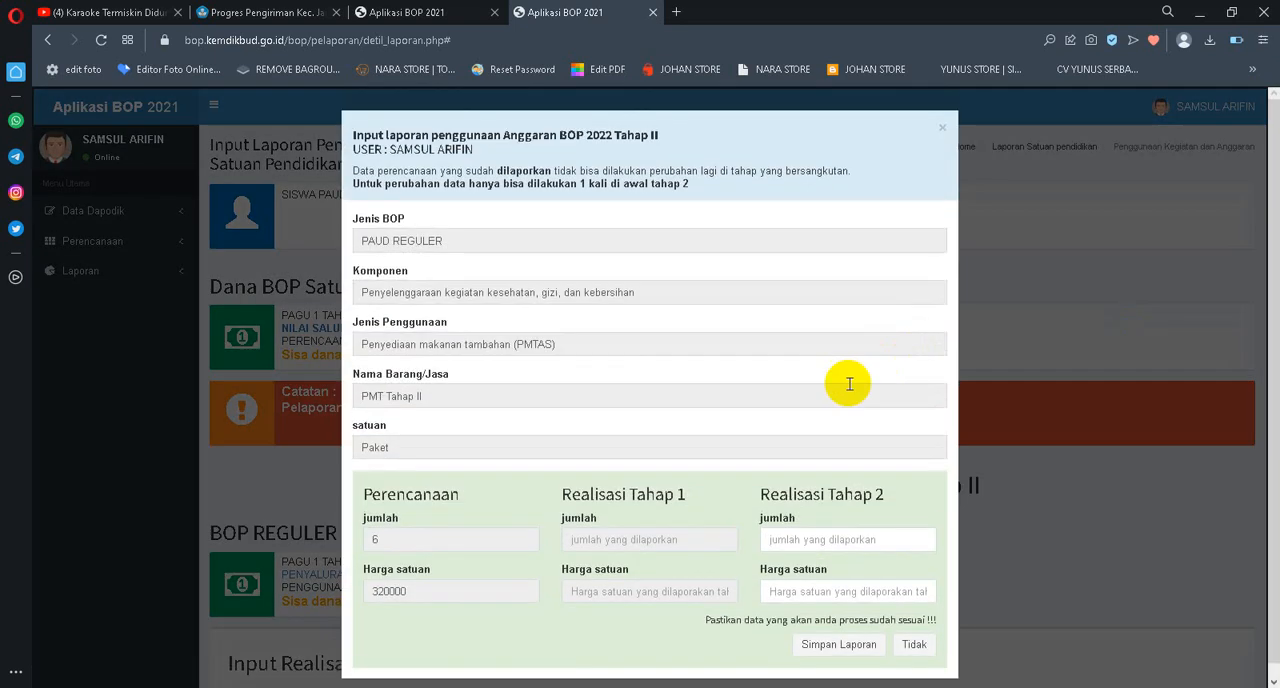
double_click(410, 576)
key("ctrl+c")
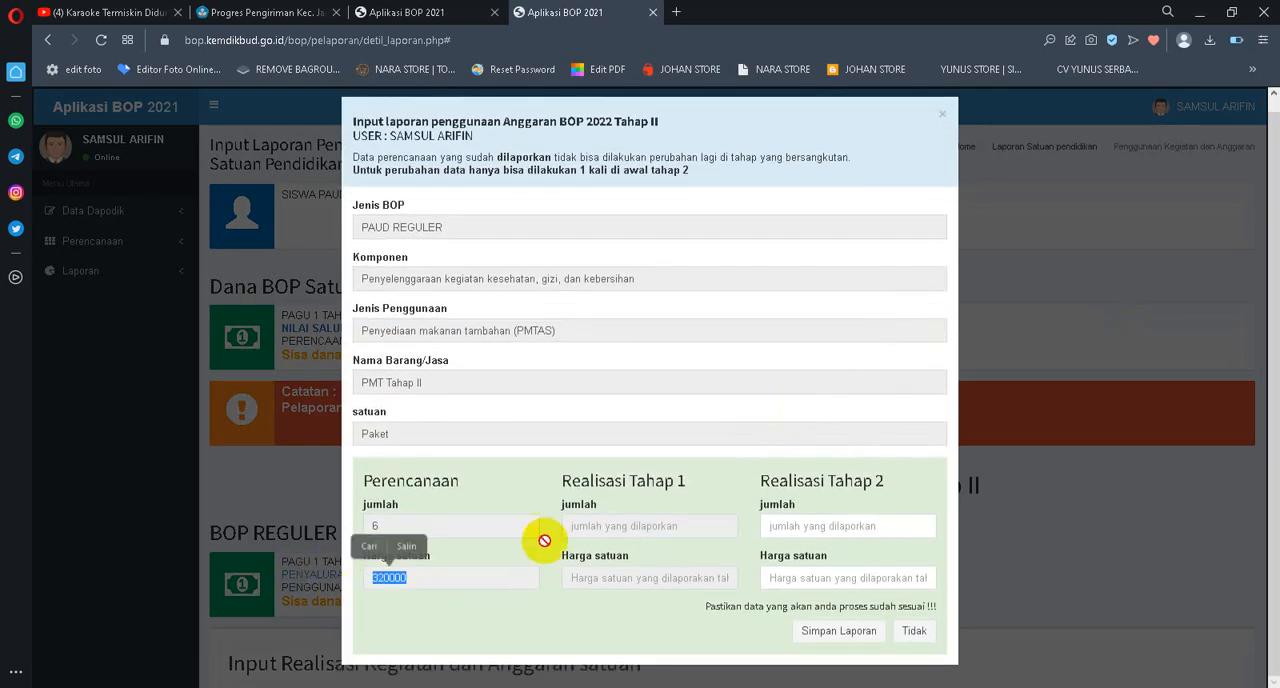
left_click(804, 529)
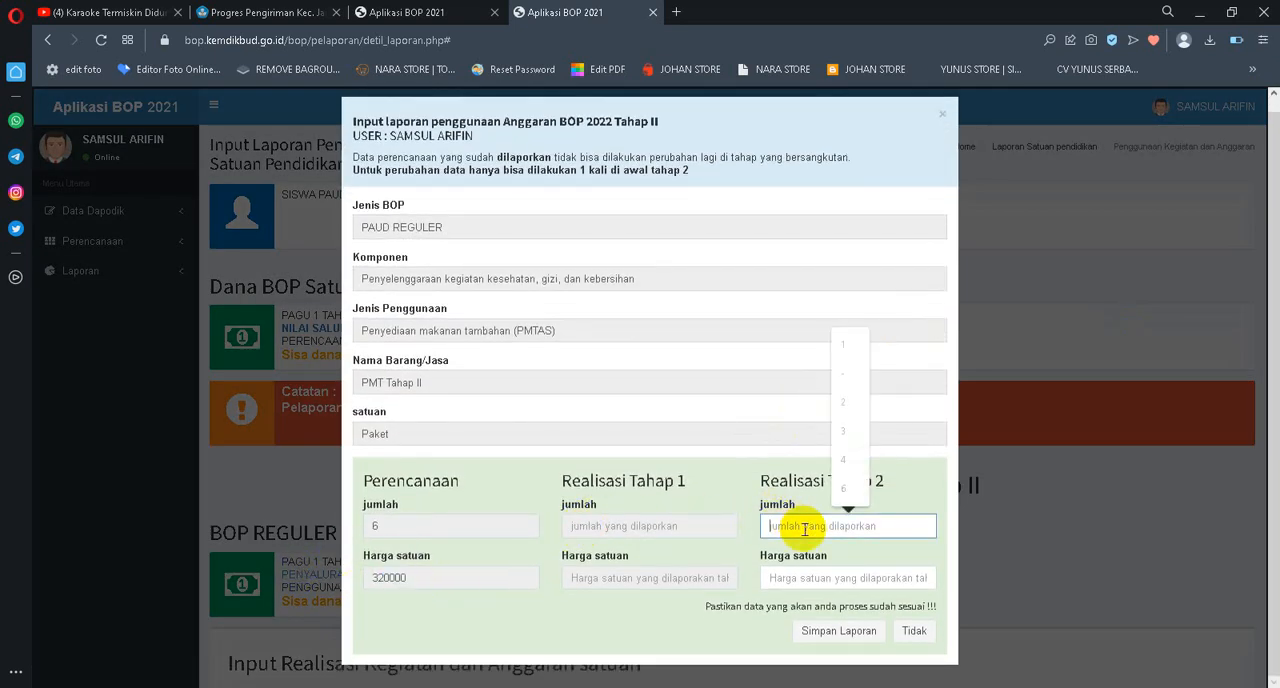
left_click(788, 580)
key("ctrl+v")
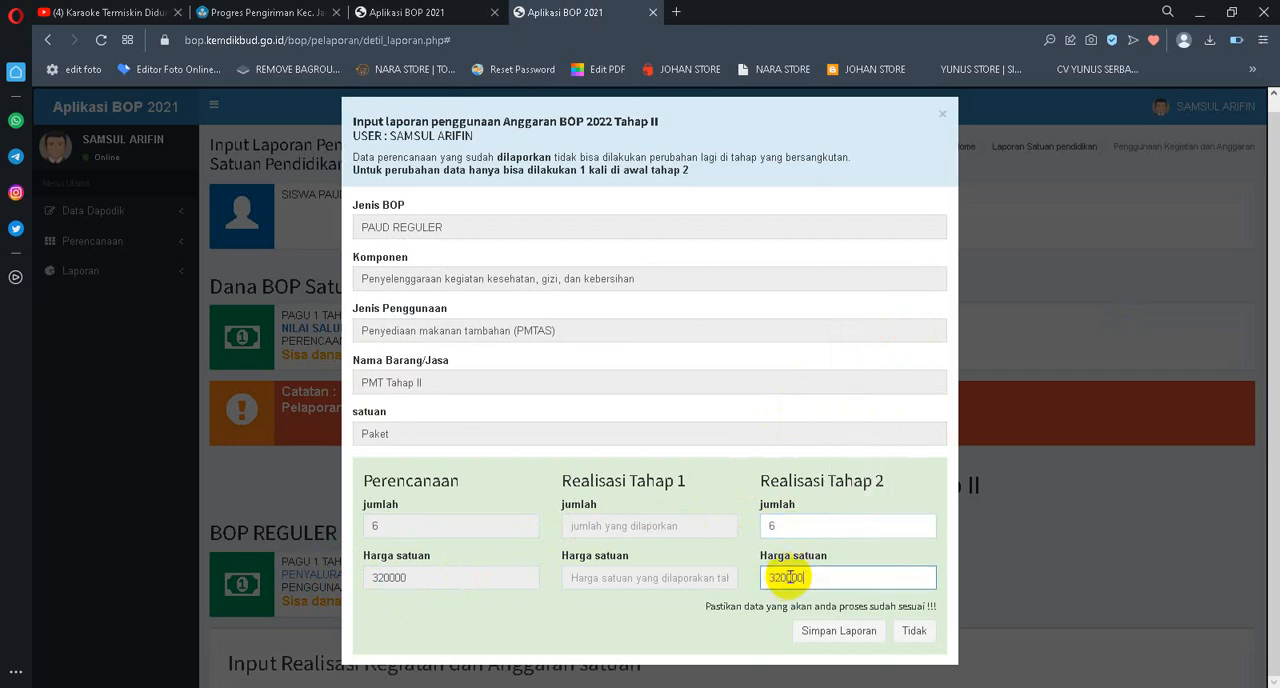
left_click(828, 632)
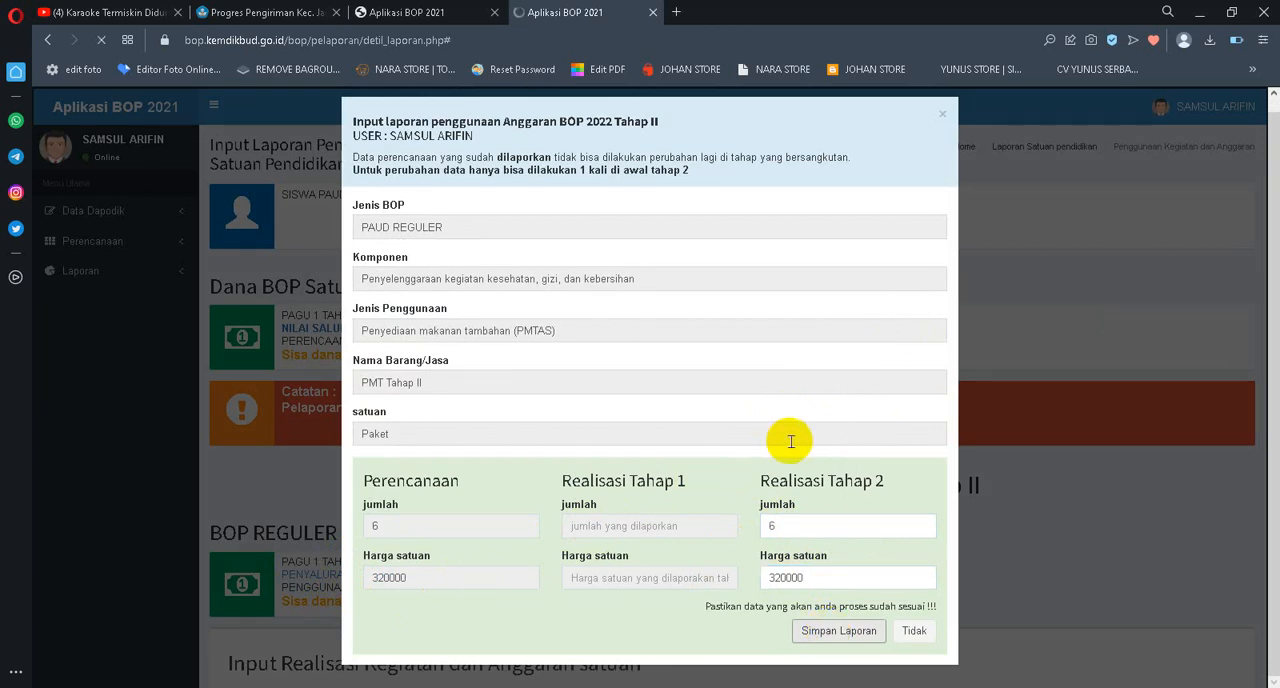
Report the Tahap 2 realisation of Tenaga kependidikan Tahap I with jumlah 1 and Harga satuan 900000, and save it
scroll(971, 422, "down", 12)
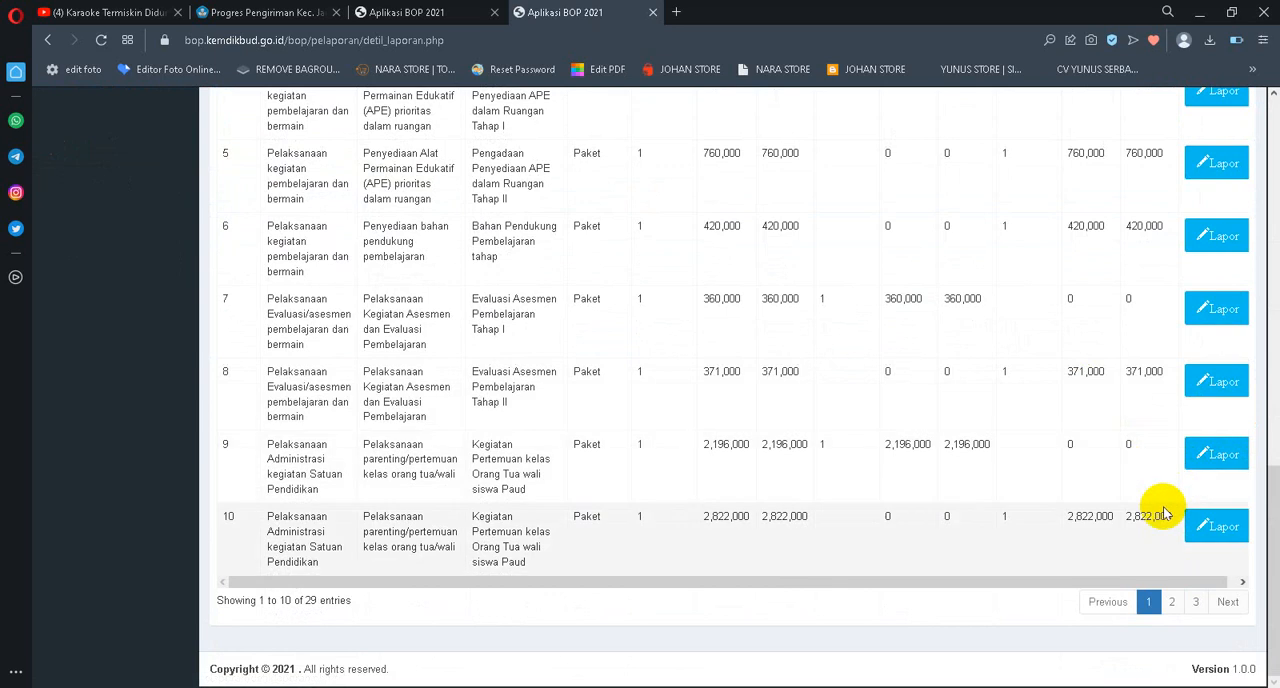
left_click(1196, 602)
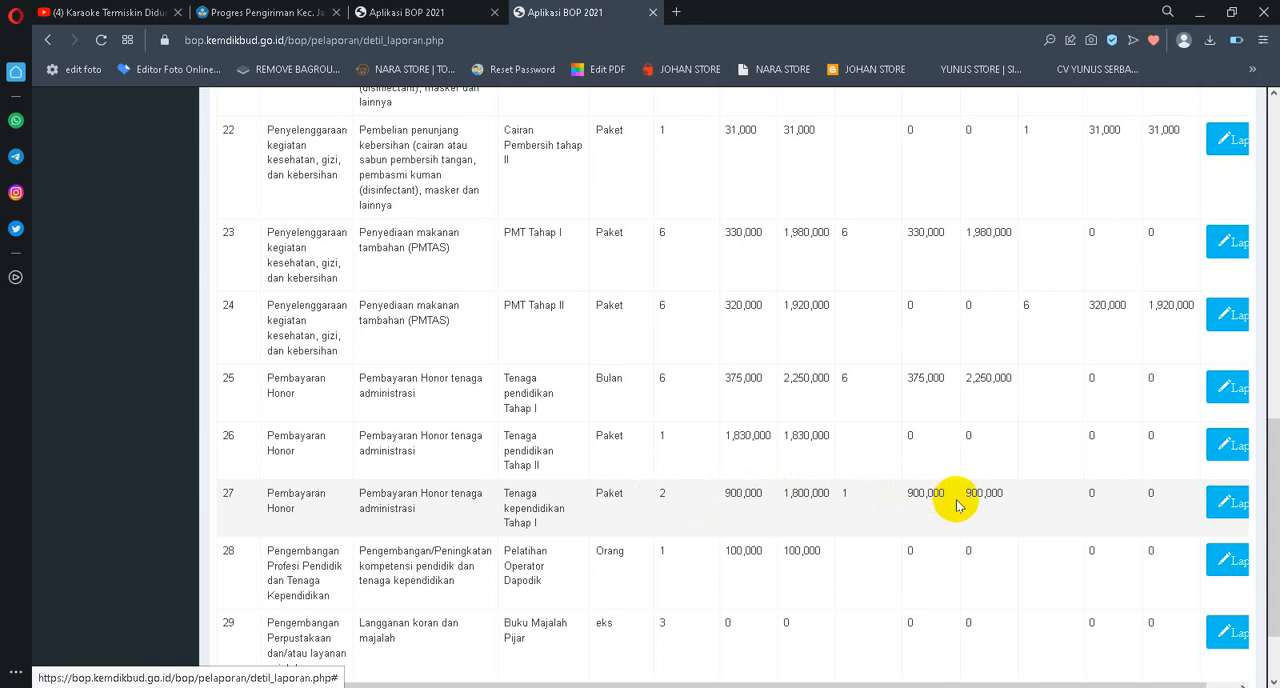
left_click(1223, 505)
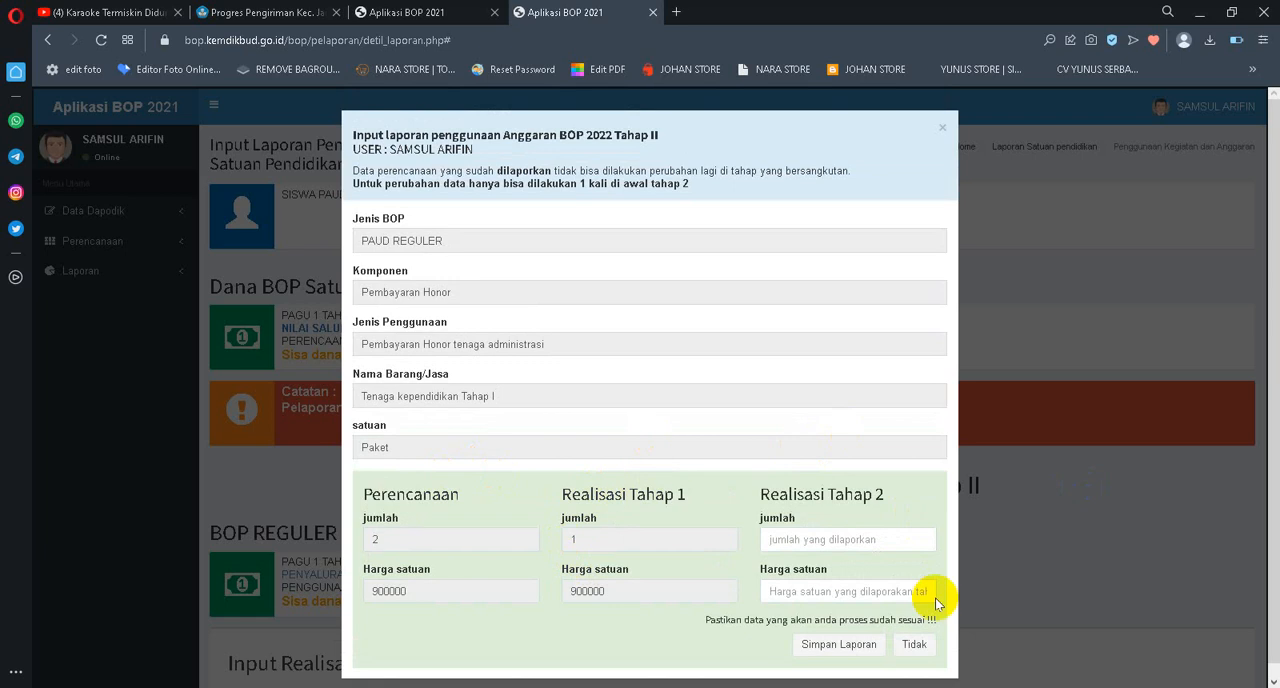
left_click_drag(477, 590, 255, 590)
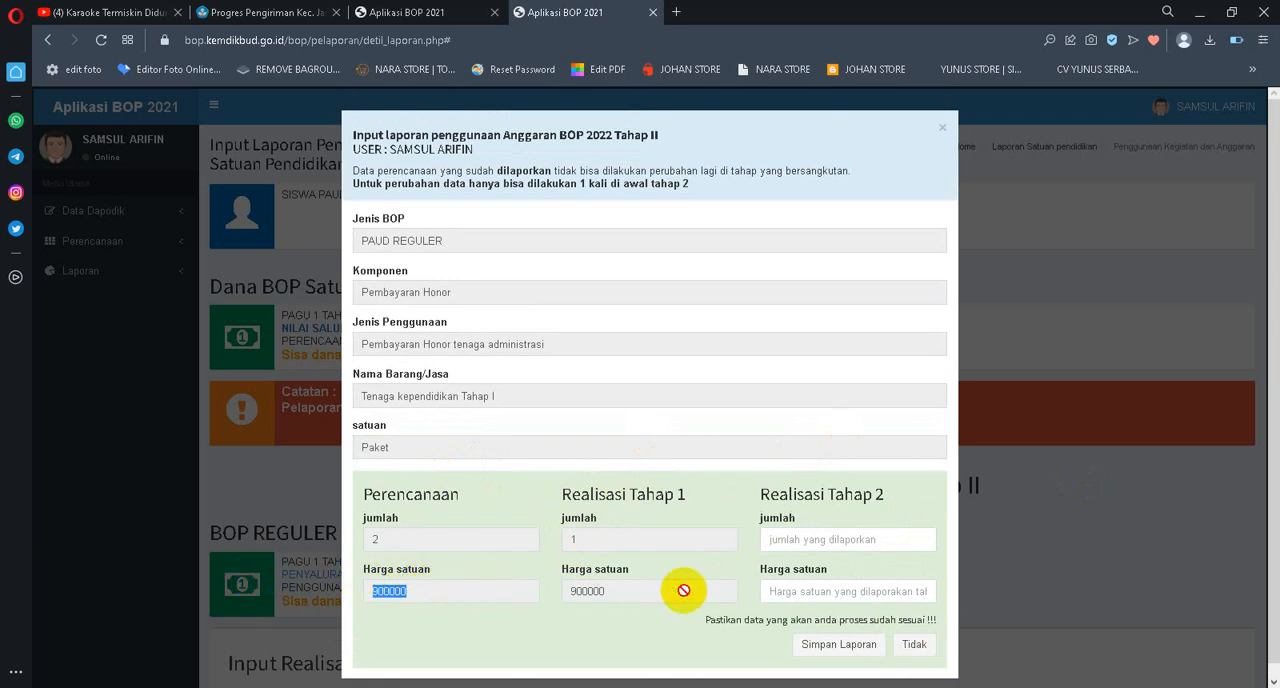
left_click(816, 540)
type("1")
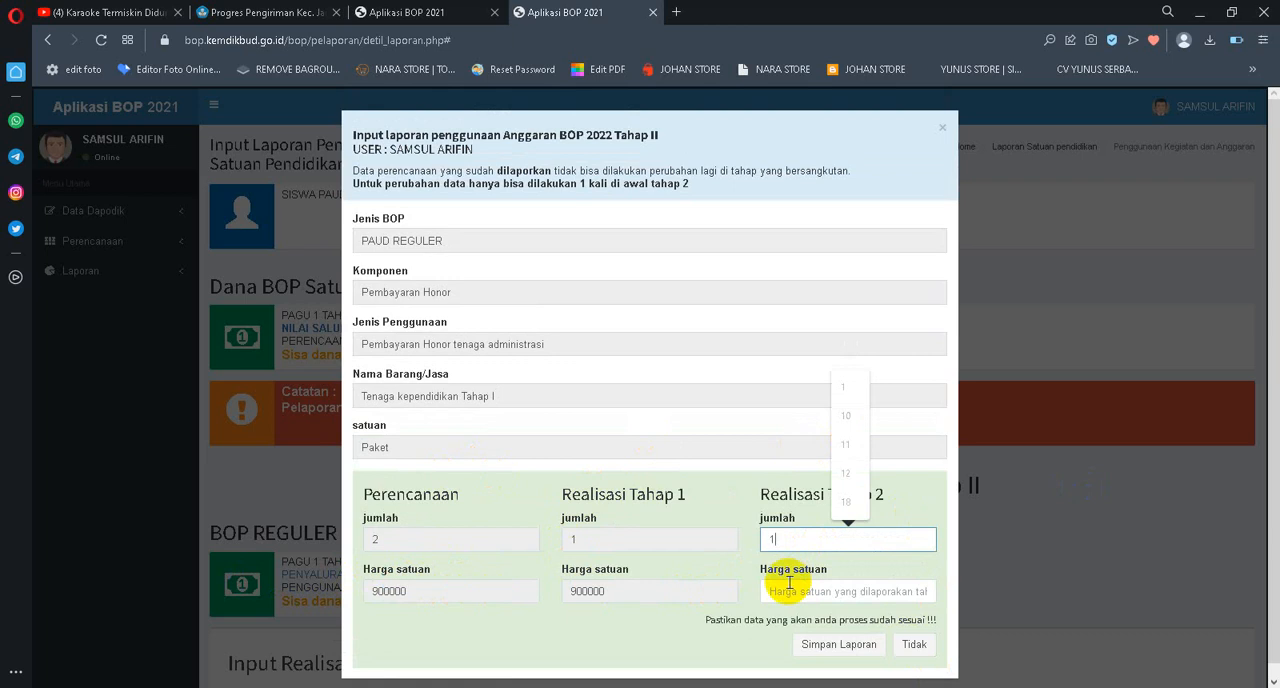
left_click(789, 583)
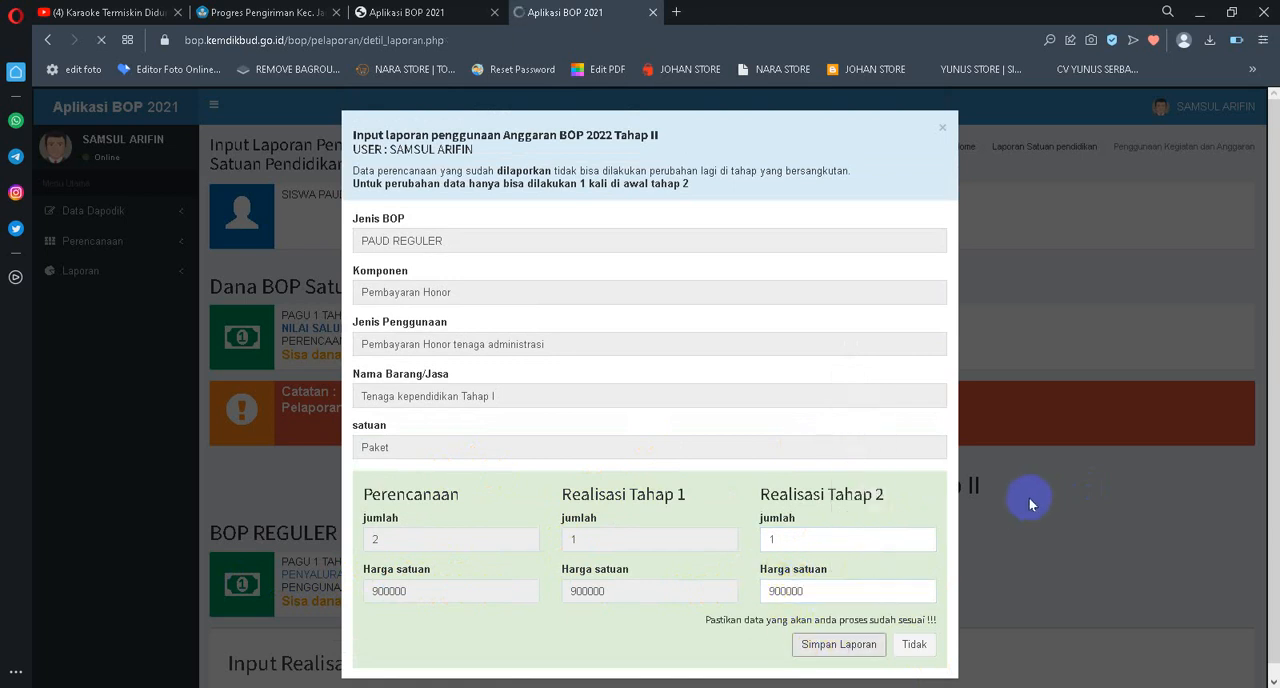
Report the Tahap 2 realisation of Pelatihan Operator Dapodik with jumlah 1 and Harga satuan 100000, and save it
scroll(614, 323, "down", 2)
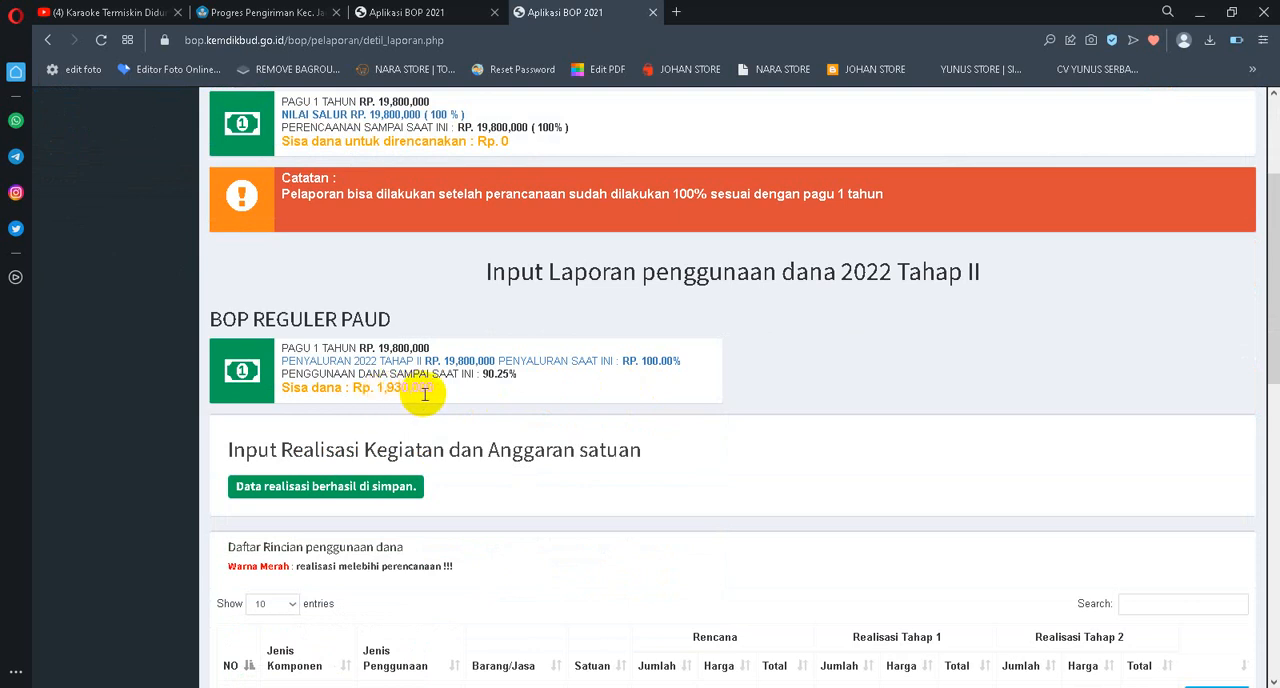
scroll(424, 394, "down", 1)
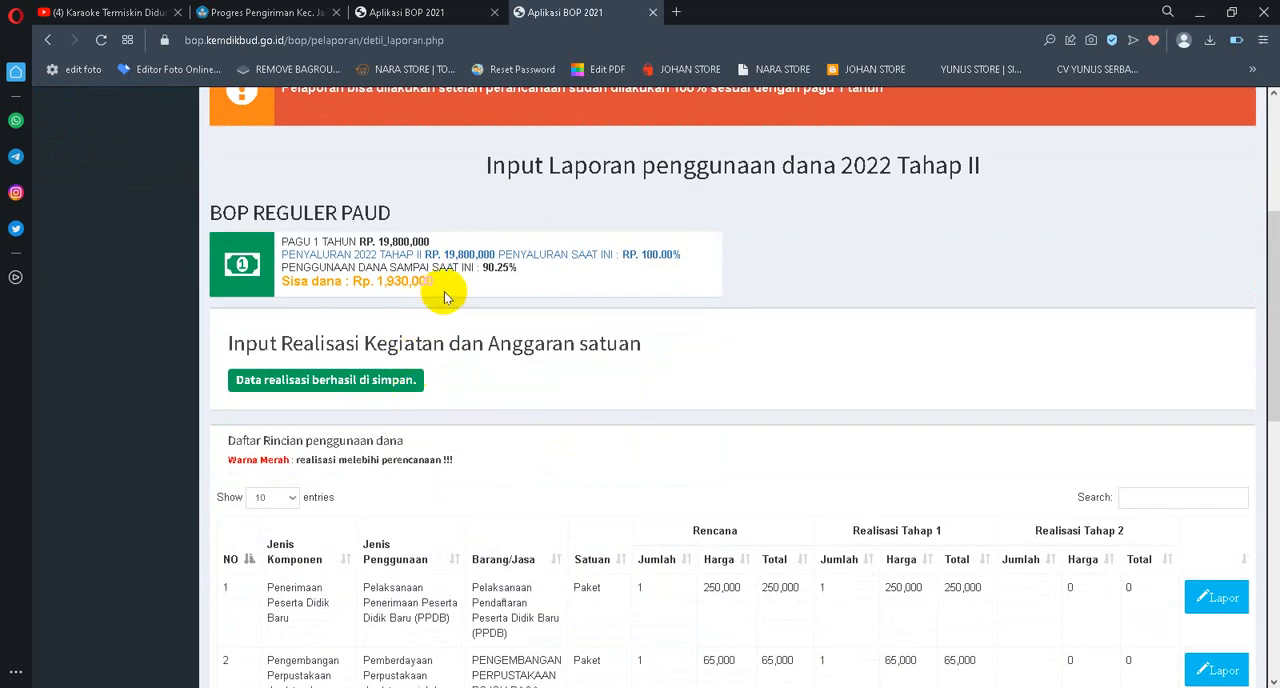
scroll(831, 389, "down", 7)
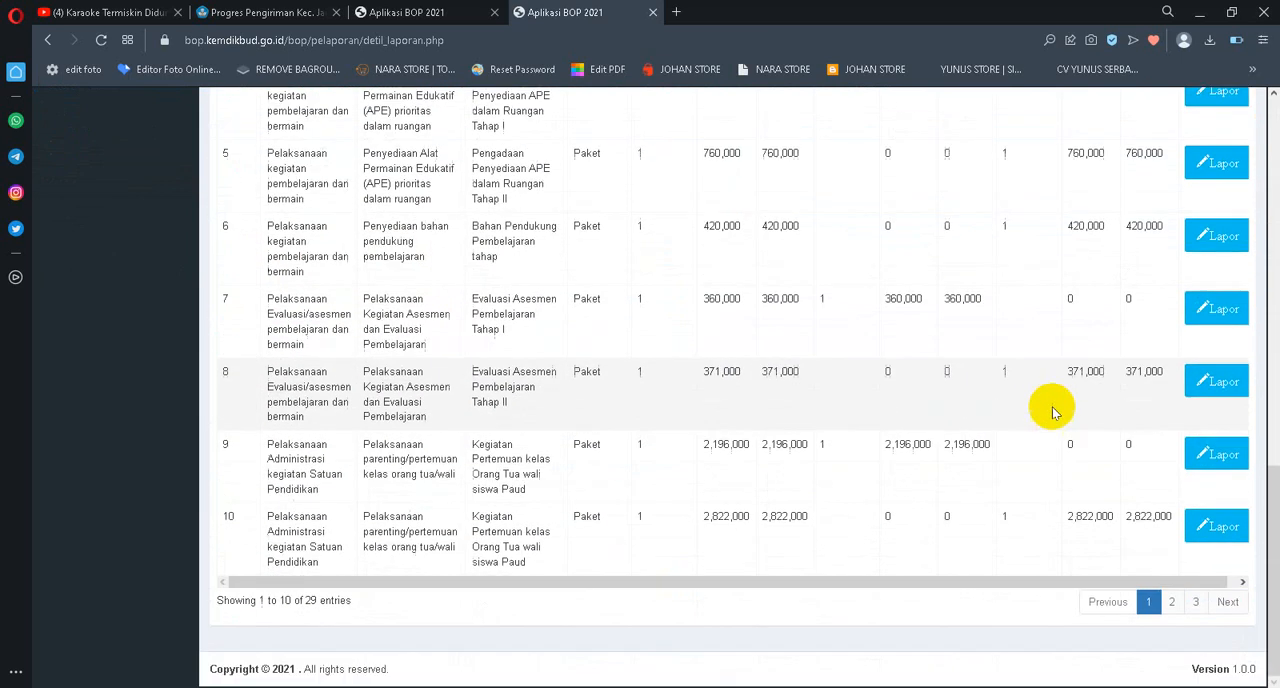
left_click(1195, 601)
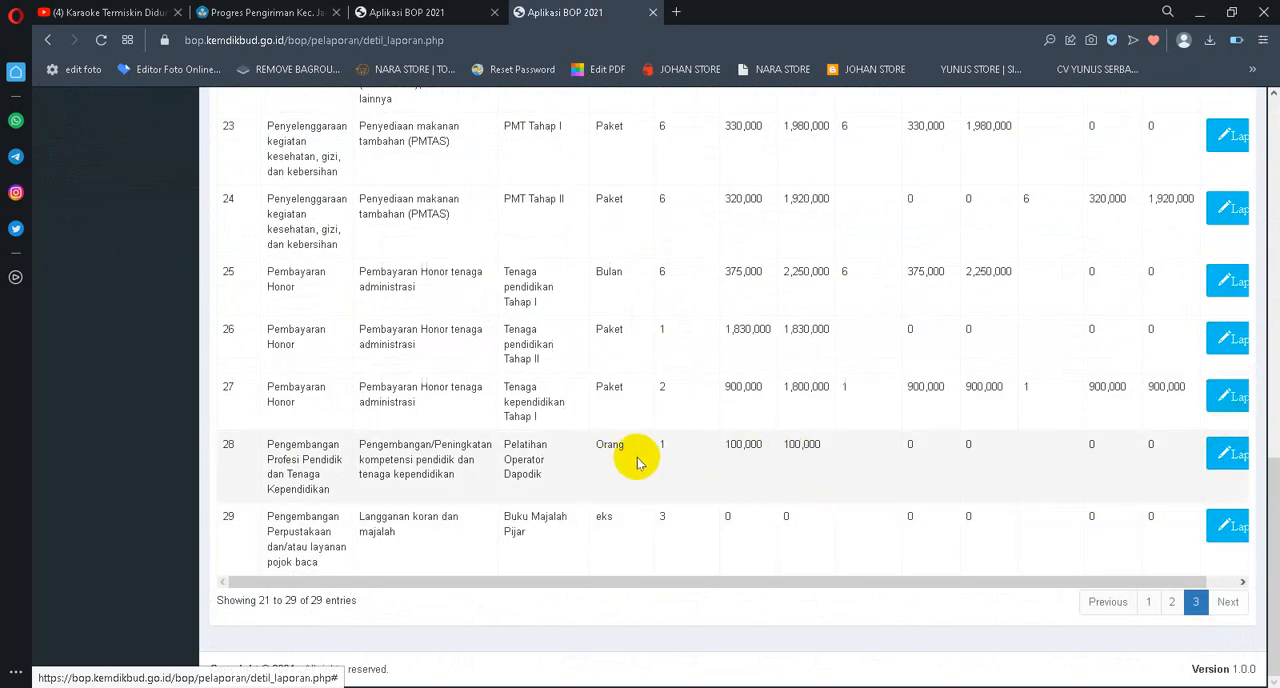
left_click(1221, 457)
left_click_drag(463, 577, 232, 582)
key("ctrl+c")
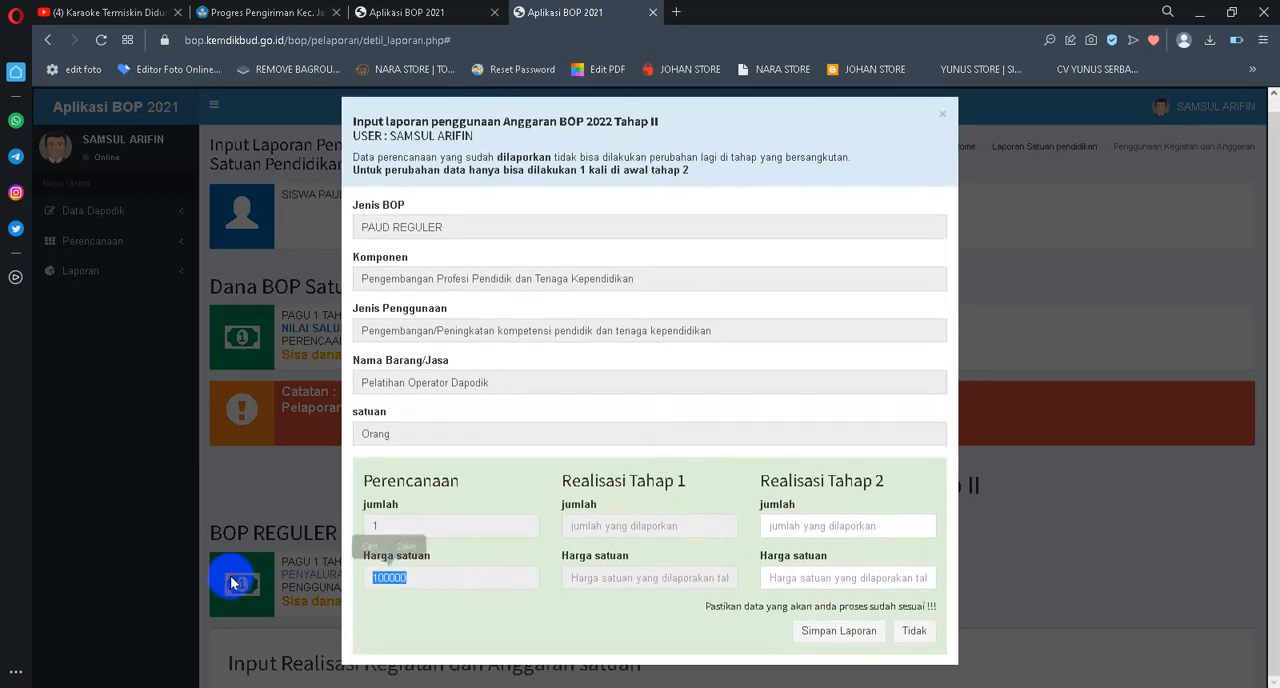
left_click(839, 526)
type("1")
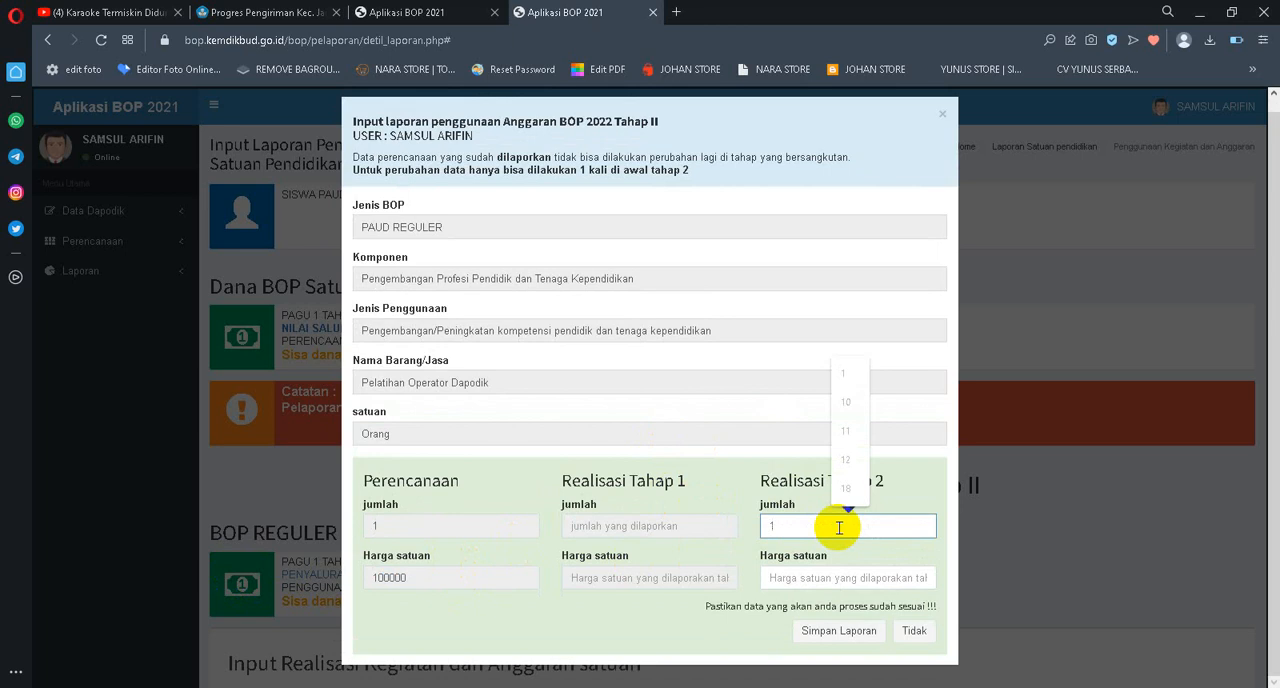
key("Tab")
key("ctrl+v")
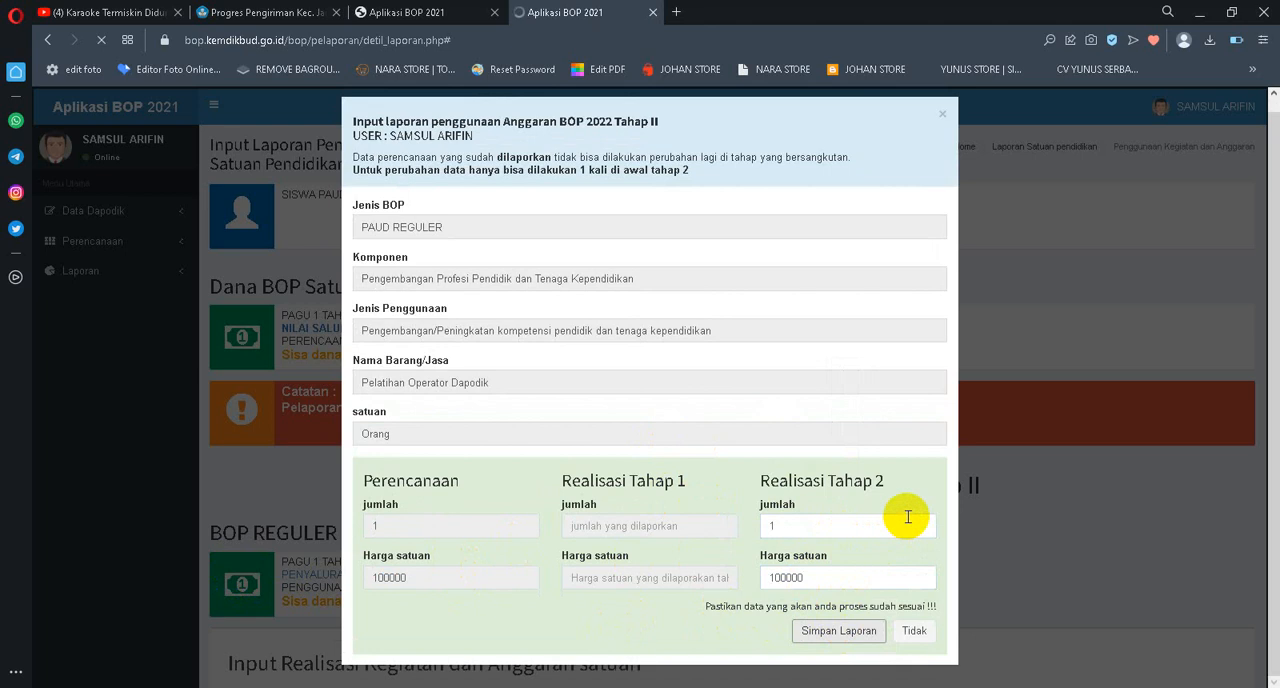
Look through all the items of the budget planning list, showing 100 entries, to check which ones are already reported
scroll(905, 517, "down", 12)
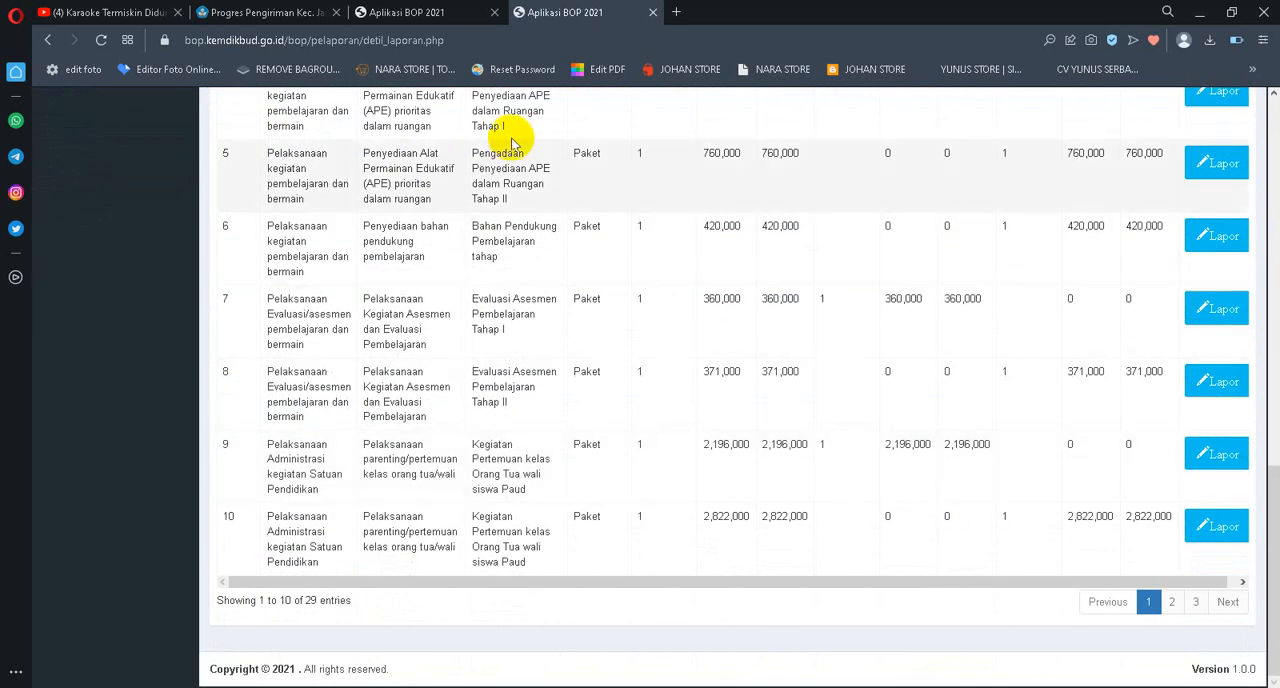
left_click(430, 14)
scroll(900, 300, "down", 2)
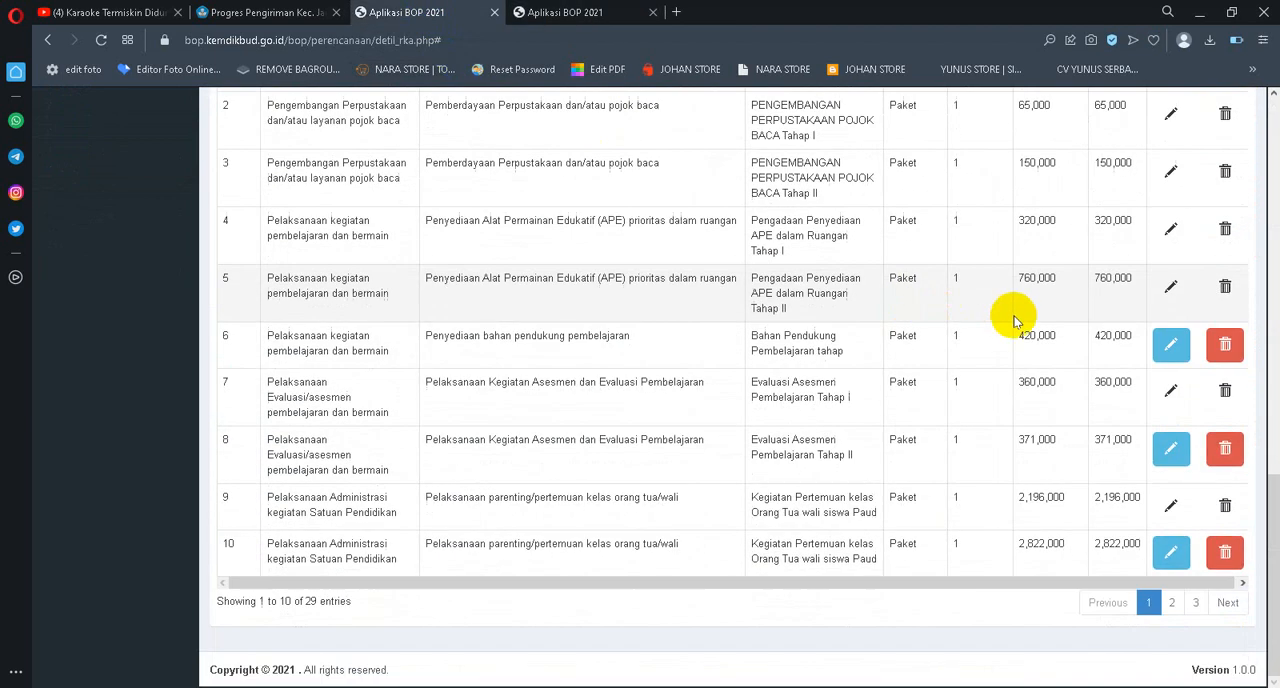
left_click(1170, 604)
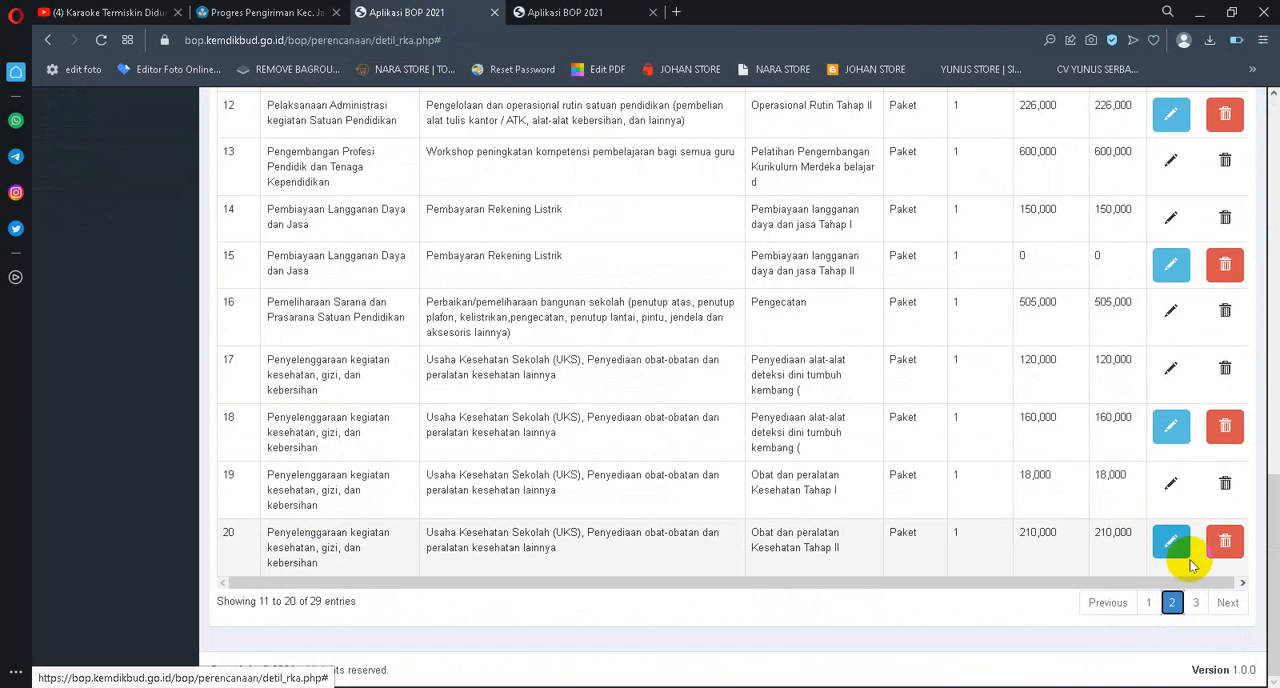
left_click(1198, 603)
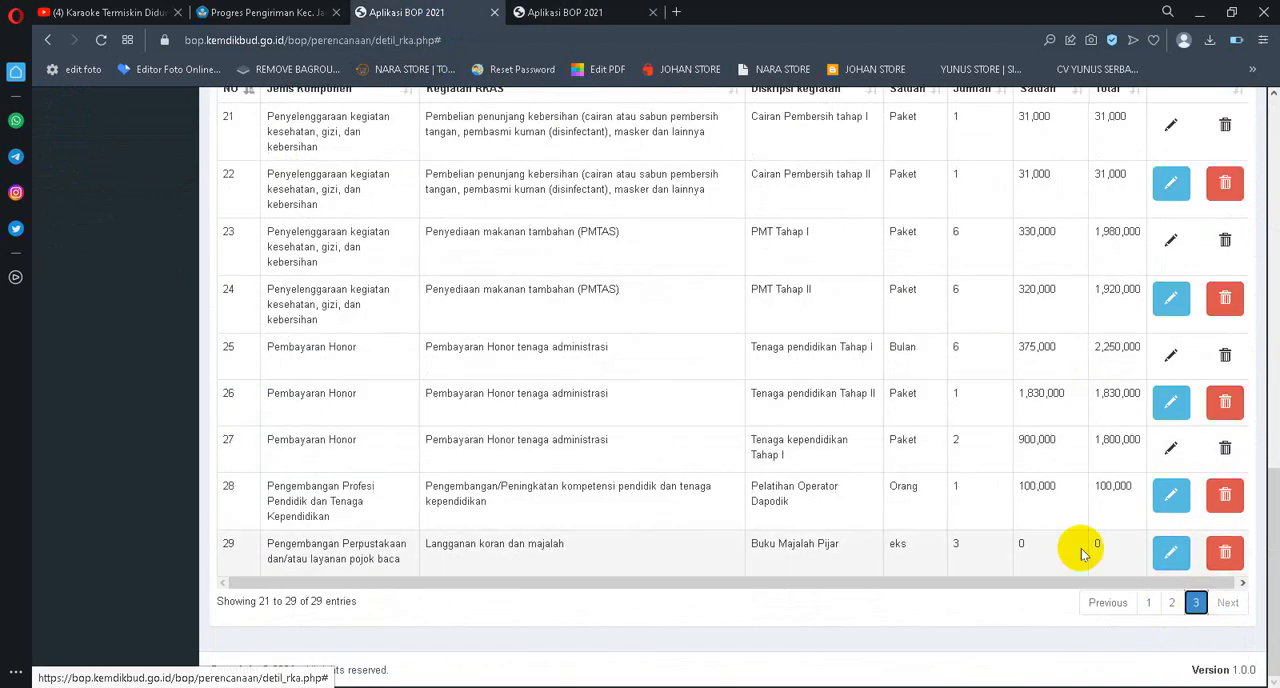
scroll(882, 427, "up", 3)
scroll(870, 415, "down", 2)
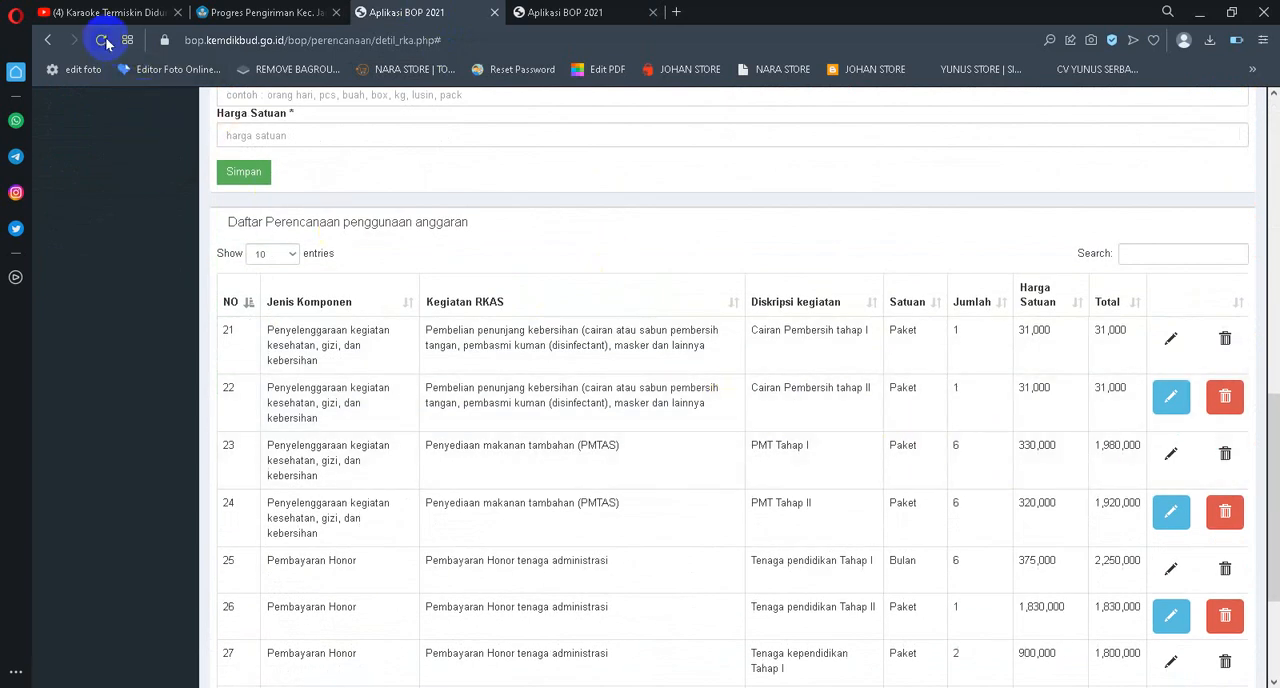
left_click(292, 255)
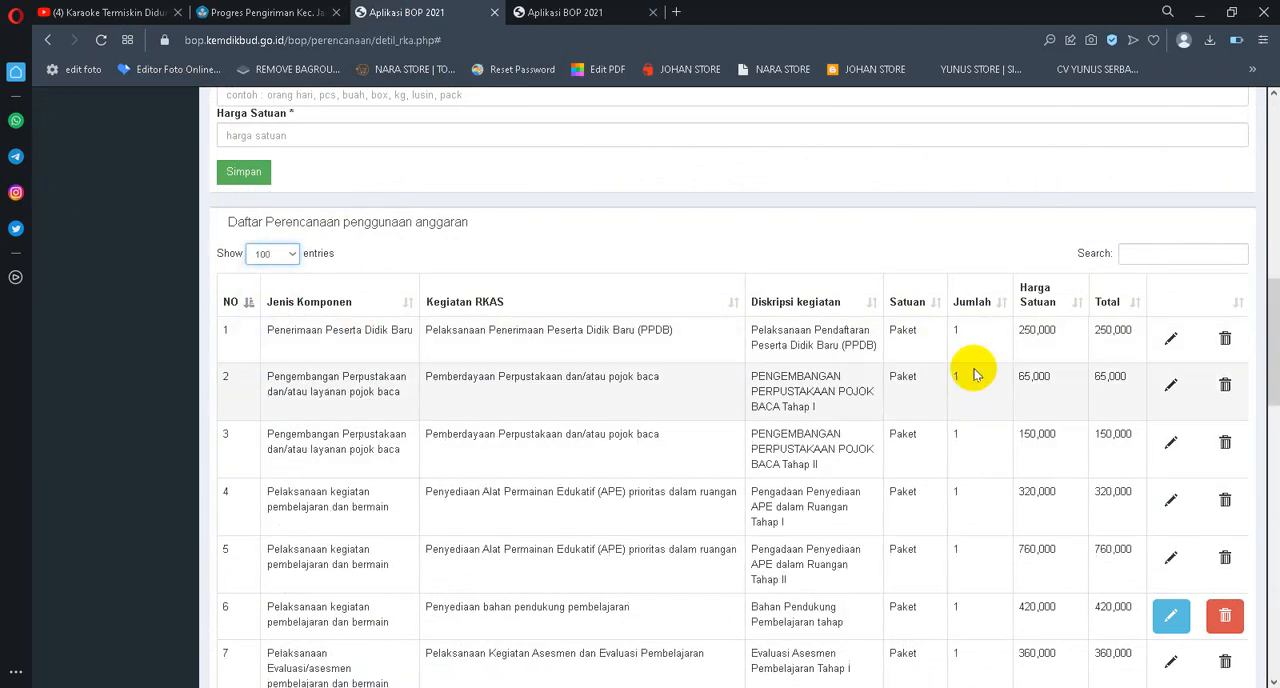
scroll(849, 360, "down", 15)
scroll(424, 155, "up", 5)
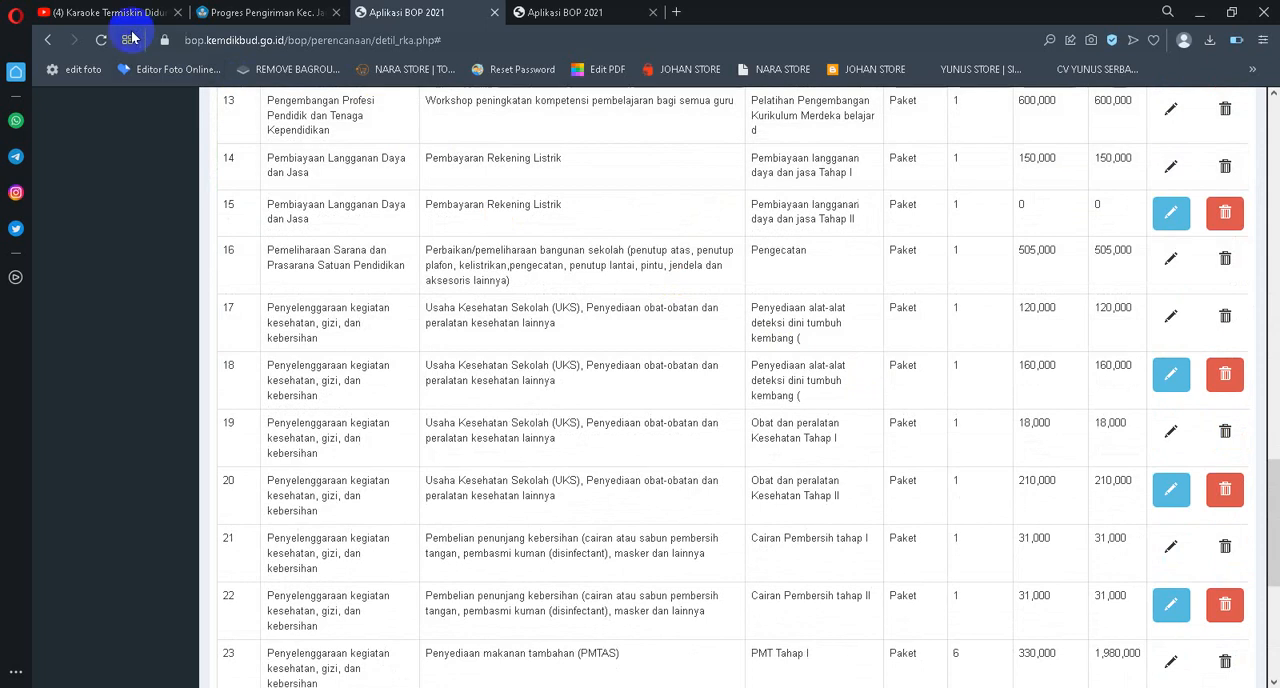
Reload the budget planning page and show 100 entries in its list
left_click(101, 41)
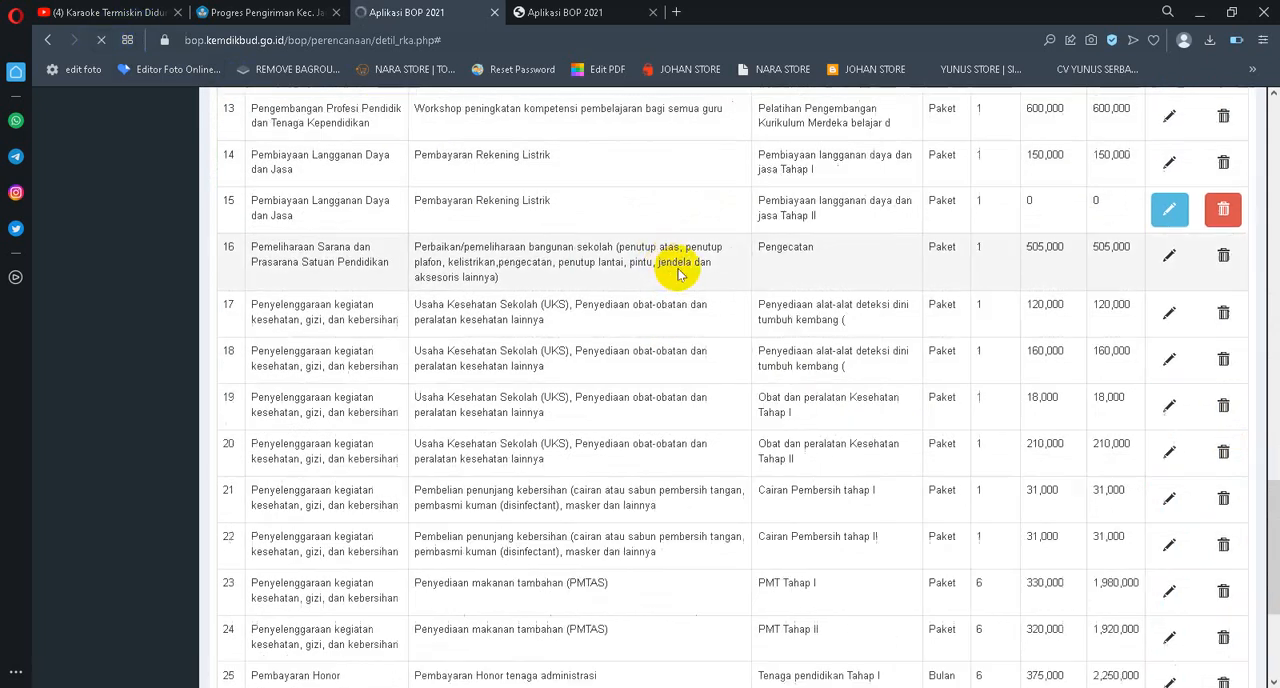
scroll(1089, 426, "up", 3)
scroll(1100, 432, "up", 1)
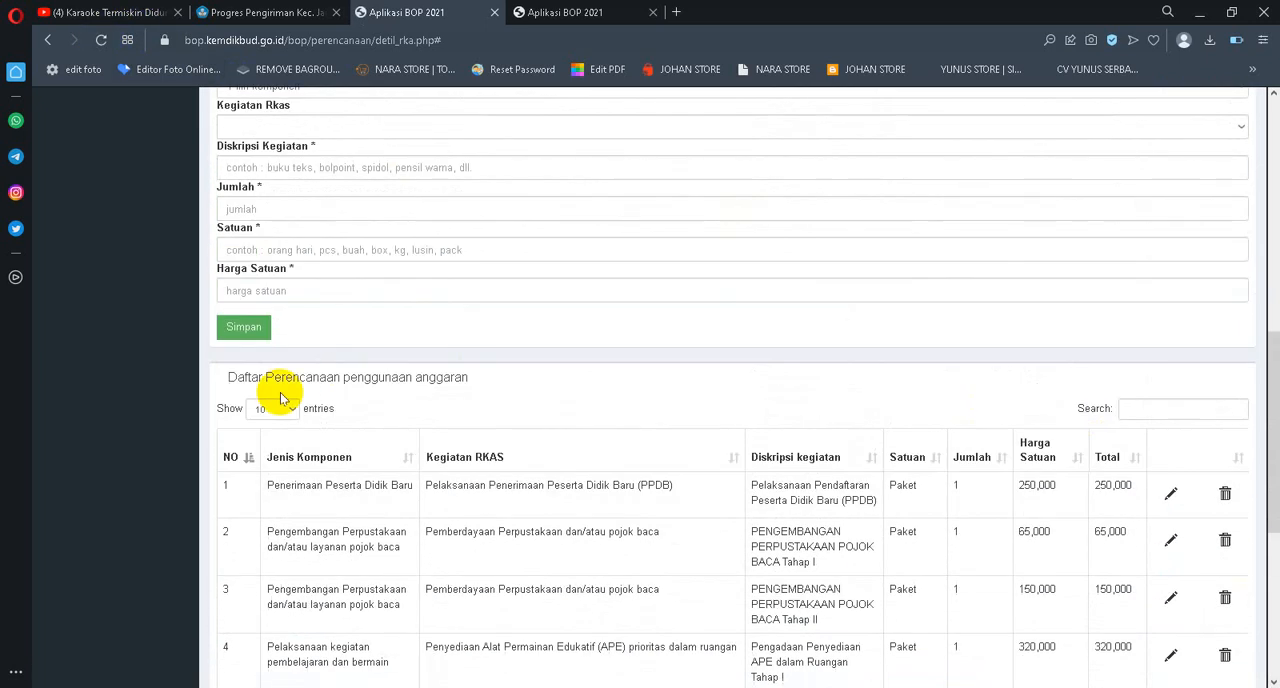
left_click(294, 411)
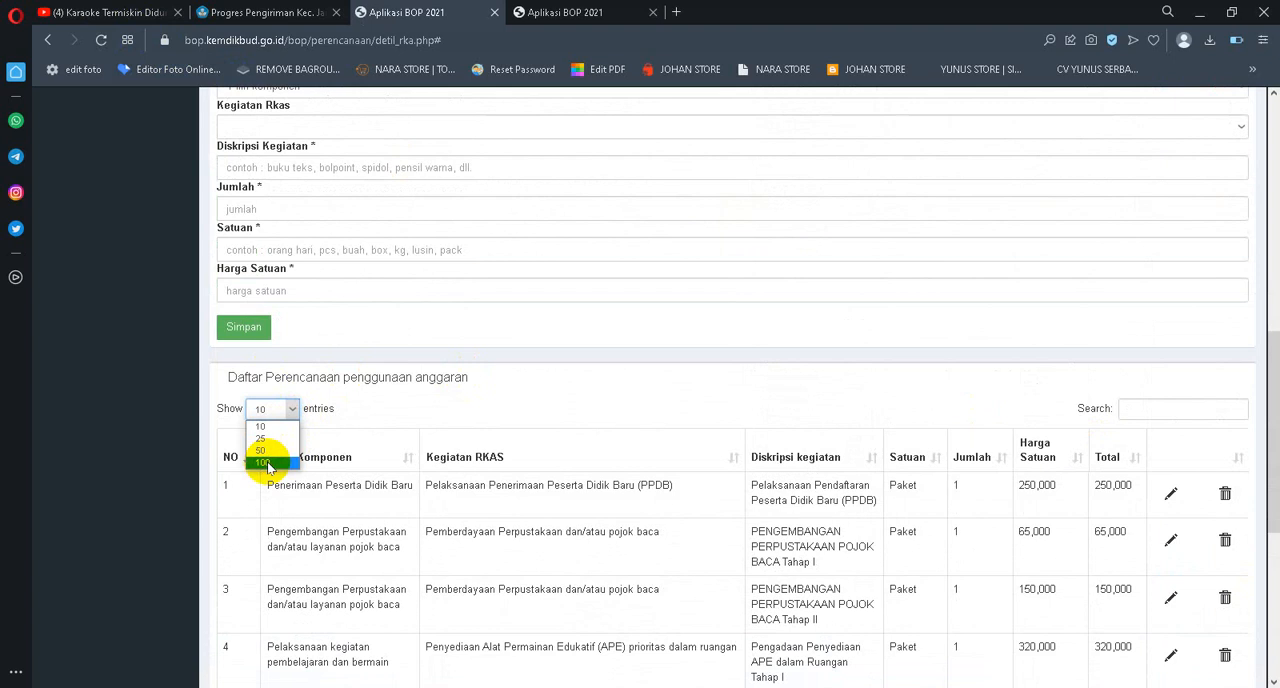
left_click(262, 462)
Examine the full planning list for items still open to editing, checking the amounts of the honorarium items and Buku Majalah Pijar
scroll(1170, 466, "down", 7)
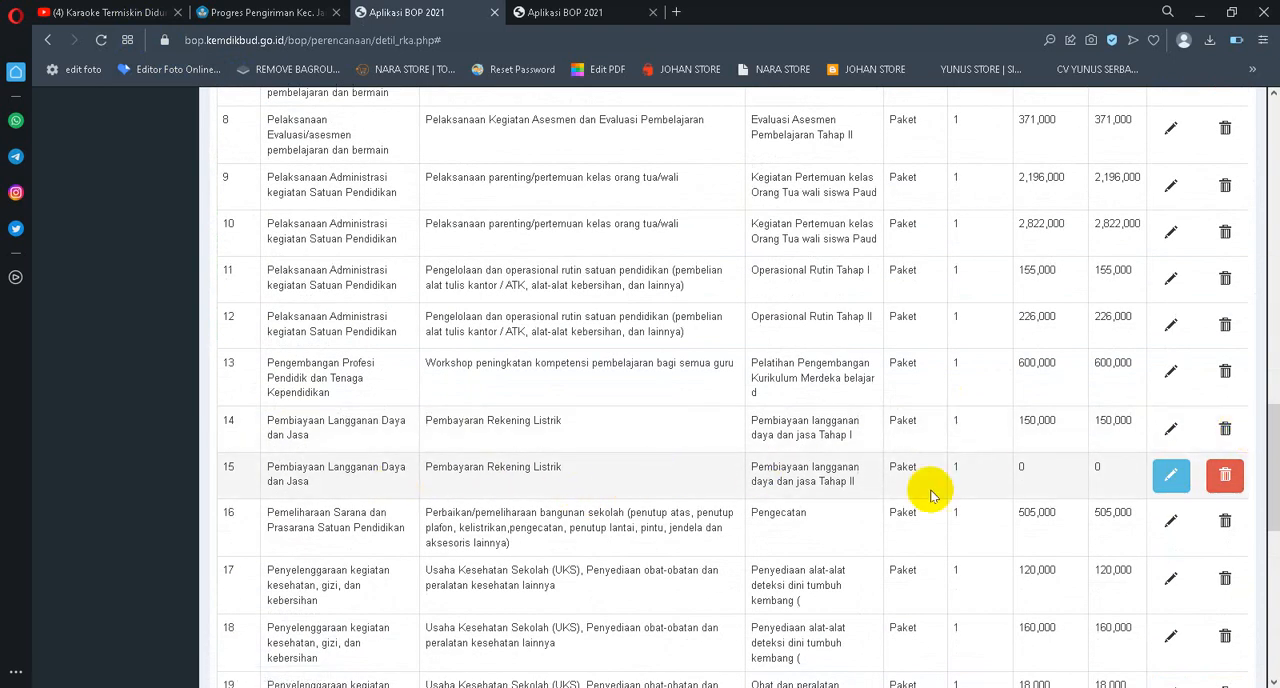
scroll(930, 495, "down", 2)
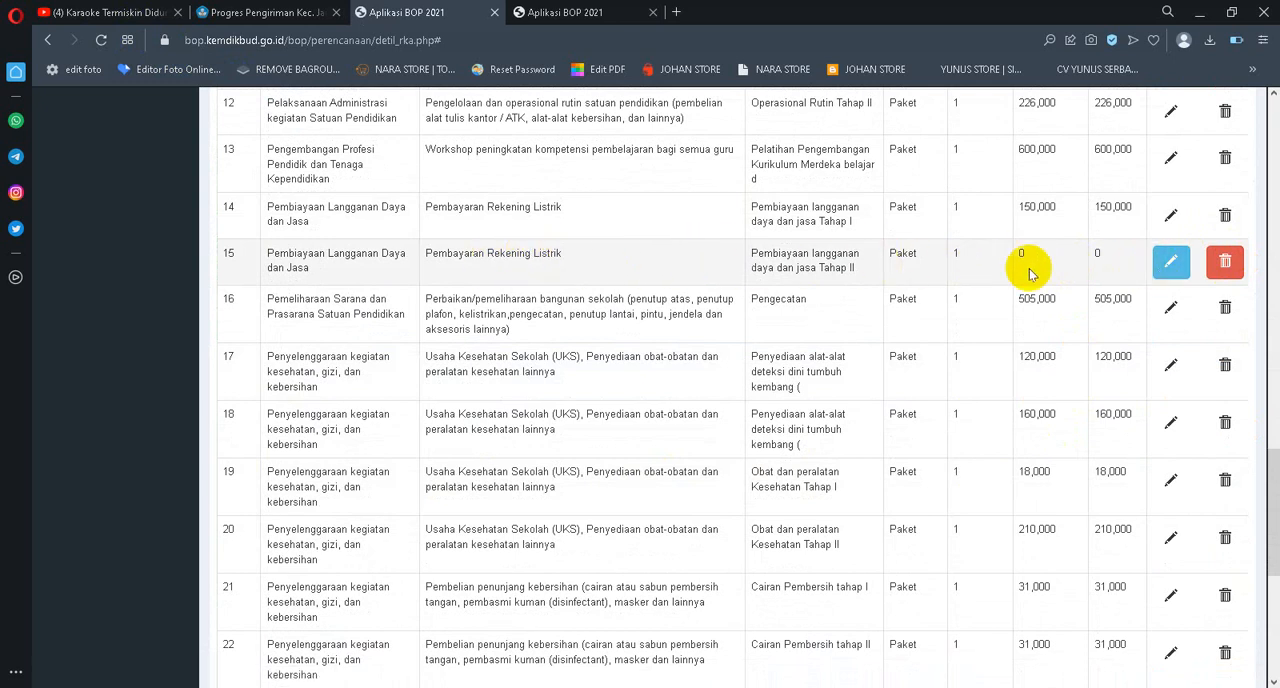
scroll(1143, 280, "down", 5)
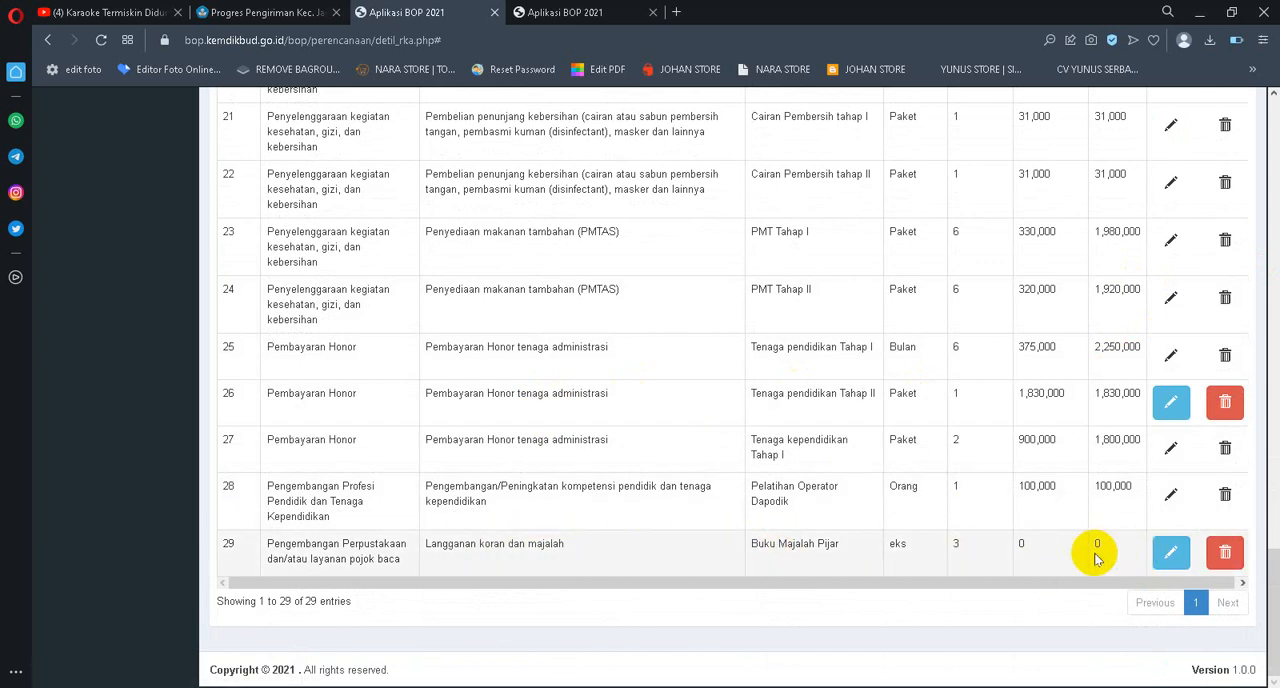
left_click_drag(1116, 553, 903, 551)
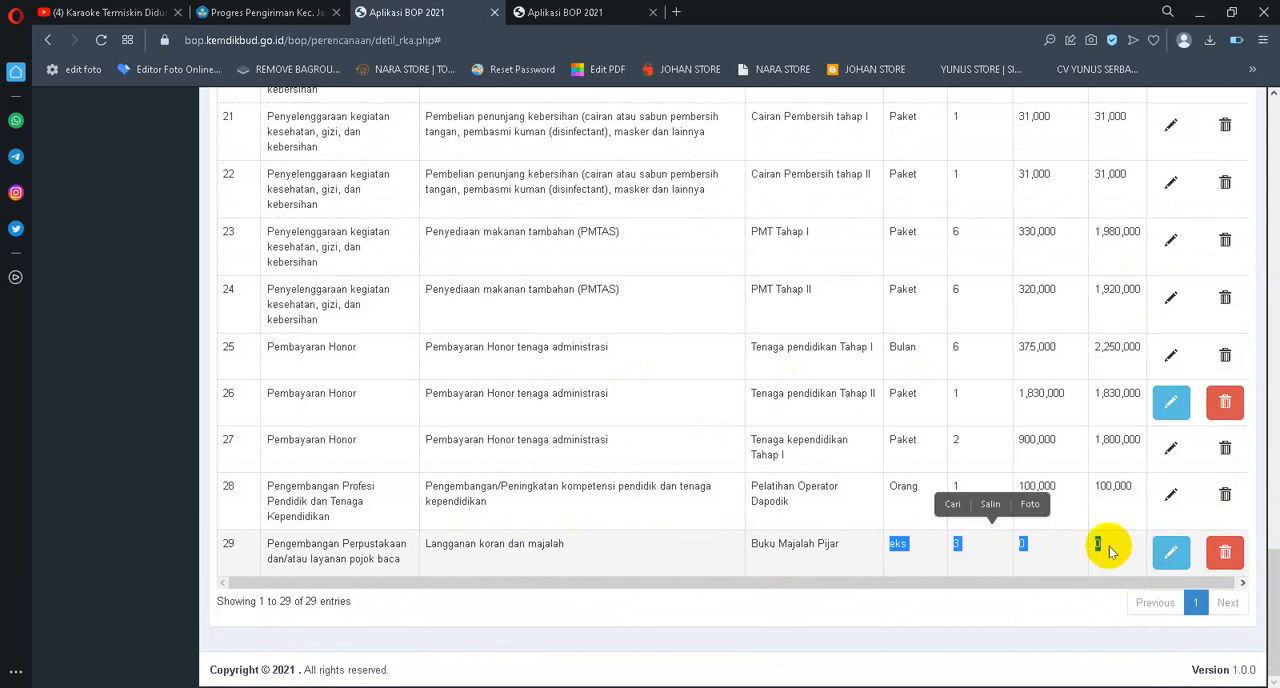
left_click(1116, 546)
scroll(1109, 457, "up", 7)
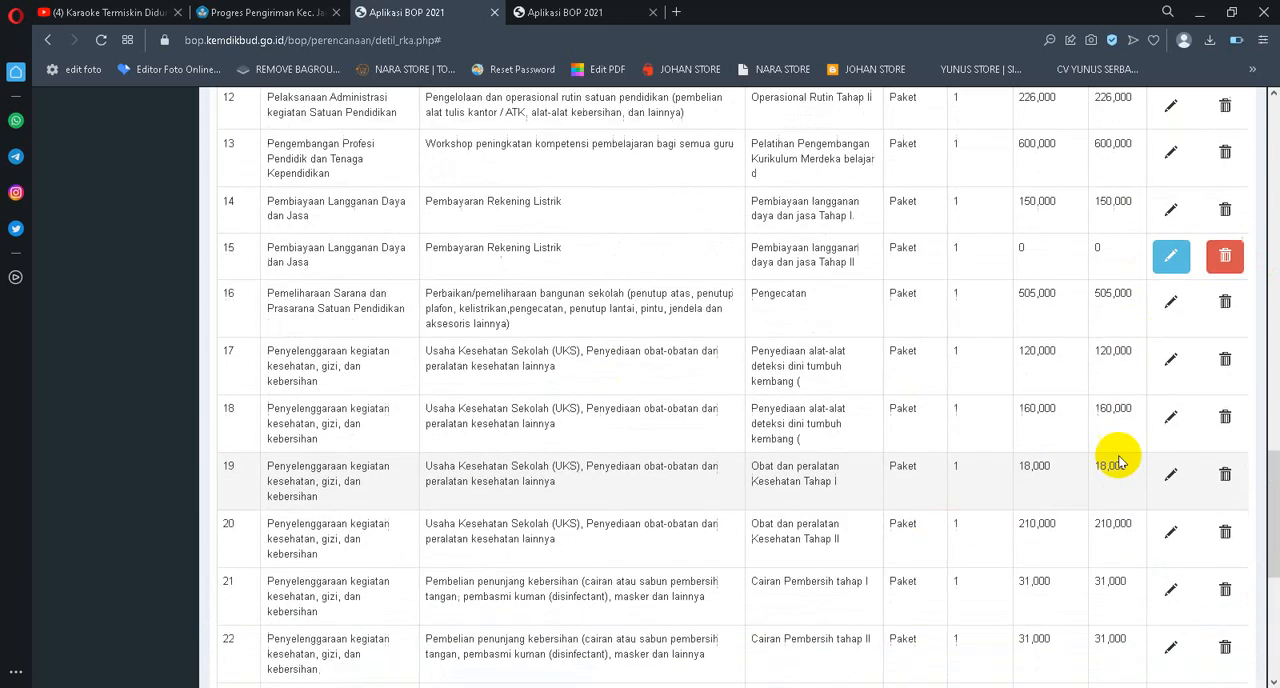
scroll(1066, 447, "up", 6)
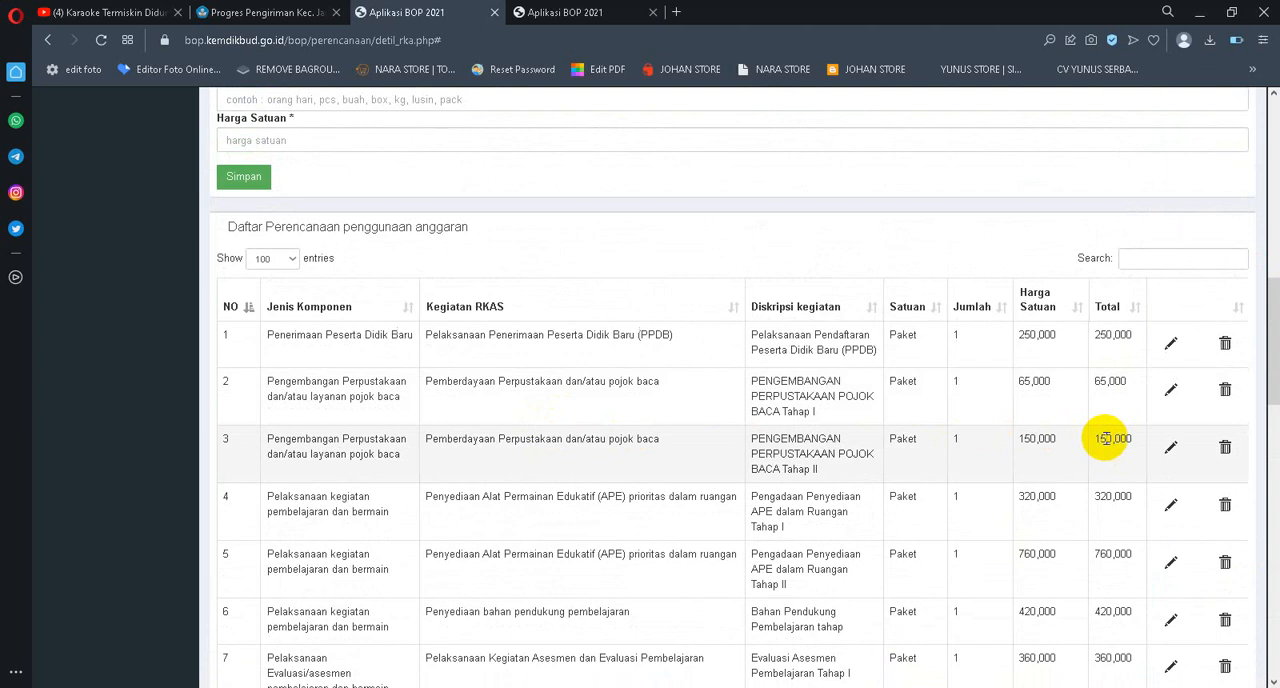
scroll(1113, 438, "down", 12)
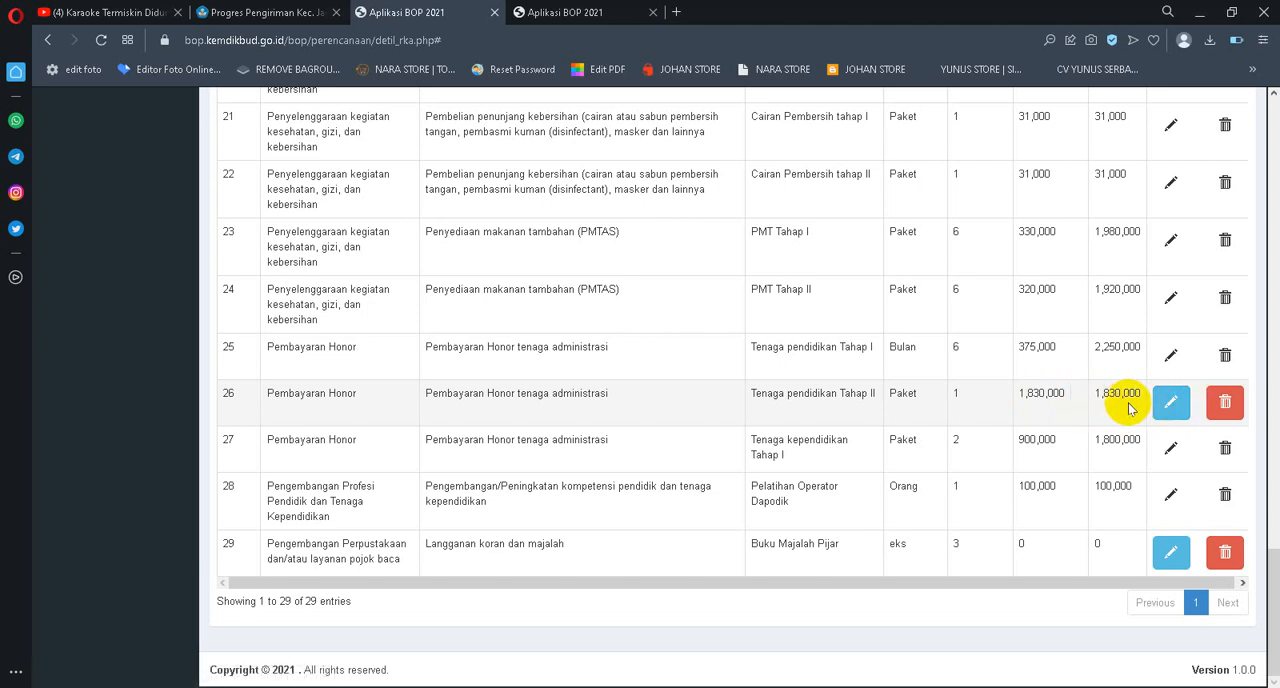
scroll(1129, 405, "up", 1)
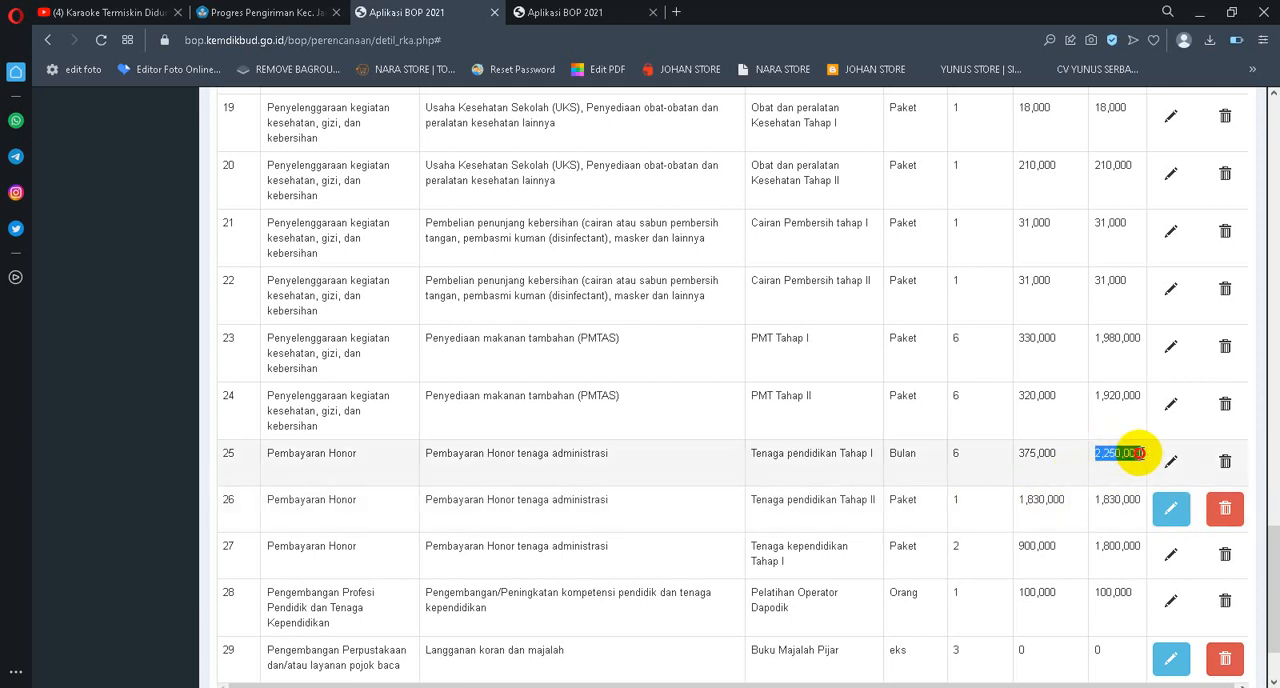
left_click_drag(1140, 453, 1142, 455)
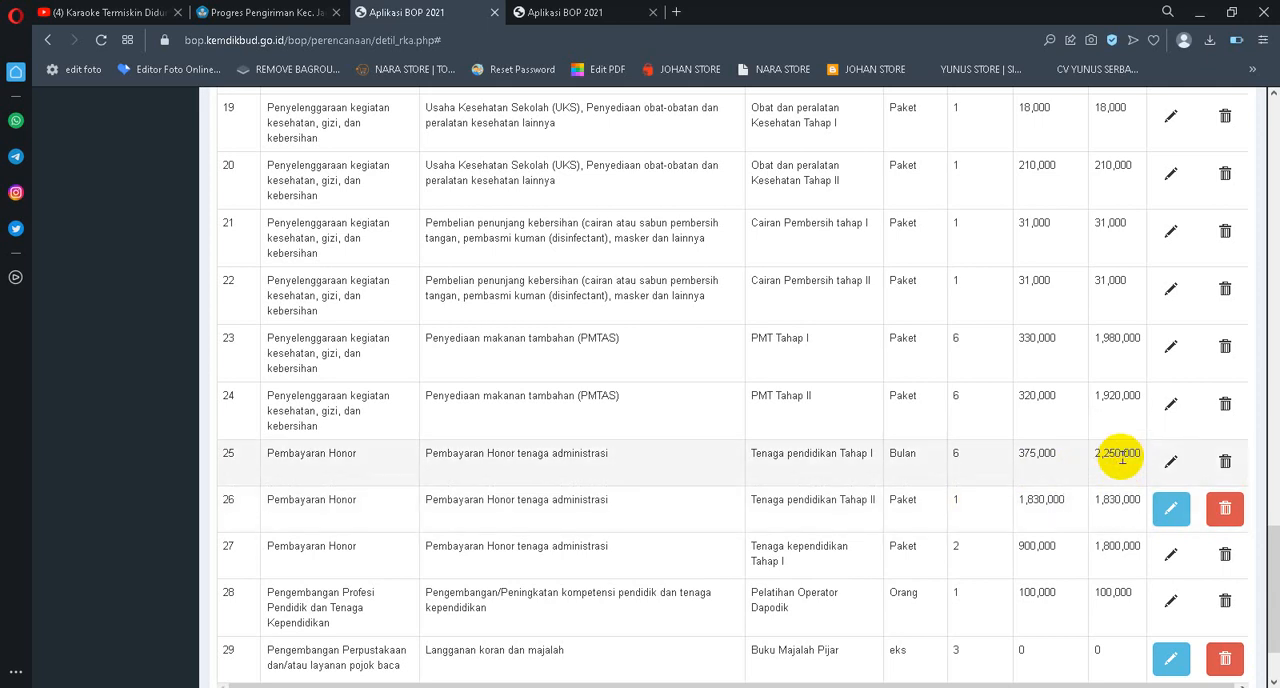
scroll(1122, 457, "up", 1)
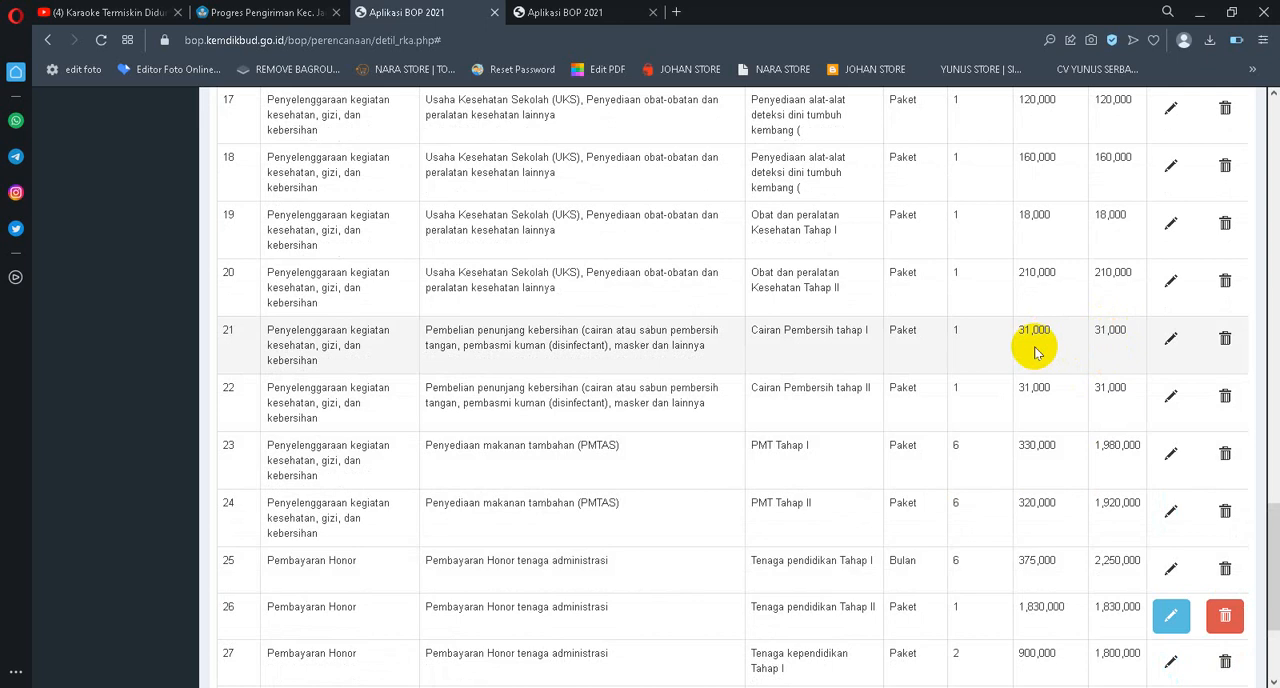
Return to the Tahap II report and compare the remaining funds with the realisation of items 21 to 29
left_click(556, 12)
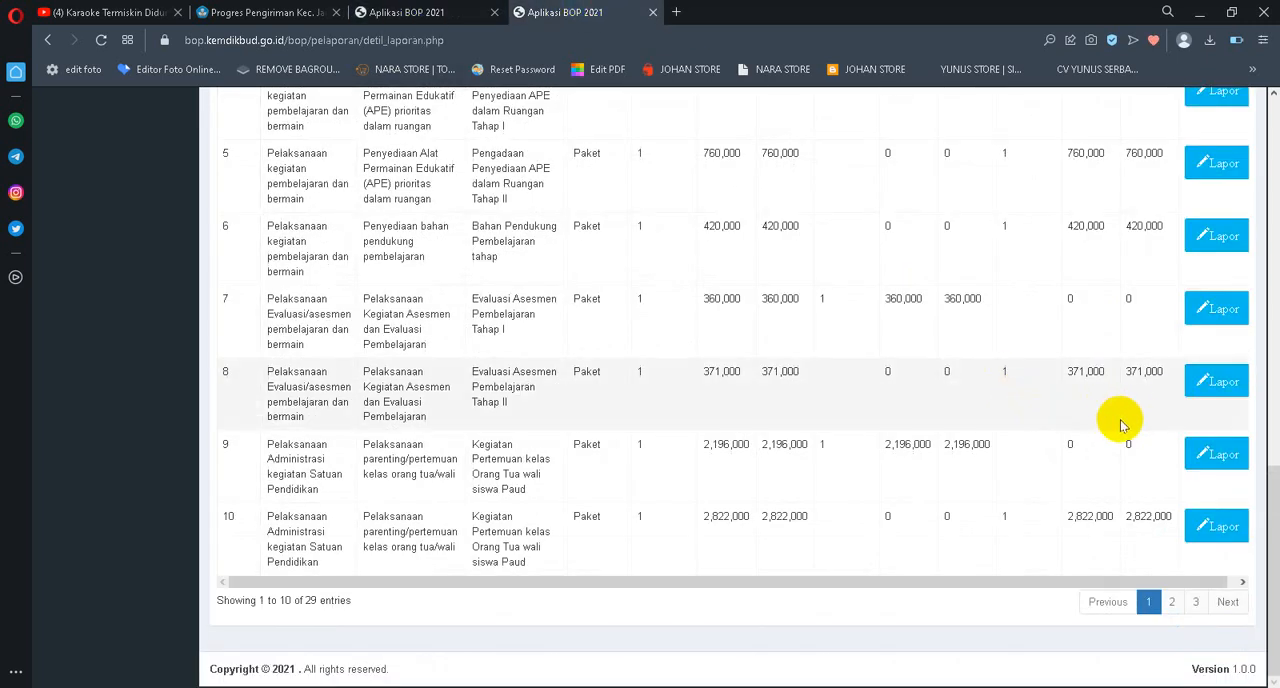
left_click(1195, 601)
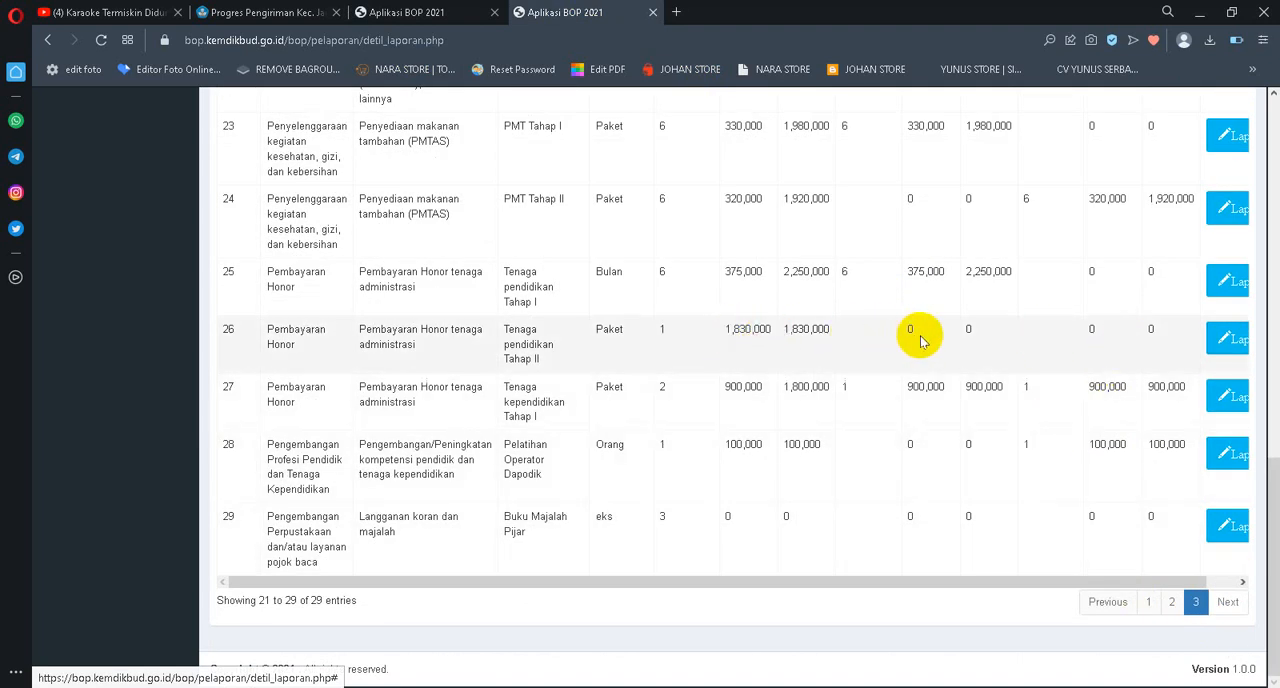
scroll(760, 310, "up", 10)
scroll(663, 362, "down", 1)
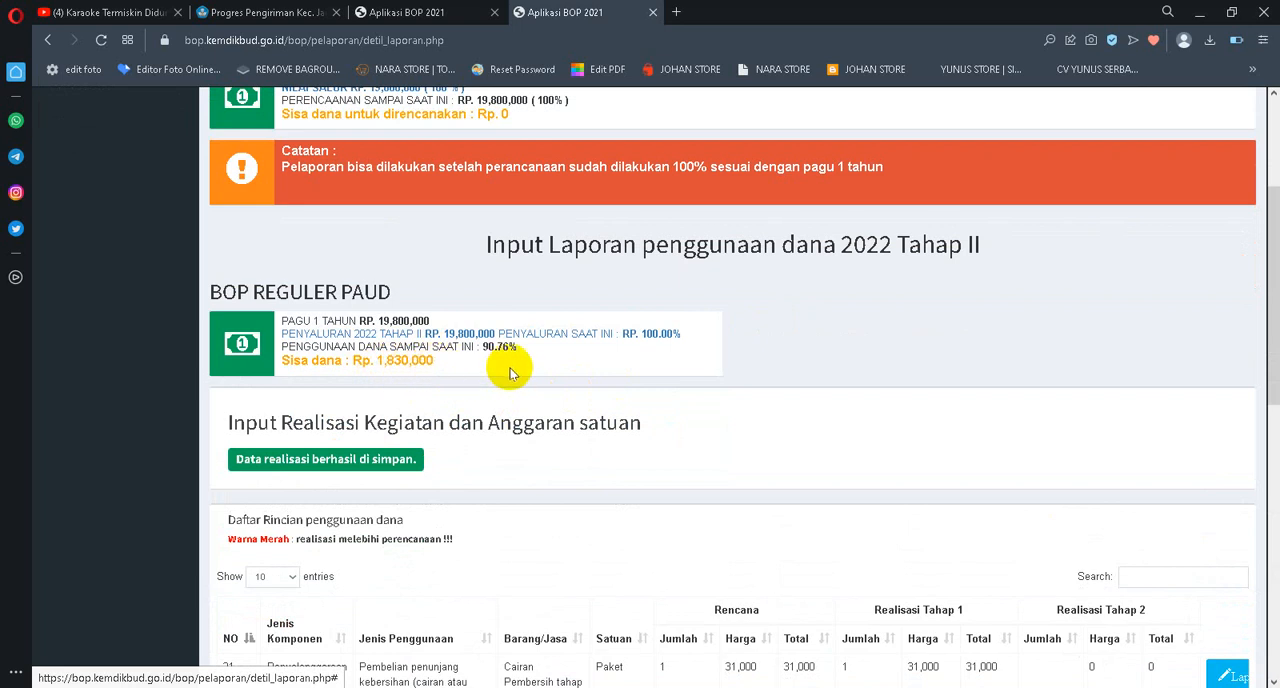
scroll(510, 373, "down", 2)
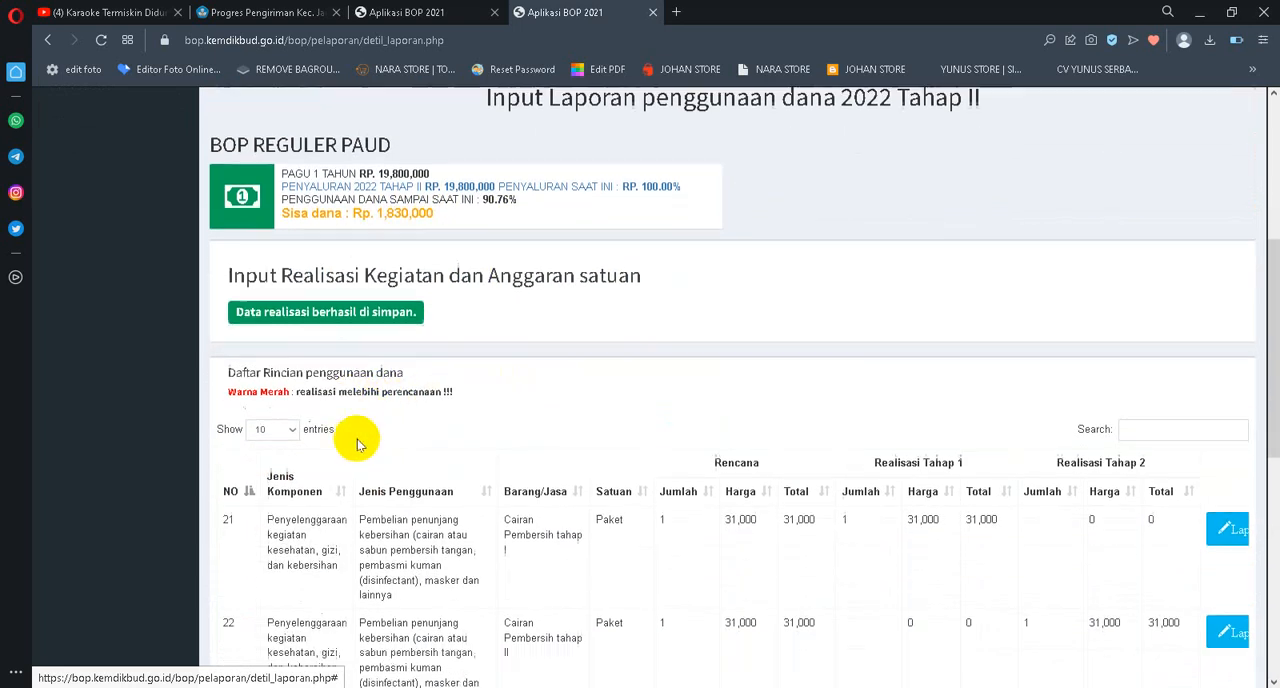
scroll(358, 444, "down", 1)
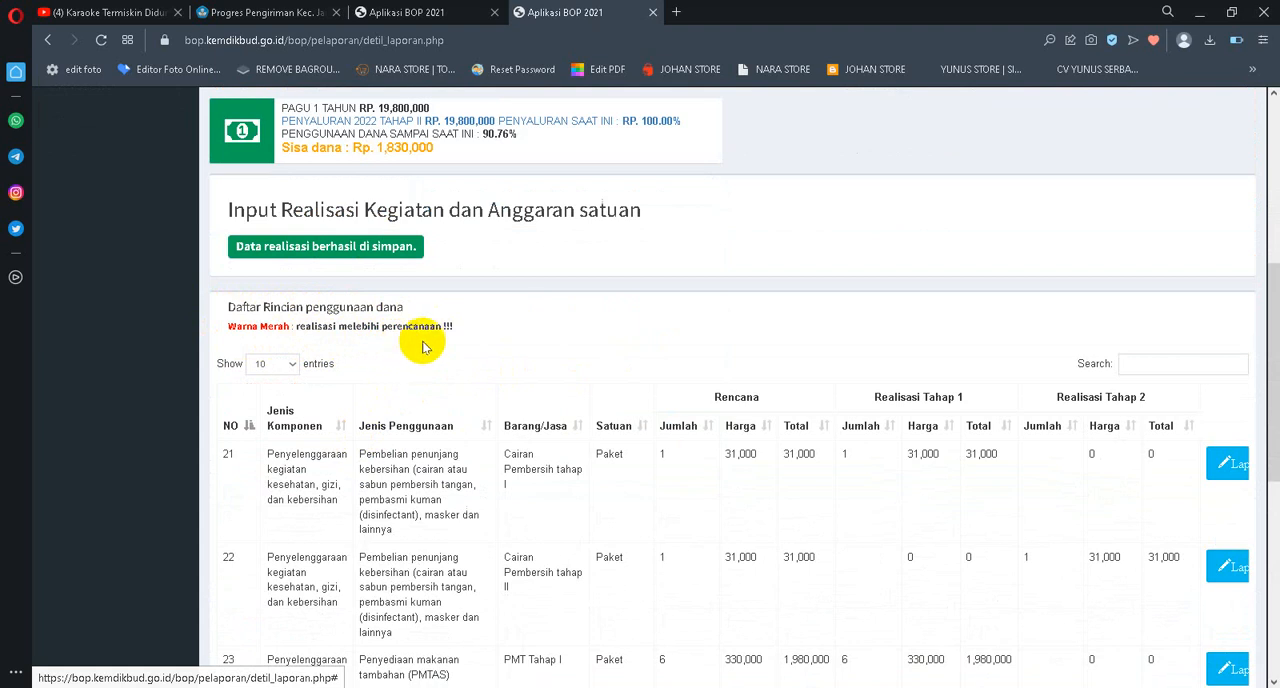
scroll(520, 355, "down", 8)
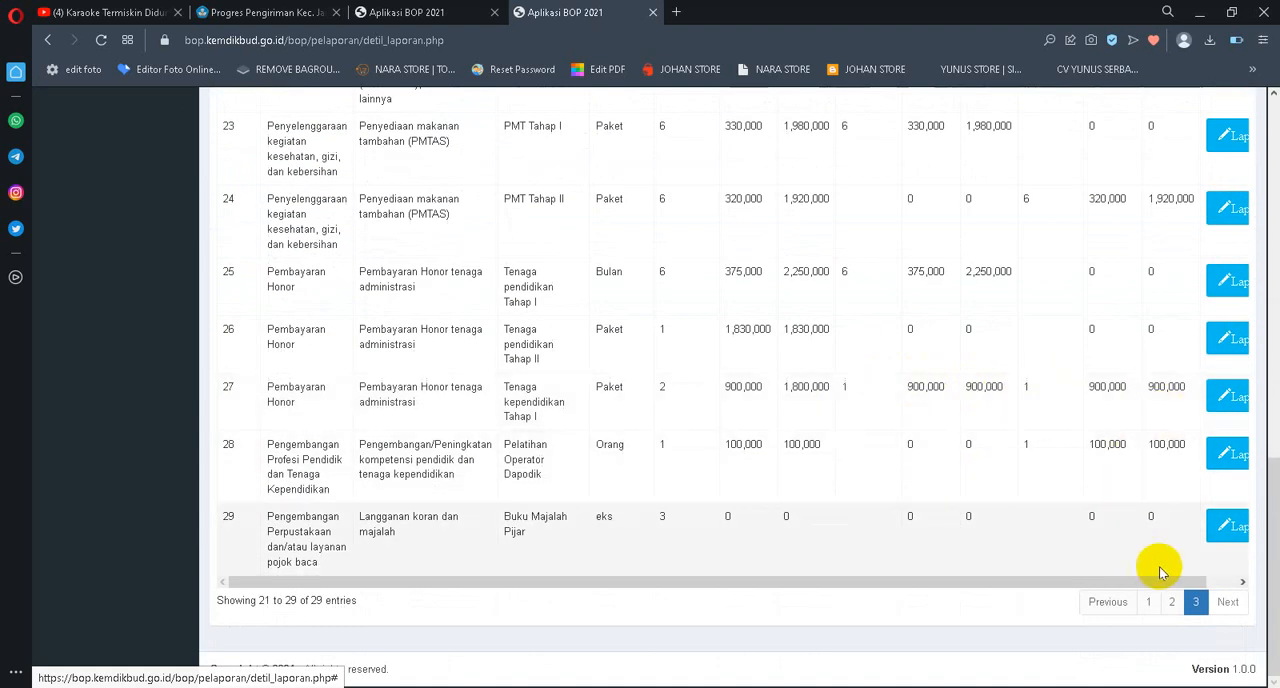
Show 100 entries in the Tahap II report list and look for planned items that have no realisation
scroll(729, 420, "up", 6)
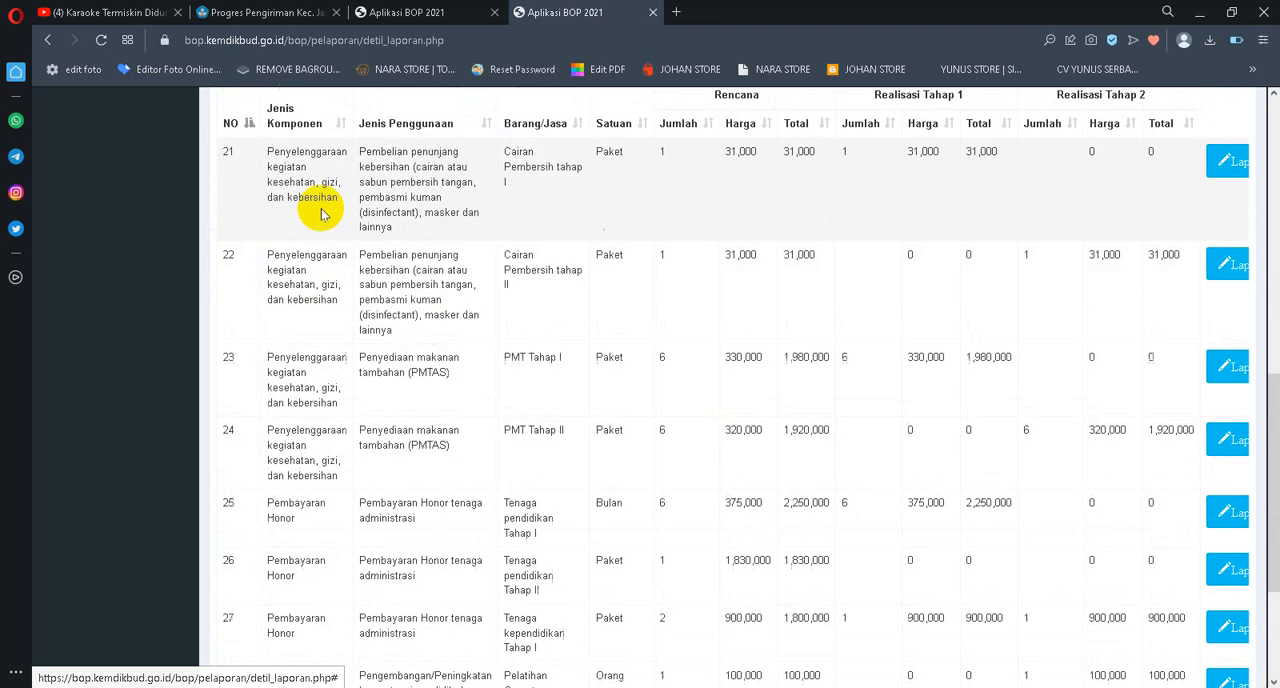
left_click(294, 258)
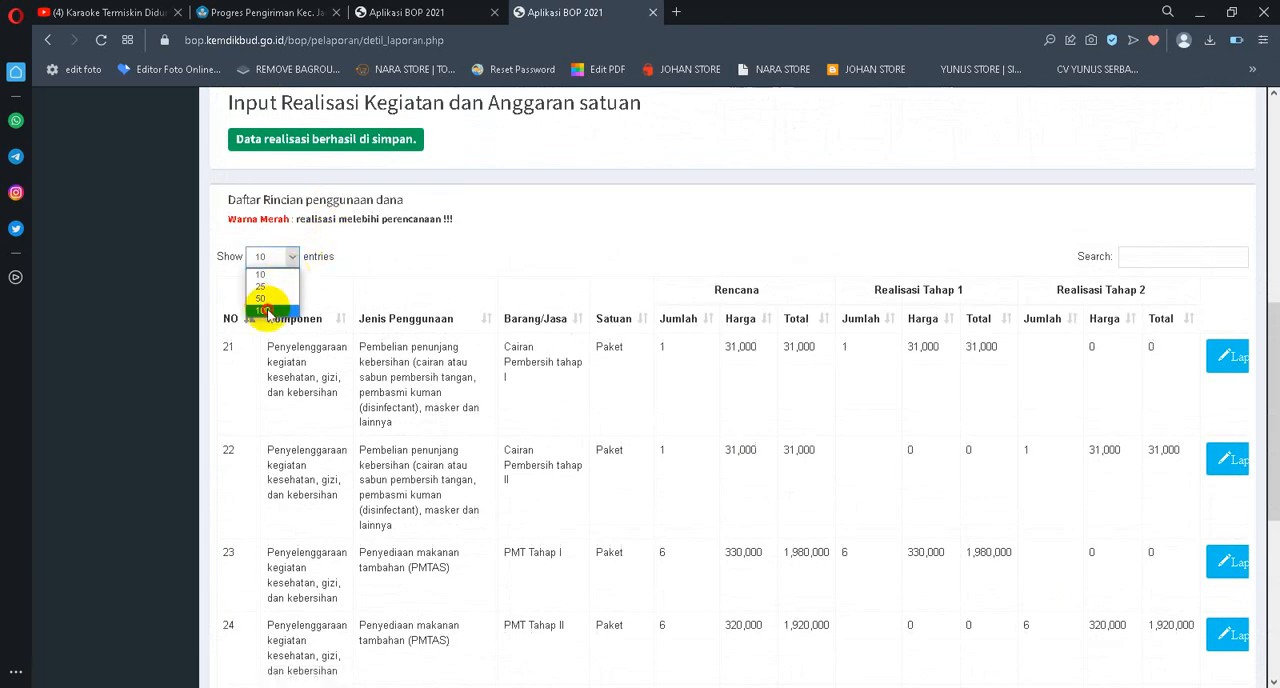
left_click(268, 319)
scroll(1114, 271, "down", 10)
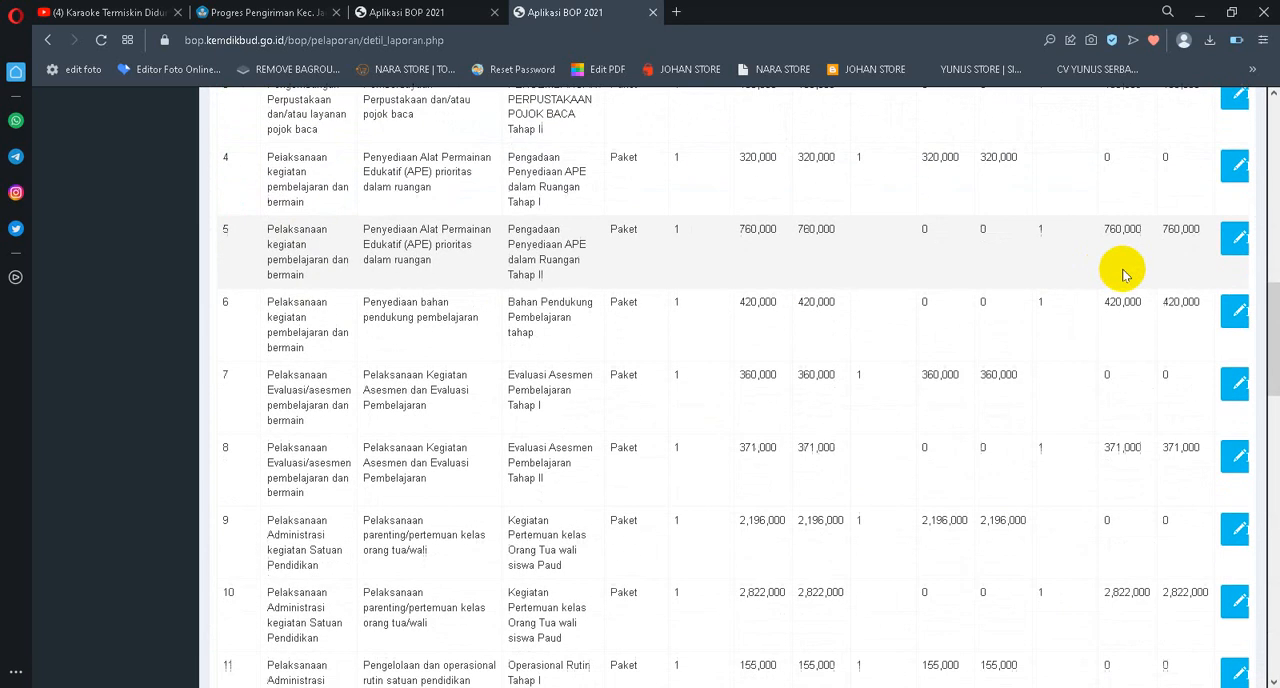
scroll(1126, 273, "down", 7)
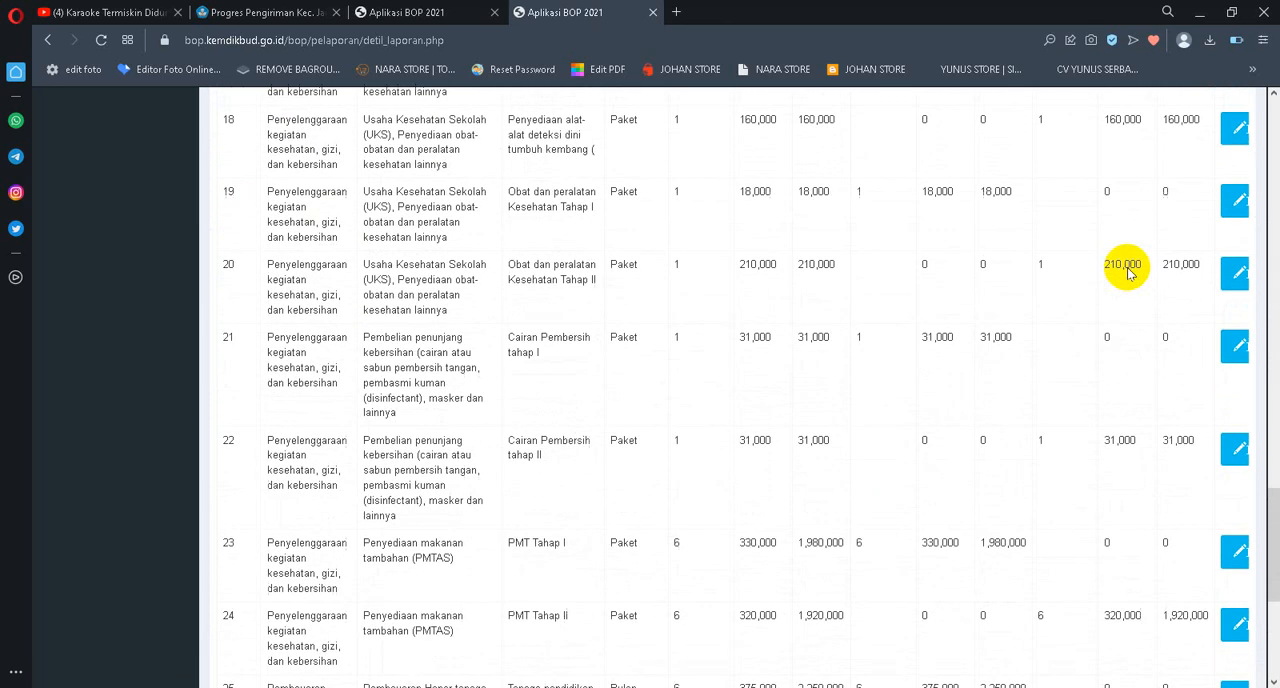
scroll(1130, 275, "down", 3)
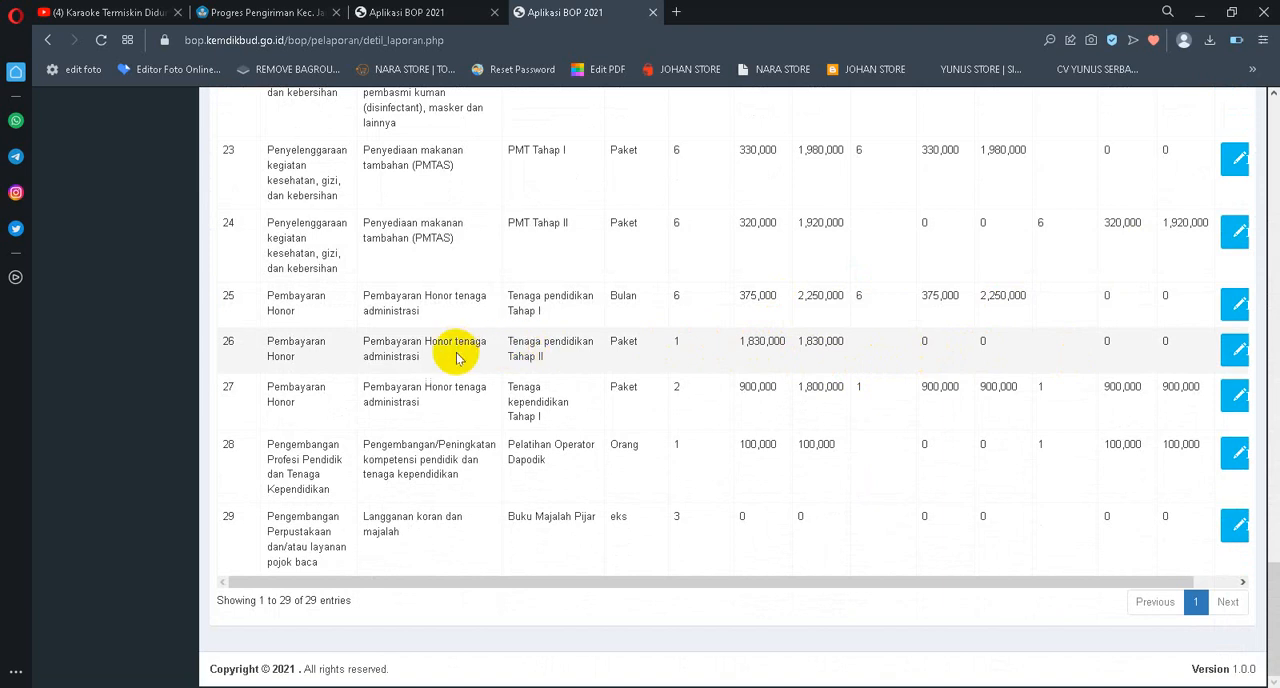
Report the Tahap 2 realisation of Tenaga pendidikan Tahap II with jumlah 1 and harga satuan 1830000, and check the remaining funds
left_click(1234, 354)
left_click_drag(447, 579, 177, 585)
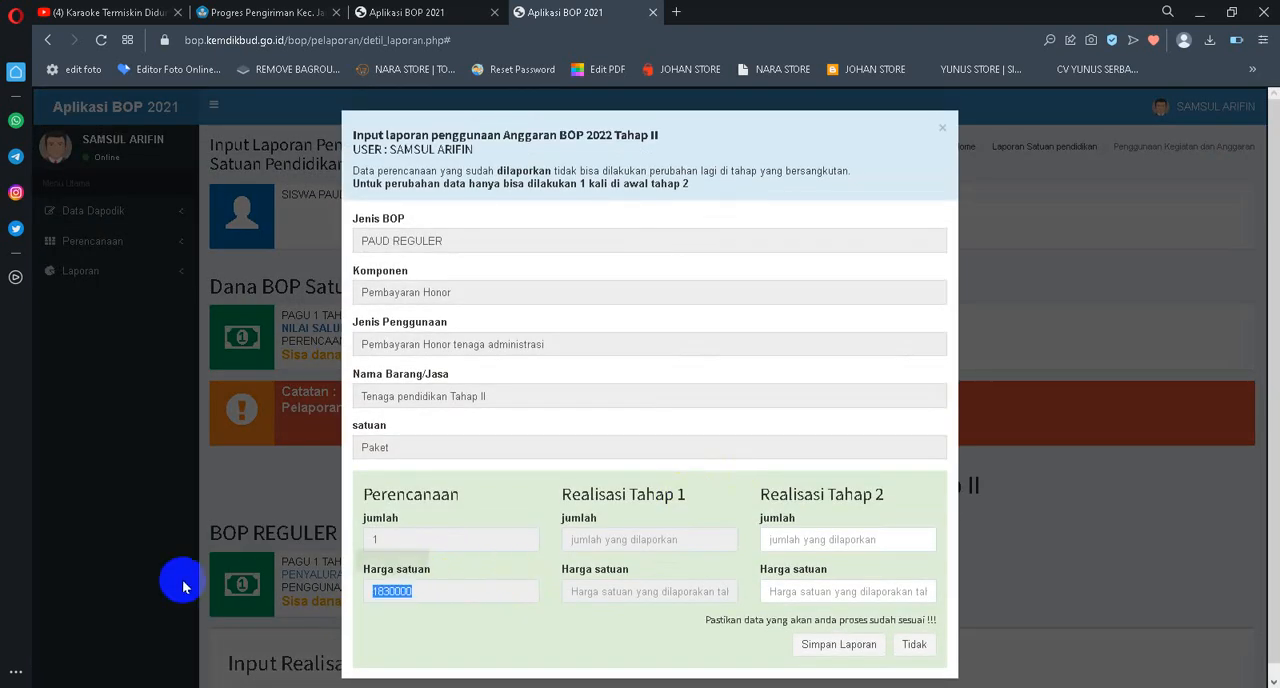
left_click(804, 545)
type("1")
key("Tab")
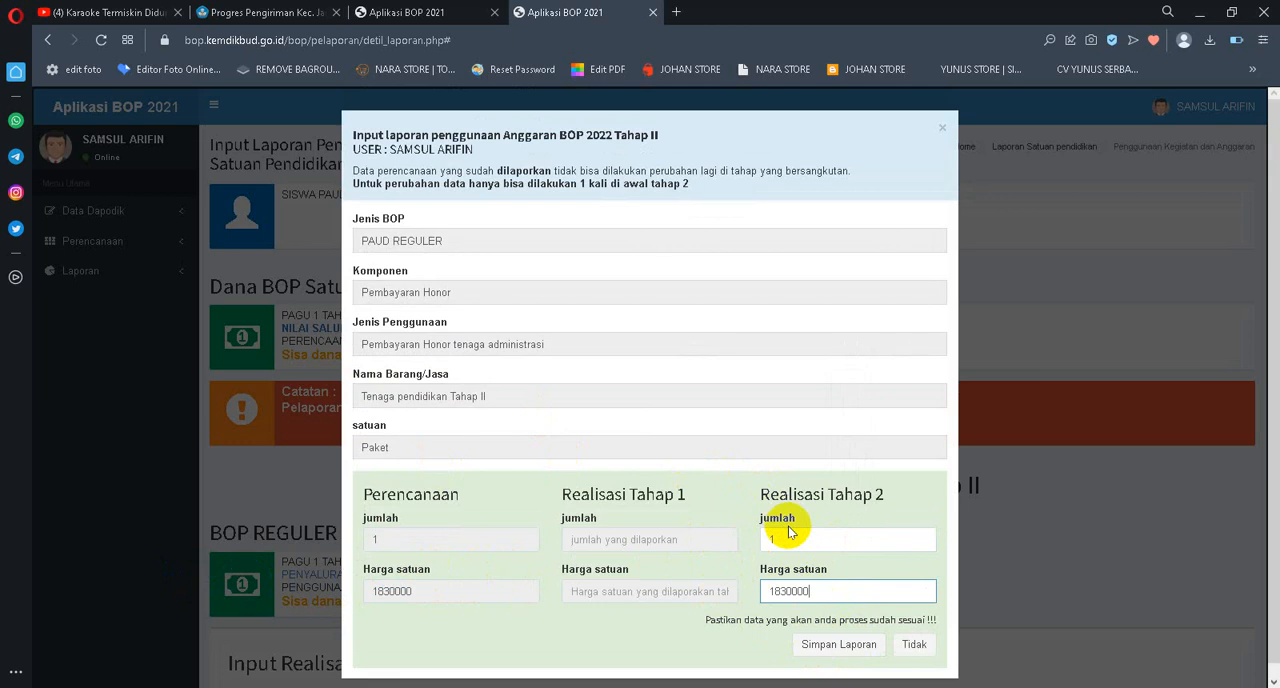
left_click(819, 646)
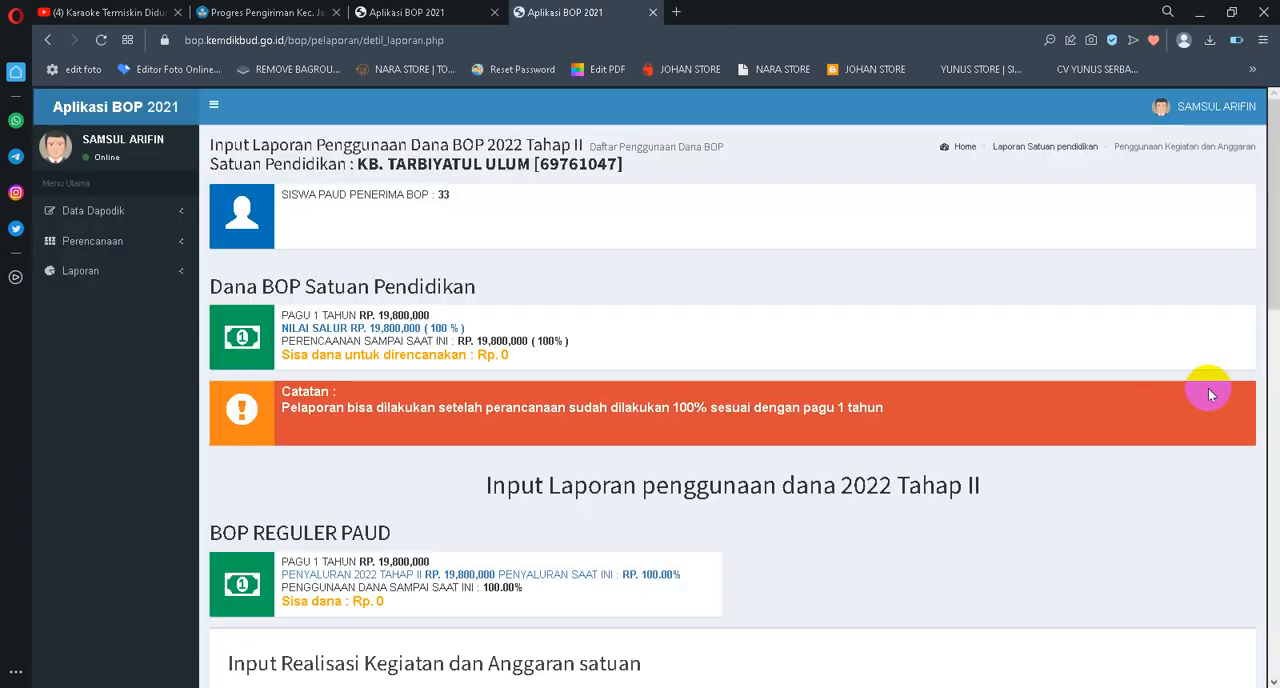
scroll(620, 430, "down", 3)
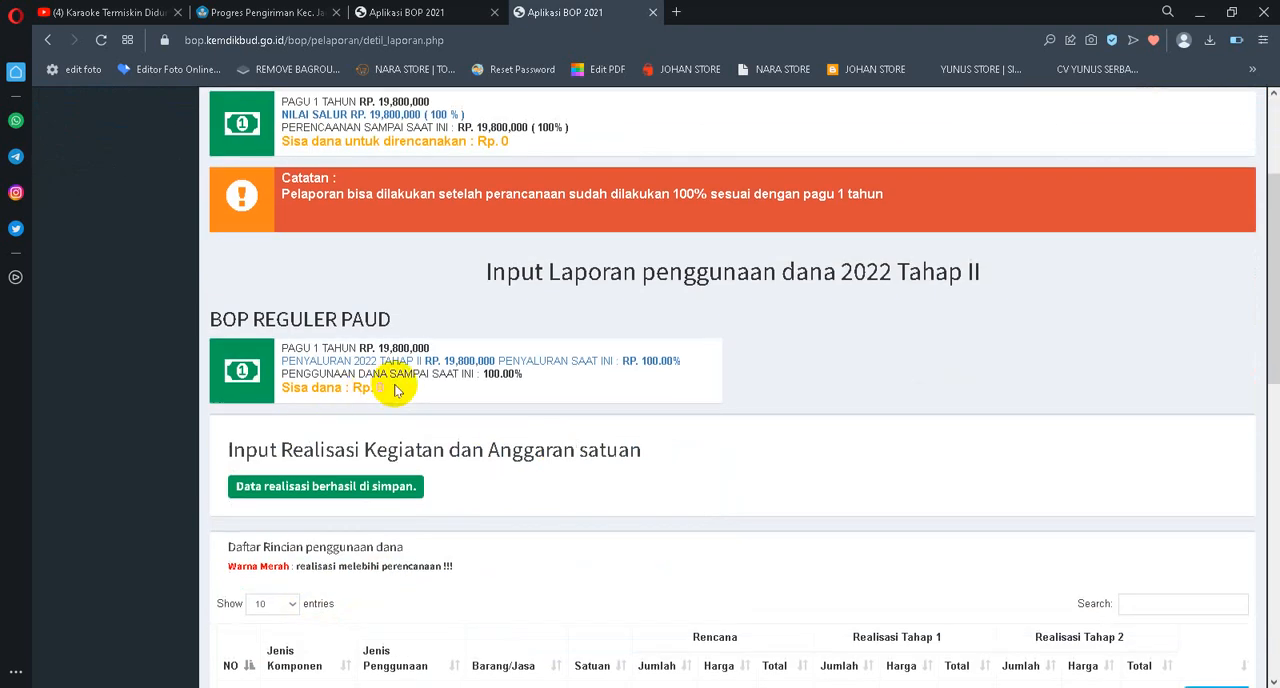
Switch to the budget planning page and show 100 entries, looking through the list for zero-value items
left_click(404, 12)
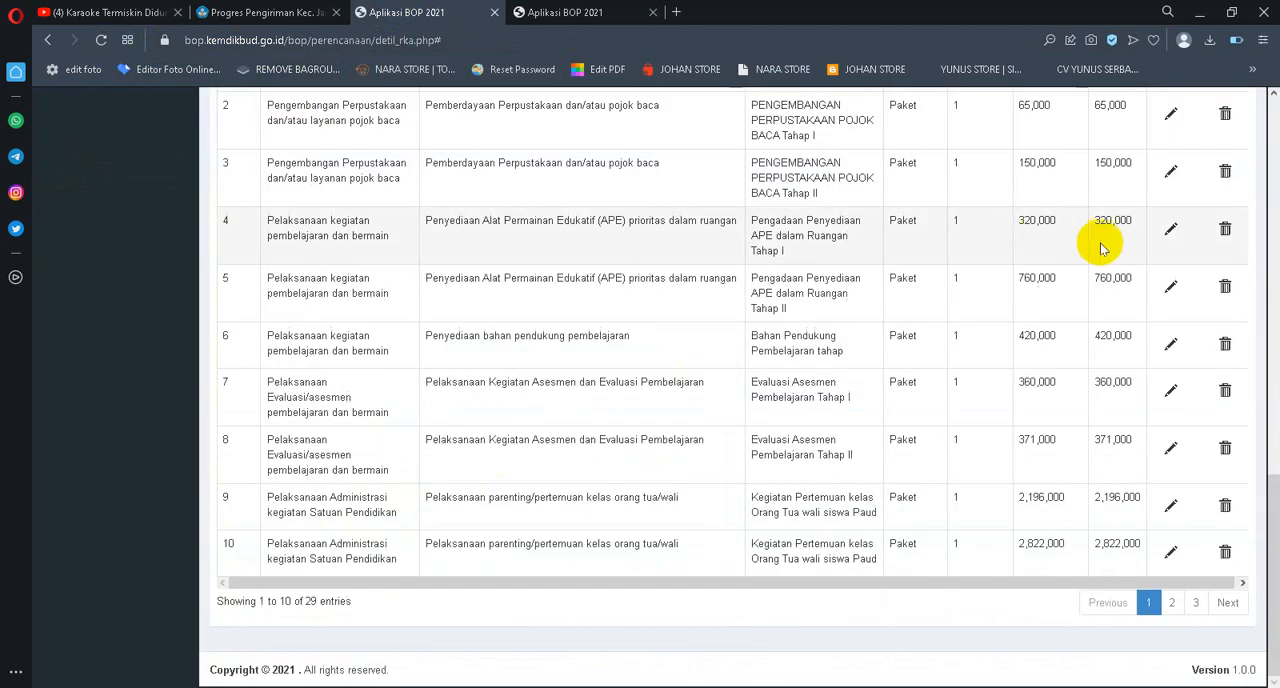
scroll(452, 288, "up", 3)
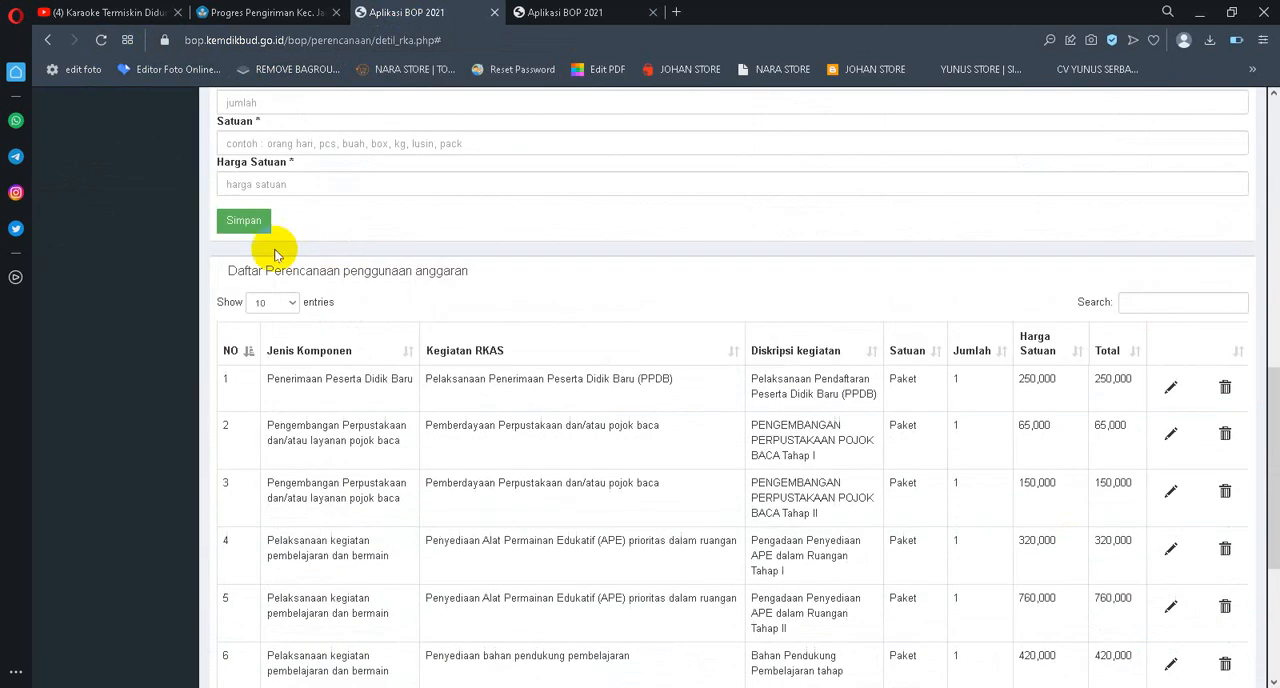
left_click(286, 302)
left_click(262, 344)
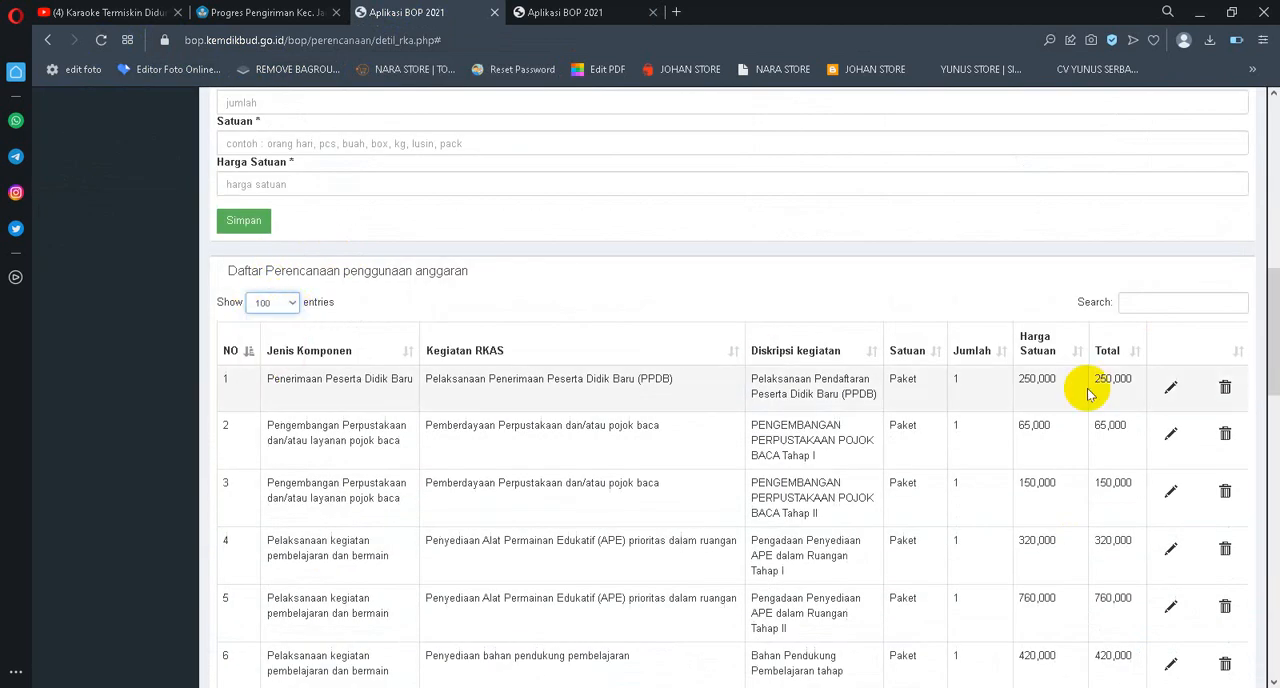
scroll(1170, 380, "down", 6)
scroll(1180, 377, "down", 8)
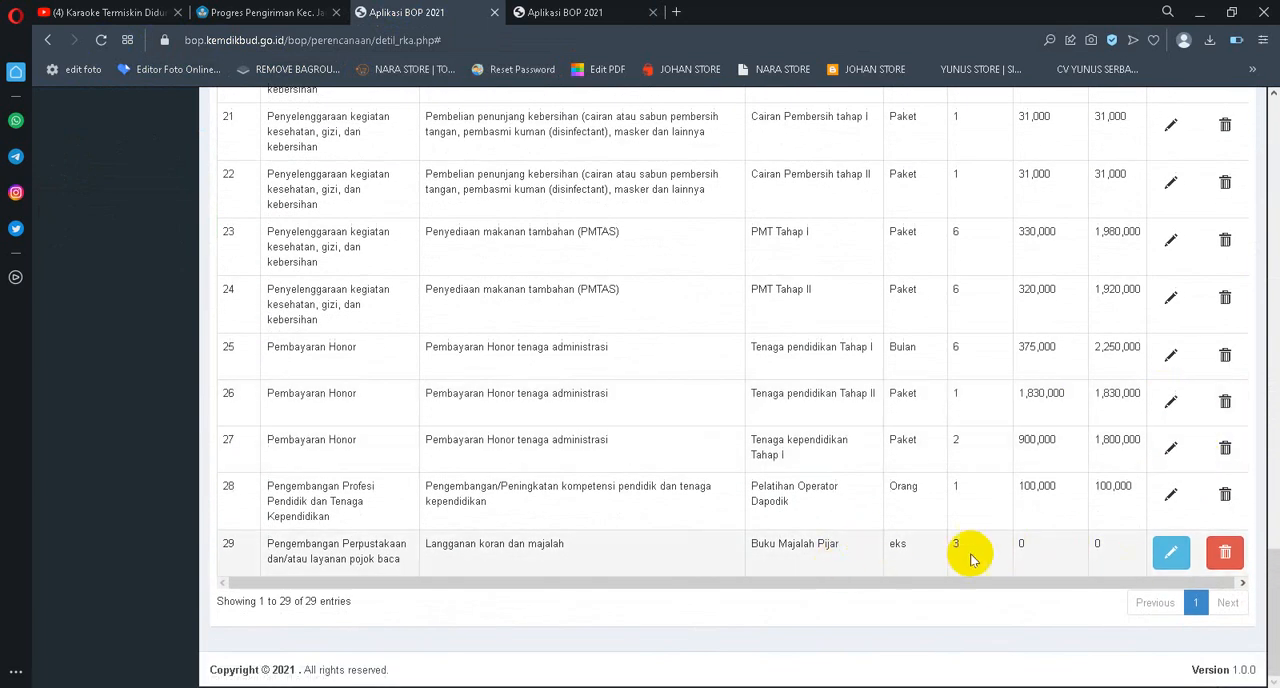
Delete the zero-value Buku Majalah Pijar item from the budget plan
left_click(1225, 554)
scroll(818, 508, "down", 3)
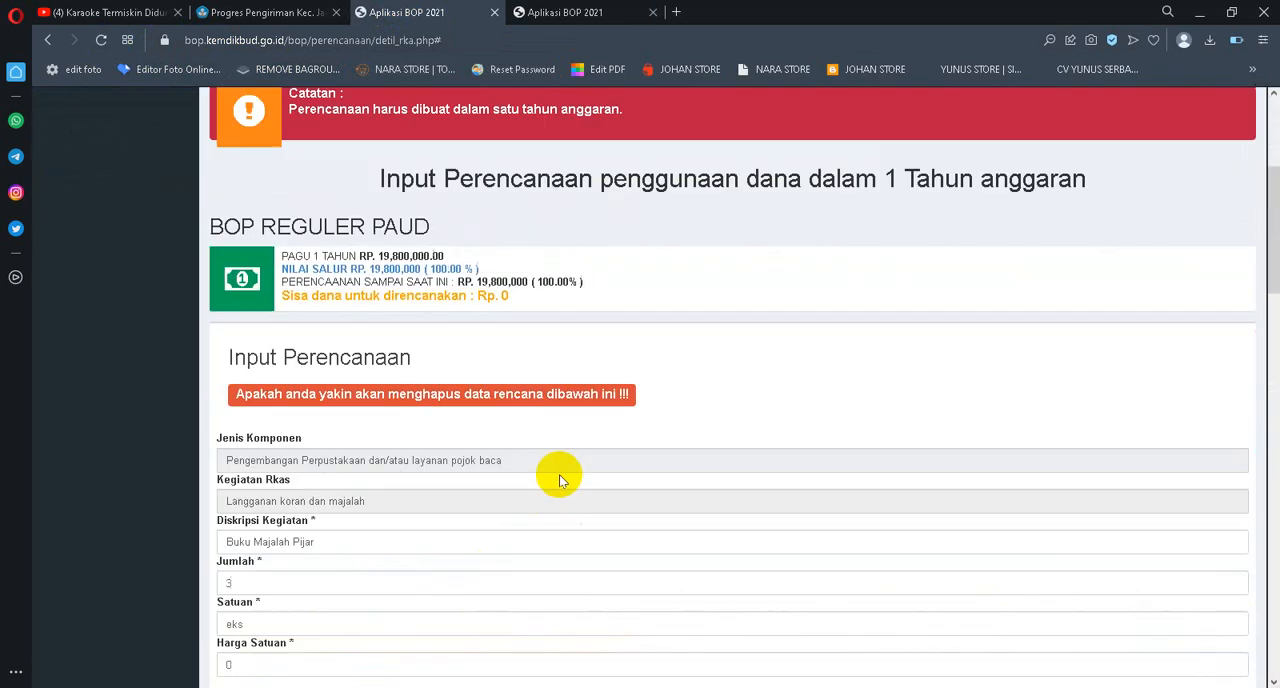
scroll(330, 440, "down", 3)
scroll(367, 474, "down", 1)
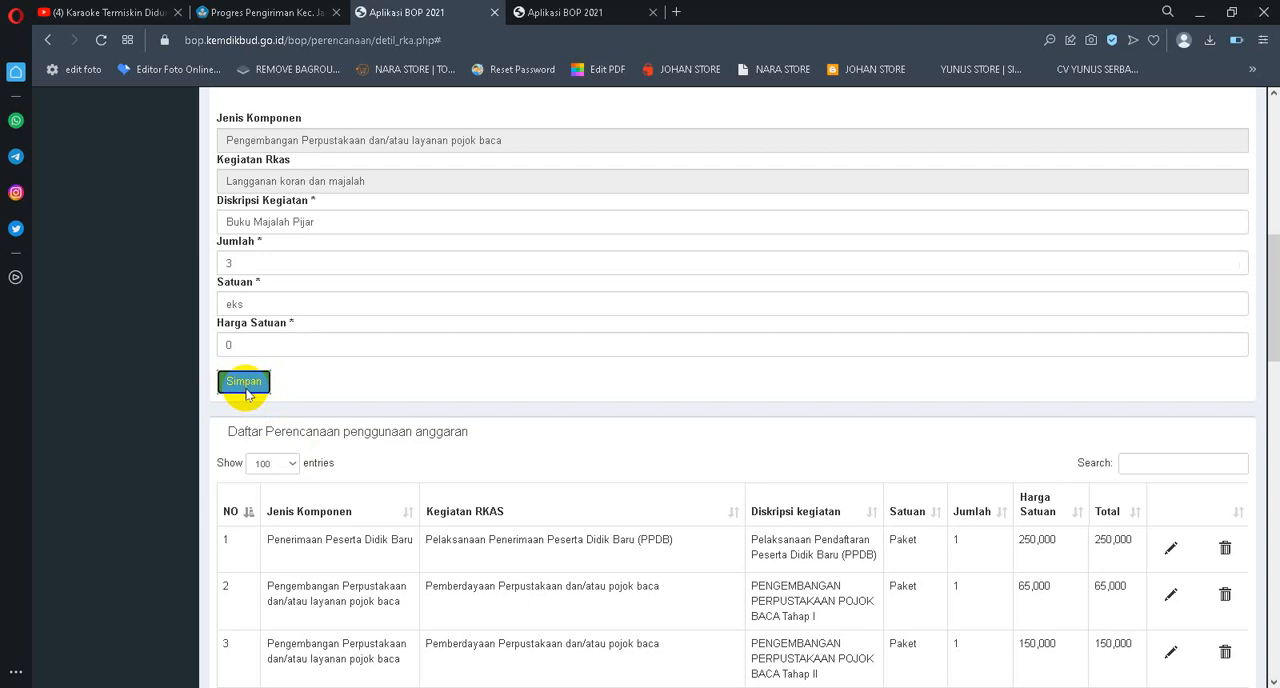
left_click(244, 384)
Delete the zero-value Pembiayaan langganan daya dan jasa Tahap II item from the budget plan
scroll(1109, 388, "down", 4)
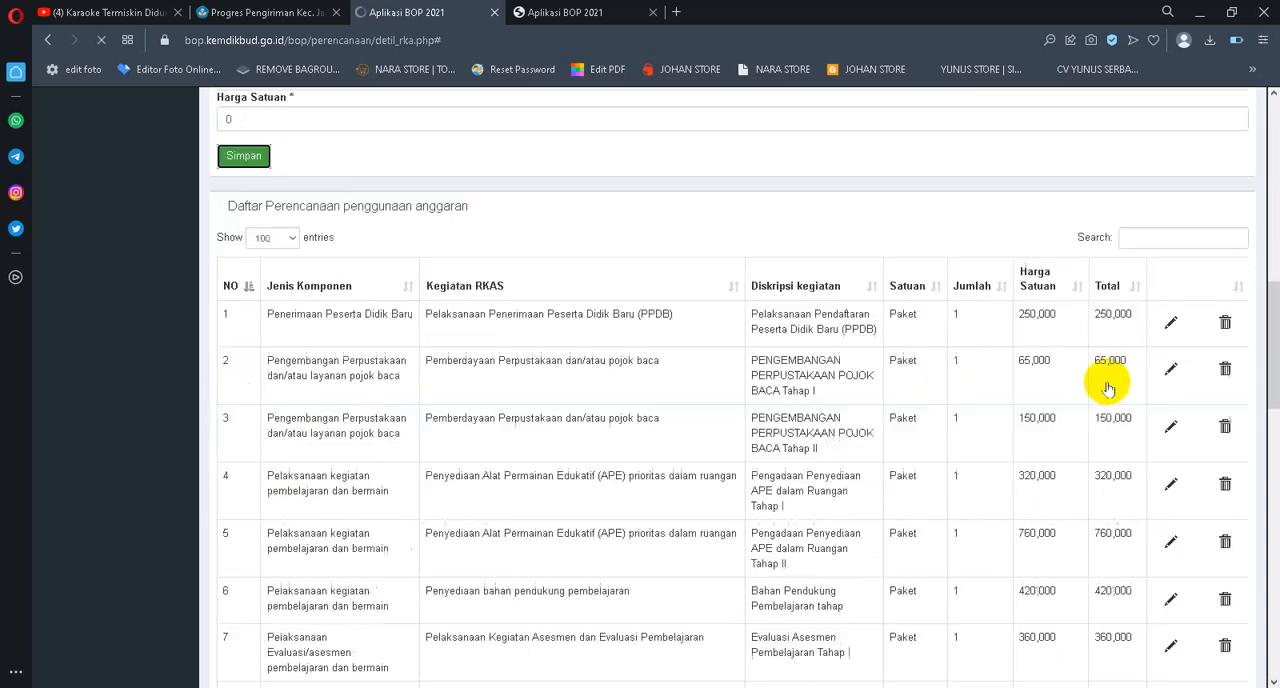
scroll(1146, 391, "down", 2)
scroll(1150, 390, "down", 8)
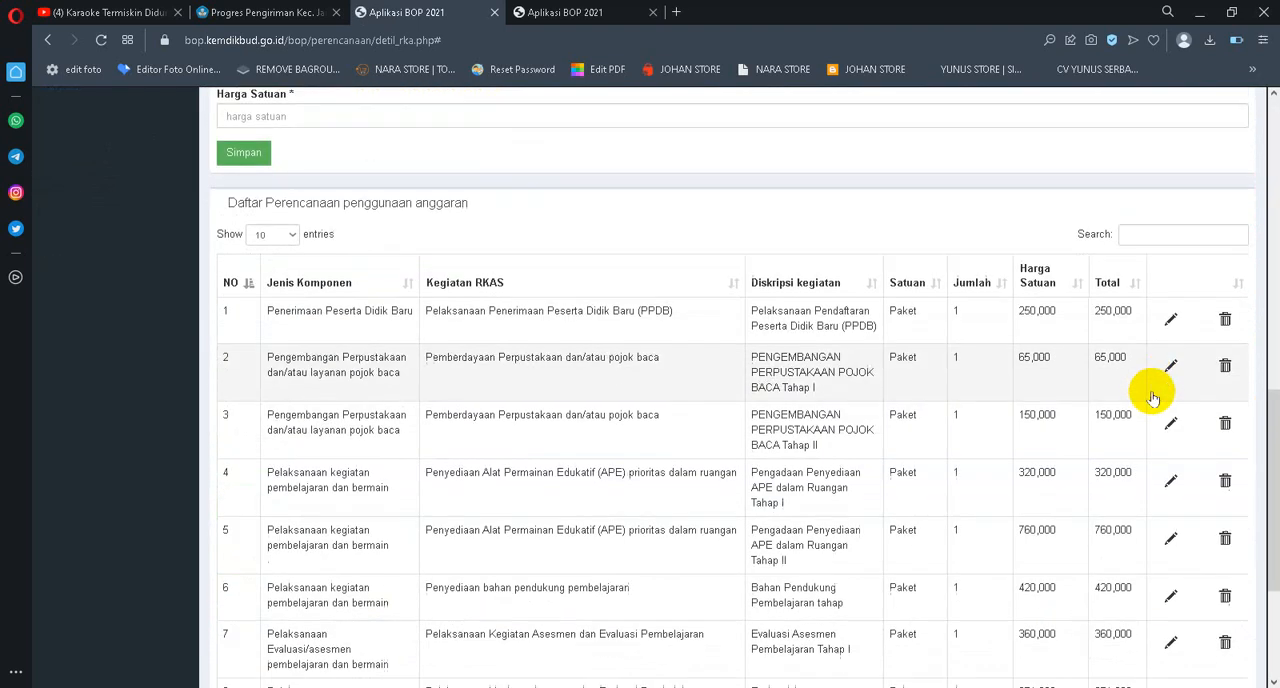
left_click(1174, 604)
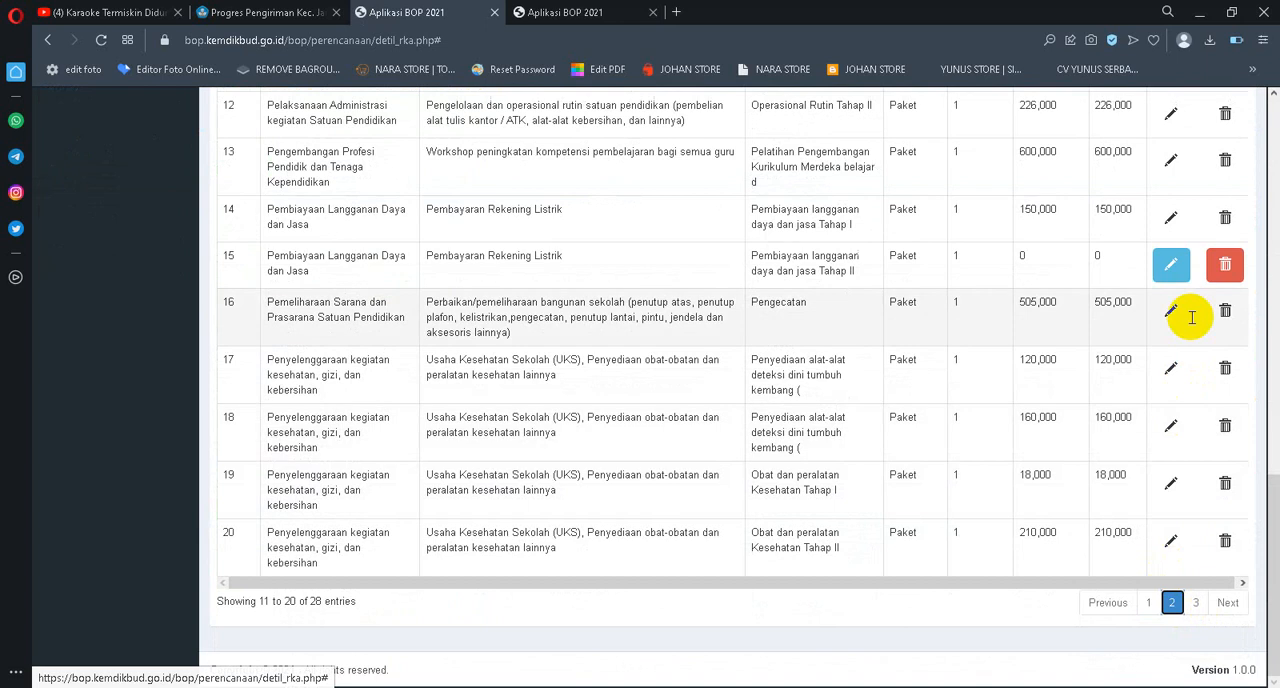
left_click(1223, 266)
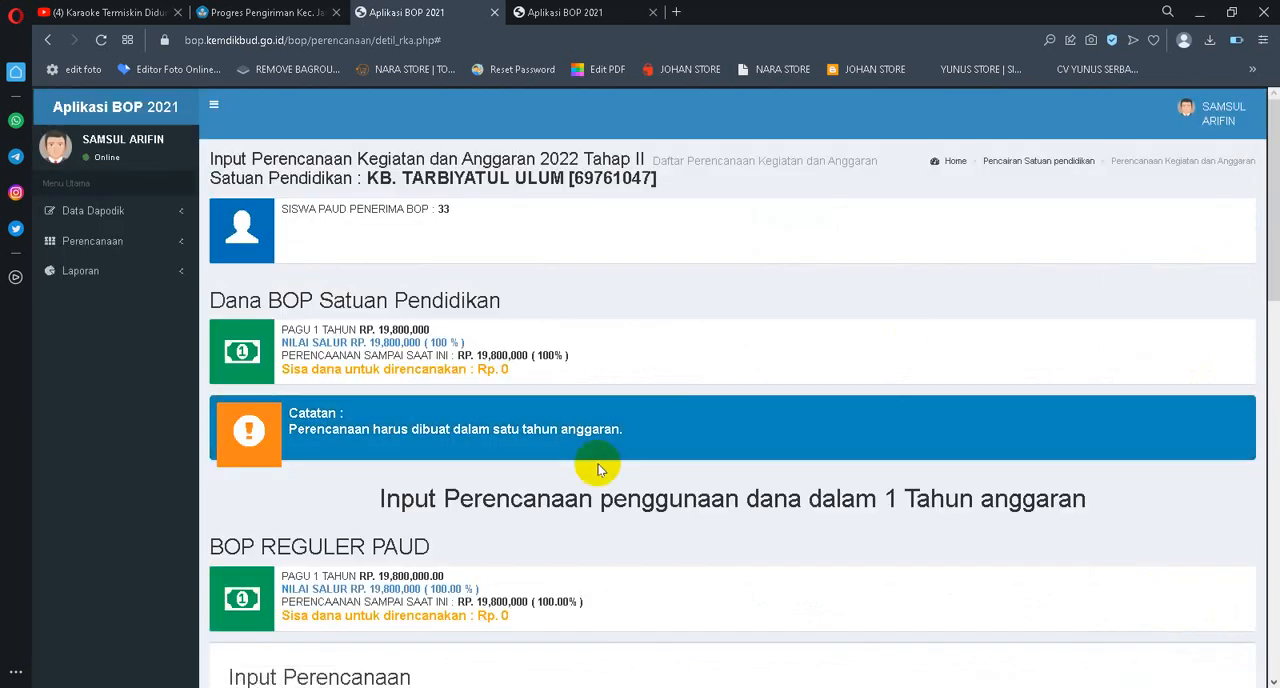
scroll(591, 543, "down", 8)
scroll(1134, 514, "down", 1)
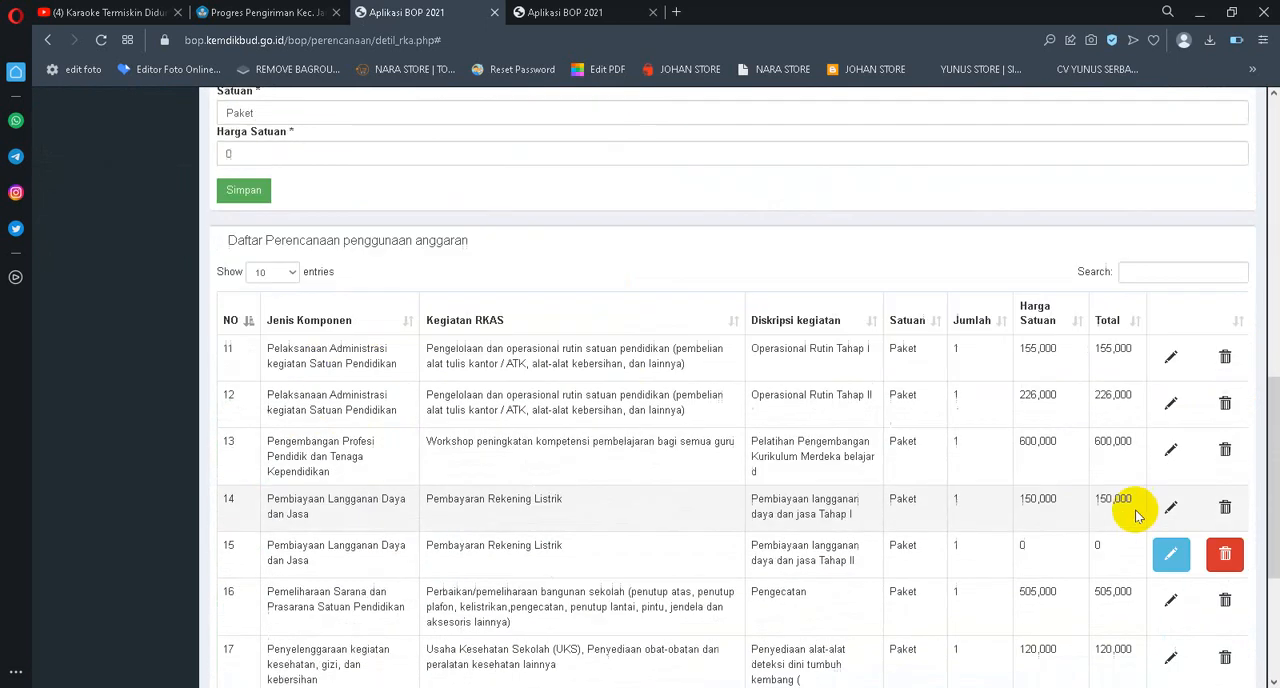
scroll(357, 294, "up", 1)
left_click(240, 279)
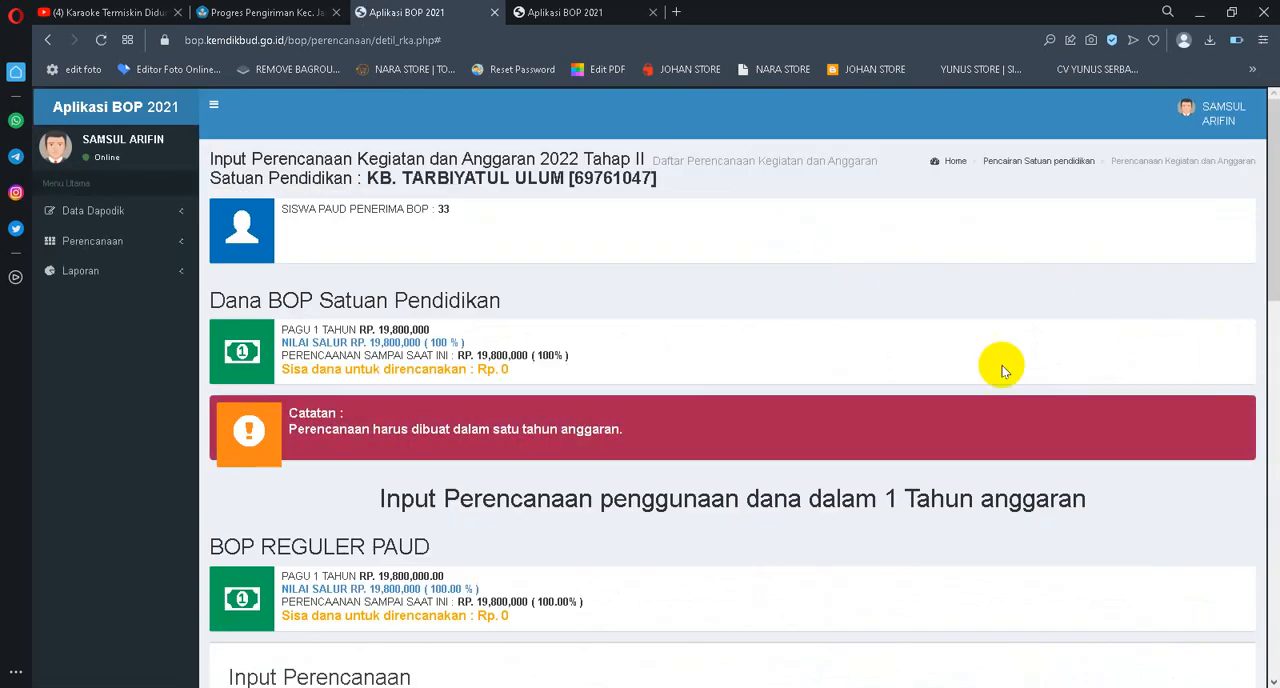
Show 100 entries in the planning list and check all items for any still open to editing, plus the funds left to plan
scroll(1000, 366, "down", 6)
scroll(1170, 383, "down", 6)
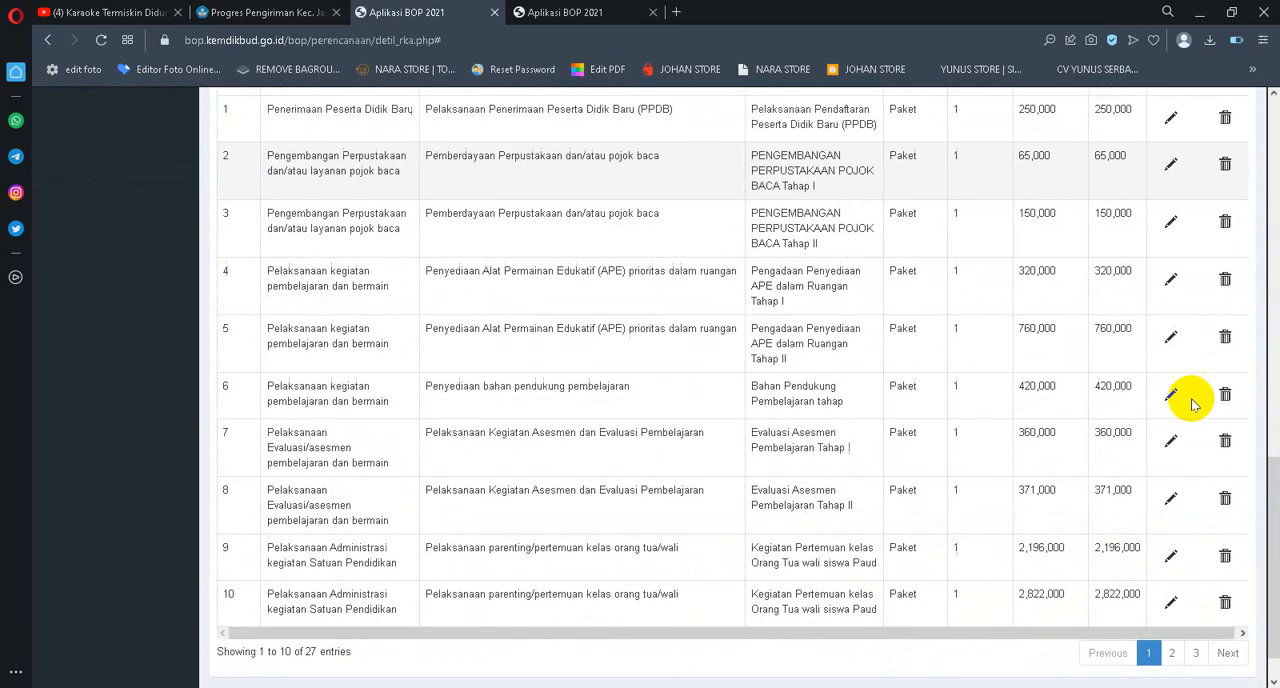
scroll(300, 206, "up", 4)
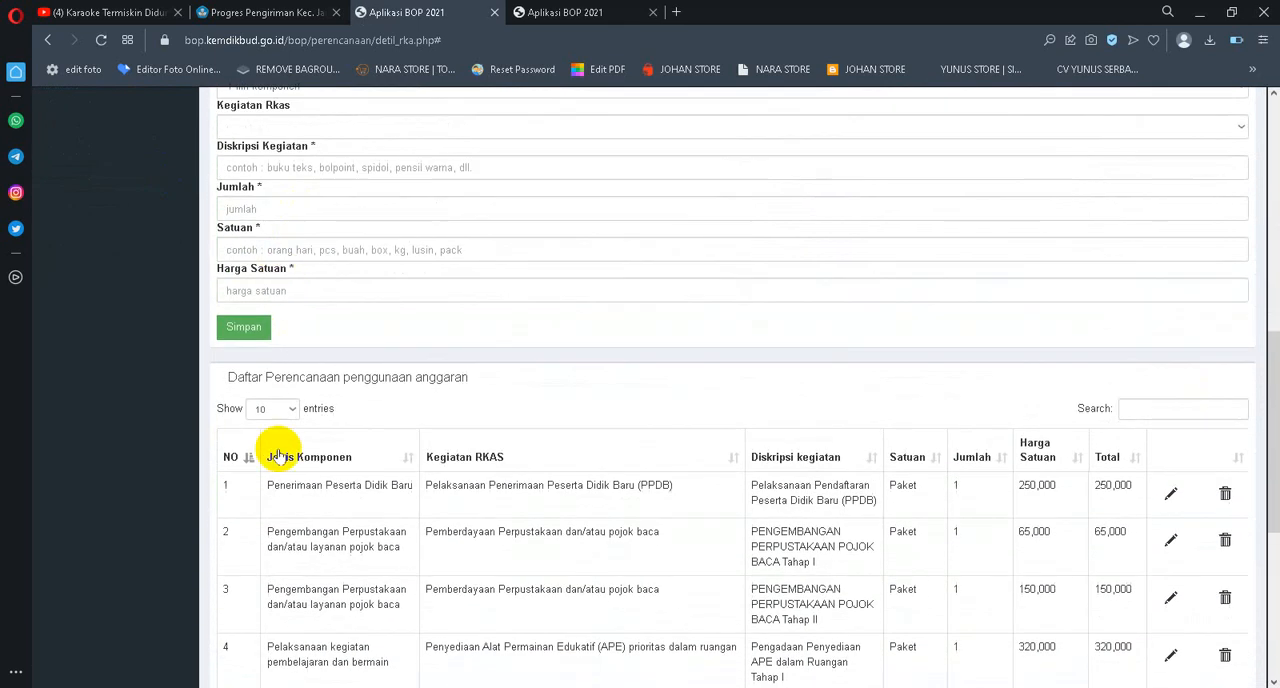
left_click(283, 464)
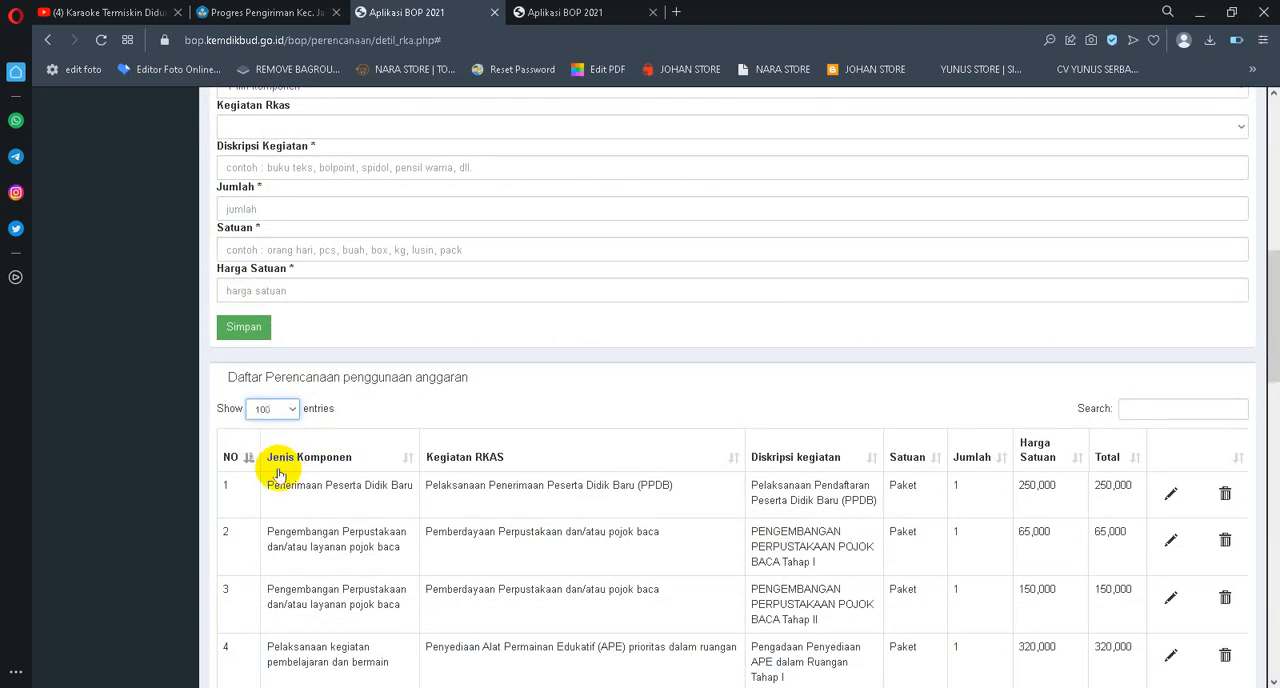
scroll(957, 443, "down", 5)
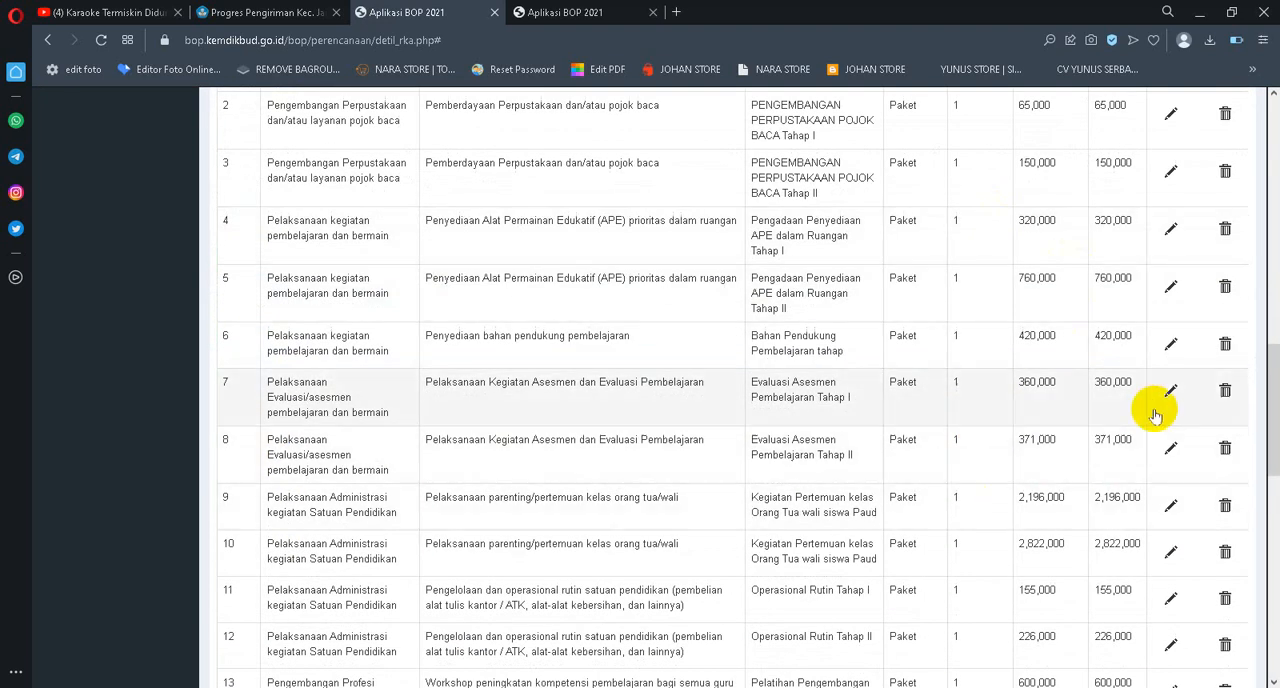
scroll(1160, 415, "down", 8)
scroll(1170, 435, "down", 2)
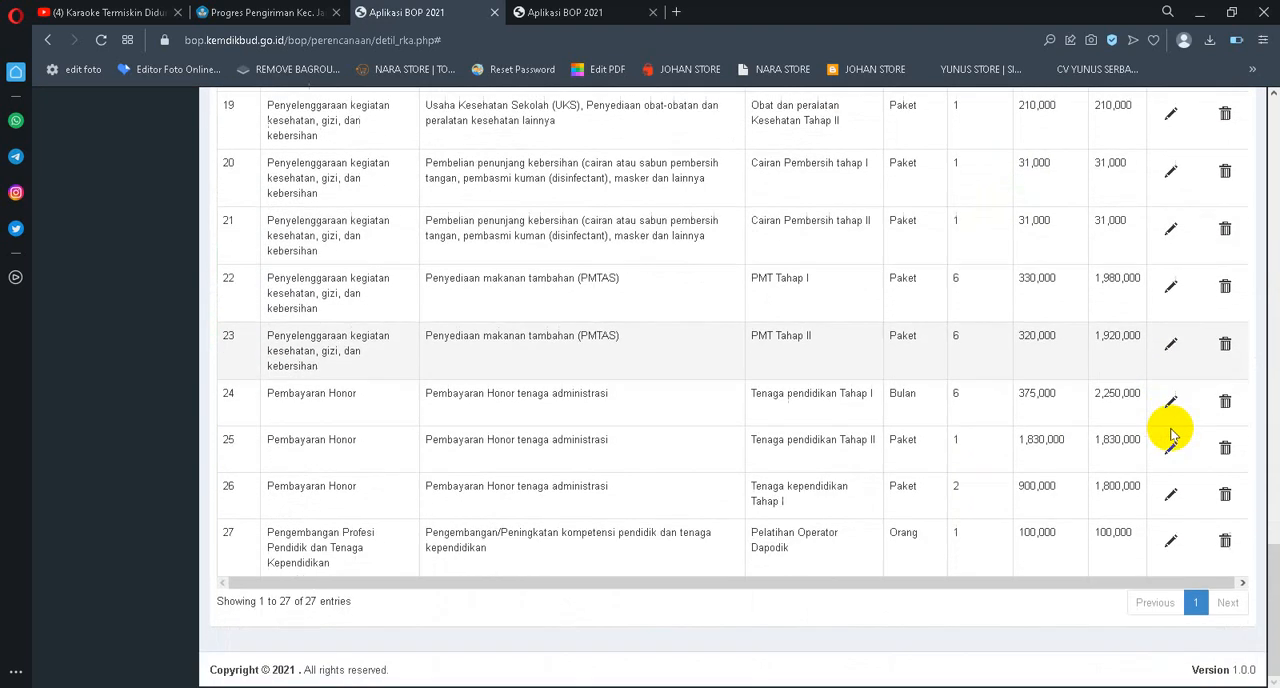
scroll(1143, 434, "up", 1)
scroll(1170, 625, "down", 2)
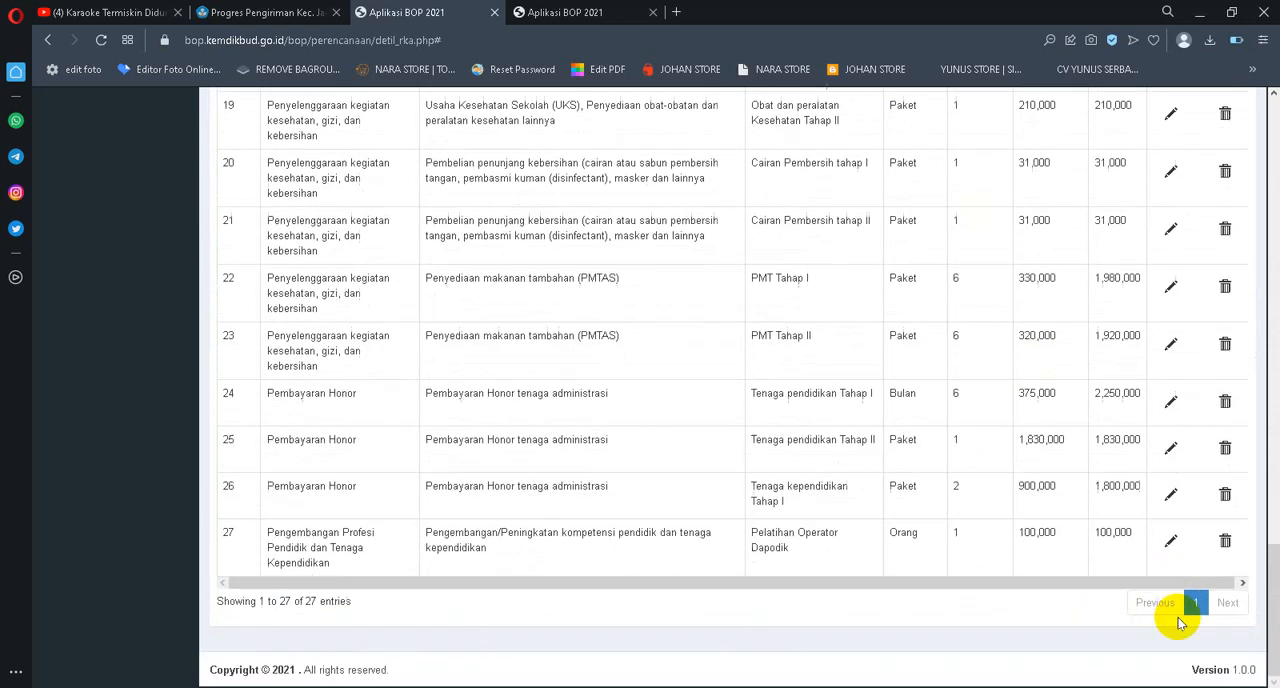
scroll(1203, 506, "up", 7)
scroll(1205, 425, "up", 6)
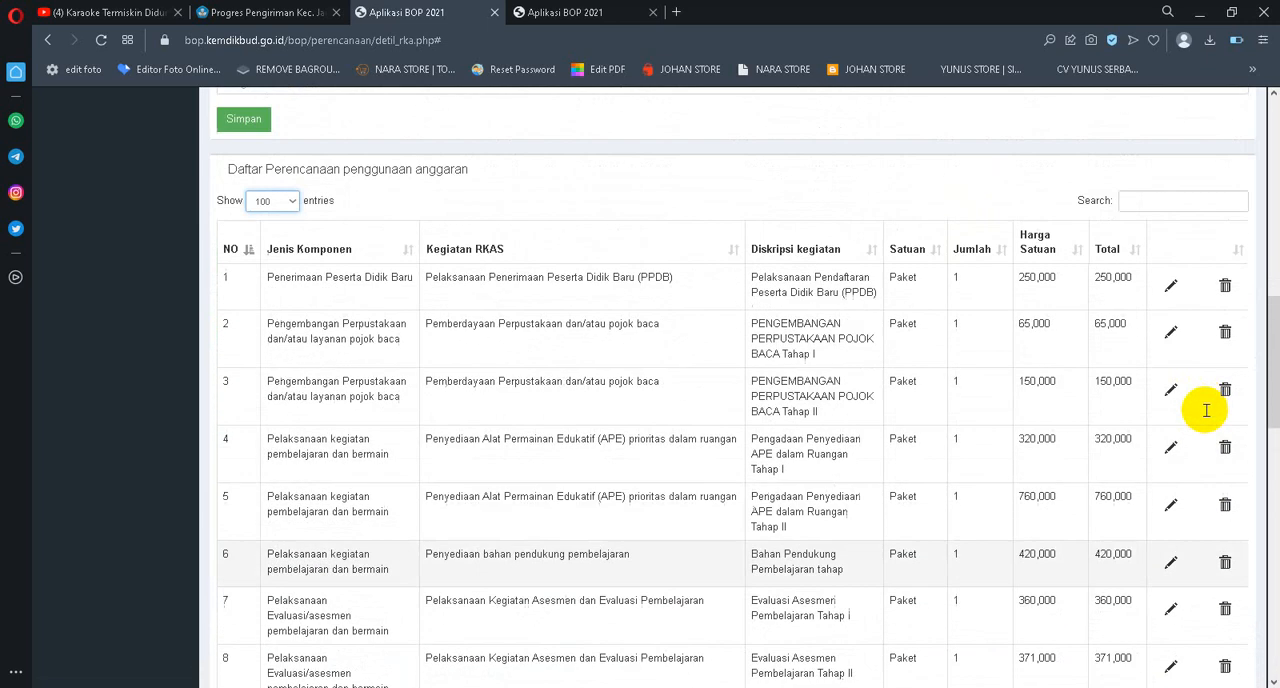
scroll(450, 316, "up", 1)
scroll(423, 294, "up", 10)
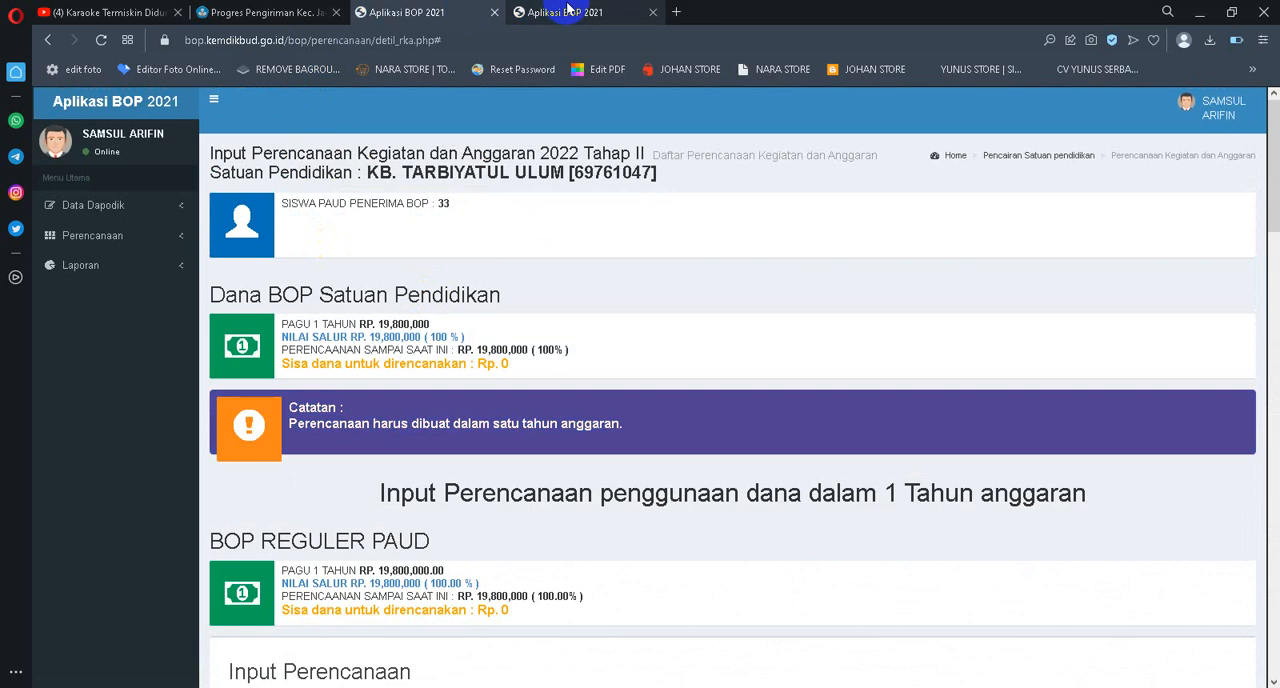
Return to the Tahap II report and check its realisation list and remaining funds
left_click(566, 12)
scroll(522, 385, "down", 3)
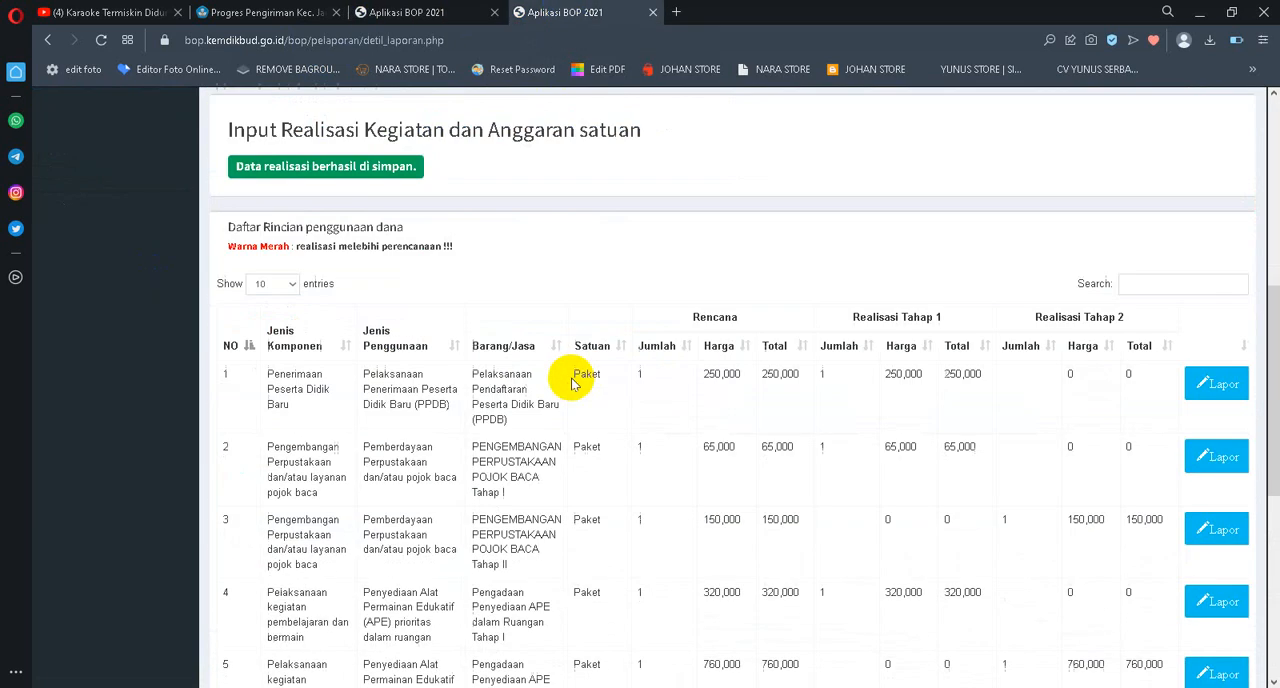
scroll(391, 323, "up", 6)
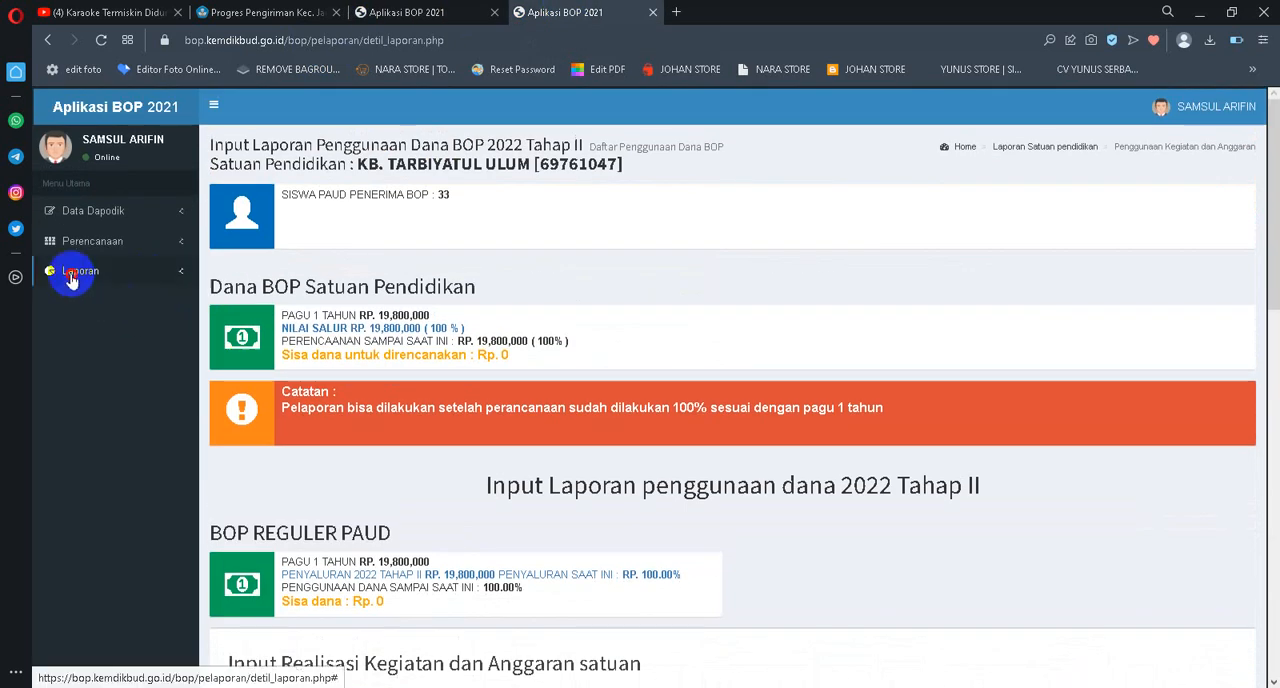
Open the Submit Laporan recap and compare the Sisa Dana amounts of Tahap 1 and Tahap 2
left_click(72, 272)
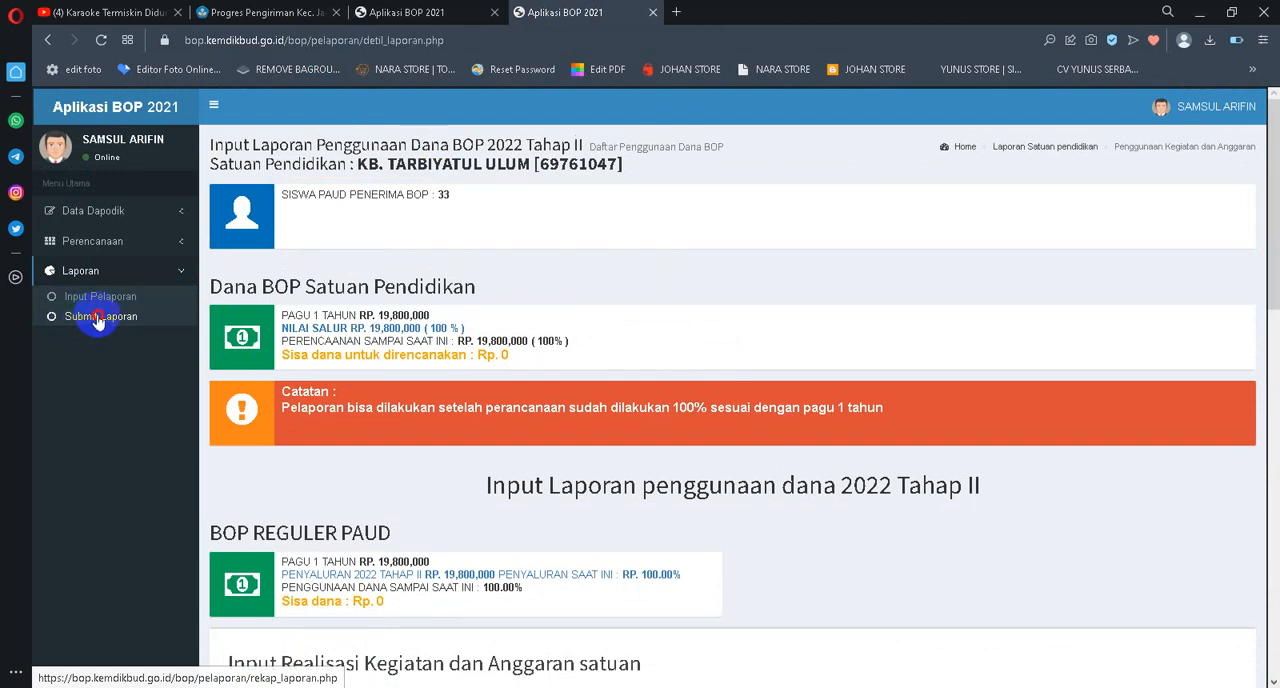
left_click(97, 318)
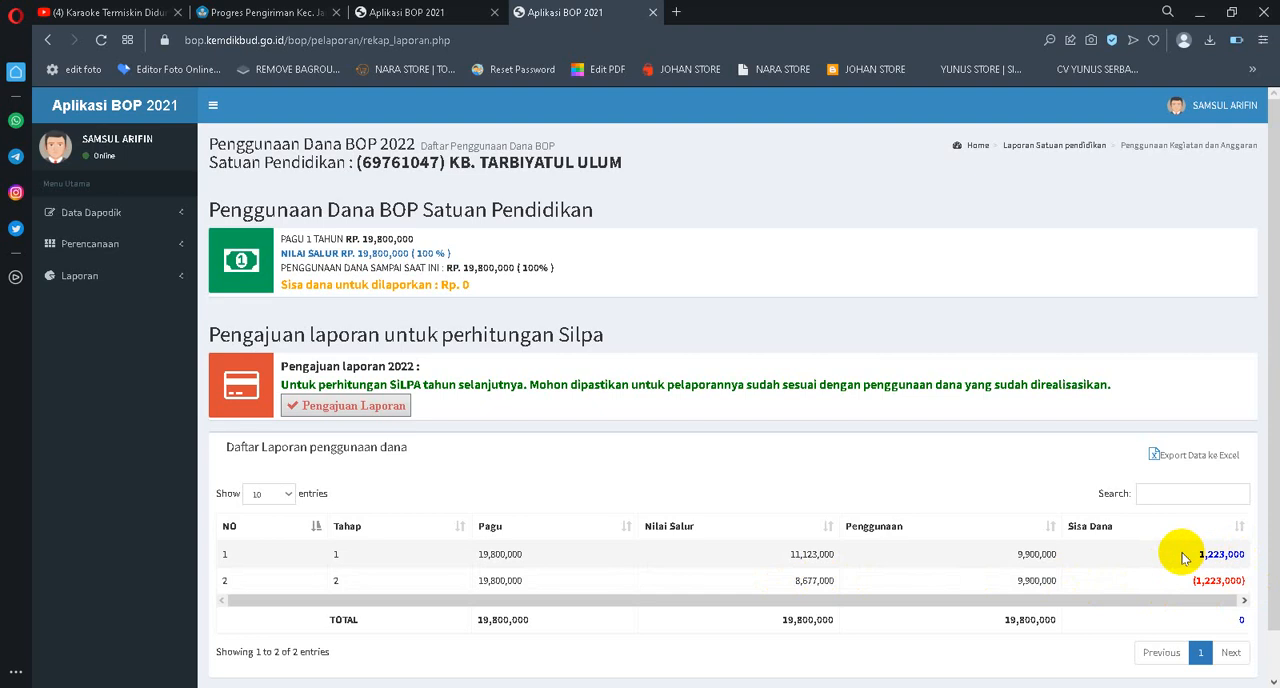
left_click_drag(1193, 550, 1250, 585)
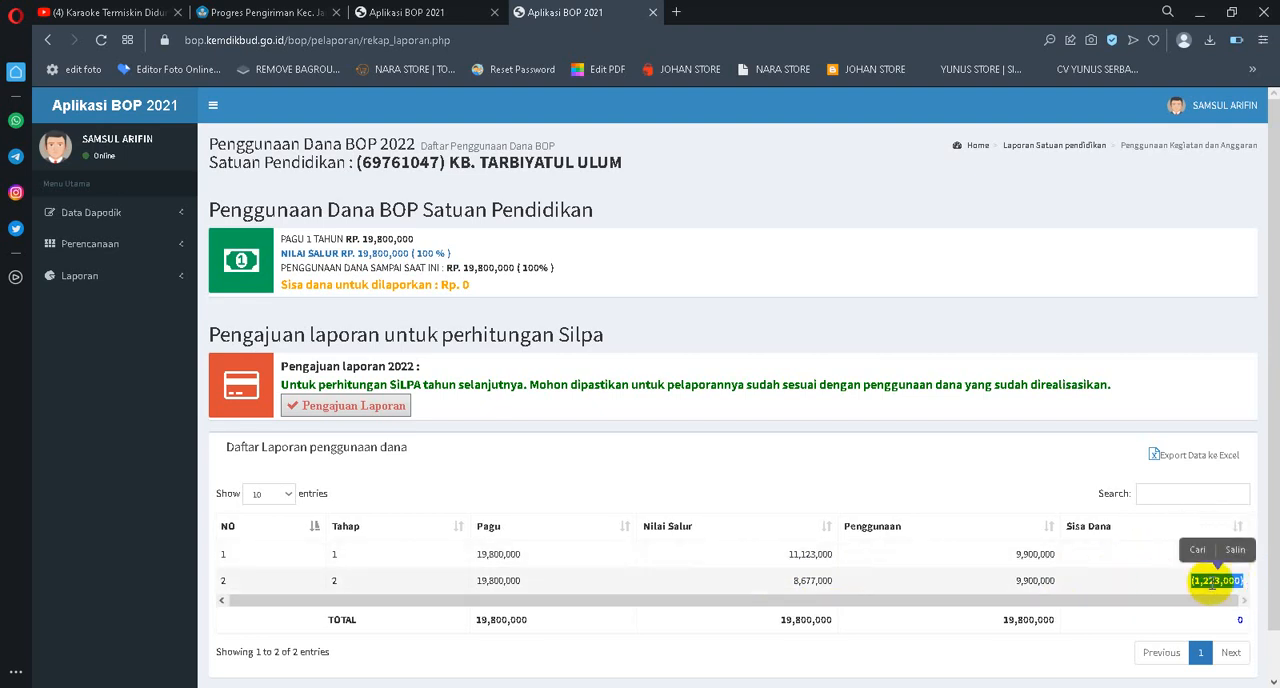
left_click(1138, 581)
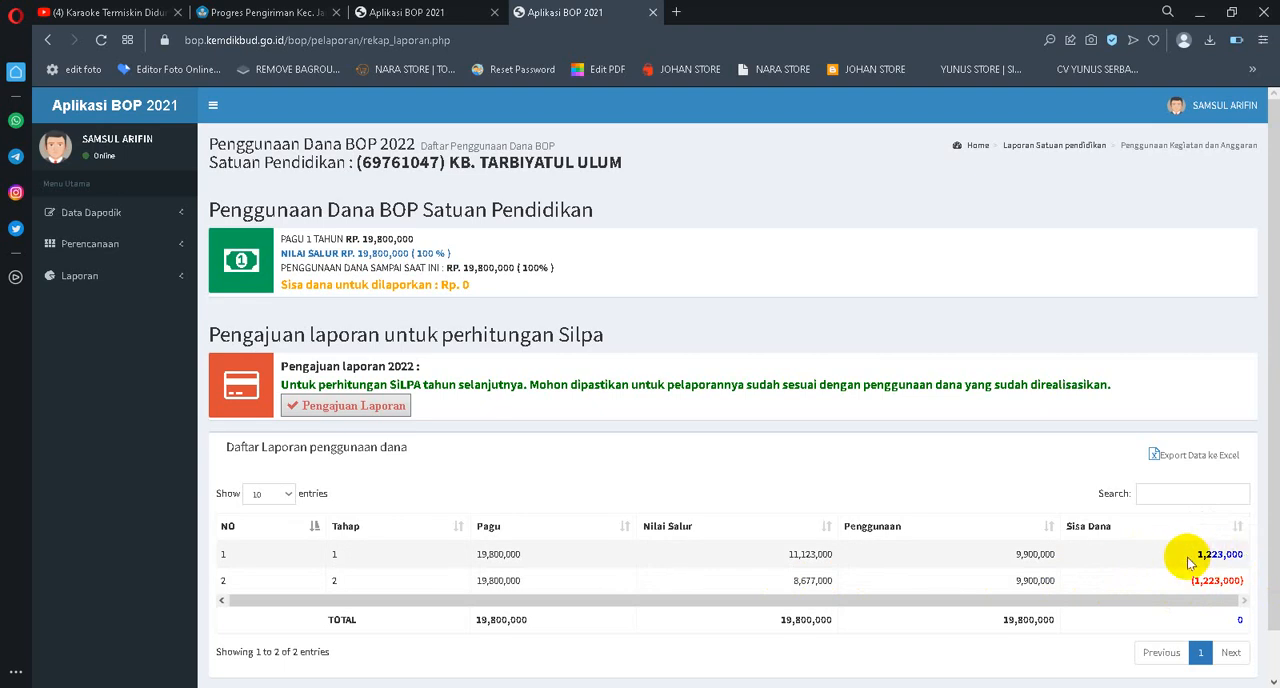
Highlight the Tahap 1 Sisa Dana amount and the Tahap 2 one in the recap table to check that they offset each other
left_click_drag(1190, 563, 1240, 554)
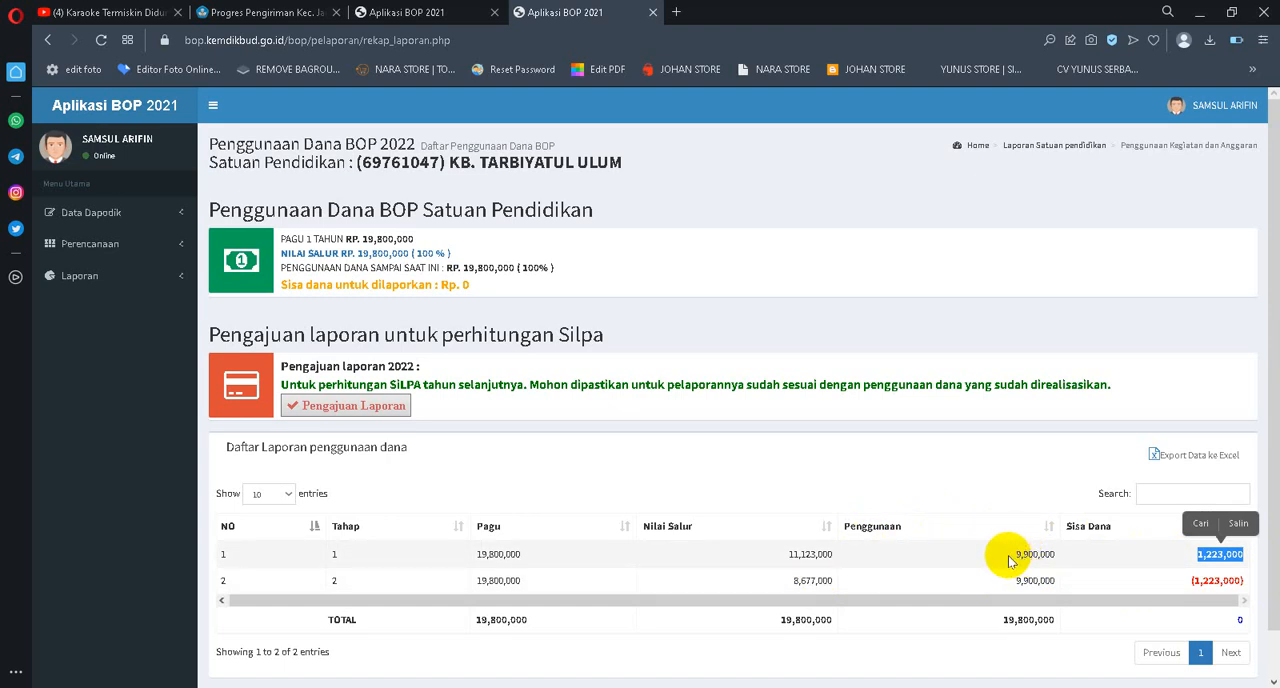
left_click(1168, 560)
left_click_drag(1175, 558, 1233, 542)
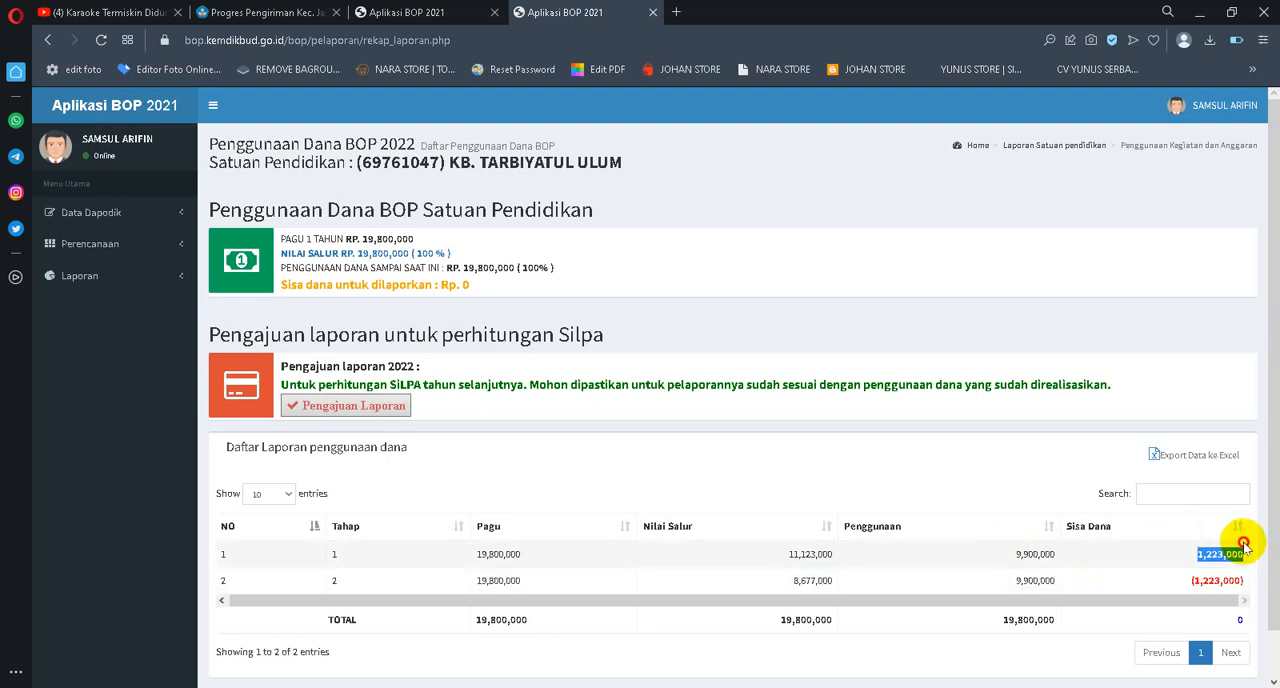
left_click_drag(1149, 580, 1214, 580)
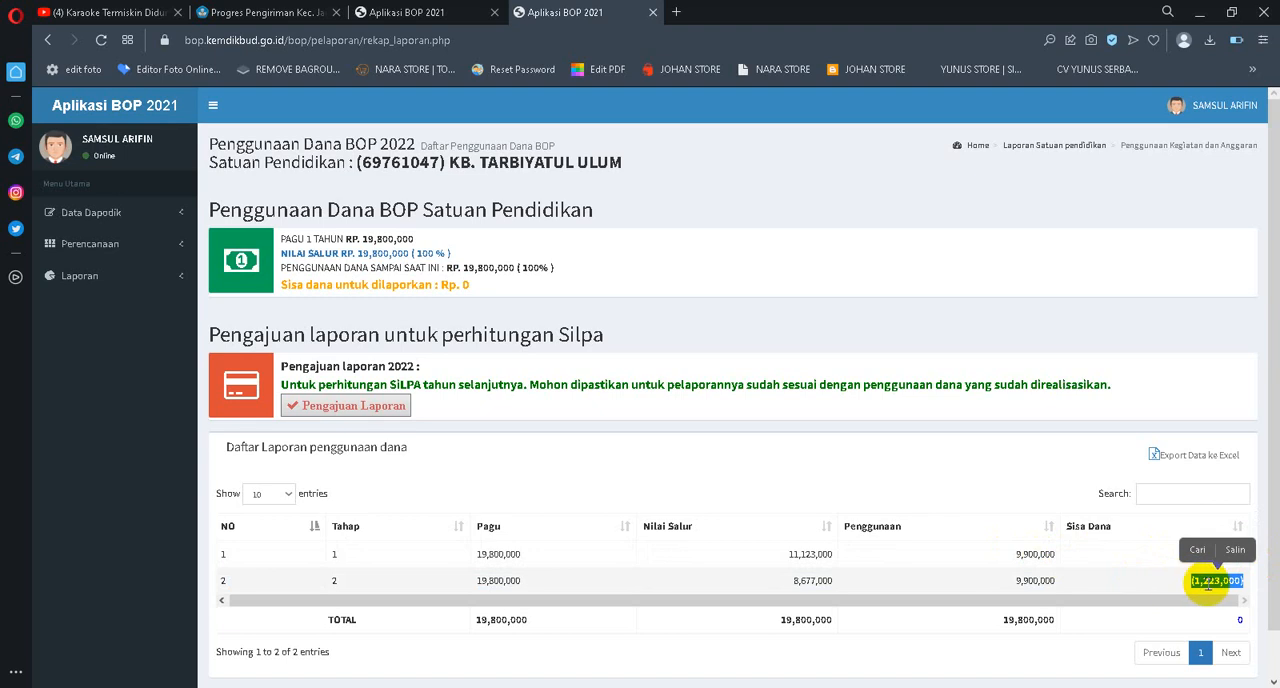
left_click(1168, 583)
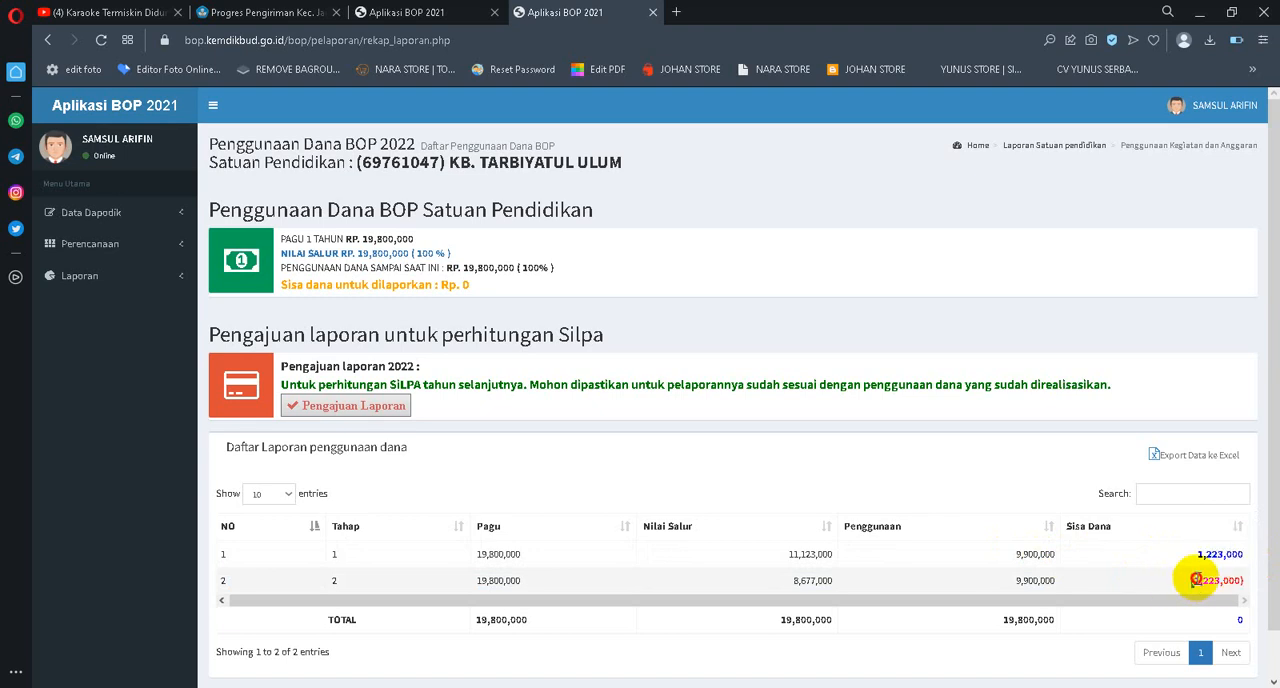
left_click_drag(1195, 580, 1237, 586)
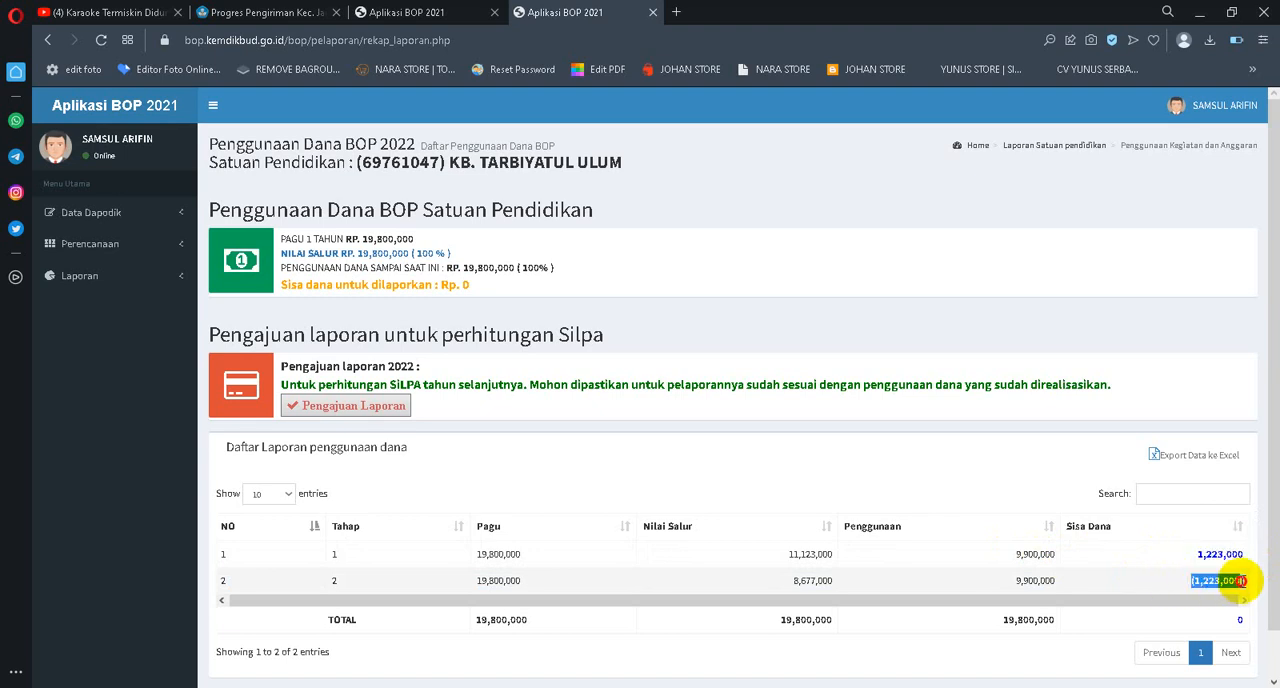
left_click(1163, 581)
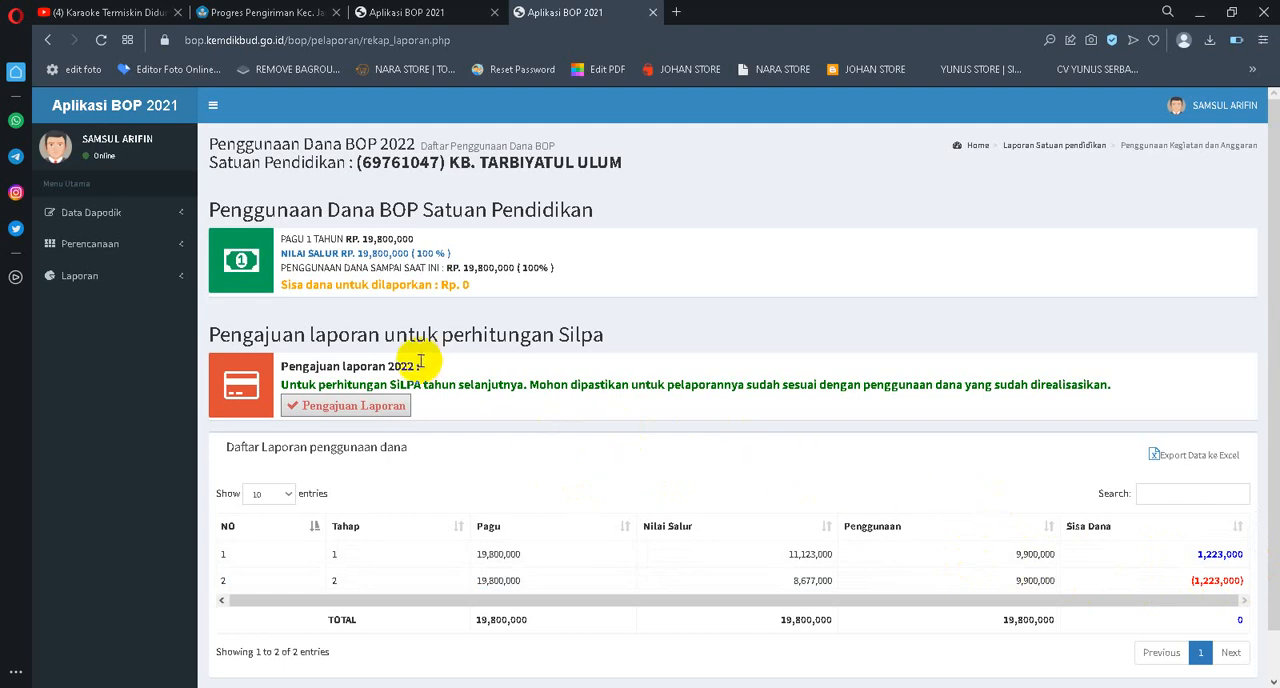
Open the Input Pelaporan page in the planning browser tab and review its Tahap II remaining funds and realisation list
left_click(430, 11)
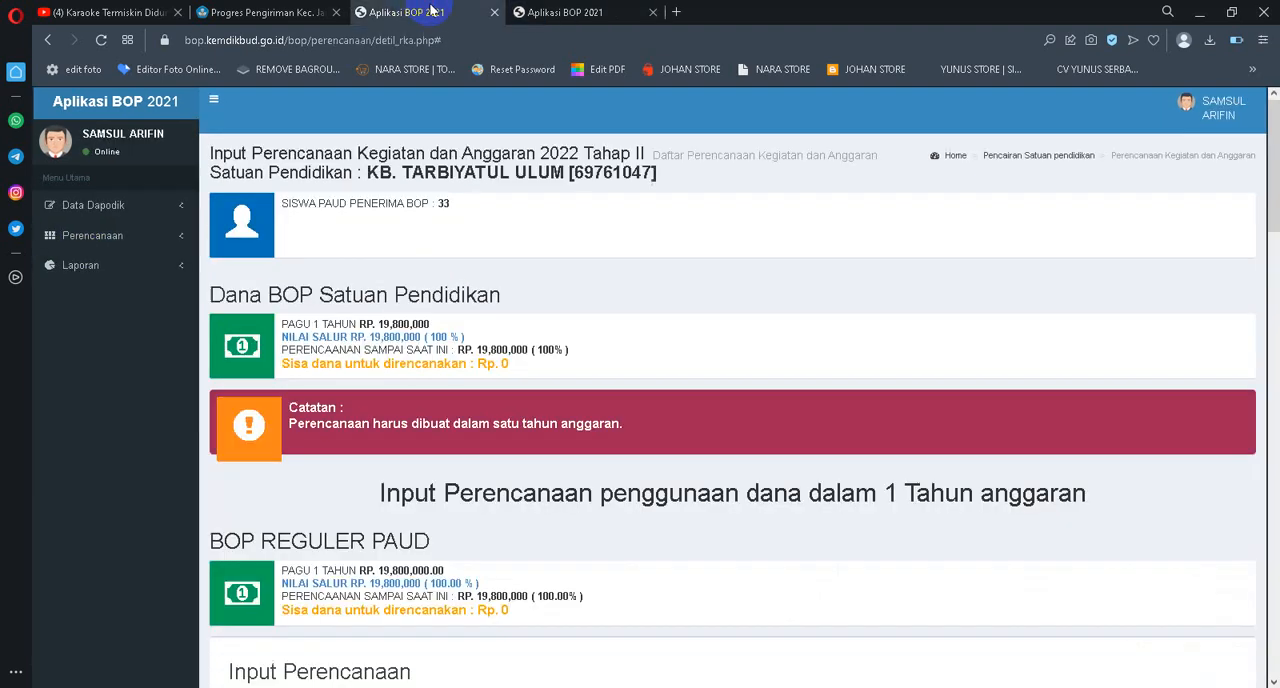
left_click(80, 268)
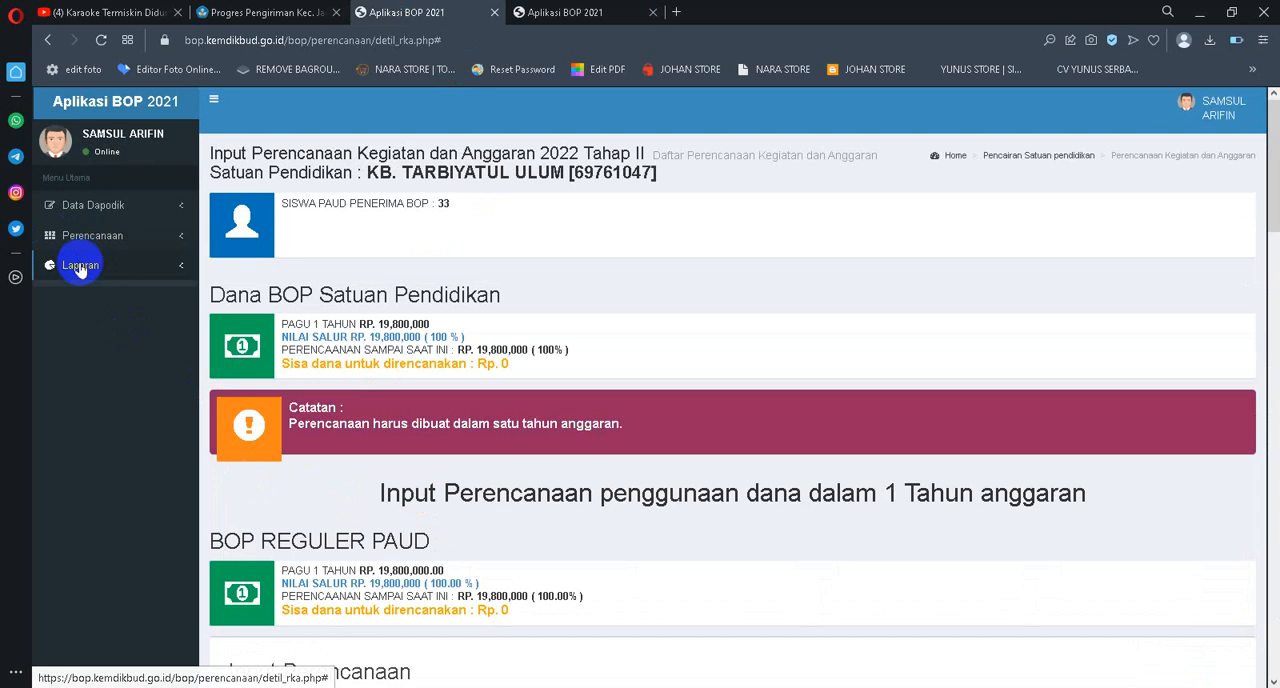
left_click(110, 290)
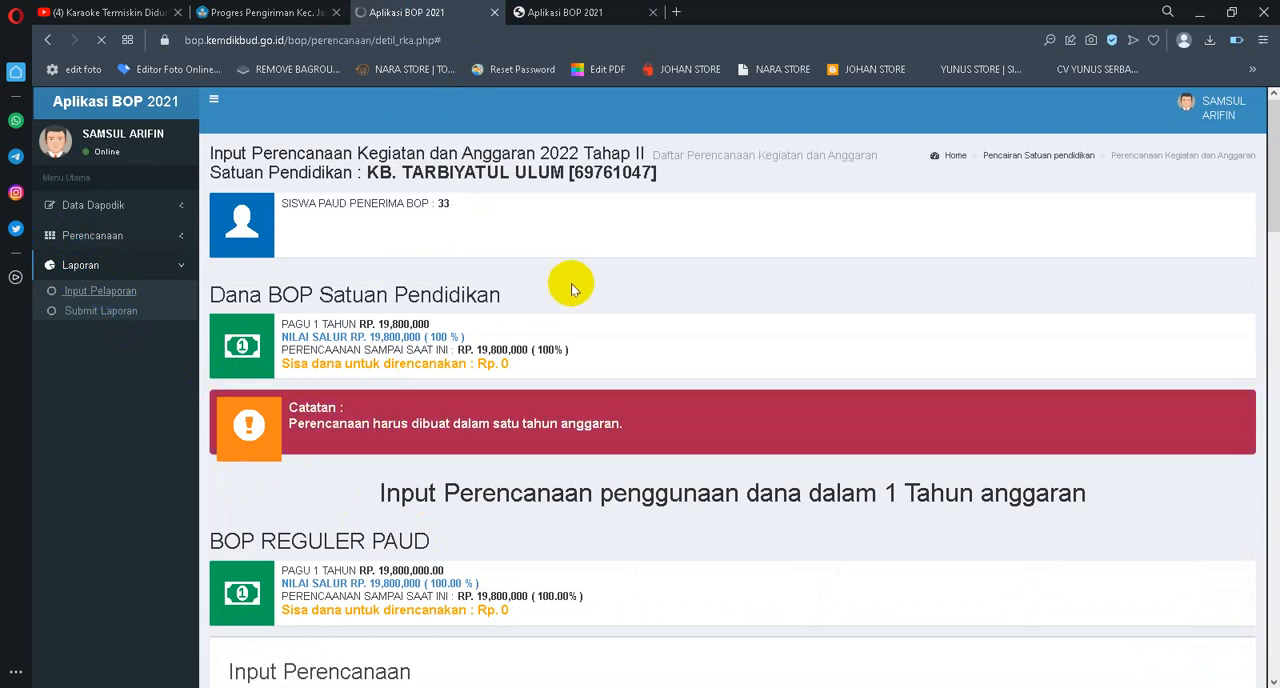
scroll(572, 287, "down", 3)
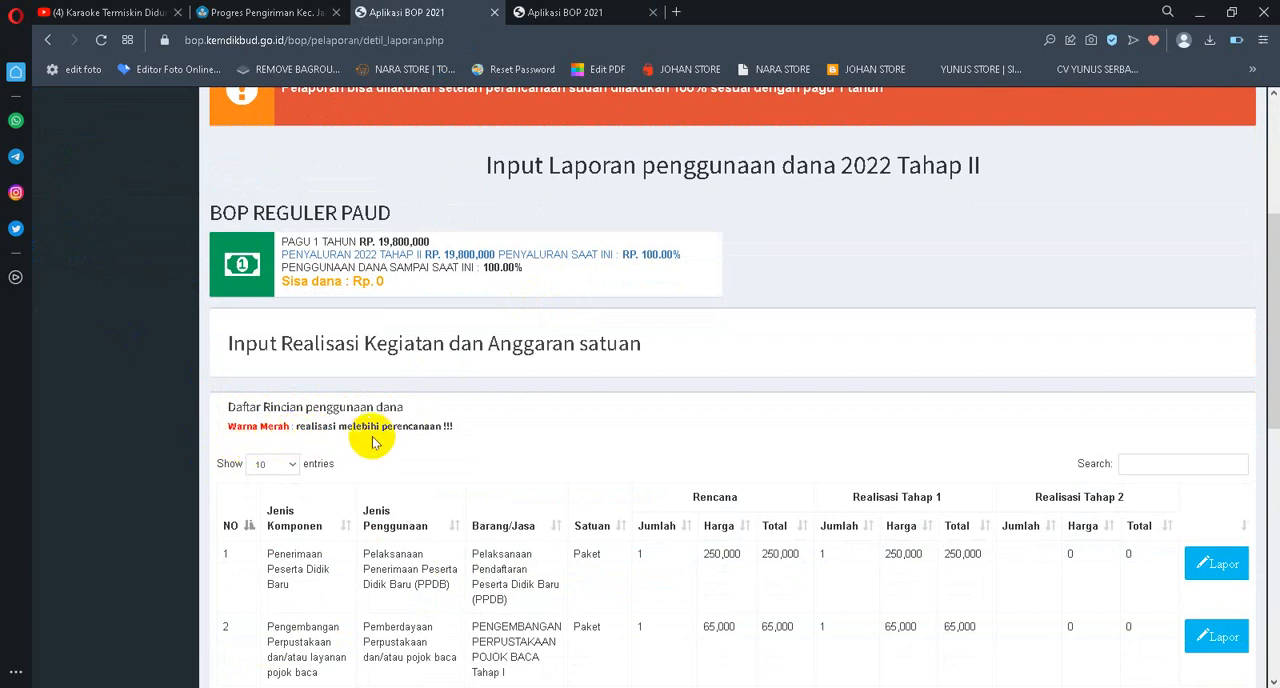
Return to the report recap and check the Tahap 2 Penggunaan amount and the total Sisa Dana
left_click(590, 12)
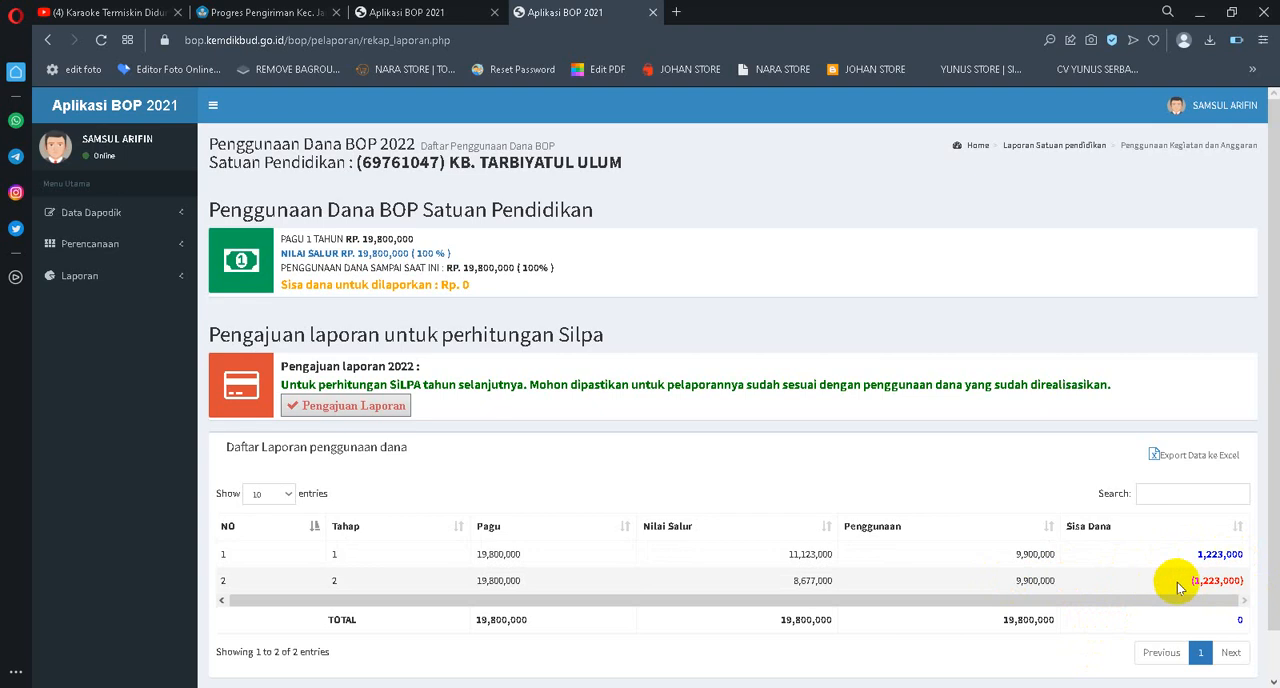
left_click_drag(1012, 584, 1093, 584)
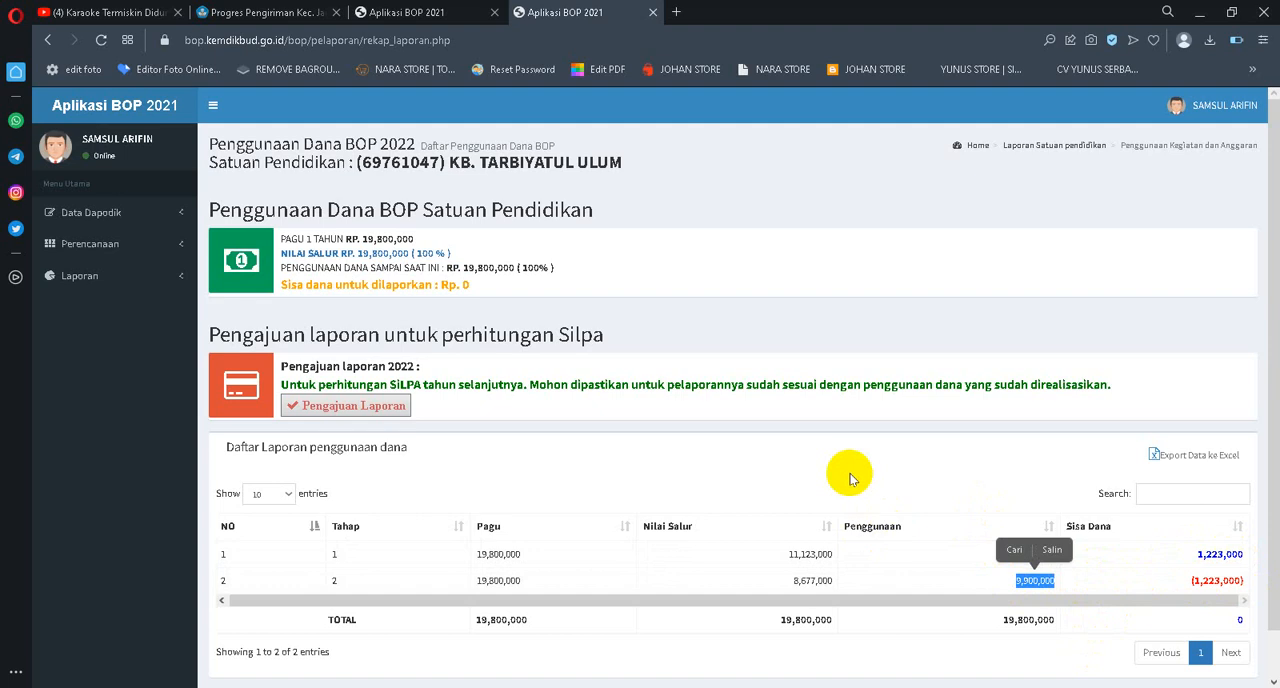
scroll(1057, 491, "down", 1)
left_click(1245, 568)
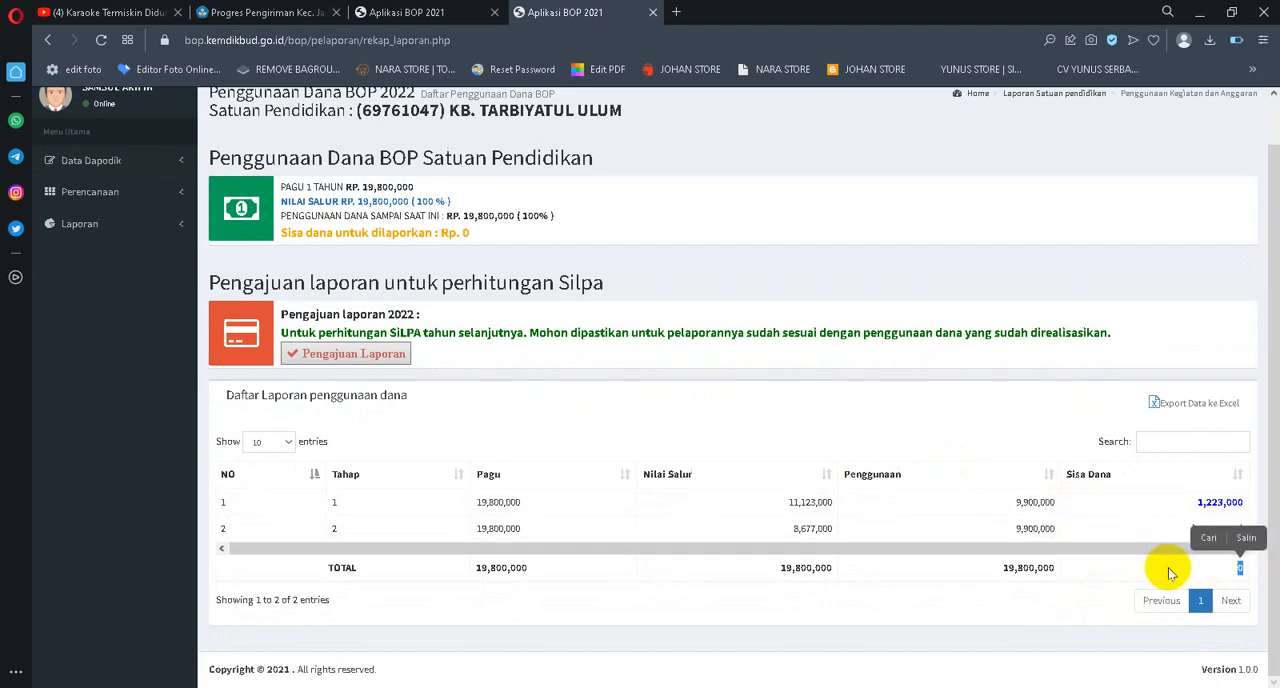
left_click(1150, 576)
left_click(1237, 582)
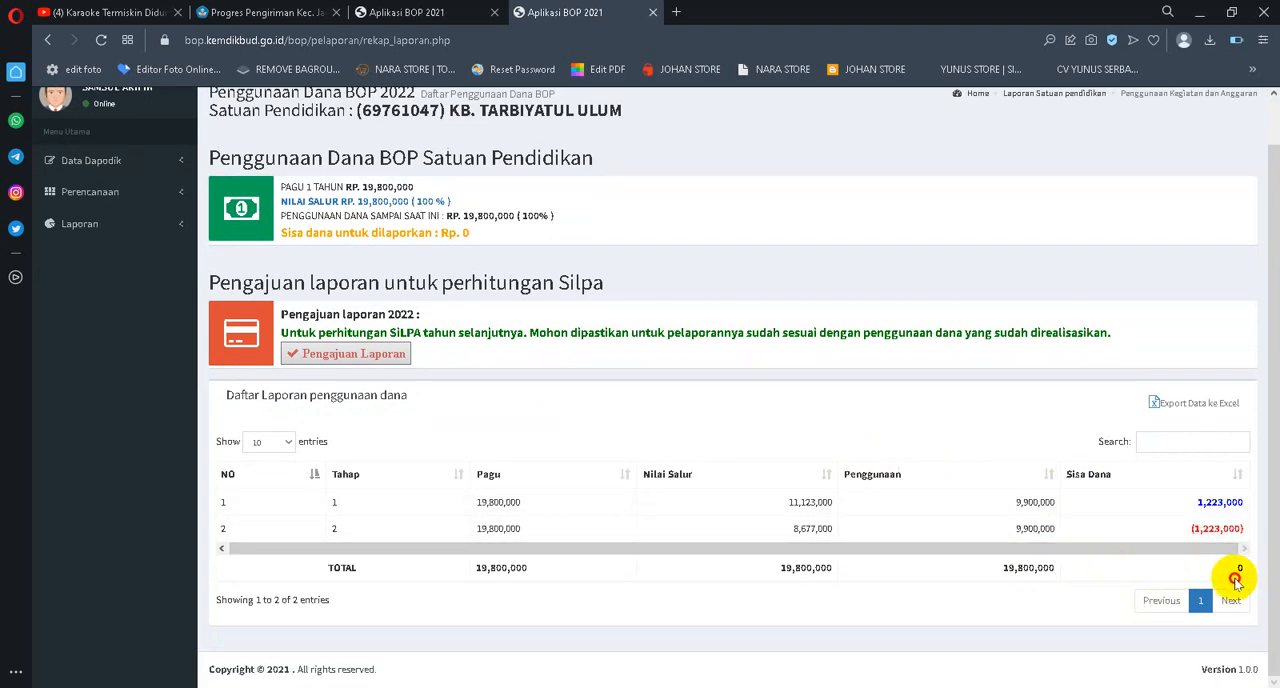
left_click(1193, 570)
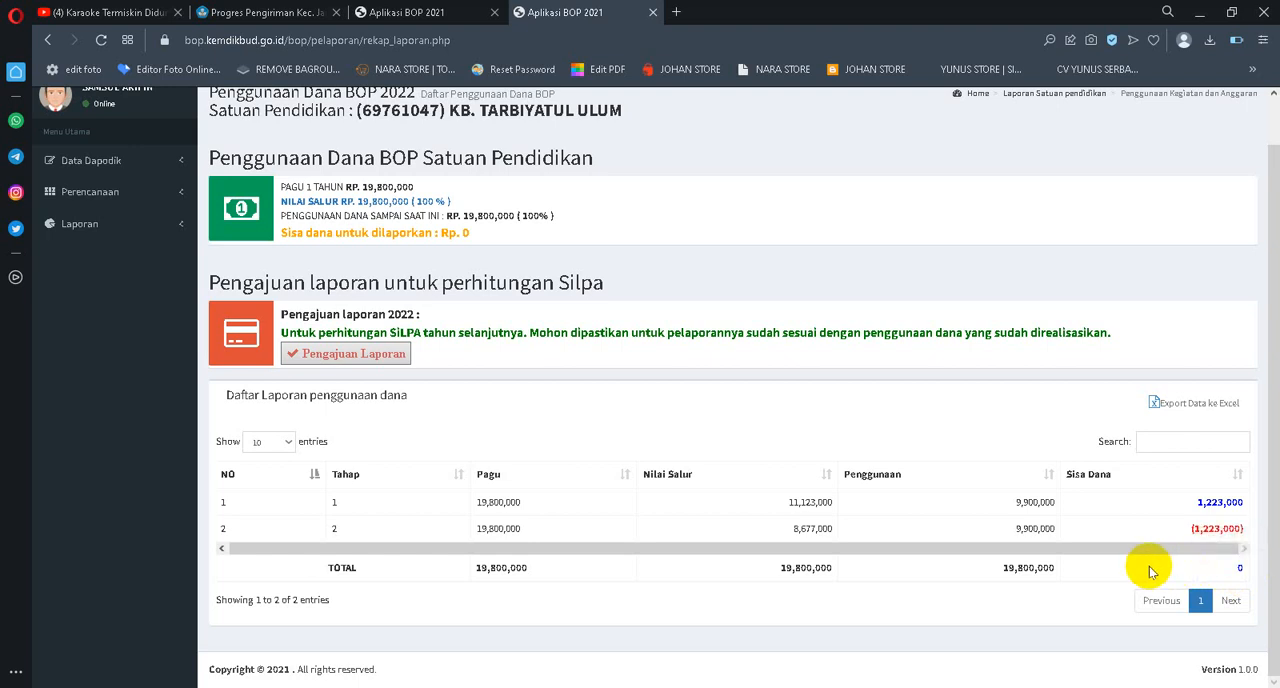
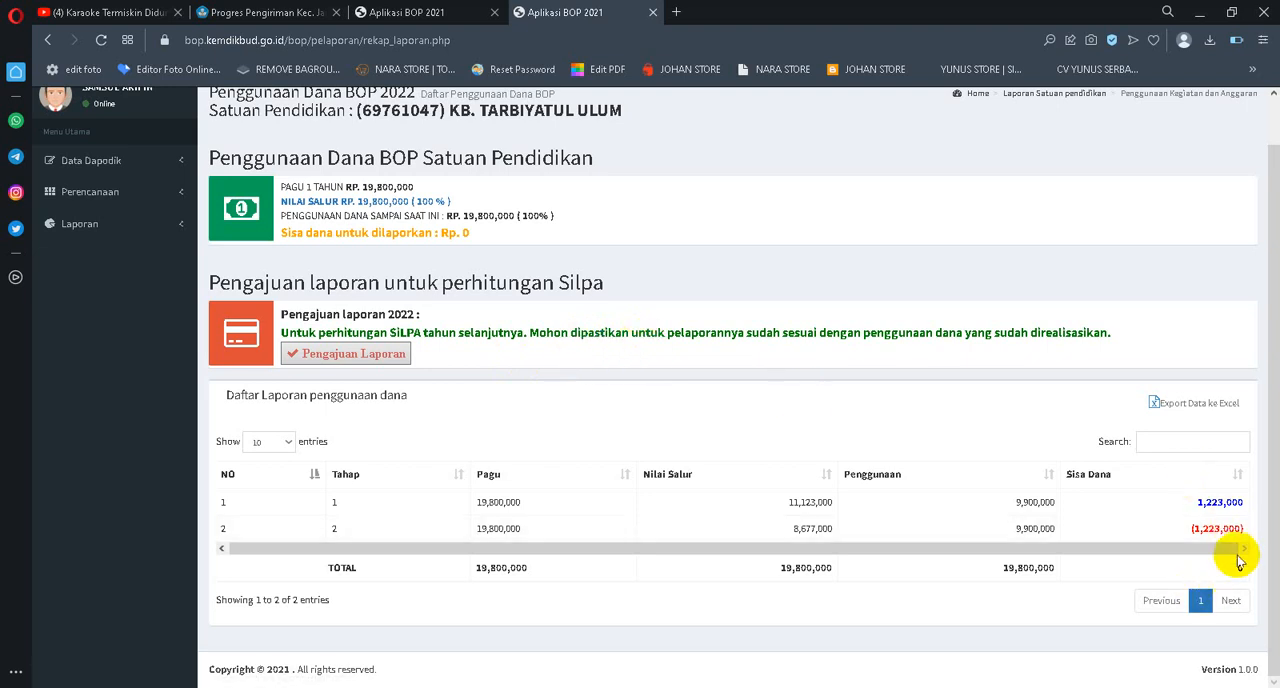
Highlight the Tahap 2 Sisa Dana amount and the total Sisa Dana in the recap table to check the final balance
left_click_drag(1168, 528, 1246, 534)
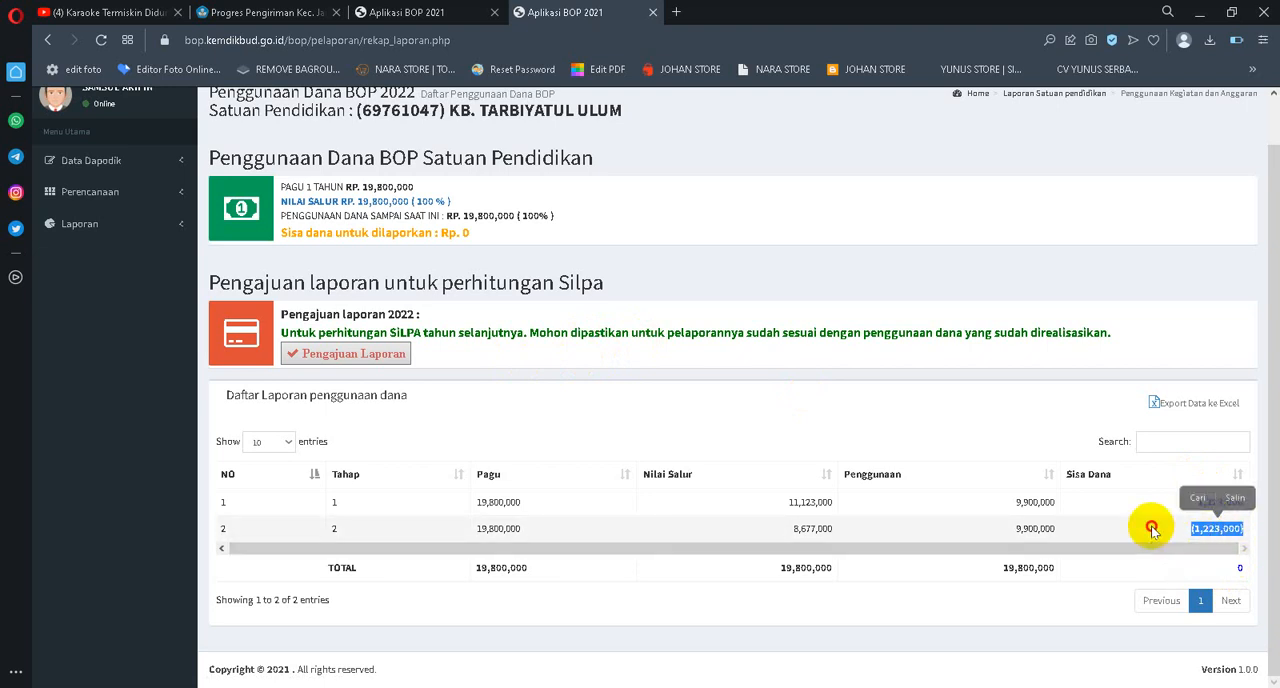
left_click(1145, 530)
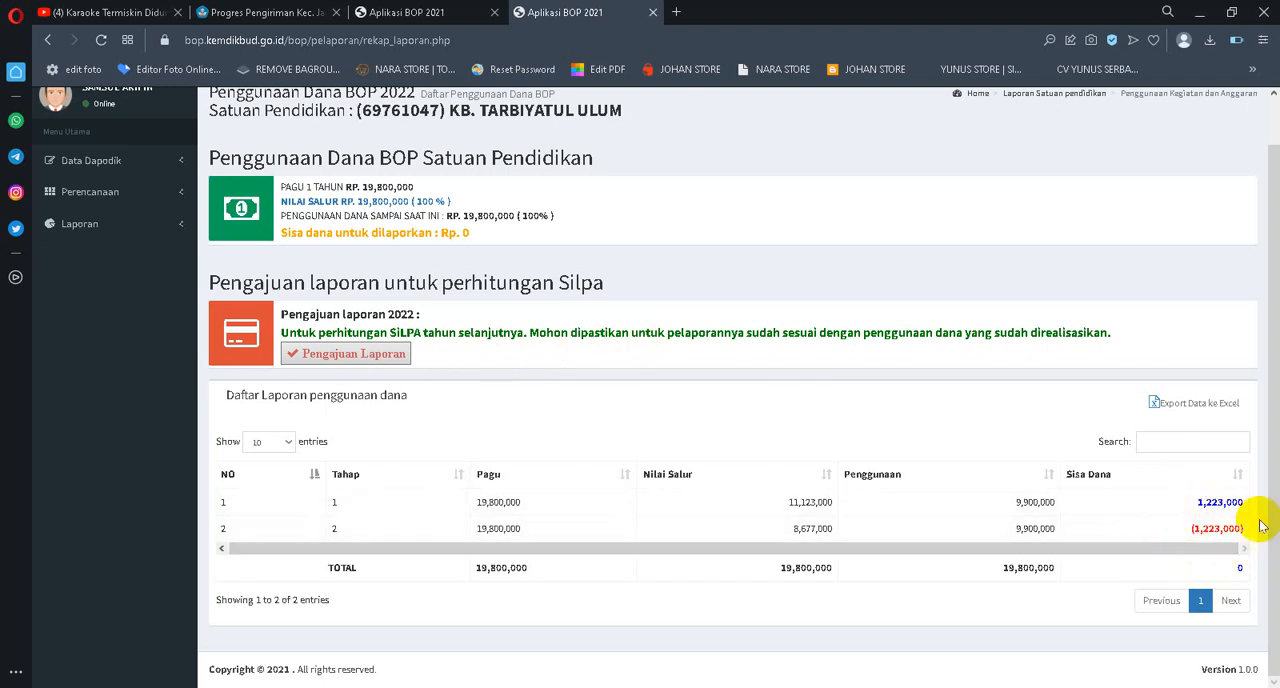
left_click(1245, 566)
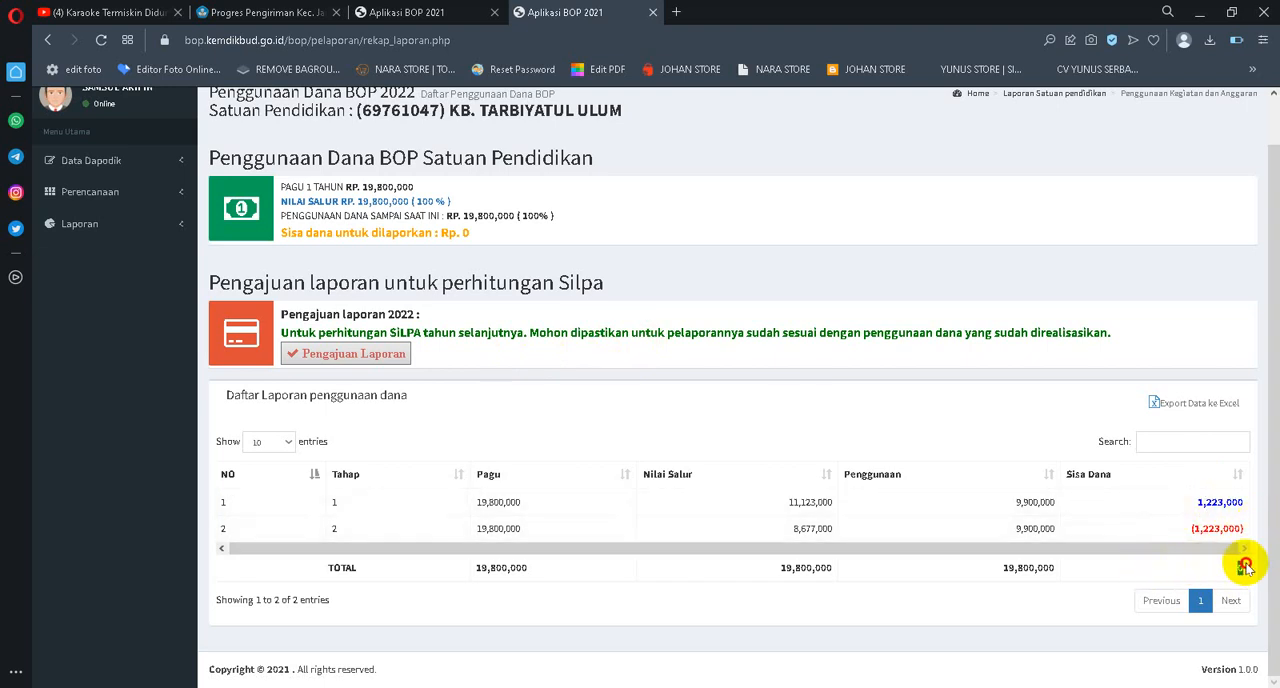
double_click(1245, 566)
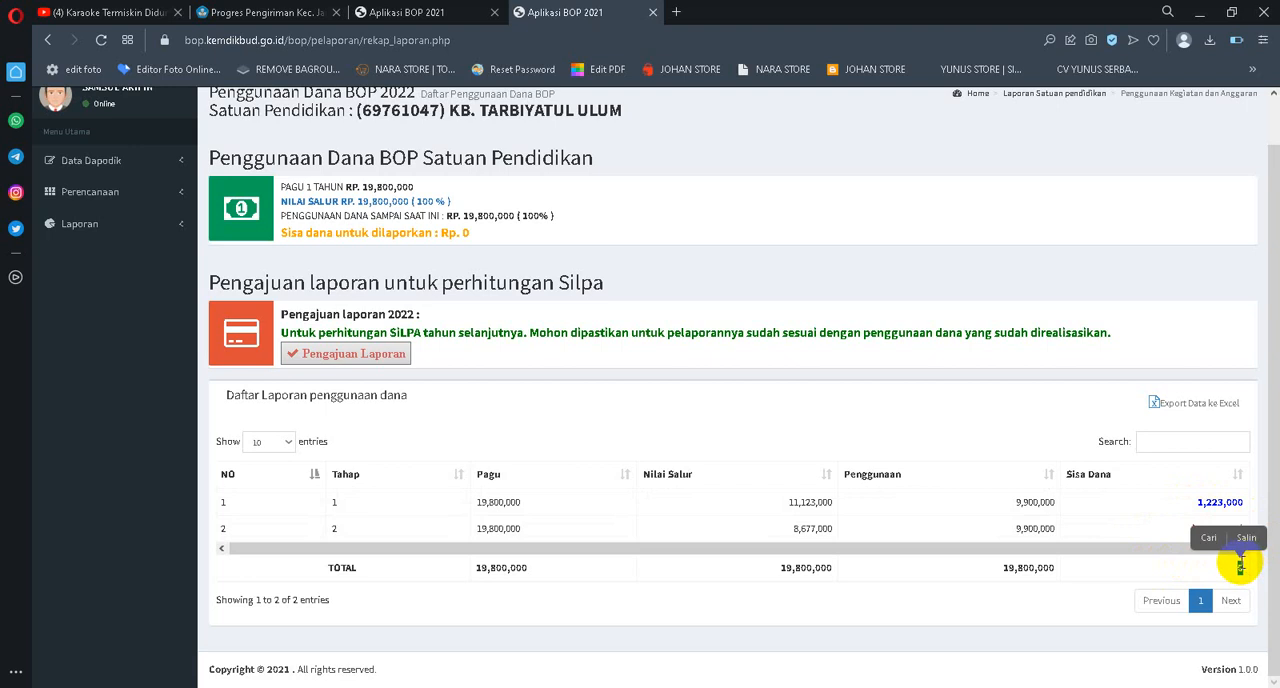
left_click(1182, 570)
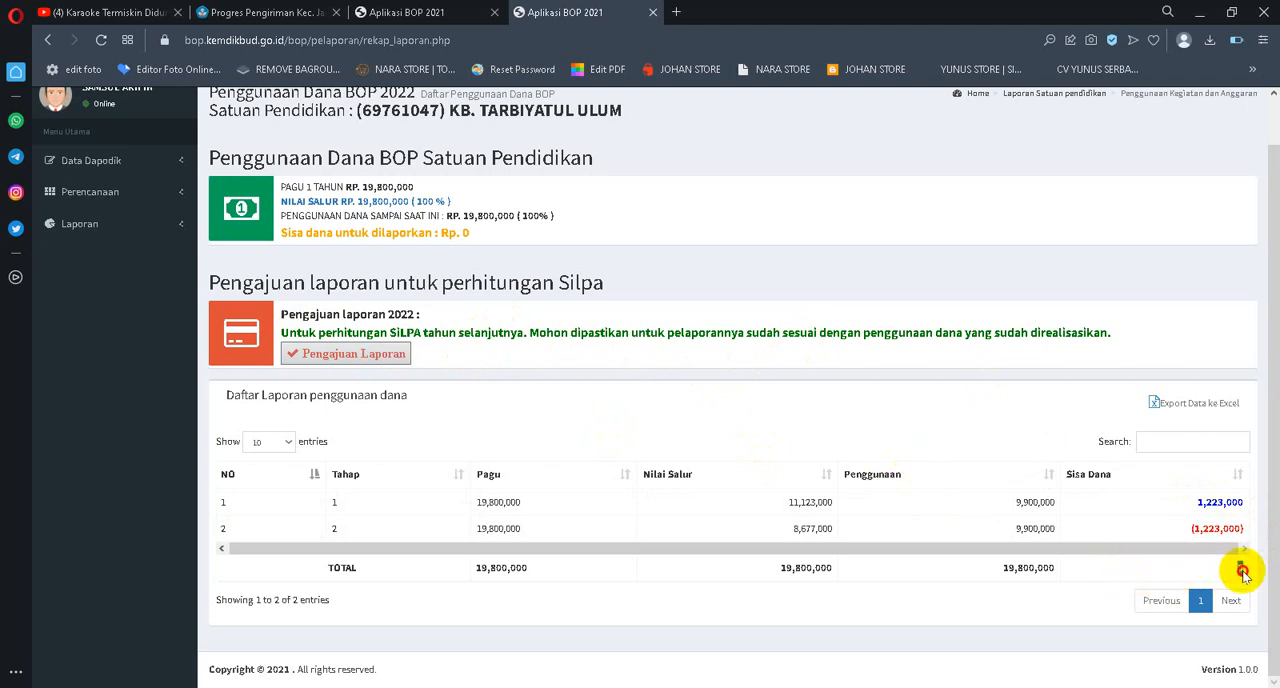
left_click_drag(1237, 568, 1255, 573)
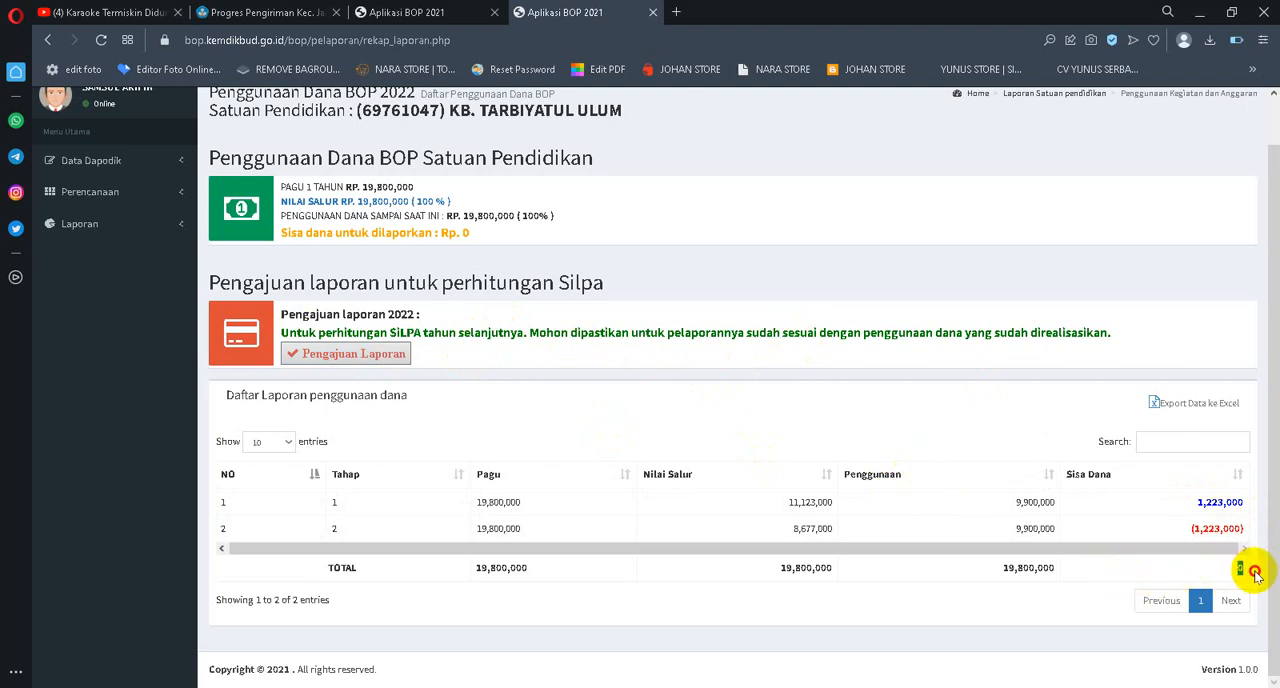
left_click(1163, 565)
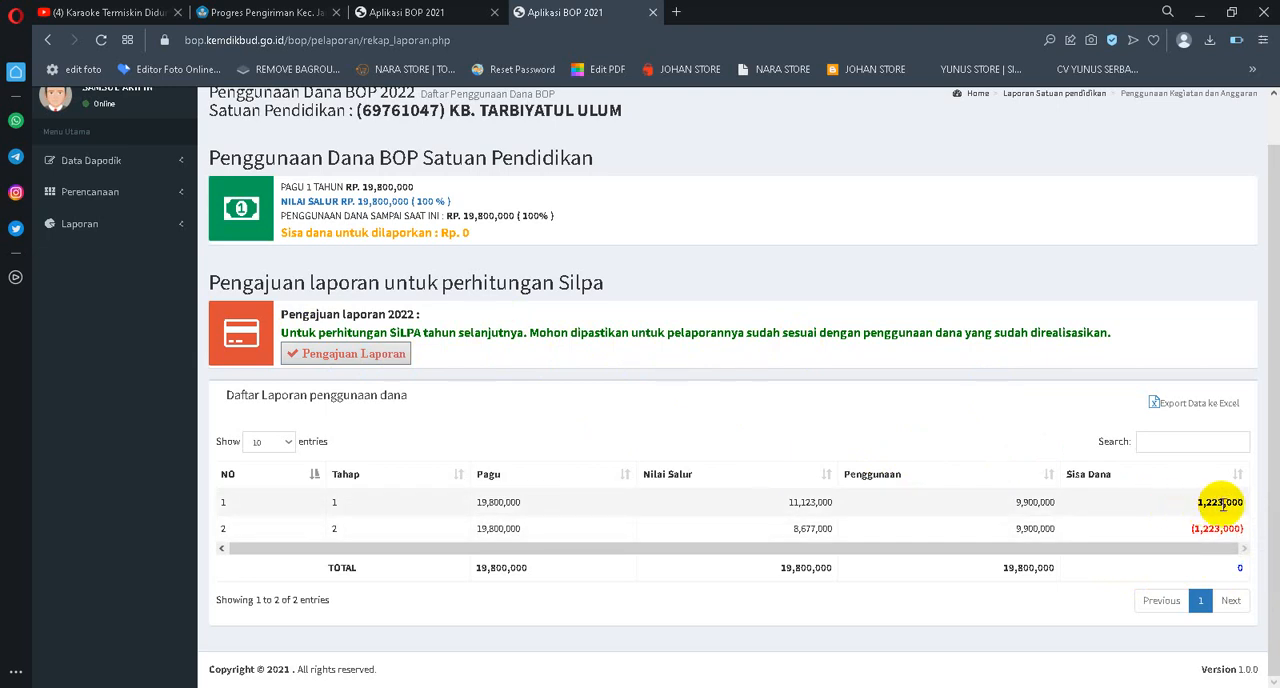
left_click_drag(1158, 569, 1245, 569)
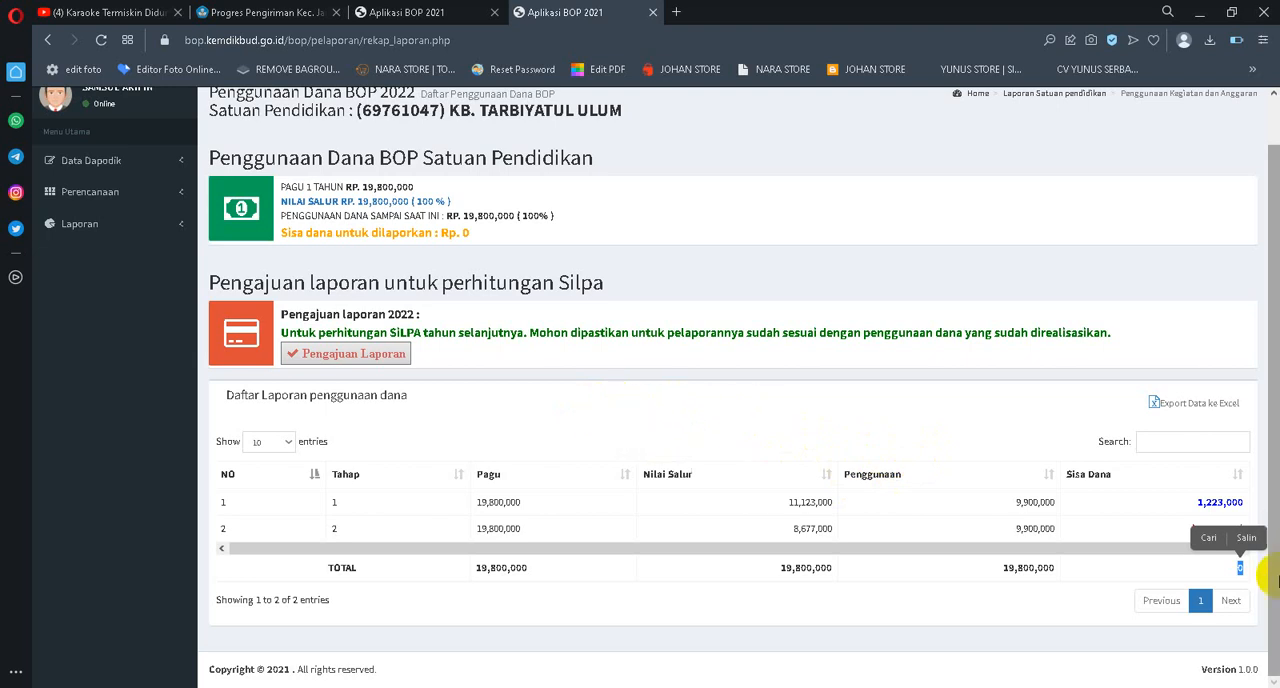
left_click(1135, 590)
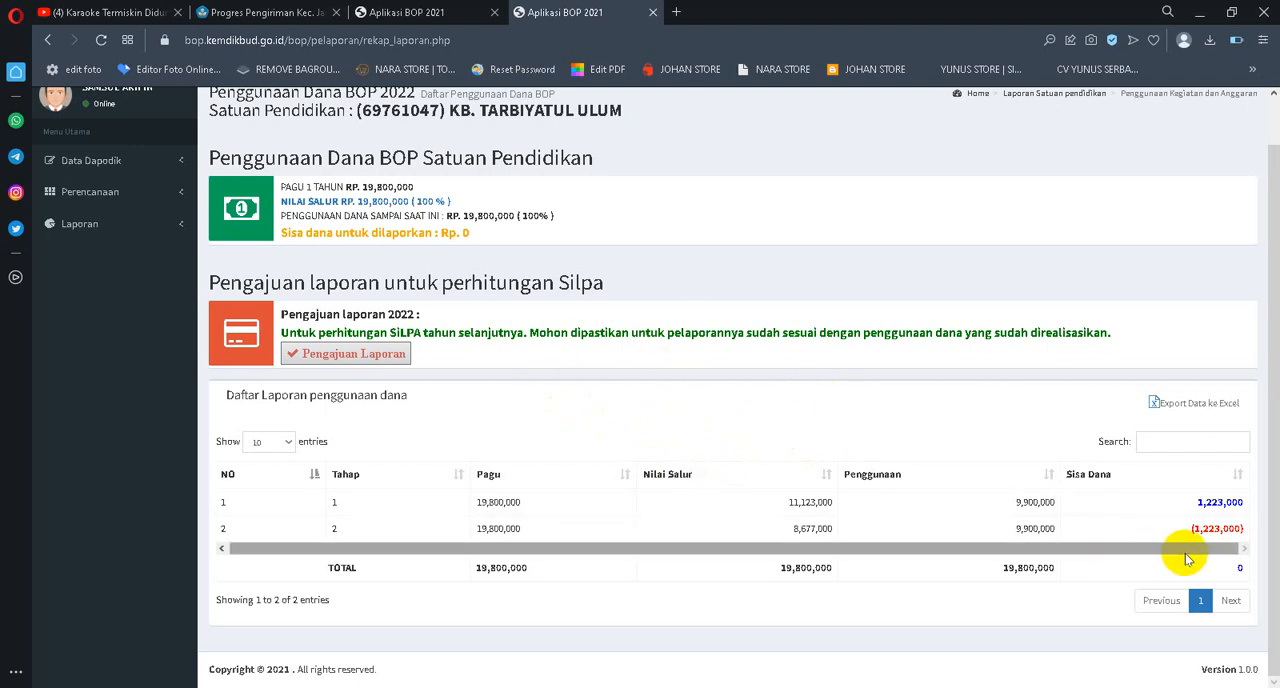
Start the 2022 Pengajuan Laporan, confirm the request, and copy a screenshot of the whole submission form
left_click(312, 358)
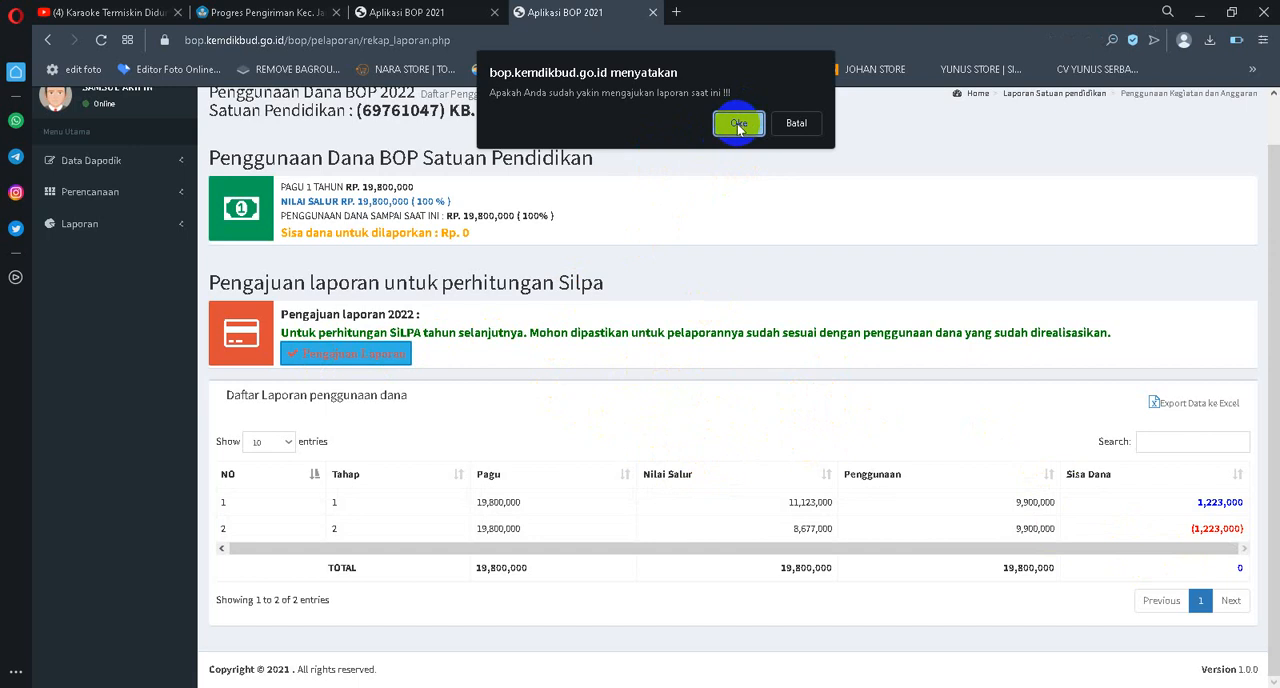
left_click(737, 124)
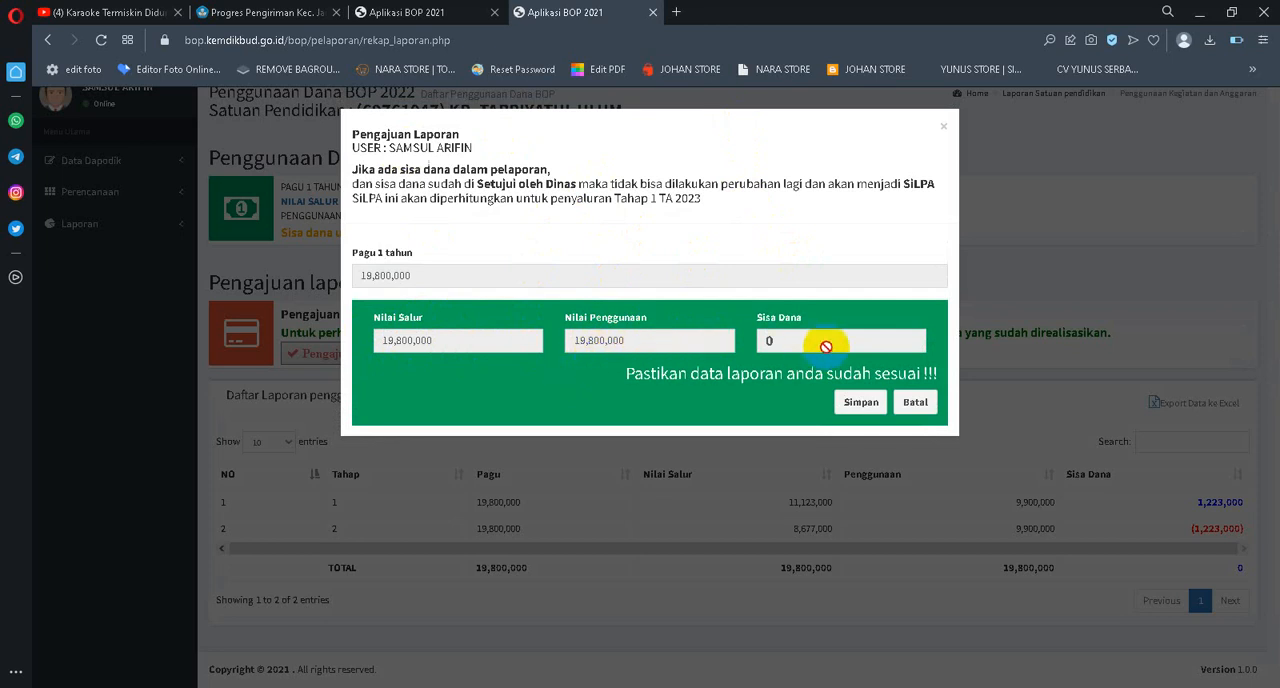
left_click(1091, 40)
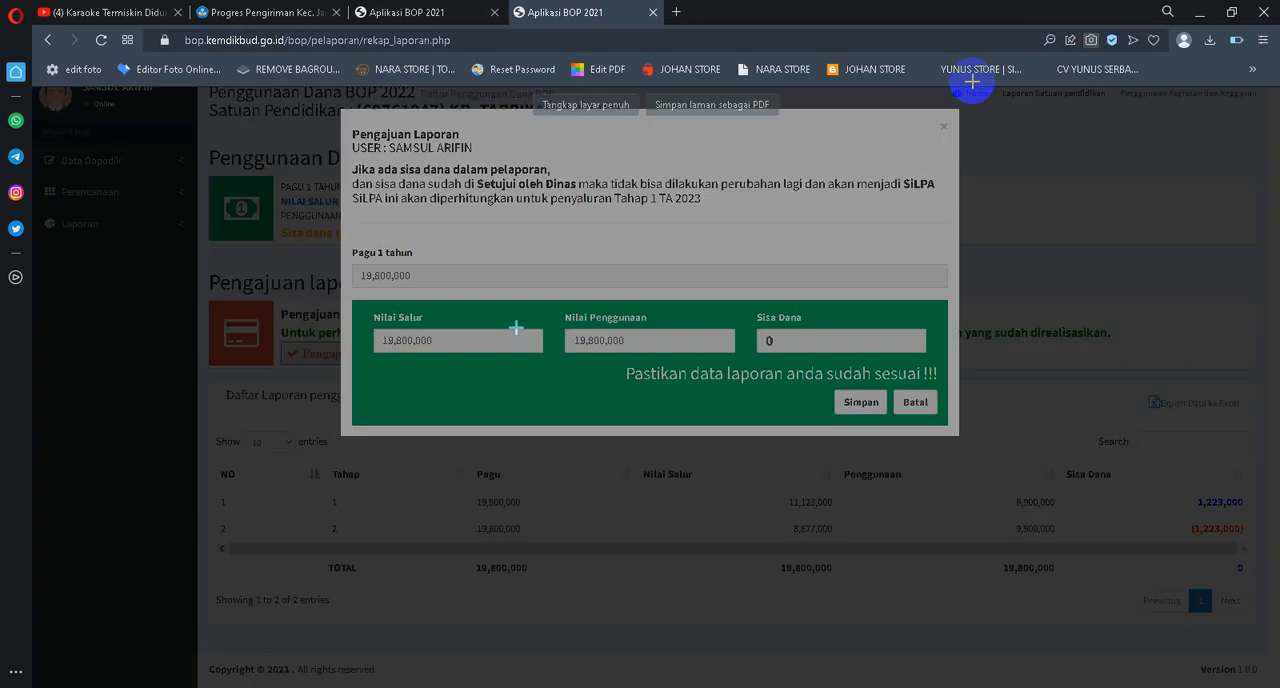
left_click_drag(516, 329, 795, 446)
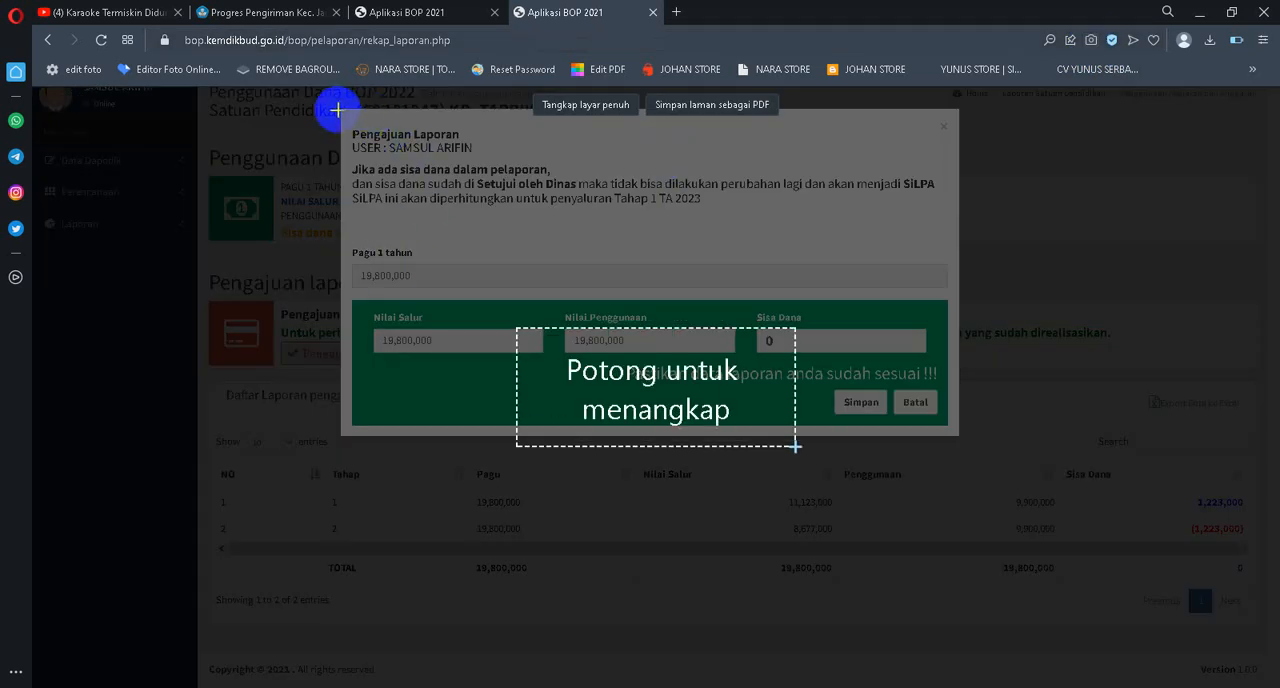
left_click_drag(342, 108, 960, 437)
left_click(857, 458)
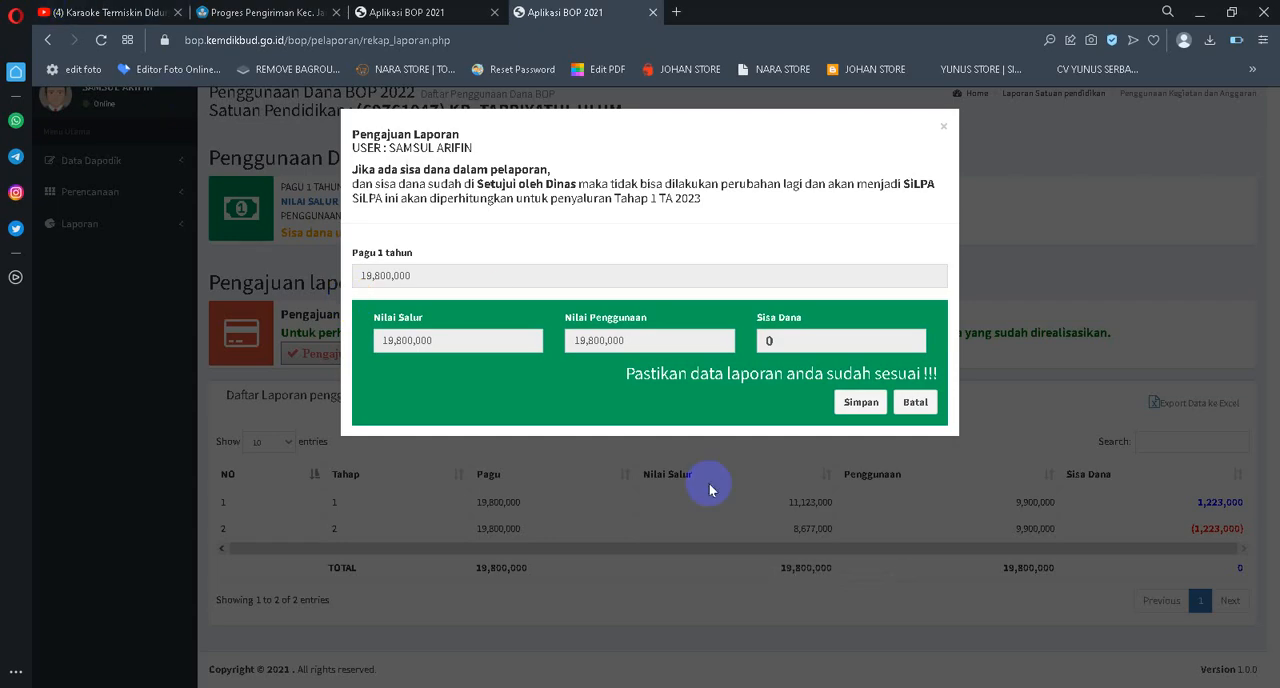
Save the Pengajuan Laporan form to submit the 2022 report
left_click(828, 657)
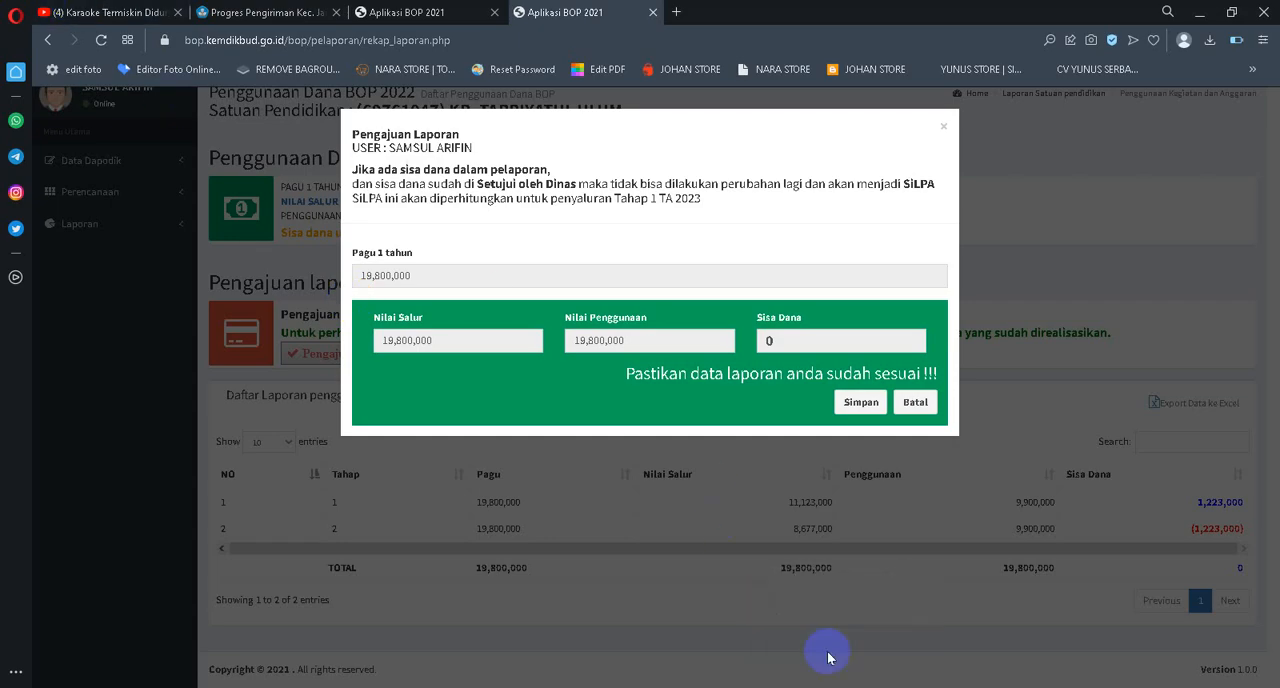
mouse_move(839, 686)
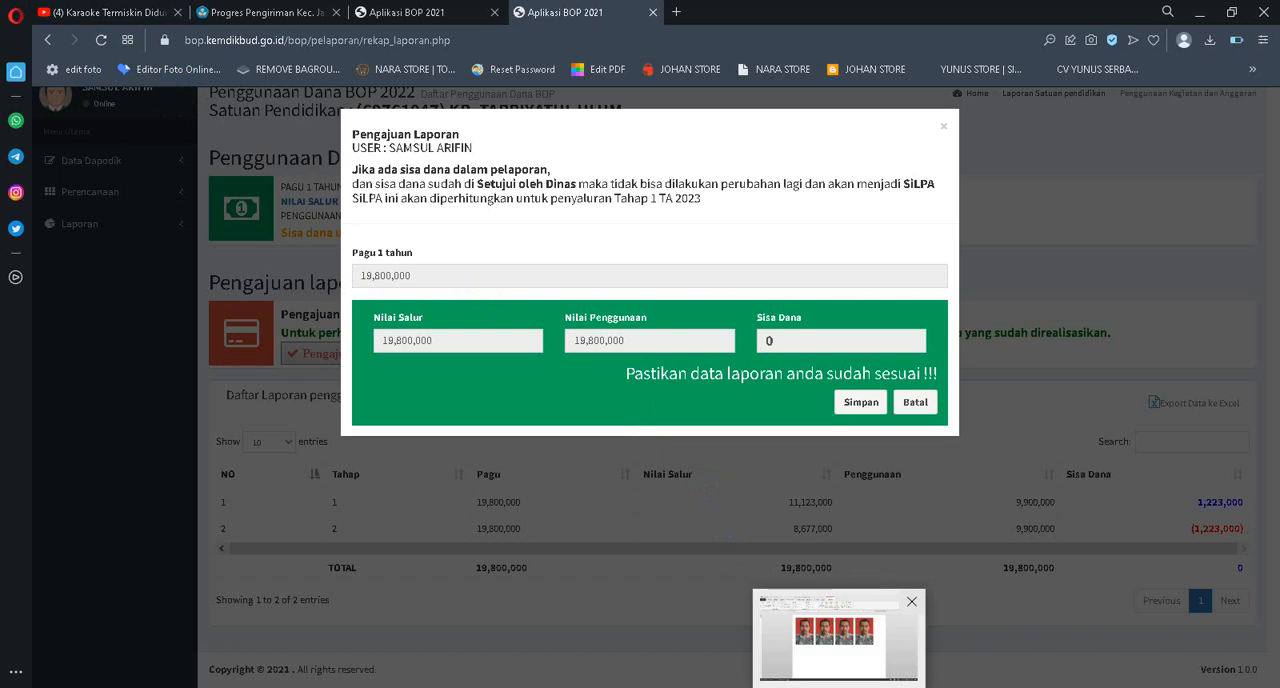
left_click(831, 657)
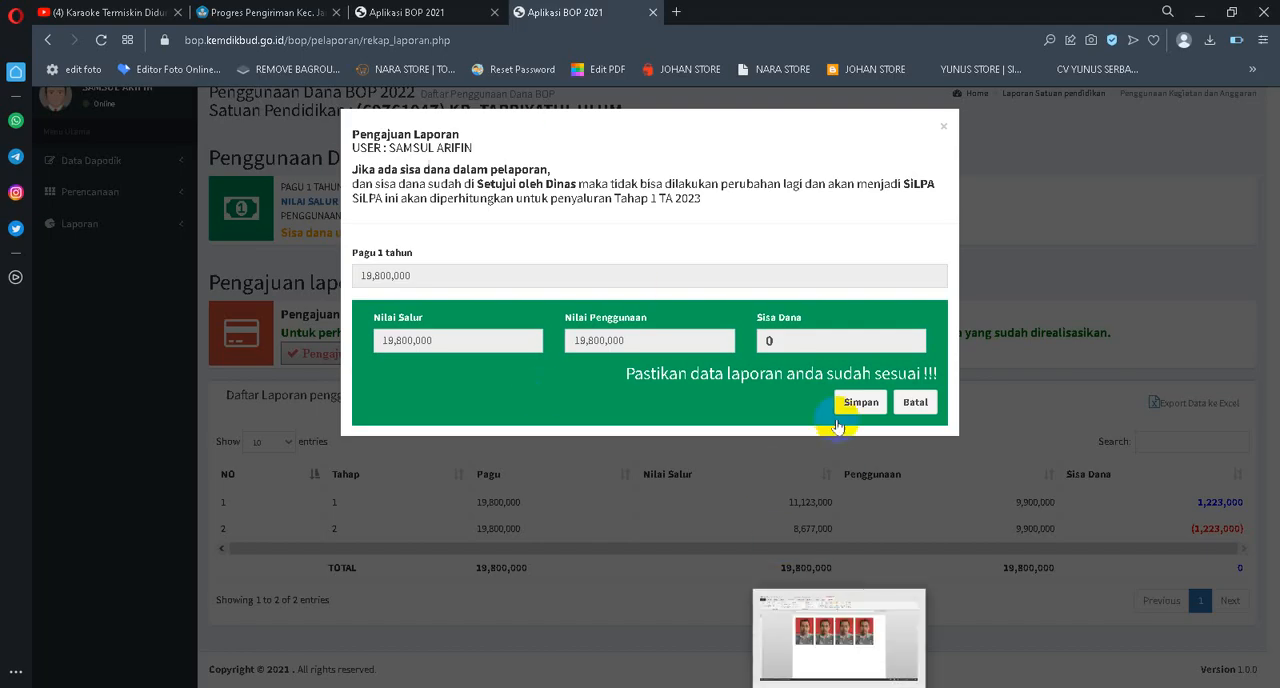
left_click(863, 404)
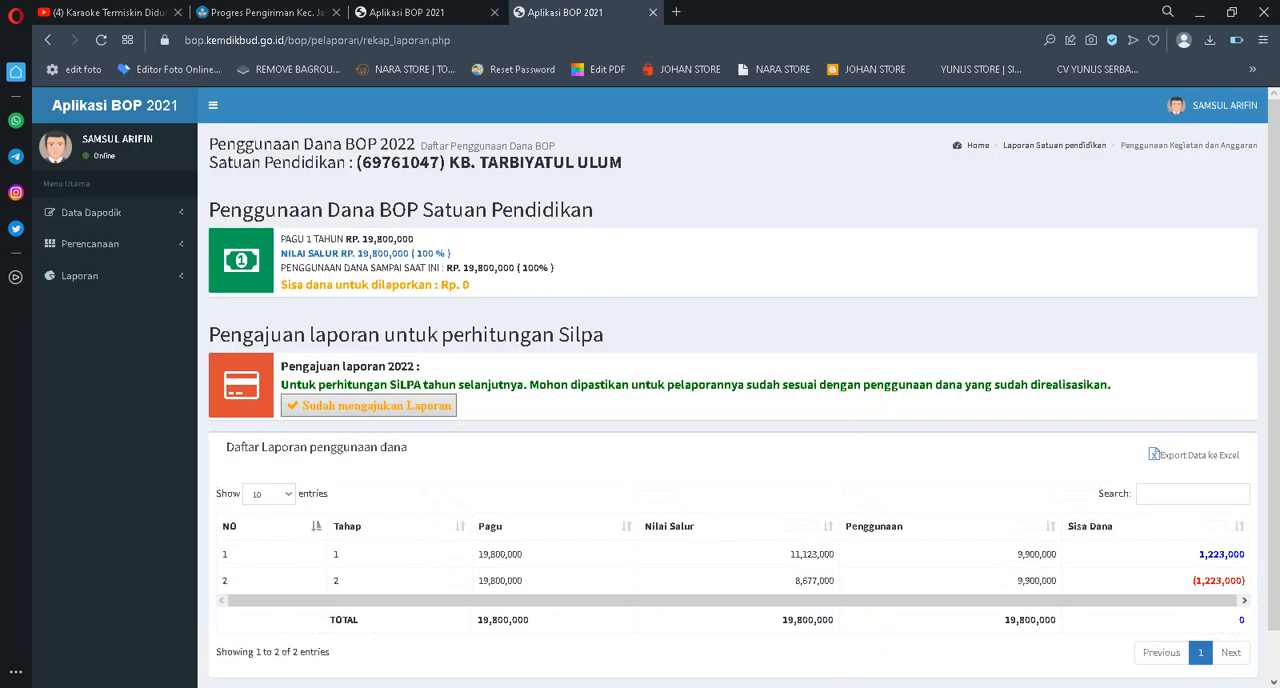
mouse_move(838, 686)
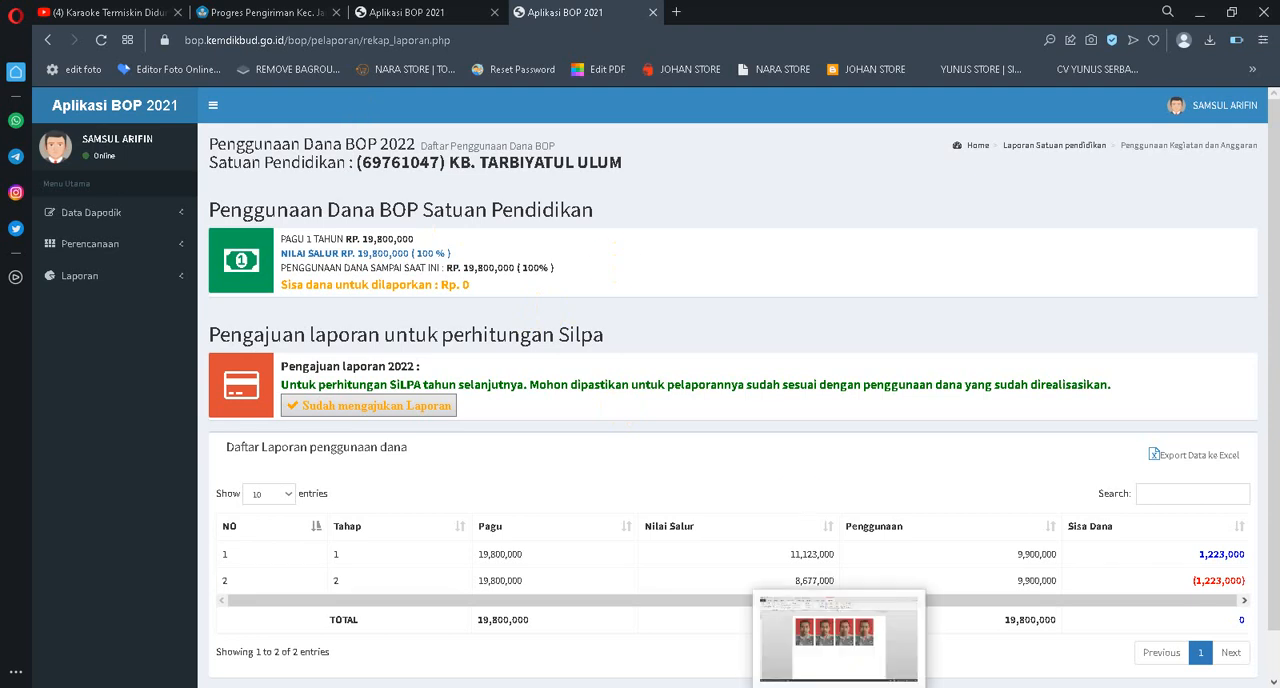
left_click(834, 602)
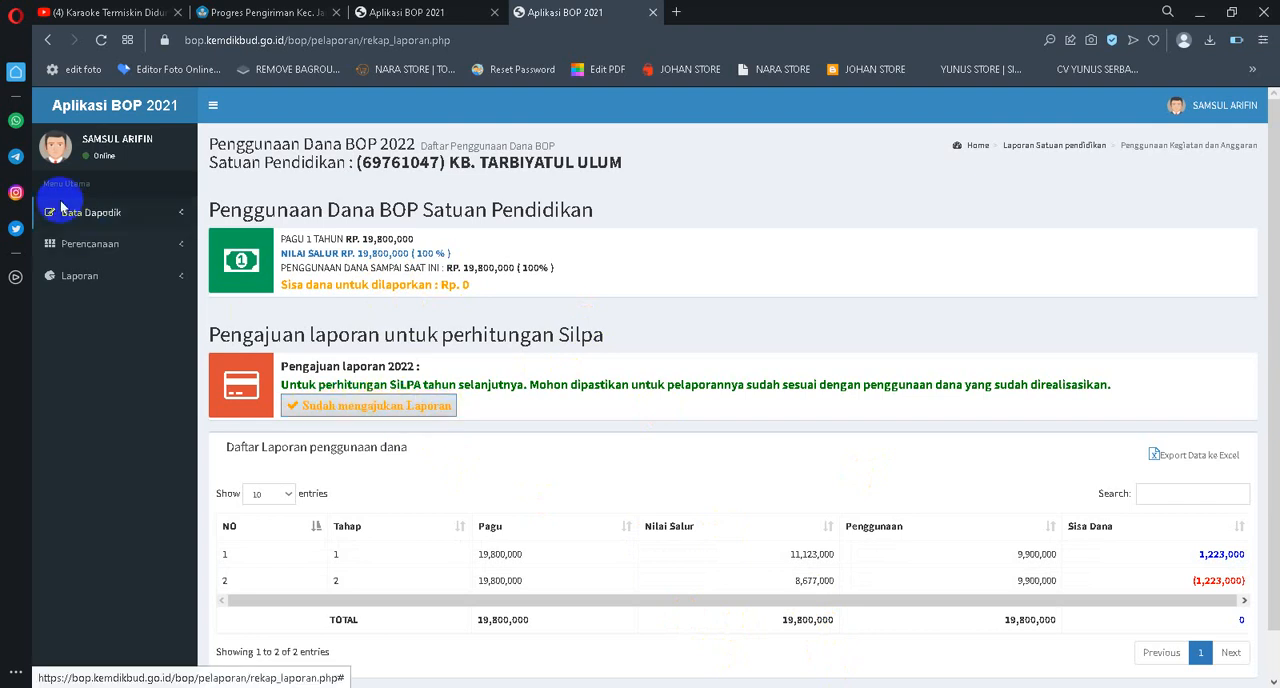
Switch to Telegram in the browser sidebar and open the ARSIP PAUD chat
left_click(14, 160)
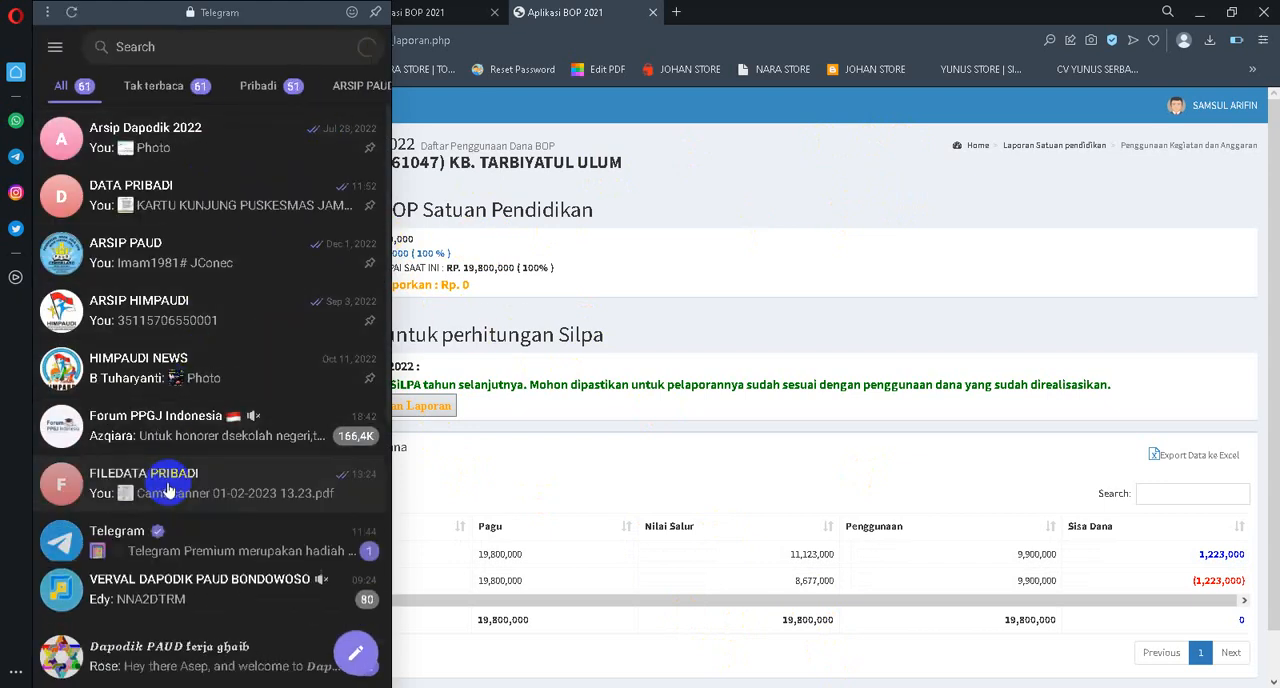
left_click(184, 414)
left_click(55, 47)
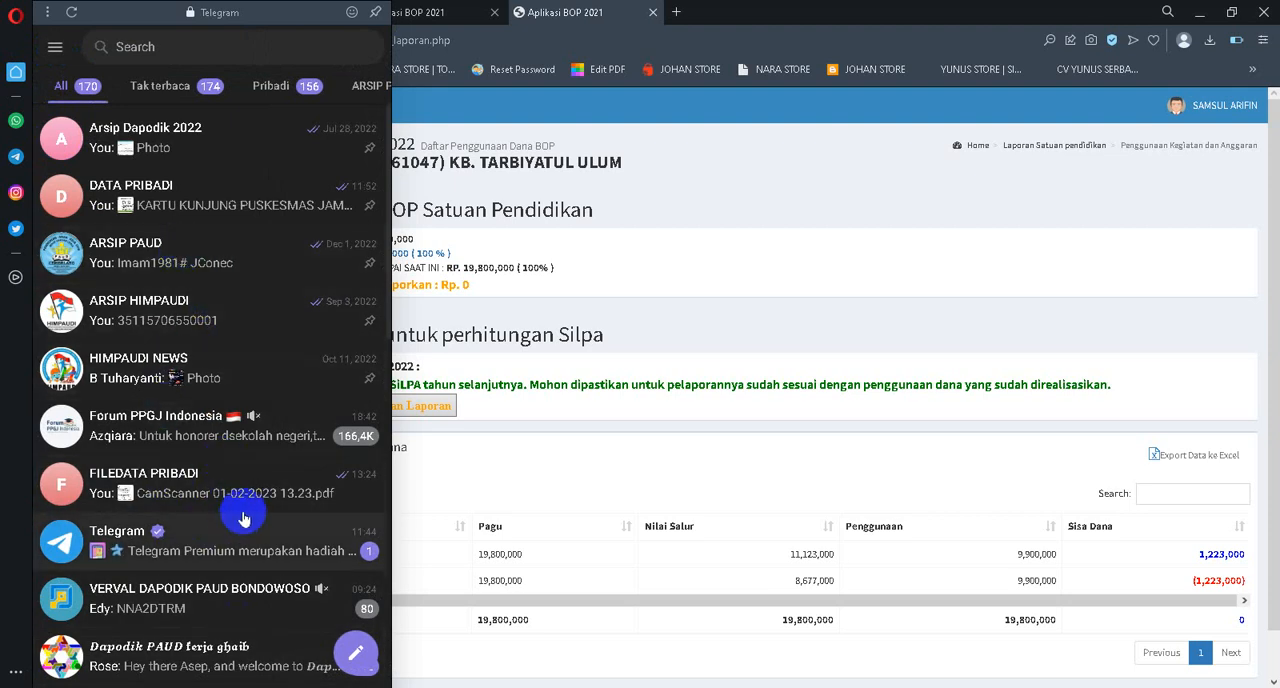
left_click(189, 249)
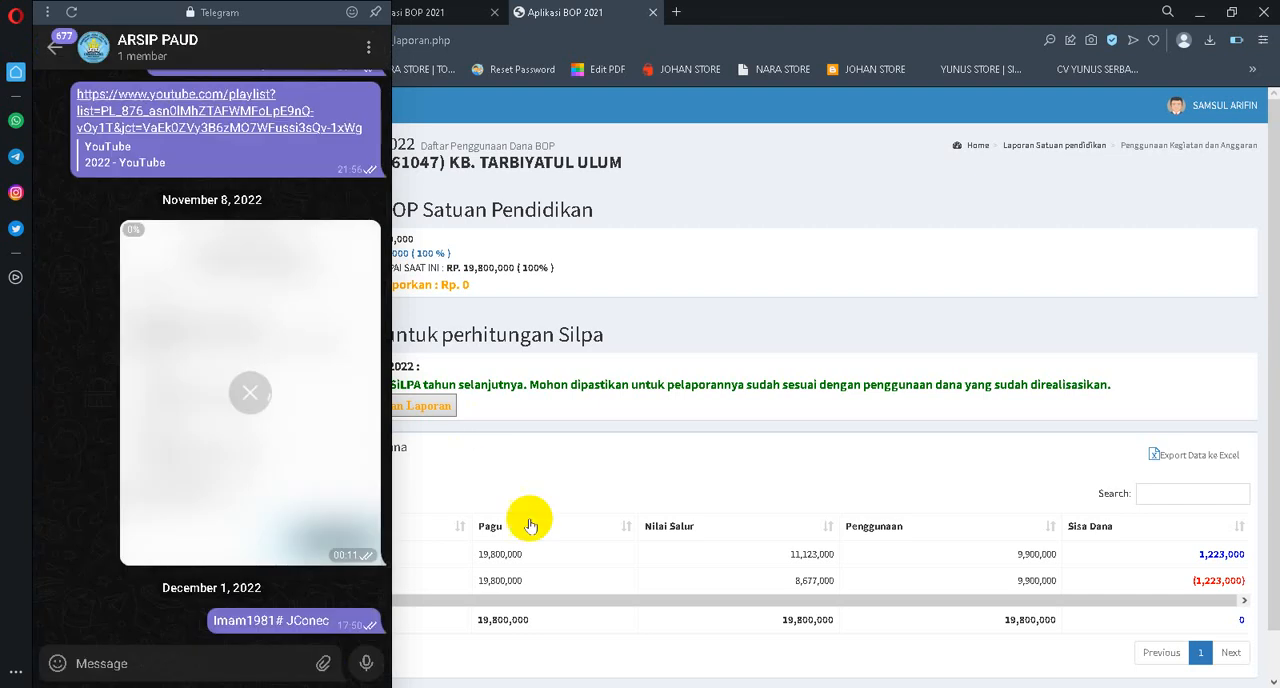
Send a single copy of the Pengajuan Laporan screenshot to the ARSIP PAUD chat and return to the report recap
left_click(120, 663)
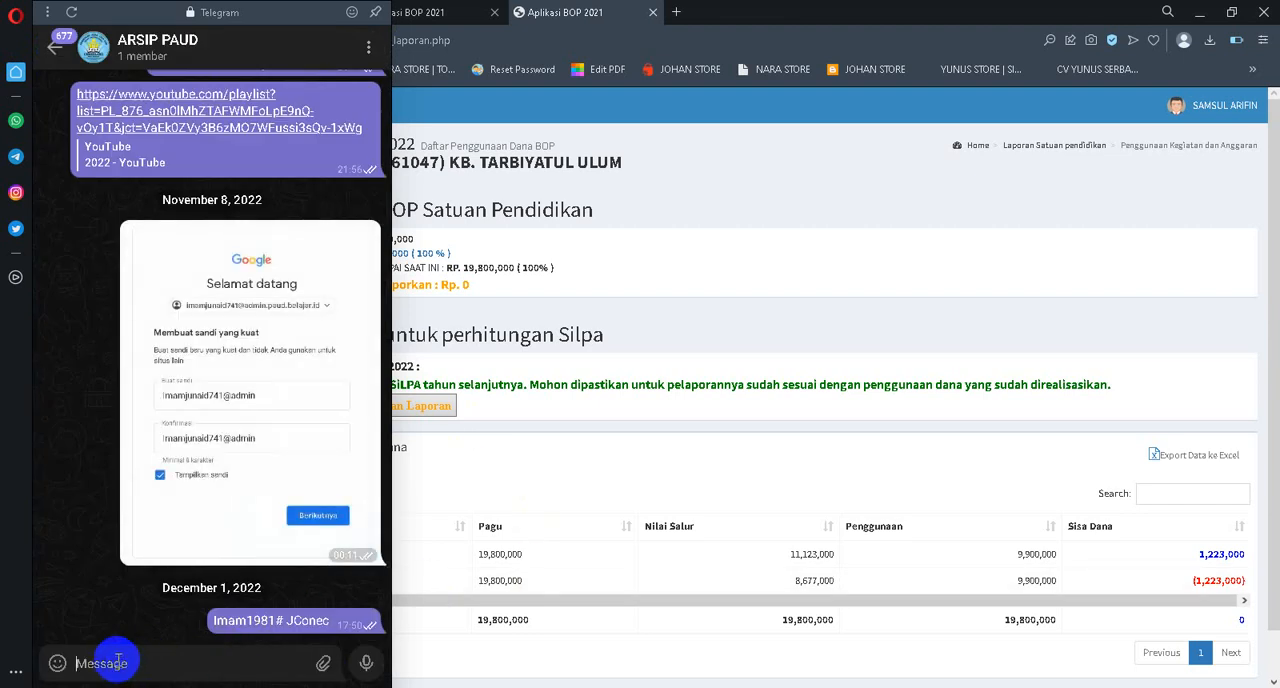
key("ctrl+v")
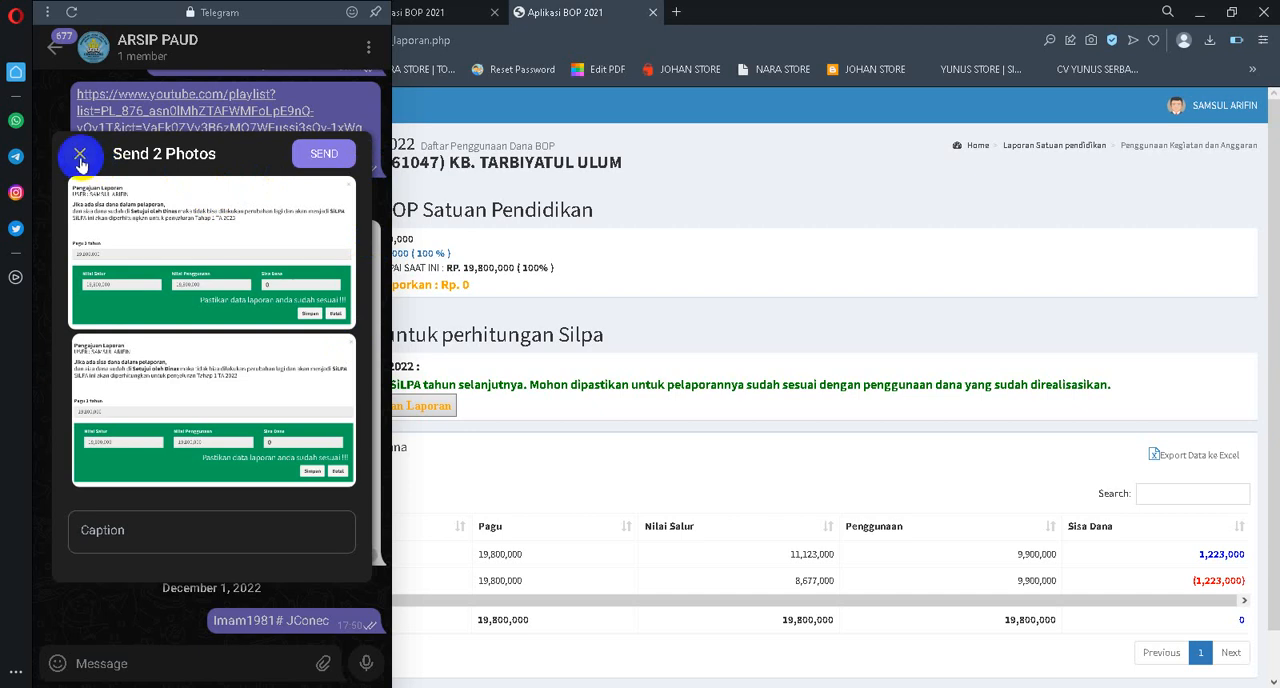
left_click(80, 153)
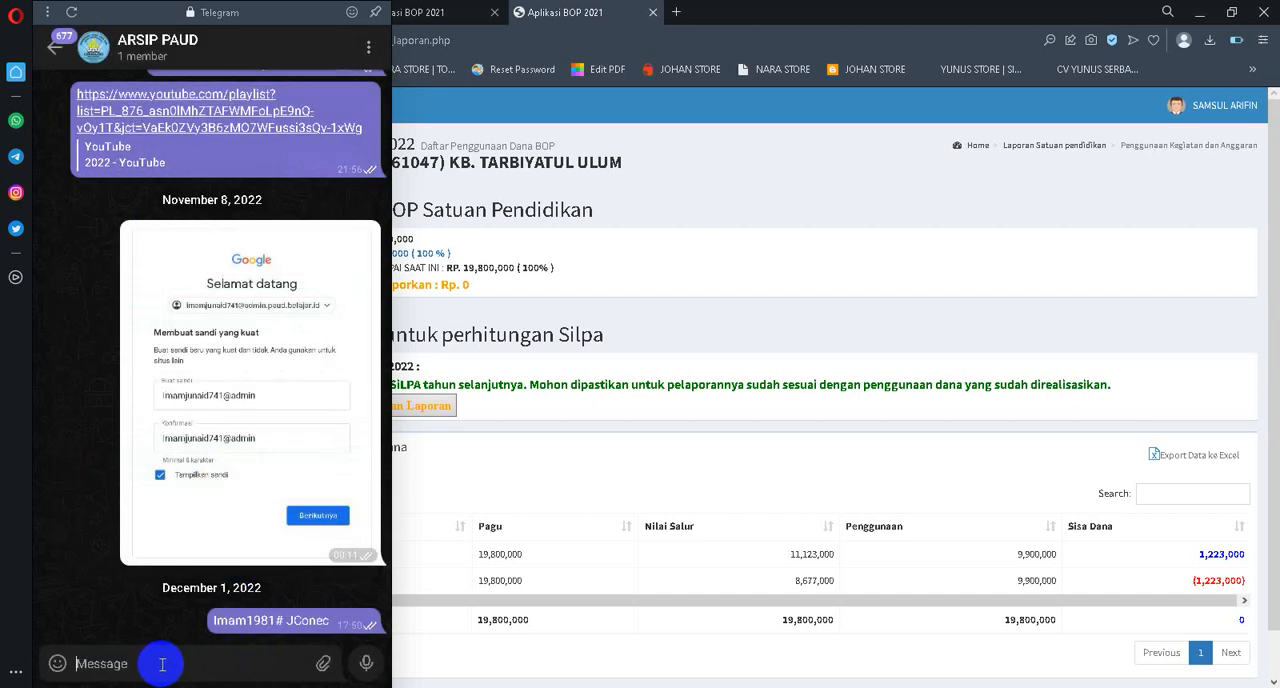
key("ctrl+v")
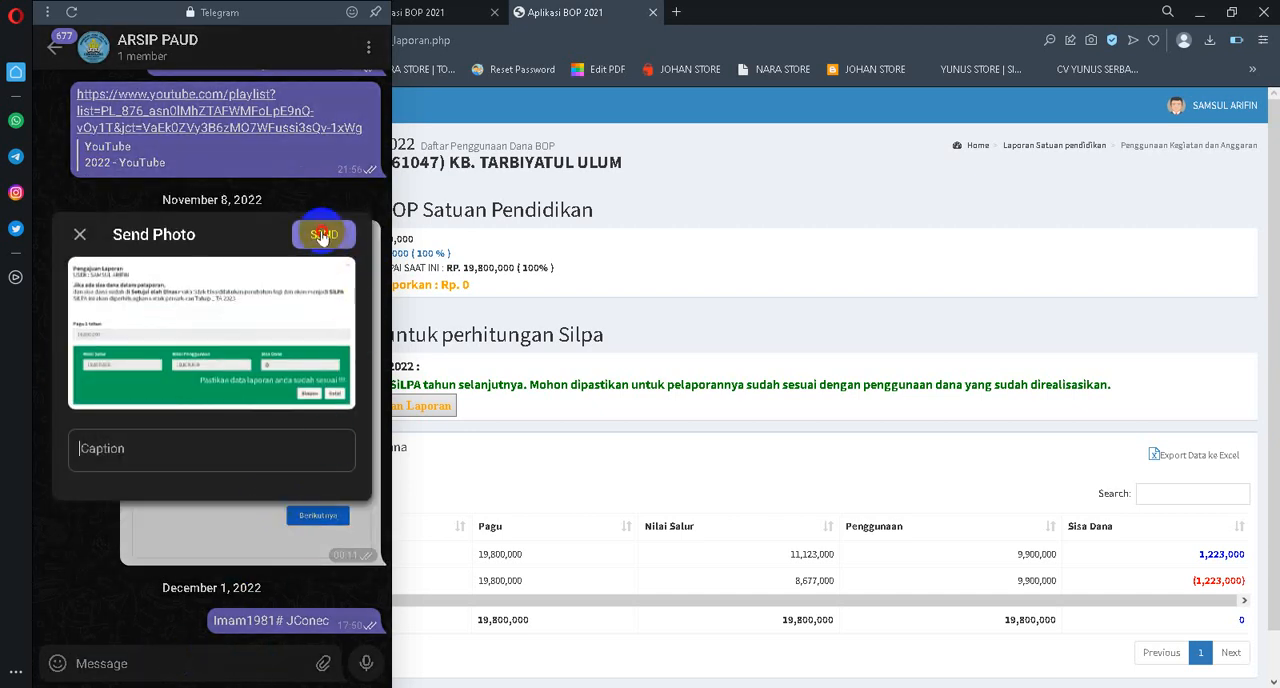
left_click(318, 232)
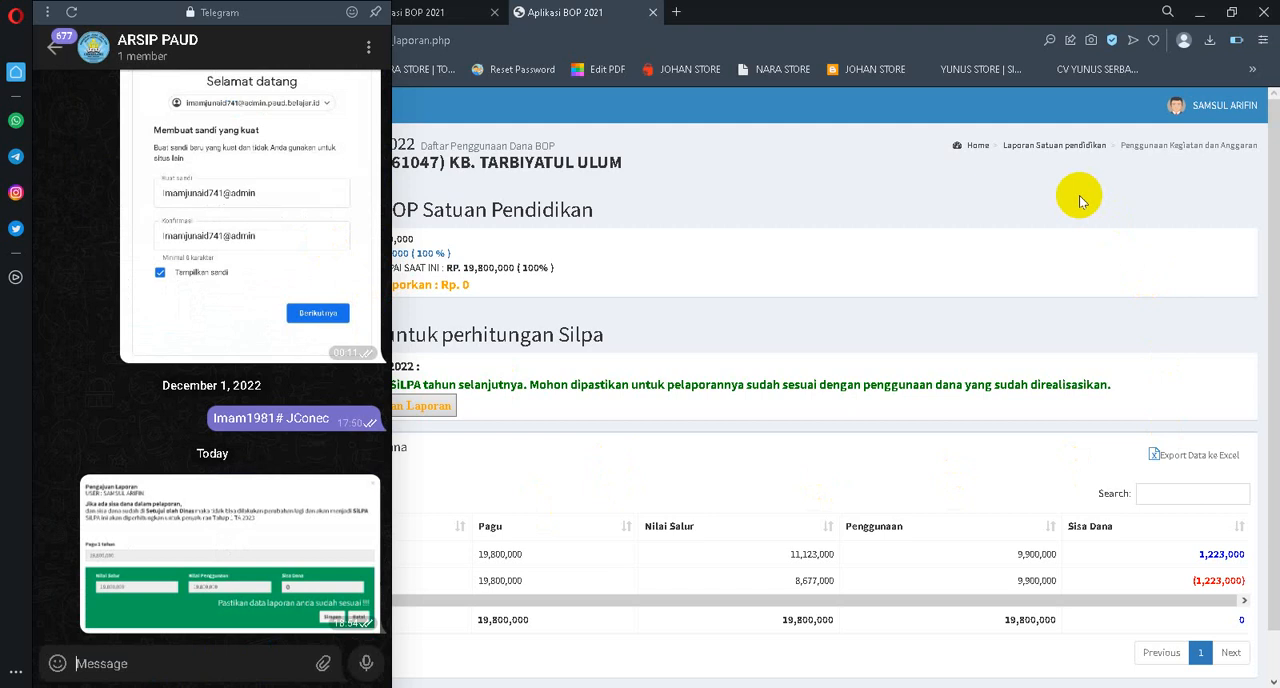
left_click(1070, 266)
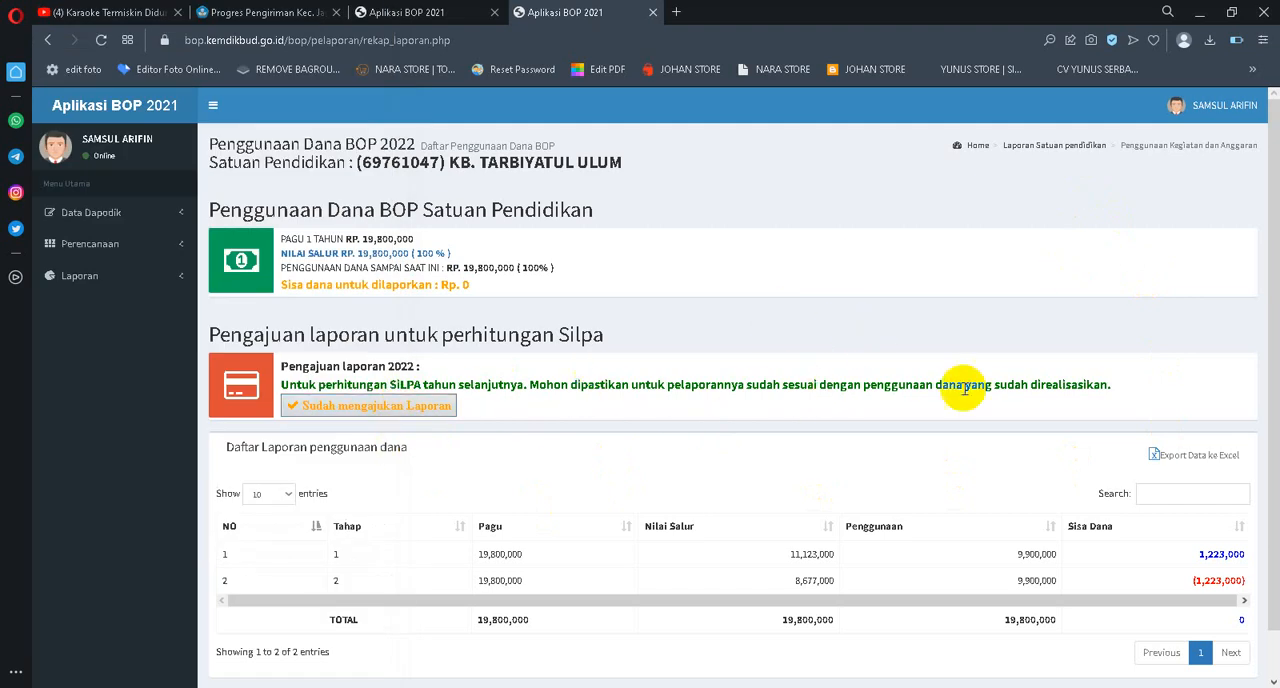
Capture the entire visible 2022 report recap page as a browser snapshot, fitting the selection to the page edges, and copy it
scroll(975, 392, "down", 1)
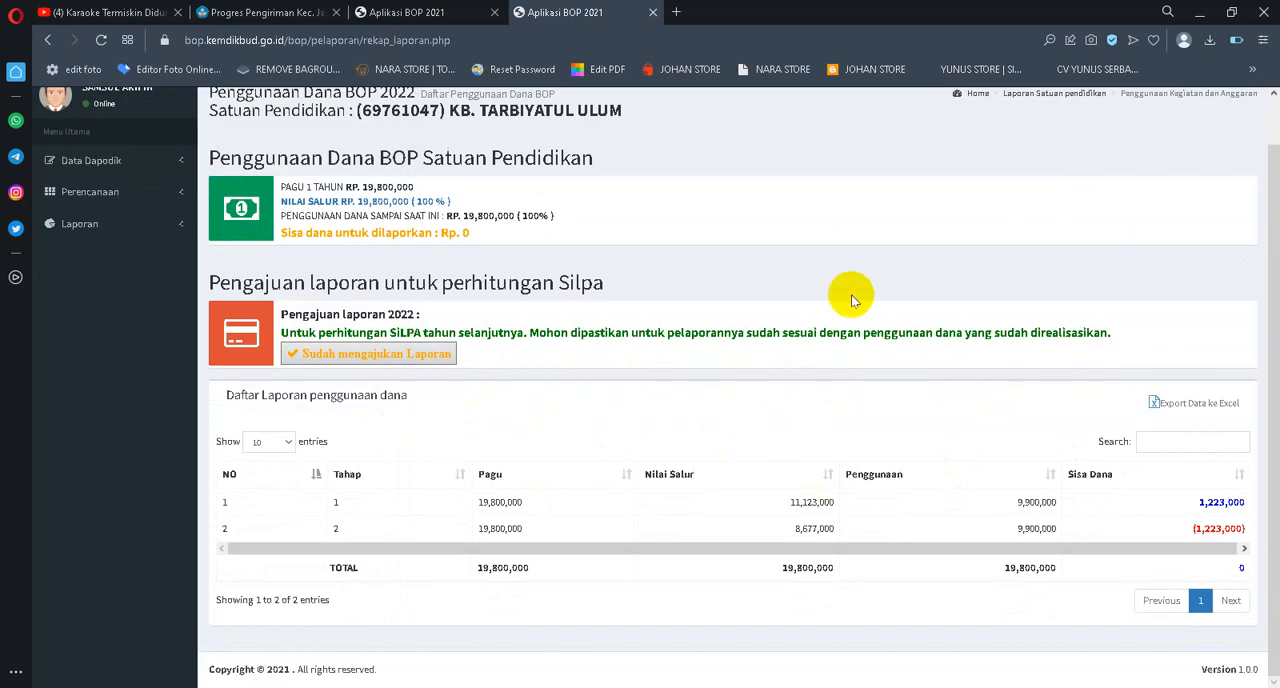
scroll(764, 256, "up", 1)
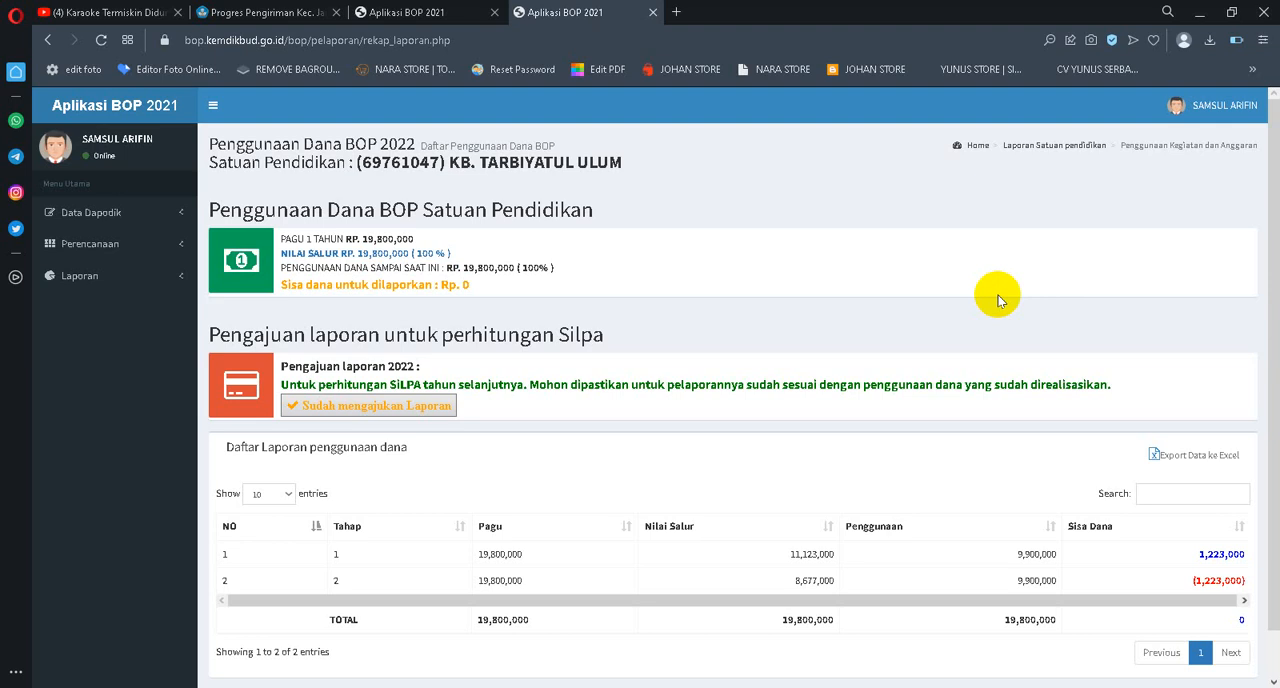
left_click(1091, 40)
left_click_drag(516, 327, 795, 446)
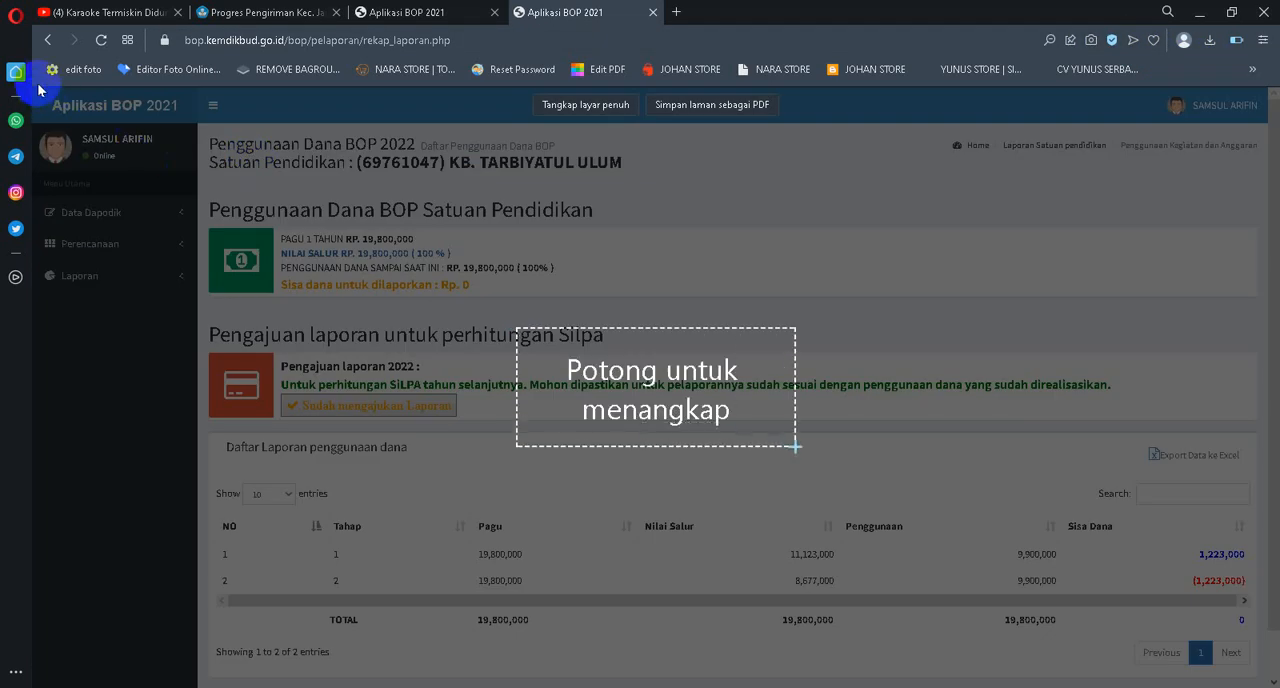
left_click_drag(42, 88, 1263, 680)
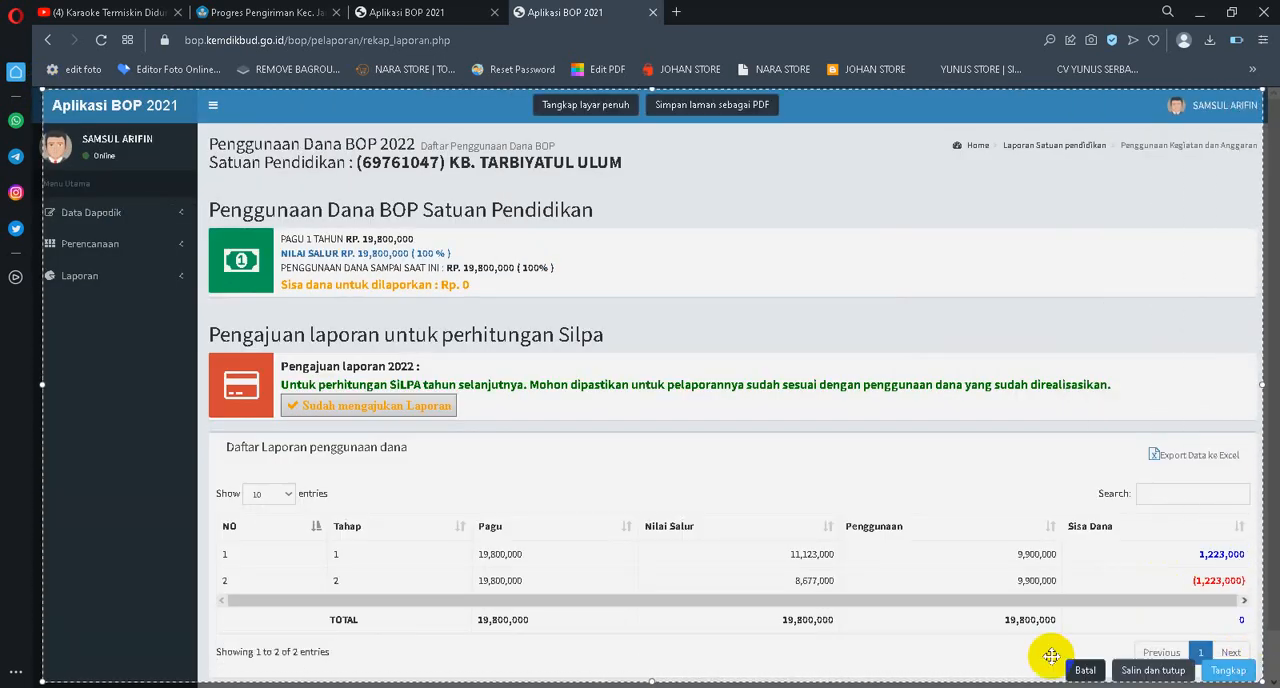
left_click(38, 383)
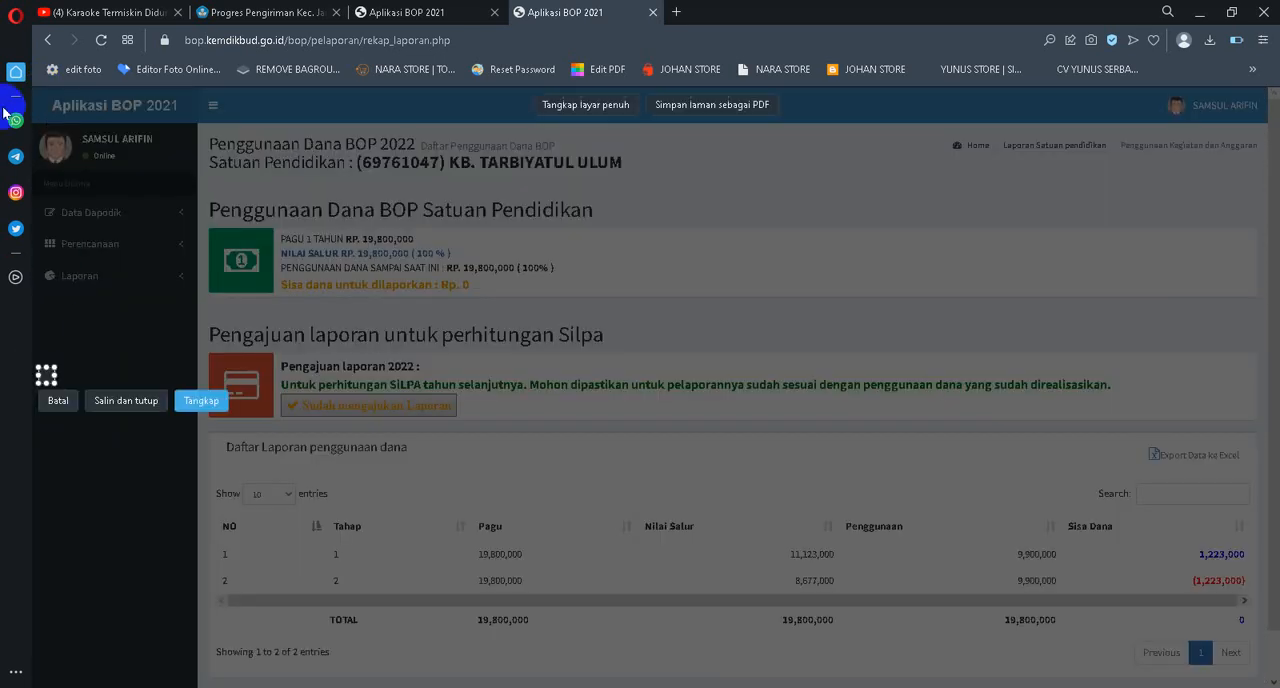
left_click_drag(34, 91, 1248, 681)
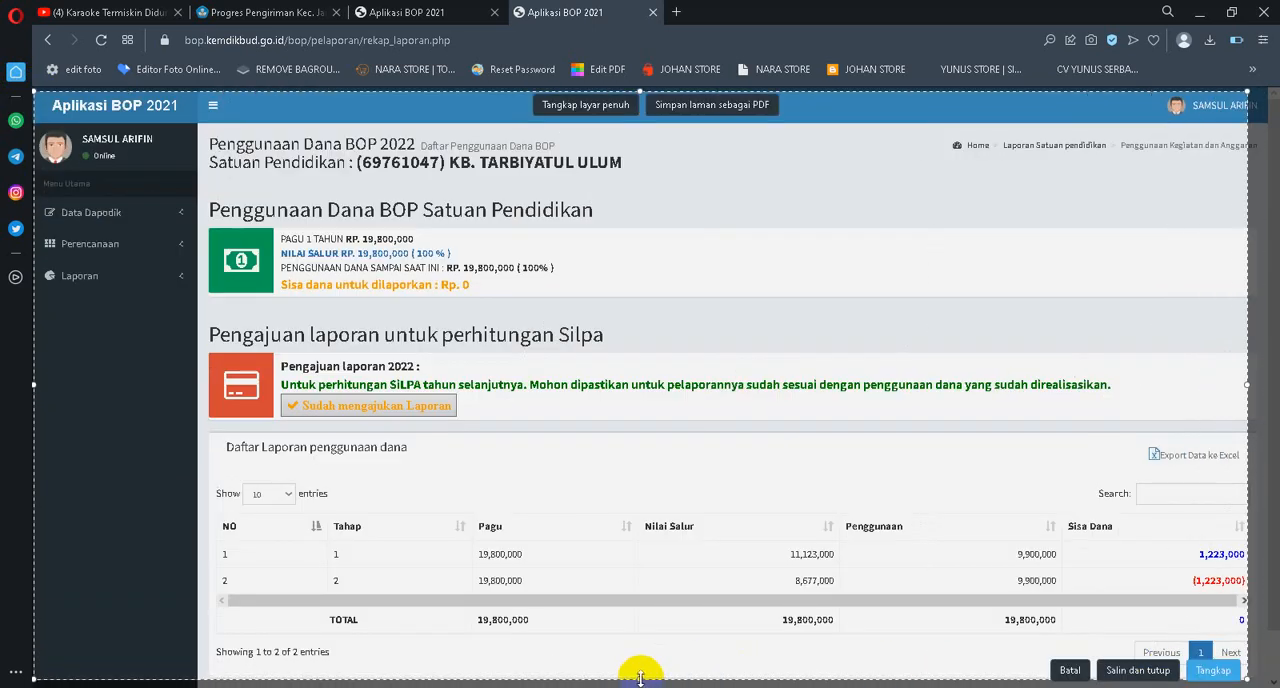
left_click_drag(640, 679, 640, 687)
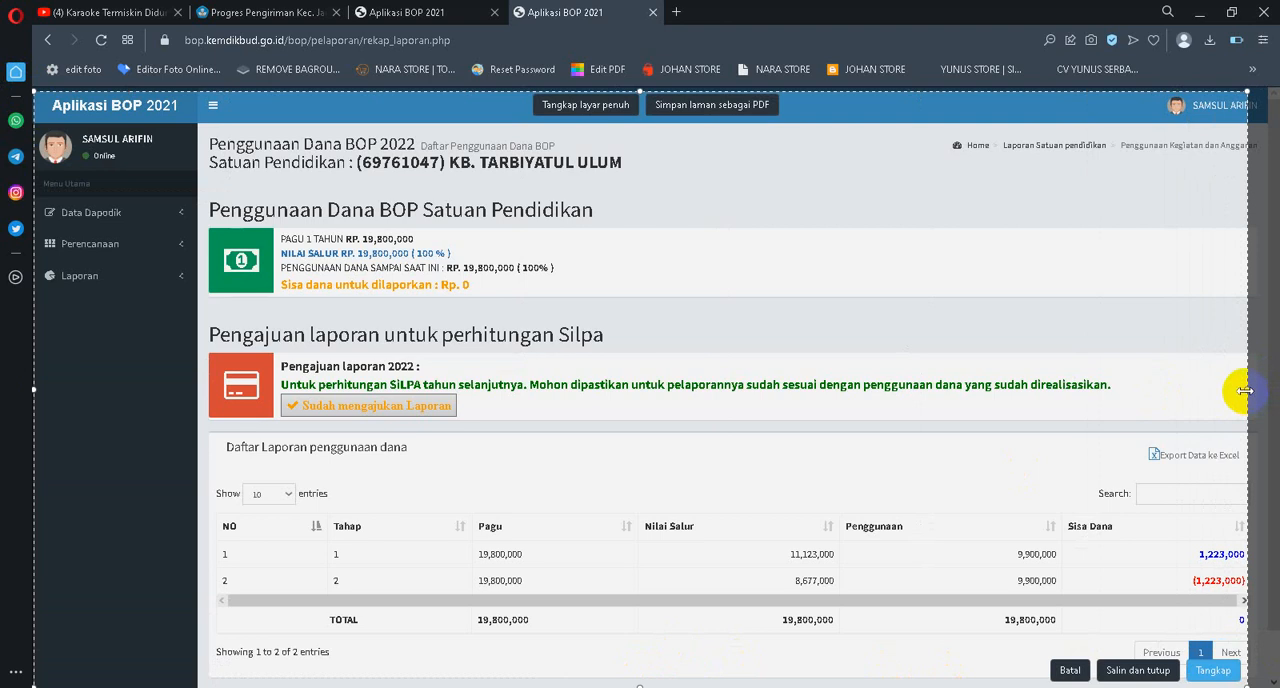
left_click_drag(1247, 390, 1270, 391)
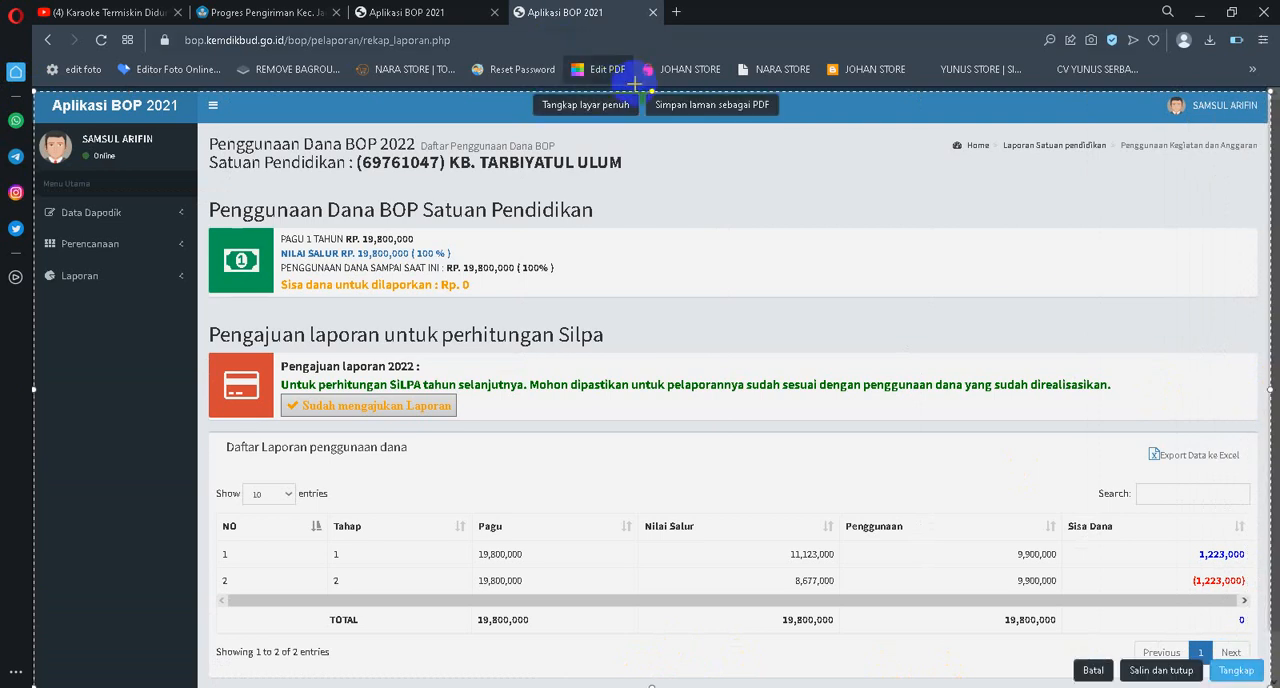
left_click_drag(650, 92, 650, 86)
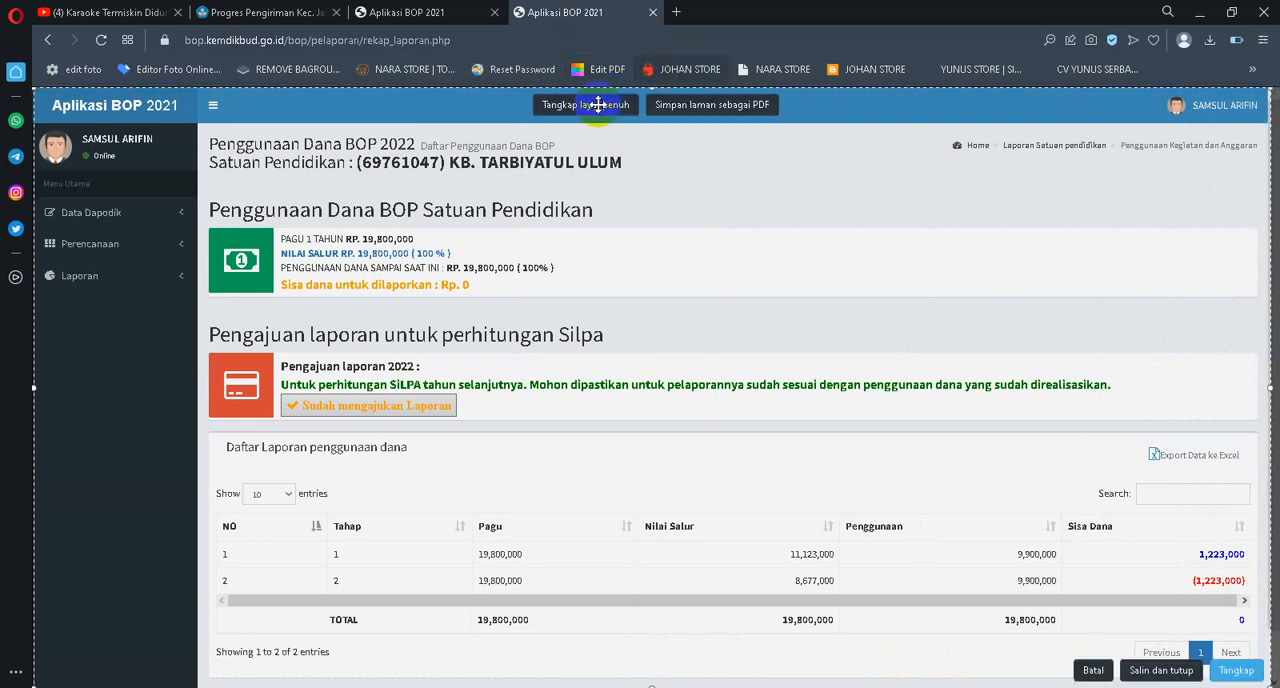
left_click_drag(35, 386, 26, 386)
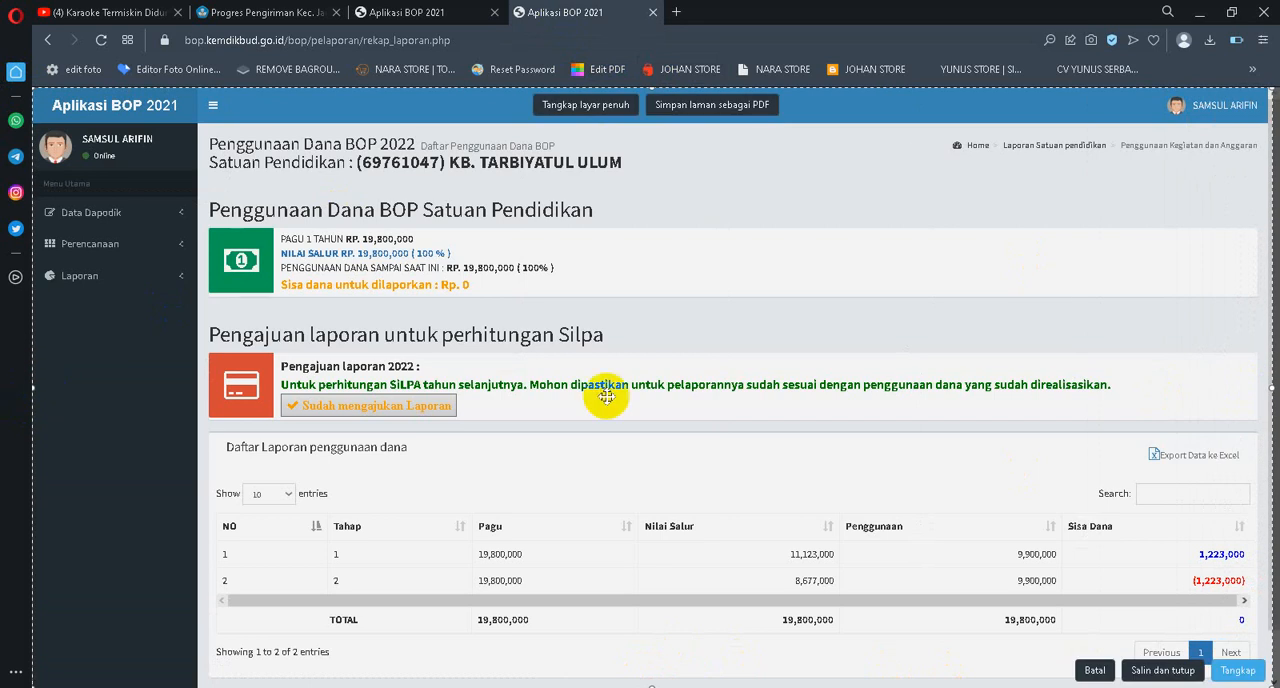
left_click(1162, 670)
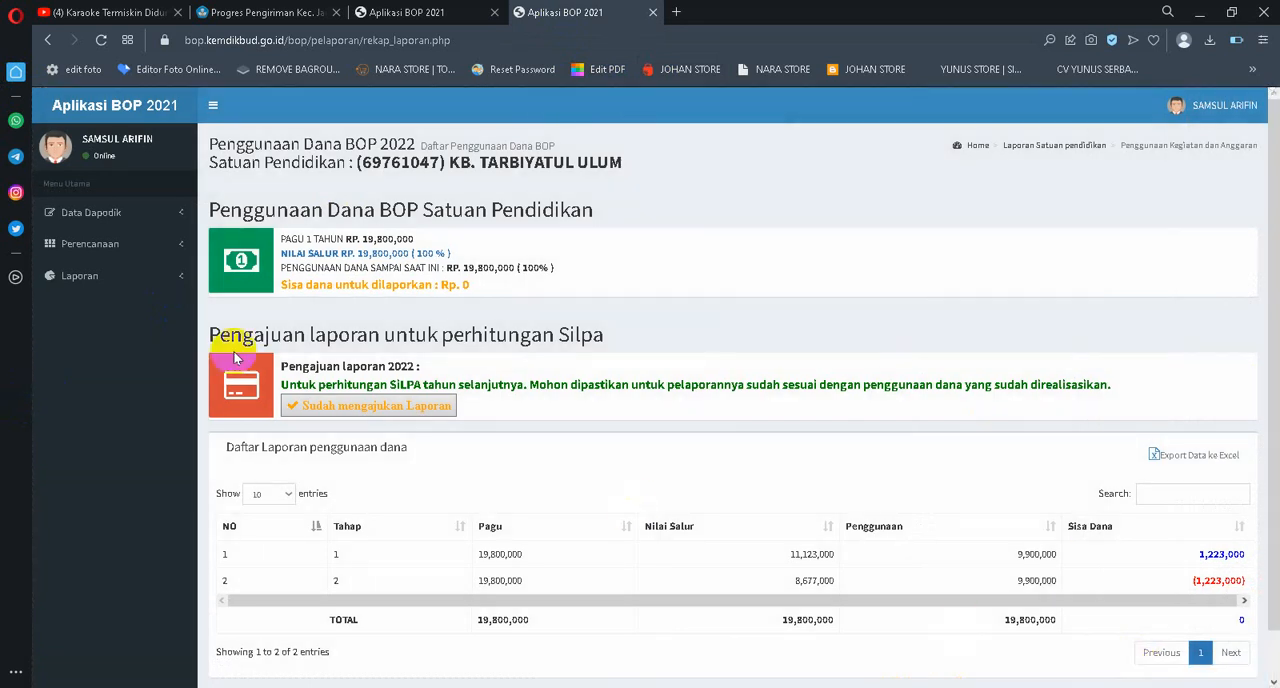
Switch to Telegram in the browser sidebar, send the copied recap snapshot to the ARSIP PAUD chat, and return to the report recap
left_click(17, 155)
left_click(110, 663)
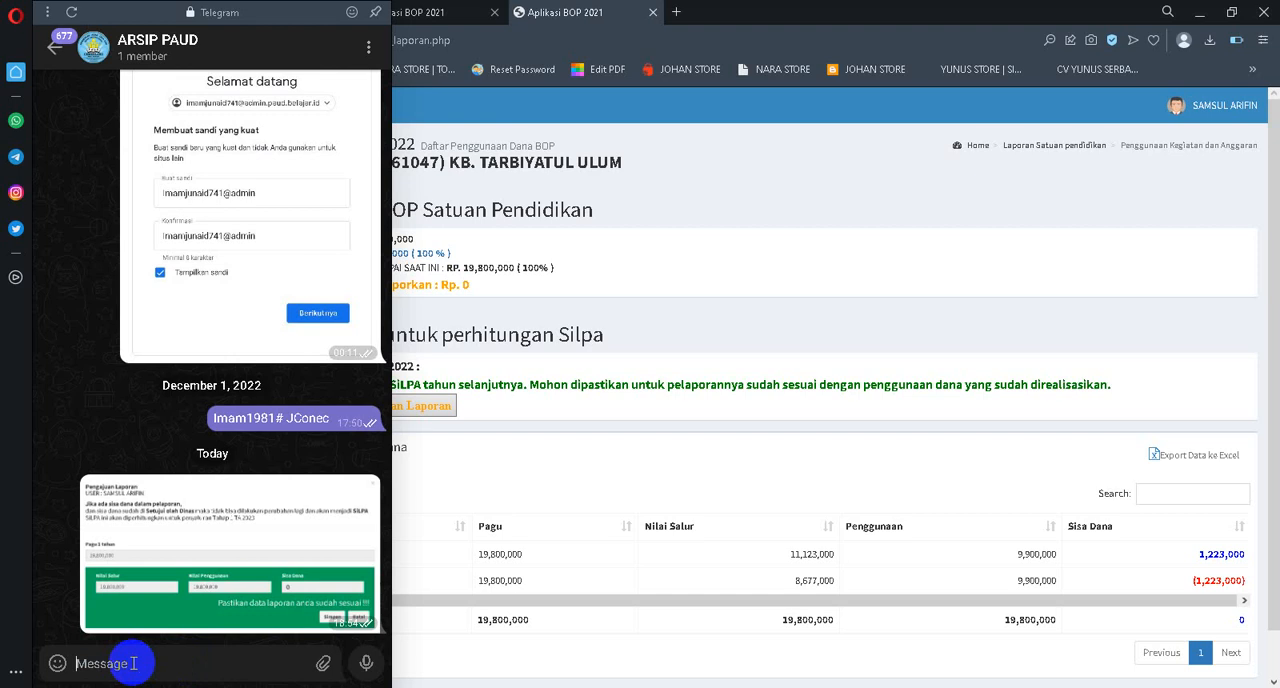
key("ctrl+v")
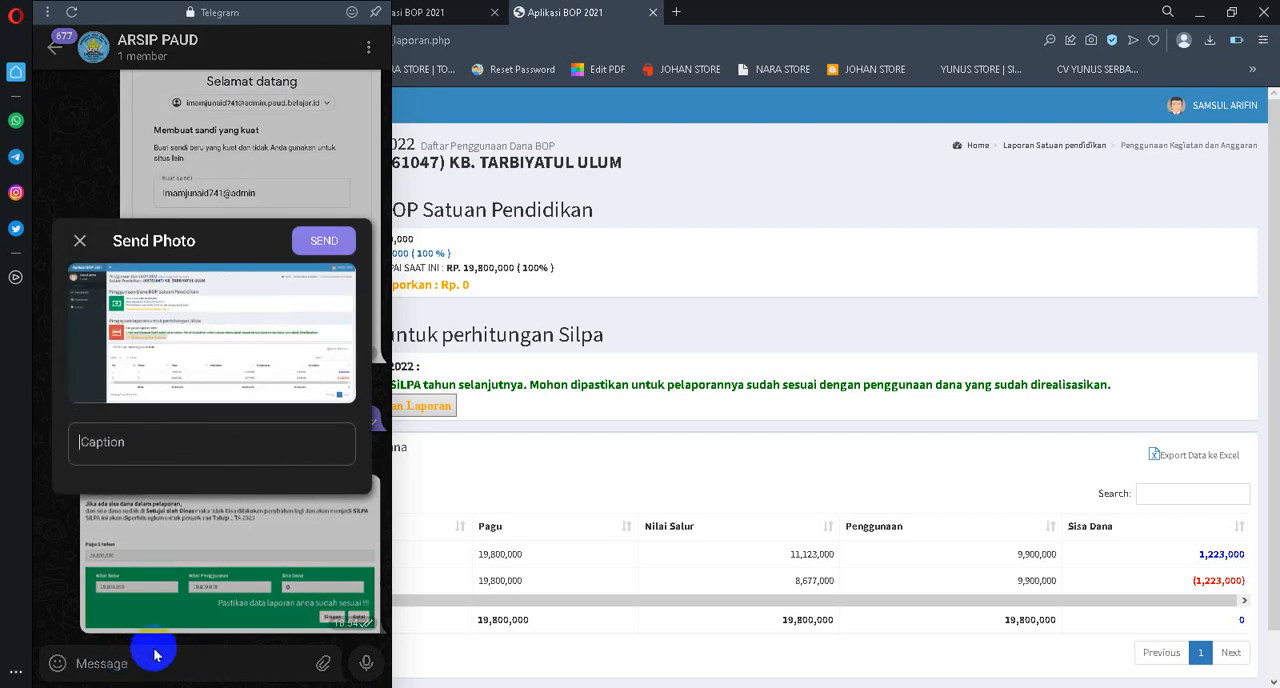
left_click(323, 240)
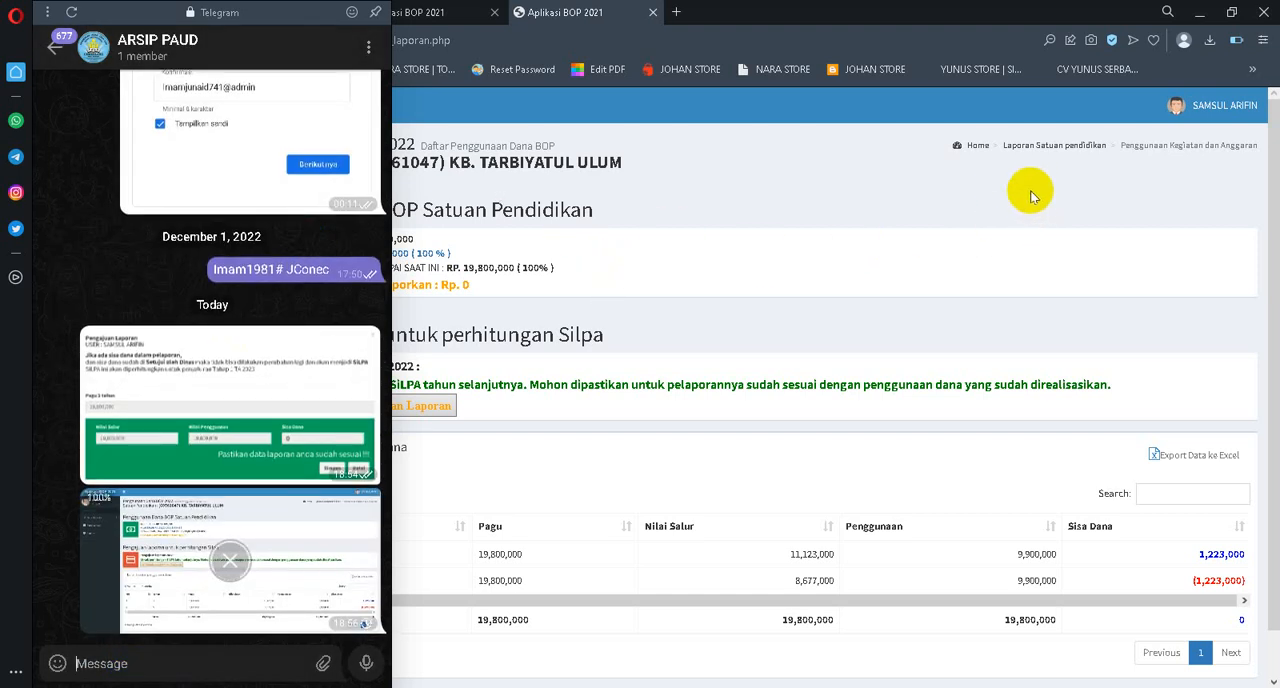
left_click(1100, 220)
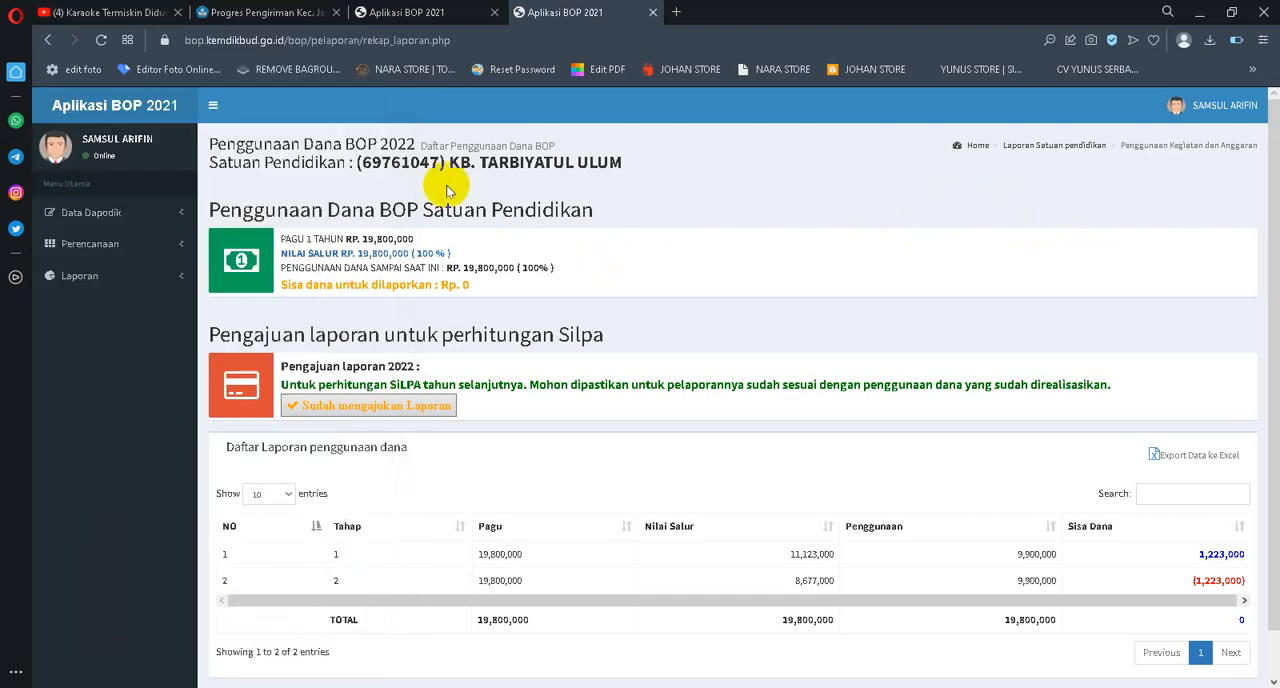
Sign out of the school's account in the BOP application
left_click(76, 216)
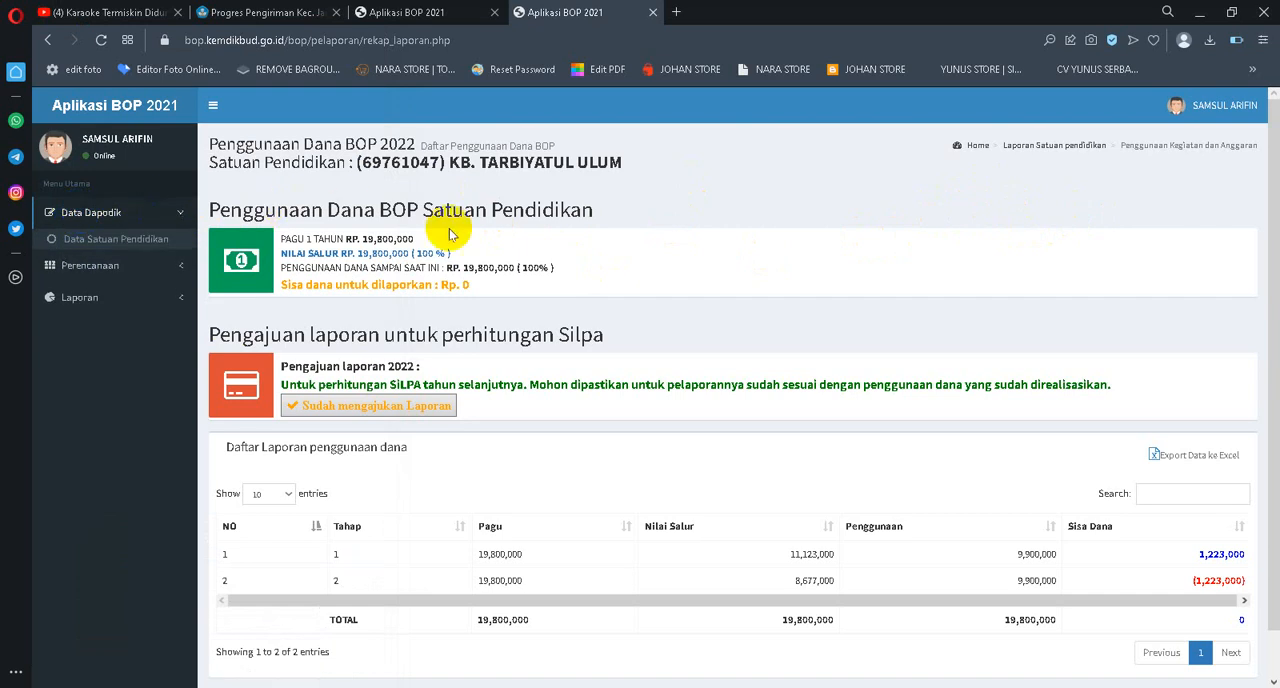
left_click(76, 216)
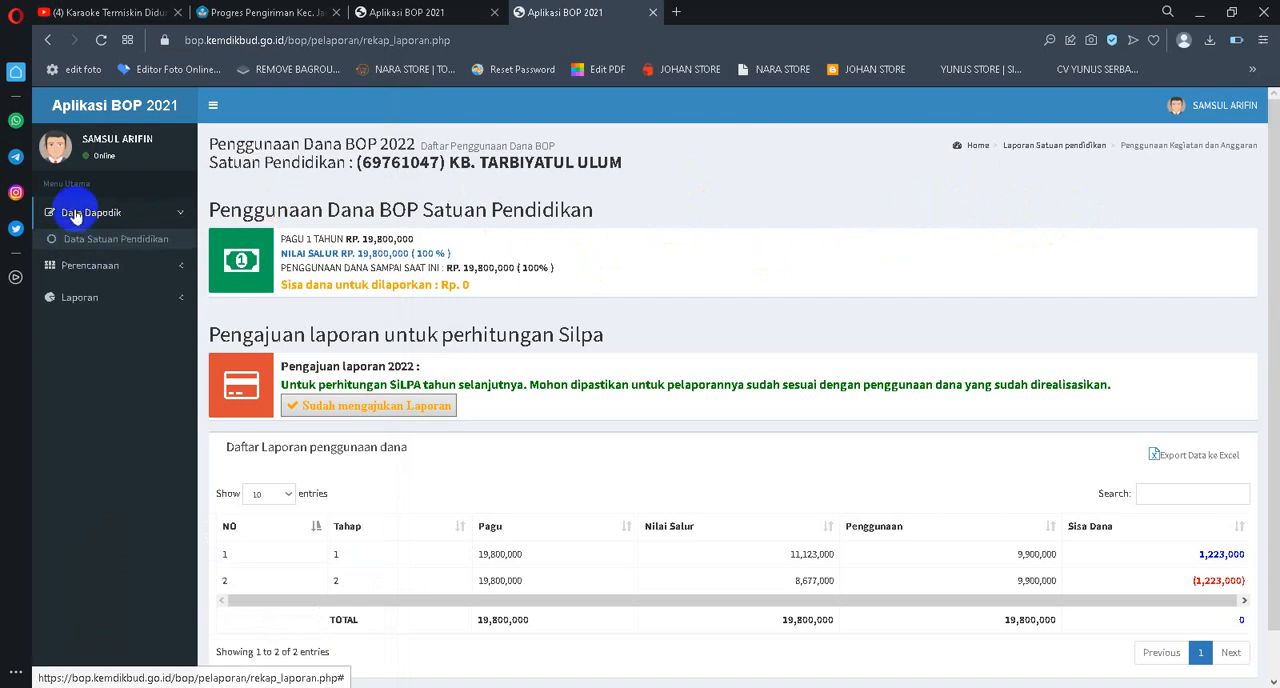
left_click(1210, 115)
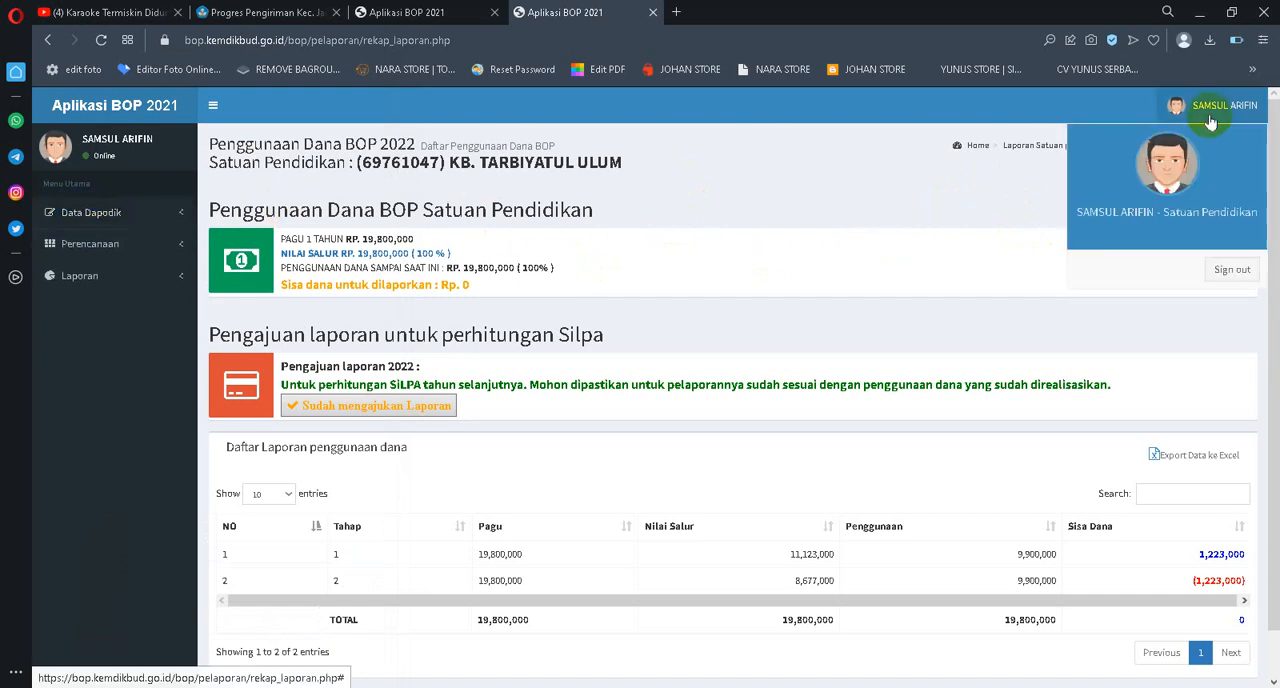
left_click(1231, 272)
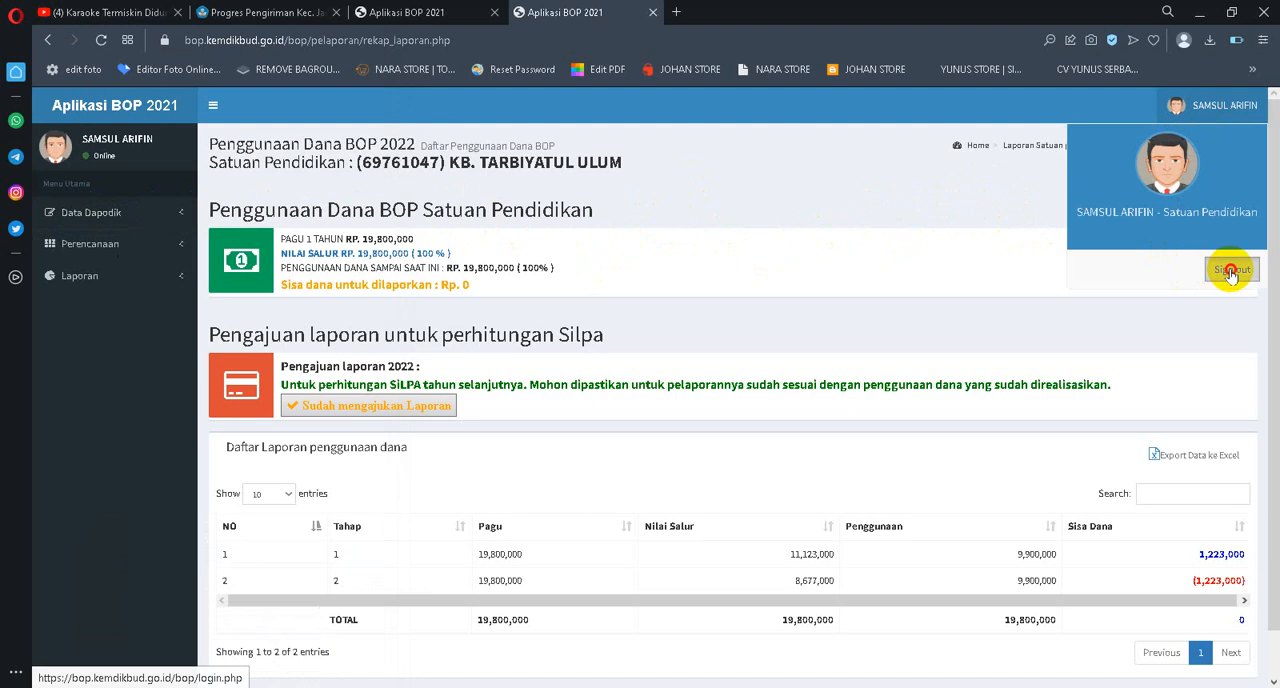